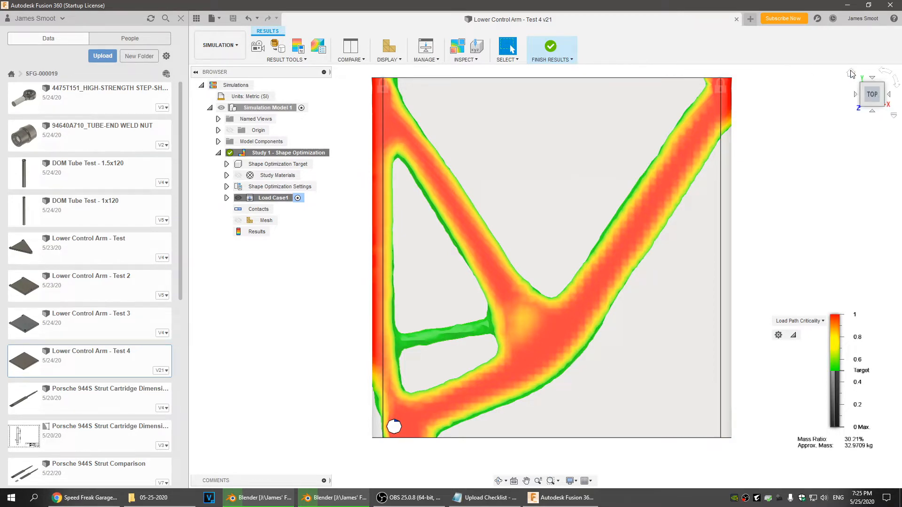
Leave the shape optimization results and close the Lower Control Arm - Test 4 design
left_click(851, 74)
left_click(550, 46)
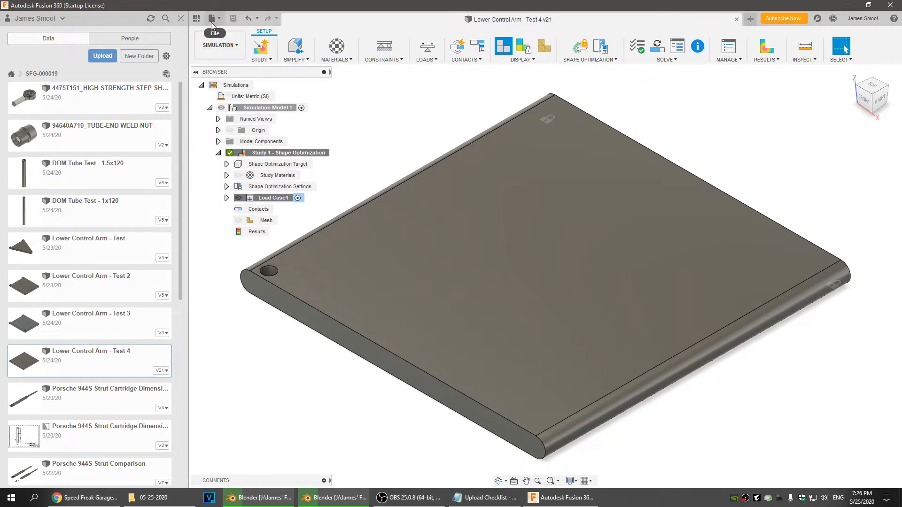
left_click(736, 19)
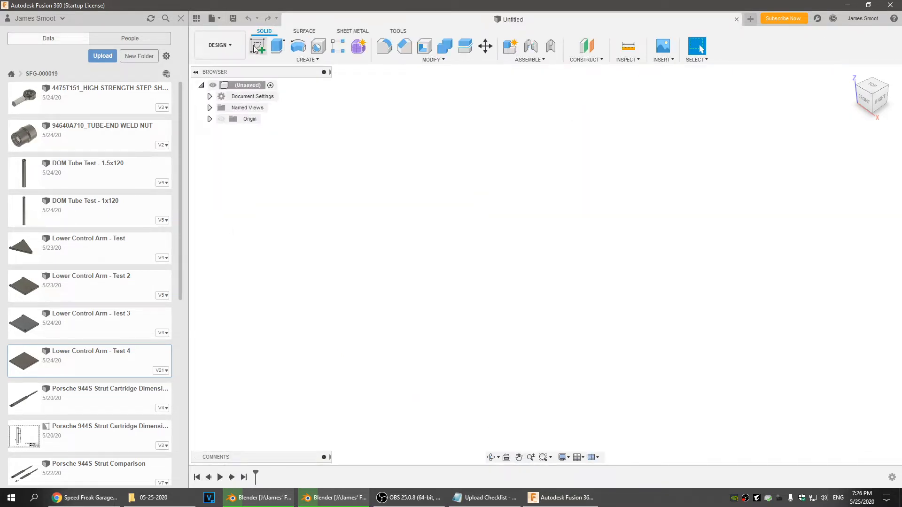
Start a sketch on the front plane and draw a 14 in diameter circle centred on the origin
left_click(259, 42)
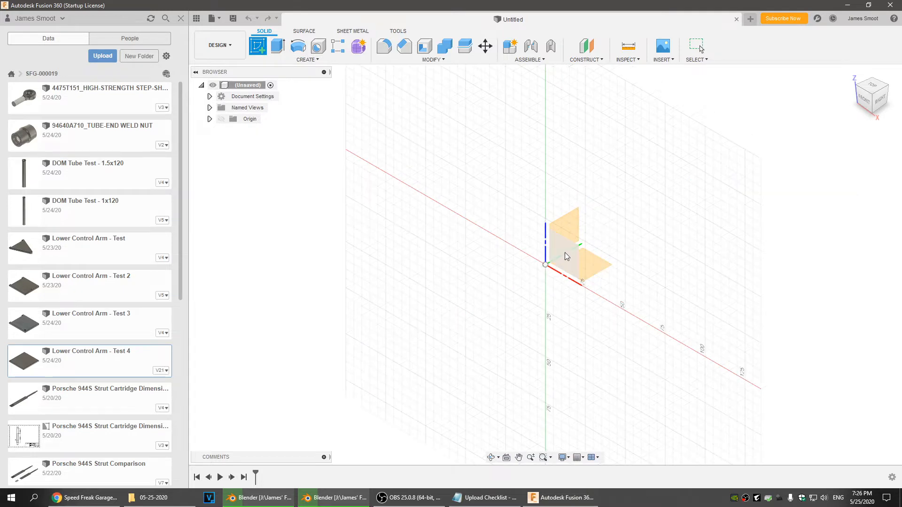
left_click(566, 251)
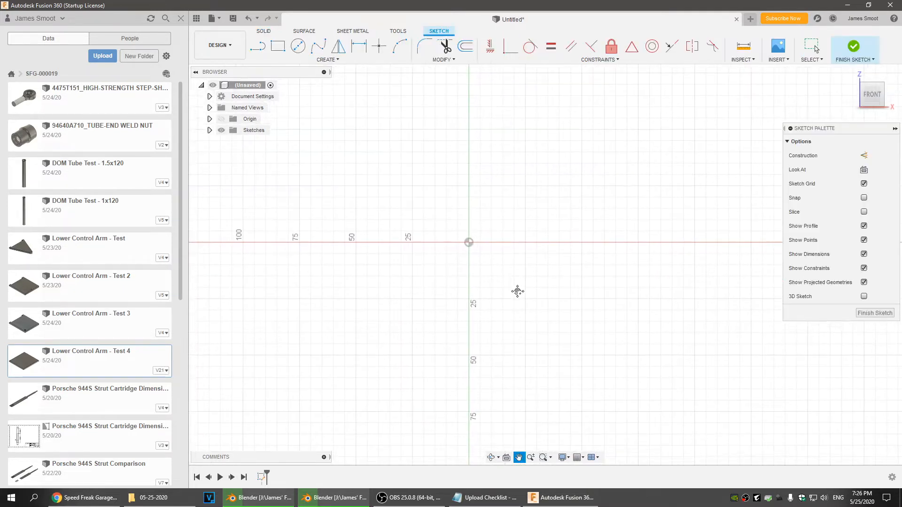
key("c")
left_click(473, 237)
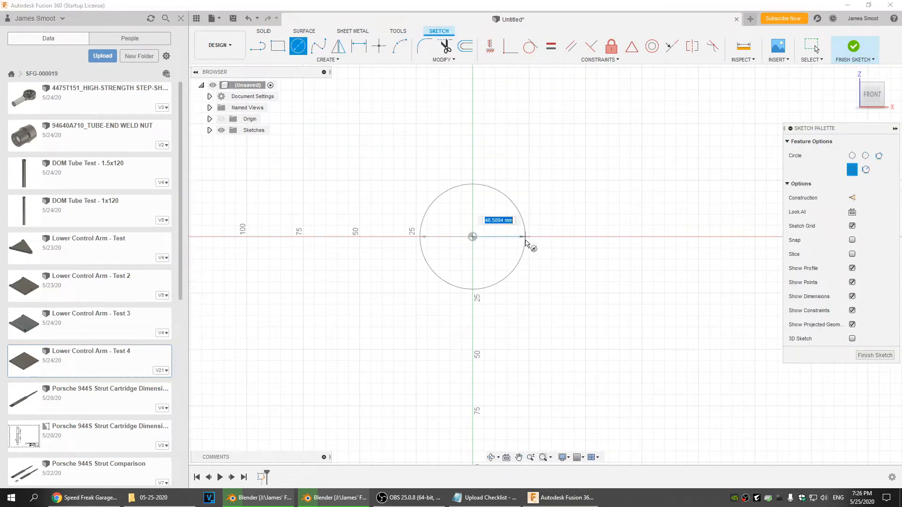
type("14")
key("Tab")
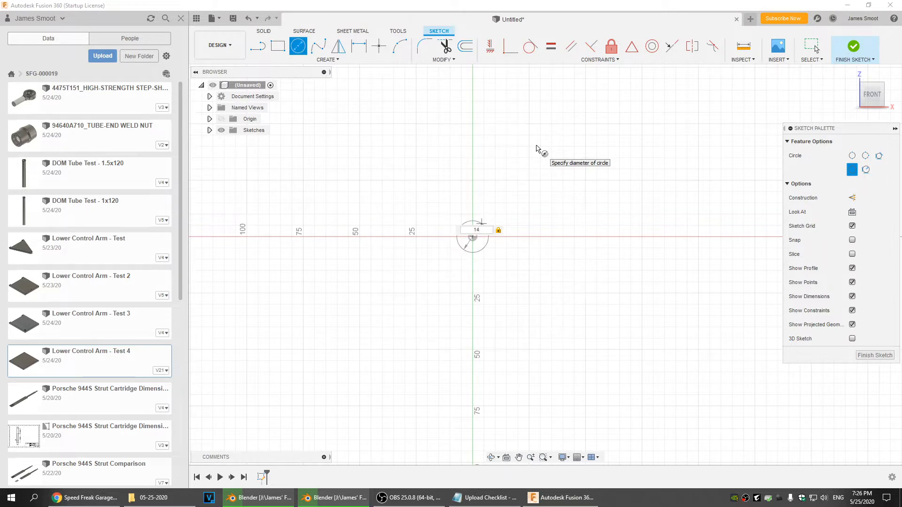
key("Return")
Add a concentric 25 in diameter circle around the first one and finish the sketch
scroll(537, 148, "down", 6)
middle_click_drag(515, 175, 520, 244)
key("c")
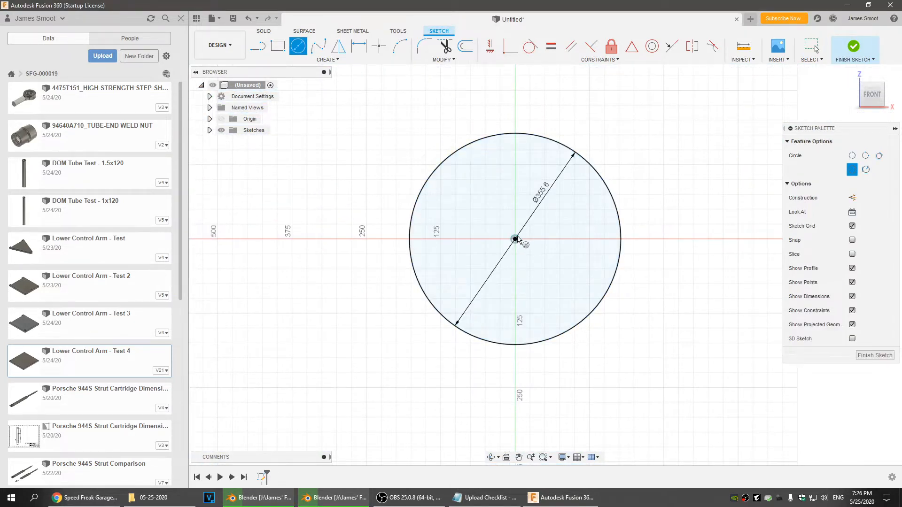
left_click(515, 239)
type("25\"")
key("Return")
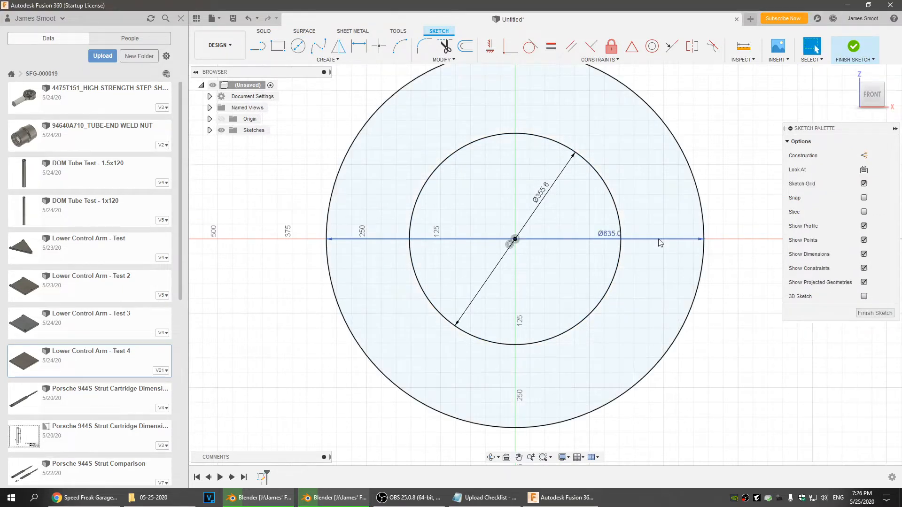
scroll(672, 193, "down", 2)
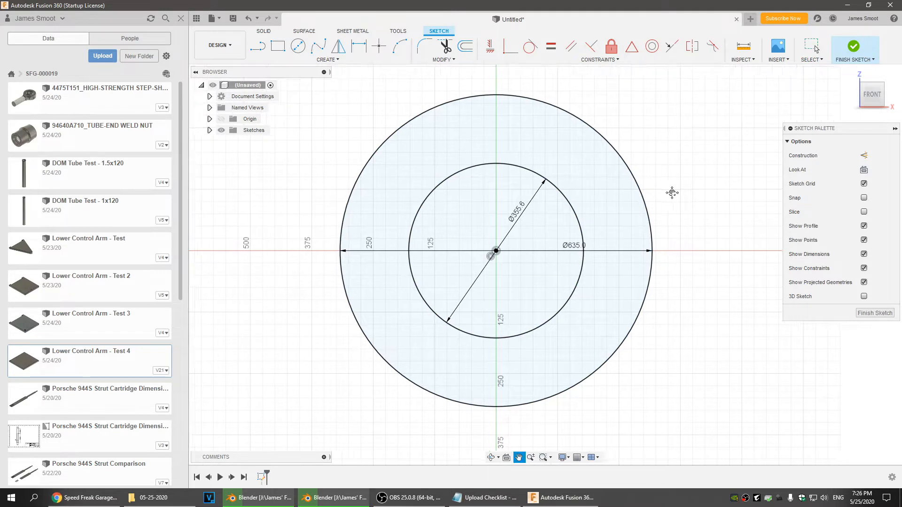
left_click(853, 47)
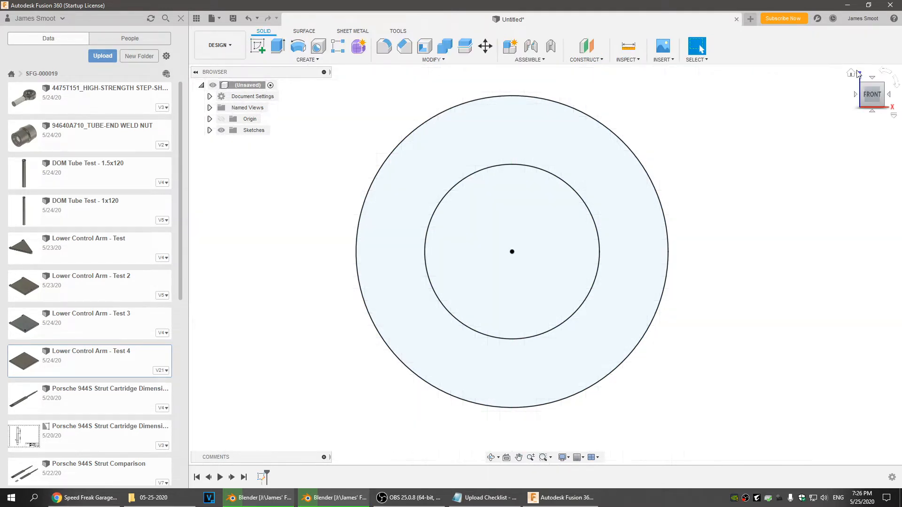
Extrude the ring between the two circles by -2 in as a new body
left_click(852, 73)
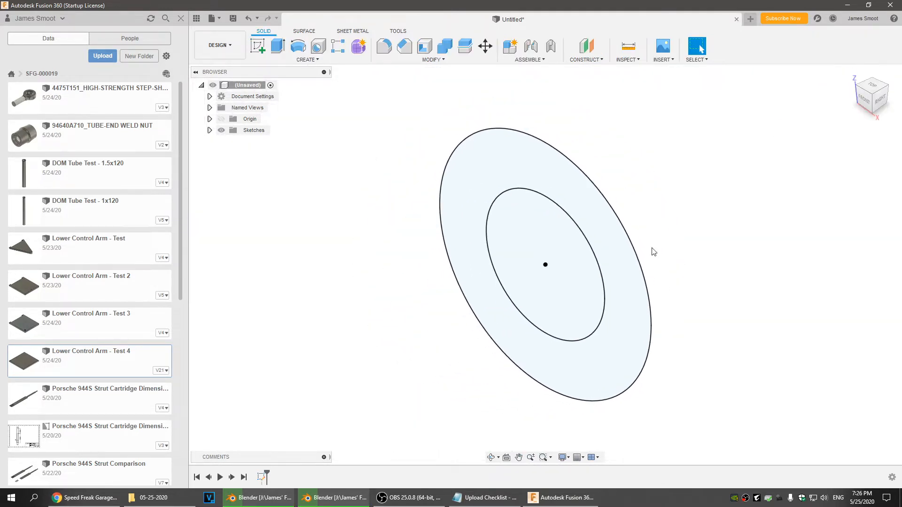
left_click(278, 46)
left_click(526, 188)
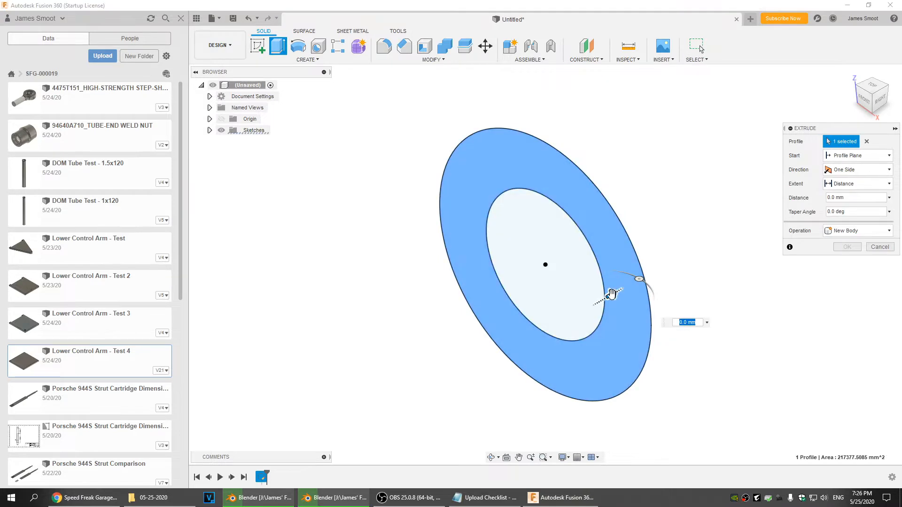
left_click_drag(603, 295, 593, 302)
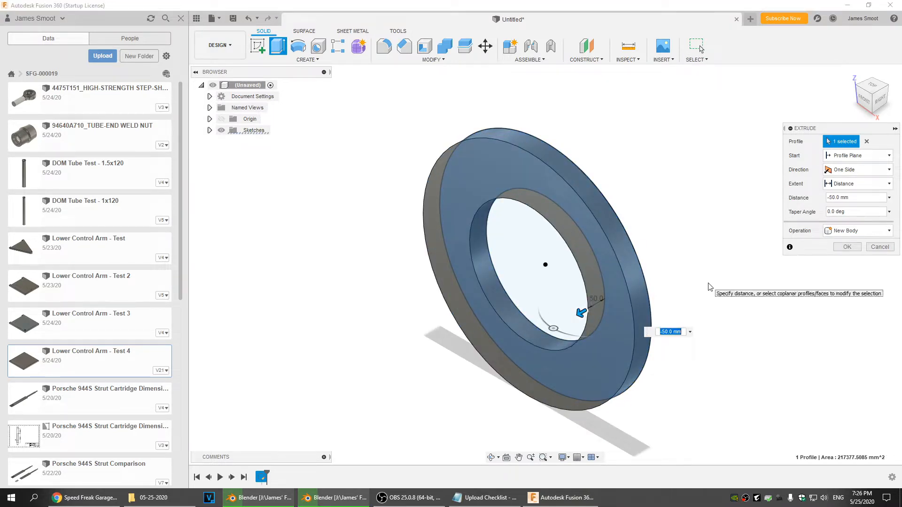
type("2")
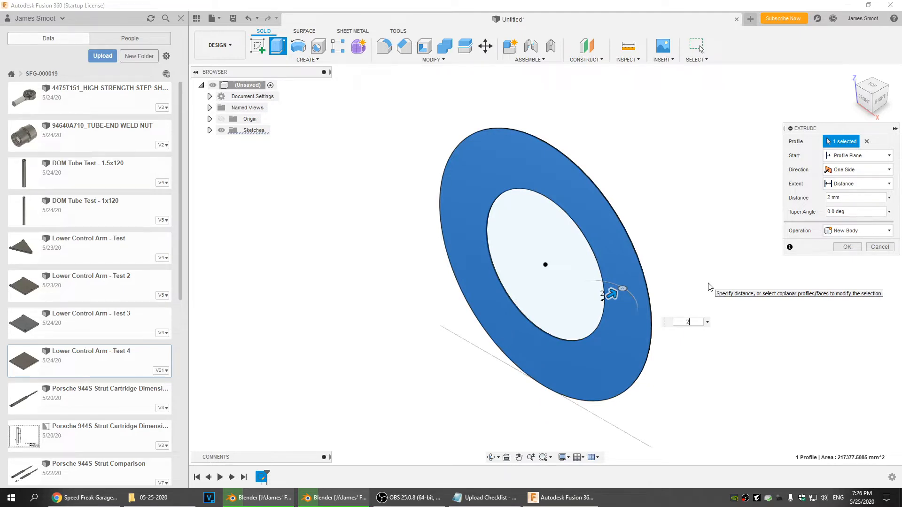
type("\"")
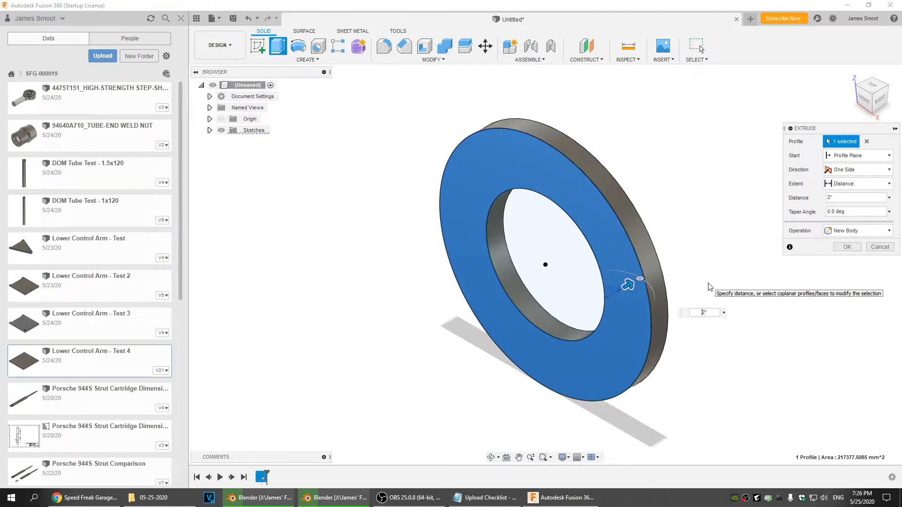
type("-")
key("Return")
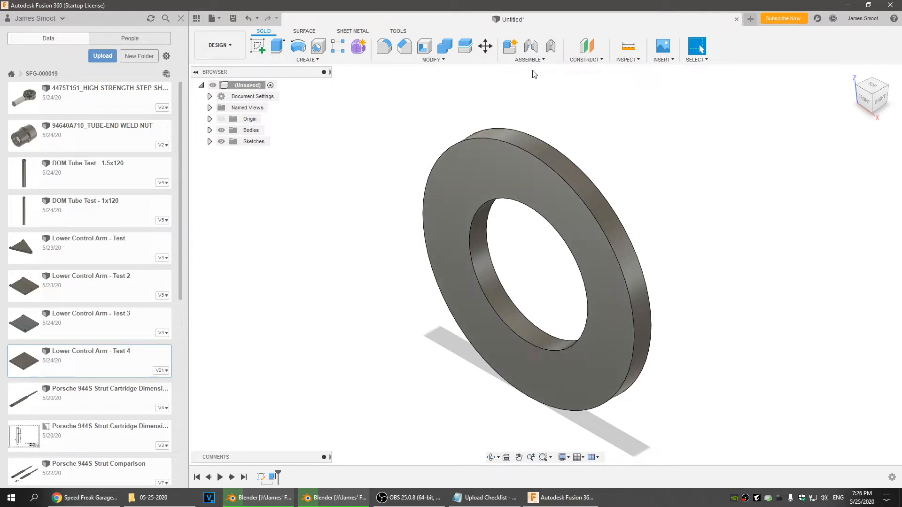
Construct a point at the centre of the circular inner edge on the ring's front face
left_click(587, 60)
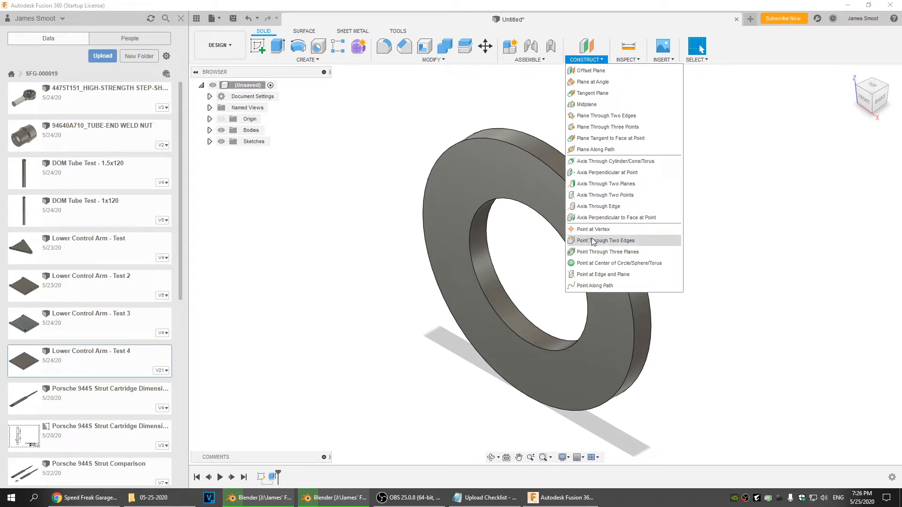
left_click(591, 264)
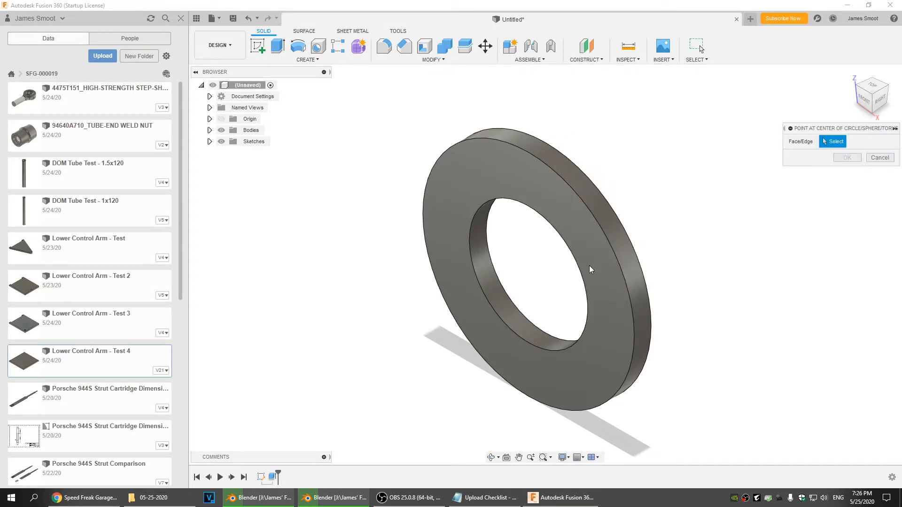
left_click(587, 292)
left_click(842, 159)
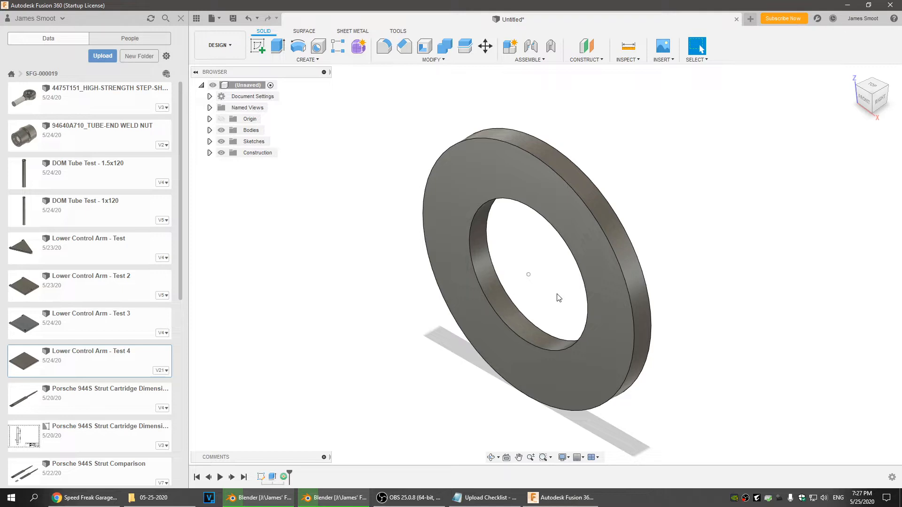
Extrude the ring's front face outward by 7" - 2", joined to the existing body
left_click(278, 45)
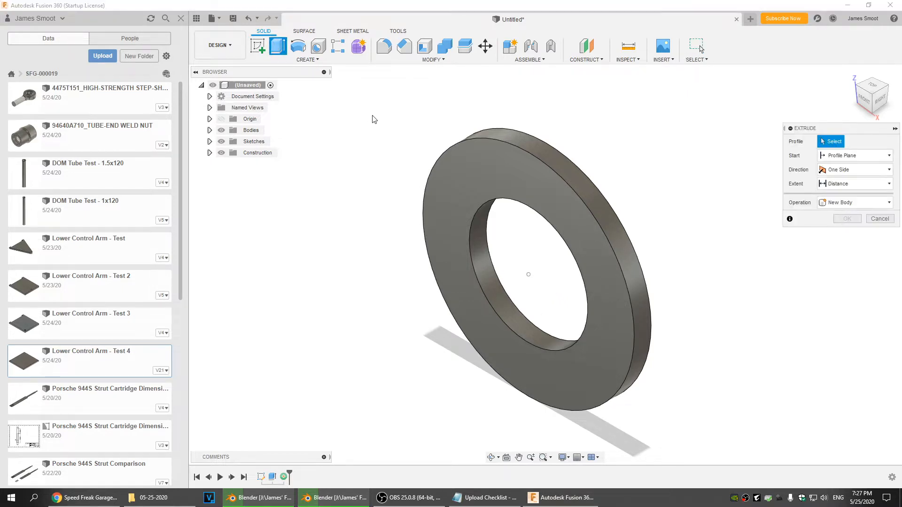
left_click(485, 169)
left_click_drag(473, 174, 374, 161)
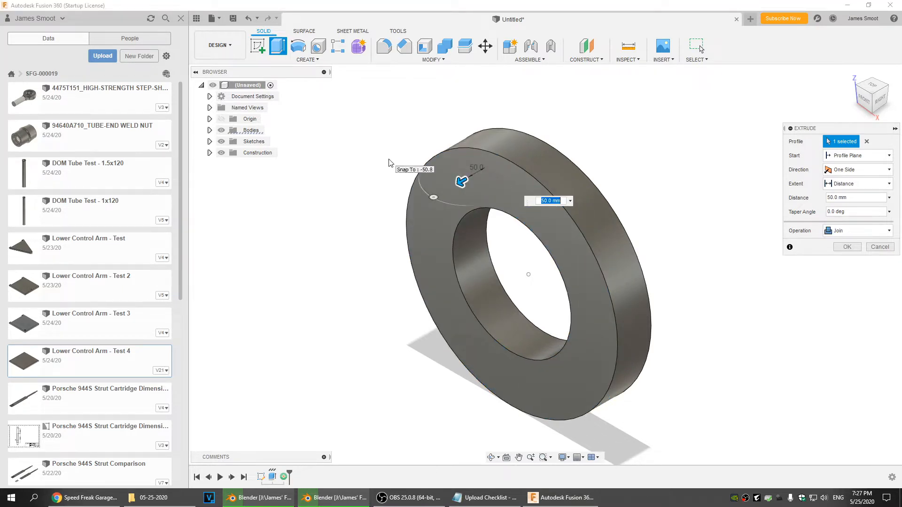
type("7\"-2")
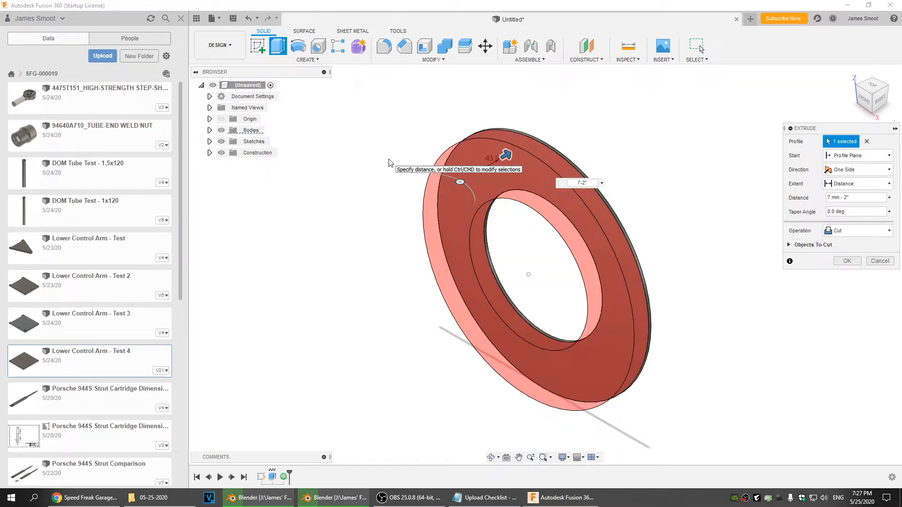
type("\"")
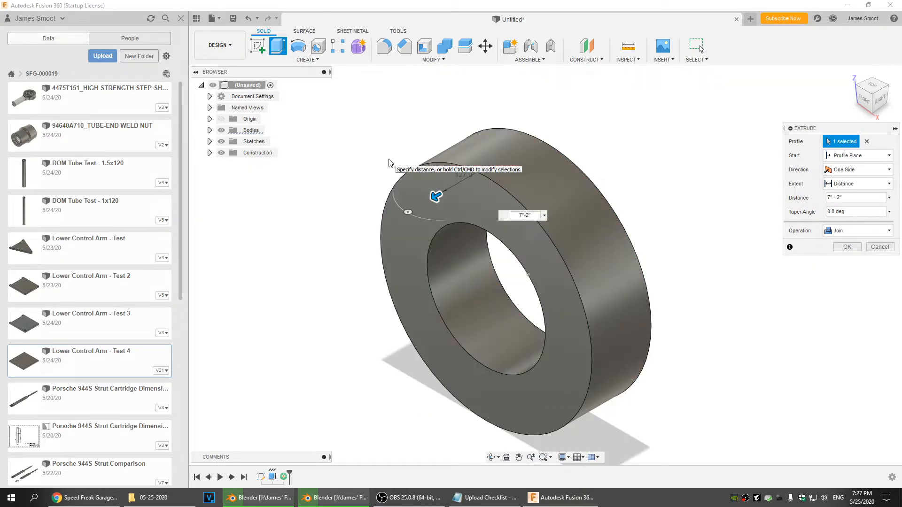
key("Return")
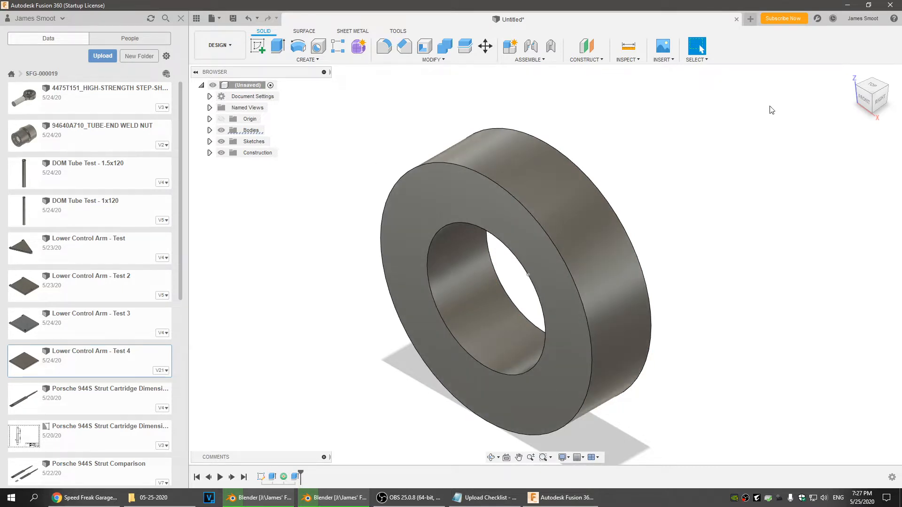
Examine the ring's width and the centre point's position from the right, front and top views
left_click(878, 100)
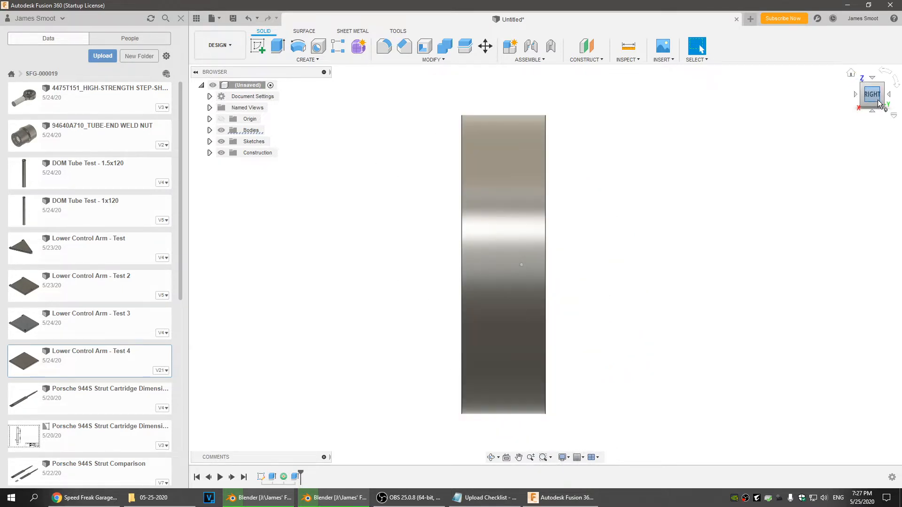
left_click(850, 73)
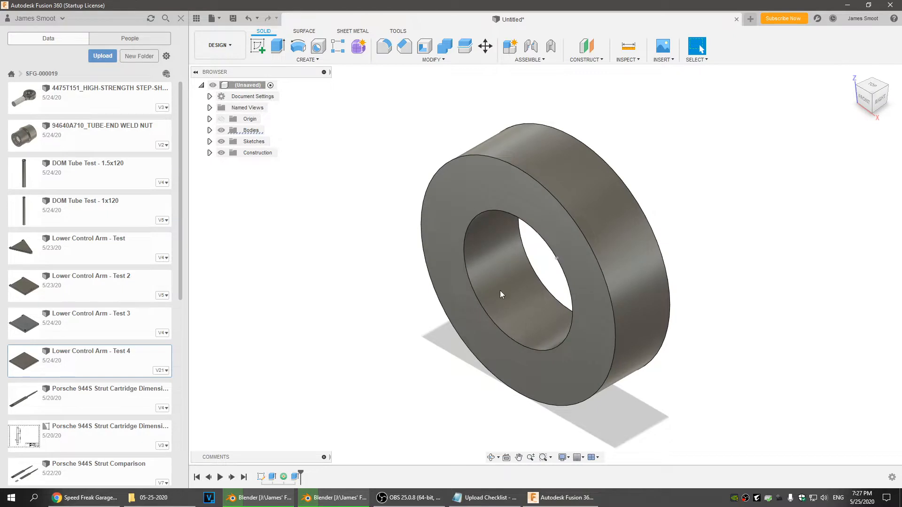
scroll(500, 292, "up", 3)
left_click(864, 100)
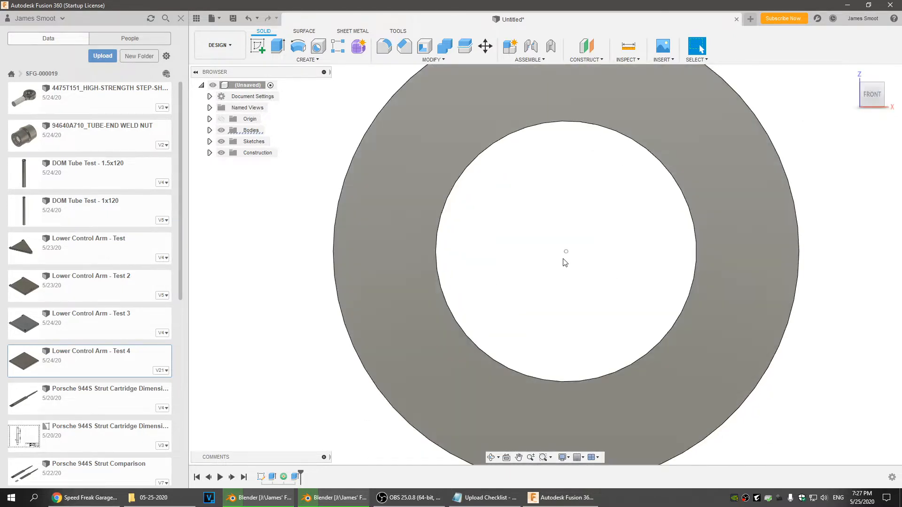
left_click(875, 77)
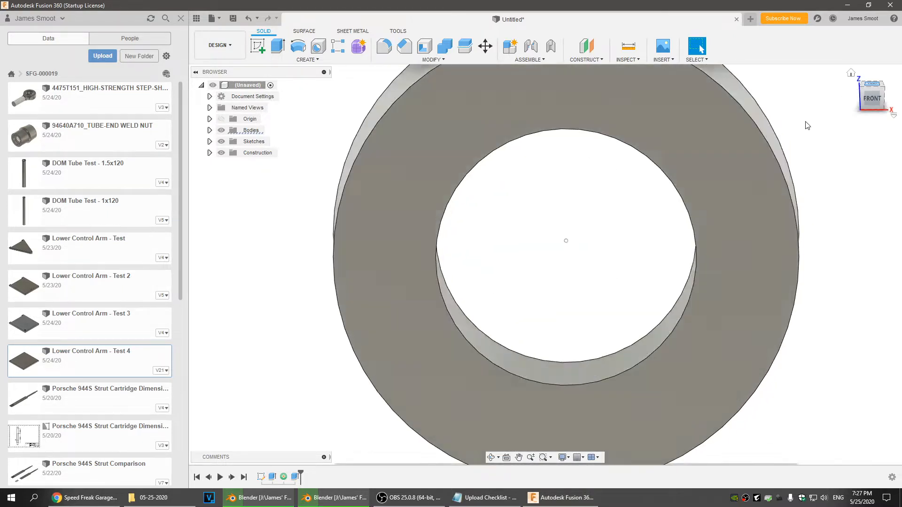
left_click(867, 107)
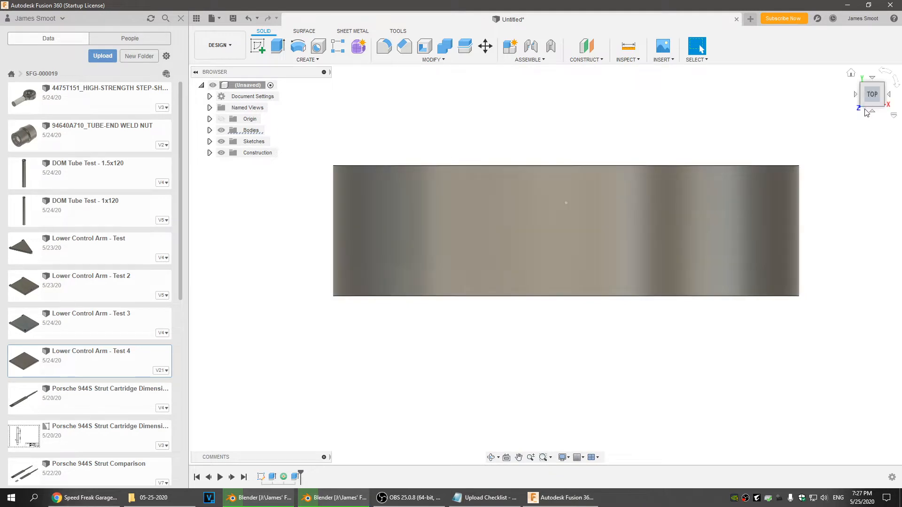
left_click(870, 107)
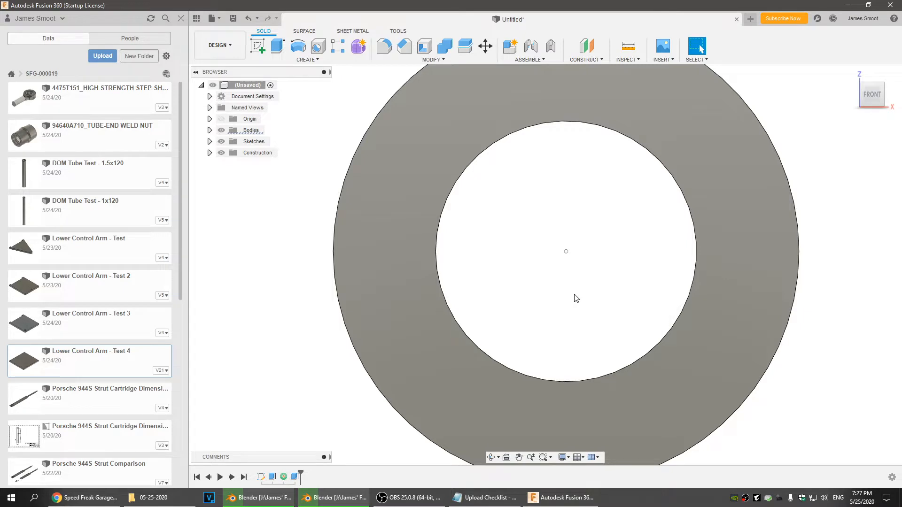
Construct a plane offset -4.5" from the XY origin plane, inside the ring's opening
middle_click_drag(596, 302, 469, 264, "shift")
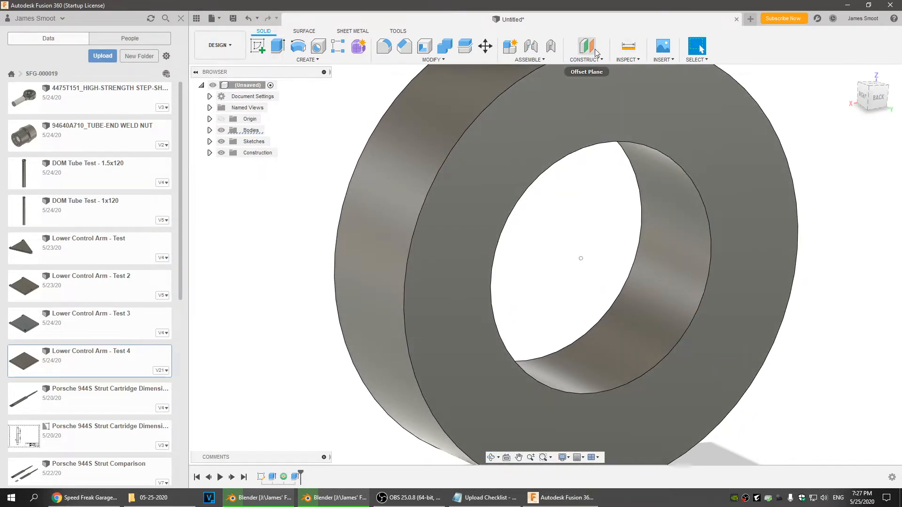
left_click(594, 58)
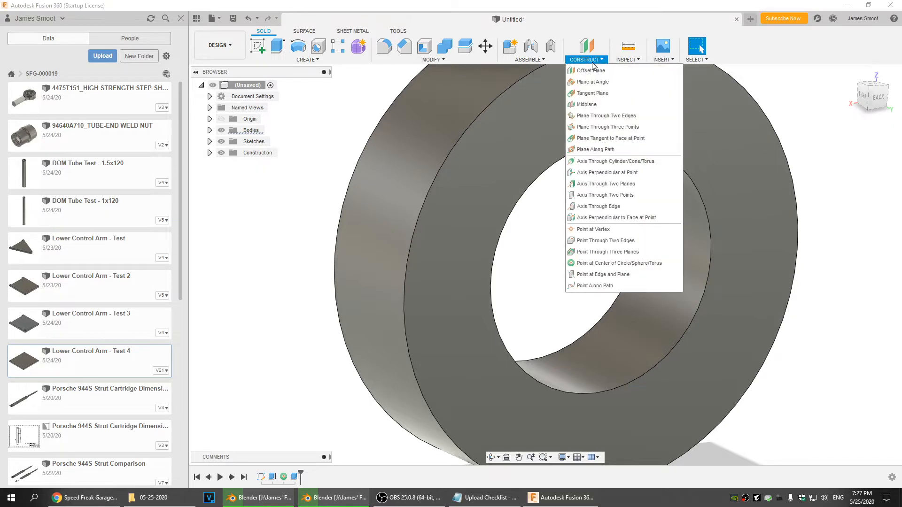
left_click(593, 69)
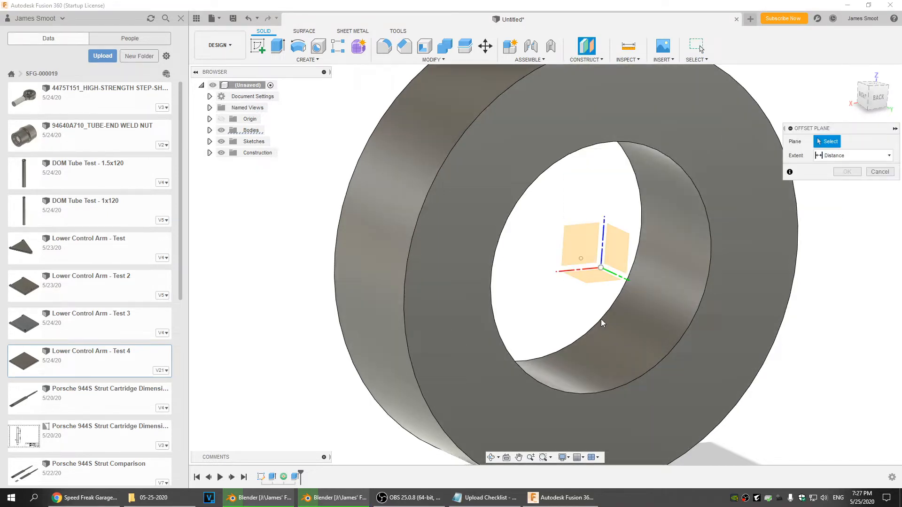
mouse_move(601, 333)
middle_mouse_down("shift")
mouse_move(578, 316)
mouse_move(600, 320)
mouse_move(601, 334)
middle_mouse_up("shift")
left_click(599, 296)
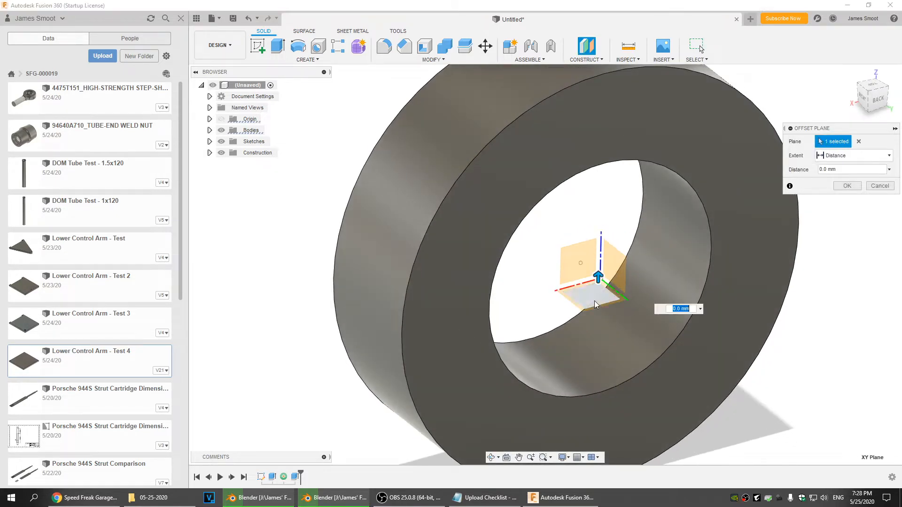
left_click_drag(602, 278, 597, 303)
type("-4.5\"")
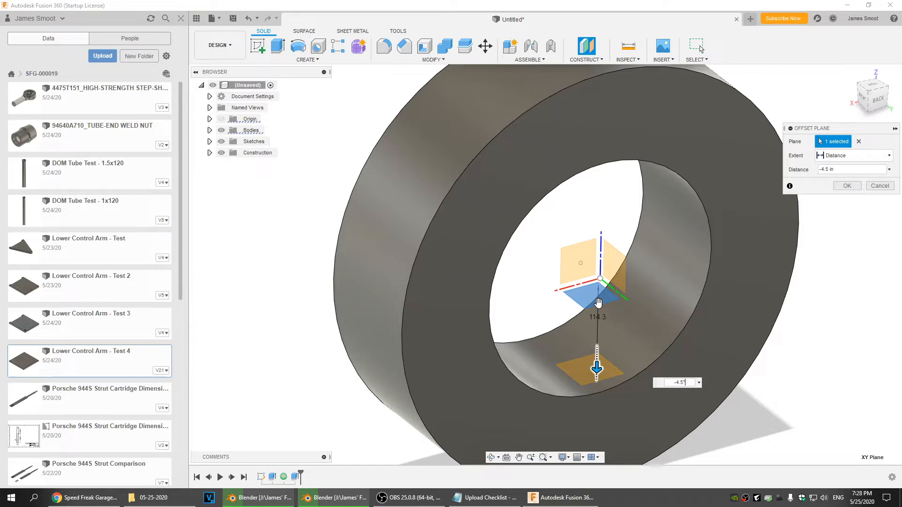
key("Return")
middle_click_drag(765, 392, 559, 371, "shift")
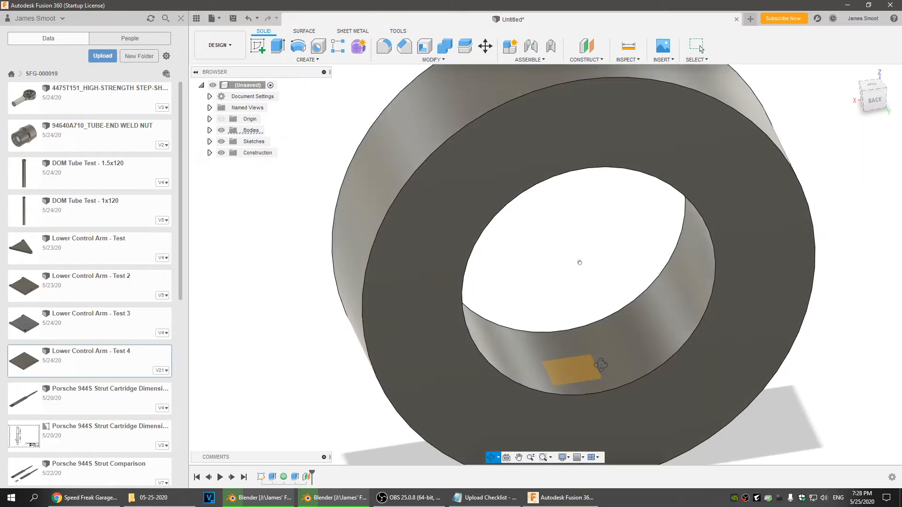
Remove the offset plane and undo the 7" - 2" extrusion of the ring
right_click(306, 478)
left_click(328, 403)
key("ctrl+z")
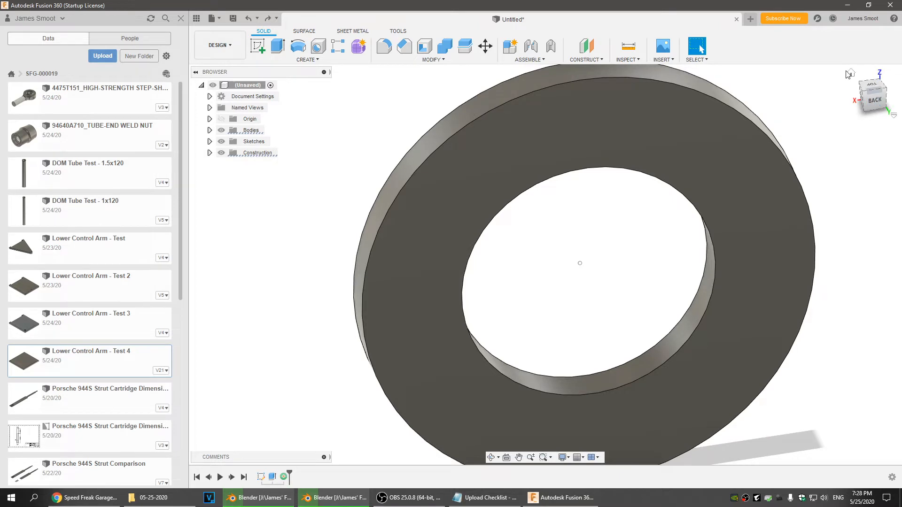
On a new sketch on the ring's front face, draw a 4.6" vertical line downward from the centre point and finish the sketch
left_click(851, 73)
left_click(862, 100)
right_click(655, 322)
left_click(640, 371)
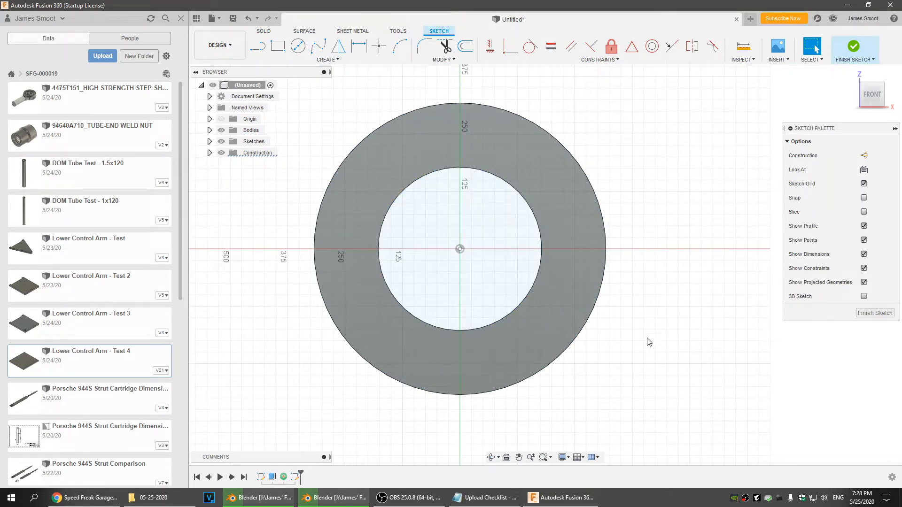
key("l")
left_click(460, 253)
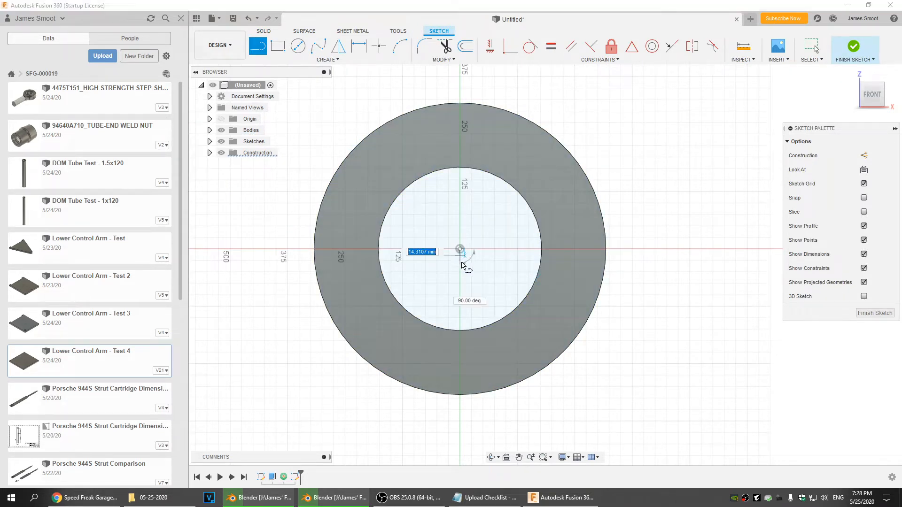
type("4")
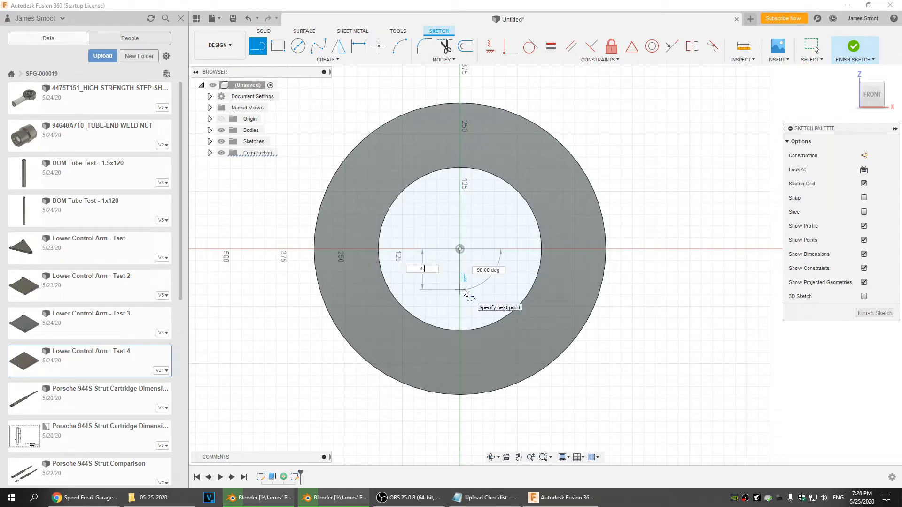
type(".6")
key("Return")
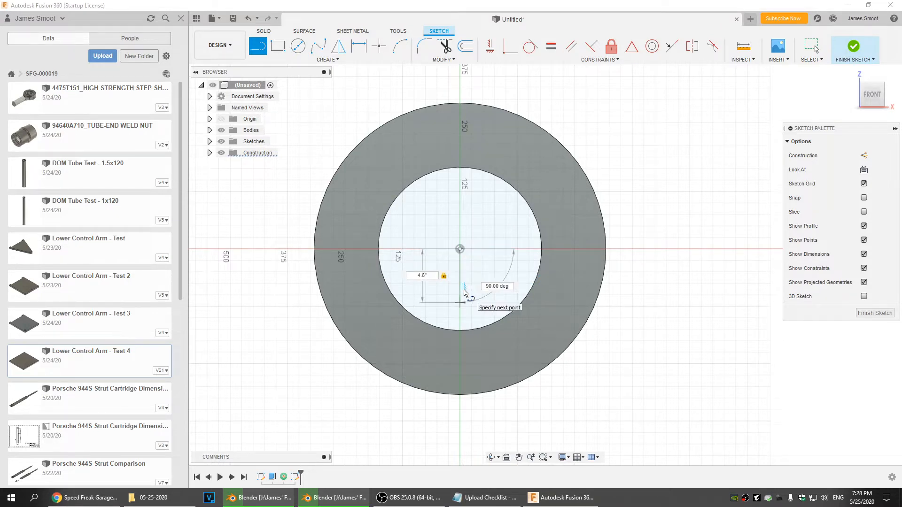
key("Escape")
scroll(437, 296, "up", 3)
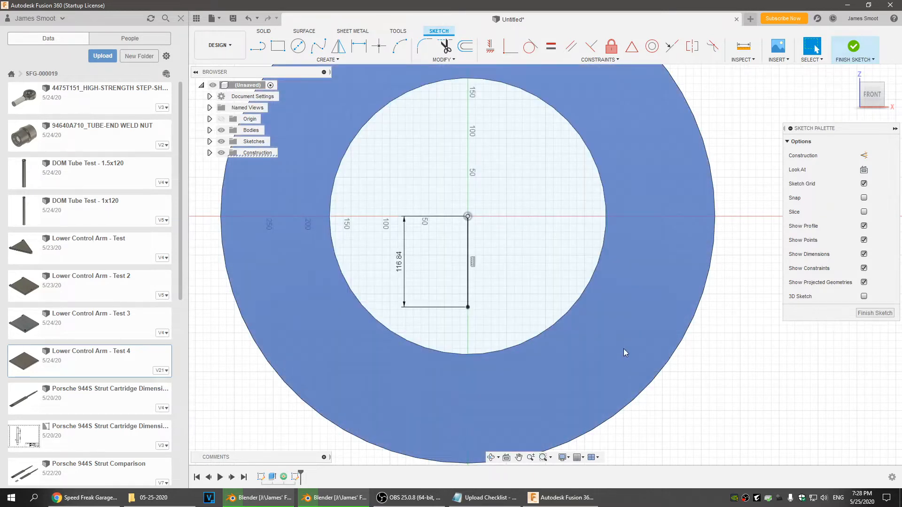
scroll(710, 364, "down", 2)
middle_click_drag(711, 365, 663, 370)
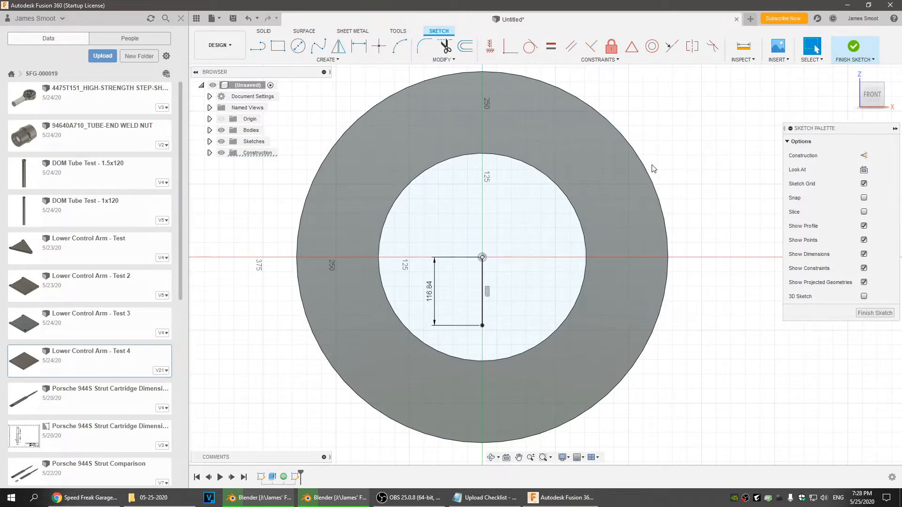
left_click(853, 47)
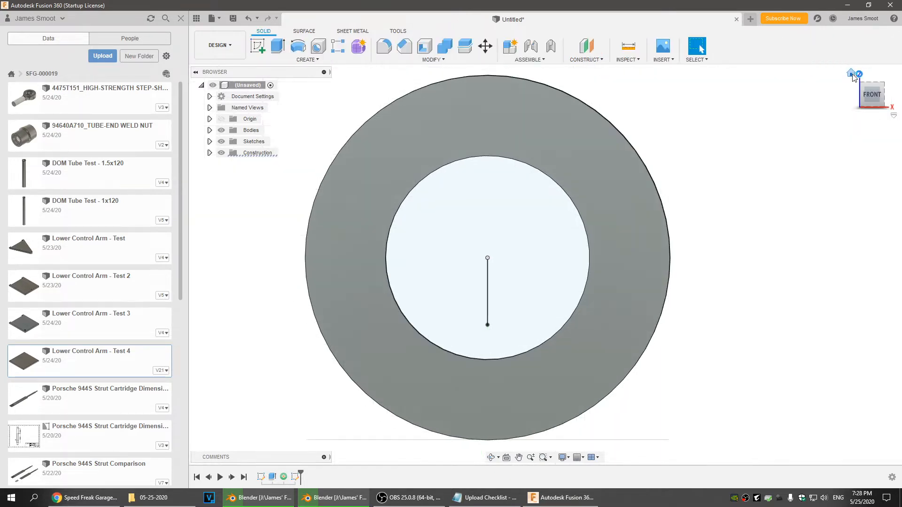
Construct a point at the vertex on the lower end of the vertical sketch line
left_click(855, 74)
left_click(584, 59)
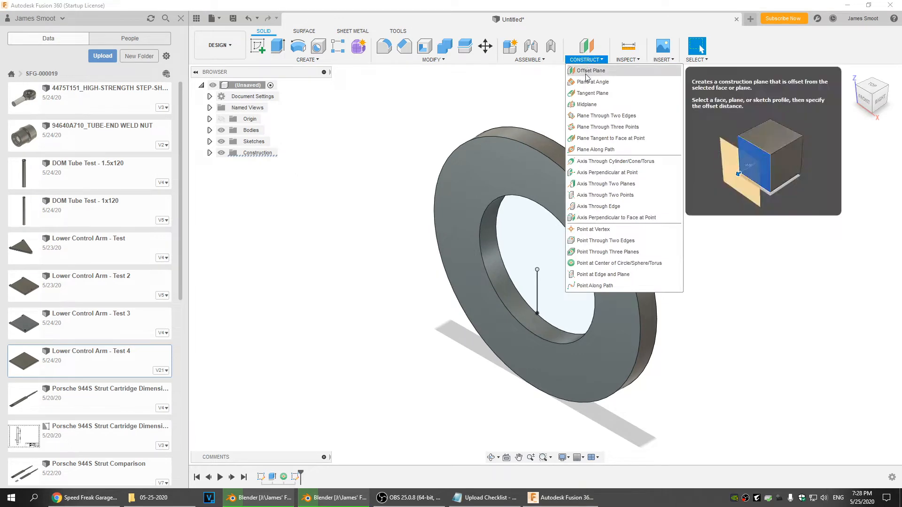
left_click(593, 229)
scroll(535, 313, "up", 3)
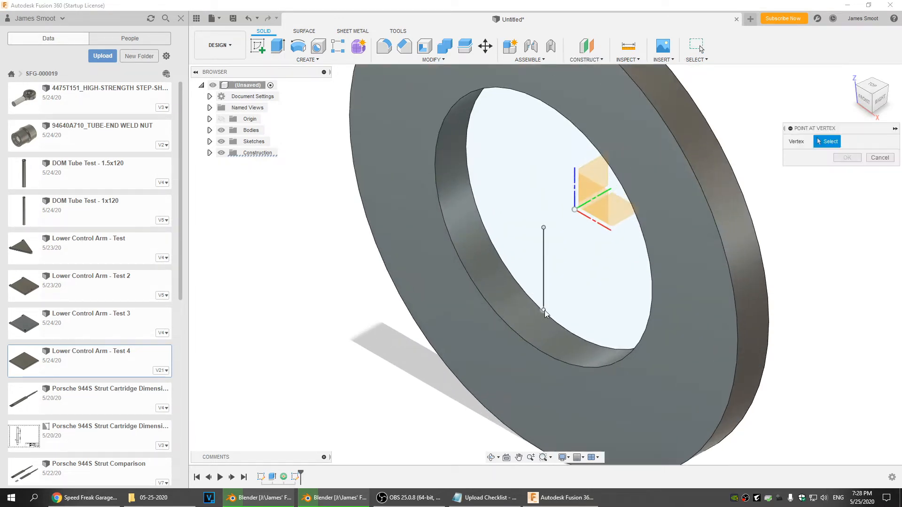
left_click(543, 310)
left_click(851, 161)
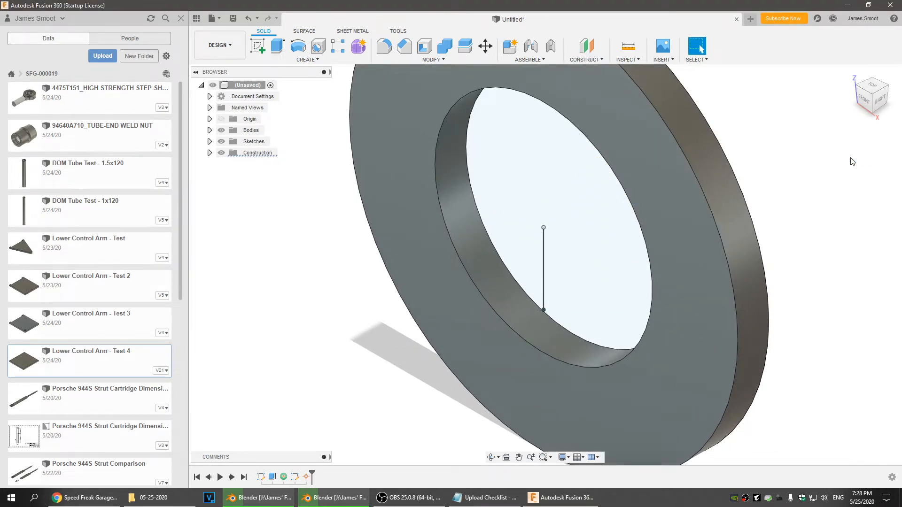
Hide construction Point1 and Sketch2, leaving only Point2 shown as a reference
left_click(209, 153)
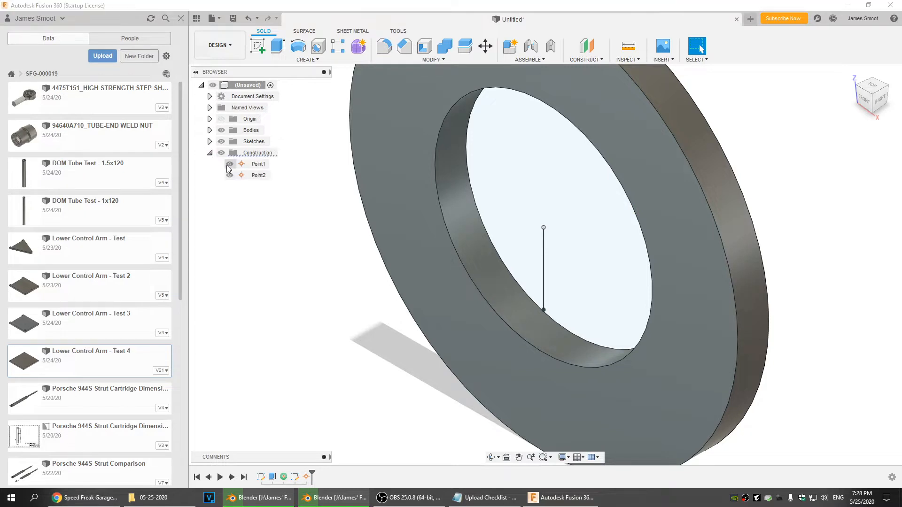
left_click(209, 141)
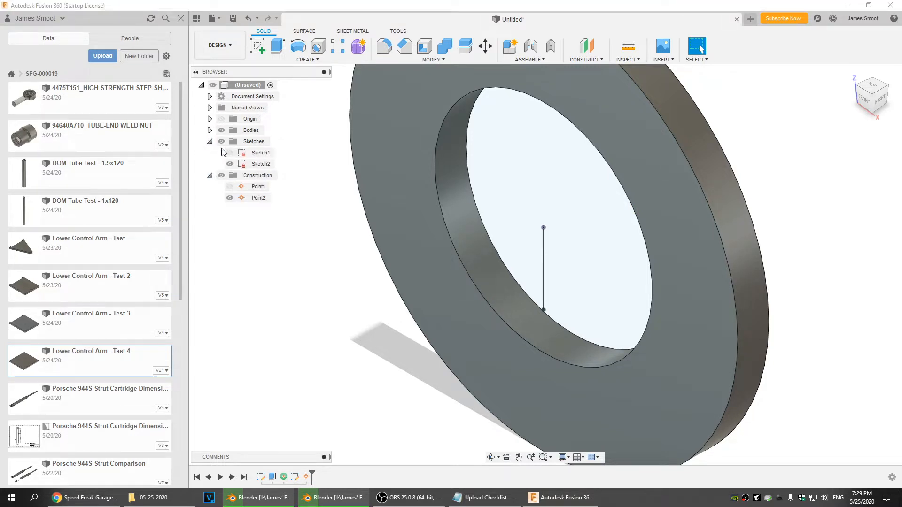
left_click(230, 164)
left_click(209, 141)
left_click(210, 153)
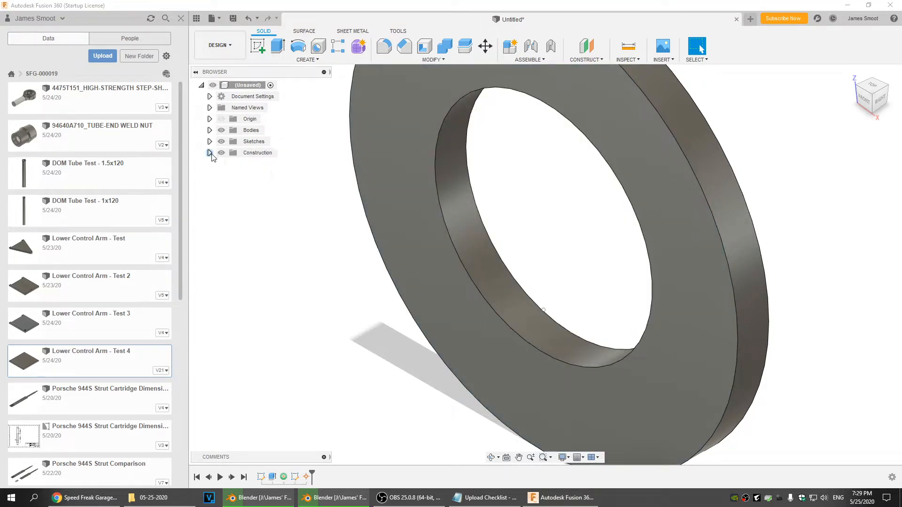
Extrude the ring's front face outward by 5", joined to the existing body
left_click(277, 45)
left_click(413, 212)
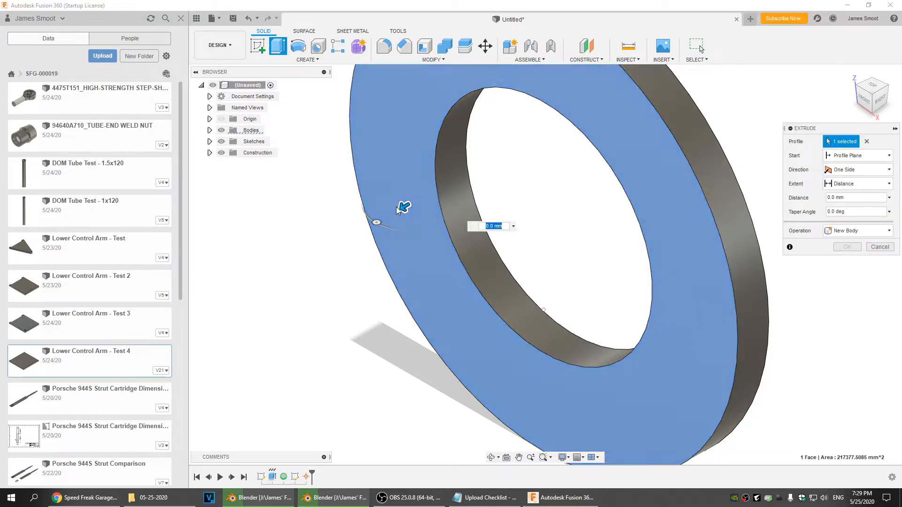
left_click_drag(404, 207, 368, 236)
type("5\"")
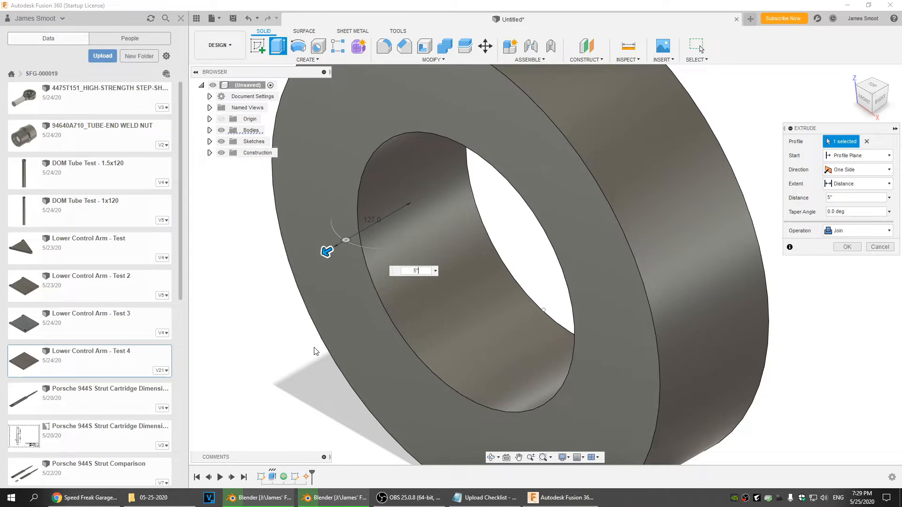
key("Return")
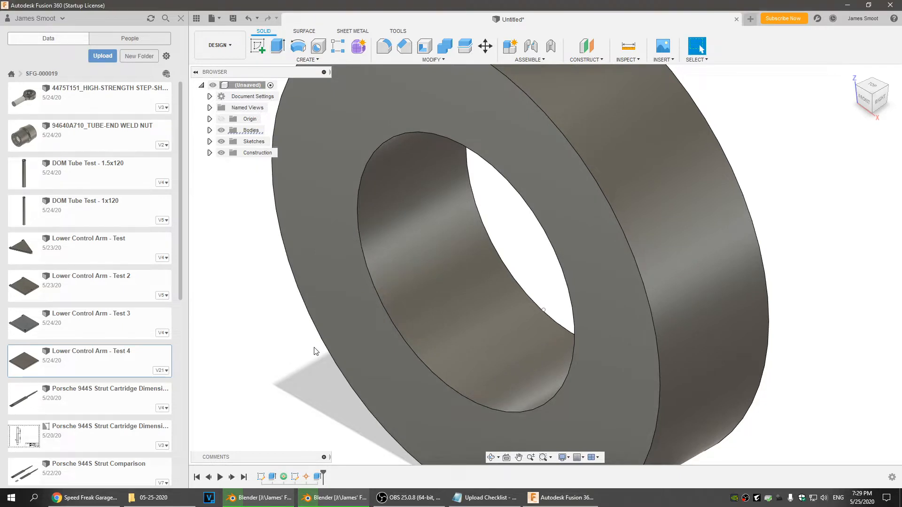
scroll(452, 329, "down", 5)
middle_click_drag(643, 334, 527, 328, "shift")
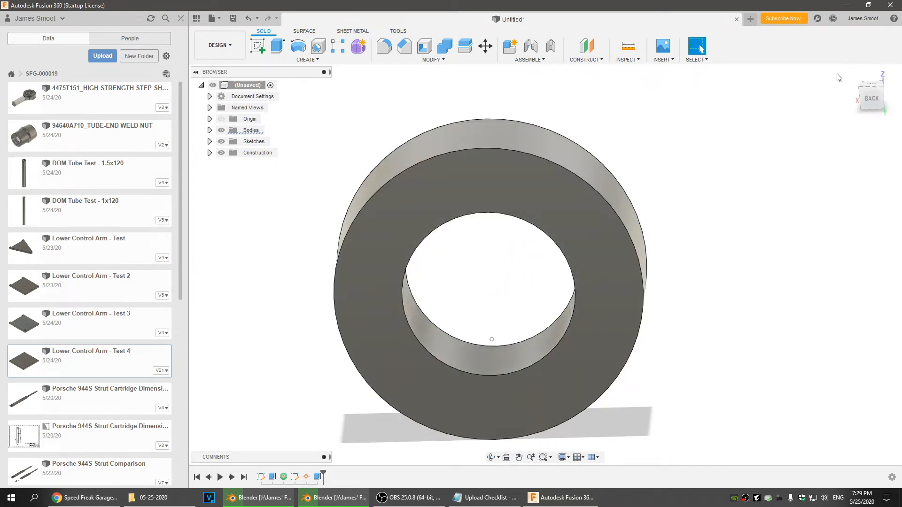
left_click(851, 73)
Save the ring design under the name "Rail"
left_click(233, 19)
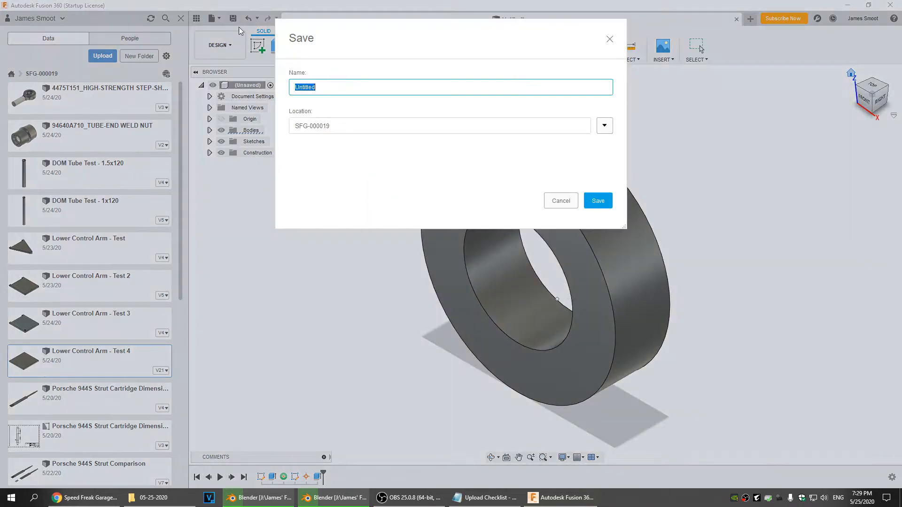
type("Rail")
left_click(599, 203)
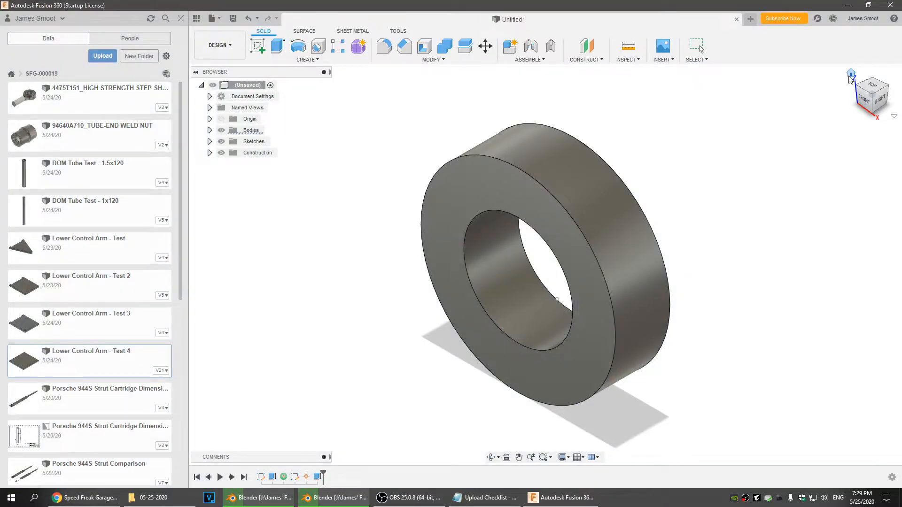
Close the ring design, create a new design and close the extra blank document
left_click(736, 20)
left_click(210, 21)
left_click(225, 31)
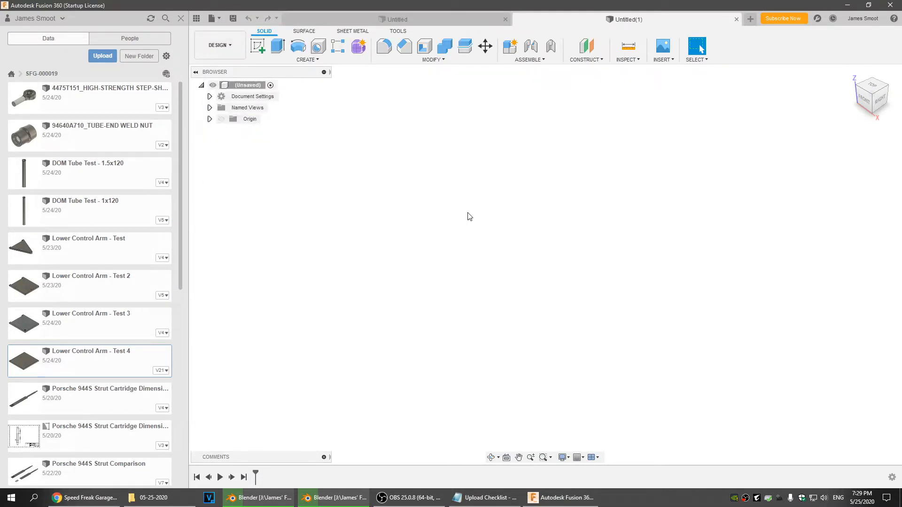
left_click(504, 19)
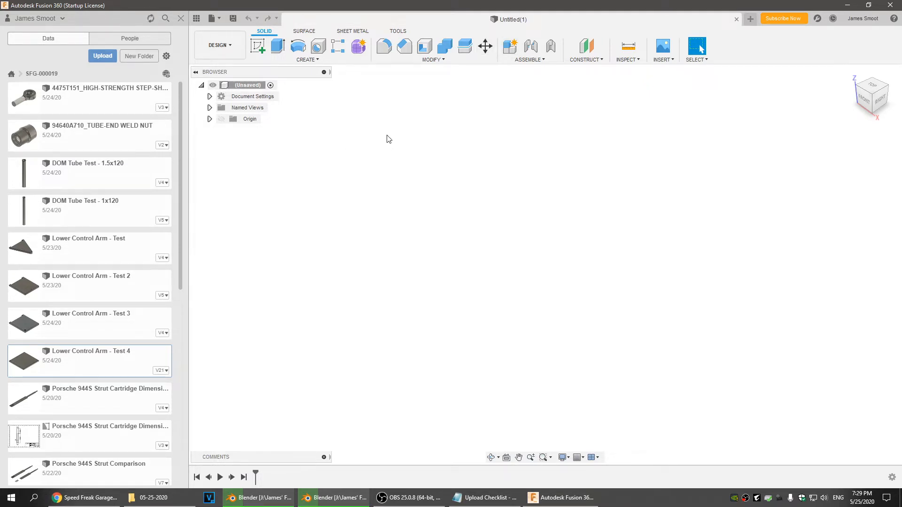
Construct an offset plane from the YZ origin plane at a distance of 0.0 mm
left_click(587, 60)
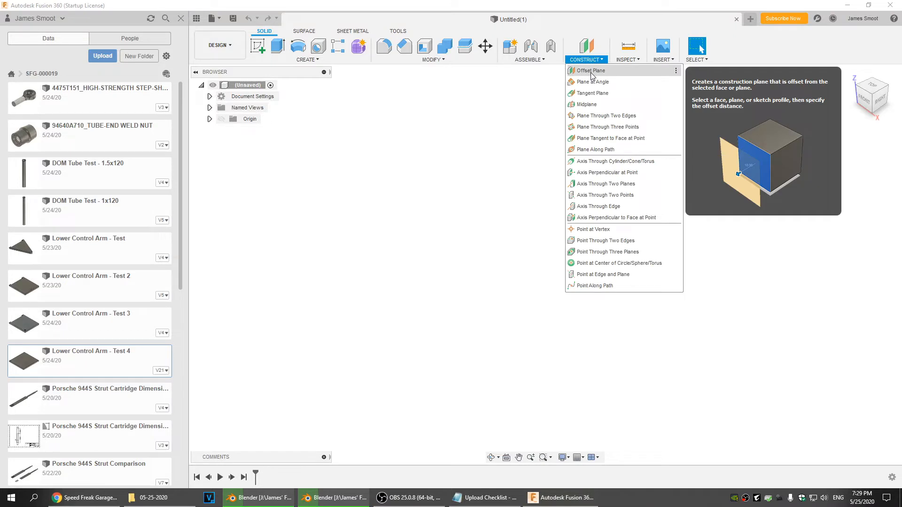
left_click(590, 73)
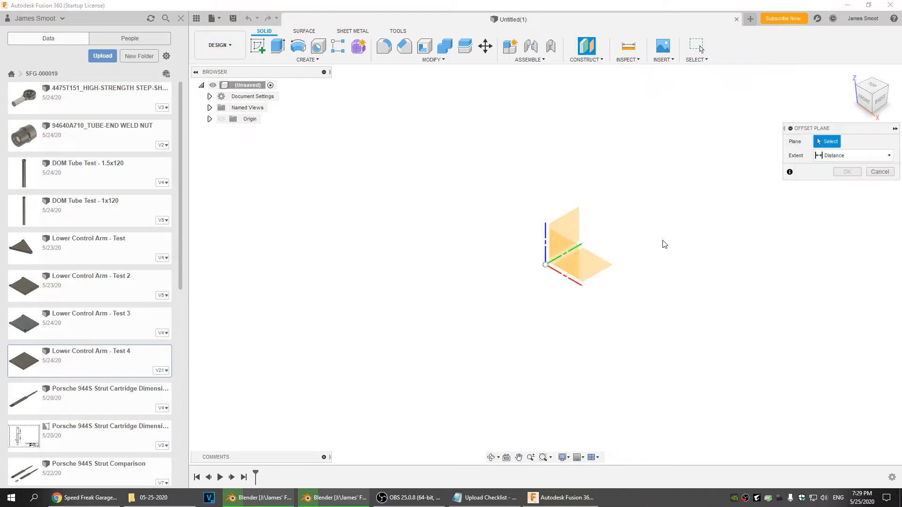
left_click(575, 219)
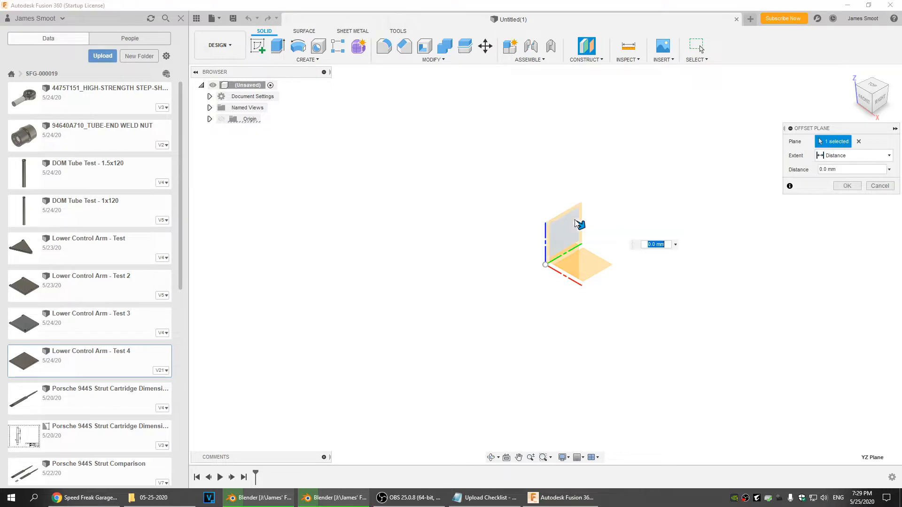
left_click(847, 186)
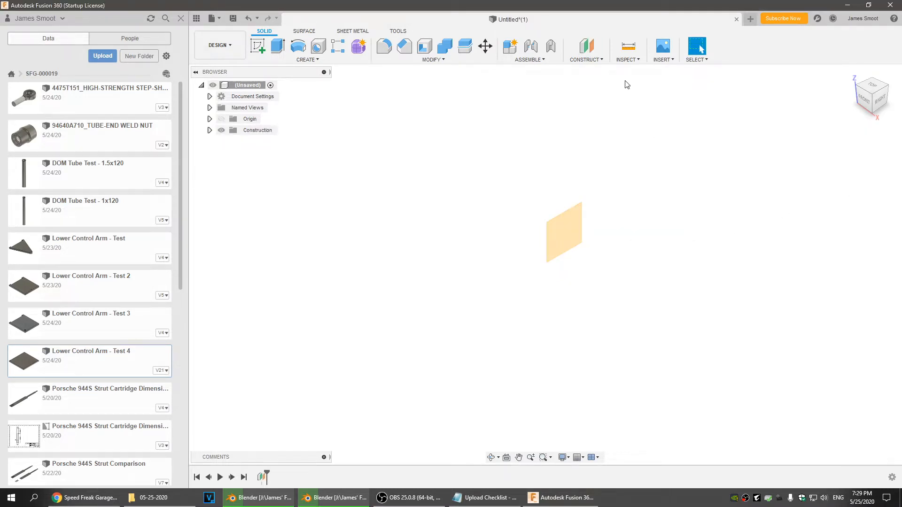
Construct a second plane offset 10 mm from the YZ origin plane
left_click(586, 45)
left_click(576, 227)
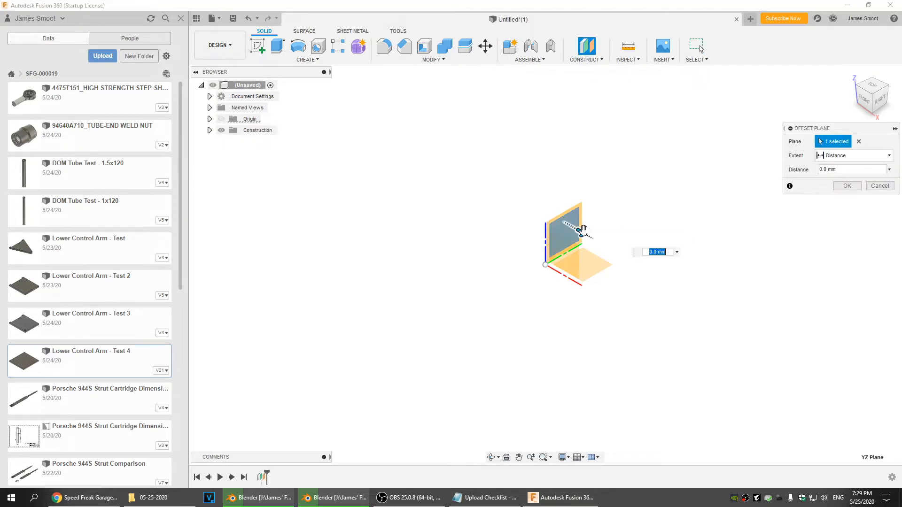
left_click_drag(582, 229, 591, 235)
type("10mm")
key("Return")
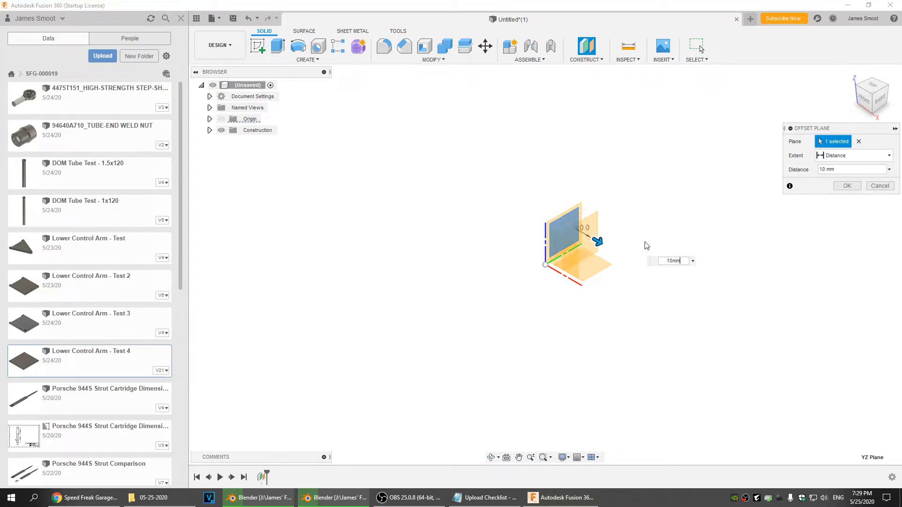
key("Return")
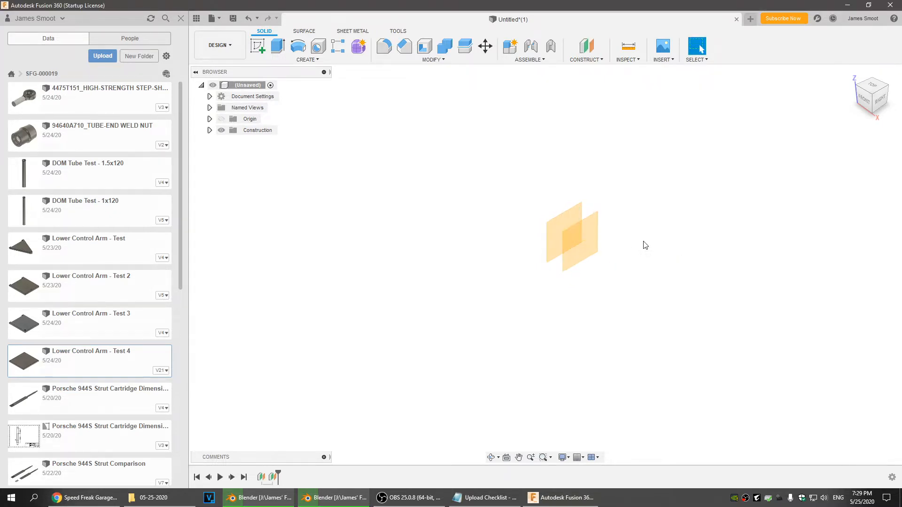
Construct a plane offset 62 mm from the plane that sits 10 mm off the YZ origin plane
left_click(591, 48)
left_click(592, 254)
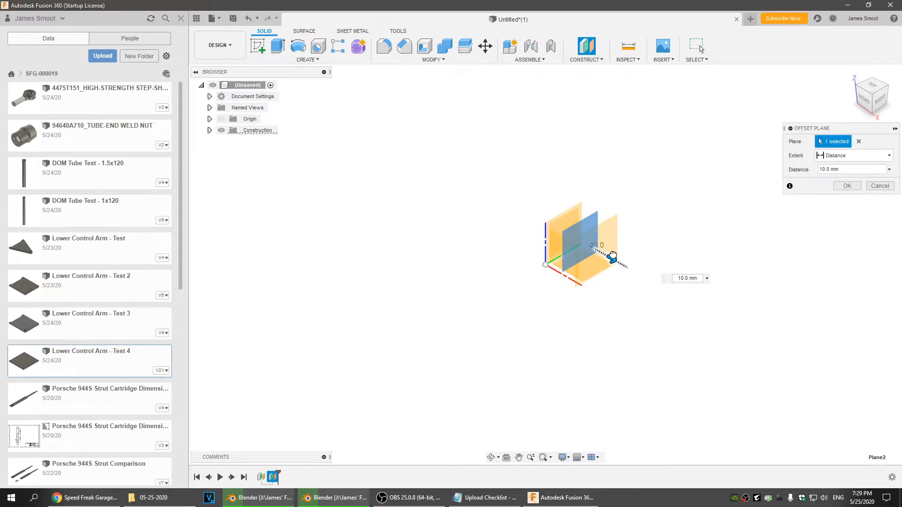
type("62")
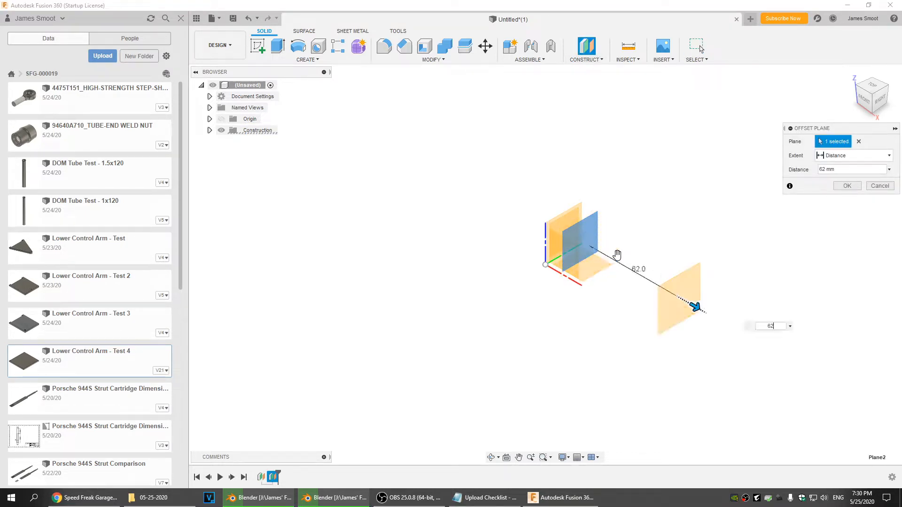
type("mm")
key("Return")
Construct another plane offset 10 mm outward from the 62 mm offset plane
middle_click_drag(591, 294, 464, 245)
left_click(586, 46)
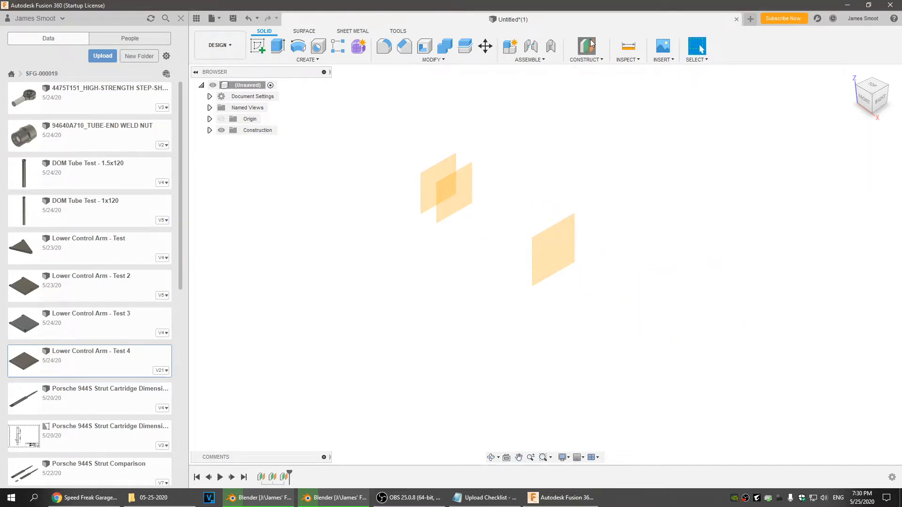
left_click(565, 234)
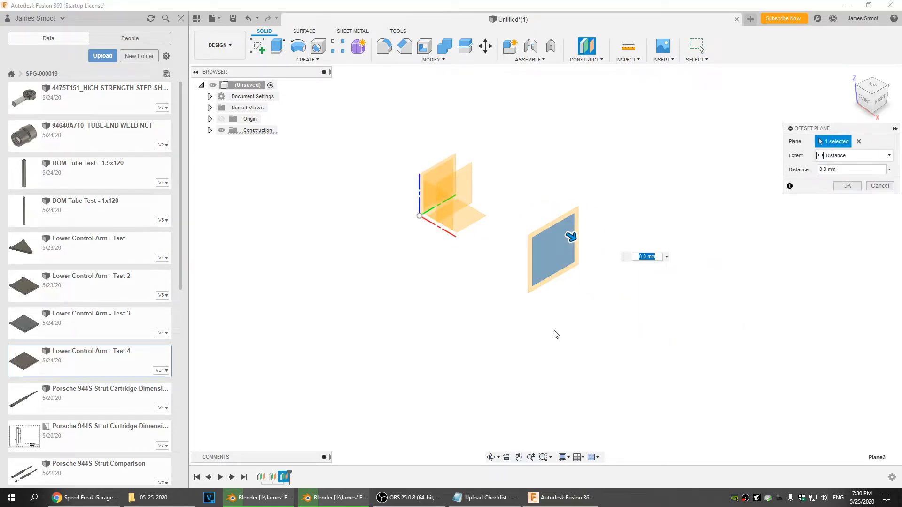
type("10mm")
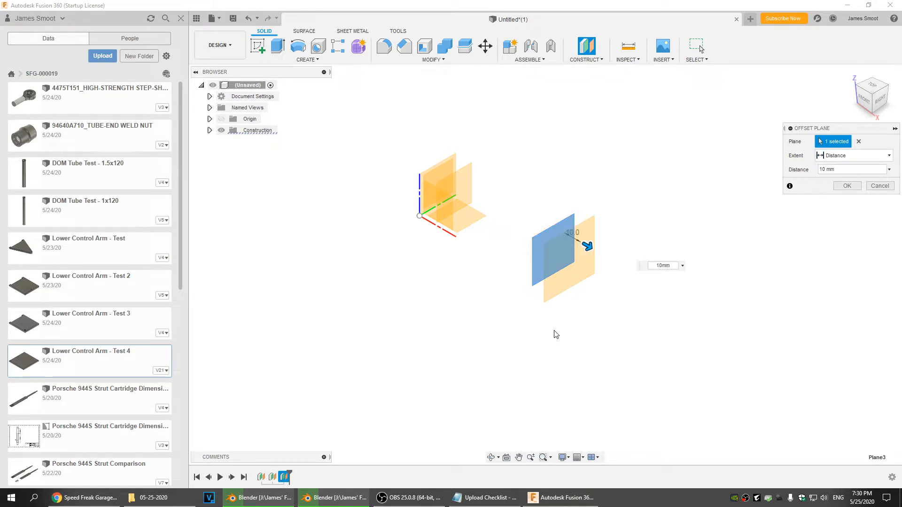
key("Return")
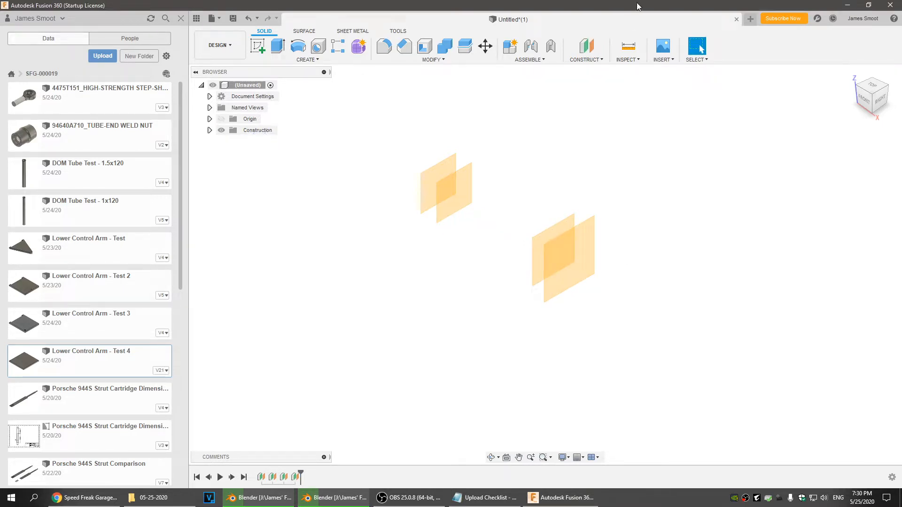
Construct a plane offset 264 mm from the outermost construction plane
left_click(587, 46)
left_click(587, 270)
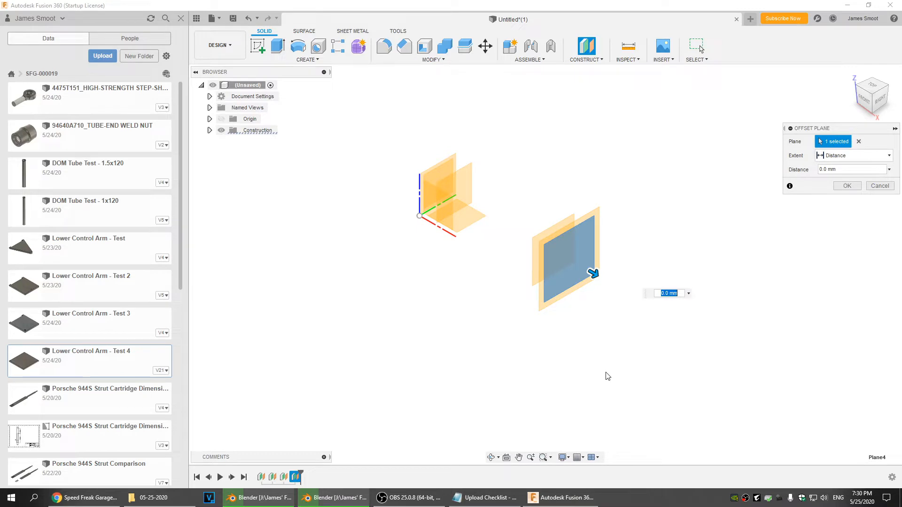
type("264mm")
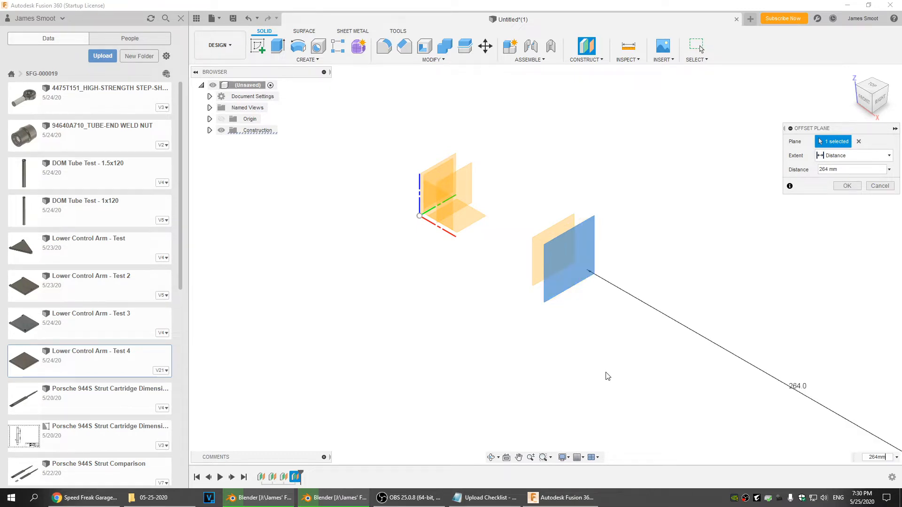
key("Return")
Construct an end plane offset 45 mm beyond the 264 mm offset plane
scroll(604, 375, "down", 5)
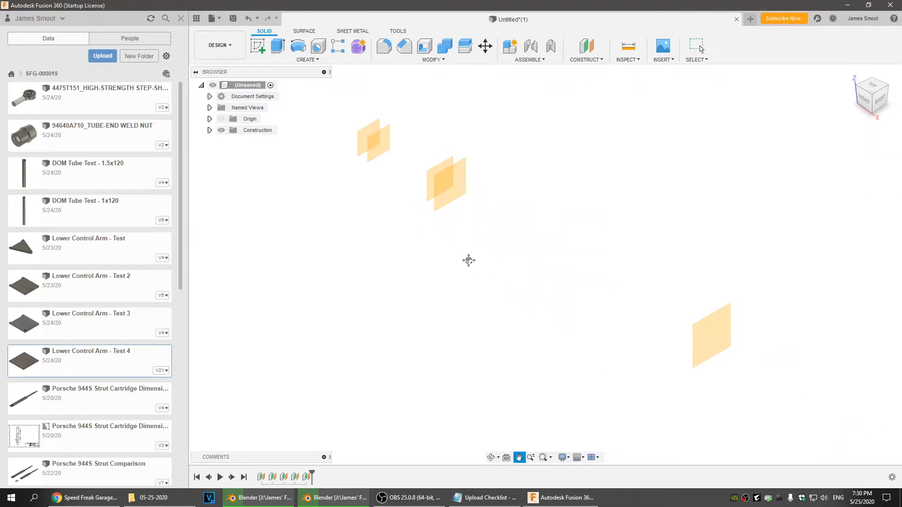
left_click(586, 45)
left_click(709, 340)
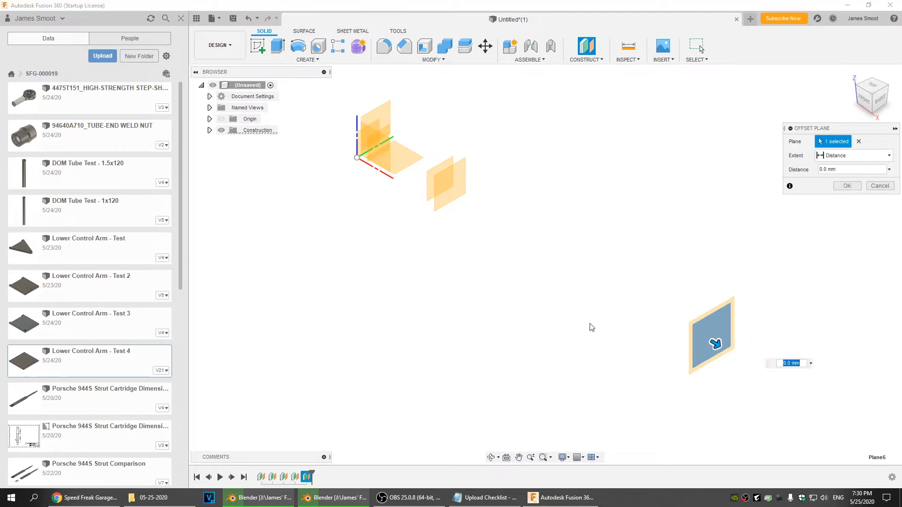
type("45")
key("Return")
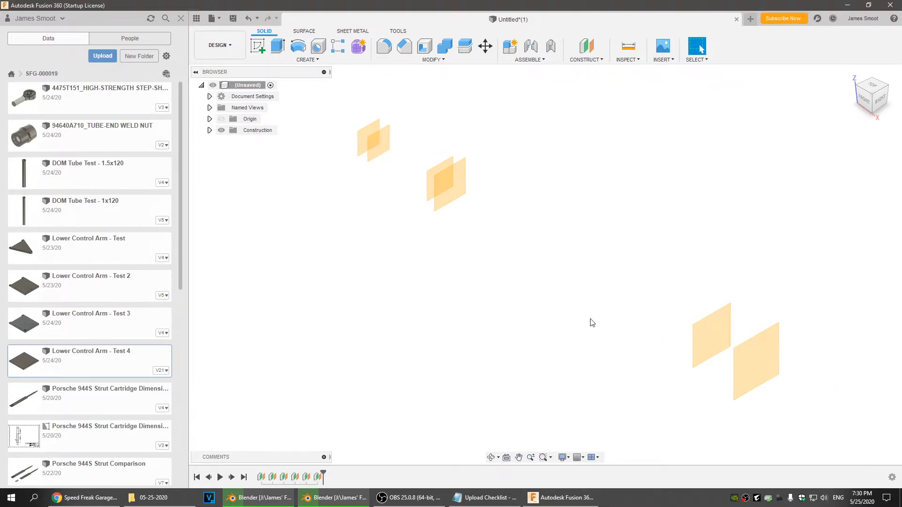
scroll(706, 187, "down", 2)
middle_click_drag(706, 187, 670, 202)
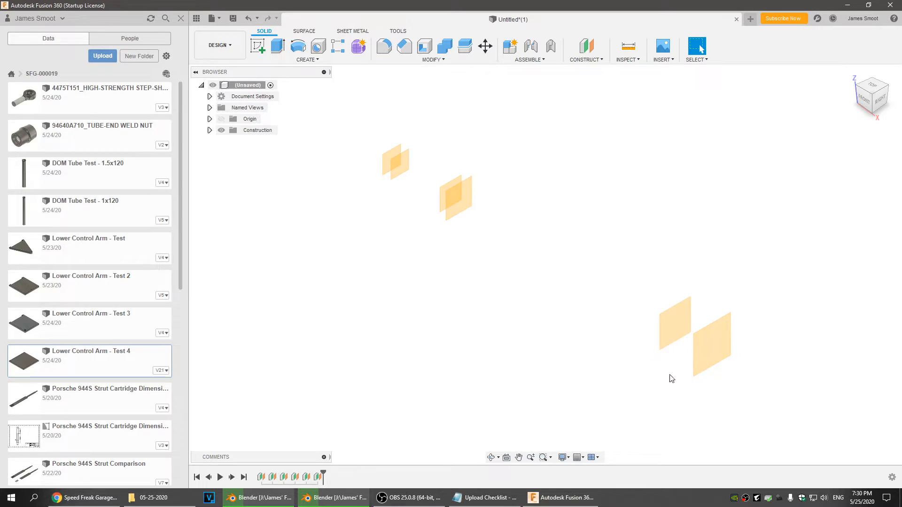
middle_click_drag(556, 291, 576, 286)
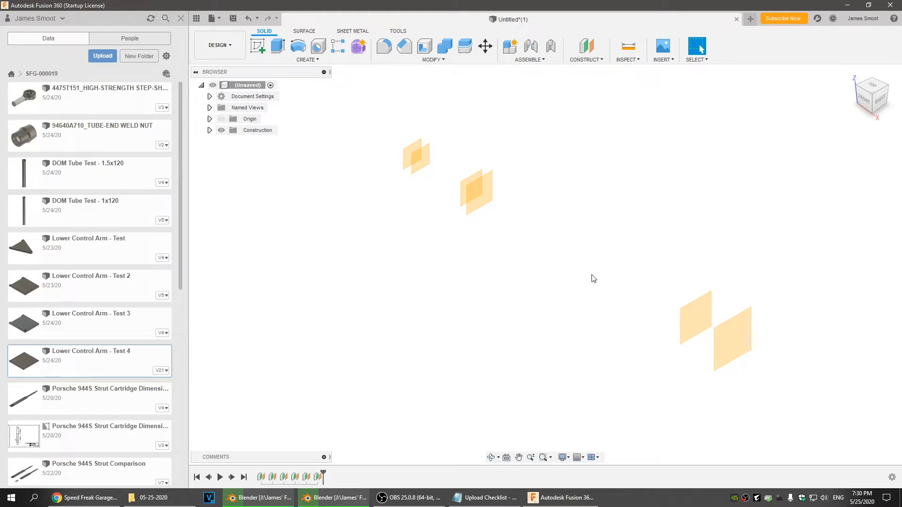
left_click(598, 60)
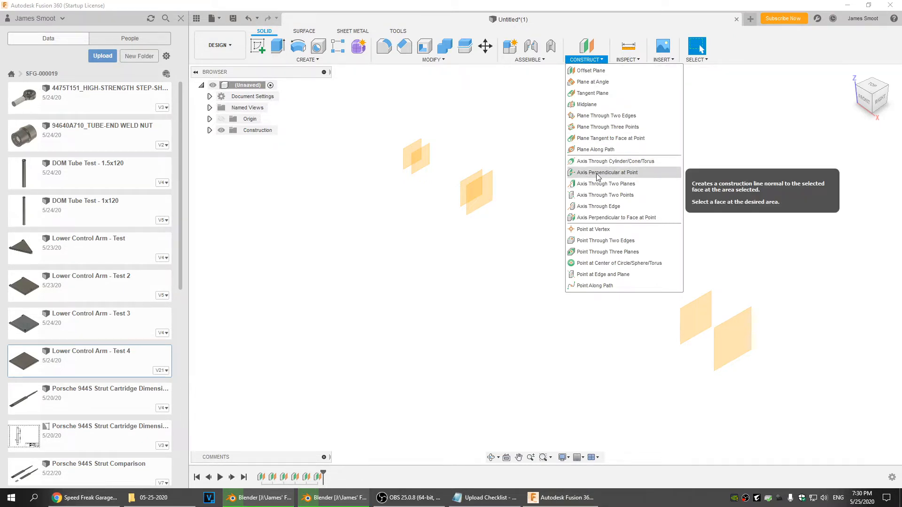
left_click(597, 175)
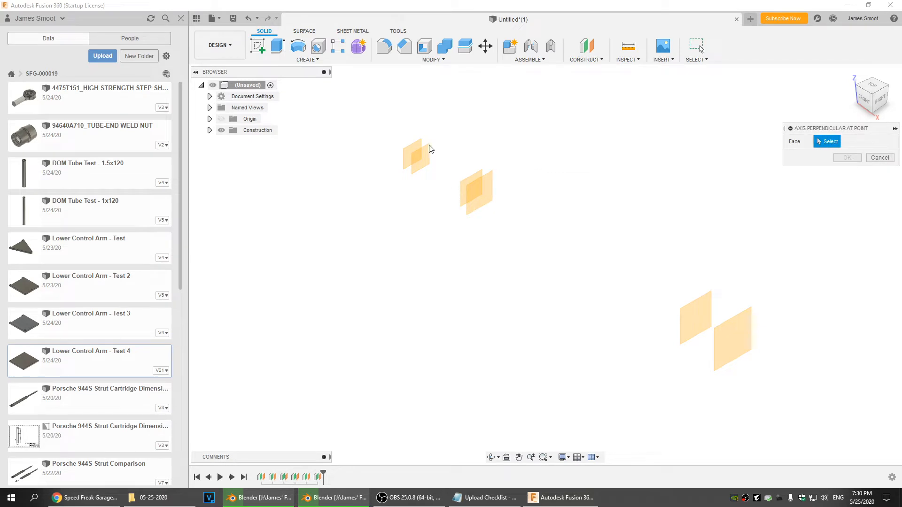
left_click(575, 60)
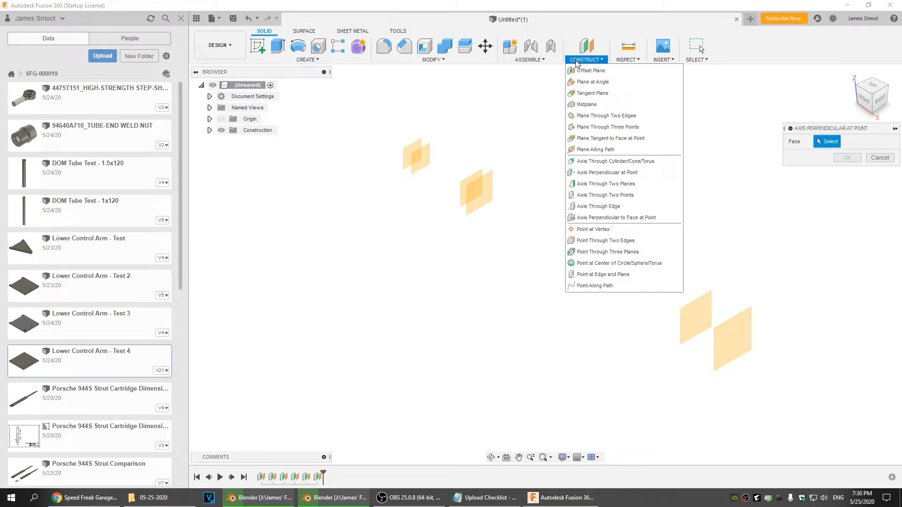
left_click(596, 218)
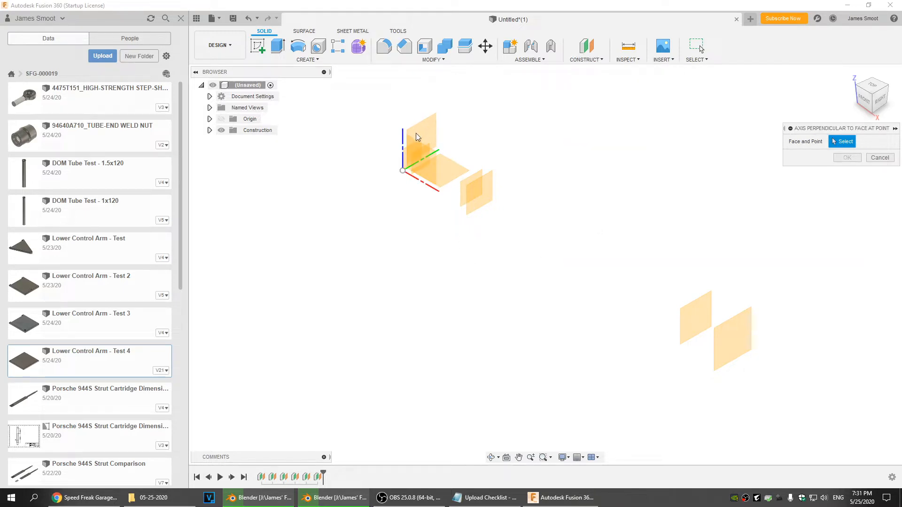
scroll(419, 198, "up", 6)
middle_click_drag(442, 272, 475, 405)
scroll(452, 278, "up", 4)
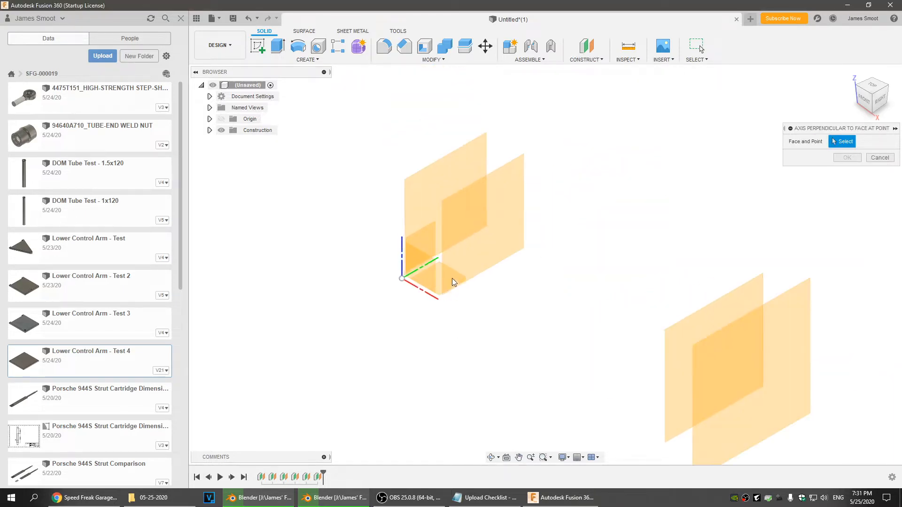
left_click(397, 279)
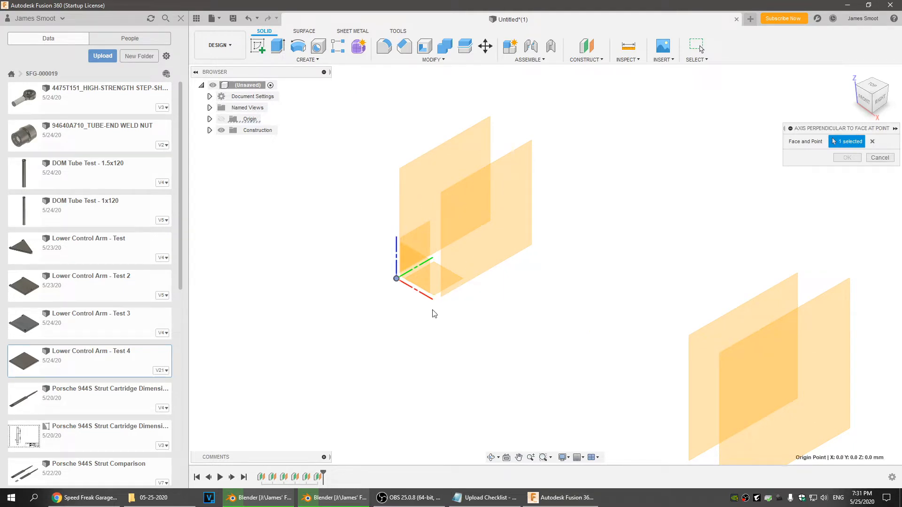
left_click(879, 158)
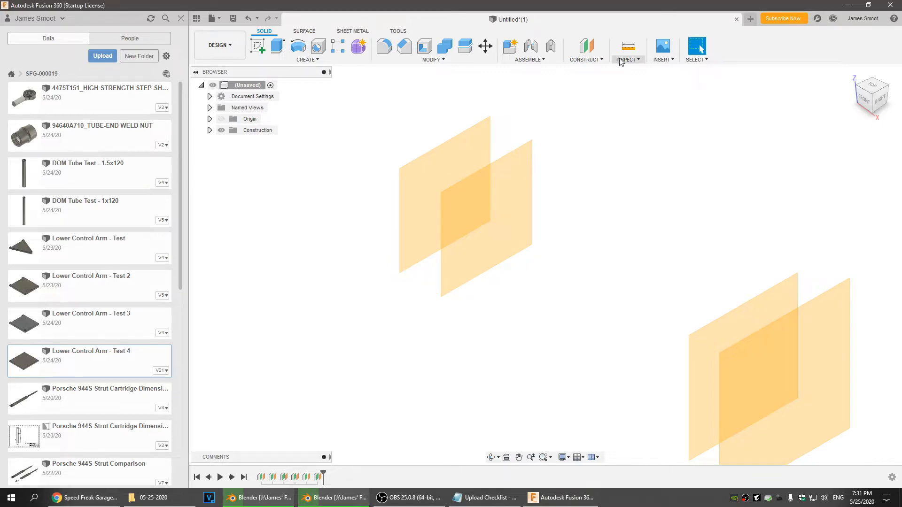
left_click(581, 64)
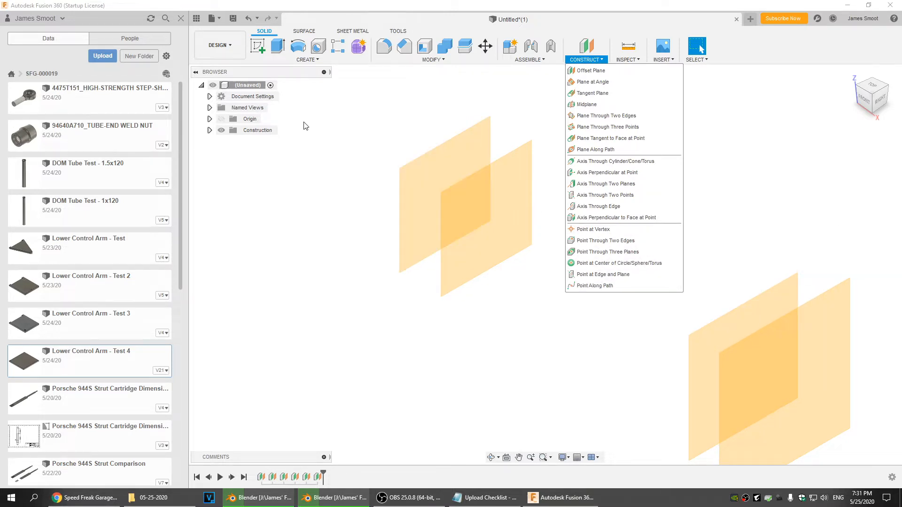
left_click(209, 119)
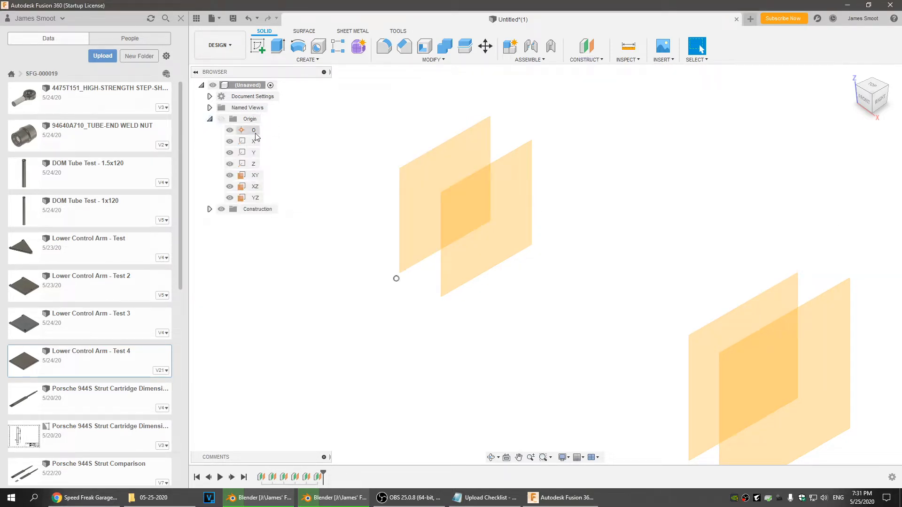
left_click(231, 131)
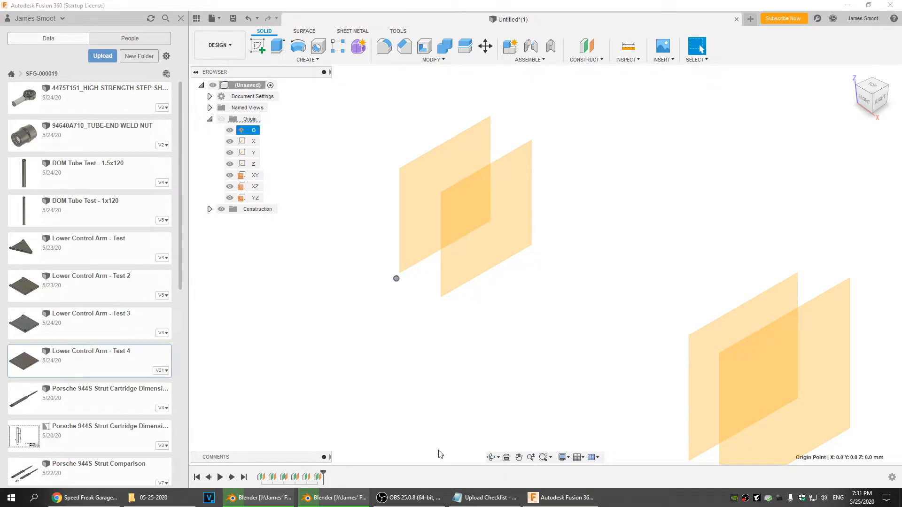
left_click(587, 60)
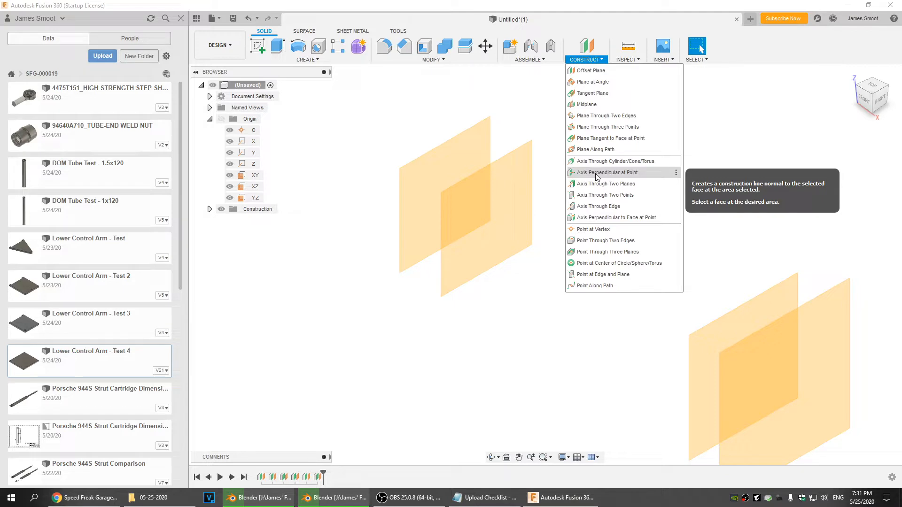
left_click(600, 218)
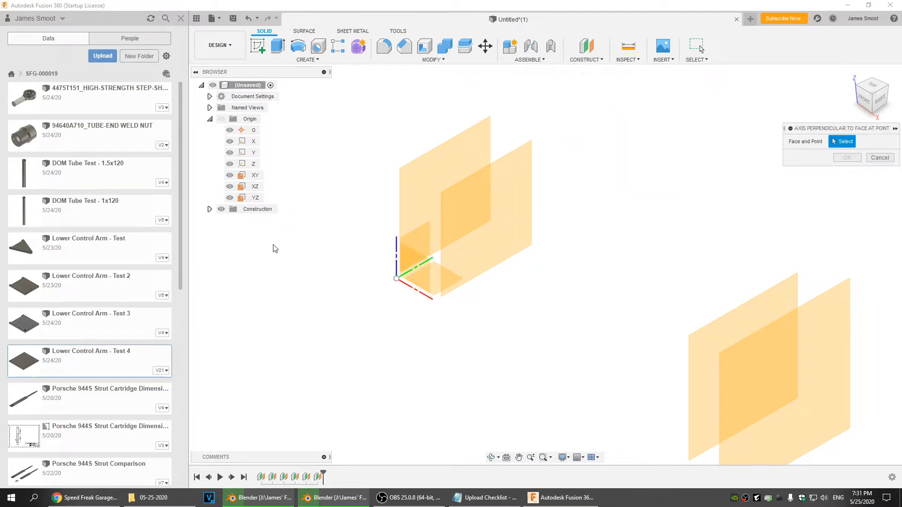
left_click(254, 131)
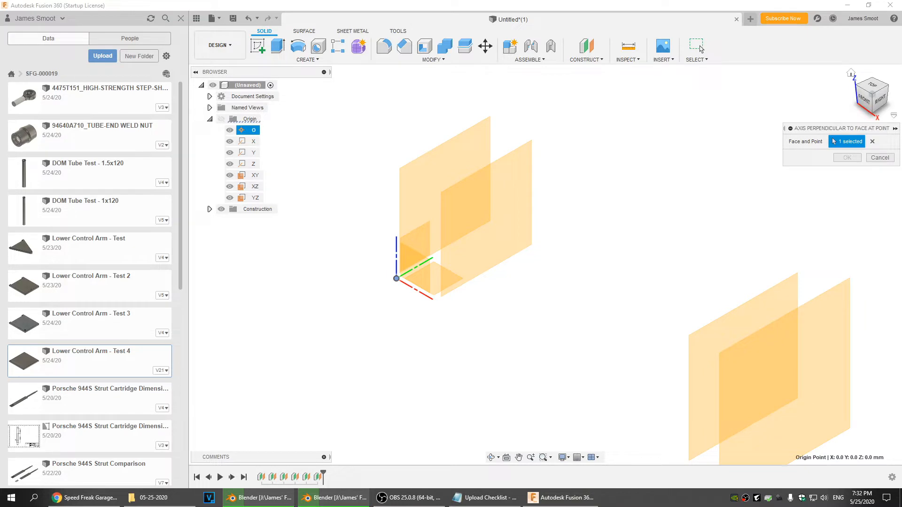
left_click(879, 158)
left_click(598, 61)
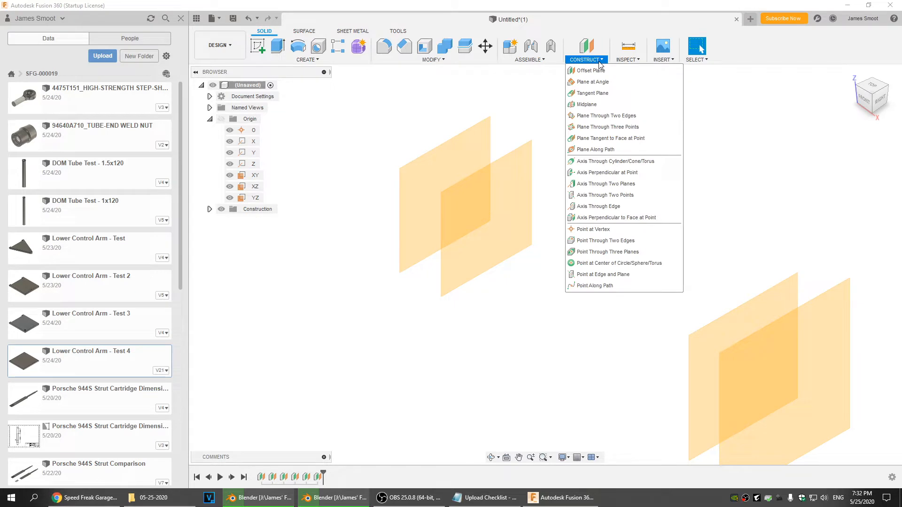
left_click(544, 286)
Construct a plane offset from the XZ origin plane in the negative direction
scroll(551, 308, "down", 2)
middle_click_drag(548, 311, 516, 230)
scroll(511, 293, "down", 4)
left_click(592, 63)
left_click(593, 71)
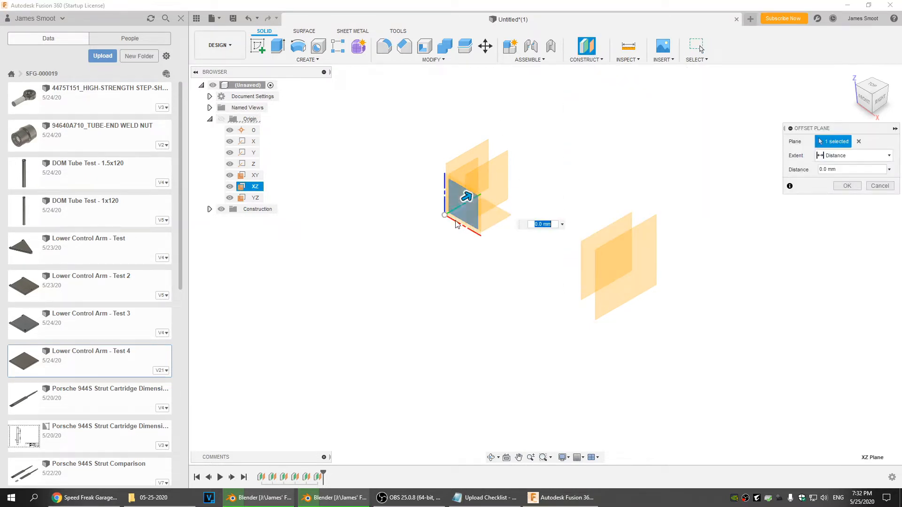
left_click(459, 202)
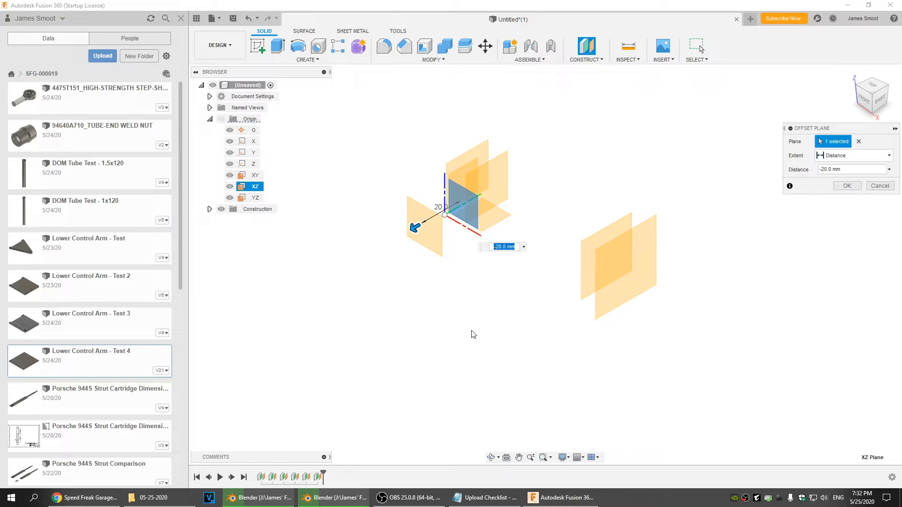
type("-3")
key("Return")
Start a sketch on the XY origin plane and draw a horizontal line about 10 mm long from the origin to the first offset plane
scroll(440, 153, "down", 2)
scroll(484, 336, "down", 3)
middle_click_drag(486, 342, 540, 254)
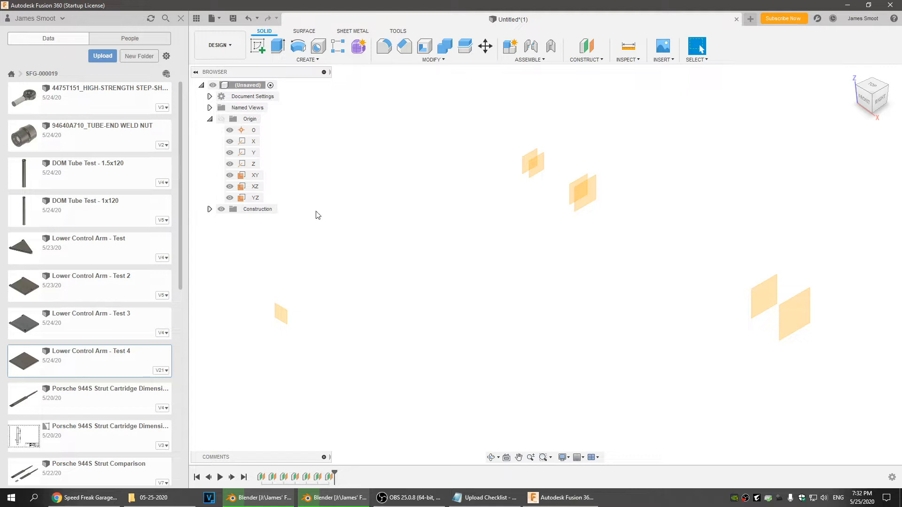
left_click(258, 46)
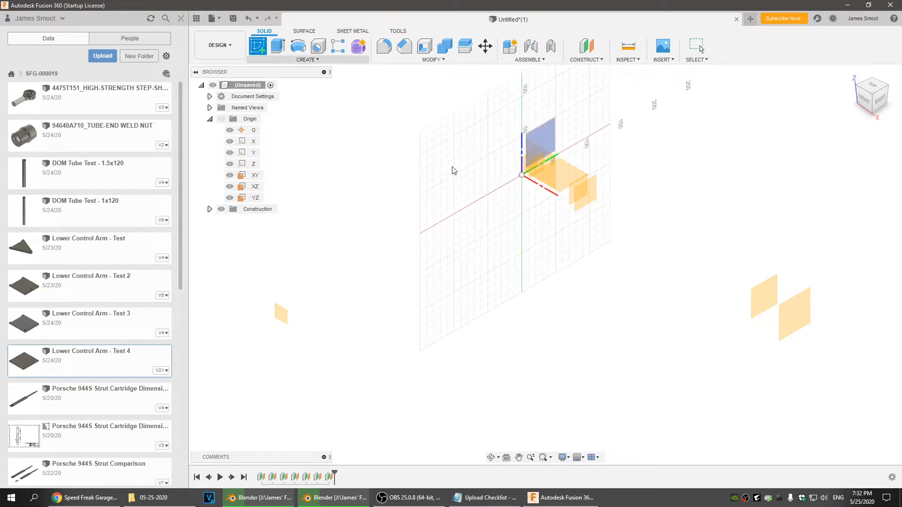
left_click(579, 171)
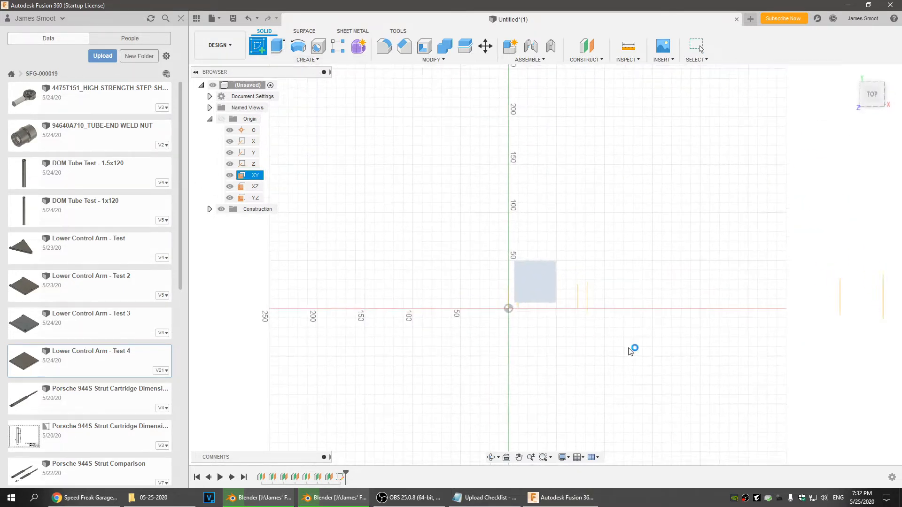
middle_click_drag(611, 312, 544, 249)
scroll(454, 250, "up", 8)
middle_click_drag(401, 254, 400, 272)
key("l")
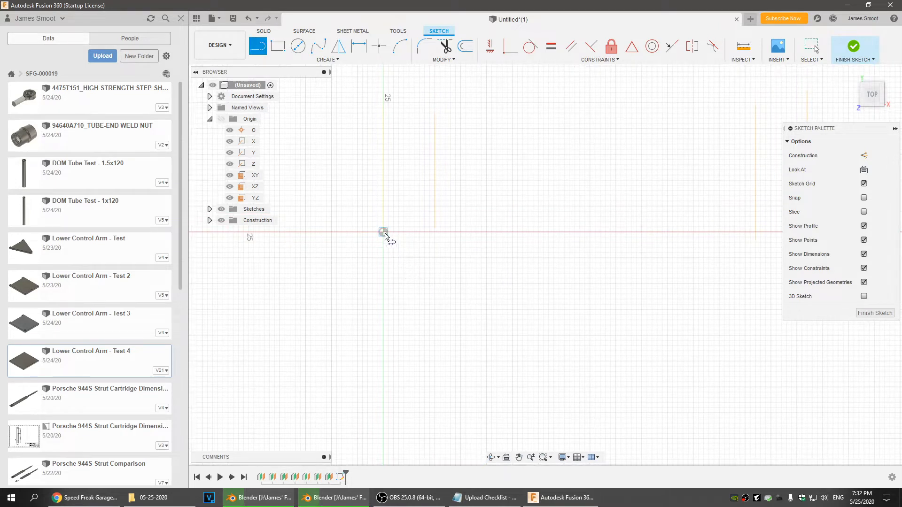
left_click(384, 233)
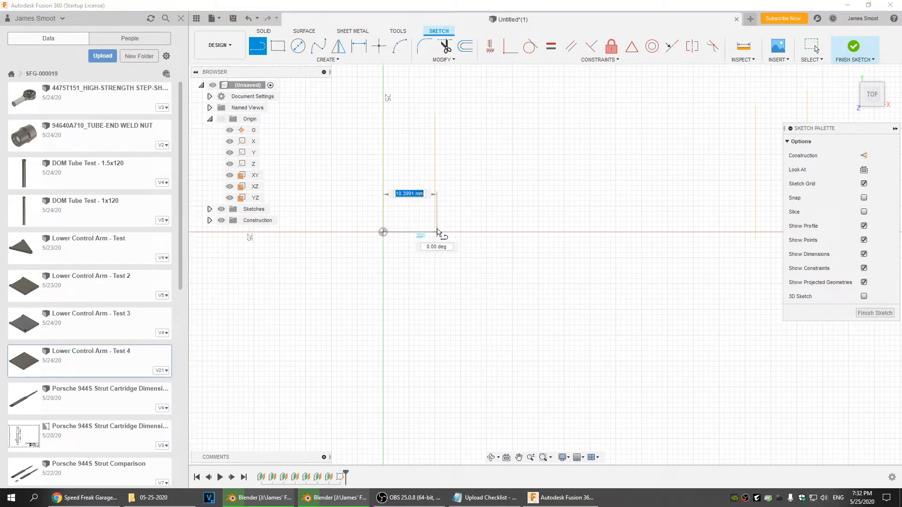
left_click(436, 232)
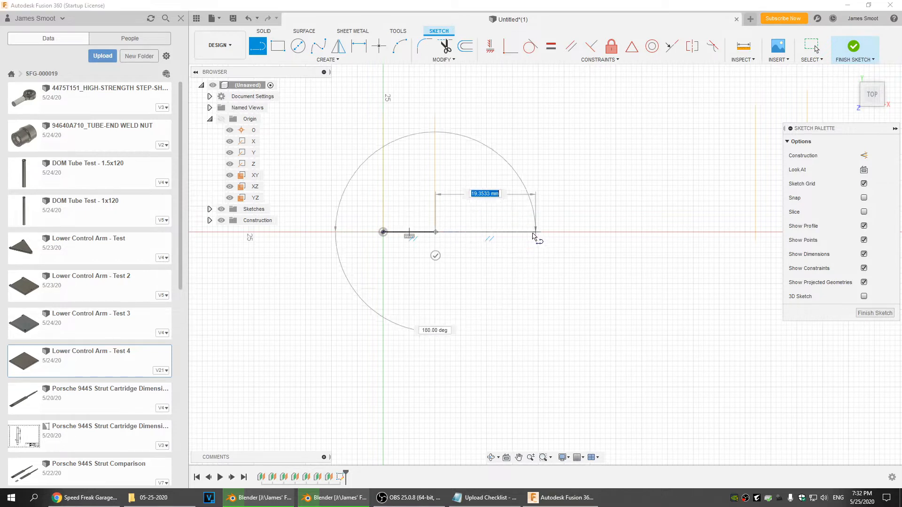
Continue the horizontal chain of lines along the X axis, with a segment ending at each of the four remaining YZ offset planes
scroll(718, 234, "down", 3)
middle_click_drag(719, 234, 439, 247)
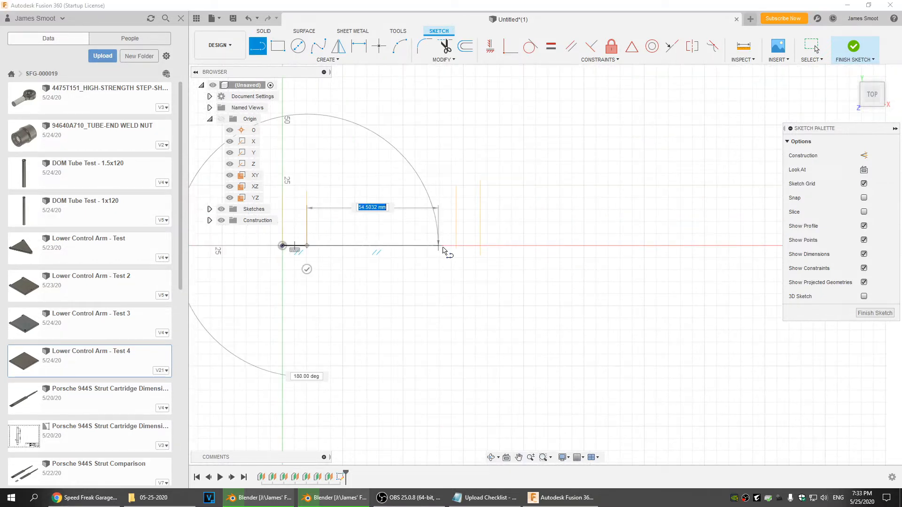
left_click(453, 246)
left_click(480, 246)
middle_click_drag(617, 272, 360, 275)
scroll(366, 276, "down", 2)
left_click(688, 267)
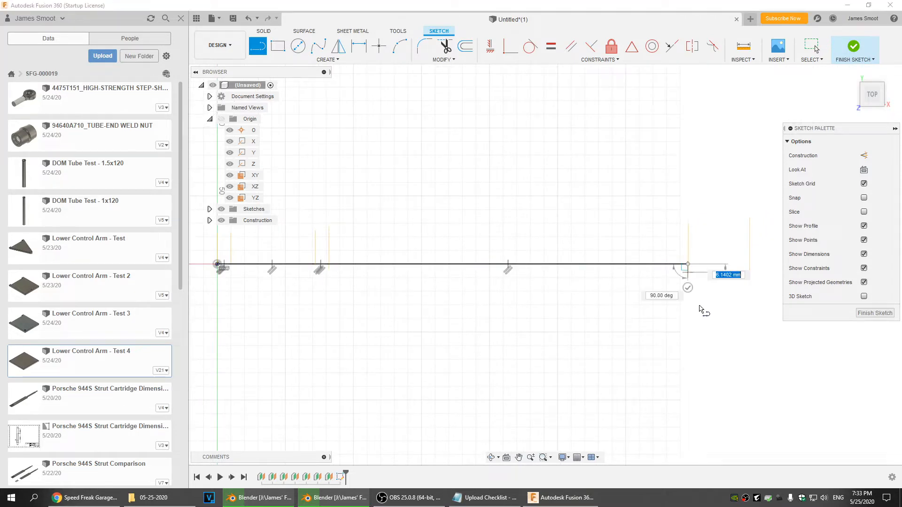
middle_click_drag(703, 306, 531, 291)
left_click(586, 251)
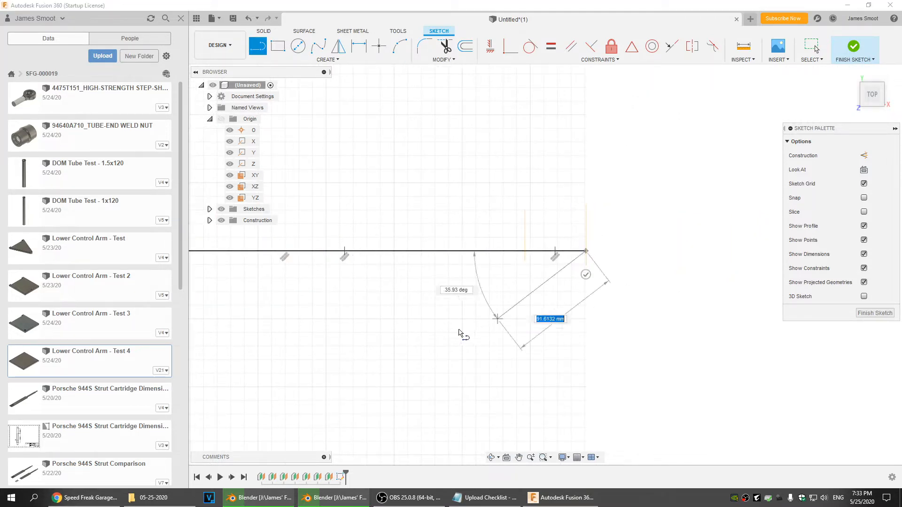
key("Escape")
Draw a vertical line about 365 mm long from the origin down to the plane offset from the XZ plane
mouse_move(346, 348)
middle_mouse_down()
mouse_move(601, 192)
mouse_move(594, 188)
middle_mouse_up()
scroll(440, 269, "up", 2)
scroll(441, 270, "down", 4)
middle_click_drag(442, 271, 472, 229)
key("l")
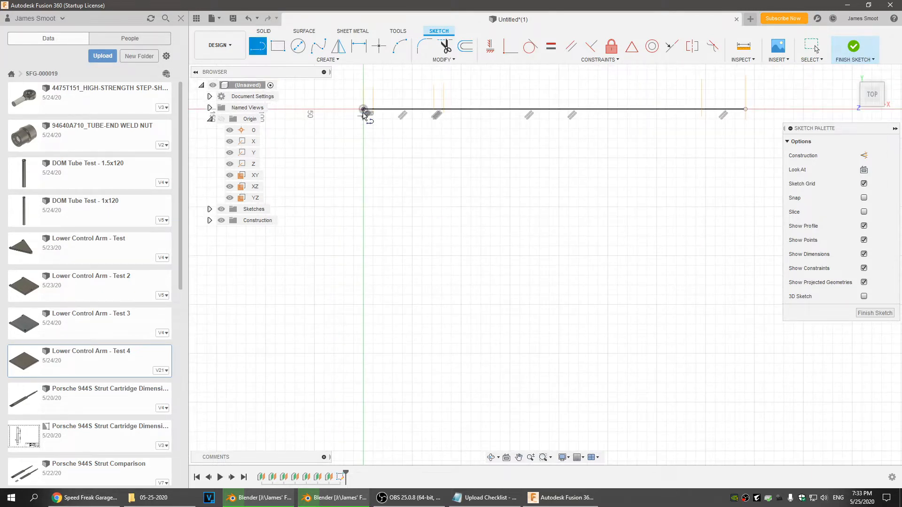
left_click(363, 109)
middle_click_drag(361, 302, 417, 108)
scroll(413, 311, "down", 2)
scroll(419, 275, "up", 6)
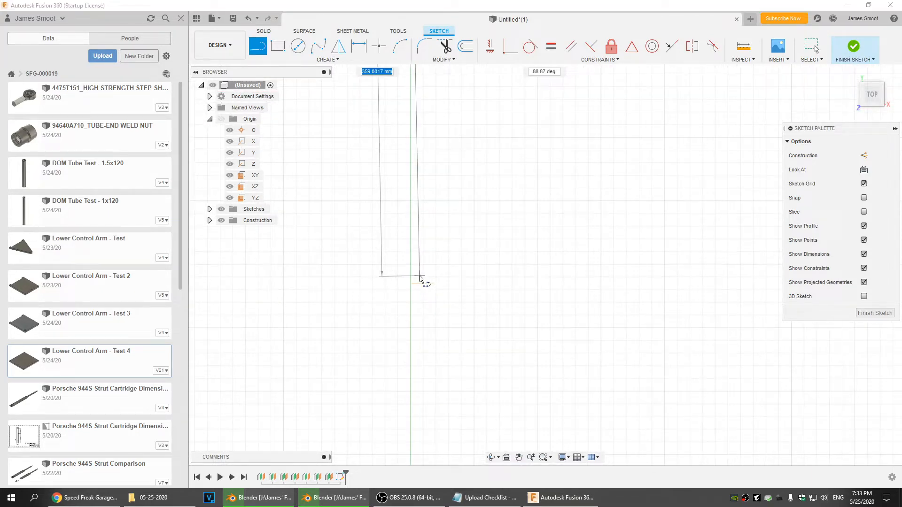
left_click(405, 293)
key("Escape")
Dimension the first horizontal segment beside the origin at 10 mm
scroll(512, 188, "down", 1)
middle_click_drag(538, 200, 471, 342)
scroll(484, 305, "down", 2)
middle_click_drag(492, 268, 482, 433)
middle_click_drag(460, 246, 461, 312)
scroll(414, 241, "up", 4)
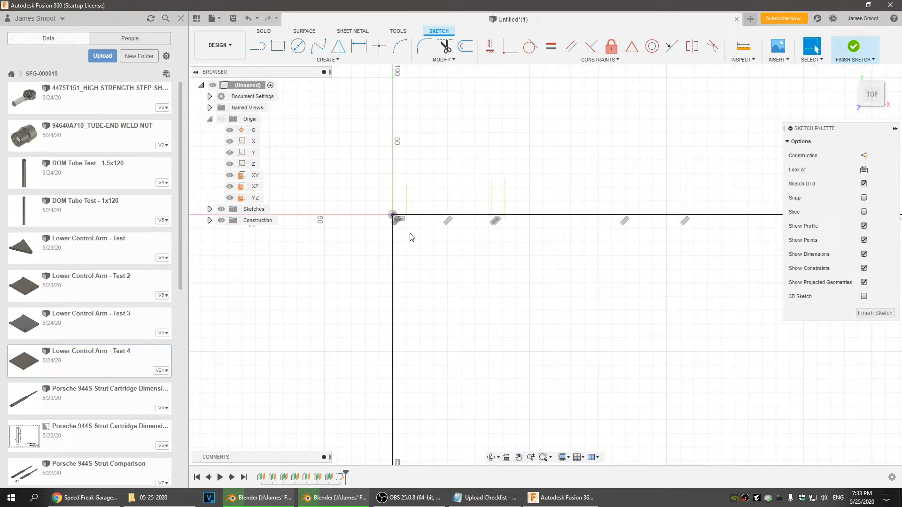
middle_click_drag(409, 232, 418, 276)
key("d")
left_click(401, 244)
left_click(338, 146)
type("10")
key("Return")
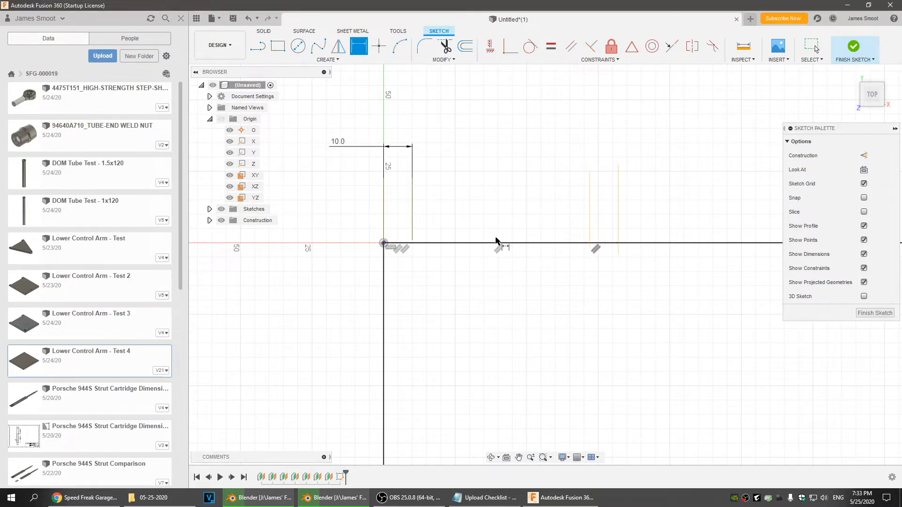
Dimension the second horizontal segment at 62 mm and the third at 10 mm
left_click(501, 243)
left_click(502, 148)
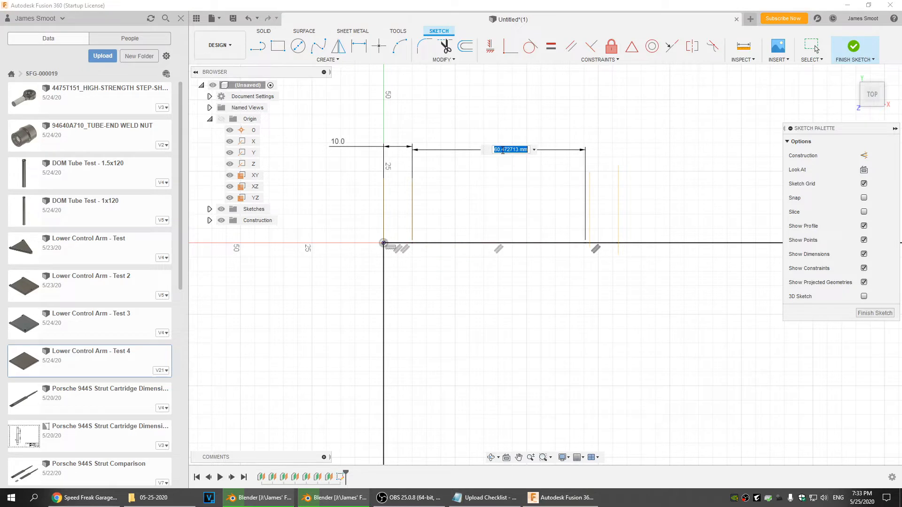
type("62")
key("Return")
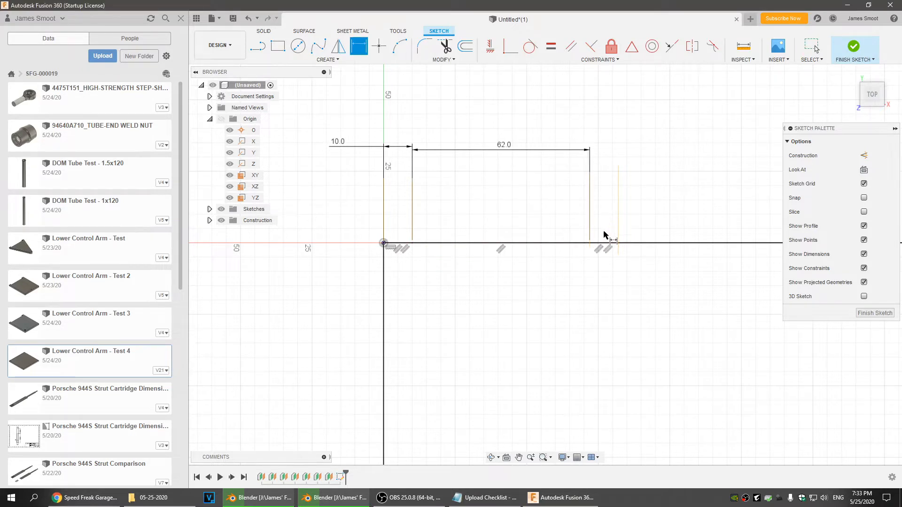
left_click(603, 243)
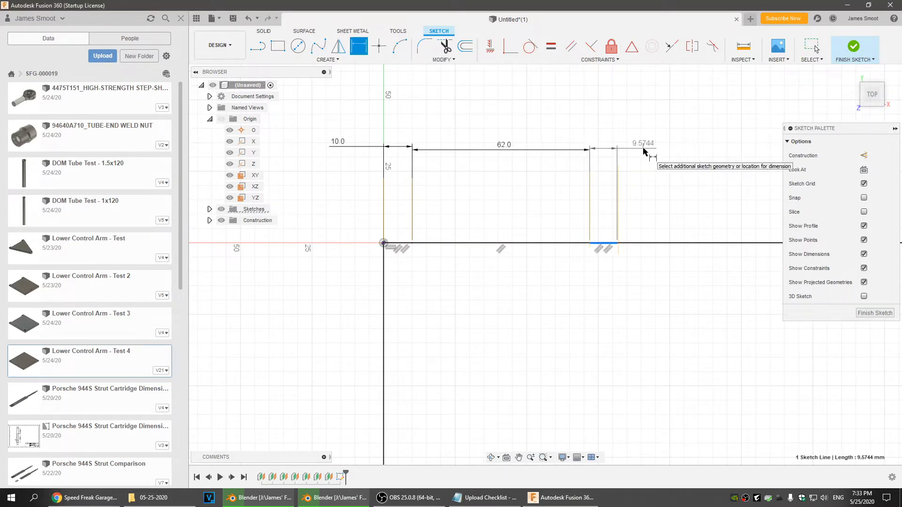
left_click(646, 148)
type("10")
key("Return")
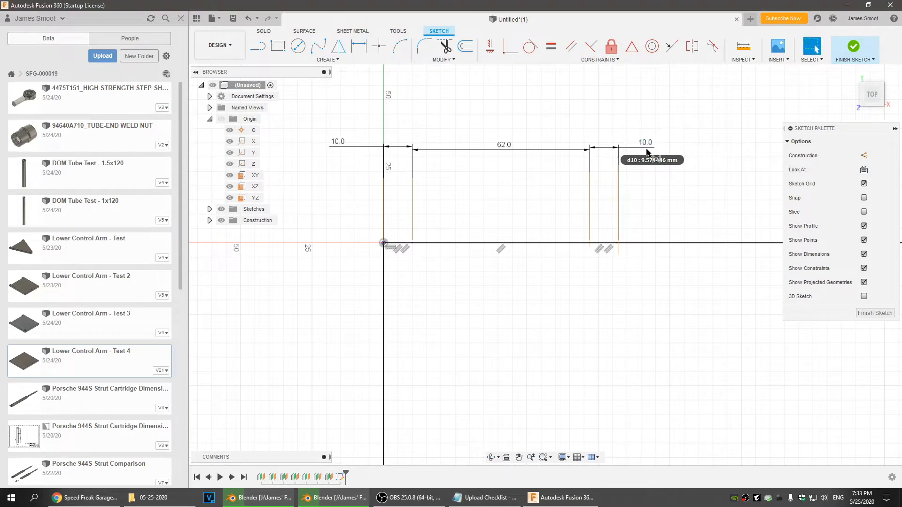
Dimension the long fourth horizontal segment at 264 mm and the end segment at 45 mm
left_click(678, 243)
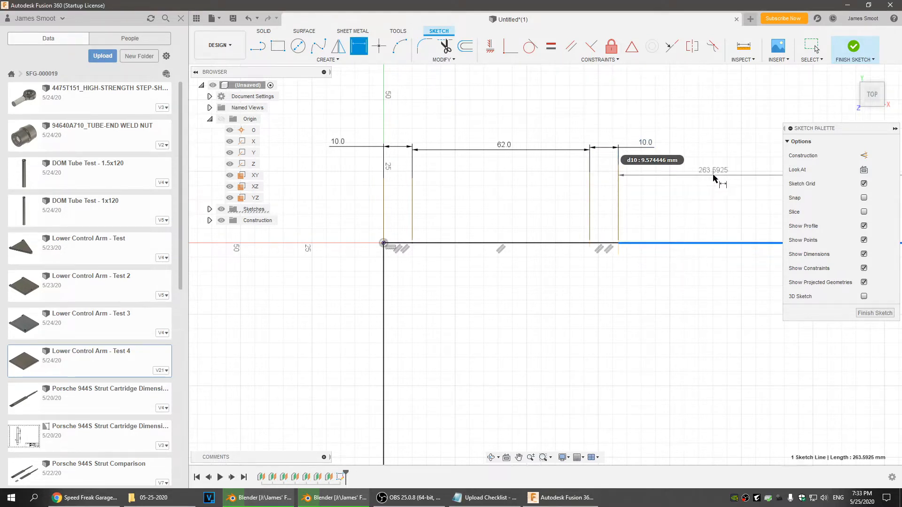
scroll(554, 359, "down", 5)
mouse_move(564, 360)
middle_mouse_down()
mouse_move(322, 320)
mouse_move(148, 316)
middle_mouse_up()
left_click(571, 261)
left_click(573, 230)
type("45")
key("Return")
scroll(469, 303, "down", 2)
middle_click_drag(469, 303, 745, 202)
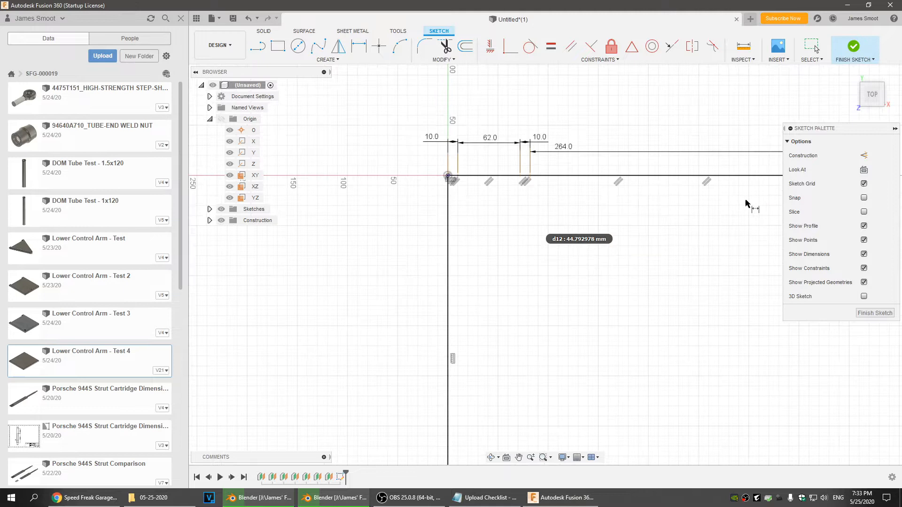
Dimension the vertical line from the origin at 365 mm
left_click(448, 283)
left_click(386, 361)
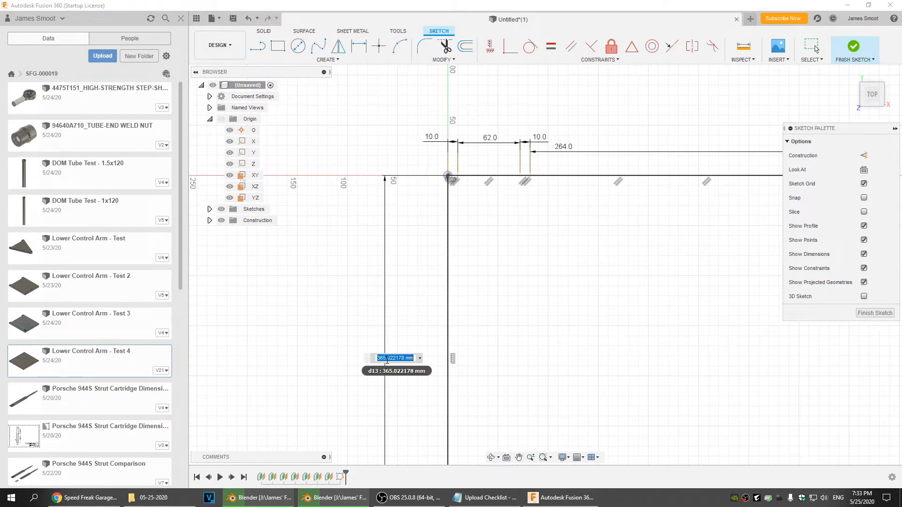
key("Return")
scroll(509, 351, "down", 2)
mouse_move(510, 352)
middle_mouse_down()
mouse_move(473, 185)
mouse_move(490, 303)
middle_mouse_up()
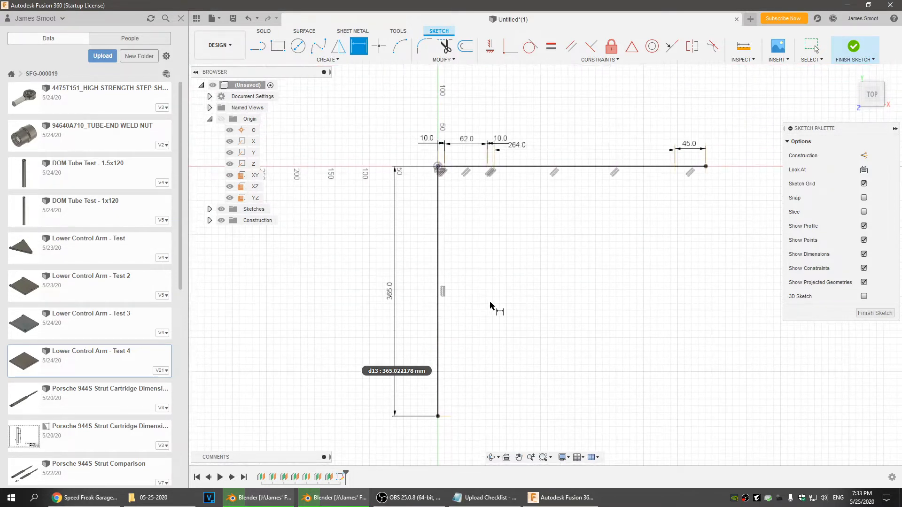
key("Escape")
double_click(391, 300)
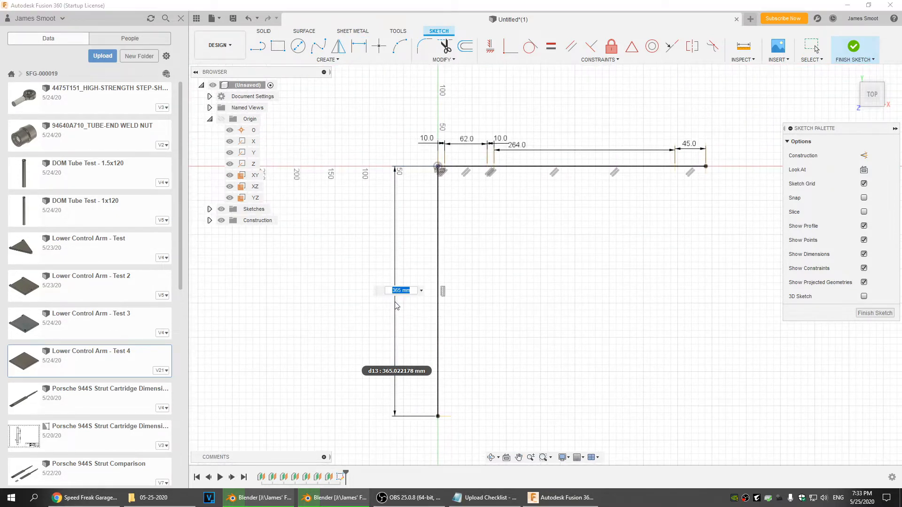
key("Return")
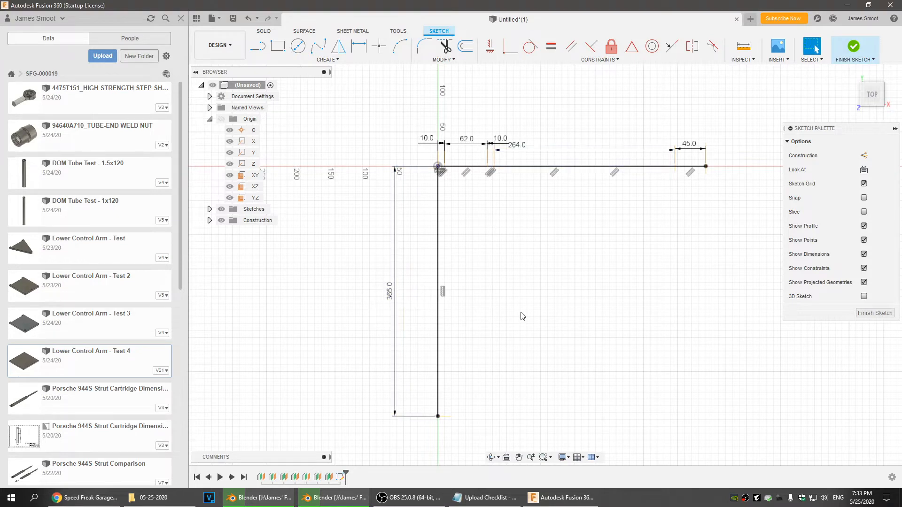
Draw a horizontal line about 19 mm long in the positive X direction from the lower end of the vertical line
scroll(515, 316, "up", 5)
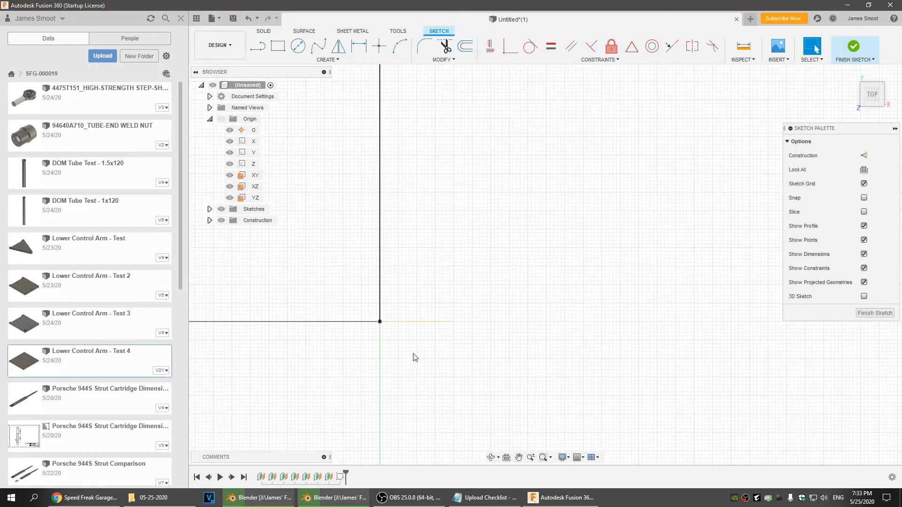
key("l")
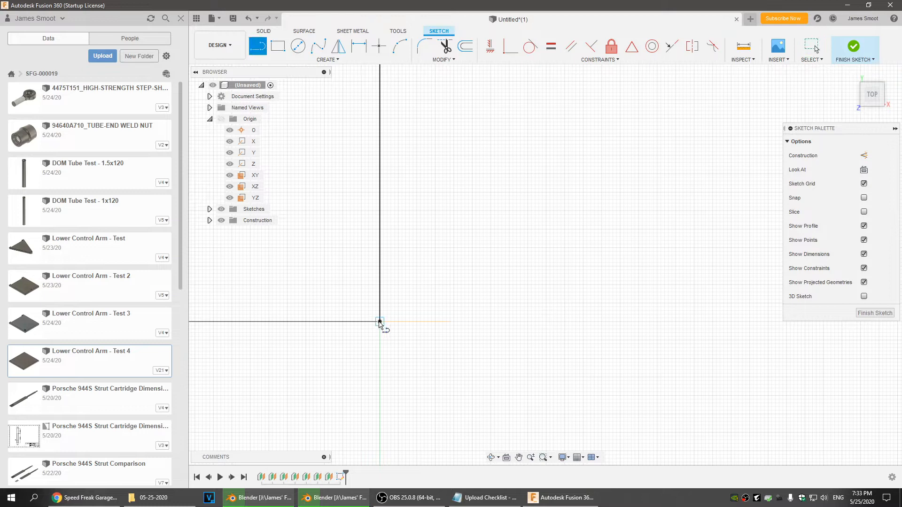
left_click(379, 322)
left_click(449, 324)
key("Escape")
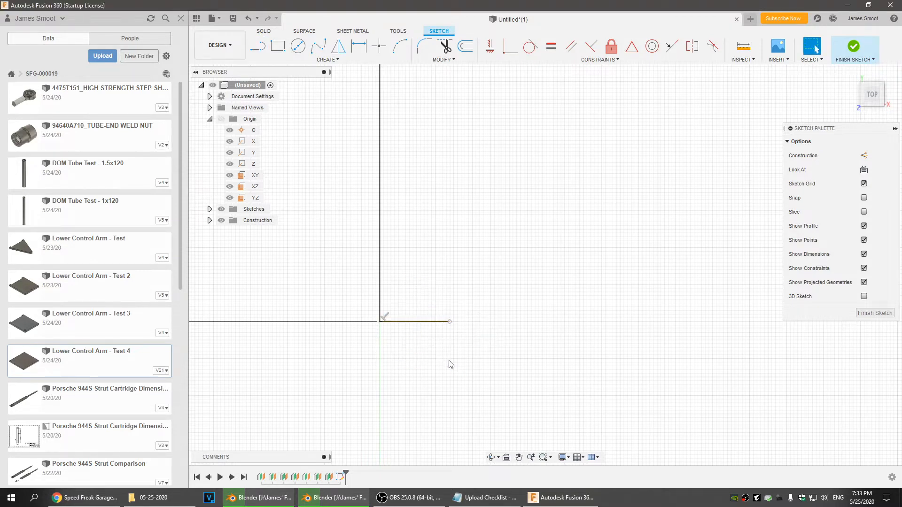
Set the length of the short lower line to 22 mm, finish the sketch and return to the home view
key("d")
left_click(416, 323)
left_click(420, 379)
type("22")
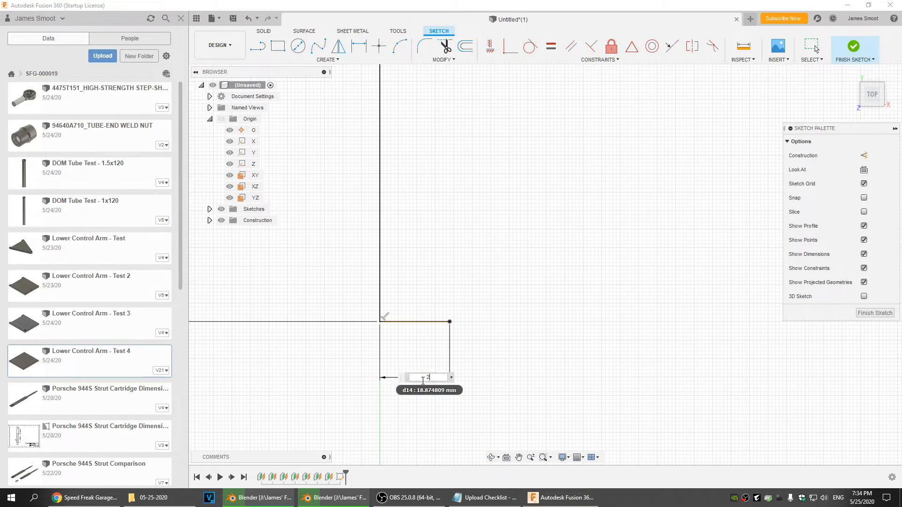
key("Return")
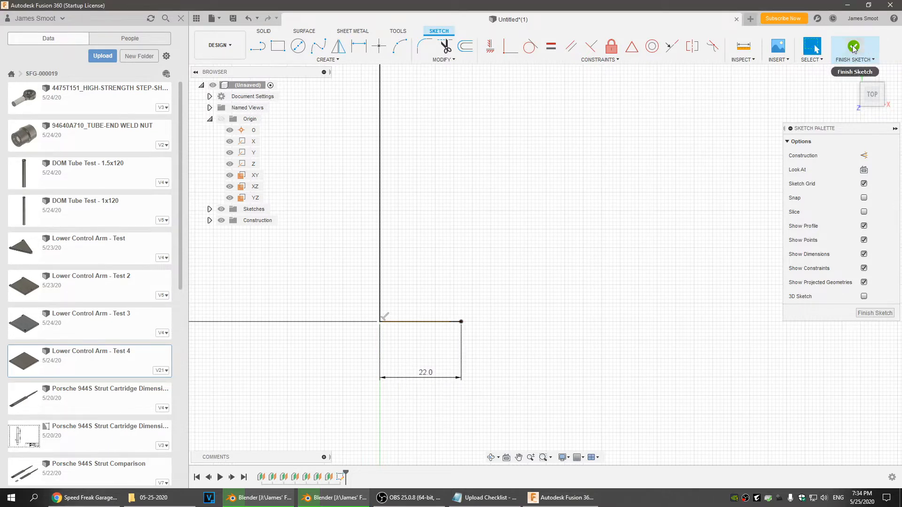
left_click(854, 49)
left_click(850, 74)
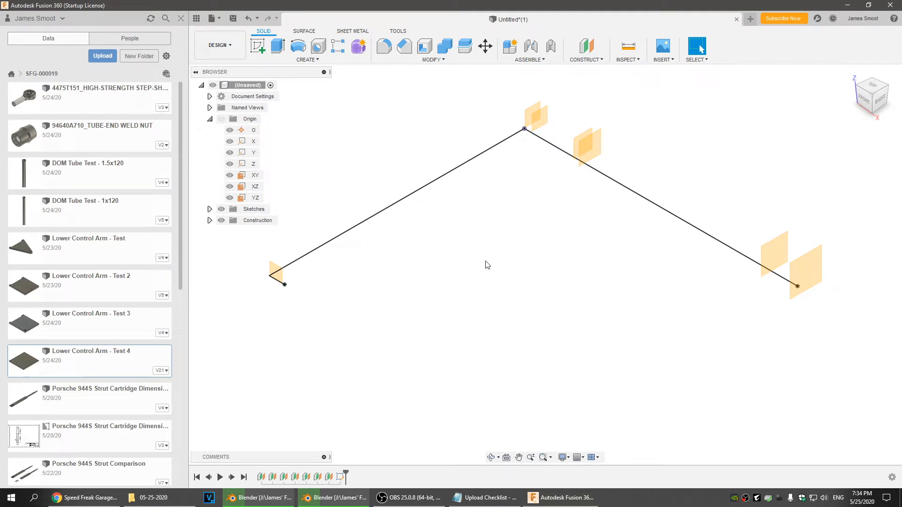
Save the design as "P-000019-001 V1" in the SFG-000019 project
left_click(233, 20)
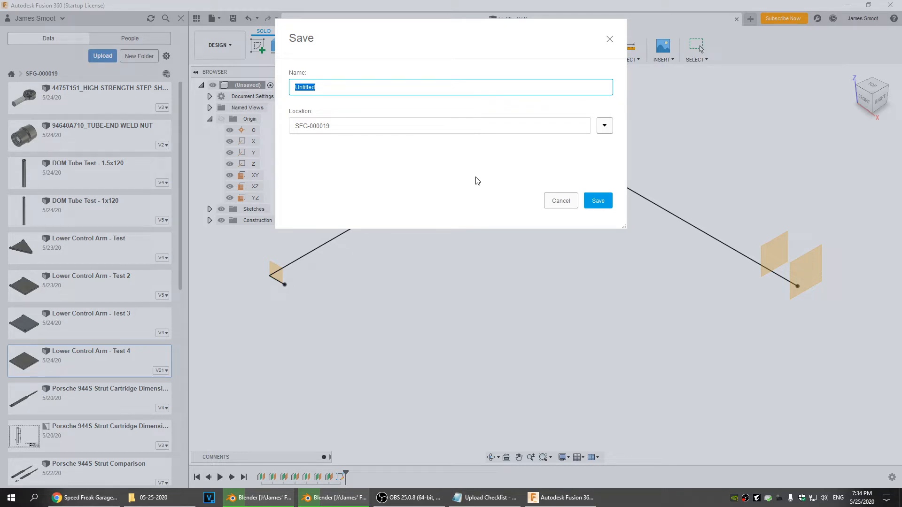
type("P-000019-001 V1")
left_click(593, 206)
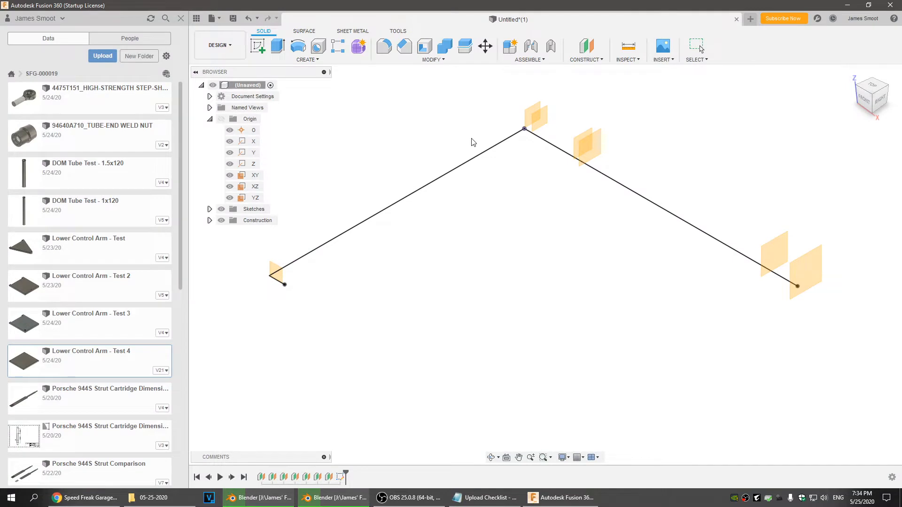
Create a construction axis through two points, from the origin to the far end of the long sketch line along X
middle_click_drag(532, 269, 515, 338)
left_click(587, 60)
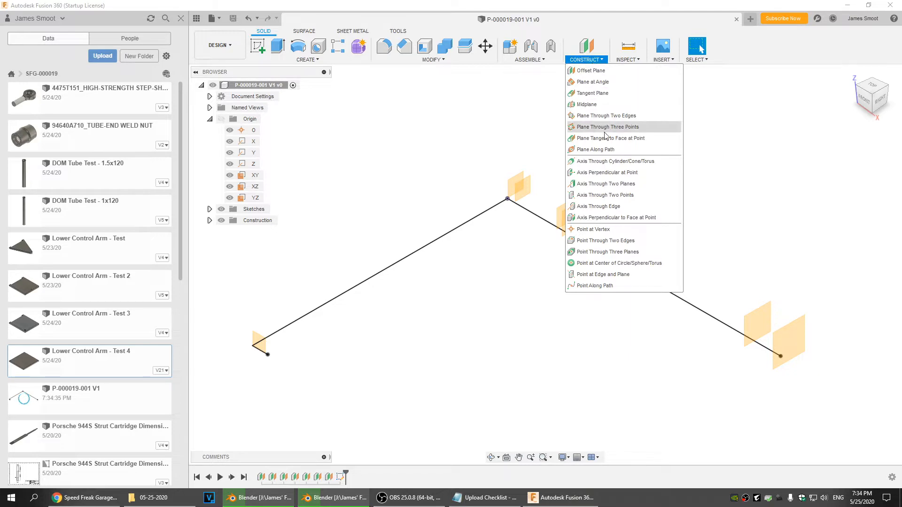
left_click(600, 198)
scroll(531, 224, "up", 5)
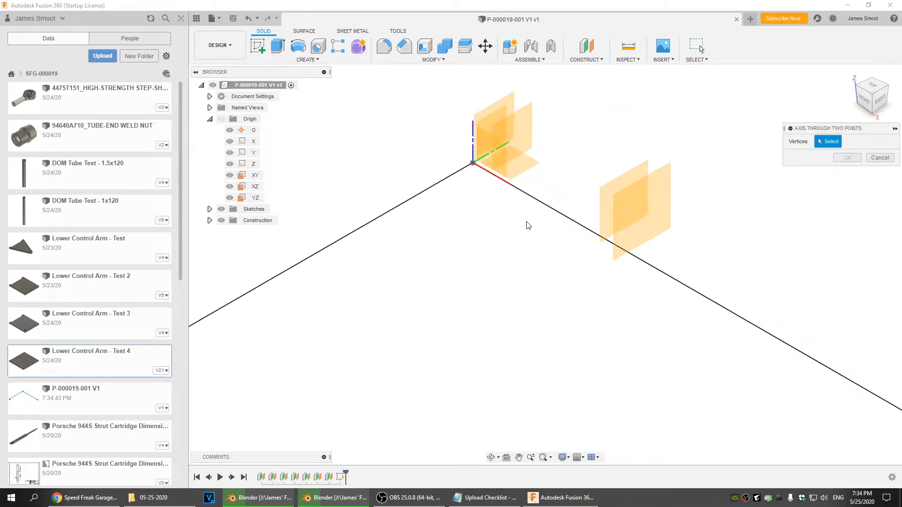
scroll(517, 225, "up", 1)
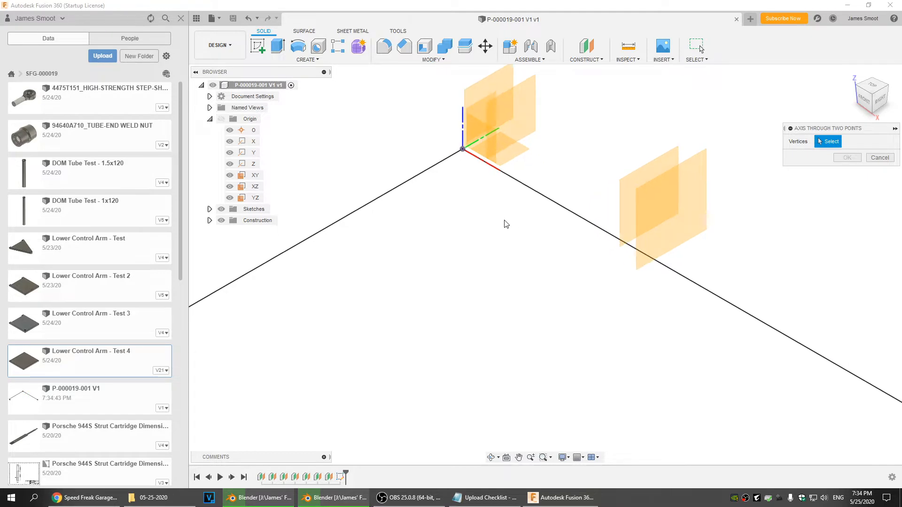
left_click(463, 151)
scroll(546, 299, "down", 3)
scroll(566, 276, "up", 5)
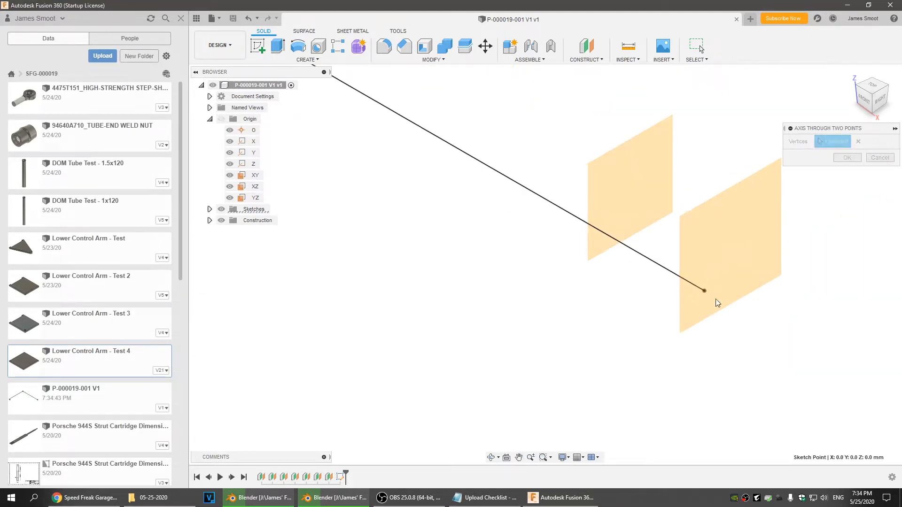
left_click(703, 290)
left_click(848, 158)
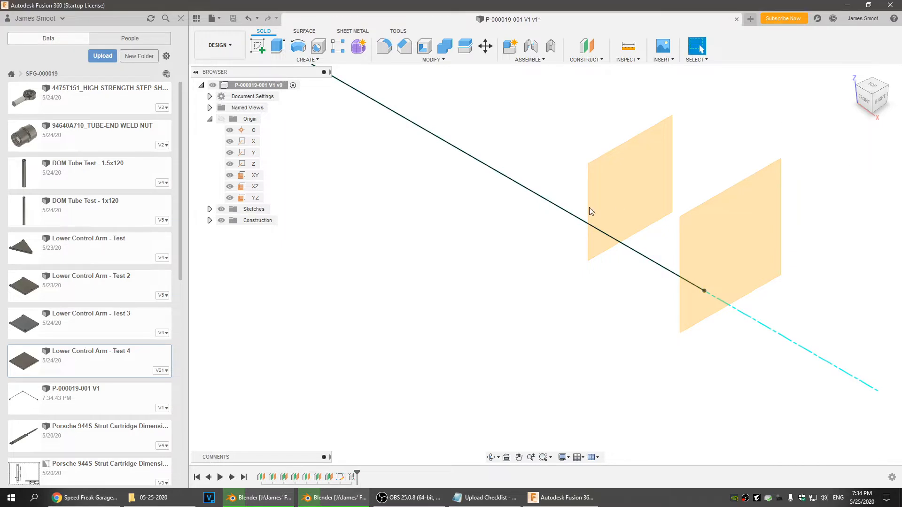
scroll(589, 210, "down", 3)
scroll(435, 232, "up", 2)
middle_click_drag(432, 309, 455, 298)
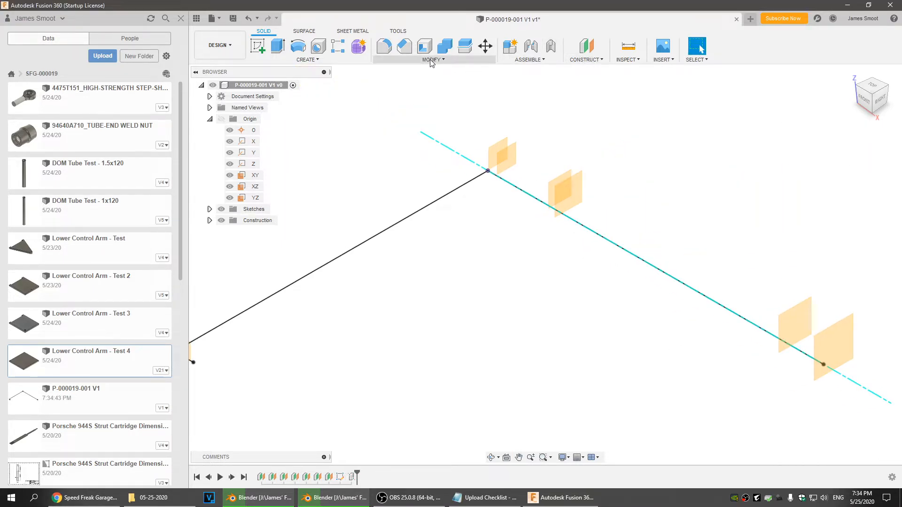
left_click(583, 60)
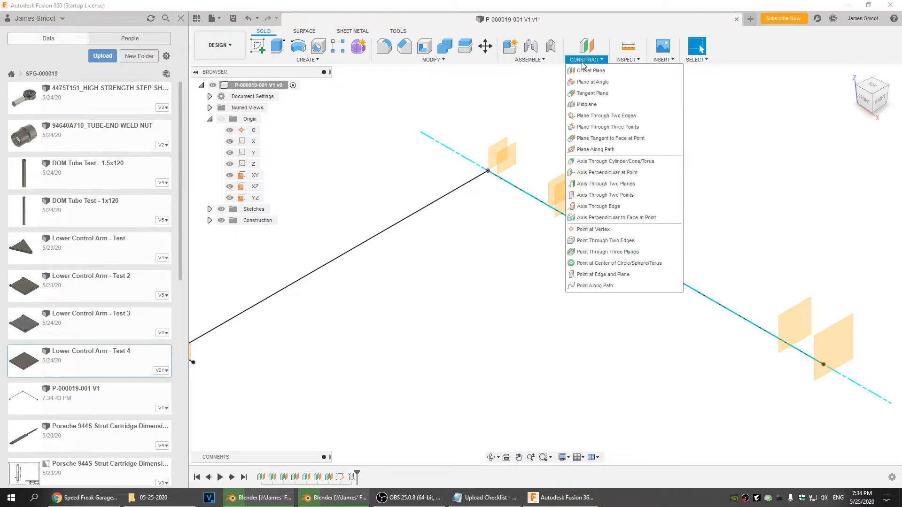
left_click(592, 229)
scroll(505, 167, "up", 2)
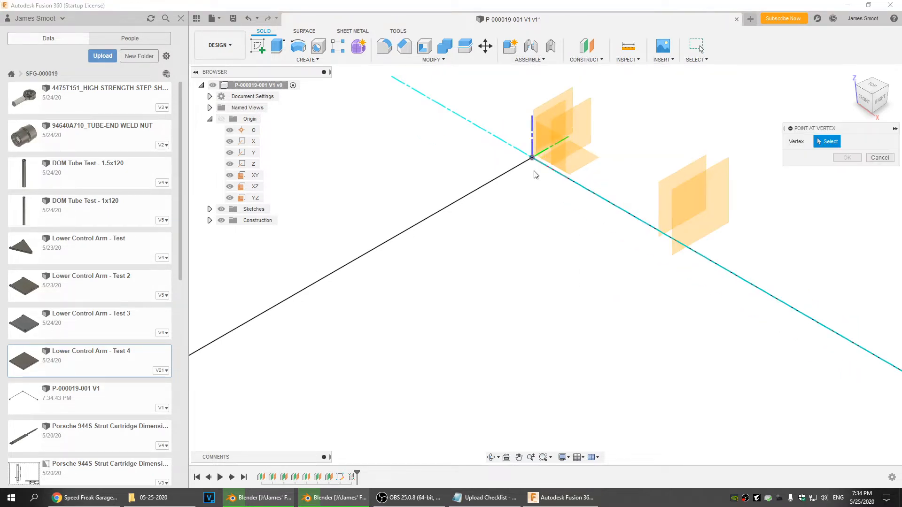
scroll(505, 168, "up", 3)
left_click(465, 160)
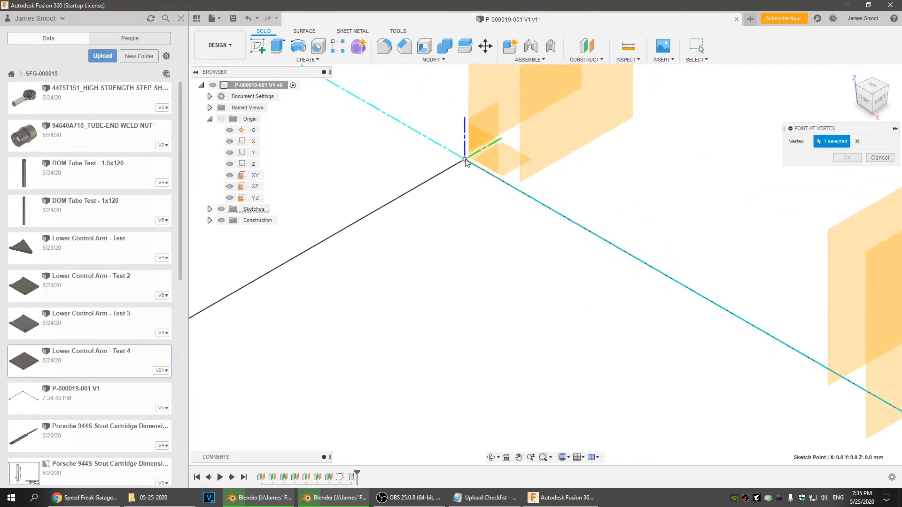
left_click(522, 194)
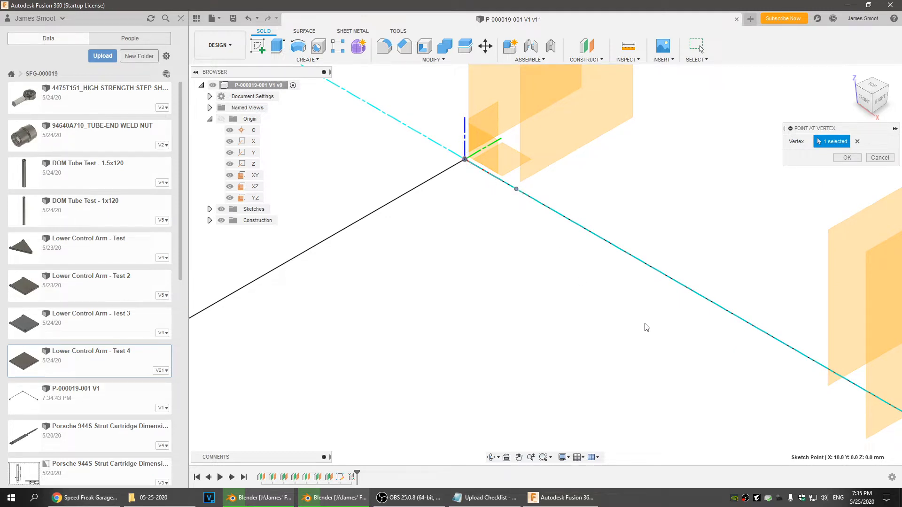
middle_click_drag(643, 326, 551, 273)
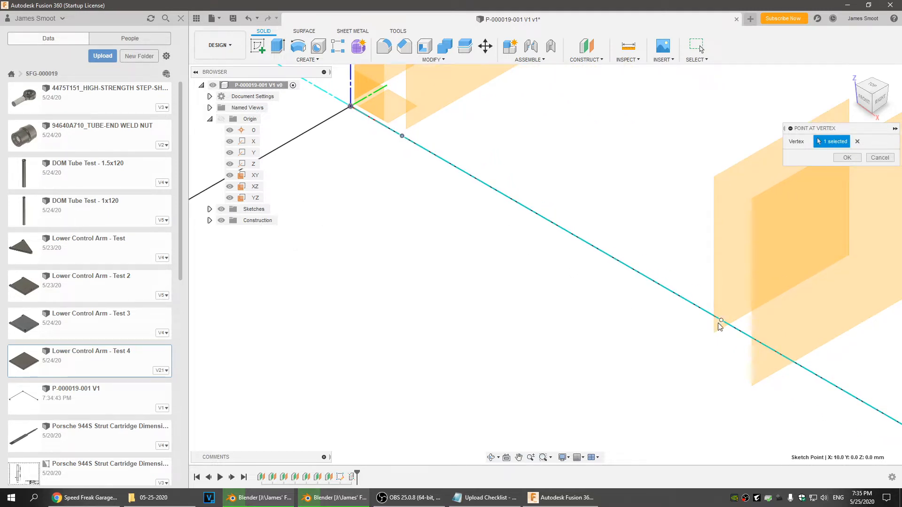
left_click(876, 160)
Create construction points at the sketch vertex 10 mm from the origin along X and at the origin itself
left_click(593, 60)
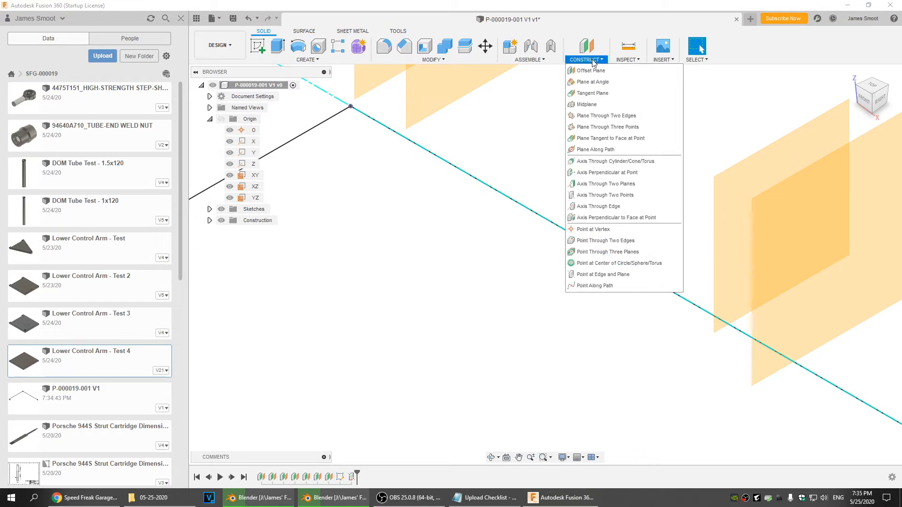
left_click(593, 230)
left_click(402, 137)
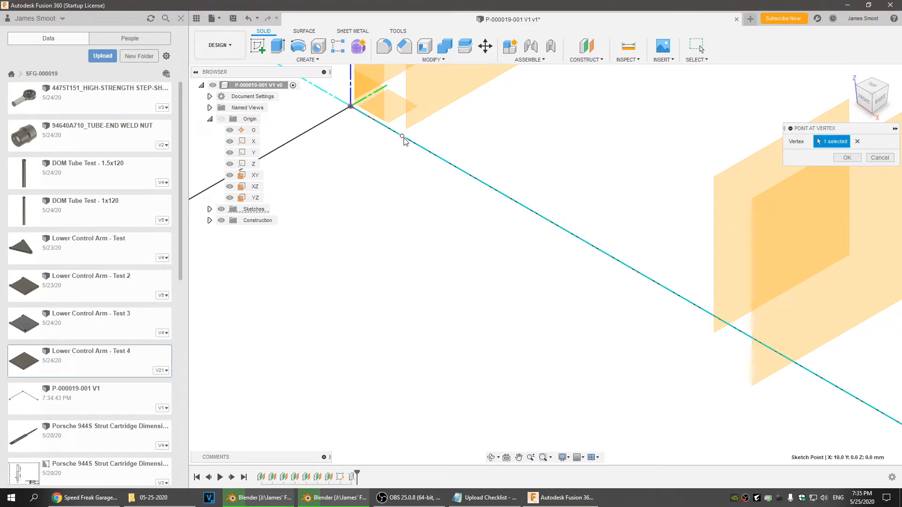
left_click(840, 157)
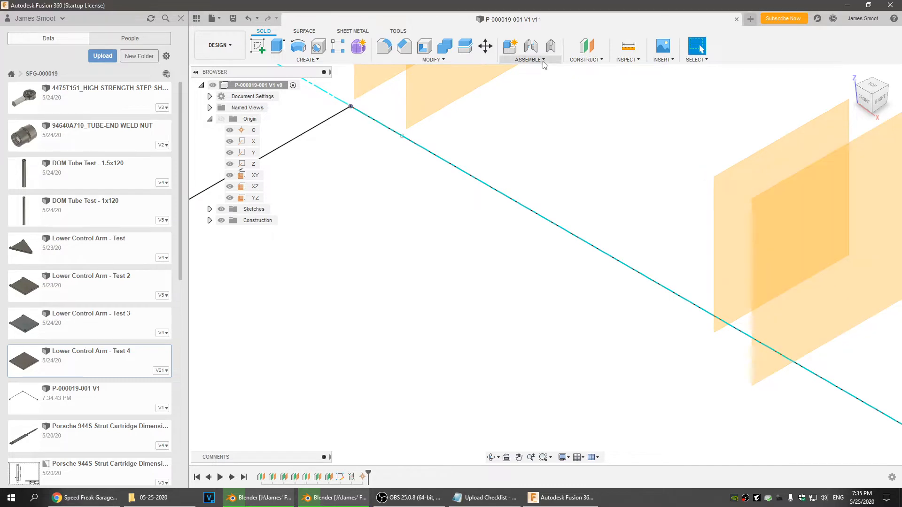
left_click(593, 62)
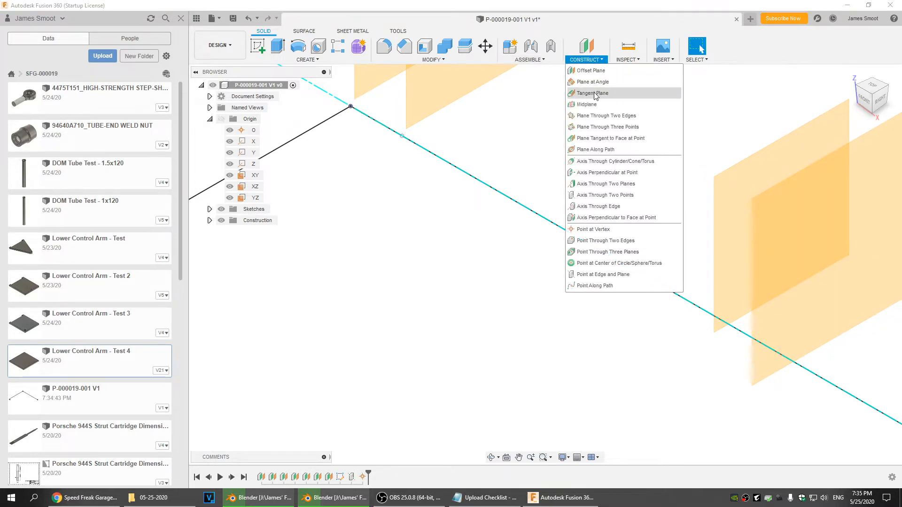
left_click(594, 228)
left_click(351, 107)
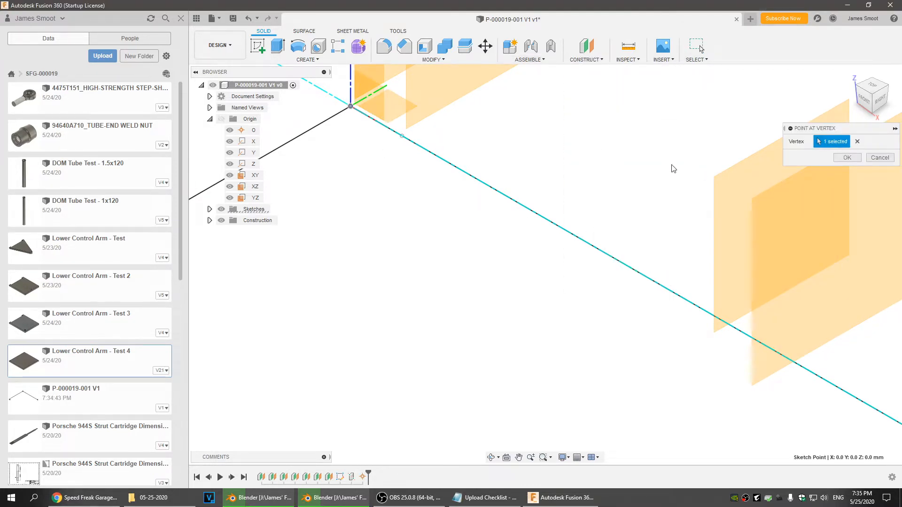
left_click(847, 158)
Create construction points at the two sketch vertices where the long X line meets the middle pair of offset planes
scroll(445, 197, "up", 5)
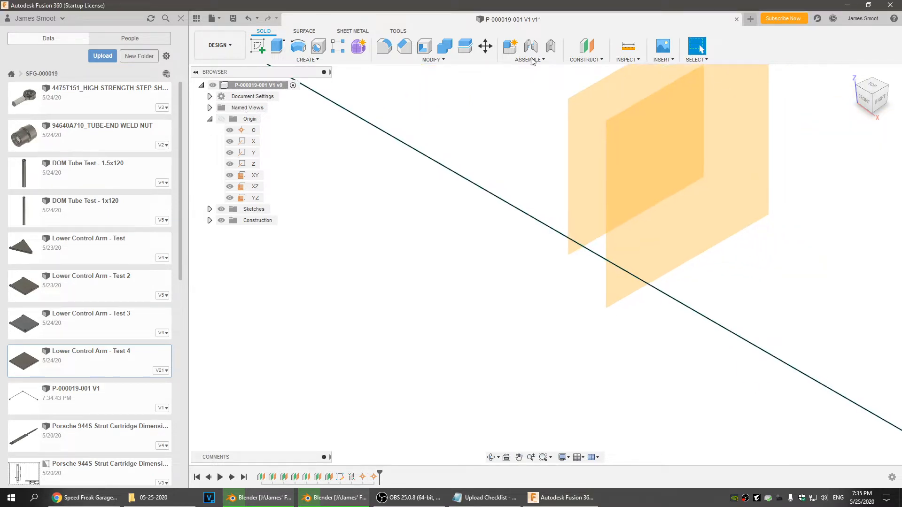
left_click(583, 61)
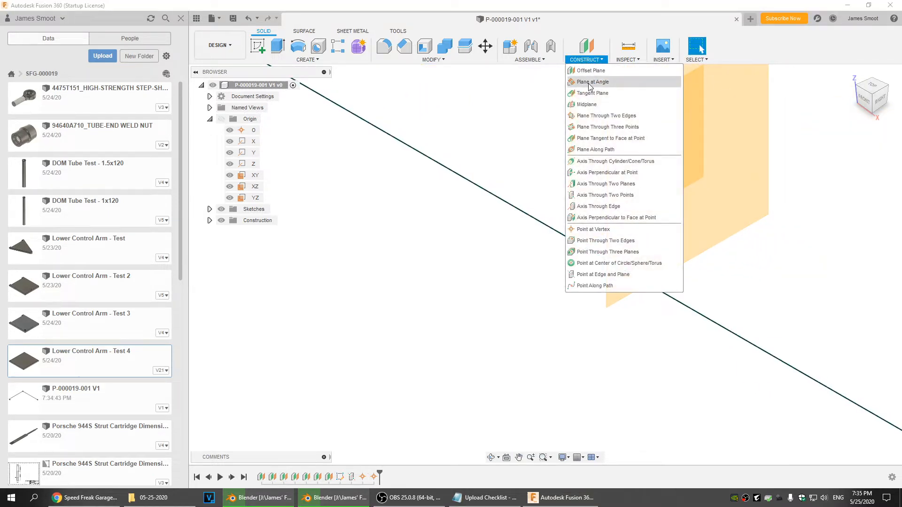
left_click(596, 228)
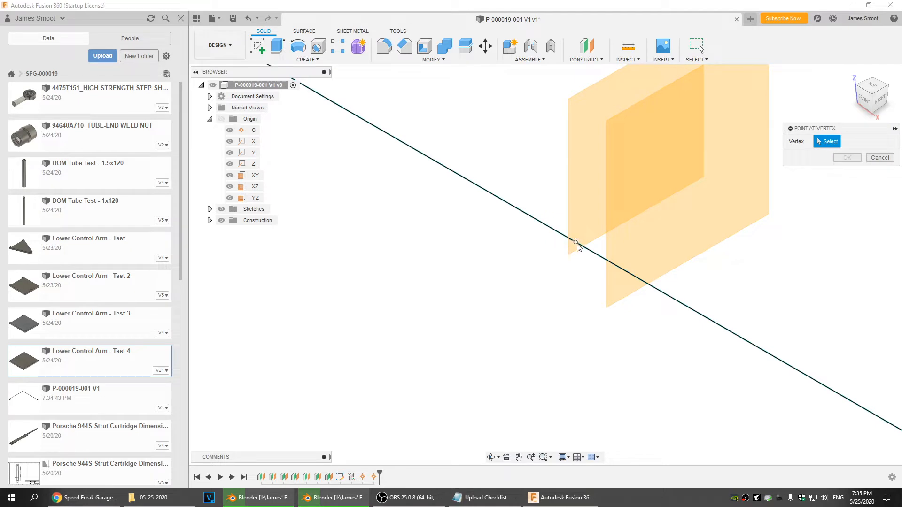
left_click(574, 243)
left_click(848, 158)
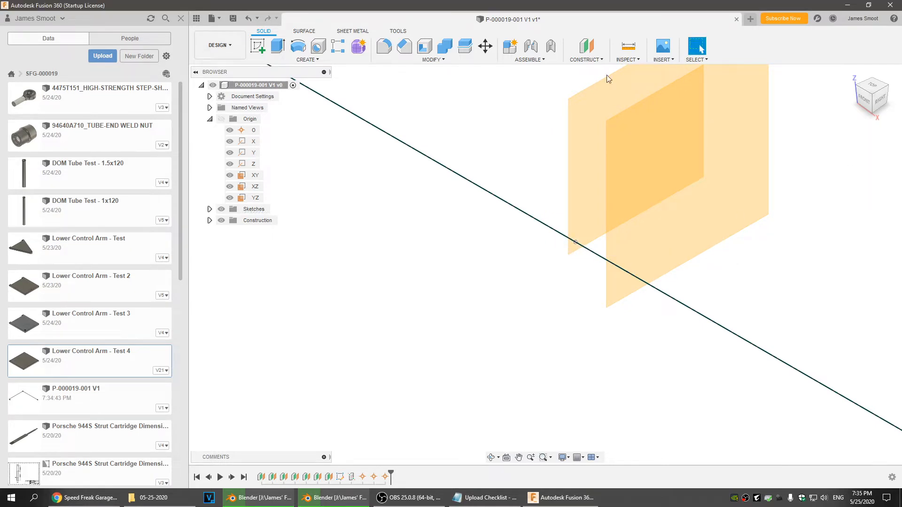
left_click(585, 59)
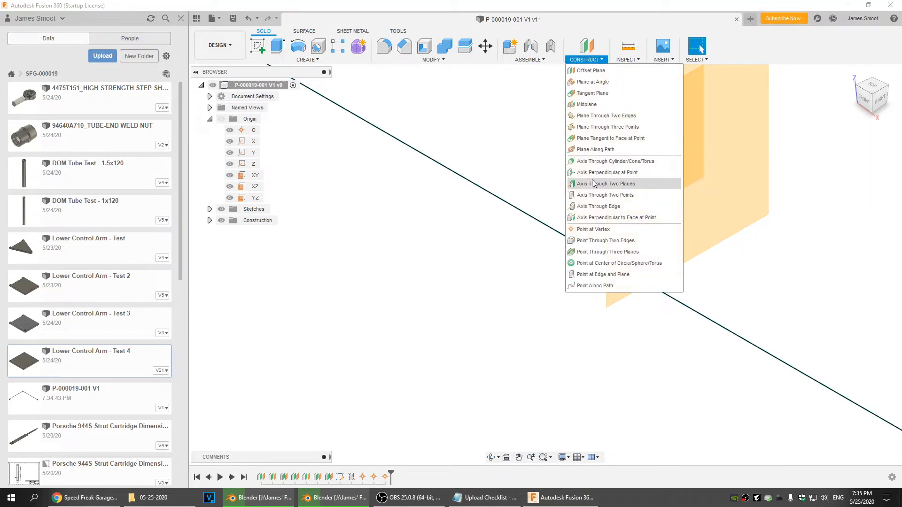
left_click(593, 229)
left_click(628, 274)
left_click(834, 159)
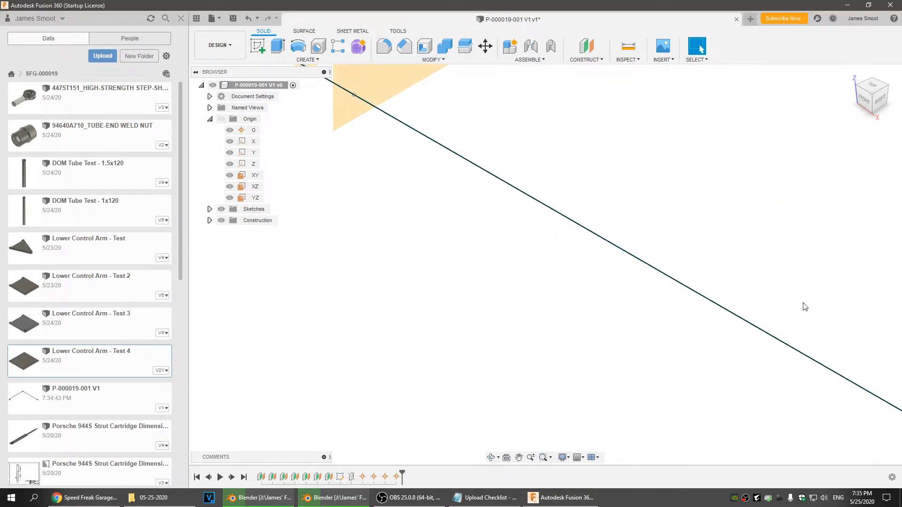
Create construction points at the sketch vertex on the second-to-last offset plane and at the far end of the long X line
middle_click_drag(646, 257, 614, 227)
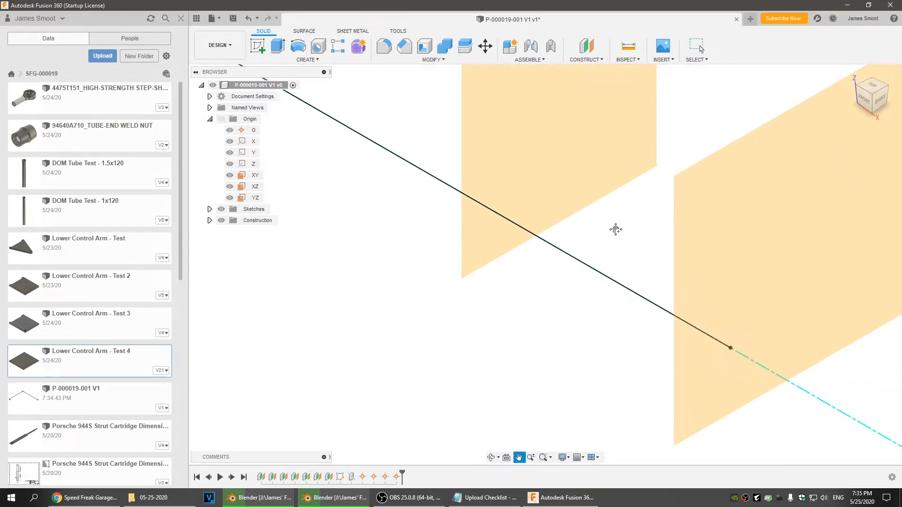
left_click(583, 60)
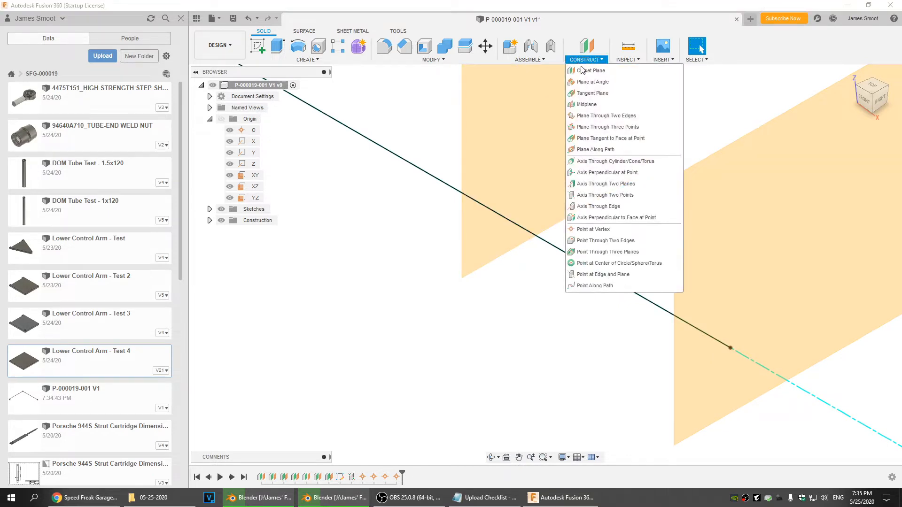
left_click(593, 229)
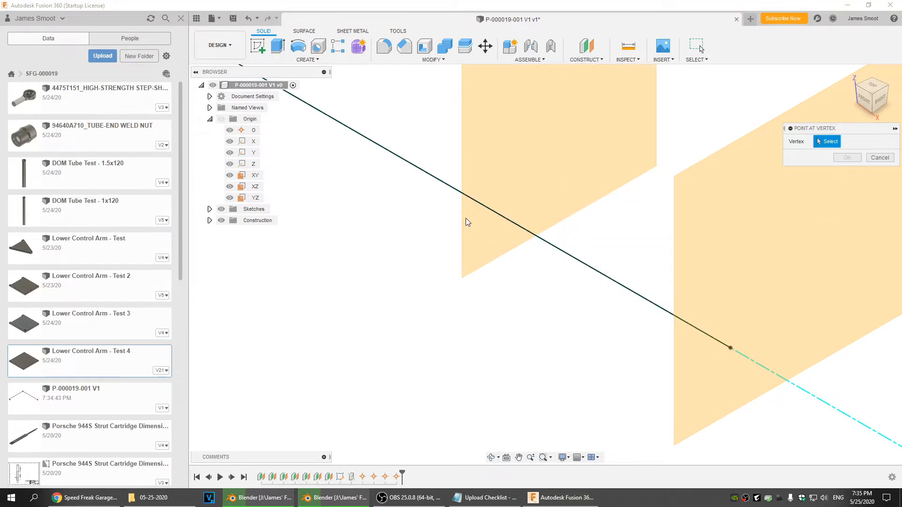
left_click(498, 215)
left_click(845, 158)
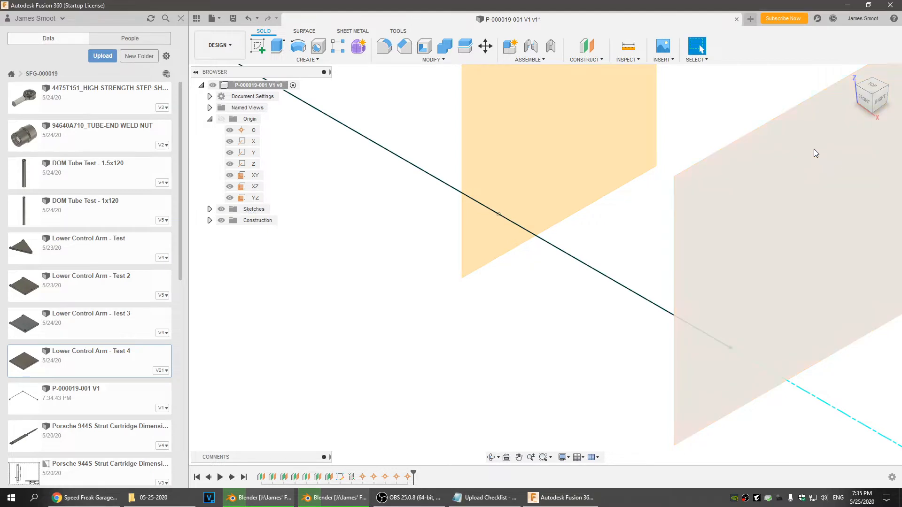
left_click(585, 60)
left_click(591, 229)
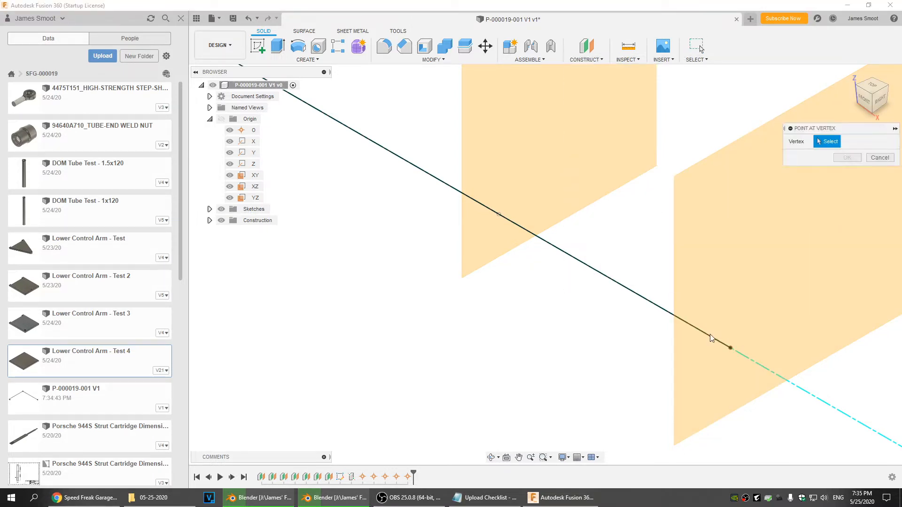
left_click(729, 348)
left_click(847, 158)
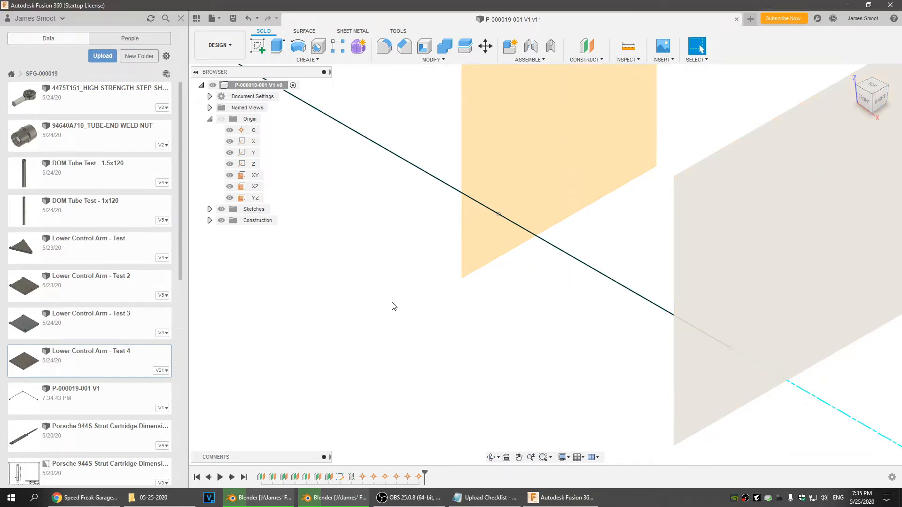
Create a construction point at the free end of the short 22 mm sketch line
scroll(392, 306, "down", 5)
middle_click_drag(405, 271, 793, 210)
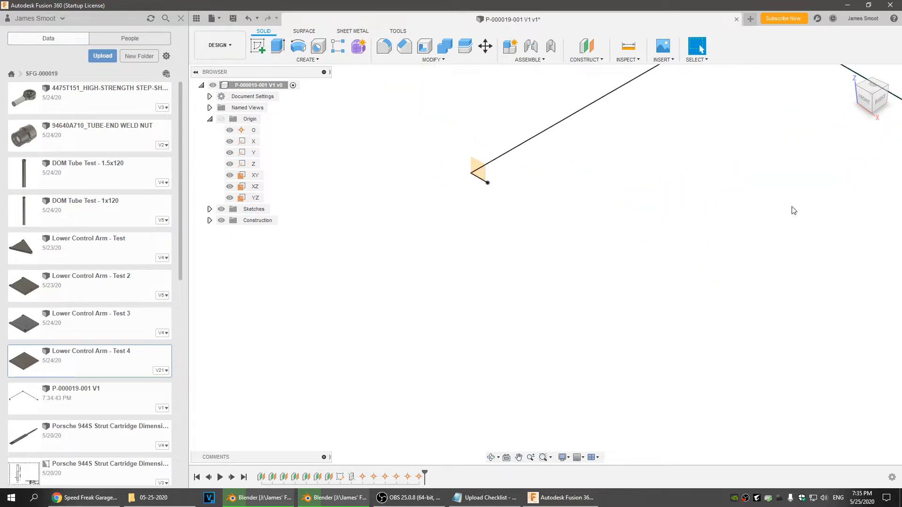
scroll(496, 153, "up", 5)
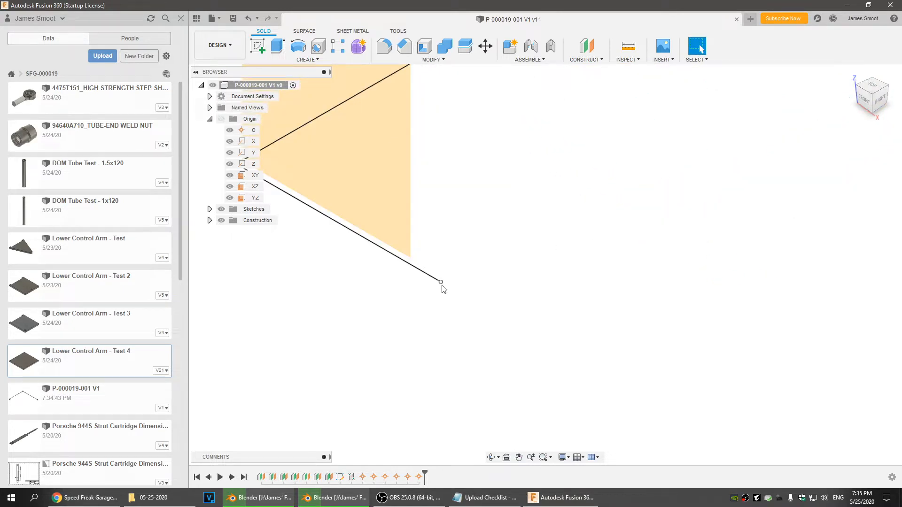
left_click(586, 60)
left_click(590, 229)
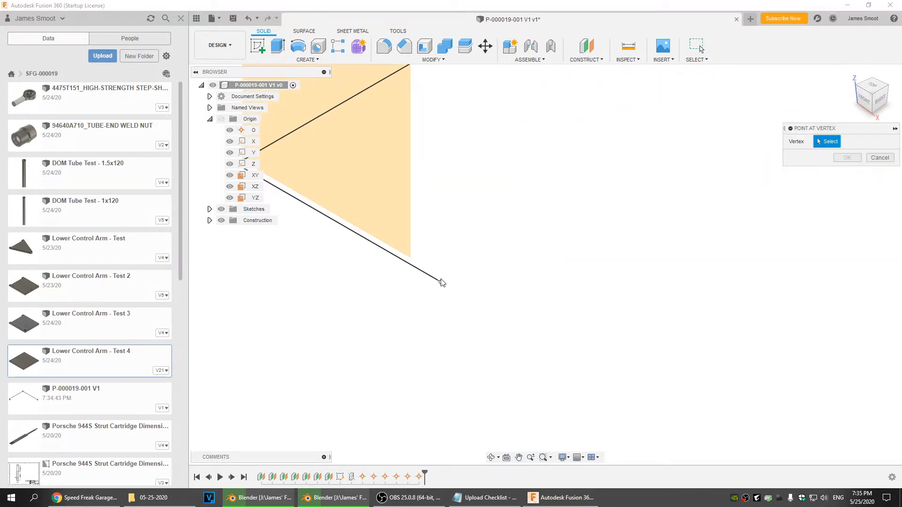
left_click(441, 282)
left_click(848, 159)
Hide Sketch1 and expand the Construction folder in the browser, collapsing the Origin and Sketches folders
scroll(732, 206, "down", 5)
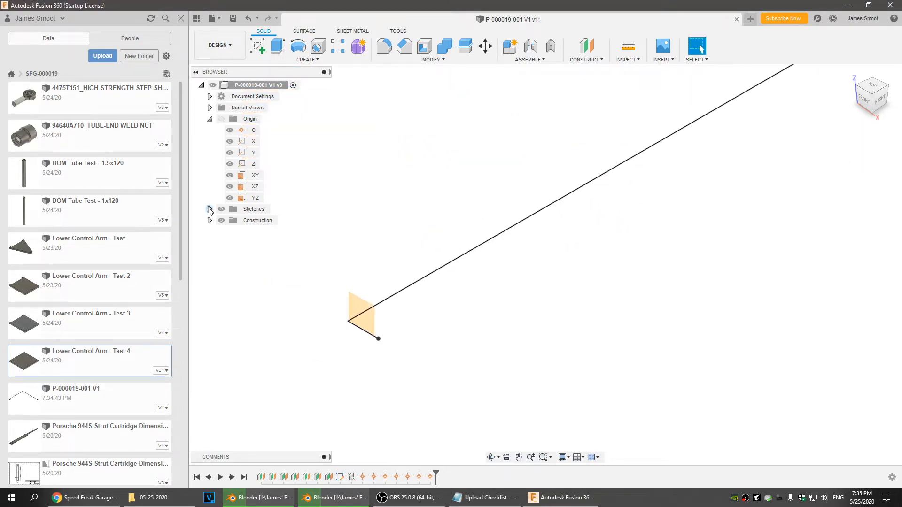
left_click(210, 209)
left_click(209, 119)
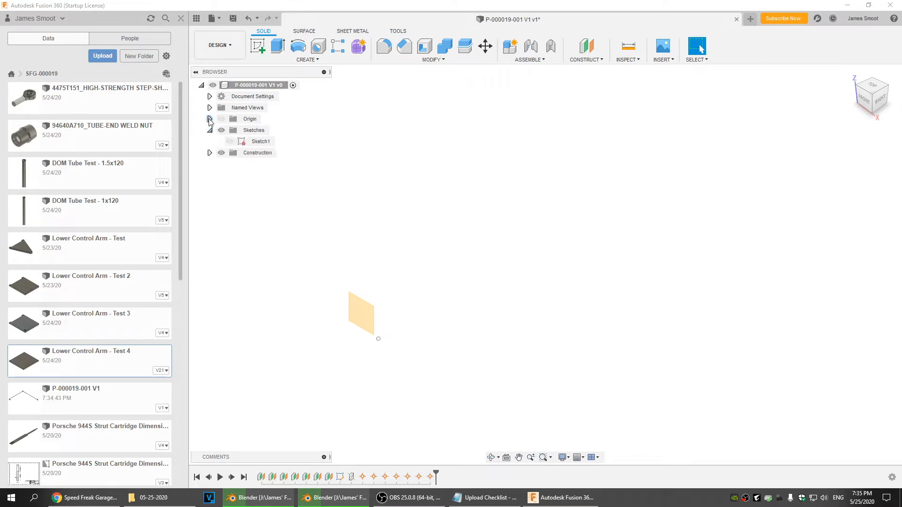
left_click(209, 130)
left_click(209, 142)
scroll(543, 246, "down", 3)
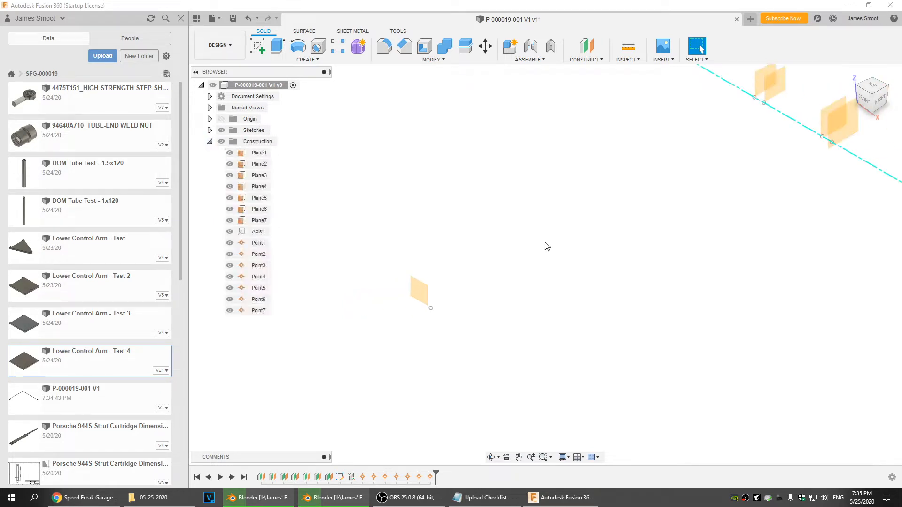
left_click_drag(573, 305, 599, 238)
key("Escape")
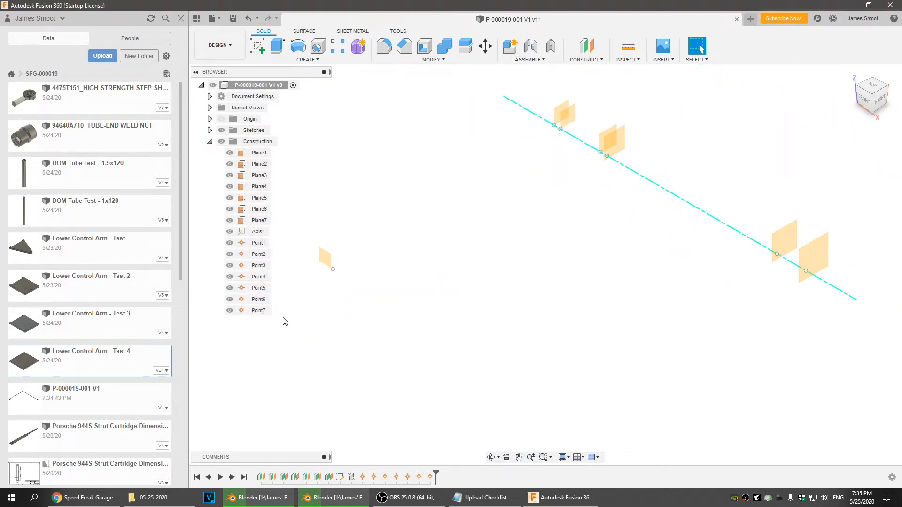
Hide the construction plane Plane7 while keeping Axis1 shown
left_click(231, 221)
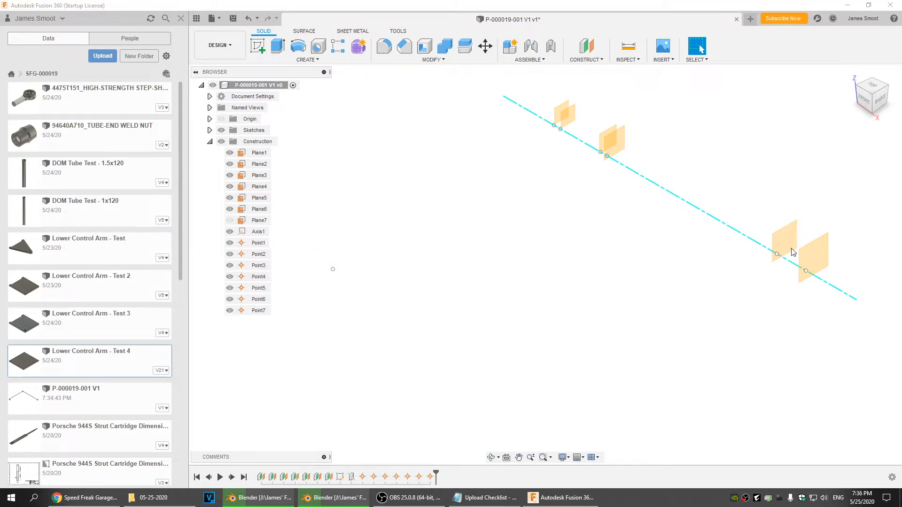
left_click(228, 232)
left_click(230, 232)
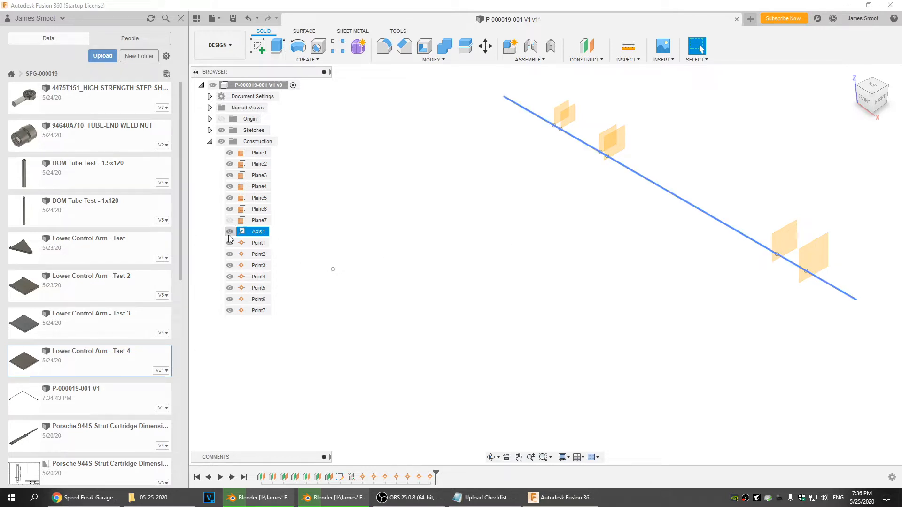
Return to the home view and save the design as a new version with the default description
left_click(850, 72)
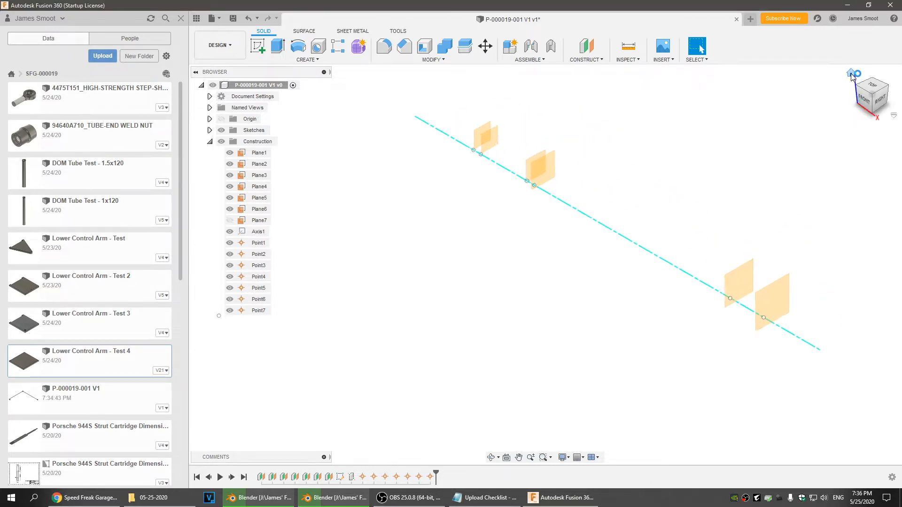
scroll(445, 292, "down", 3)
middle_click_drag(552, 274, 674, 226)
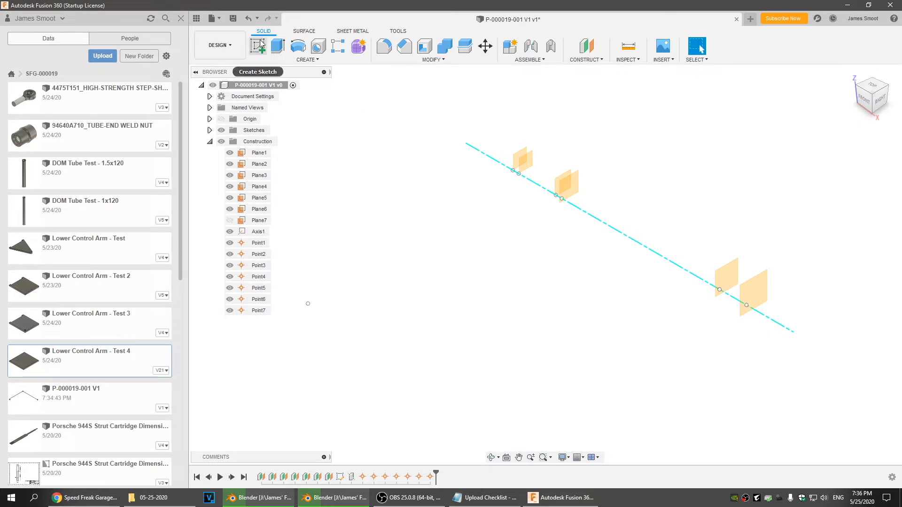
left_click(232, 18)
left_click(447, 259)
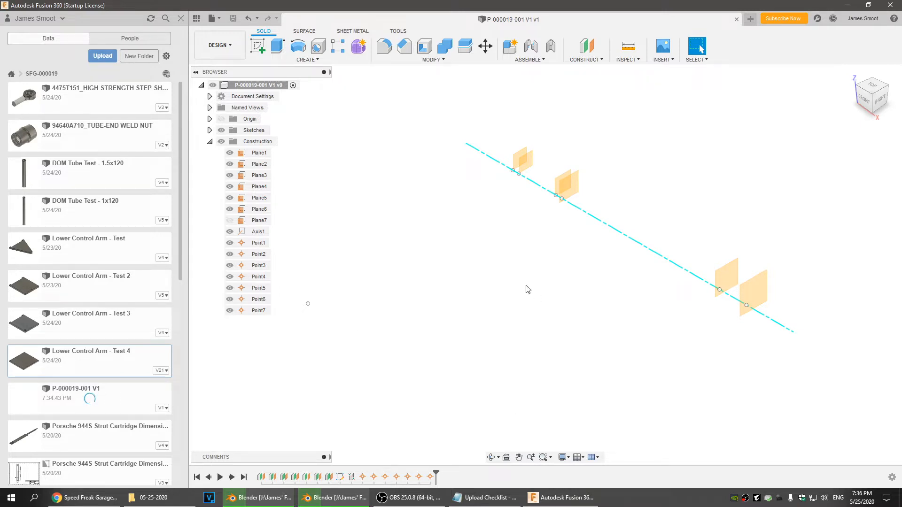
Insert the Rally Wheel & Tire component from the project files and place it clear of the construction axis and planes
middle_click_drag(420, 308, 446, 289)
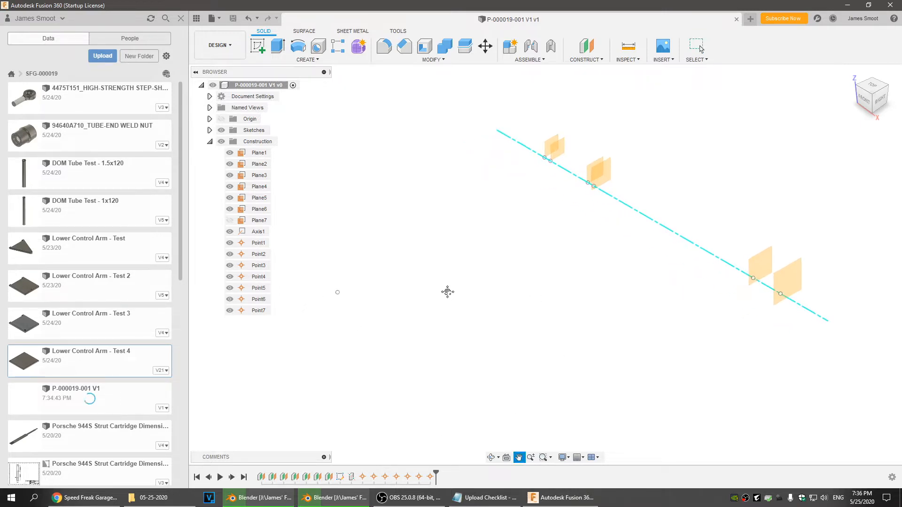
scroll(80, 272, "down", 10)
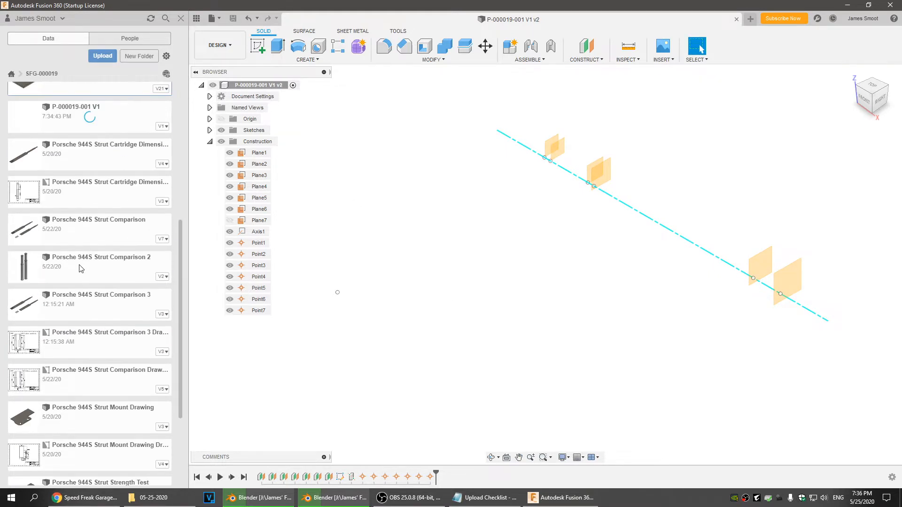
left_click_drag(82, 444, 400, 347)
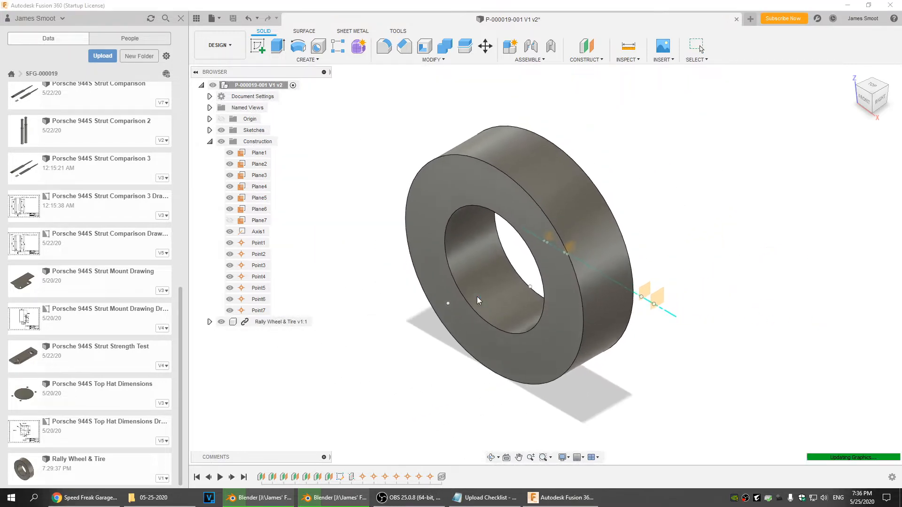
left_click_drag(537, 242, 376, 333)
middle_click_drag(565, 351, 469, 341, "shift")
left_click(847, 299)
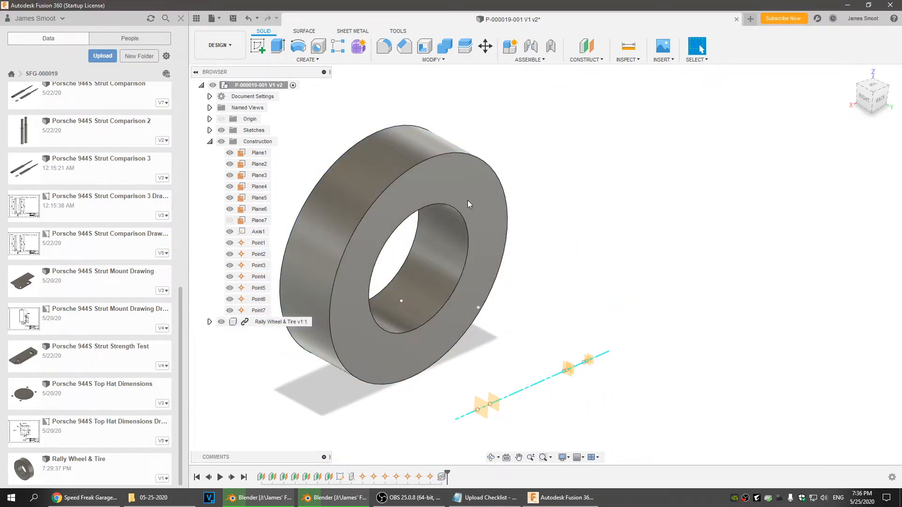
Create a Revolute joint between the Rally Wheel & Tire's origin point and the construction point standing apart from the axis
left_click(534, 49)
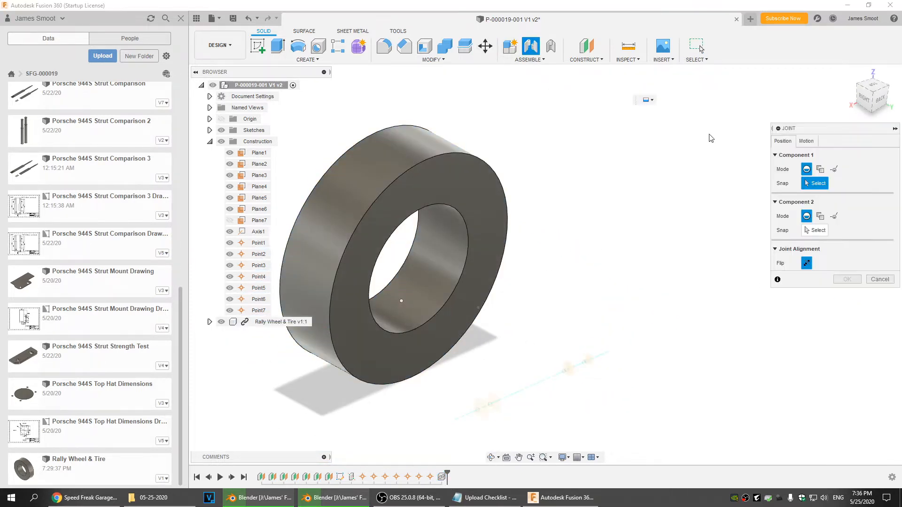
left_click(806, 141)
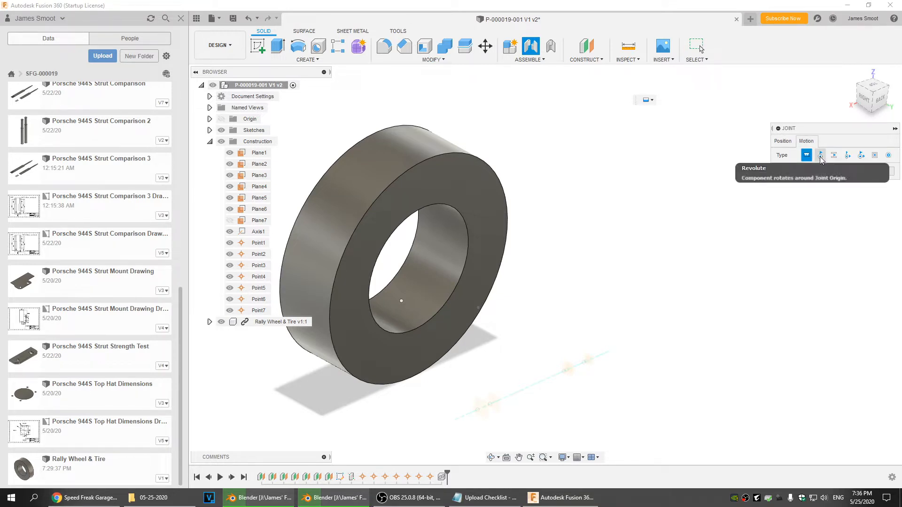
left_click(820, 157)
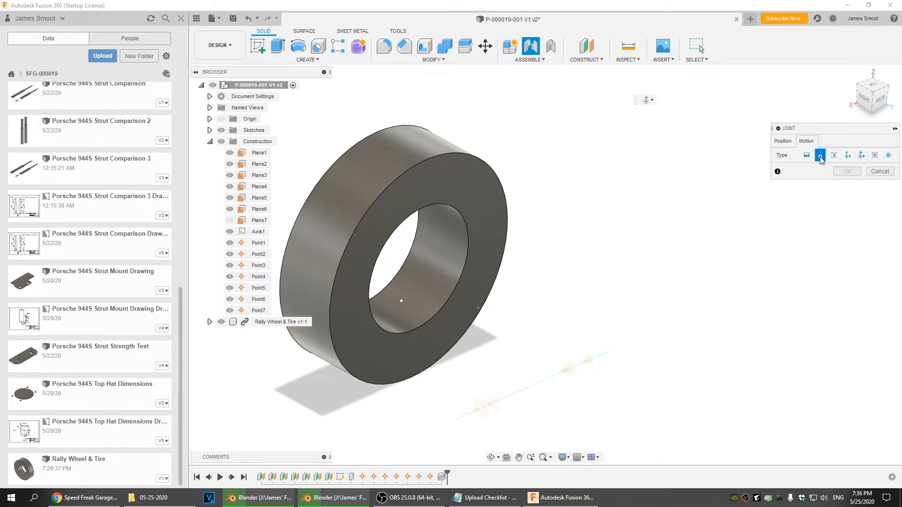
left_click(781, 142)
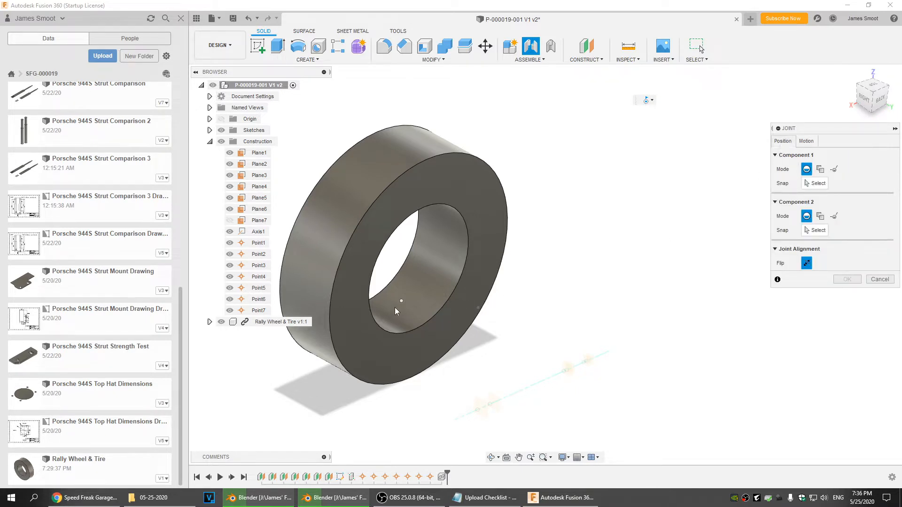
left_click(813, 184)
left_click(402, 301)
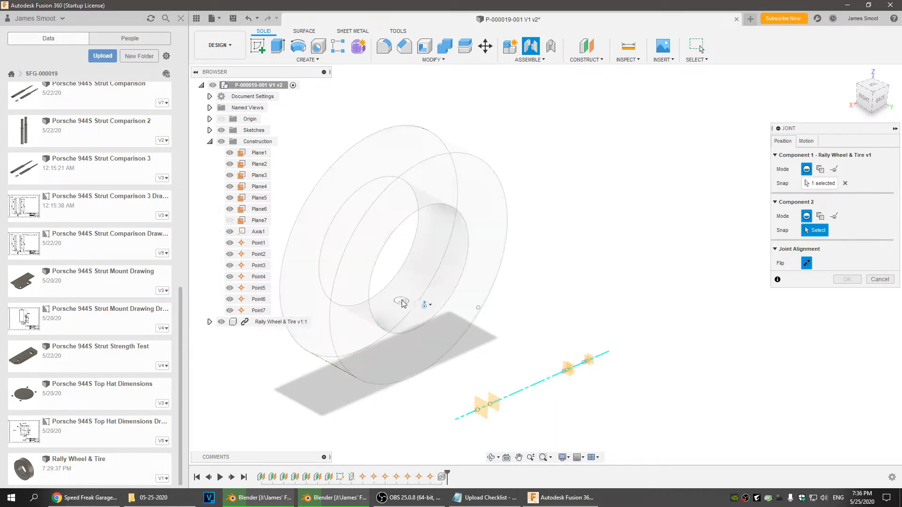
left_click(478, 308)
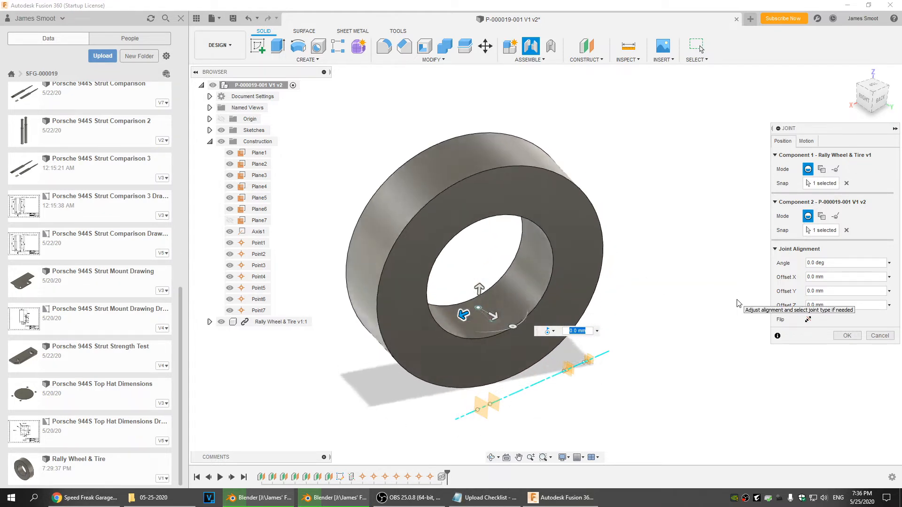
left_click(848, 335)
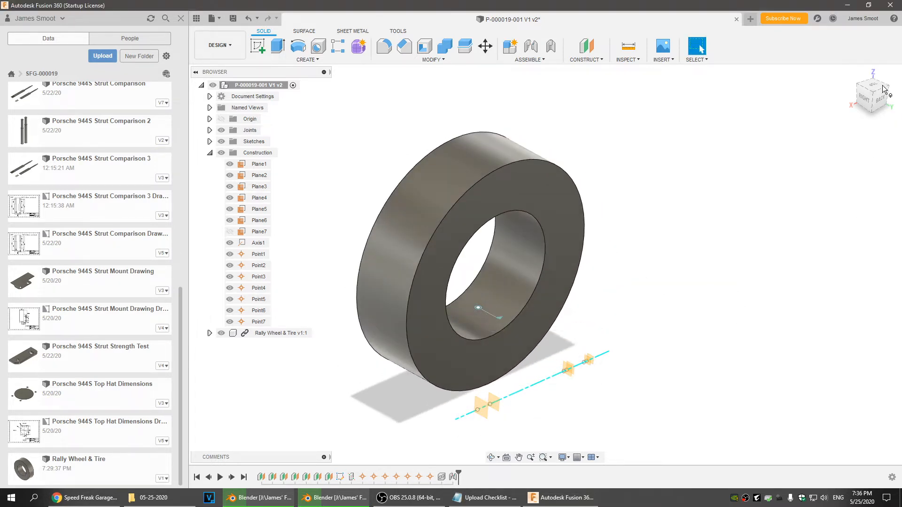
Examine the jointed wheel's position and the joint's orientation relative to the construction axis from several angles
left_click(850, 73)
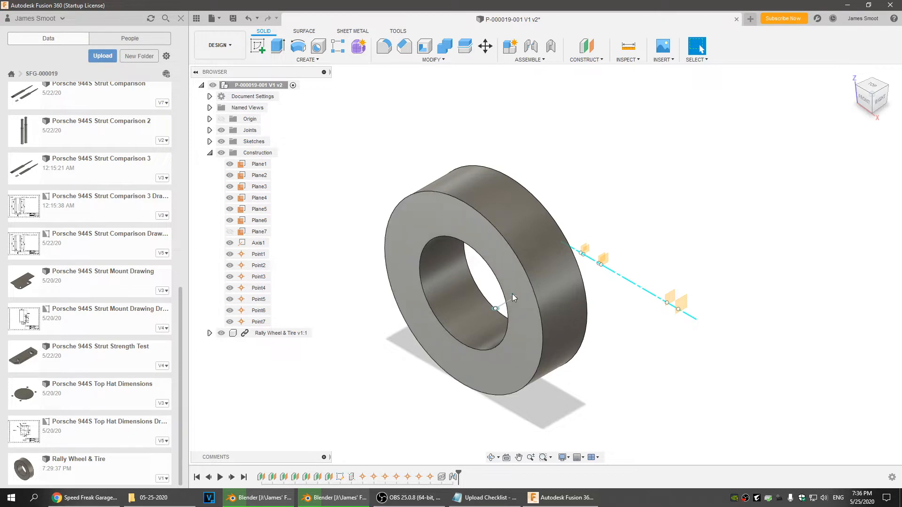
left_click(864, 100)
scroll(557, 313, "up", 3)
left_click(543, 305)
middle_click_drag(543, 305, 541, 274, "shift")
scroll(534, 332, "down", 2)
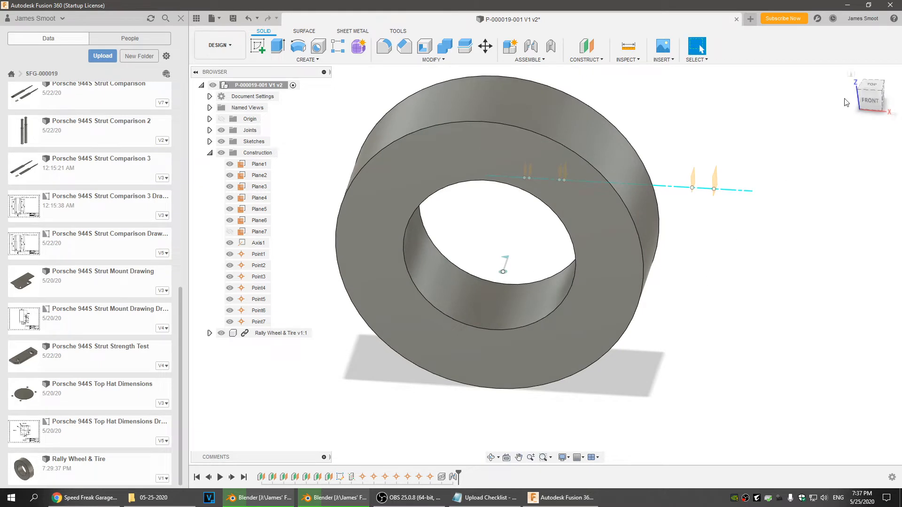
left_click(850, 74)
middle_click_drag(478, 342, 502, 334, "shift")
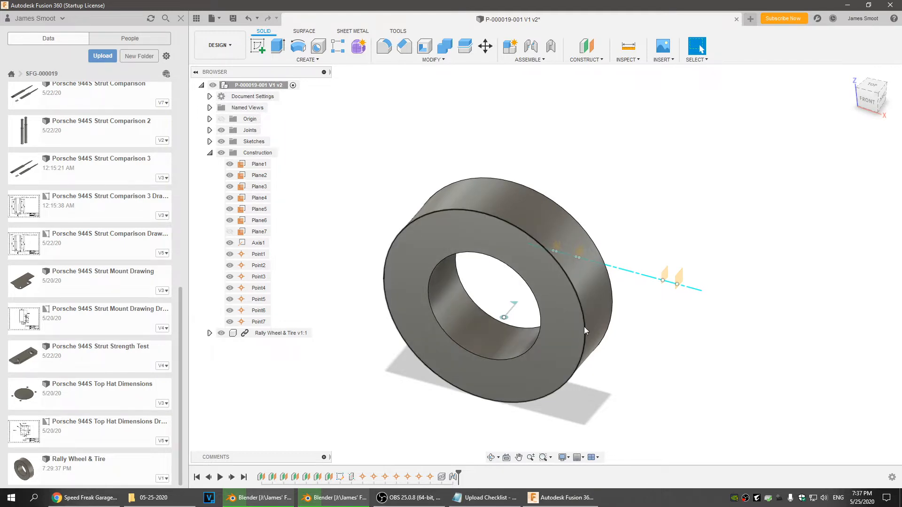
Enable minimum and maximum rotation limits on the wheel's revolute joint and set the minimum to -45 degrees
right_click(516, 307)
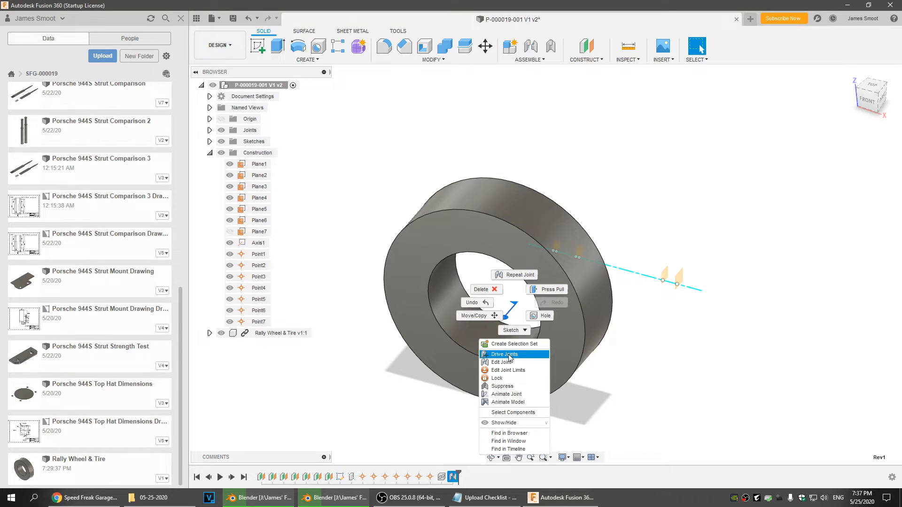
left_click(509, 370)
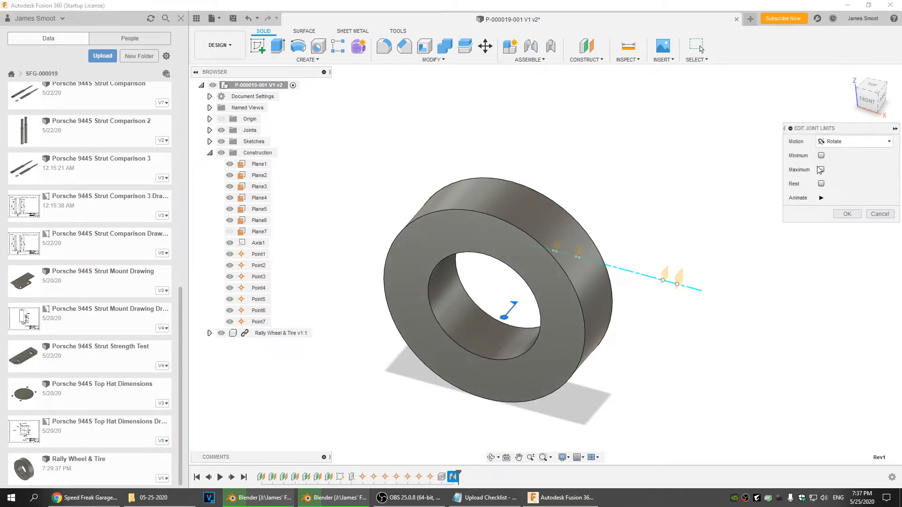
left_click(821, 156)
left_click(821, 184)
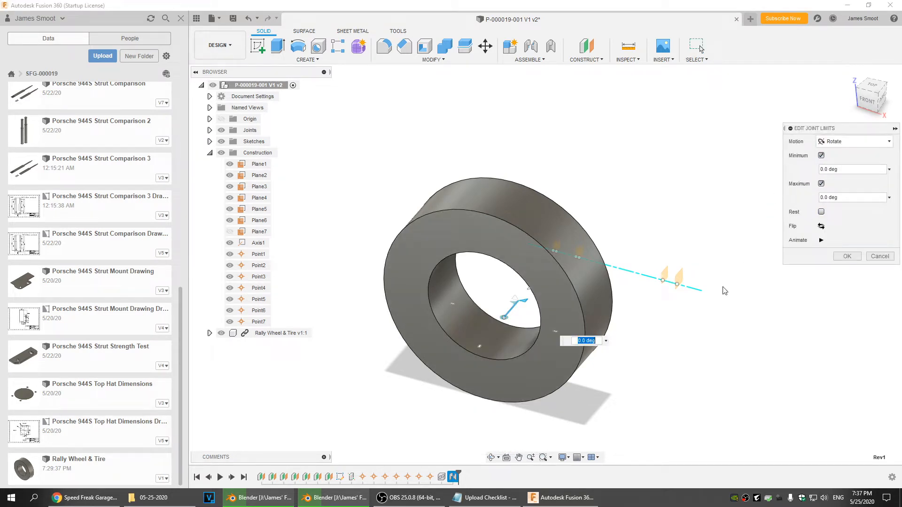
left_click_drag(524, 299, 533, 314)
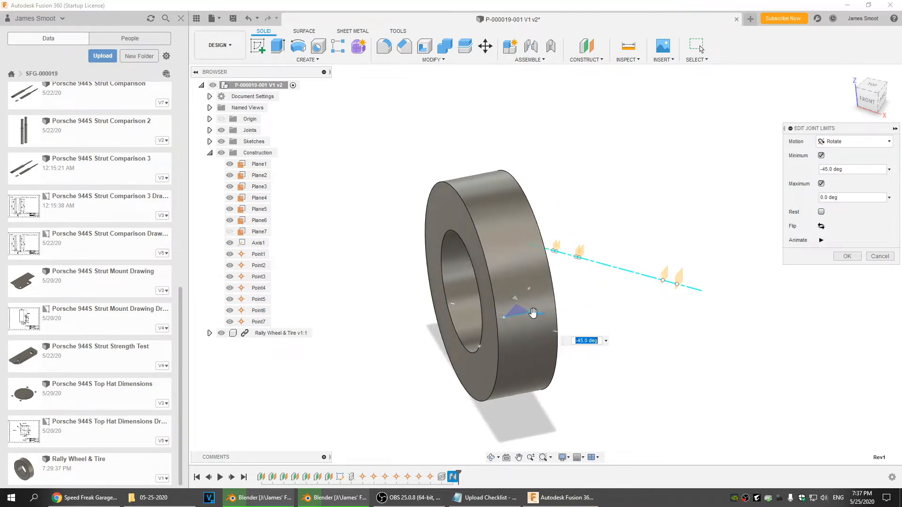
Set the maximum rotation limit of the wheel's joint to 45 degrees and apply the limits
middle_click_drag(683, 290, 557, 308, "shift")
left_click_drag(562, 303, 576, 282)
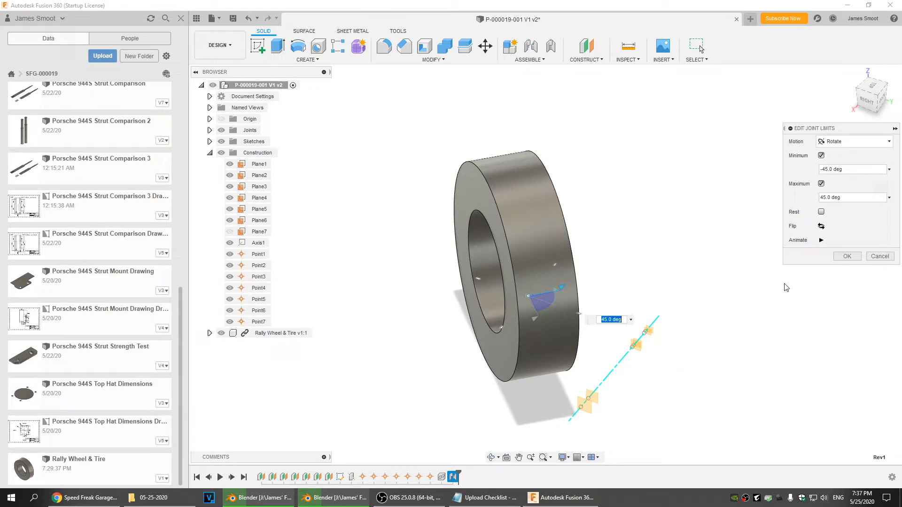
middle_click_drag(653, 348, 723, 318, "shift")
left_click(847, 256)
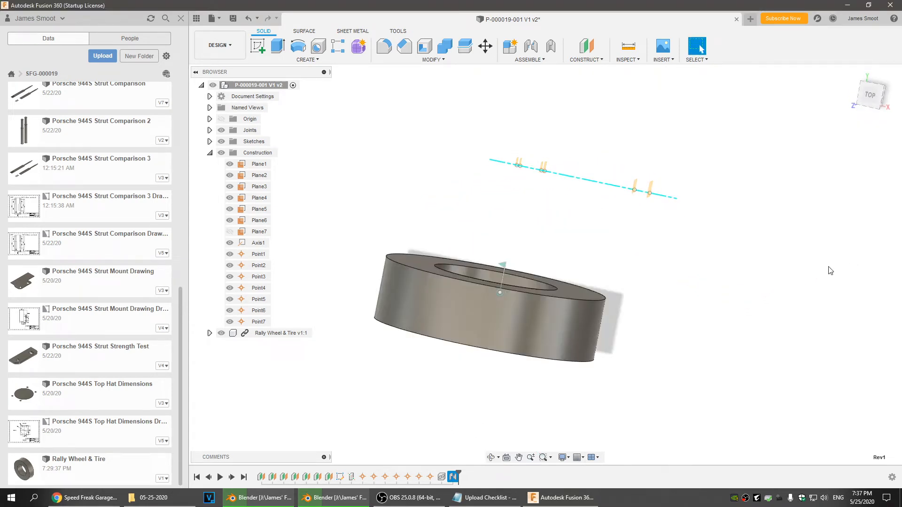
Restore the home view and save another version of the design with the description "User Saved"
left_click(853, 75)
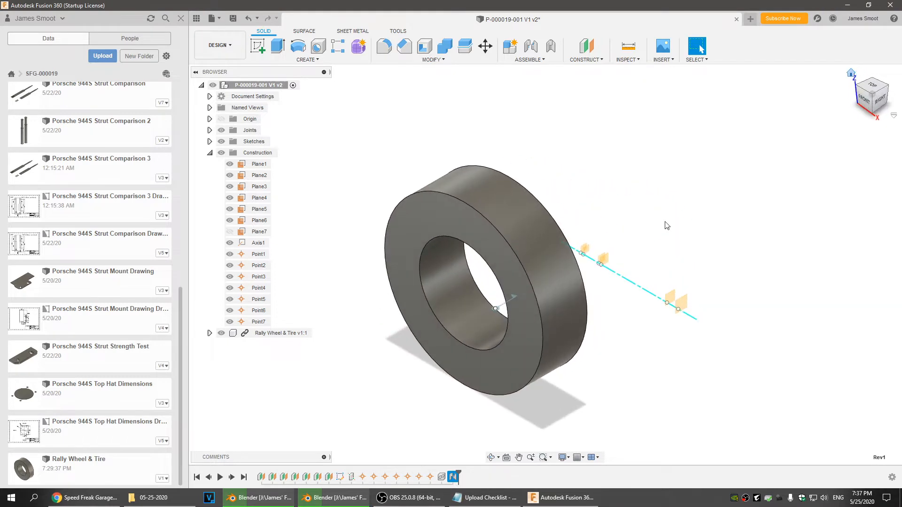
left_click(232, 19)
left_click(450, 258)
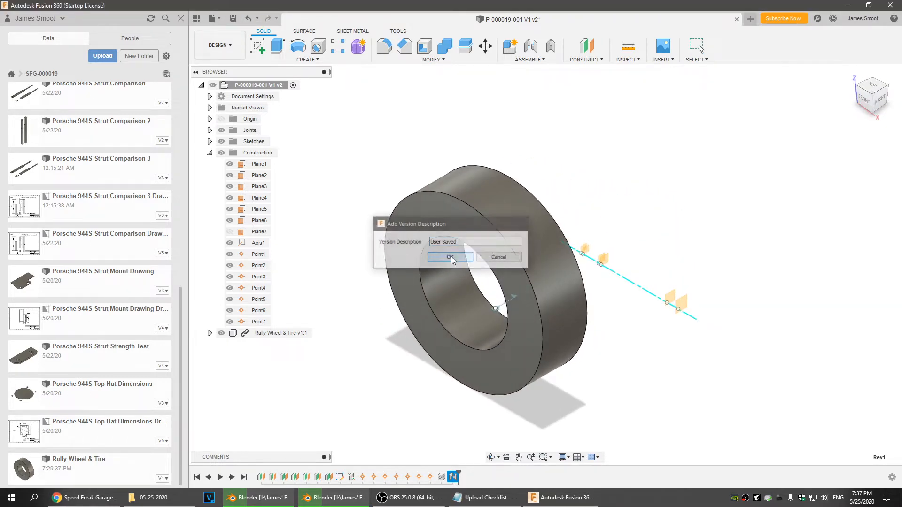
left_click(494, 286)
left_click(593, 337)
Try rotating the wheel about its revolute joint to 45 degrees and check the steered position from above
middle_click_drag(564, 391, 522, 334, "shift")
left_click(515, 307)
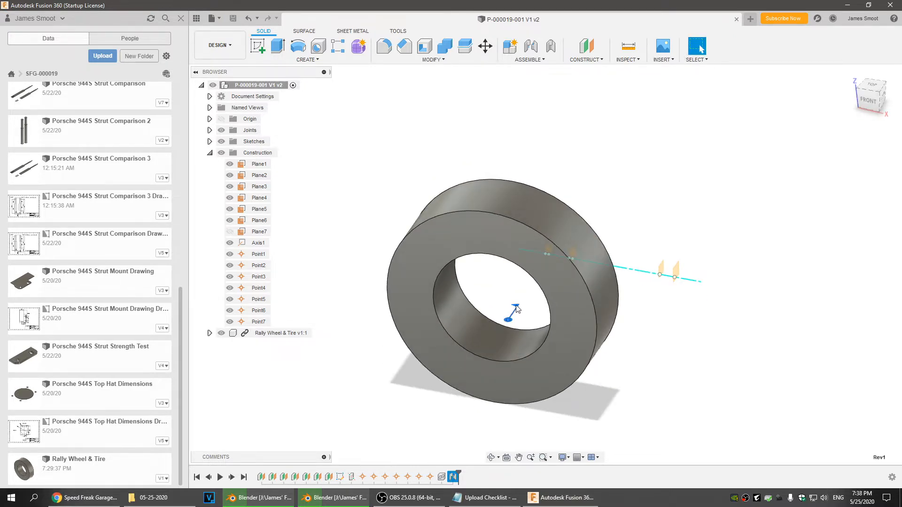
double_click(516, 309)
left_click_drag(526, 296, 473, 294)
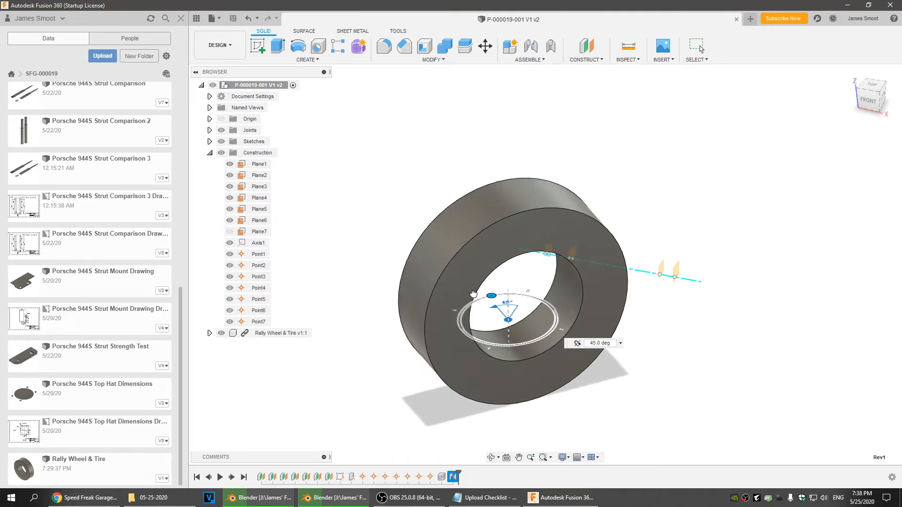
left_click(871, 87)
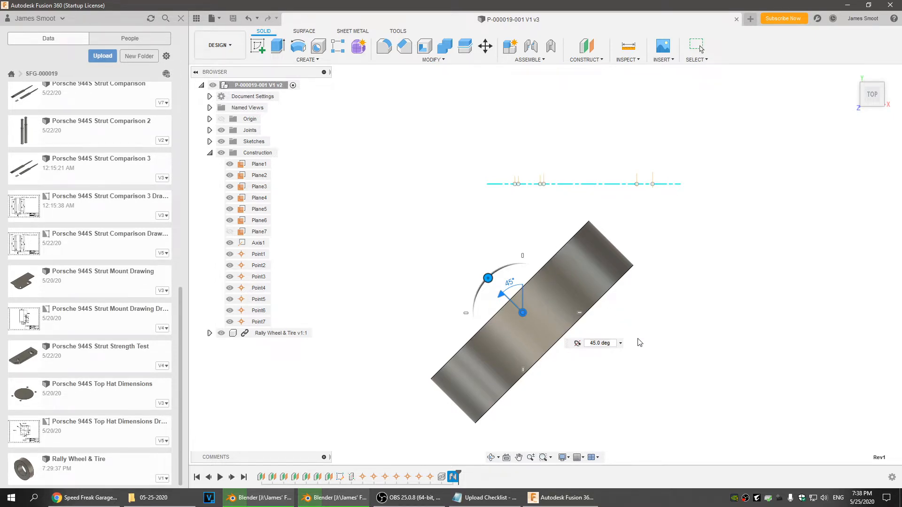
middle_click_drag(640, 373, 585, 352, "shift")
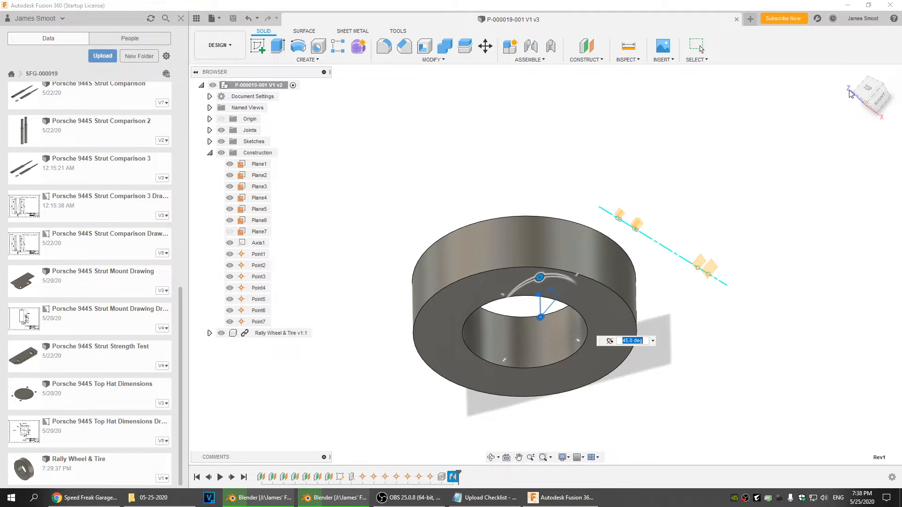
left_click(851, 74)
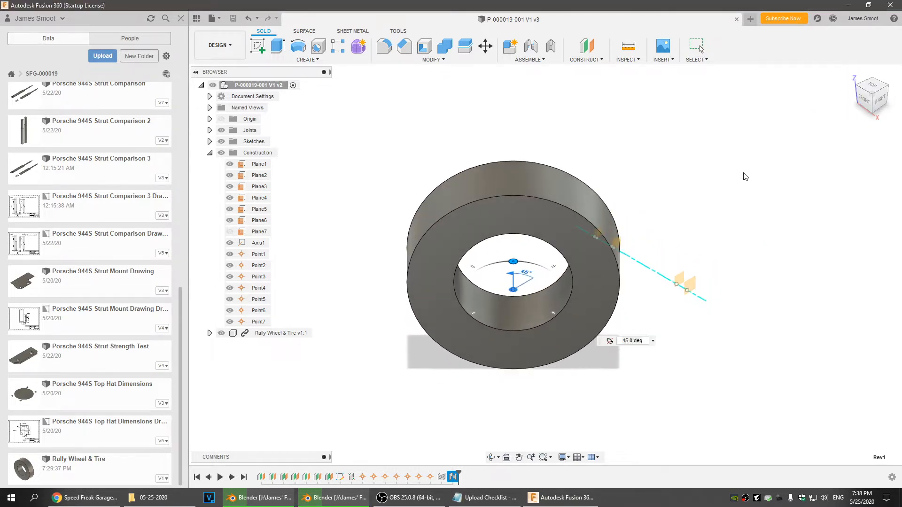
key("Return")
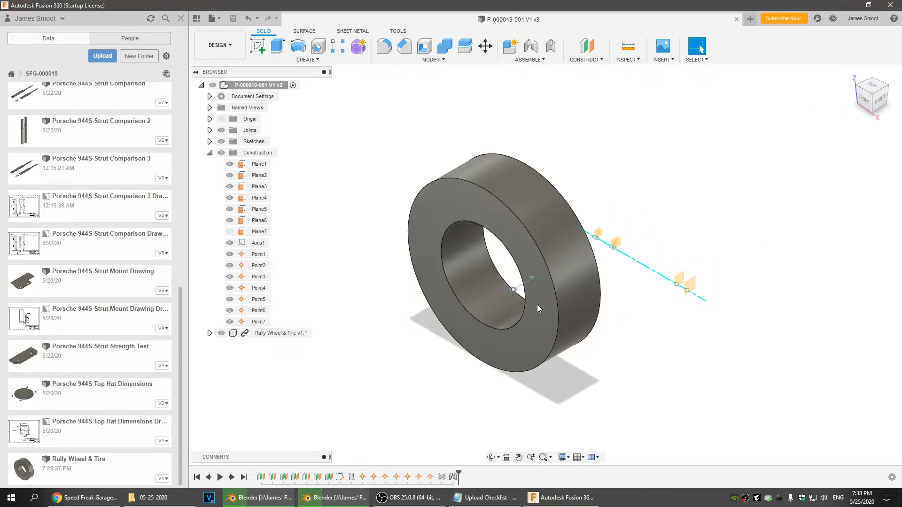
Drive the wheel's revolute joint to a rotation of 45 degrees
double_click(532, 276)
type("4")
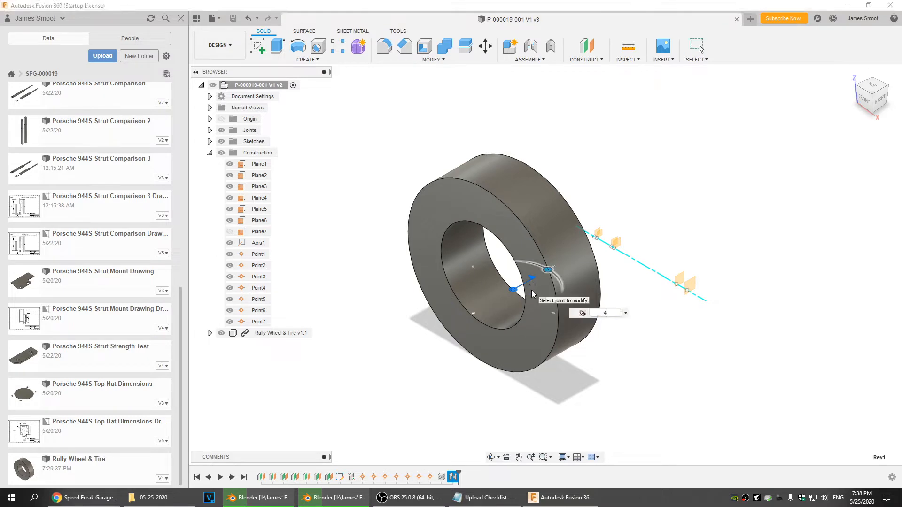
type("5")
key("Return")
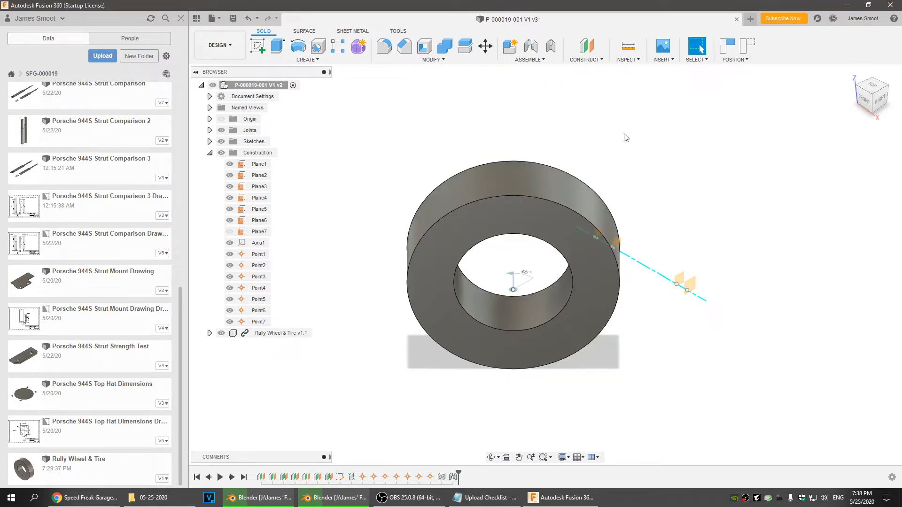
Capture the wheel's steered position and save a new version of the design
left_click(728, 49)
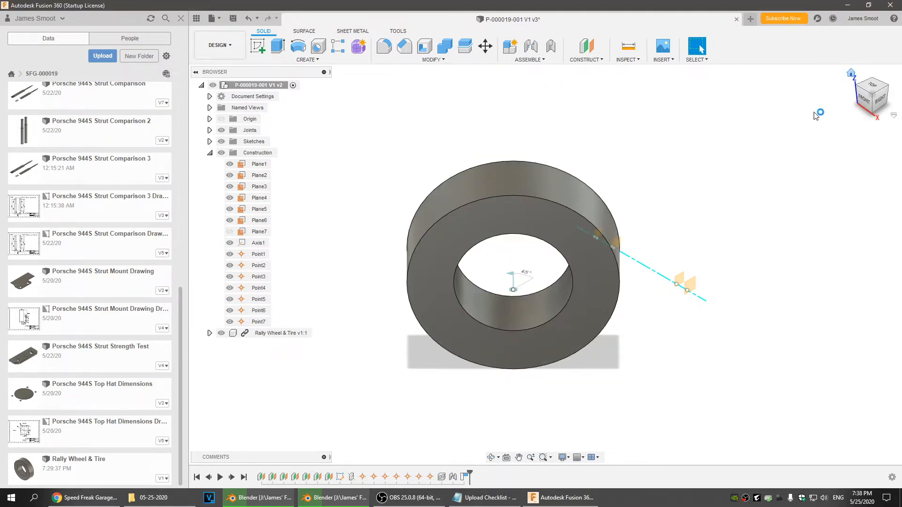
left_click(232, 18)
key("Return")
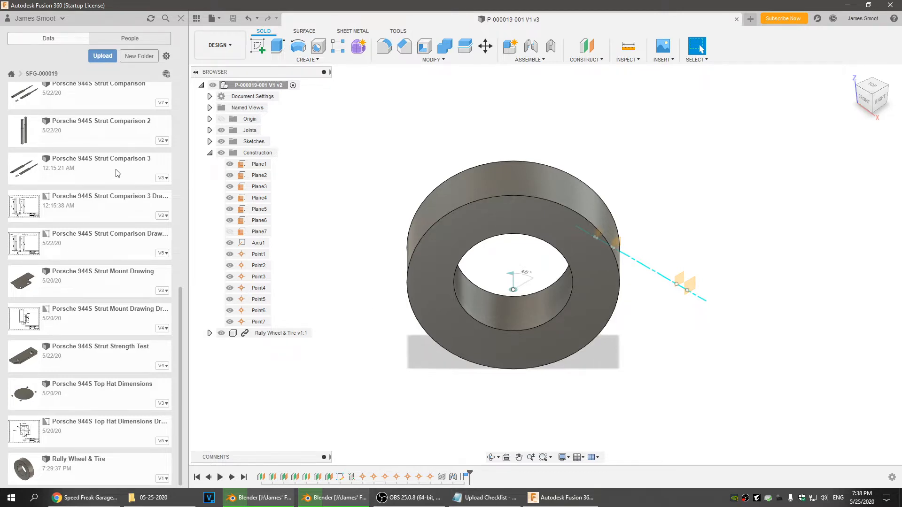
Insert the 4475T151 high-strength ball joint rod end and rotate it so its bore faces along the construction axis
scroll(115, 170, "up", 8)
left_click_drag(91, 114, 360, 161)
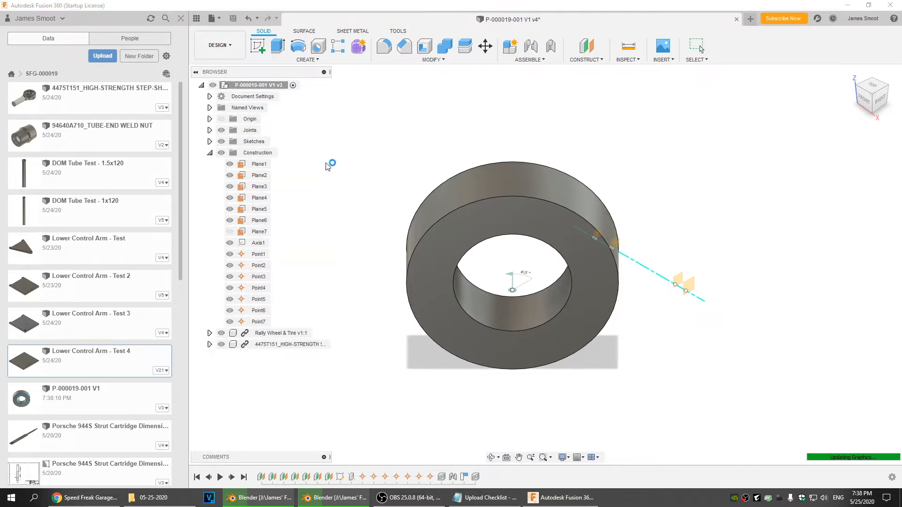
middle_click_drag(382, 282, 460, 275, "shift")
scroll(447, 235, "up", 6)
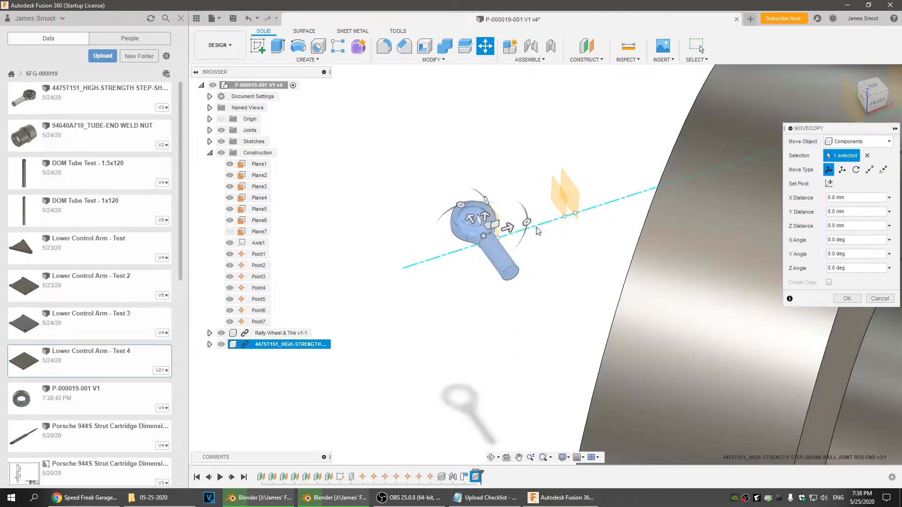
left_click_drag(528, 222, 486, 193)
left_click(845, 299)
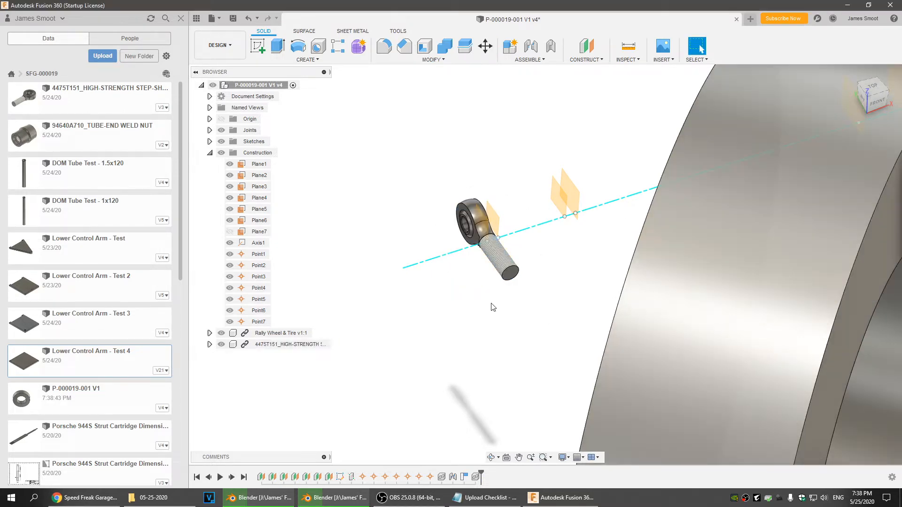
Move the rod end along the construction axis to just inside the outermost pair of construction planes
scroll(455, 235, "up", 5)
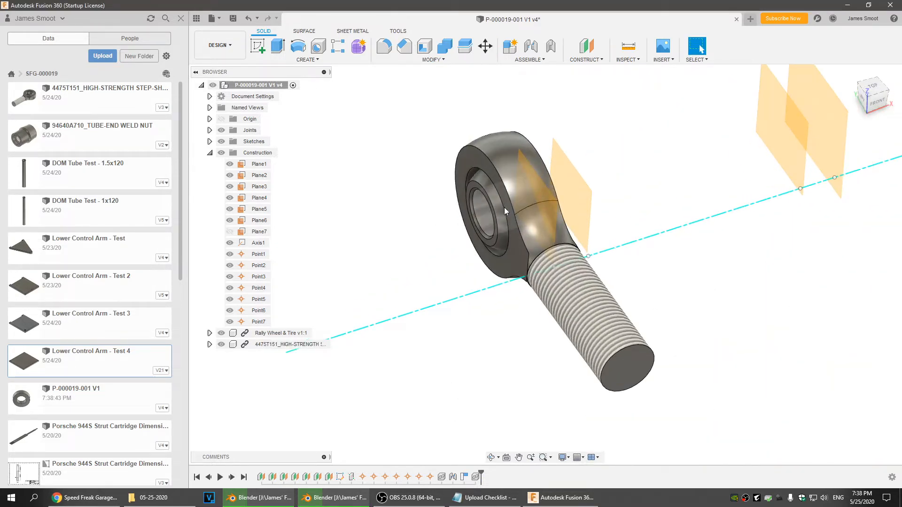
scroll(585, 303, "down", 3)
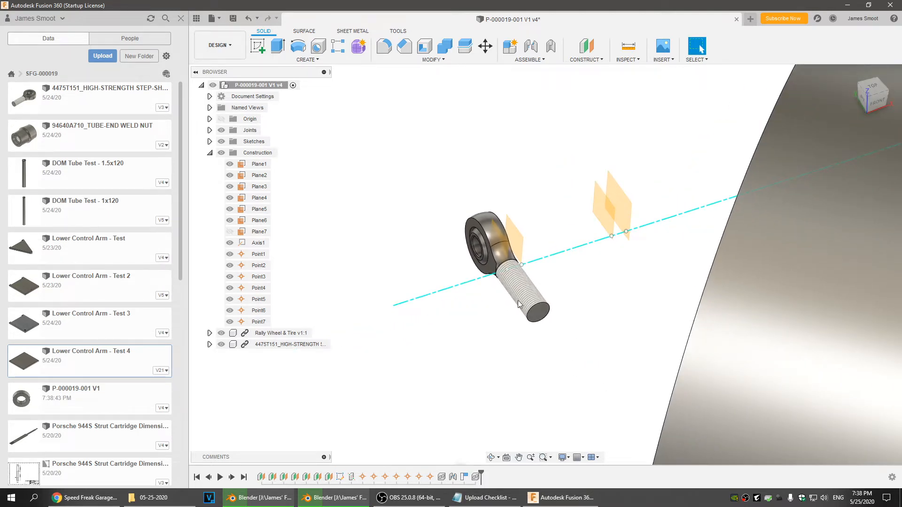
left_click_drag(520, 293, 576, 308)
middle_click_drag(557, 356, 525, 329)
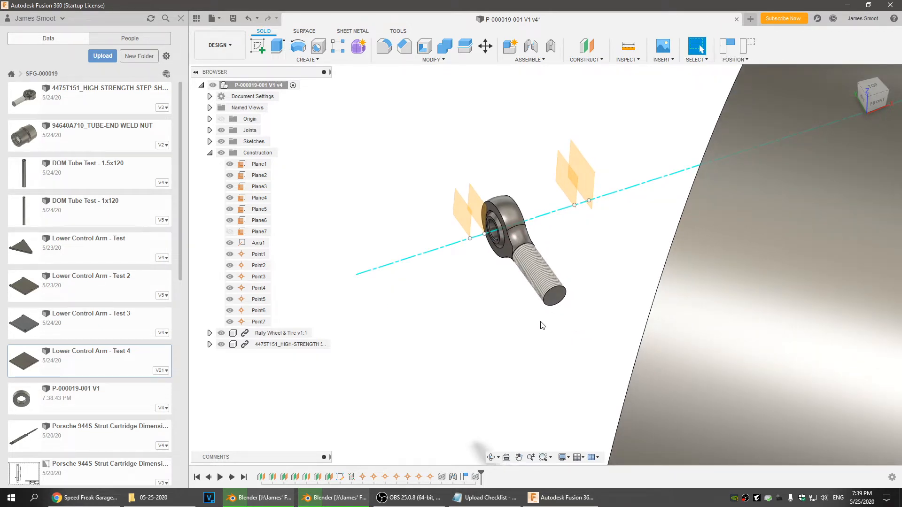
scroll(539, 318, "down", 5)
middle_click_drag(534, 328, 431, 354)
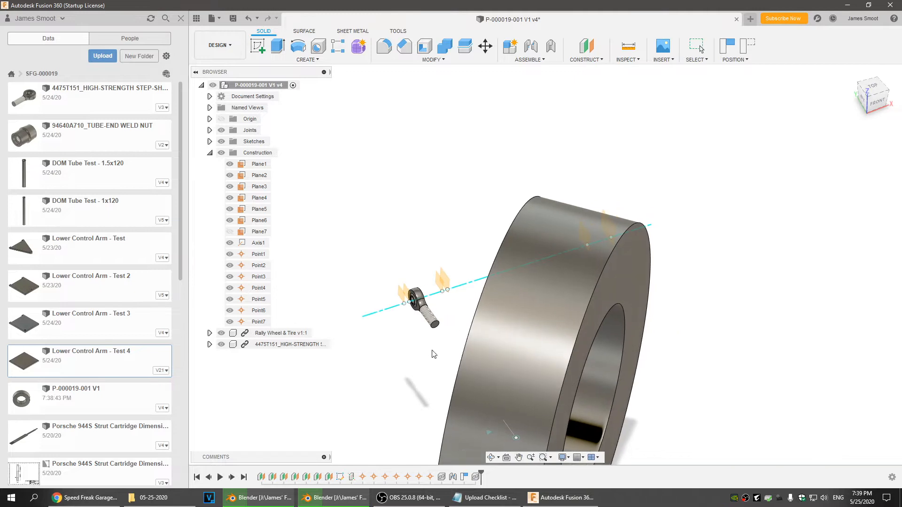
Paste a second rod end, rotate it about -80 degrees around Y, and move it to the pair of planes at the wheel end of the axis
middle_click_drag(709, 342, 704, 373, "shift")
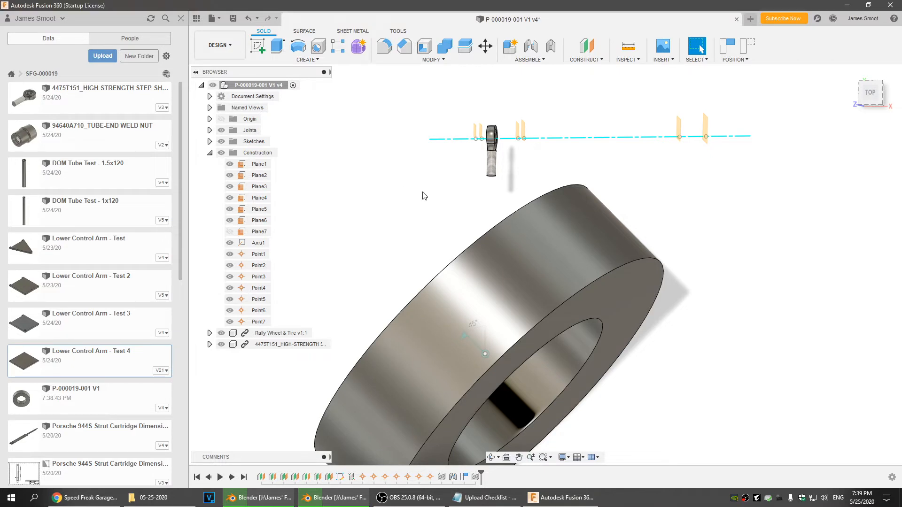
scroll(424, 196, "down", 2)
key("ctrl+v")
left_click_drag(550, 132, 520, 123)
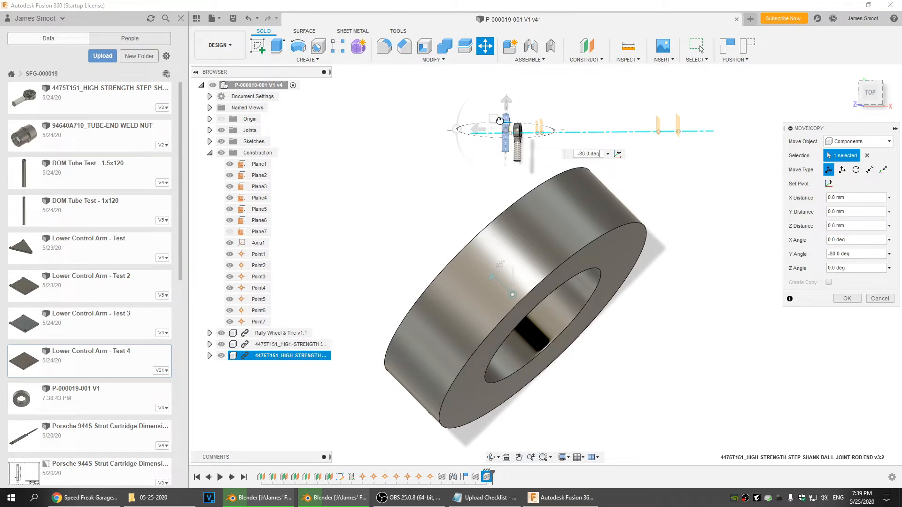
key("Return")
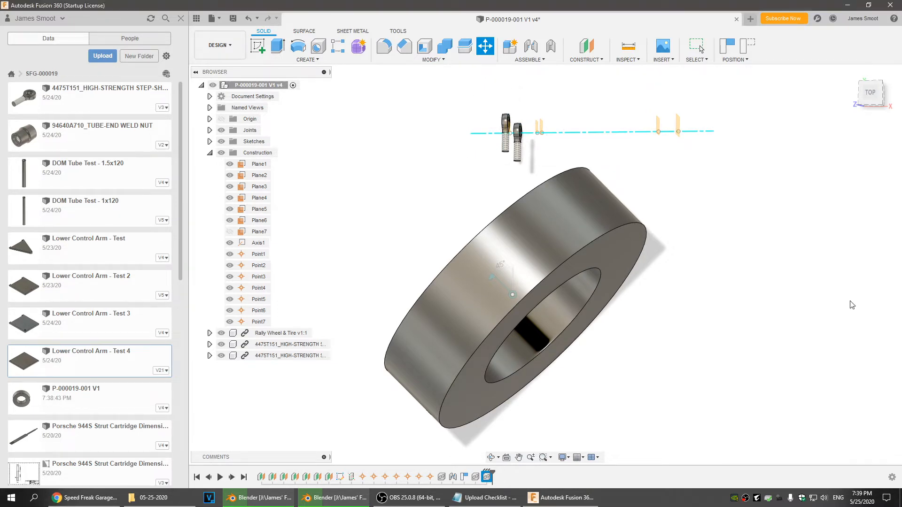
left_click_drag(504, 150, 665, 149)
Try to start a joint with the moved positions captured, using the outer rod end's bore centre as the first component's snap
middle_click_drag(677, 353, 531, 332, "shift")
scroll(629, 360, "up", 6)
middle_click_drag(635, 317, 599, 203)
scroll(470, 221, "up", 4)
middle_click_drag(446, 239, 498, 370)
middle_click_drag(471, 320, 488, 359, "shift")
left_click(531, 47)
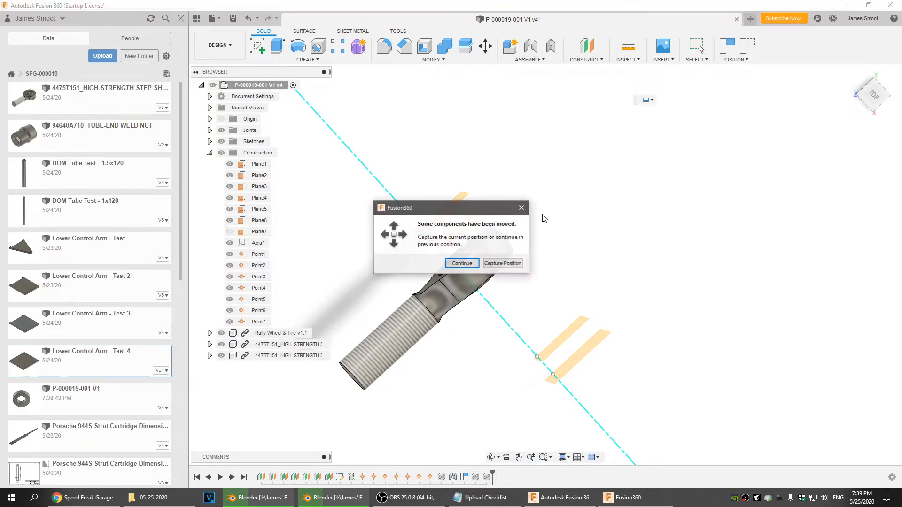
left_click(502, 263)
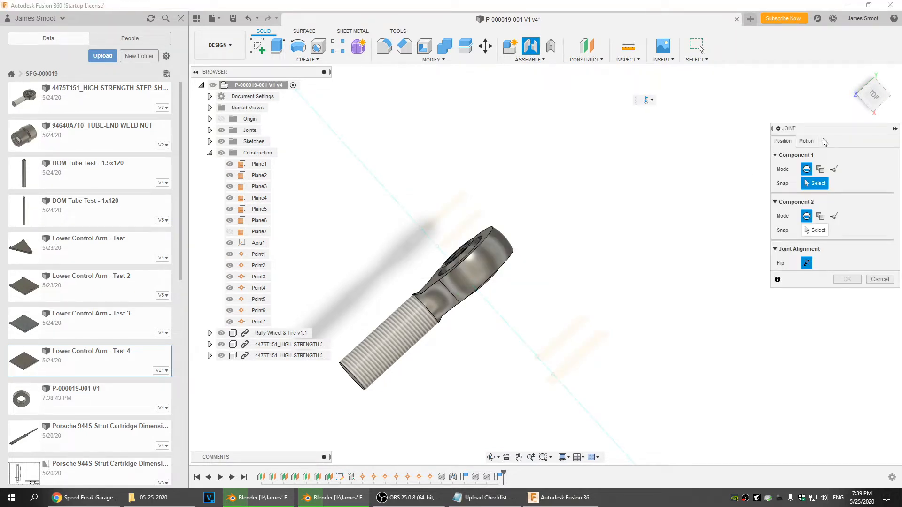
left_click(806, 141)
left_click(782, 141)
left_click(812, 184)
scroll(485, 327, "up", 5)
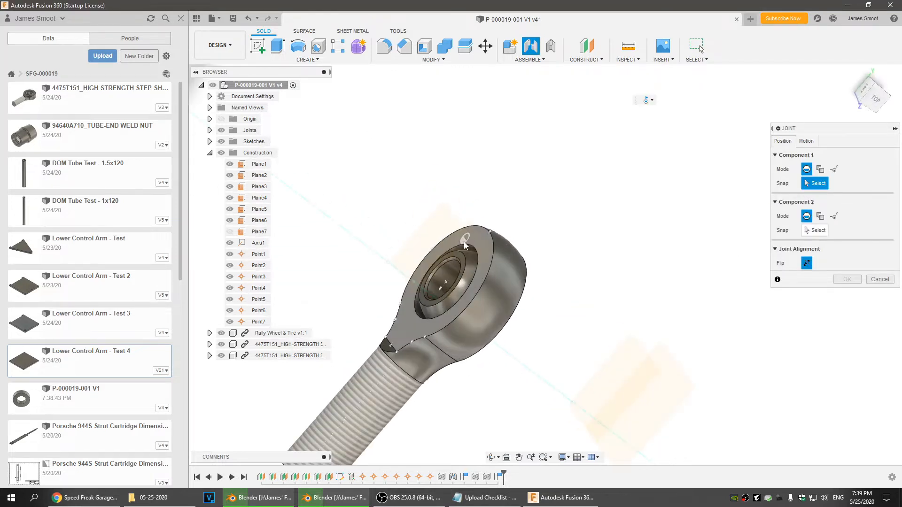
scroll(464, 241, "up", 3)
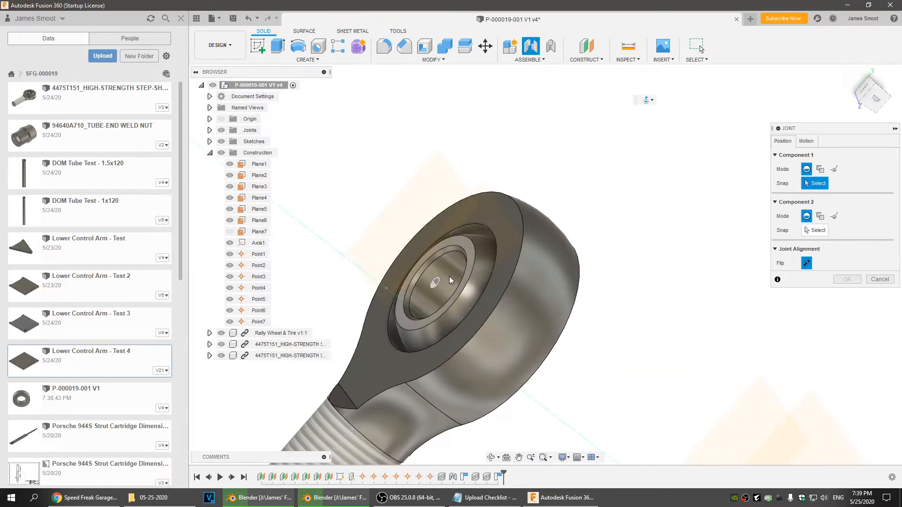
left_click(449, 276)
middle_click_drag(582, 373, 553, 329, "shift")
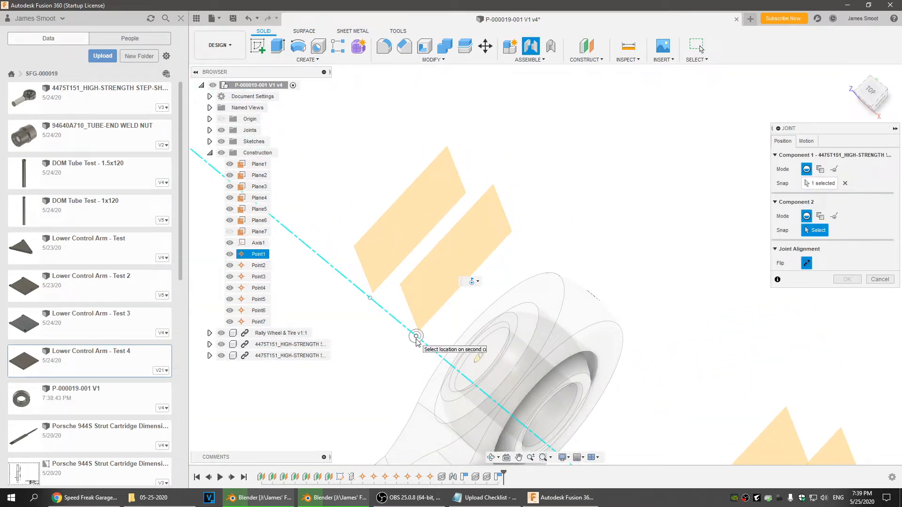
middle_click_drag(416, 341, 535, 323, "shift")
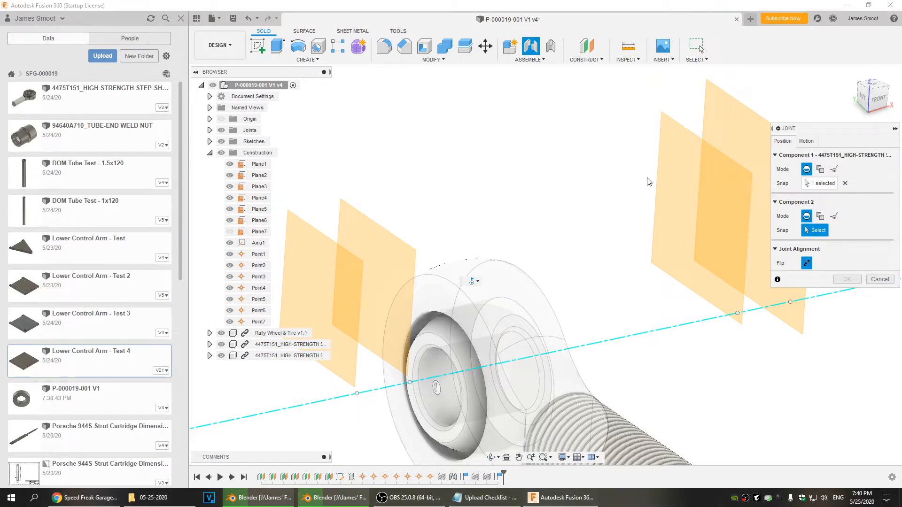
Try the Slider motion type for the rod end's joint and return to choosing the second component's snap
left_click(806, 142)
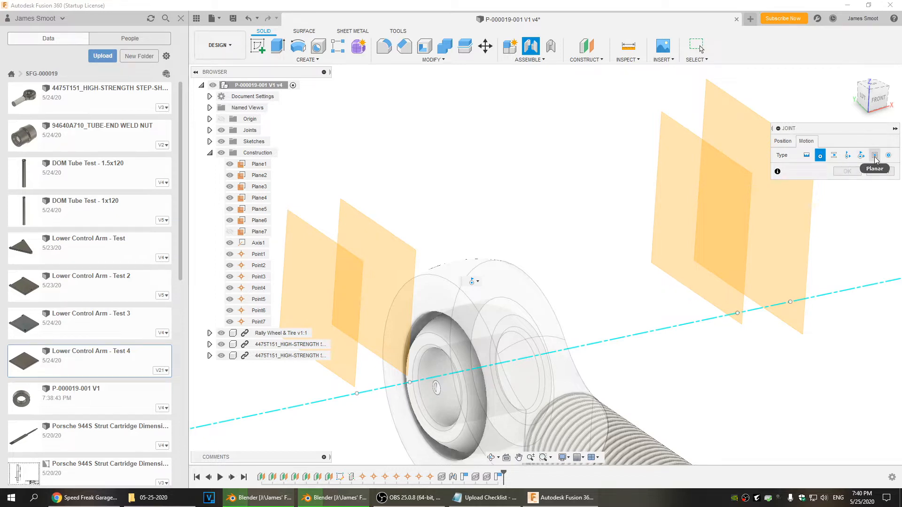
left_click(833, 155)
left_click(782, 143)
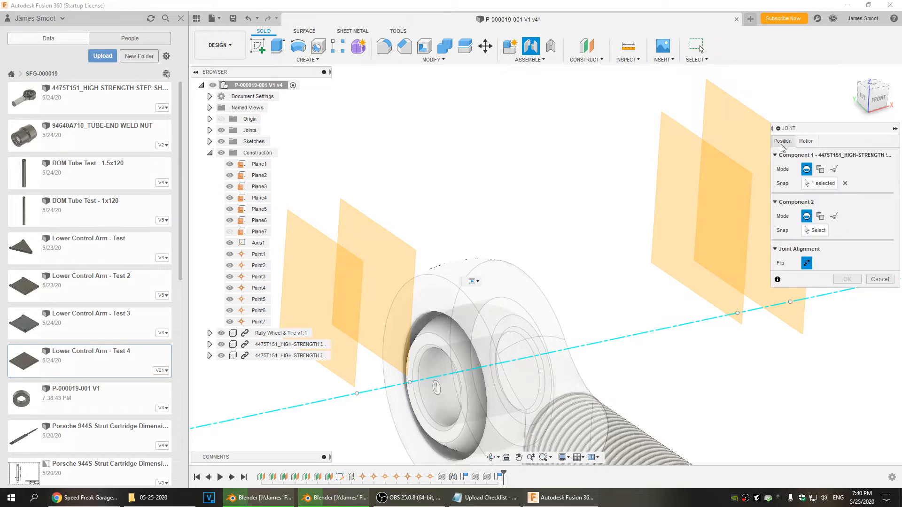
left_click(813, 231)
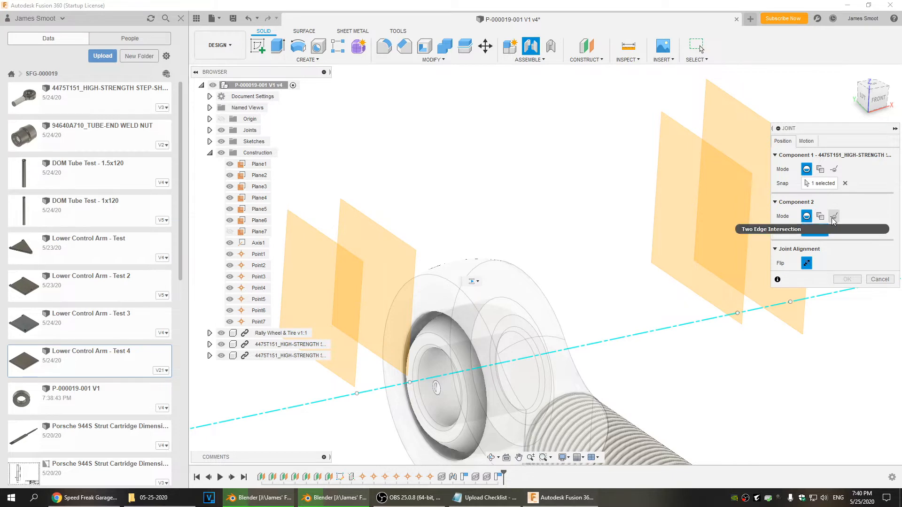
Try a Rigid joint between the rod end's reselected bore centre and the adjacent construction point, Point1
left_click(845, 184)
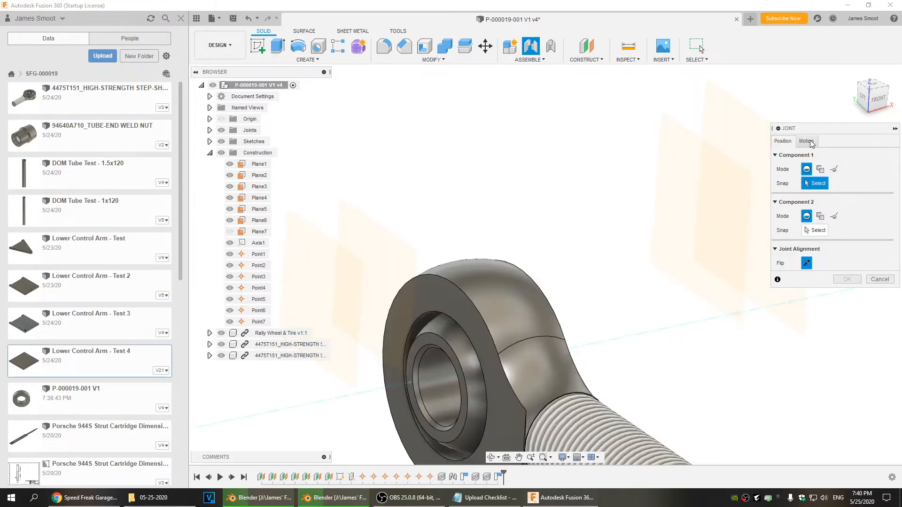
left_click(806, 141)
left_click(806, 155)
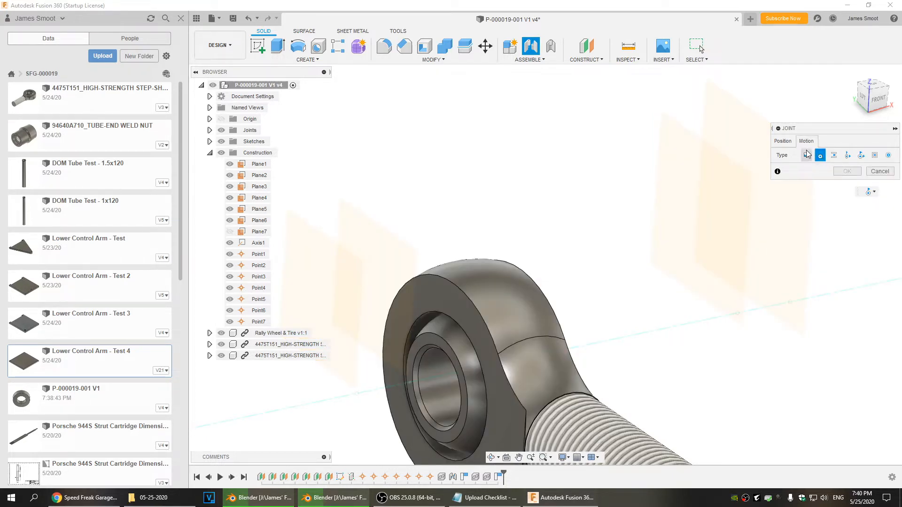
left_click(786, 142)
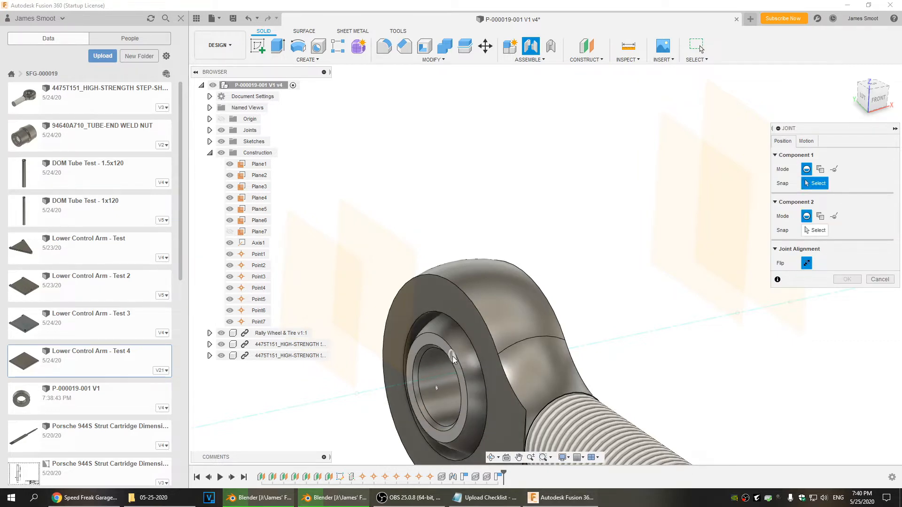
left_click(435, 377)
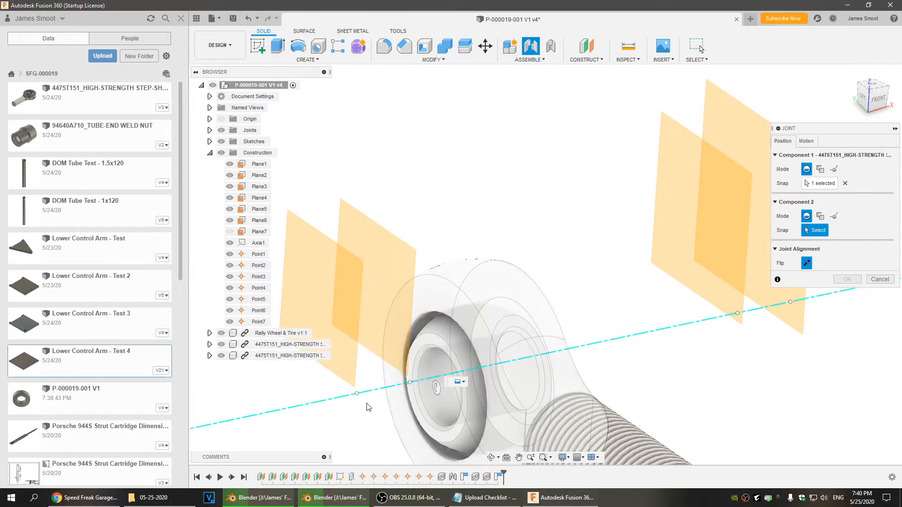
left_click(409, 382)
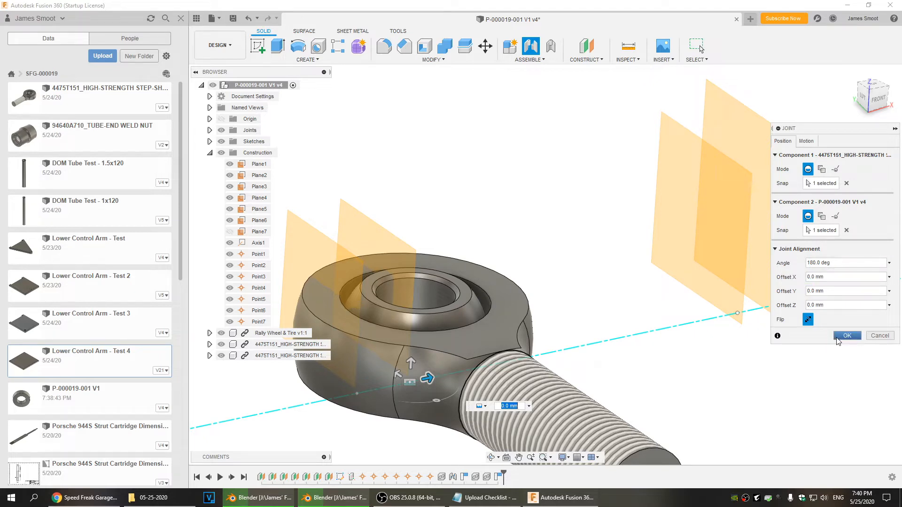
left_click(878, 335)
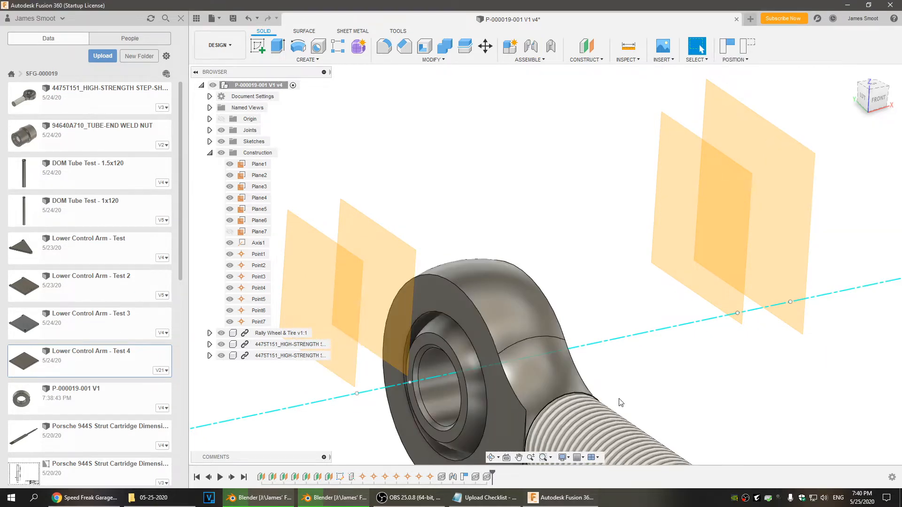
Try a Planar joint with the captured position, using the outer rod end's bore centre as the first component's snap
scroll(621, 403, "down", 5)
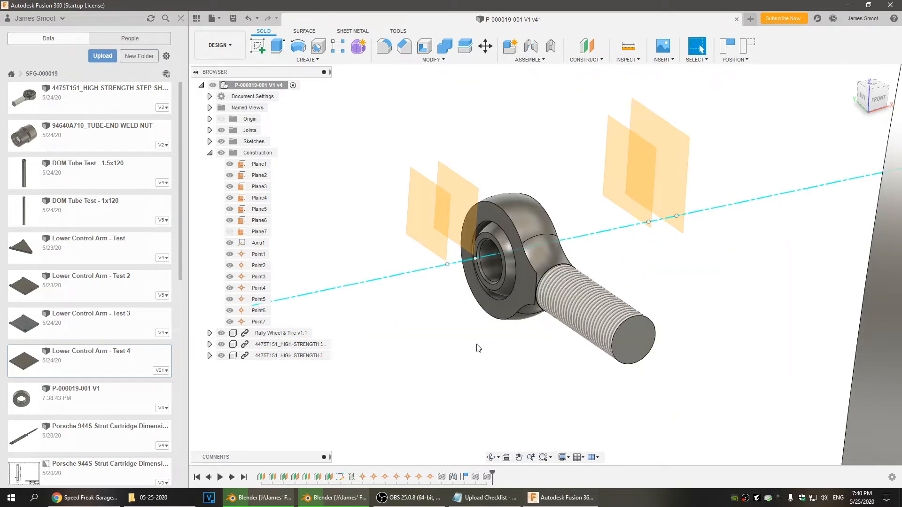
scroll(477, 347, "down", 3)
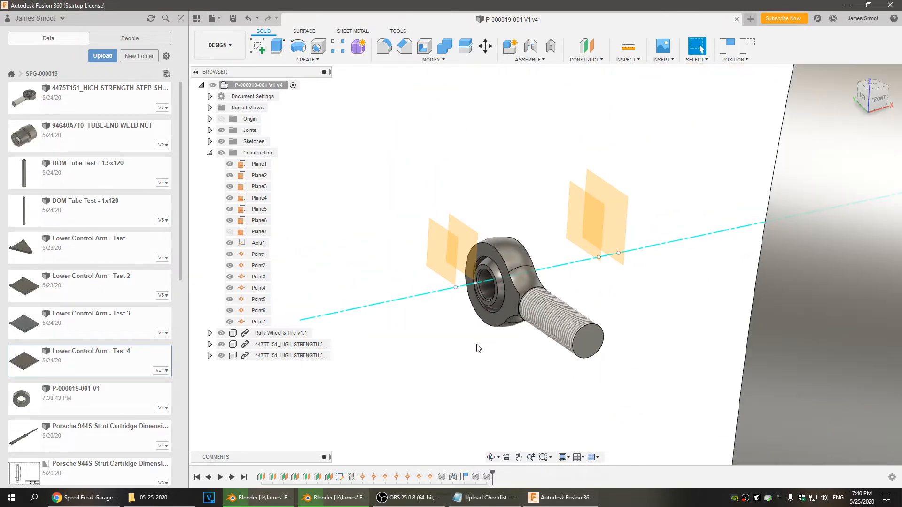
middle_click_drag(477, 378, 406, 375, "shift")
scroll(401, 374, "up", 8)
middle_click_drag(424, 325, 508, 368, "shift")
scroll(468, 333, "up", 2)
scroll(466, 331, "up", 1)
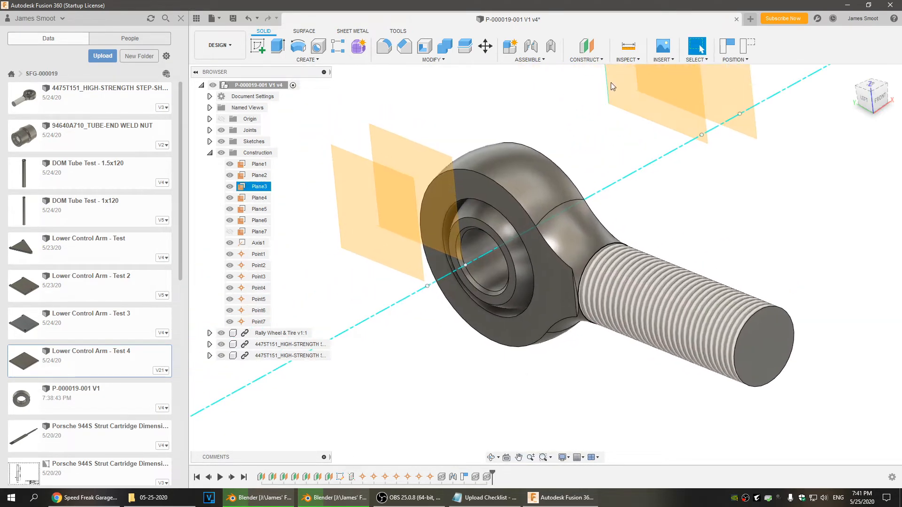
left_click(536, 47)
left_click(503, 266)
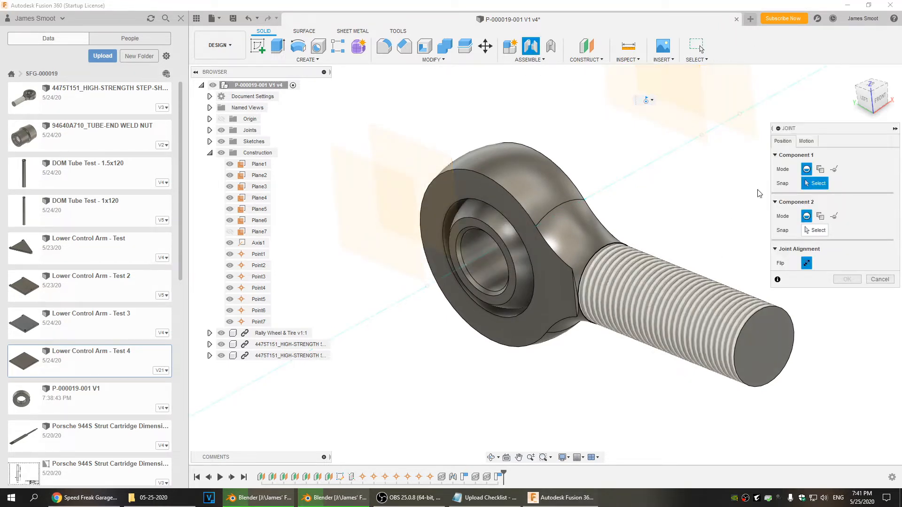
left_click(806, 141)
middle_click_drag(704, 256, 698, 259, "shift")
scroll(508, 184, "up", 2)
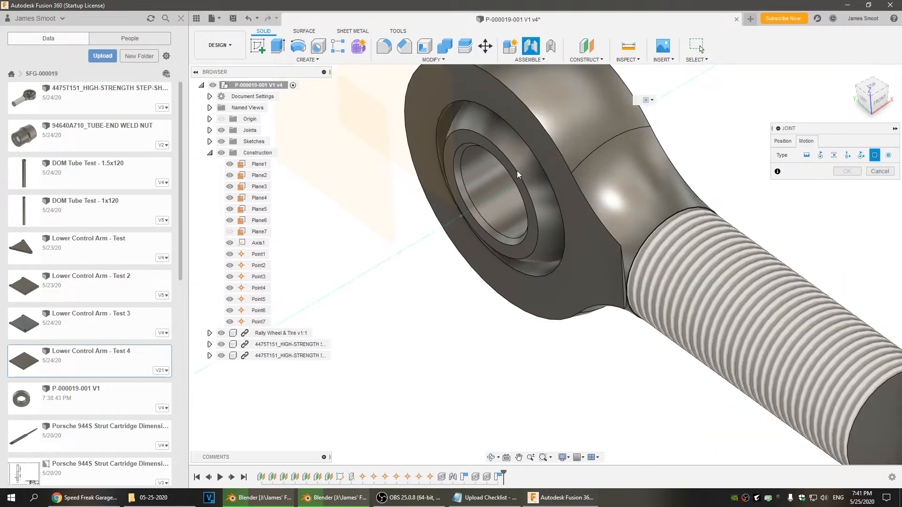
left_click(782, 141)
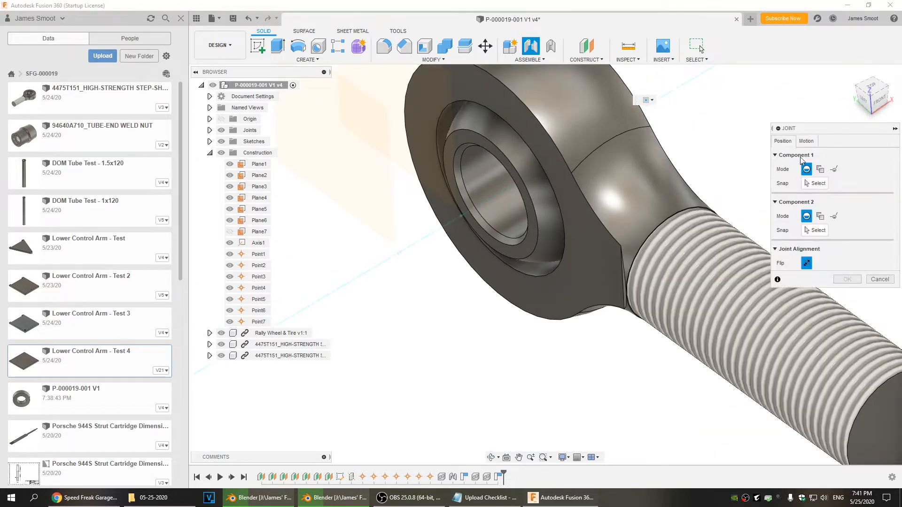
left_click(503, 159)
middle_click_drag(510, 279, 497, 386)
left_click(815, 231)
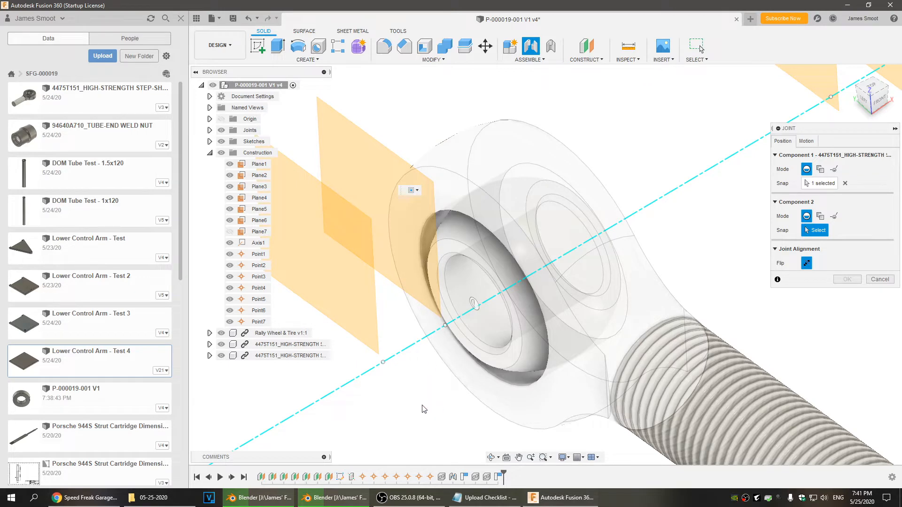
left_click(879, 279)
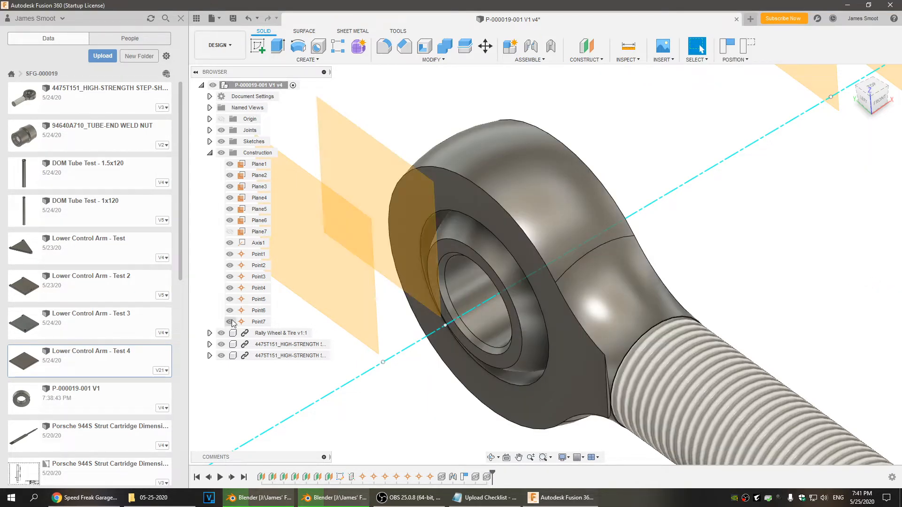
left_click(531, 47)
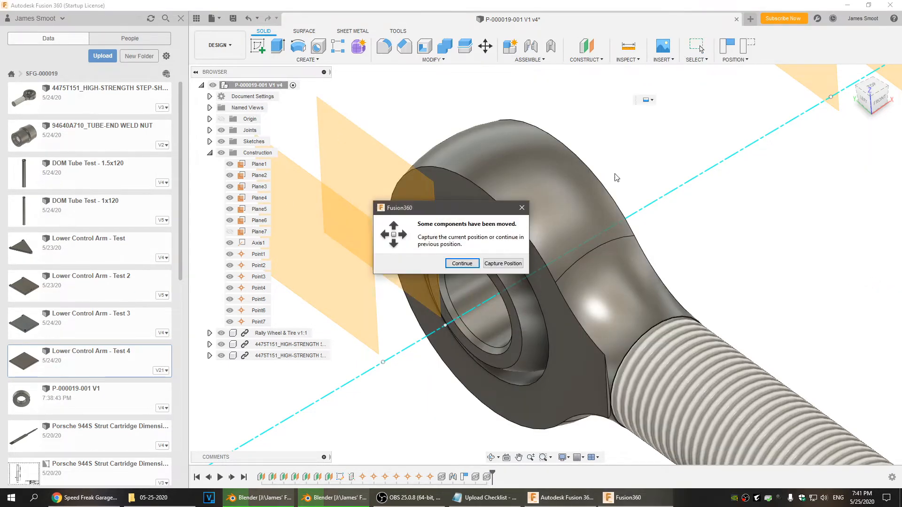
left_click(502, 264)
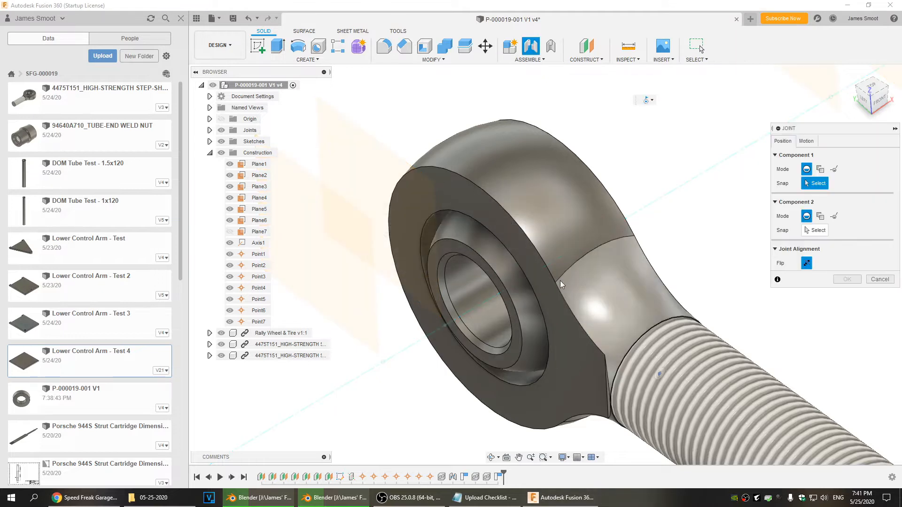
left_click(806, 142)
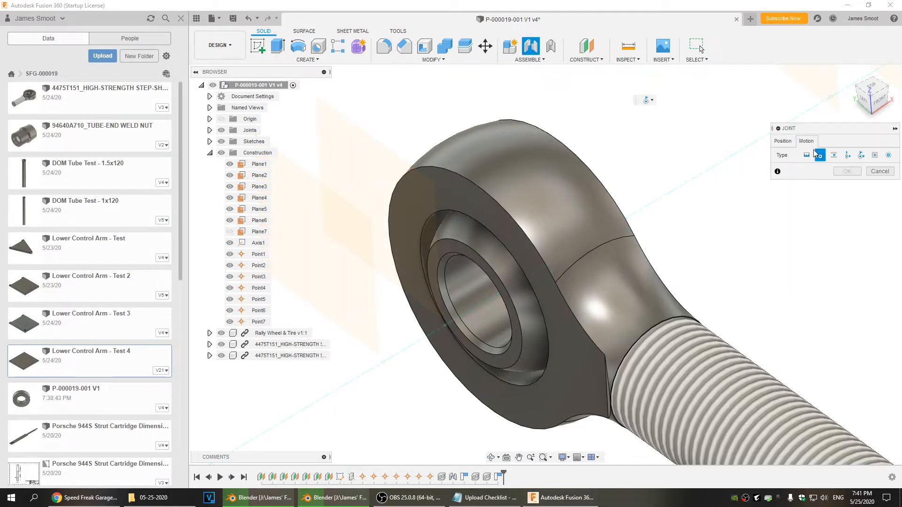
left_click(783, 144)
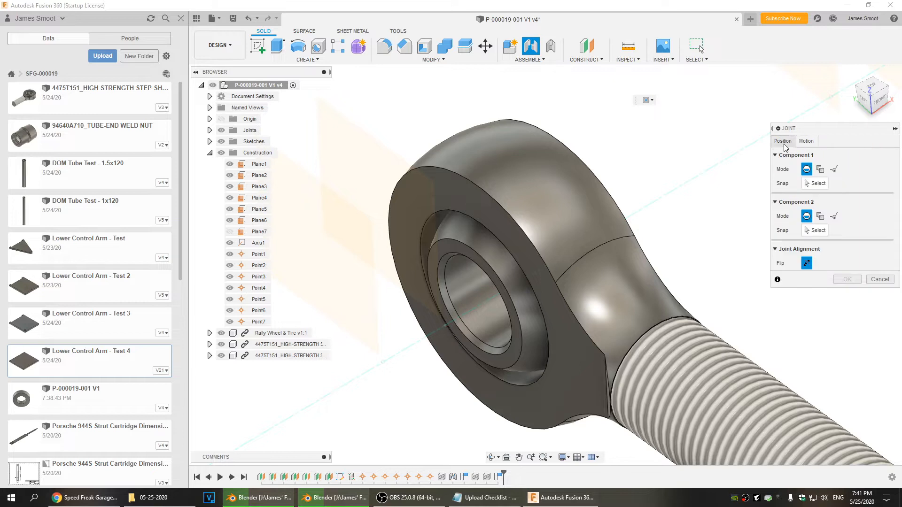
left_click(806, 182)
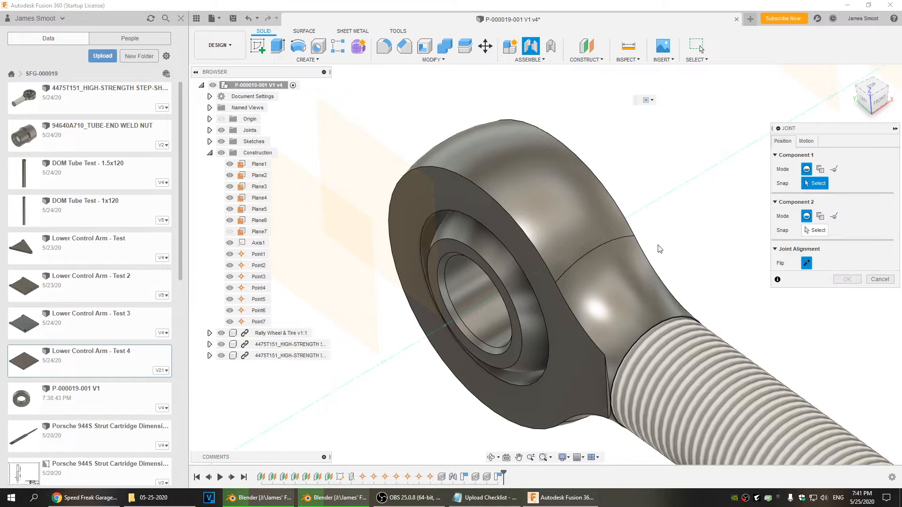
left_click(509, 303)
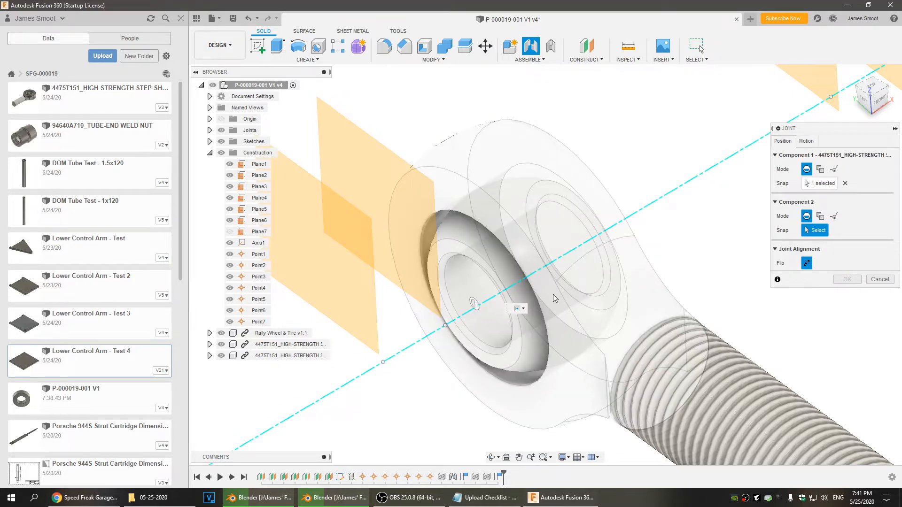
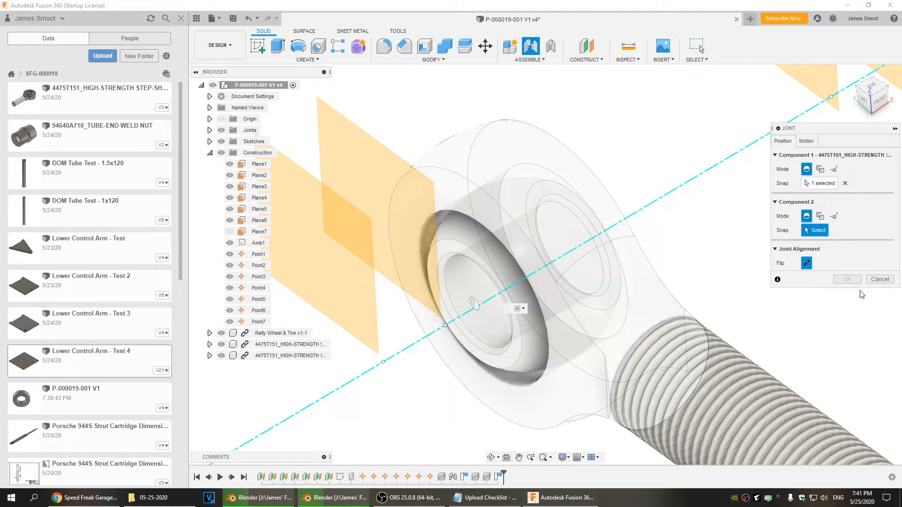
left_click(879, 279)
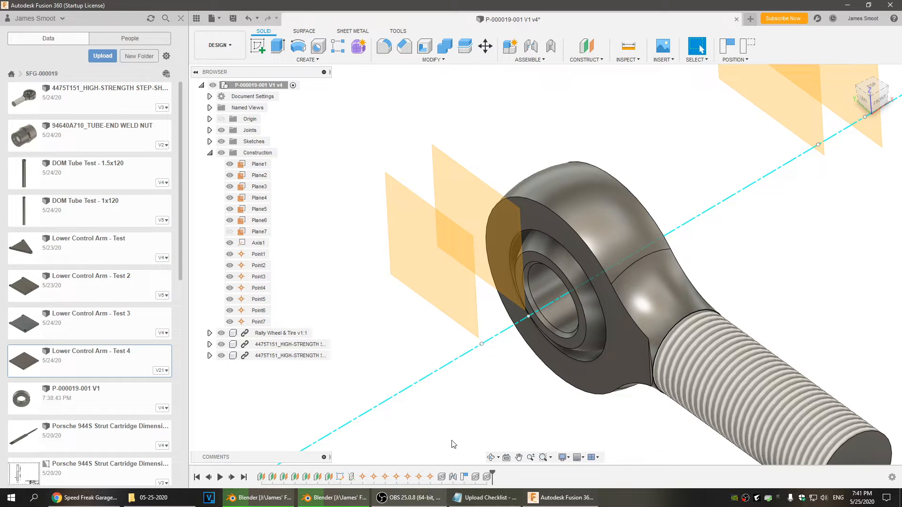
Start a sketch on Plane2 beside the outer rod end and draw a 12 mm circle centred on the construction point on the axis
right_click(512, 286)
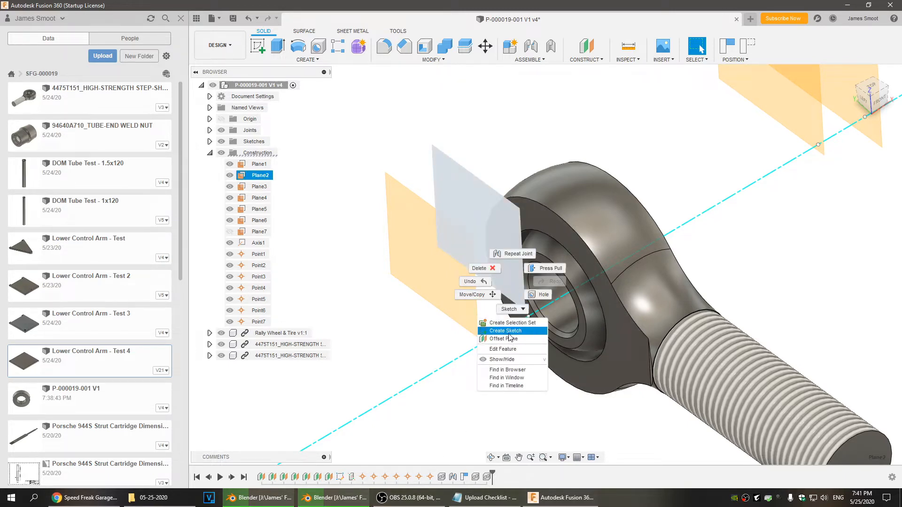
left_click(508, 330)
left_click(501, 264)
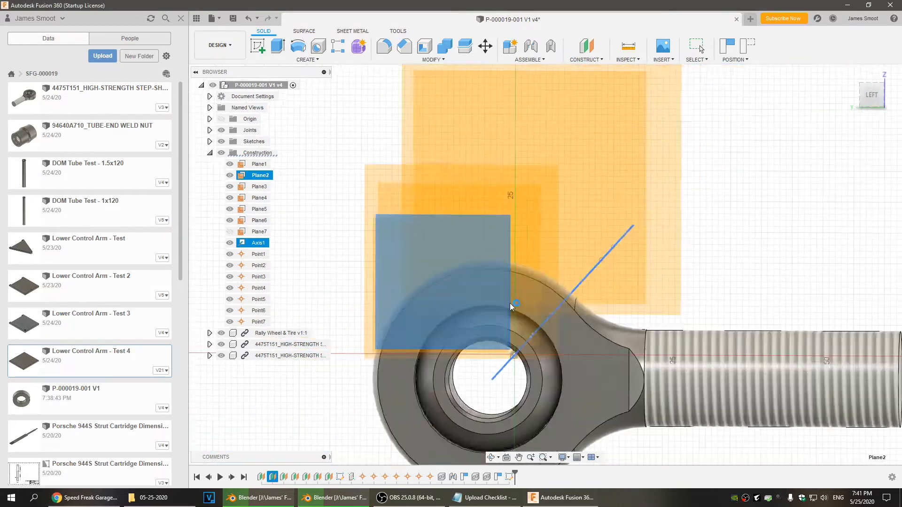
key("c")
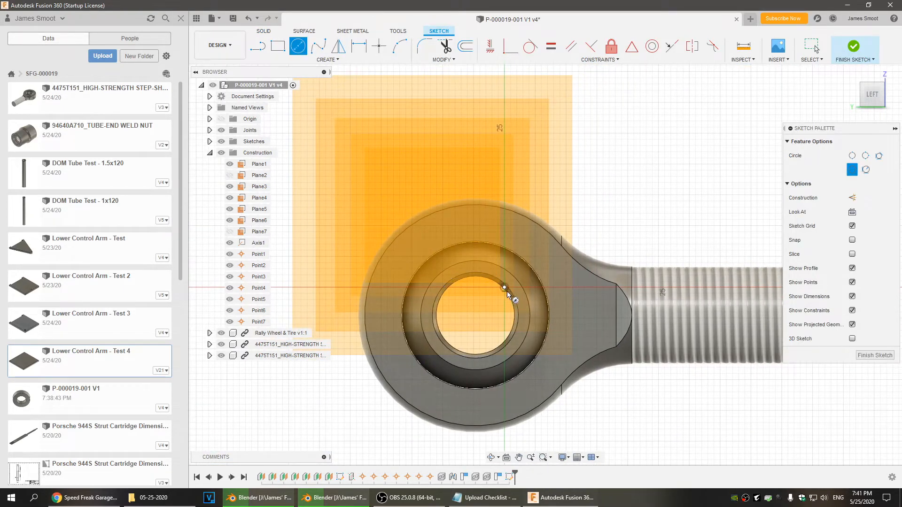
left_click(504, 288)
type("12mm")
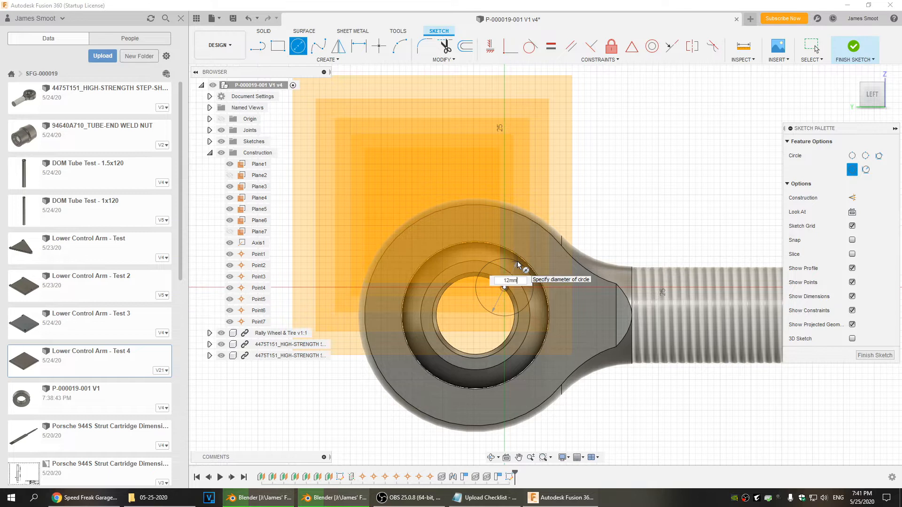
key("Return")
key("Return")
Add a concentric 20 mm circle around the 12 mm circle and finish the sketch
left_click(505, 288)
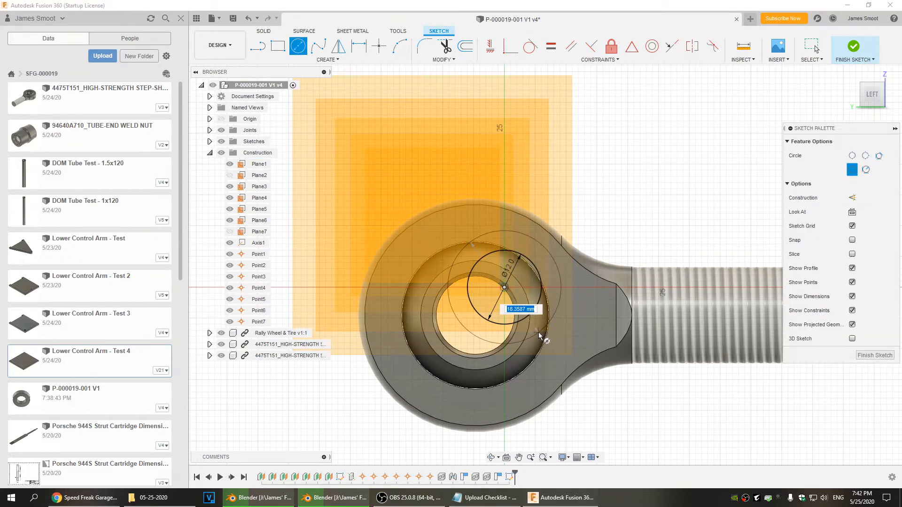
type("13mm")
key("Return")
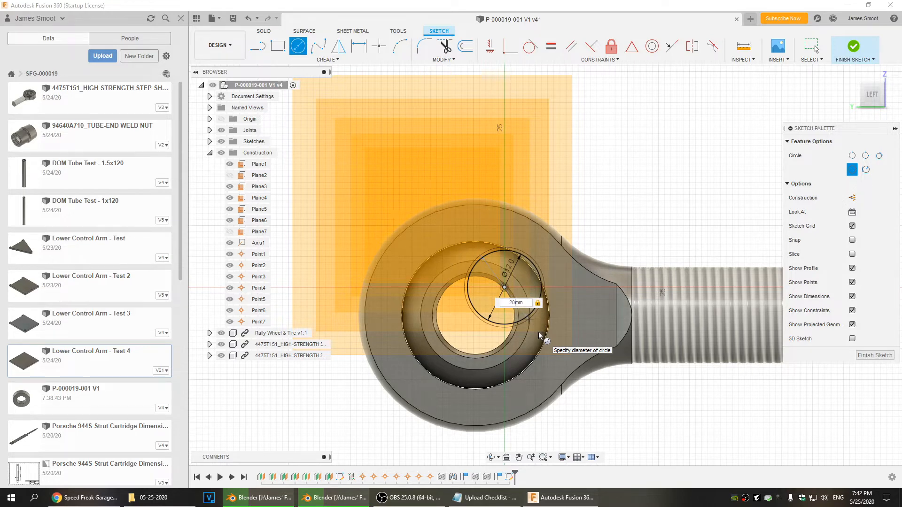
key("Return")
key("Escape")
mouse_move(561, 303)
middle_mouse_down("shift")
mouse_move(639, 319)
mouse_move(728, 211)
middle_mouse_up("shift")
left_click(853, 46)
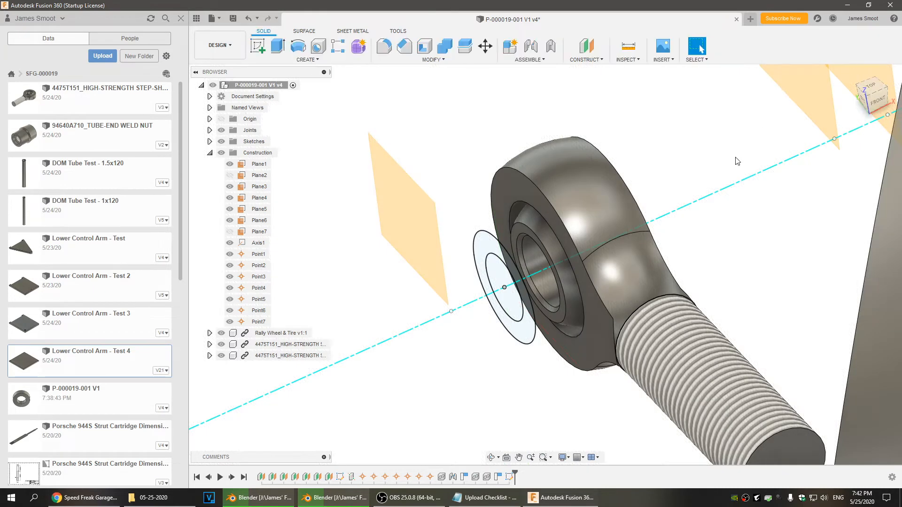
Extrude the ring between the two circles by -10 mm as a new body, away from the rod end
left_click(278, 46)
left_click(483, 263)
left_click_drag(492, 263, 465, 275)
type("-10")
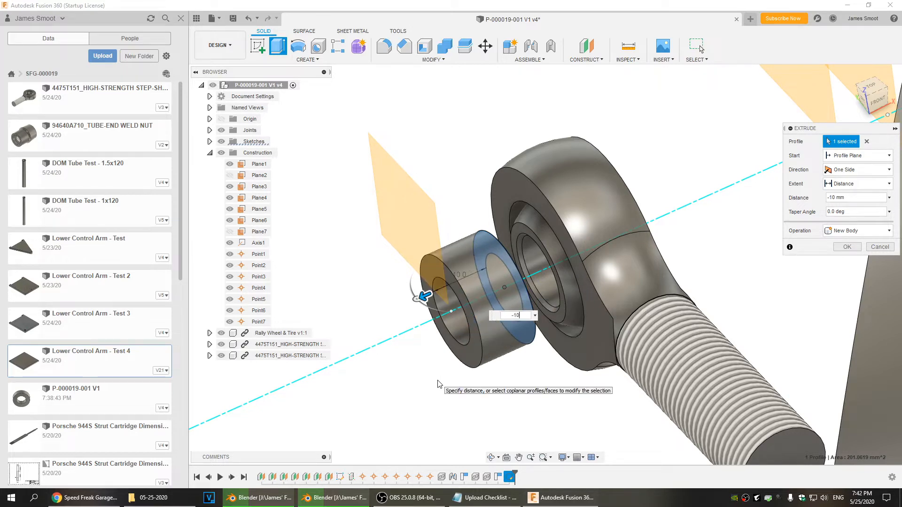
key("Return")
scroll(396, 365, "down", 3)
middle_click_drag(396, 365, 412, 312)
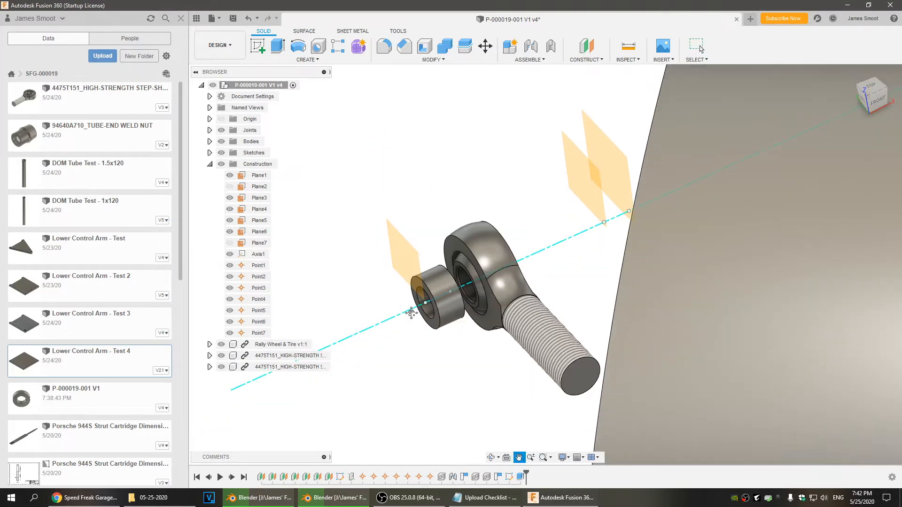
left_click(550, 47)
left_click(444, 306)
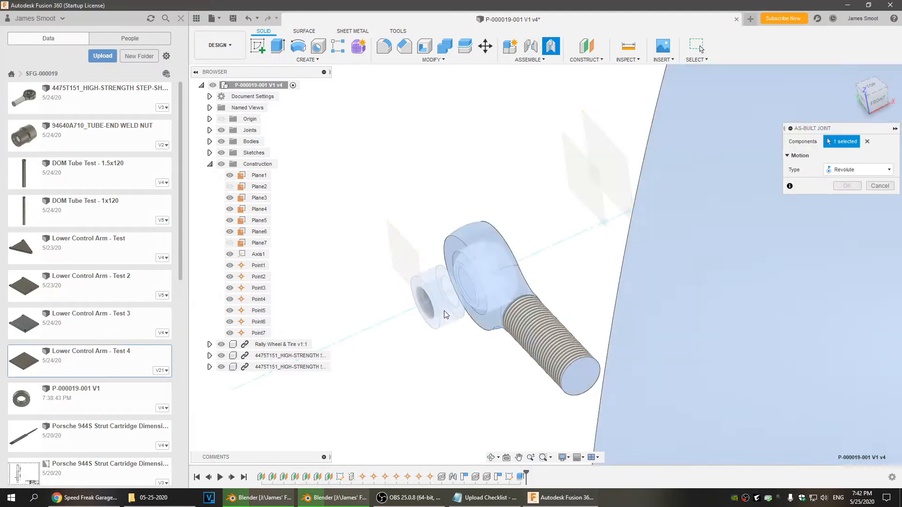
left_click(868, 184)
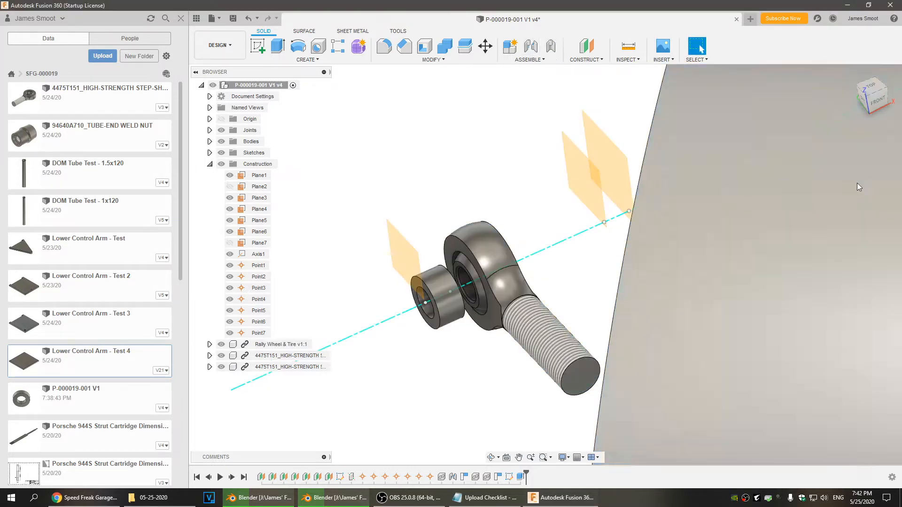
left_click(550, 47)
left_click(859, 170)
left_click(845, 169)
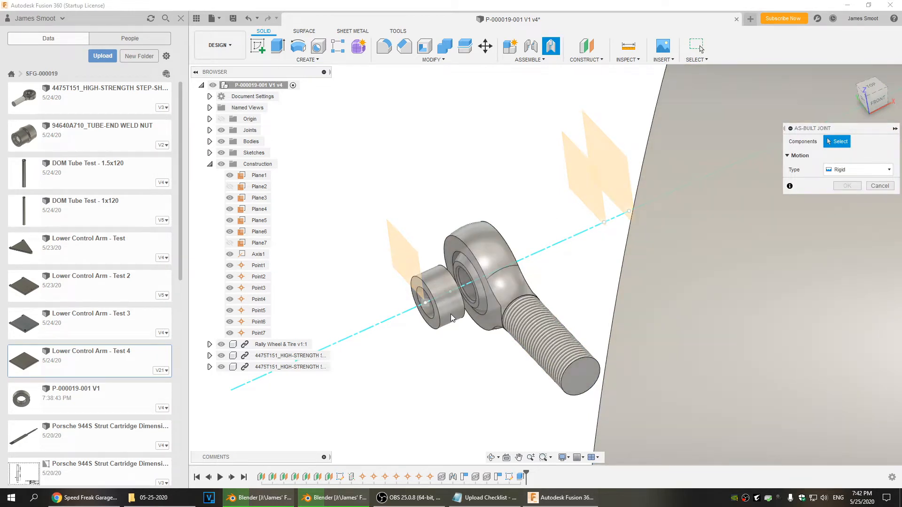
left_click(451, 315)
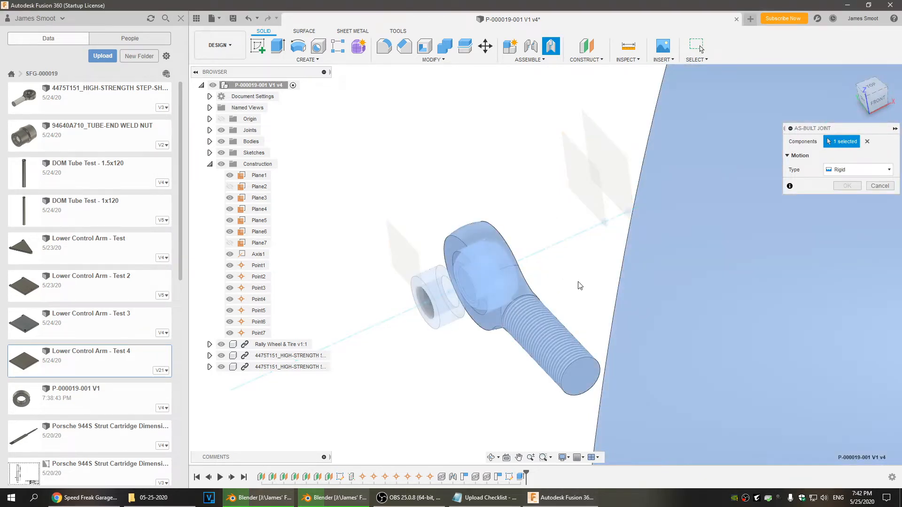
key("Escape")
left_click(552, 46)
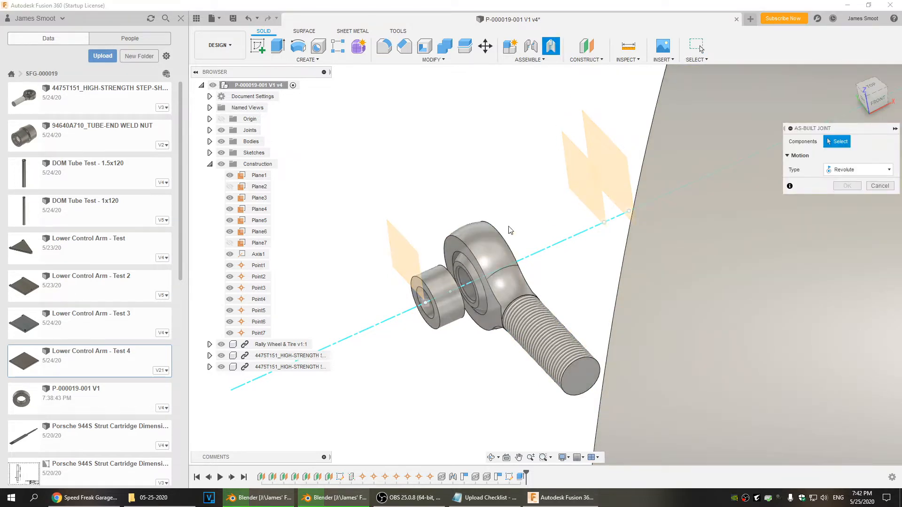
left_click(435, 284)
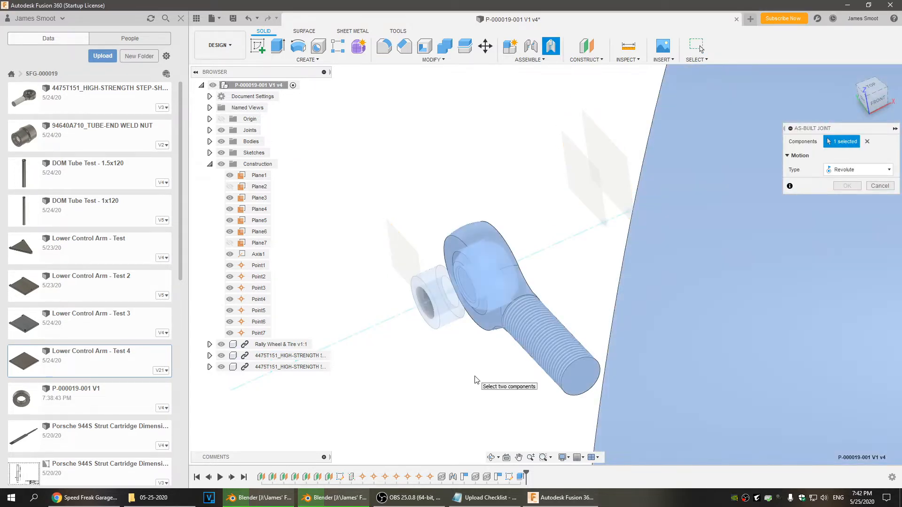
left_click(858, 169)
left_click(841, 181)
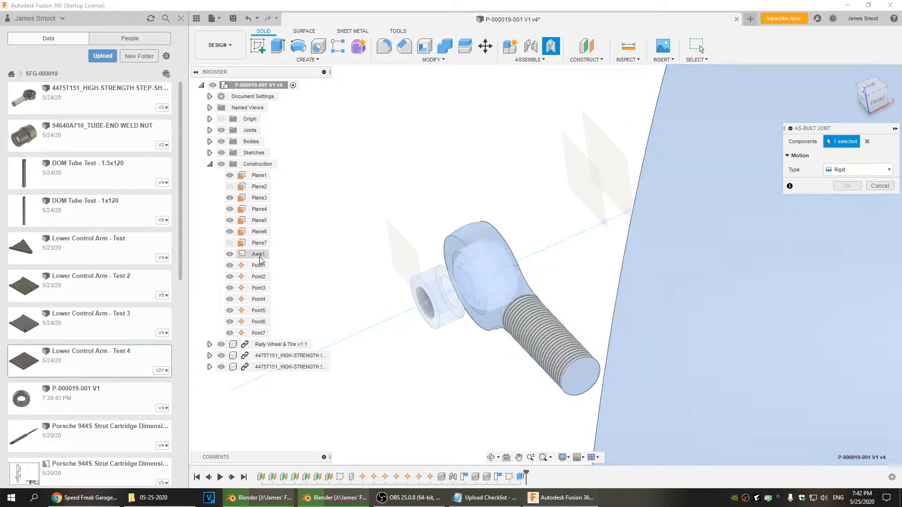
left_click(209, 120)
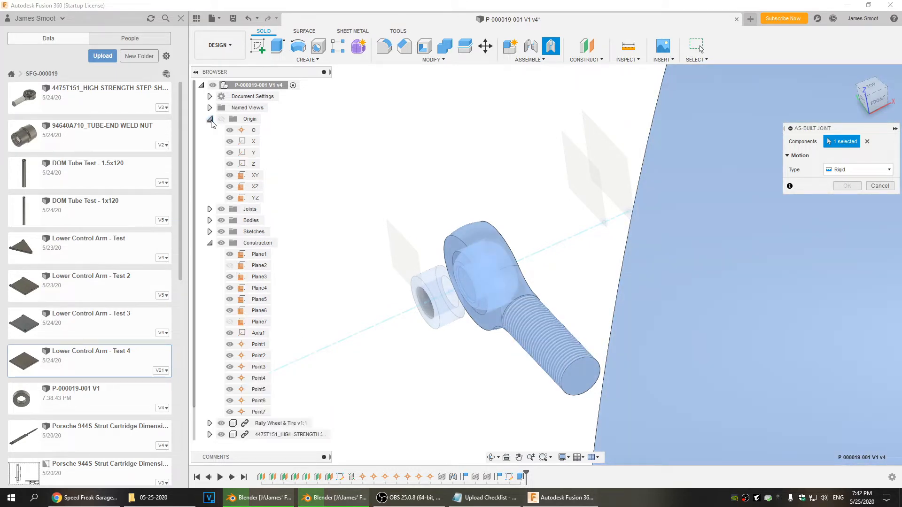
left_click(887, 186)
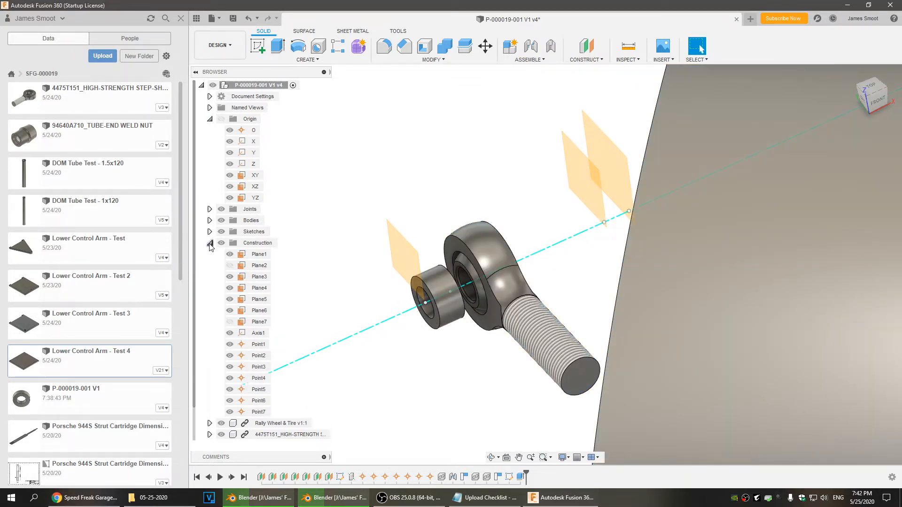
Collapse the Construction folder and save the design as a new version
left_click(210, 243)
left_click(232, 18)
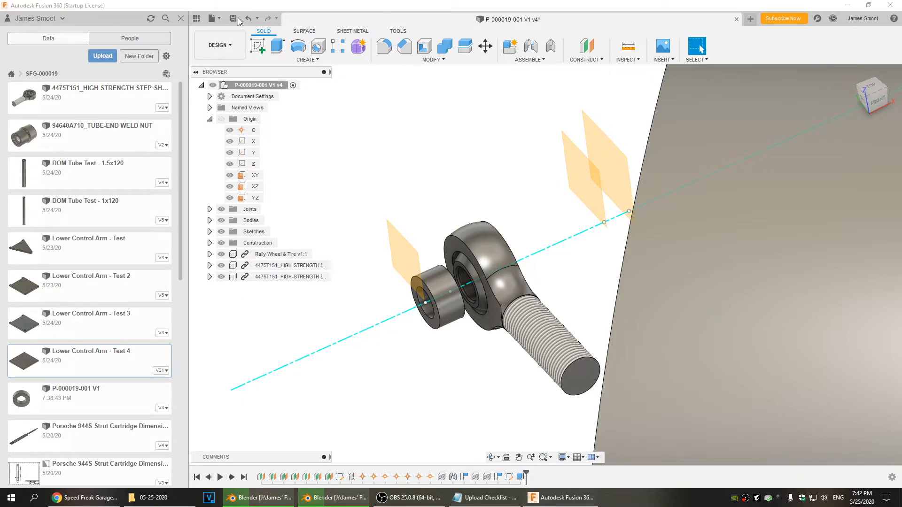
left_click(449, 259)
Sketch a 12 mm circle centred on the axis point, on the construction plane nearest the other rod end by the wheel
middle_click_drag(493, 348, 626, 371, "shift")
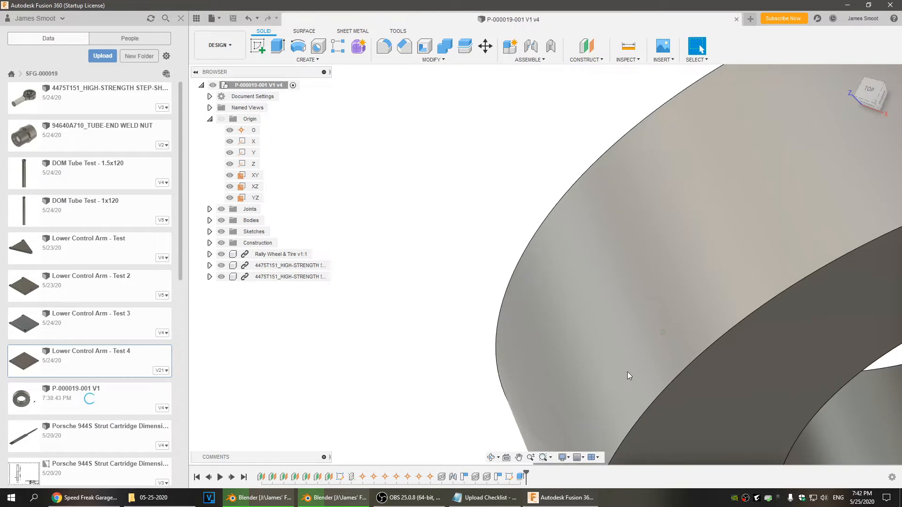
scroll(712, 326, "down", 5)
middle_click_drag(859, 249, 533, 246)
scroll(498, 257, "up", 4)
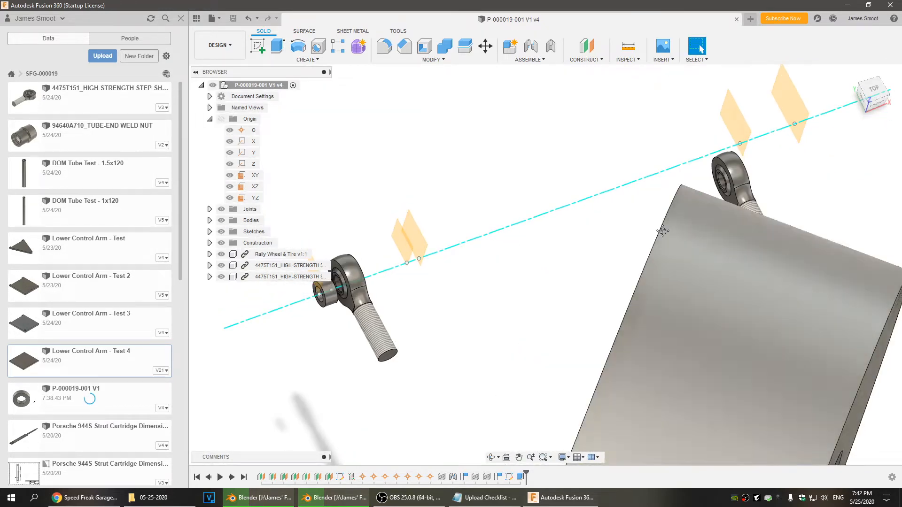
middle_click_drag(860, 154, 688, 261)
scroll(676, 257, "up", 5)
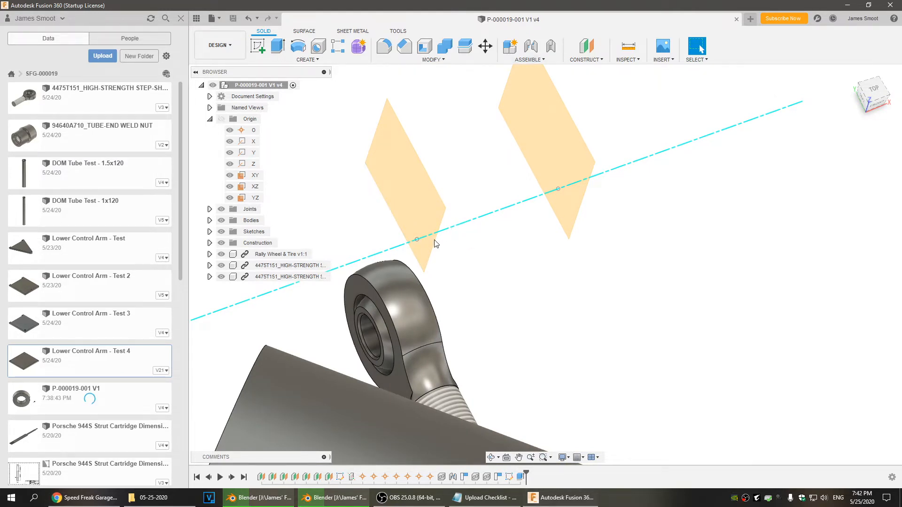
left_click(415, 244)
right_click(402, 186)
left_click(401, 237)
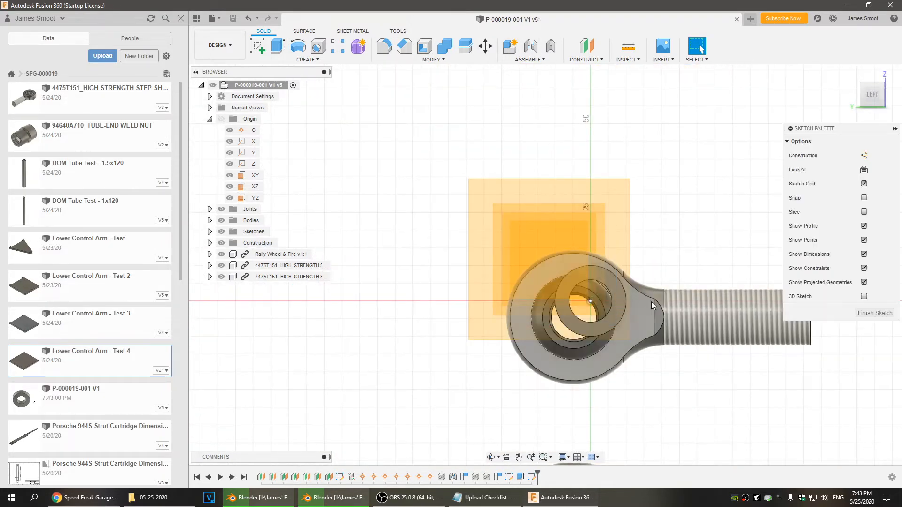
key("c")
left_click(590, 301)
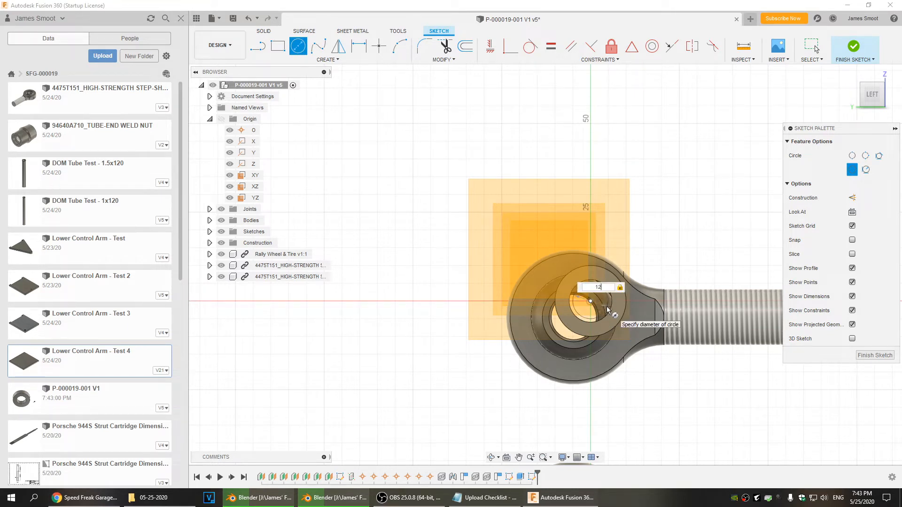
key("Return")
Draw a 20 mm circle concentric with the 12 mm one by the second rod end and finish the sketch
key("c")
left_click(590, 301)
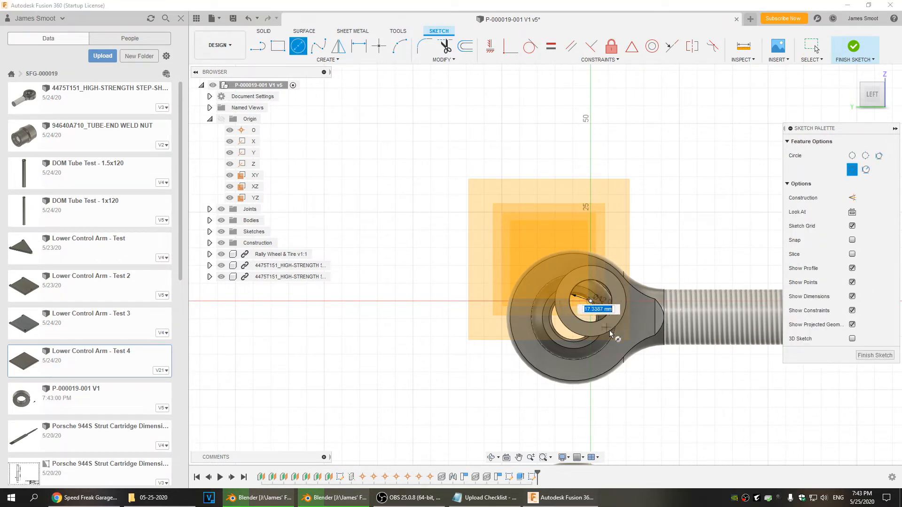
type("20")
key("Return")
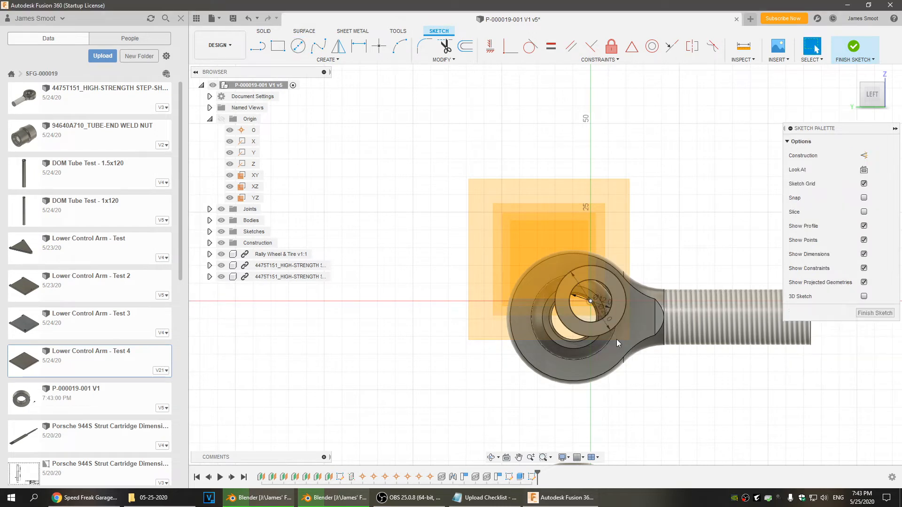
left_click(856, 46)
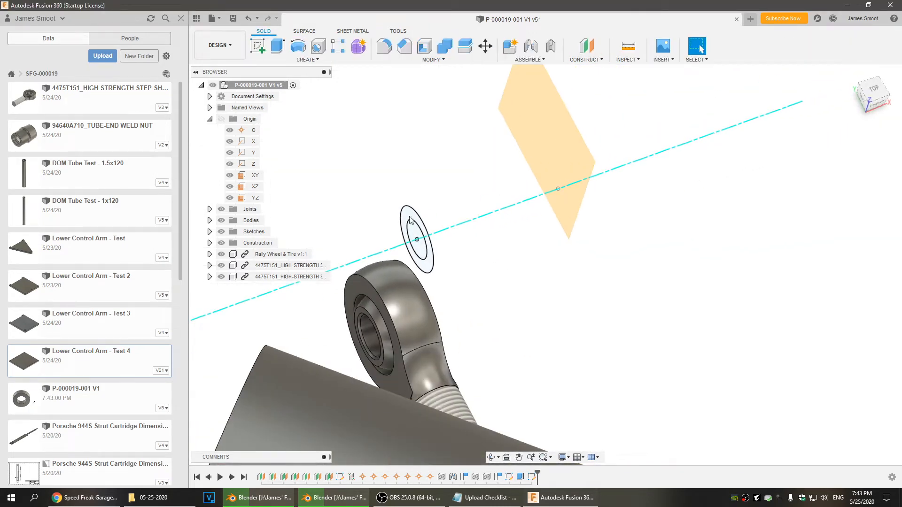
Extrude the second ring profile 45 mm along the axis toward the neighbouring construction plane as a new body
left_click(278, 46)
scroll(445, 277, "down", 5)
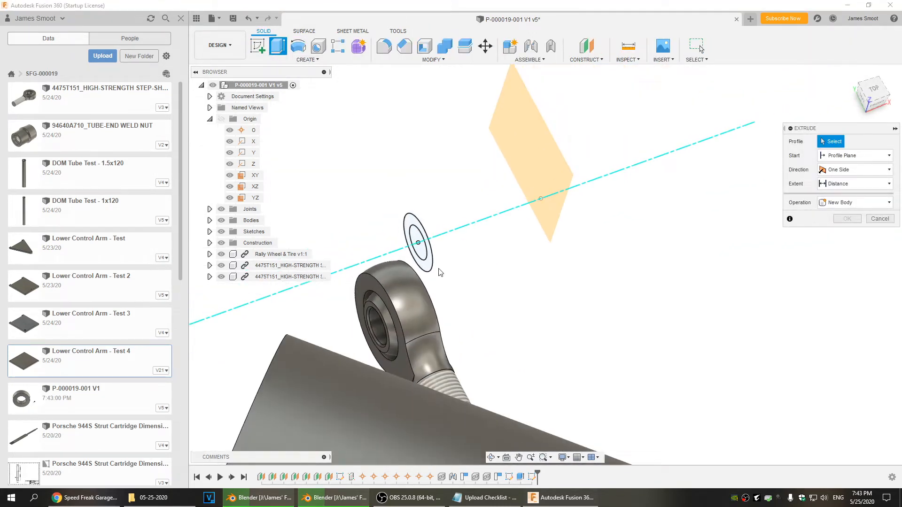
scroll(439, 263, "up", 2)
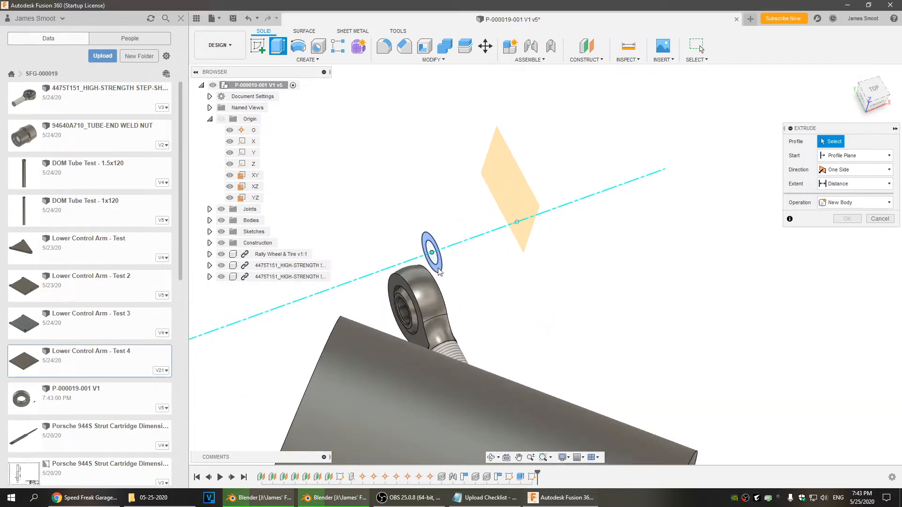
left_click(440, 252)
left_click_drag(434, 238, 503, 222)
type("45")
key("Return")
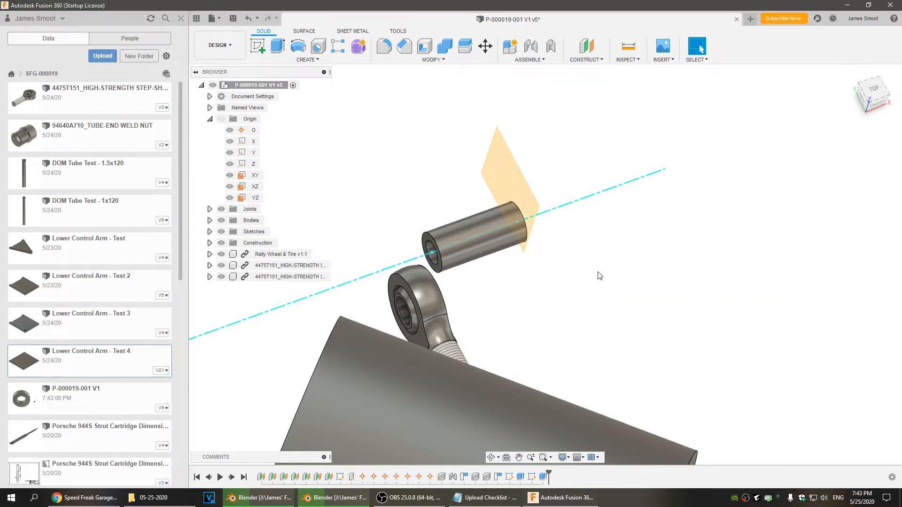
Show the hidden construction planes Plane2 and Plane5 again and collapse the Construction folder
scroll(598, 256, "down", 3)
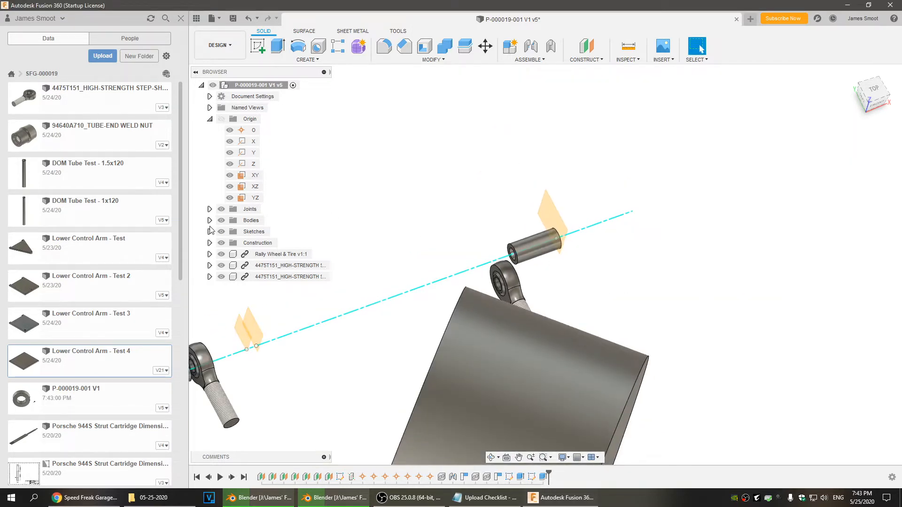
left_click(209, 243)
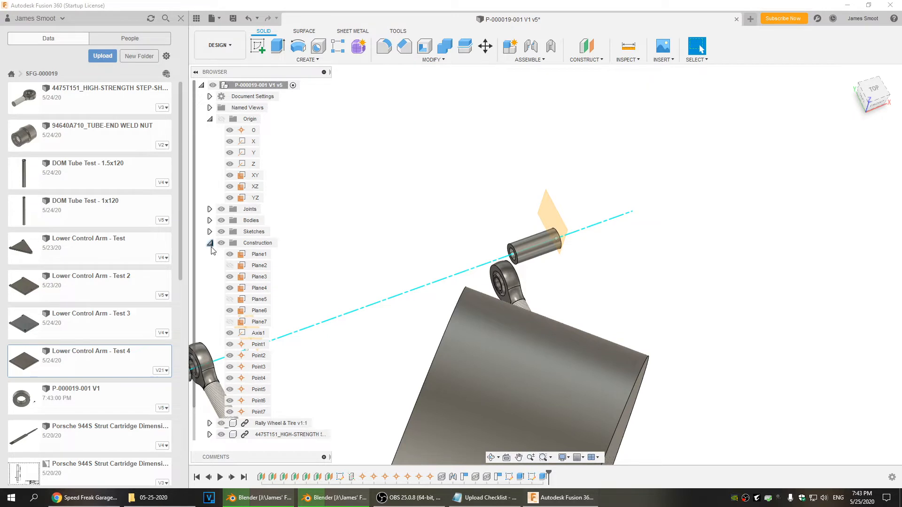
left_click(229, 299)
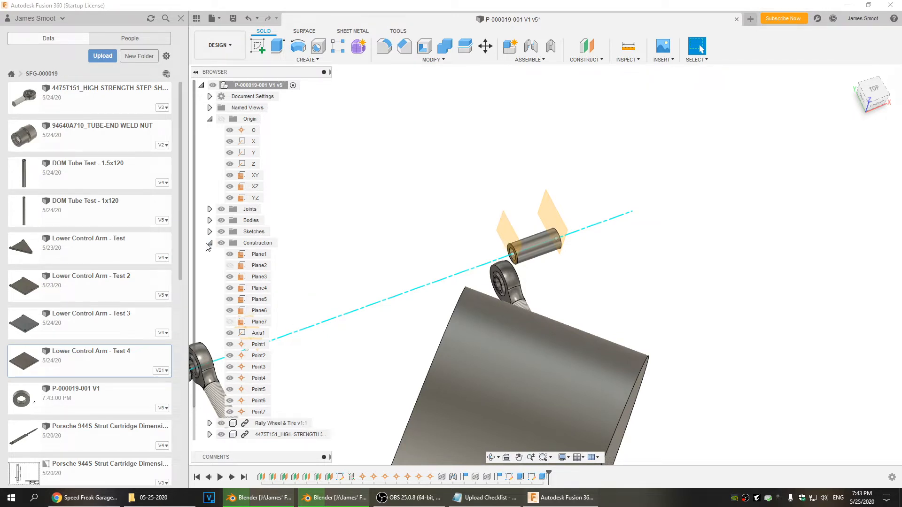
middle_click_drag(334, 328, 518, 311)
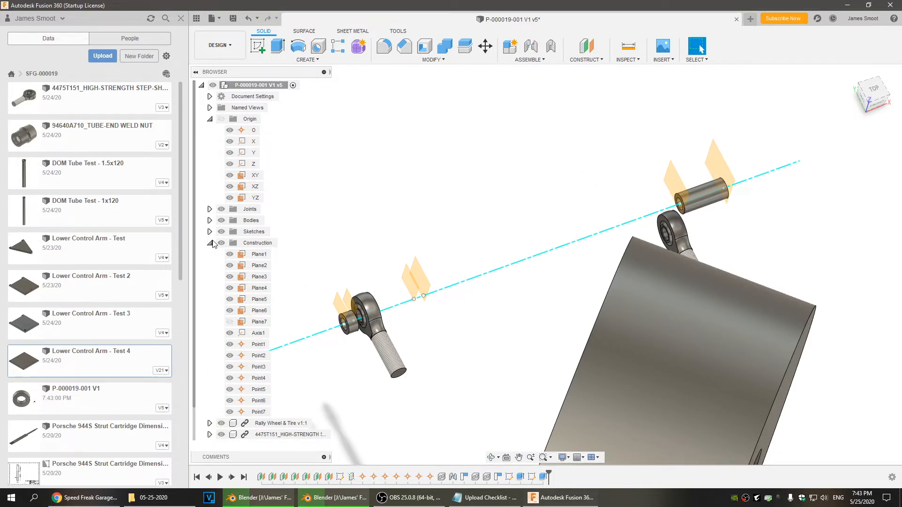
left_click(209, 243)
Save the design as a new version with the description "User Saved"
mouse_move(516, 328)
middle_mouse_down("shift")
mouse_move(504, 330)
mouse_move(513, 330)
middle_mouse_up("shift")
middle_click_drag(571, 265, 508, 250)
left_click(233, 19)
left_click(452, 258)
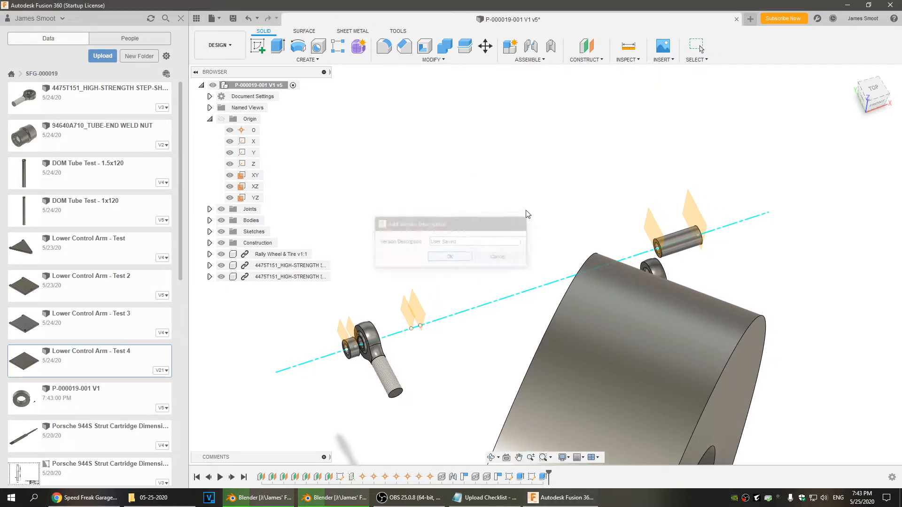
Create separate components from Body1 and Body2
left_click(852, 73)
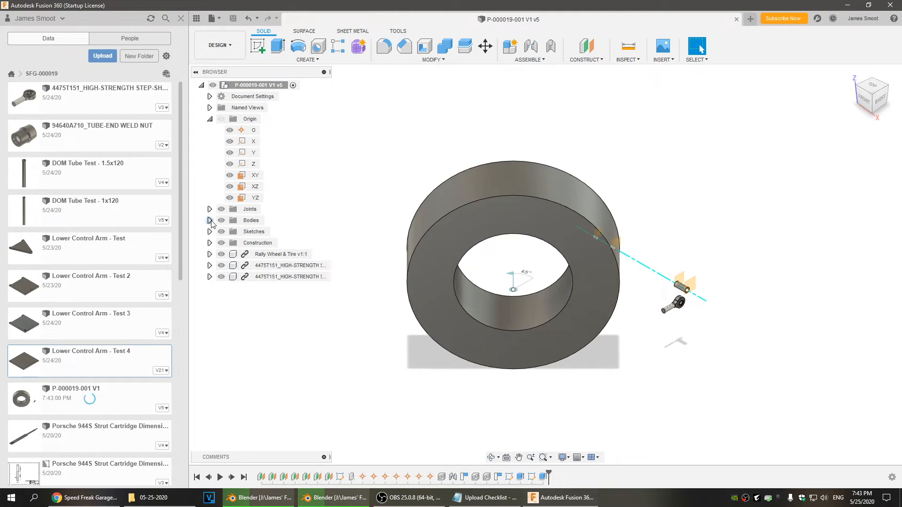
left_click(210, 220)
right_click(259, 235)
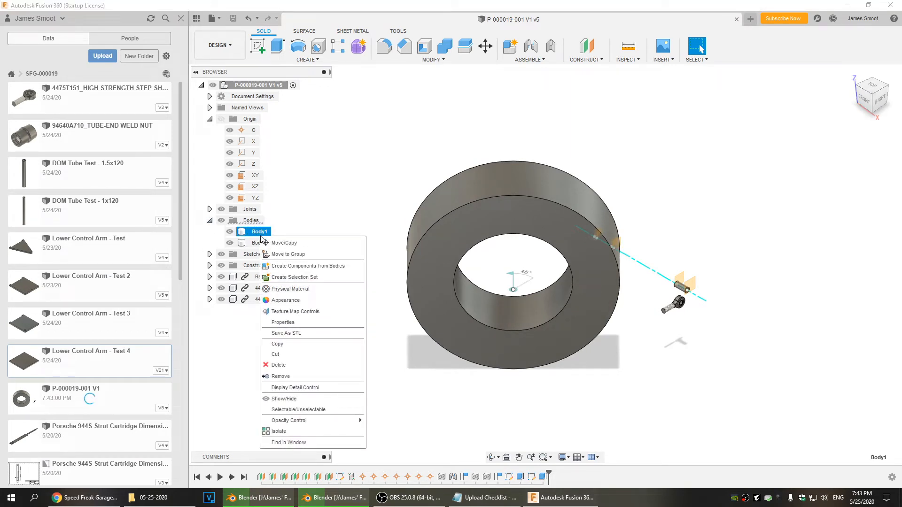
left_click(291, 266)
left_click(258, 232)
right_click(258, 233)
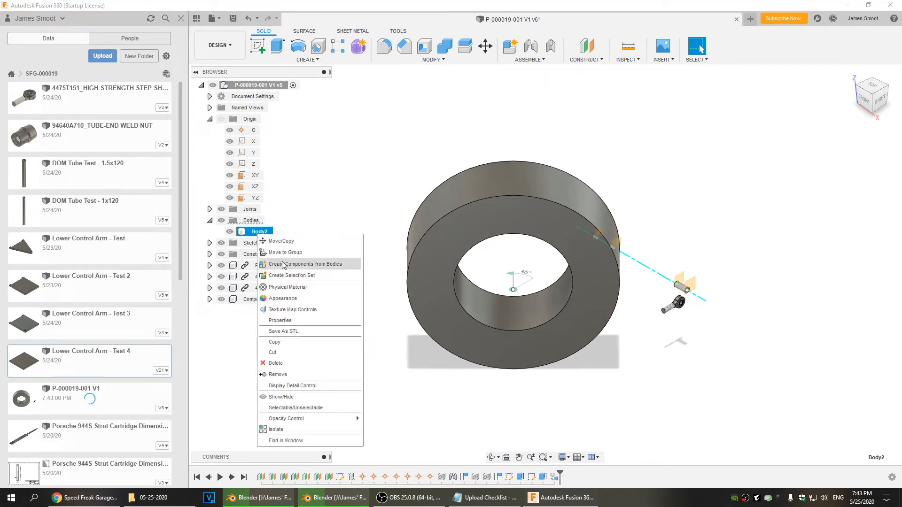
left_click(283, 265)
Fix the 45 mm sleeve component to the assembly origin with a rigid as-built joint
scroll(643, 306, "up", 5)
middle_click_drag(585, 312, 520, 285)
left_click(550, 45)
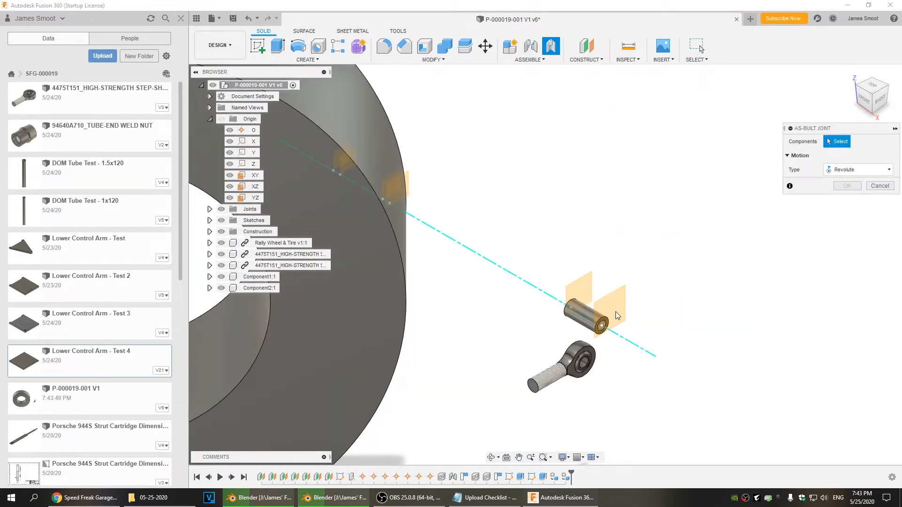
left_click(579, 314)
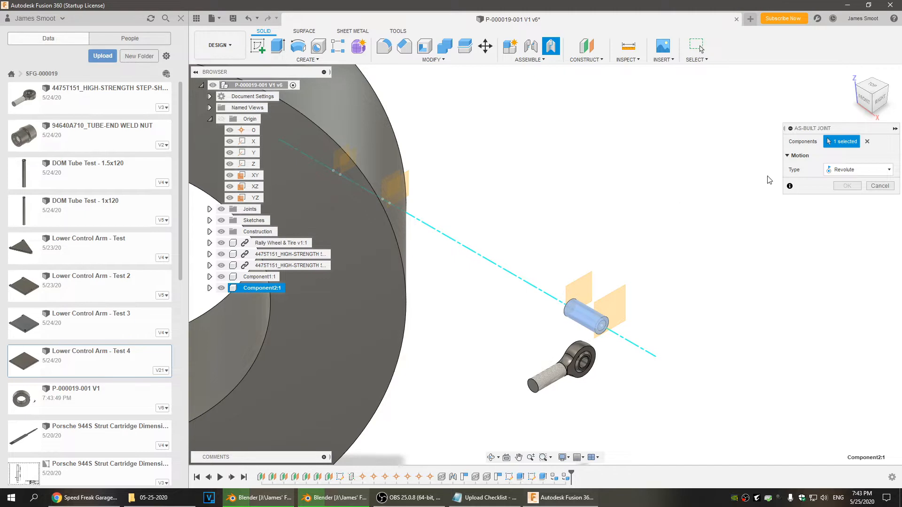
left_click(835, 171)
left_click(840, 183)
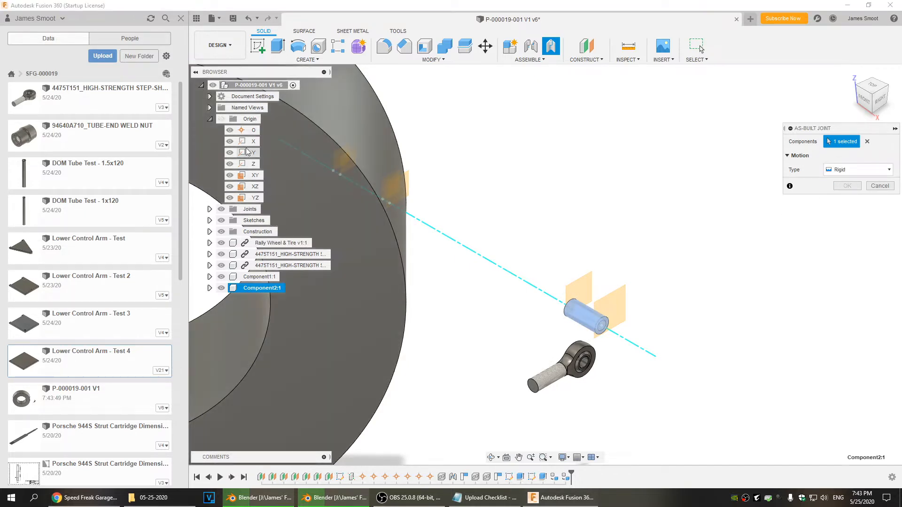
left_click(249, 133)
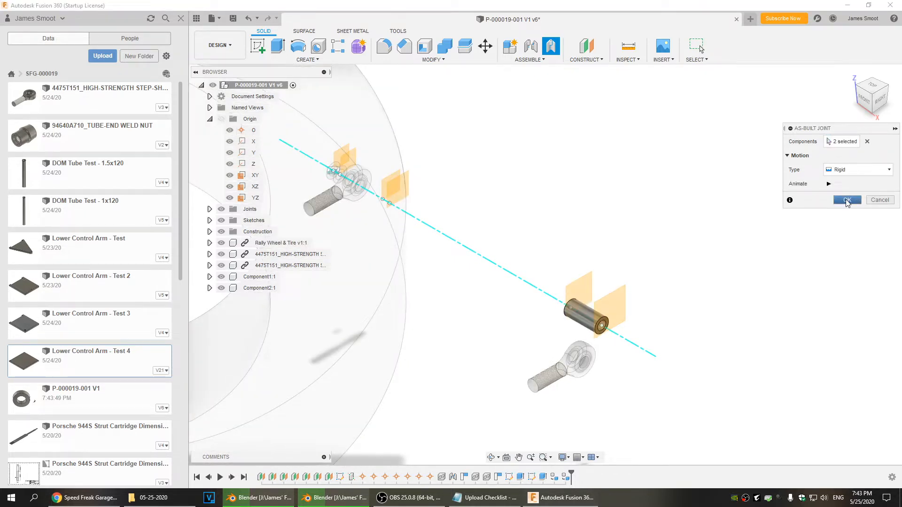
left_click(847, 200)
Fix the short ring component at the other rod end to the assembly origin with a rigid as-built joint
left_click(551, 50)
middle_click_drag(525, 236, 752, 300)
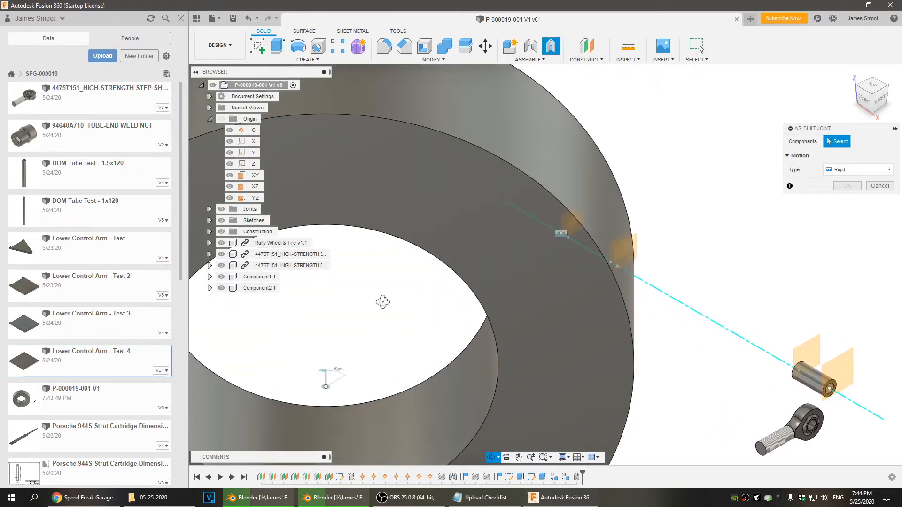
middle_click_drag(364, 302, 435, 303, "shift")
middle_click_drag(384, 324, 774, 305)
scroll(380, 351, "up", 8)
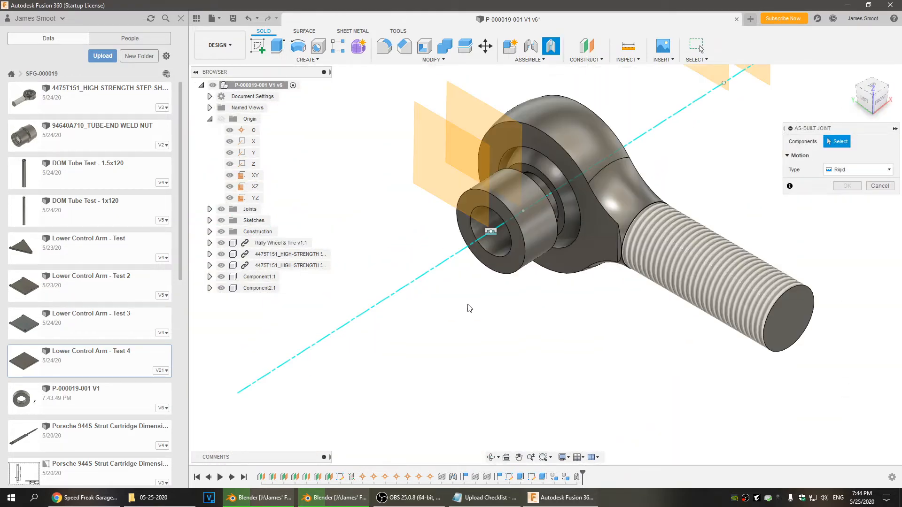
left_click(534, 249)
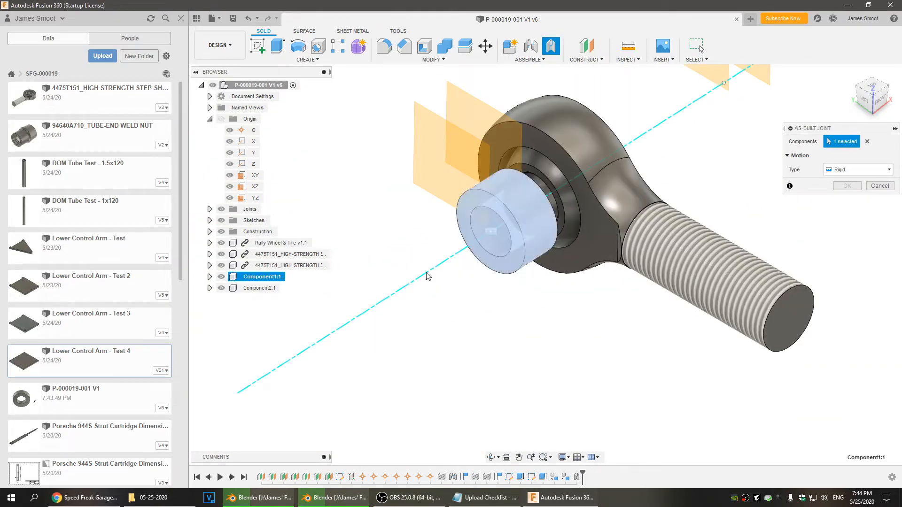
left_click(256, 132)
left_click(848, 201)
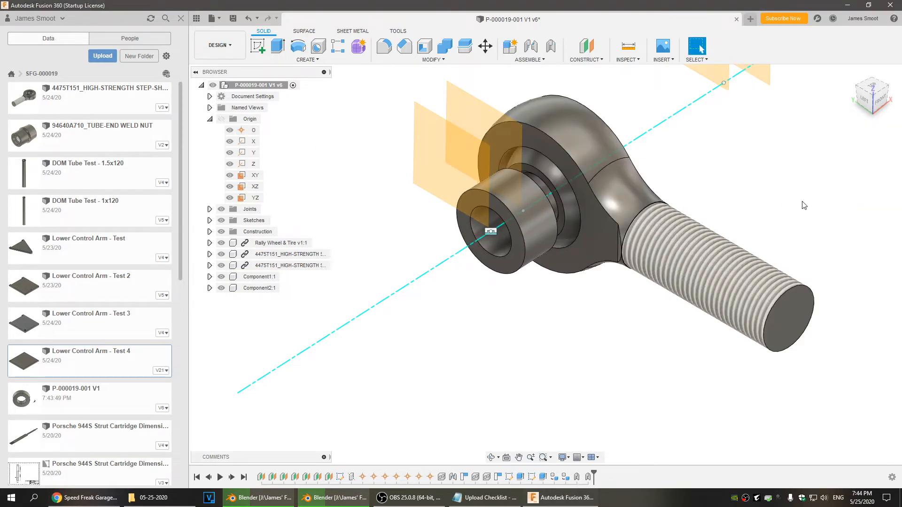
Set up a revolute joint snapping the first rod end's ball face to the short ring's adjacent end face
scroll(801, 204, "down", 4)
middle_click_drag(799, 204, 589, 234)
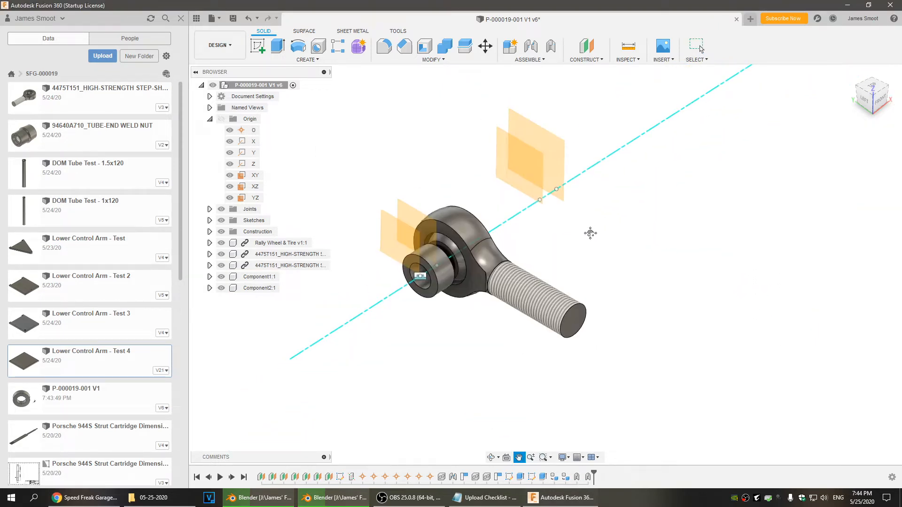
scroll(580, 243, "up", 5)
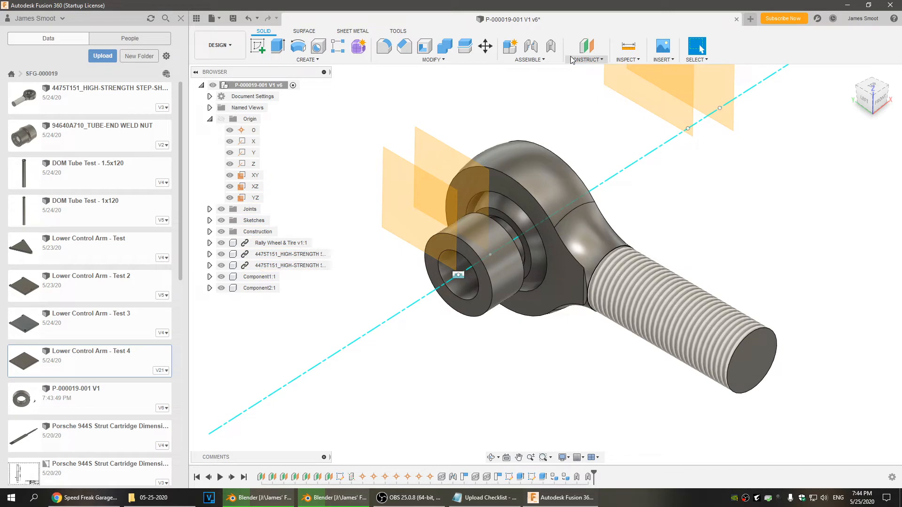
left_click(535, 47)
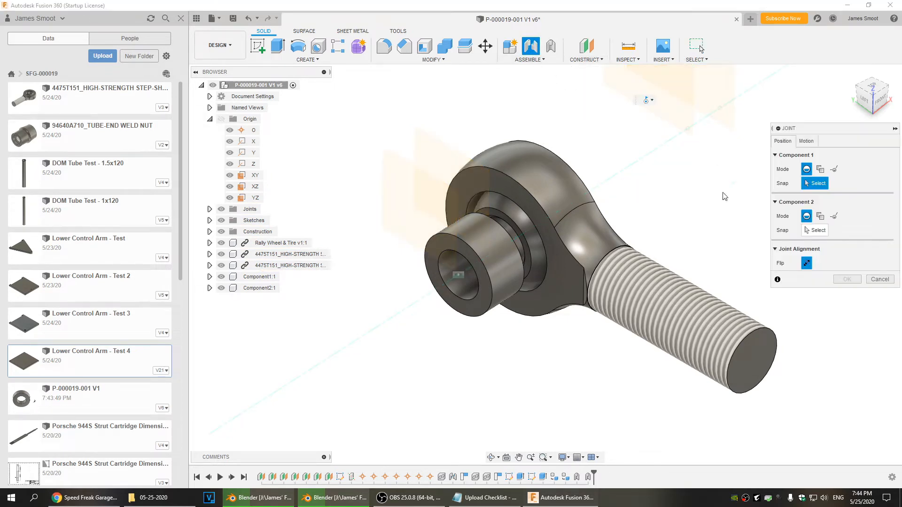
left_click(806, 141)
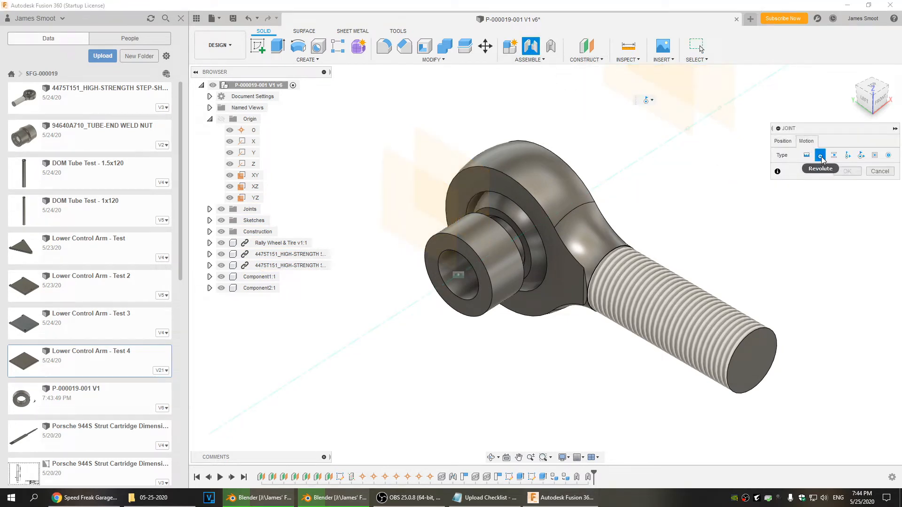
left_click(780, 140)
scroll(481, 257, "up", 5)
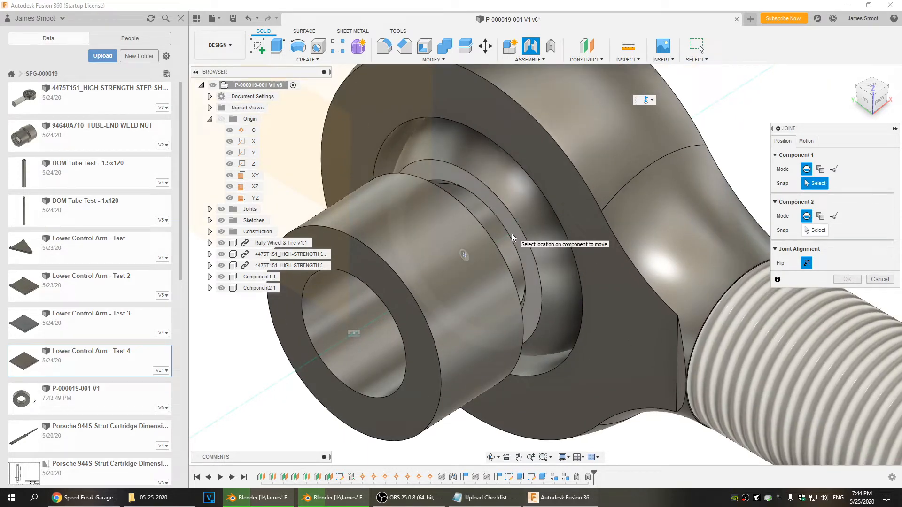
left_click(512, 234)
middle_click_drag(674, 266, 533, 178, "shift")
left_click(535, 175)
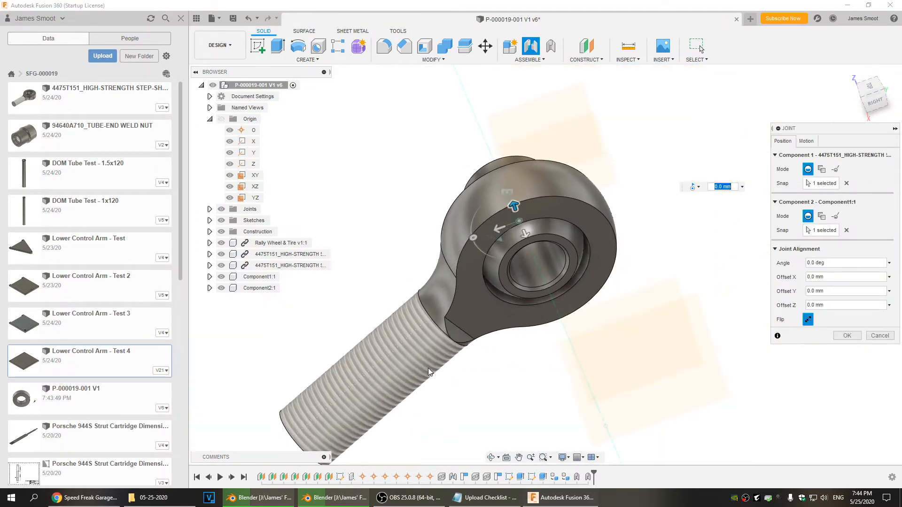
Check the rod end's alignment with the short ring from several sides and accept the joint with zero angle and offsets
middle_click_drag(428, 368, 515, 333, "shift")
scroll(465, 303, "down", 3)
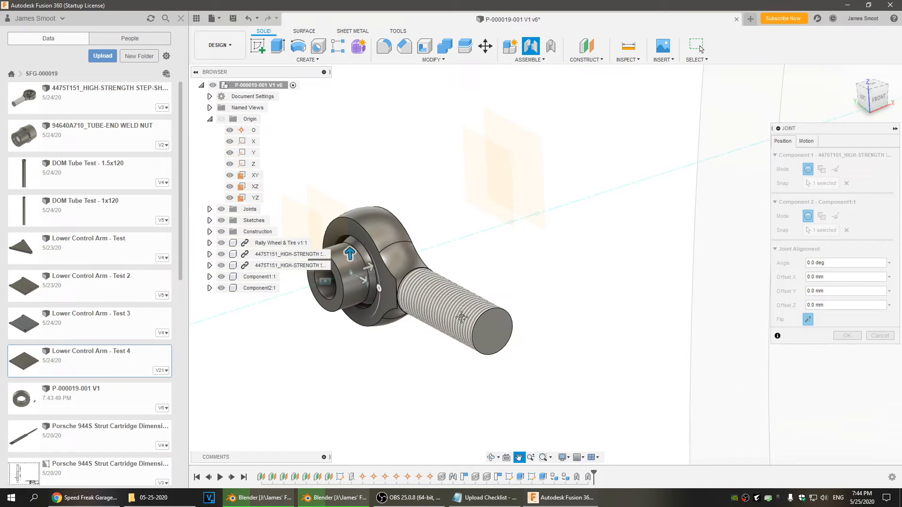
middle_click_drag(362, 278, 465, 264)
mouse_move(533, 377)
middle_mouse_down("shift")
mouse_move(503, 376)
mouse_move(498, 394)
mouse_move(499, 380)
mouse_move(539, 380)
middle_mouse_up("shift")
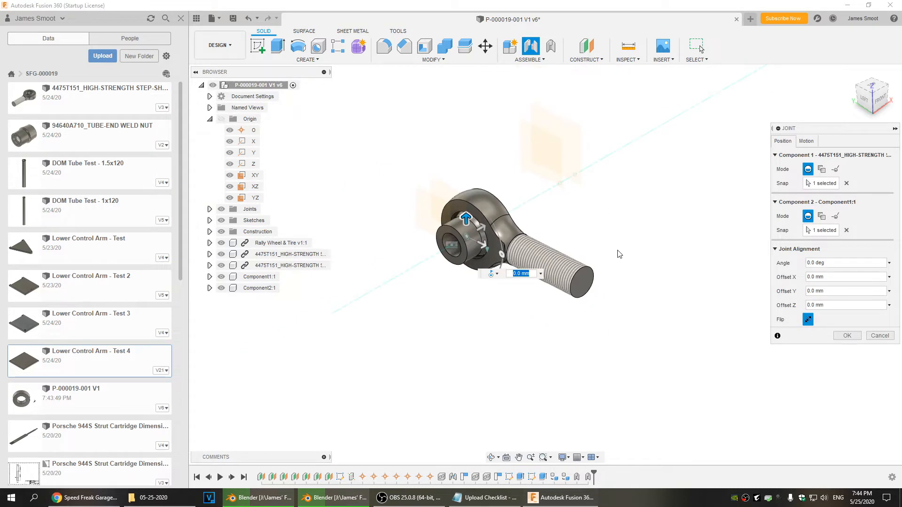
left_click(872, 84)
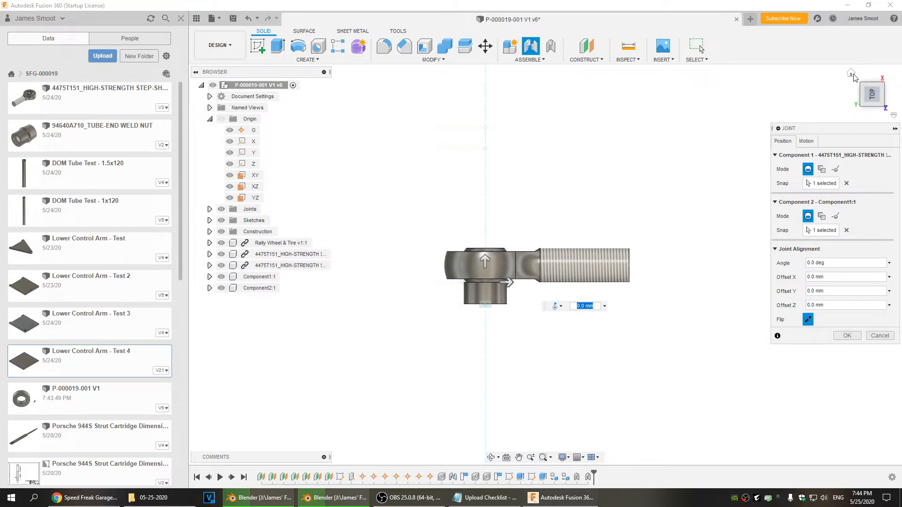
left_click(852, 74)
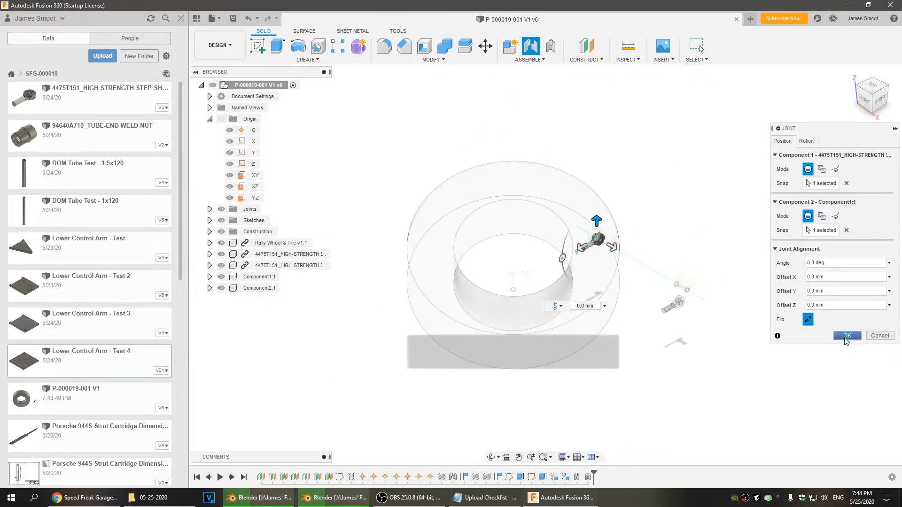
left_click(846, 335)
Joint the second rod end's ball face to the facing end of the 45 mm sleeve with zero angle and offsets
middle_click_drag(700, 356, 580, 300, "shift")
scroll(526, 227, "up", 5)
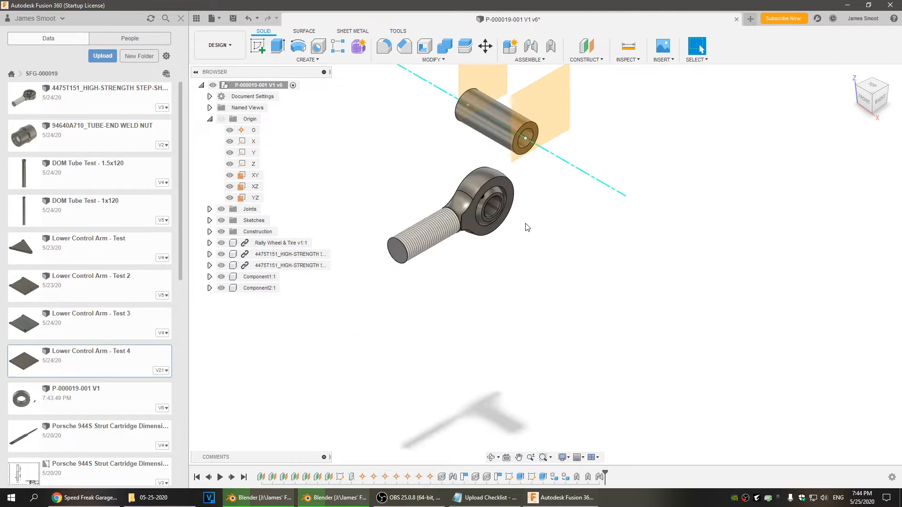
scroll(527, 227, "up", 1)
left_click(532, 47)
scroll(491, 199, "up", 4)
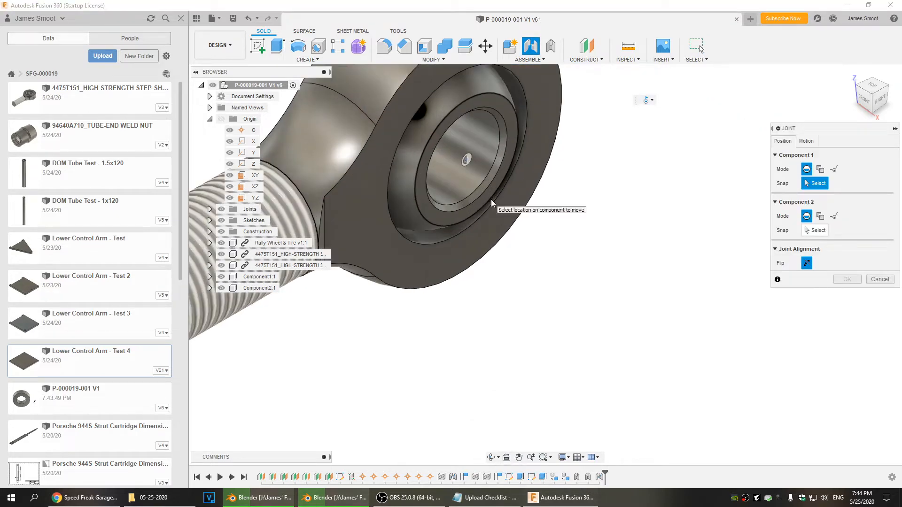
left_click(491, 188)
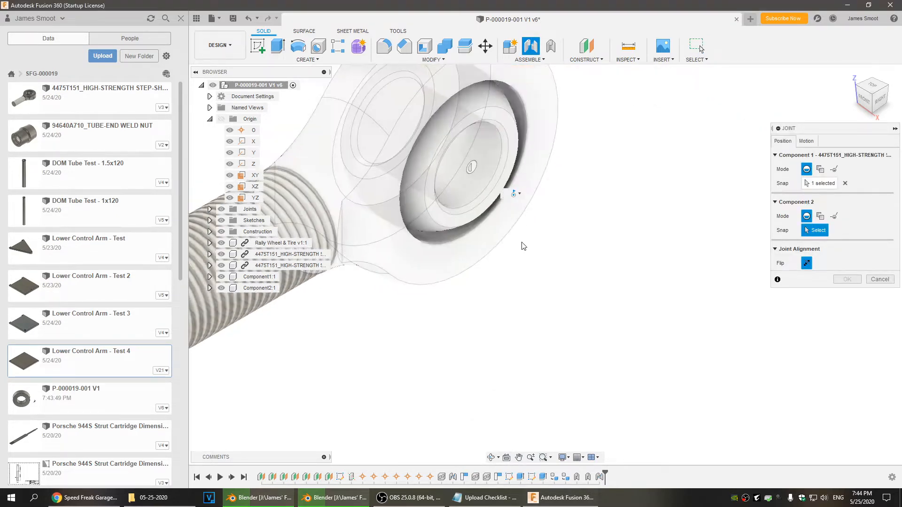
middle_click_drag(419, 267, 512, 261, "shift")
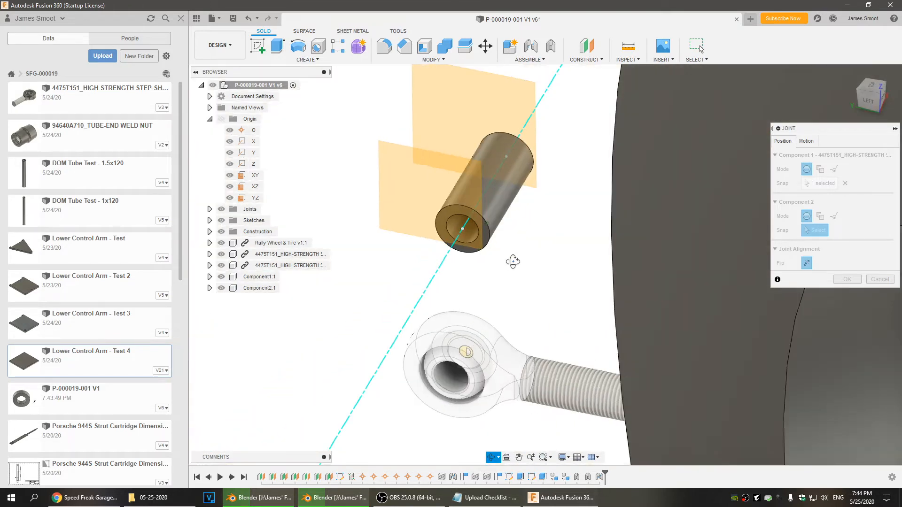
scroll(483, 239, "up", 2)
left_click(487, 244)
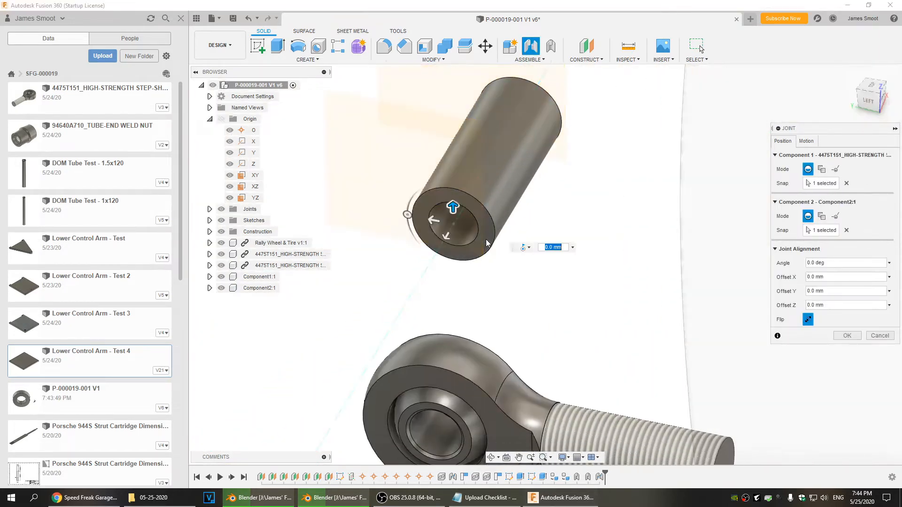
left_click(847, 335)
middle_click_drag(560, 345, 500, 341)
middle_click_drag(553, 368, 463, 367, "shift")
scroll(465, 367, "down", 3)
scroll(523, 343, "down", 6)
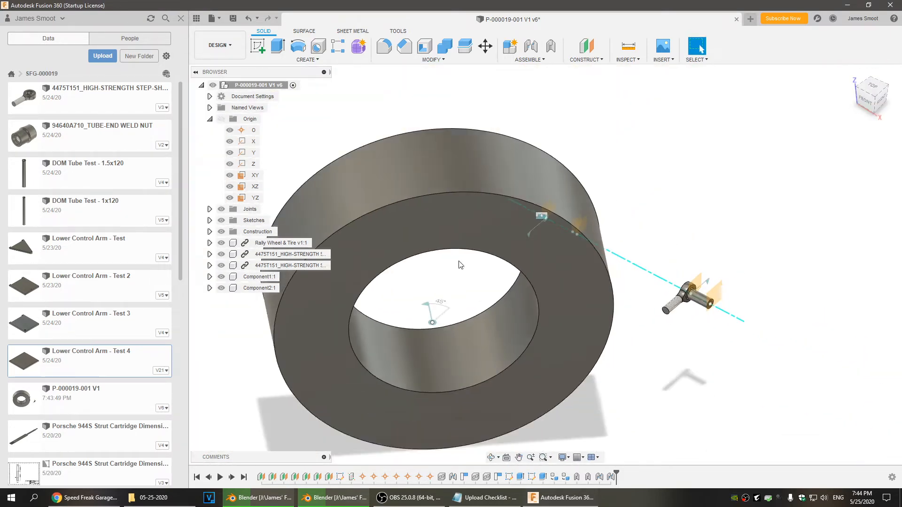
Hide the Rally Wheel & Tire component and save the design
middle_click_drag(332, 376, 306, 370, "shift")
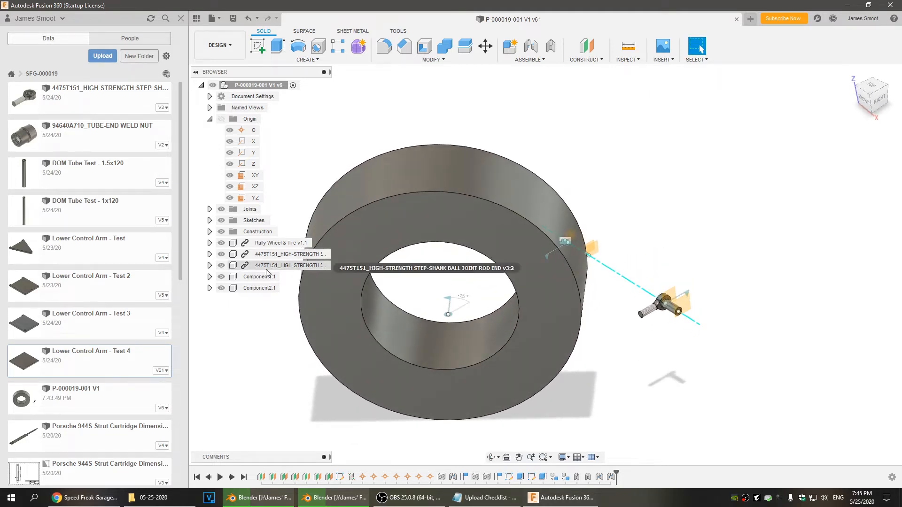
left_click(222, 243)
scroll(538, 318, "up", 5)
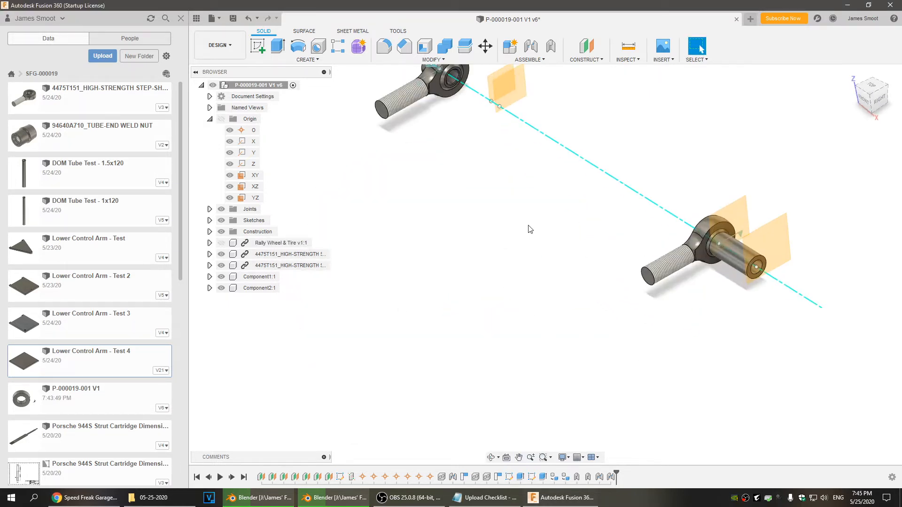
left_click(232, 19)
left_click(452, 259)
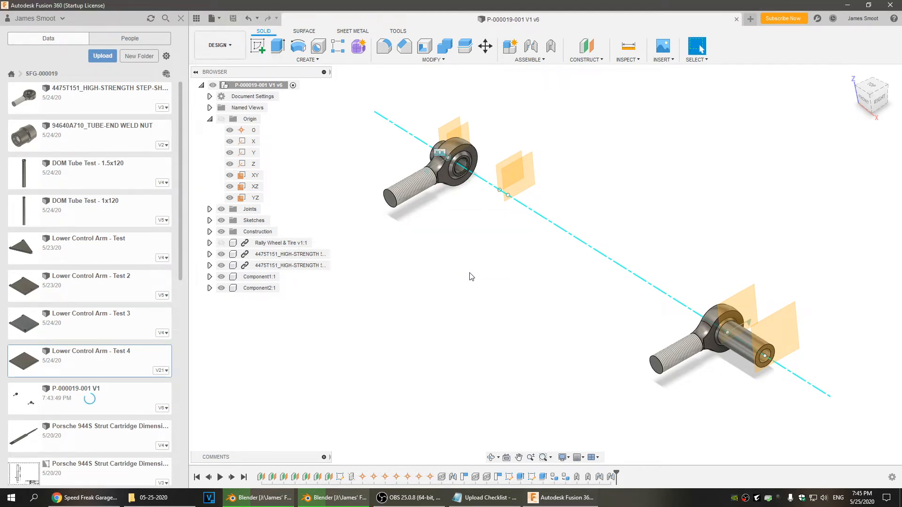
Insert the 94640A710 tube-end weld nut into the assembly and move it -110 mm in Y, clear of the first rod end
middle_click_drag(519, 322, 562, 348, "shift")
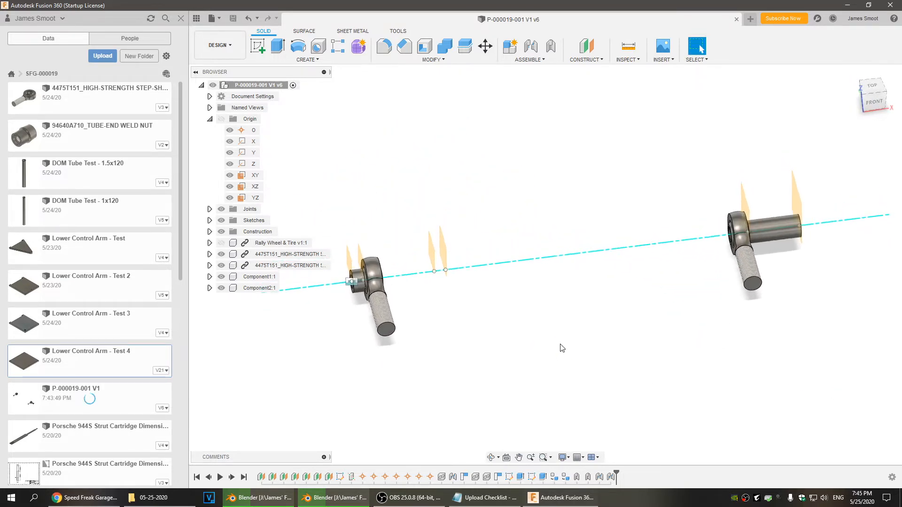
middle_click_drag(555, 342, 655, 318)
scroll(525, 277, "up", 5)
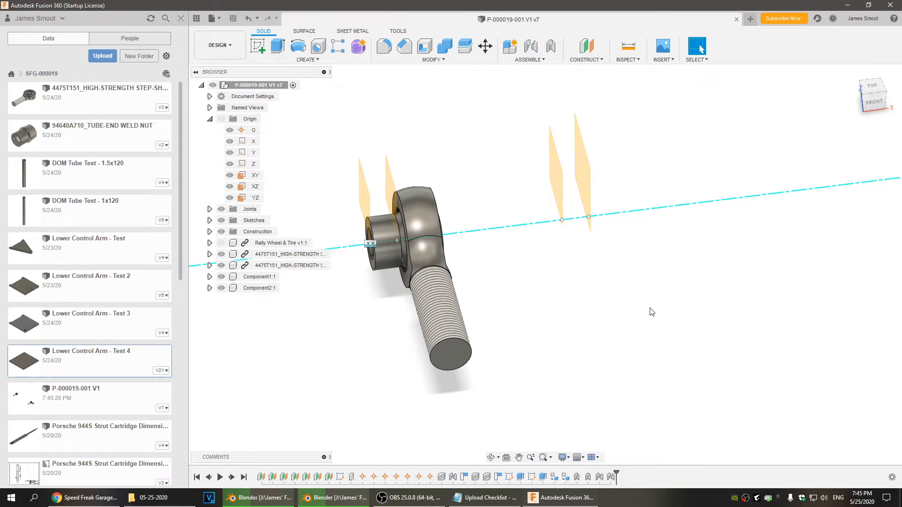
scroll(618, 312, "down", 5)
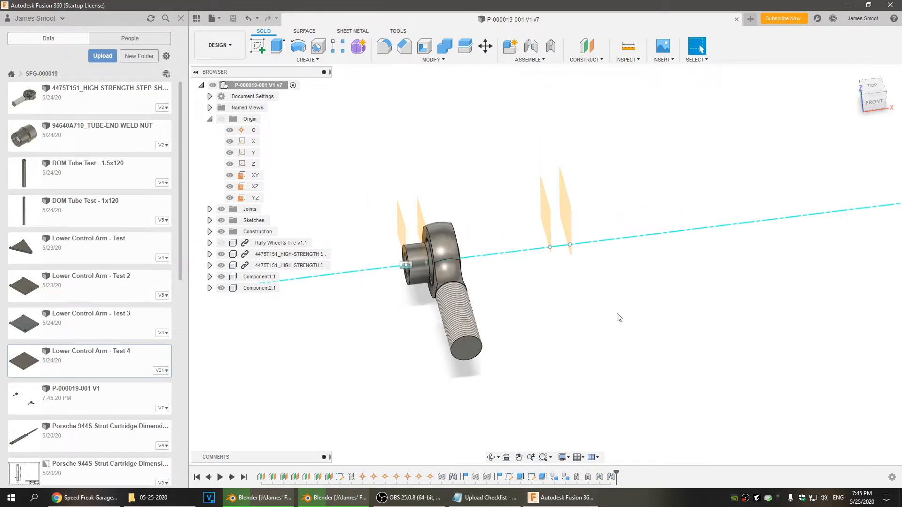
middle_click_drag(690, 337, 559, 329)
left_click_drag(80, 146, 446, 248)
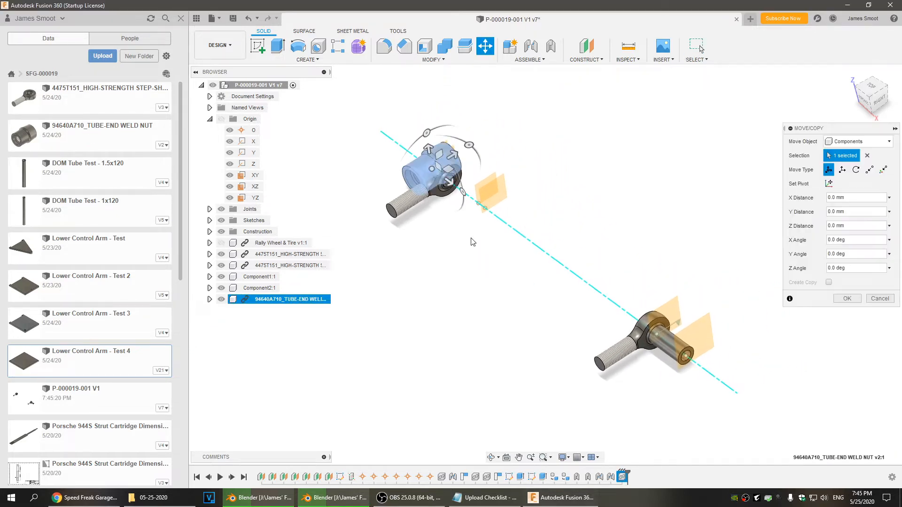
left_click_drag(430, 173, 389, 232)
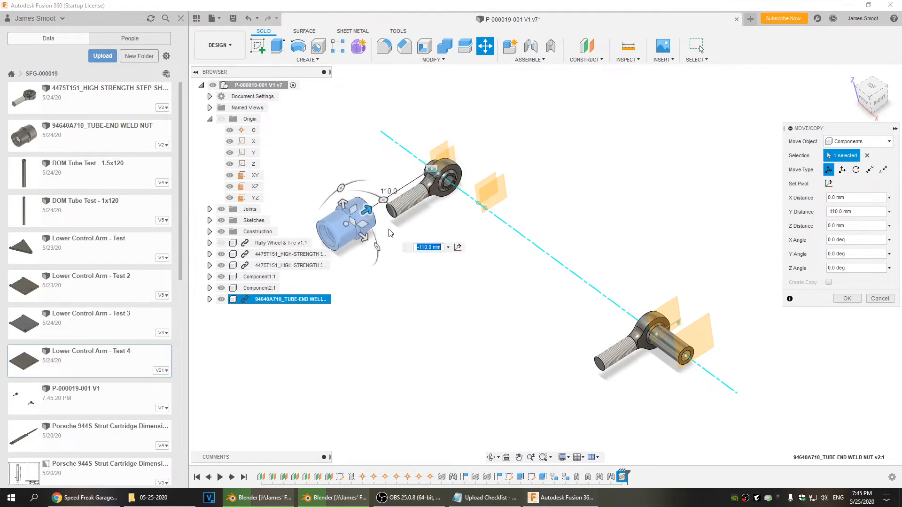
left_click(847, 298)
Insert a second 94640A710 tube-end weld nut and move it into the free space near the second rod end
left_click_drag(80, 140, 440, 291)
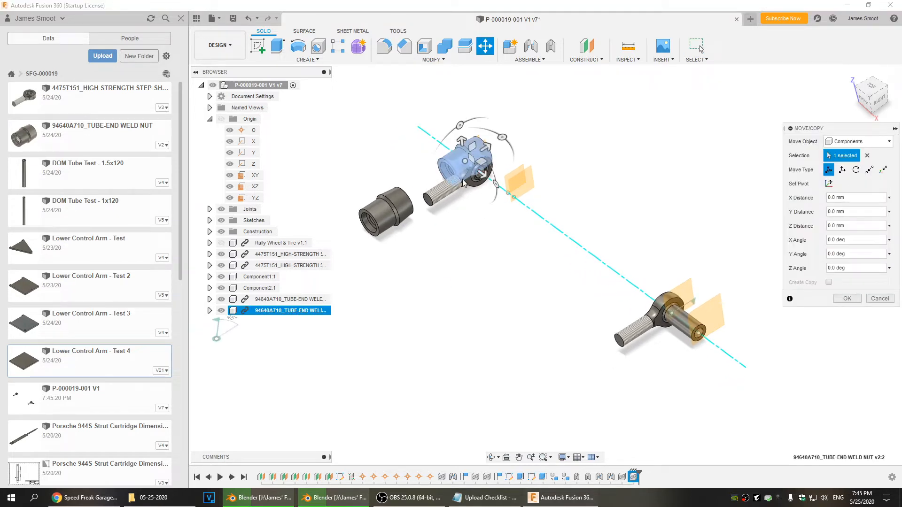
left_click_drag(482, 174, 522, 283)
left_click(847, 300)
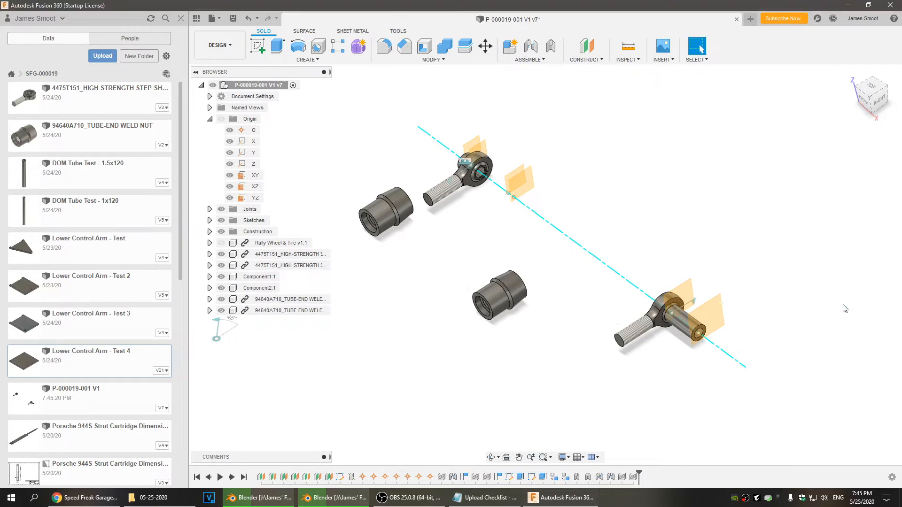
Save the design with both weld nuts placed
scroll(426, 318, "up", 2)
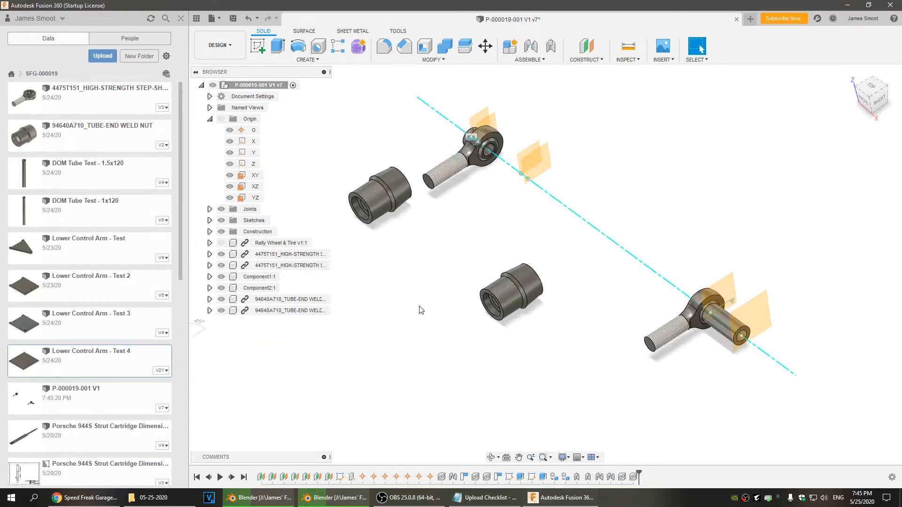
middle_click_drag(421, 310, 407, 327)
scroll(482, 350, "up", 3)
left_click(232, 18)
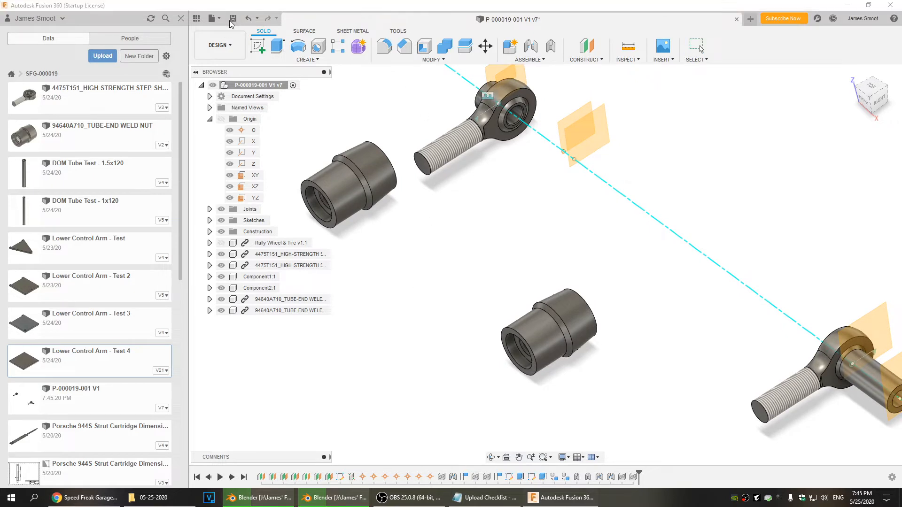
left_click(449, 258)
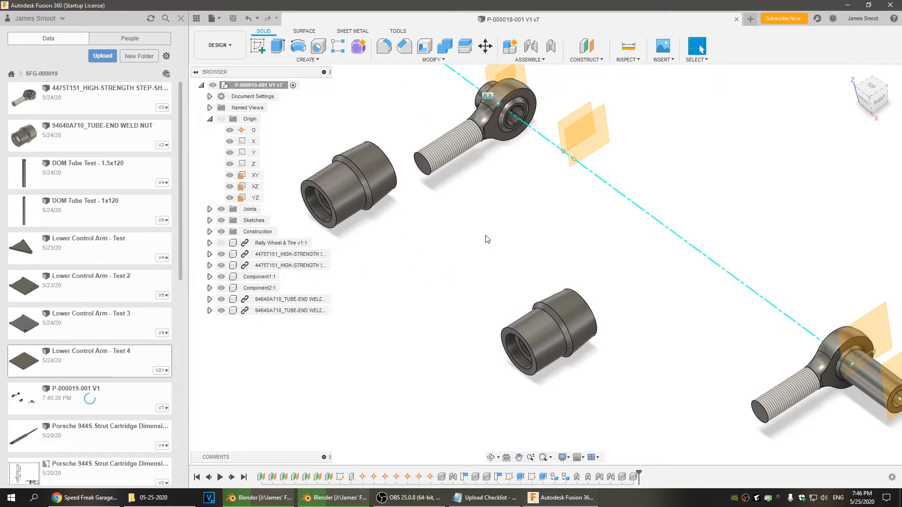
Set up a rigid joint with its first snap centred on the threaded end face of the weld nut nearest the second rod end
left_click(533, 46)
left_click(805, 141)
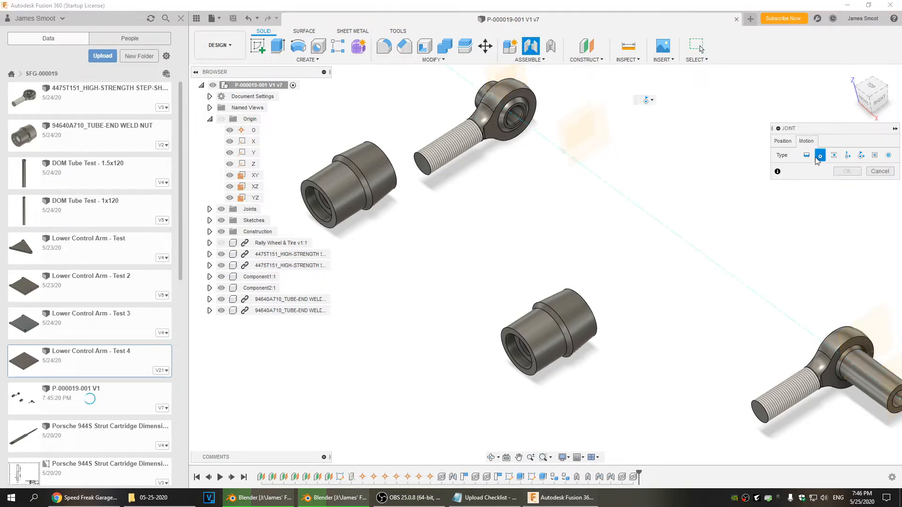
left_click(783, 142)
middle_click_drag(657, 332, 585, 324, "shift")
scroll(599, 333, "up", 3)
scroll(599, 334, "up", 2)
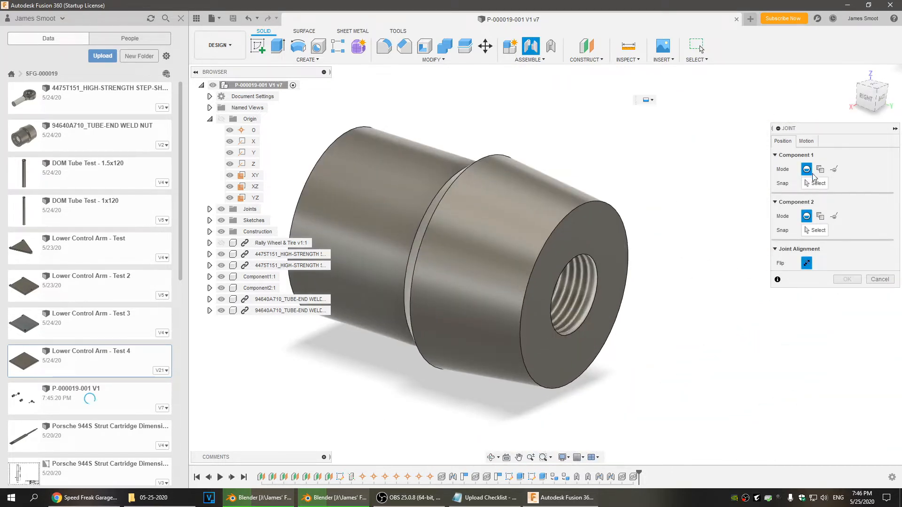
left_click(584, 343)
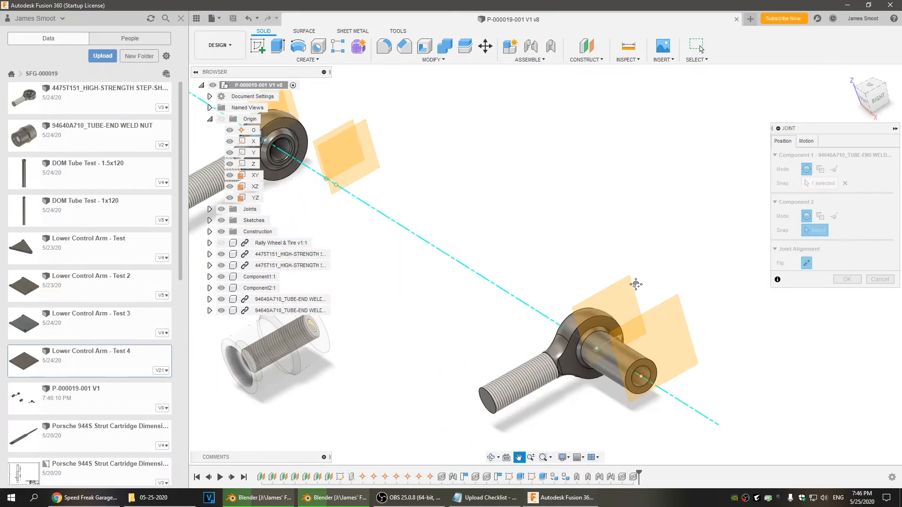
Snap the weld nut to the shoulder end of the second rod end's threaded shank and accept the joint at 90 deg with zero offsets
scroll(582, 352, "up", 5)
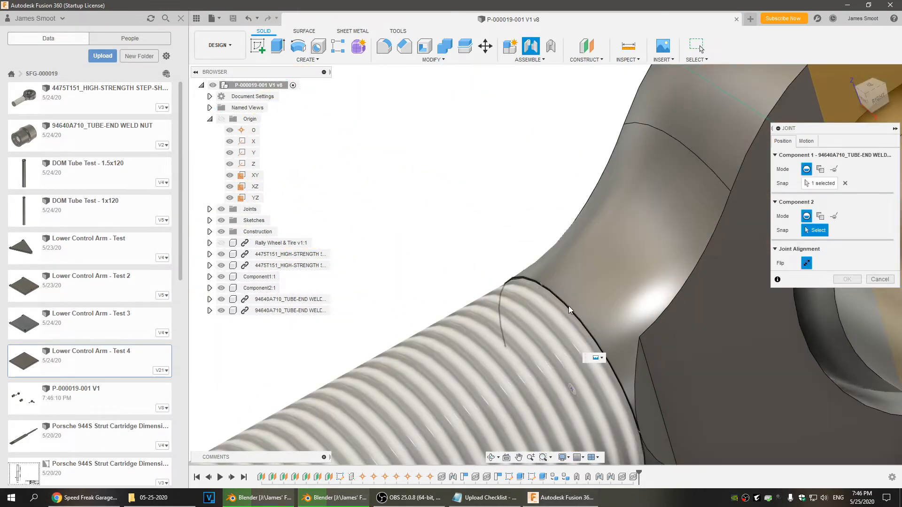
scroll(568, 311, "up", 5)
scroll(564, 310, "down", 3)
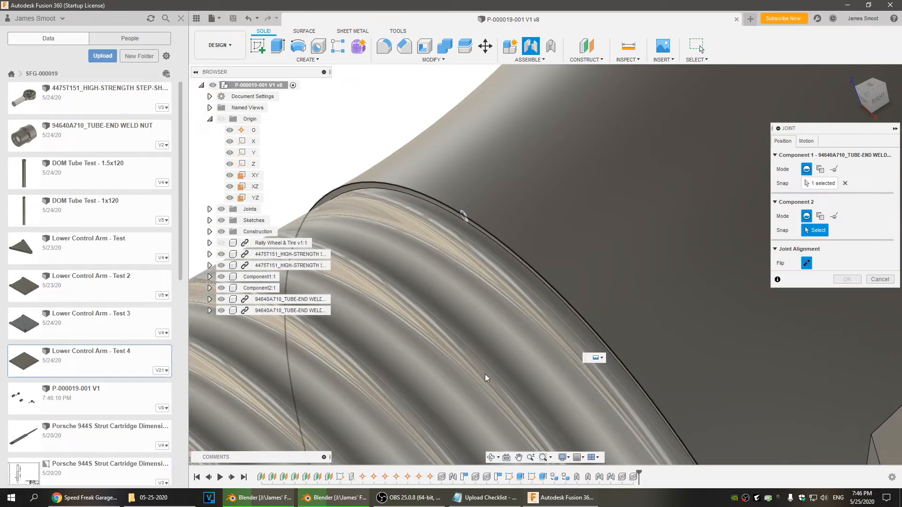
scroll(473, 427, "down", 5)
middle_click_drag(473, 419, 485, 153)
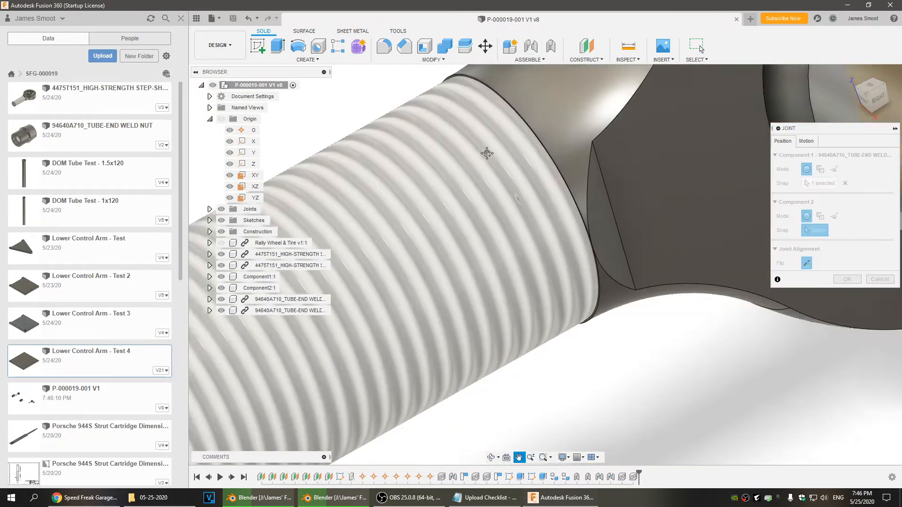
scroll(486, 153, "down", 2)
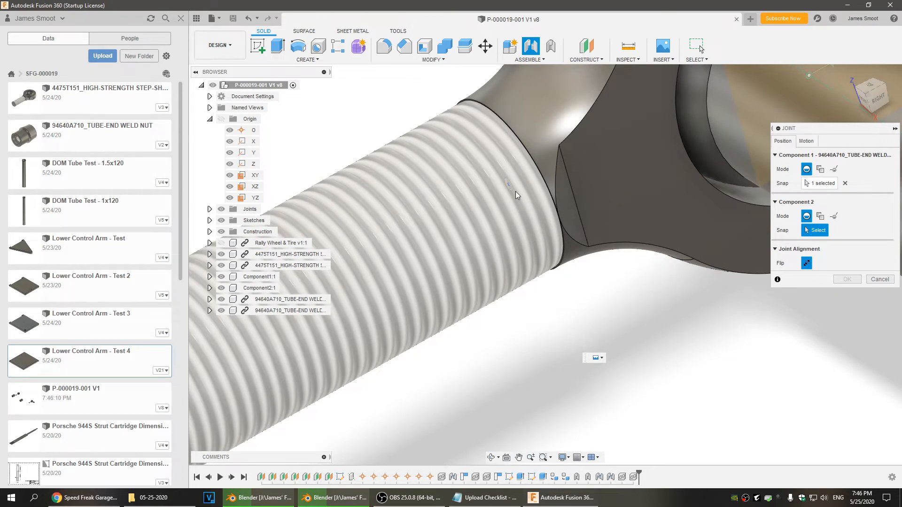
left_click(517, 205)
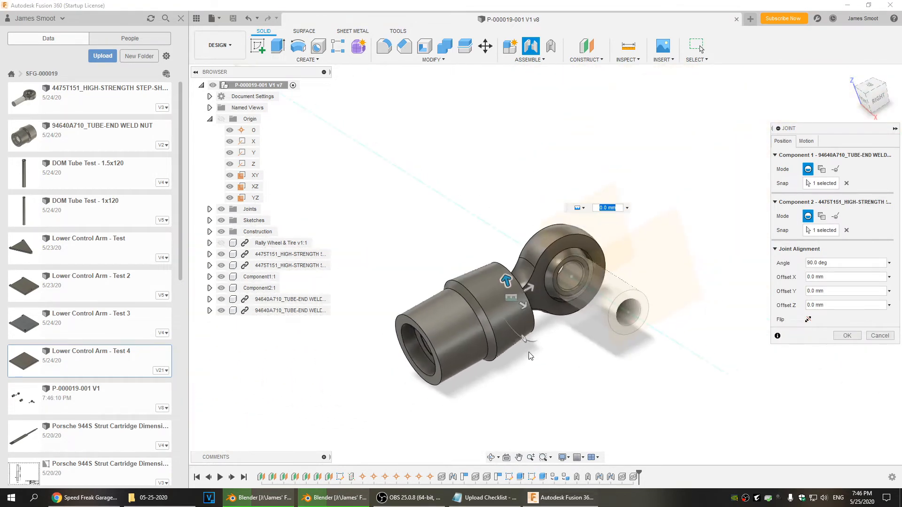
left_click(847, 335)
Rigidly joint the remaining weld nut's threaded end face to the shoulder end of the first rod end's shank at 90 deg with zero offsets
scroll(624, 257, "down", 3)
middle_click_drag(625, 257, 792, 334)
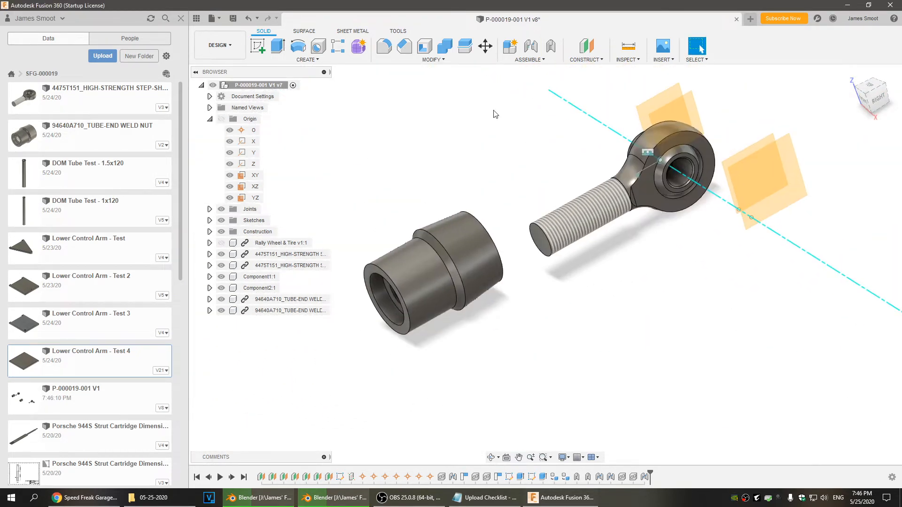
left_click(530, 46)
scroll(506, 247, "up", 3)
middle_click_drag(587, 311, 539, 322, "shift")
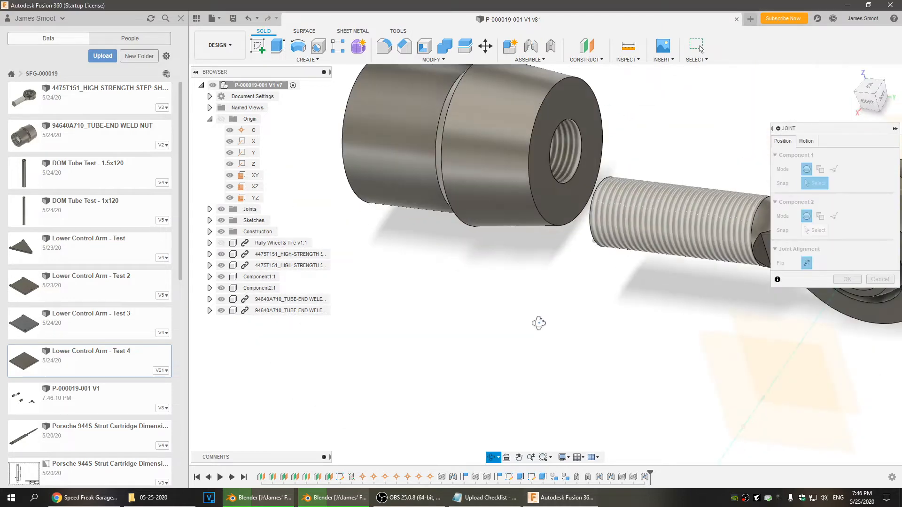
left_click(554, 206)
middle_click_drag(610, 363, 656, 348, "shift")
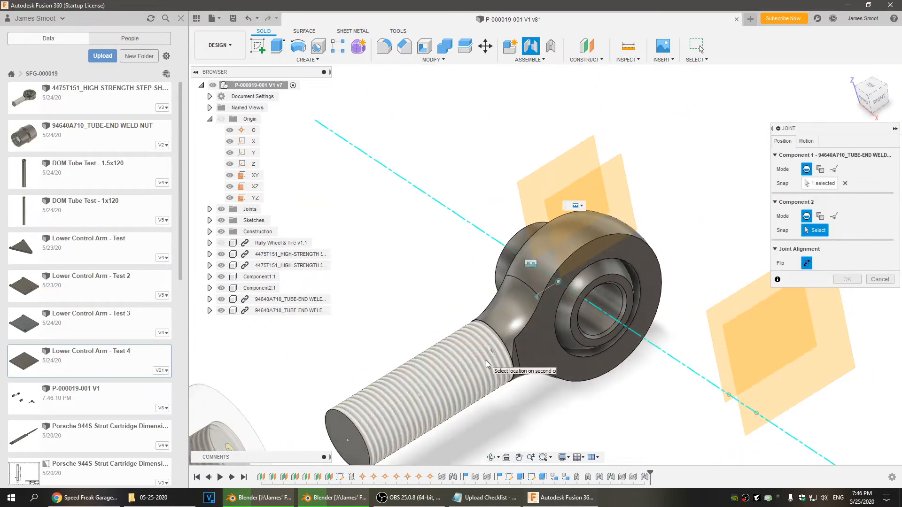
left_click(488, 366)
scroll(645, 409, "down", 2)
middle_click_drag(645, 409, 526, 229)
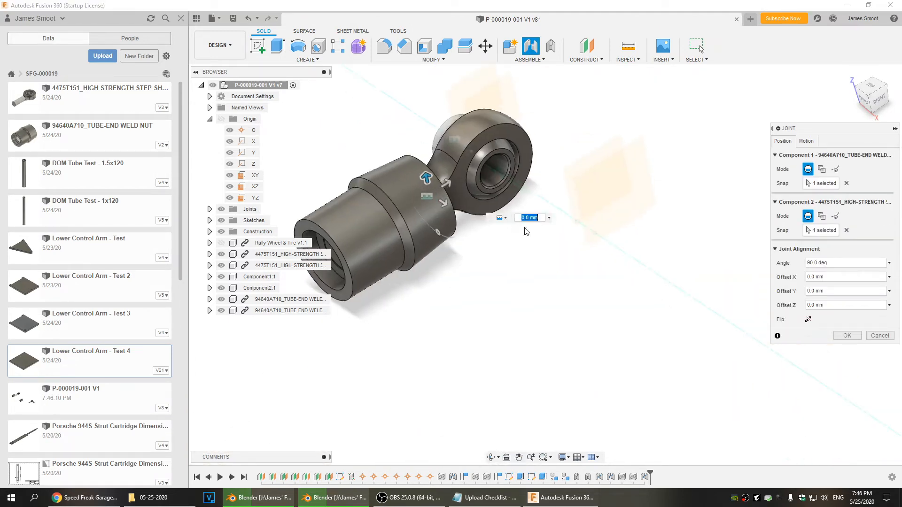
scroll(540, 230, "down", 2)
left_click(842, 335)
scroll(695, 332, "down", 2)
middle_click_drag(690, 320, 553, 256)
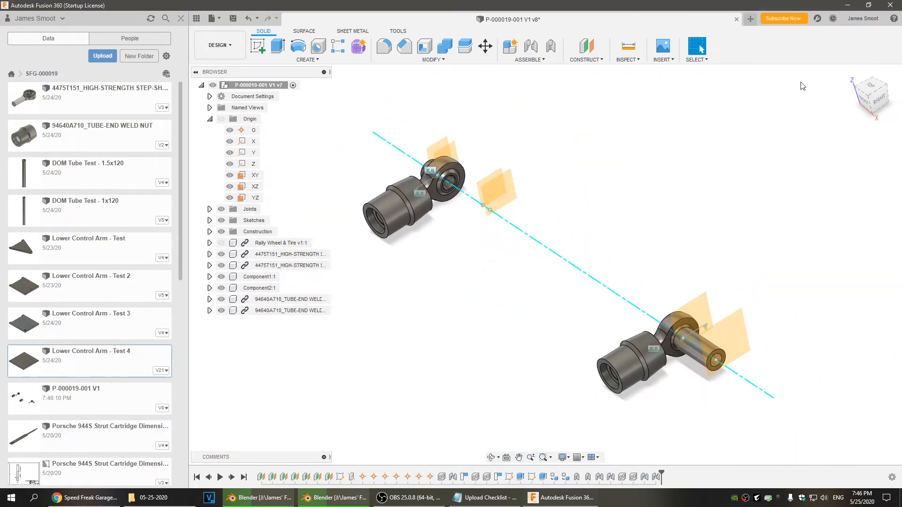
double_click(420, 191)
right_click(420, 191)
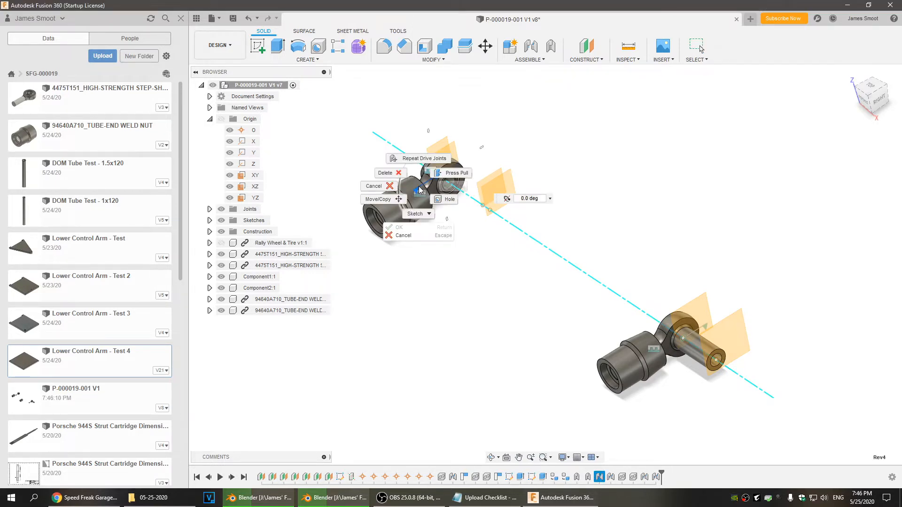
key("Escape")
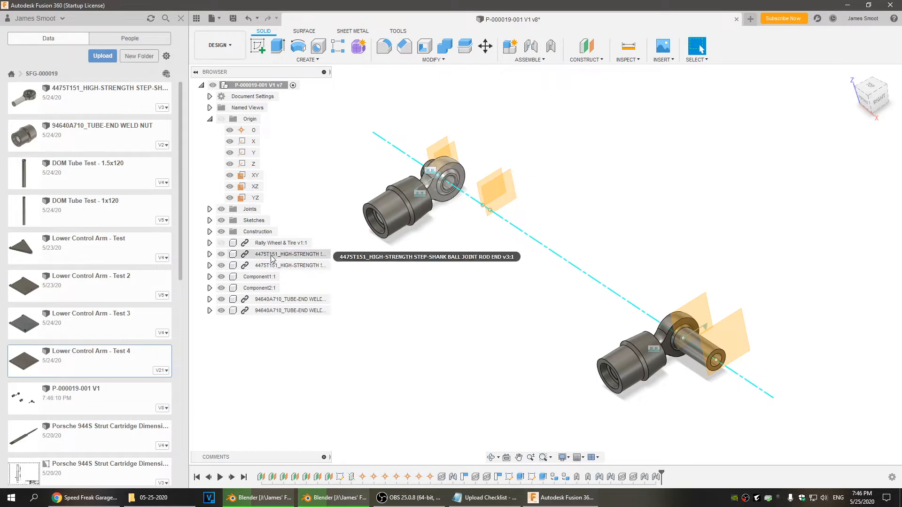
Limit the first rod end's revolute joint, Rev4, to a minimum and maximum rotation of 0 deg
left_click(209, 210)
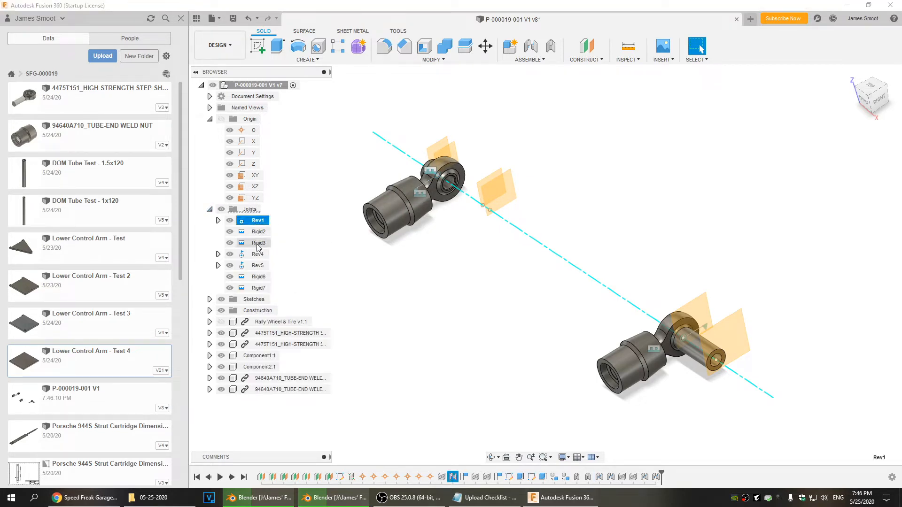
right_click(257, 254)
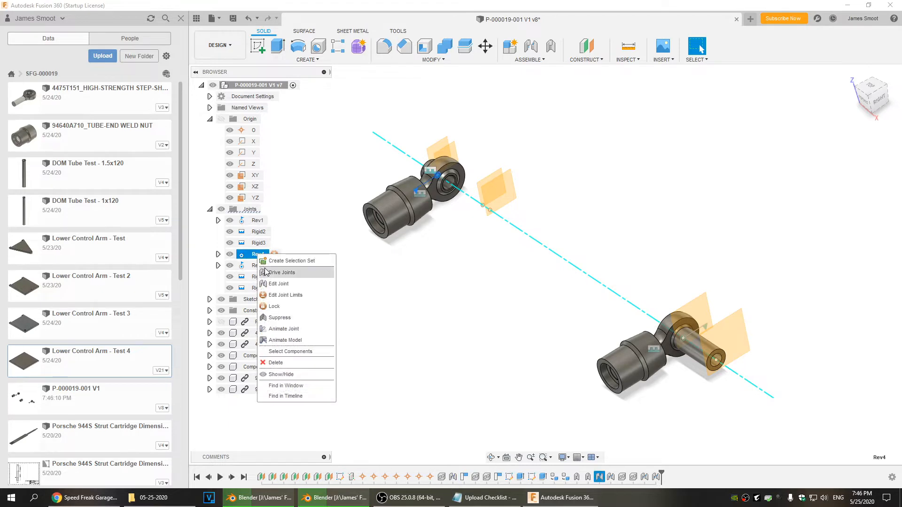
left_click(286, 295)
left_click(821, 155)
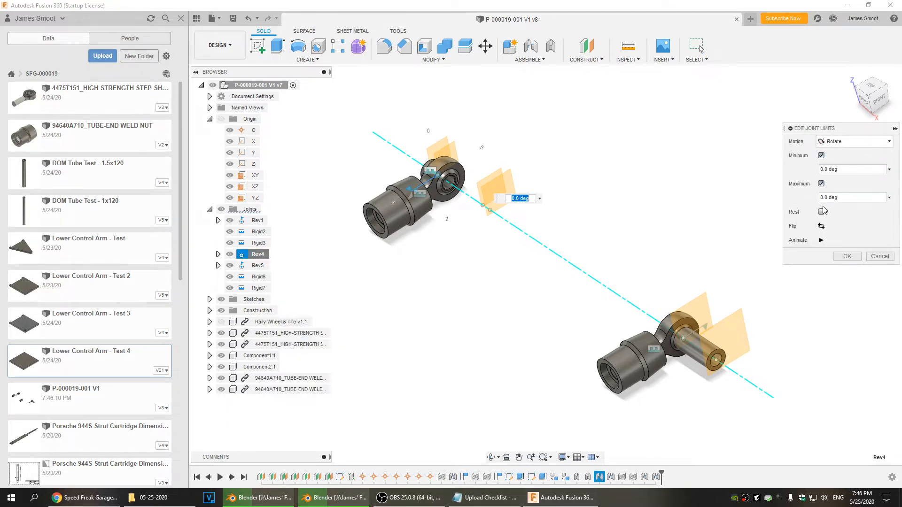
left_click(847, 256)
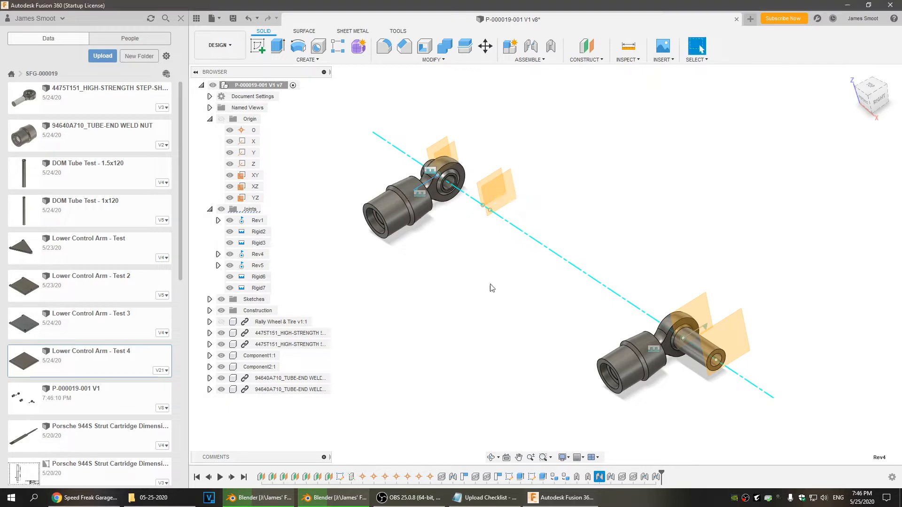
Limit the second rod end's revolute joint, Rev5, to a minimum and maximum rotation of 0 deg
right_click(262, 265)
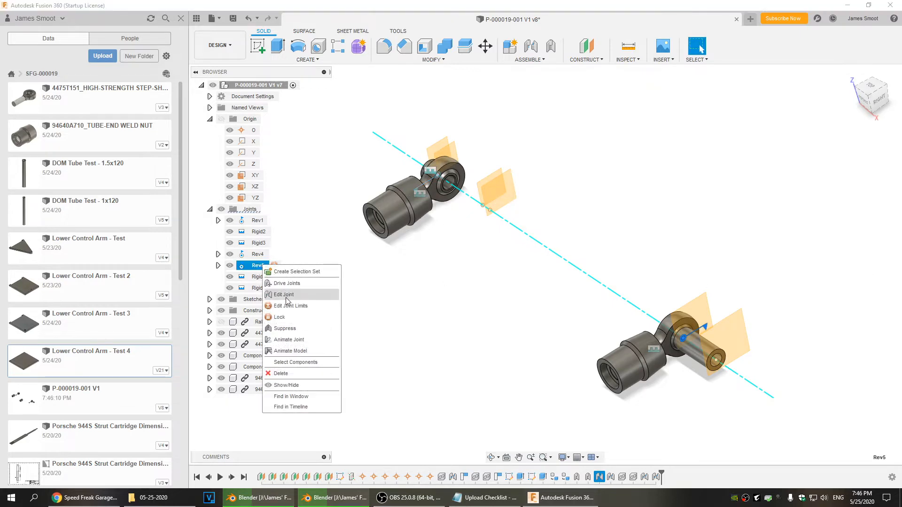
left_click(285, 295)
left_click(821, 155)
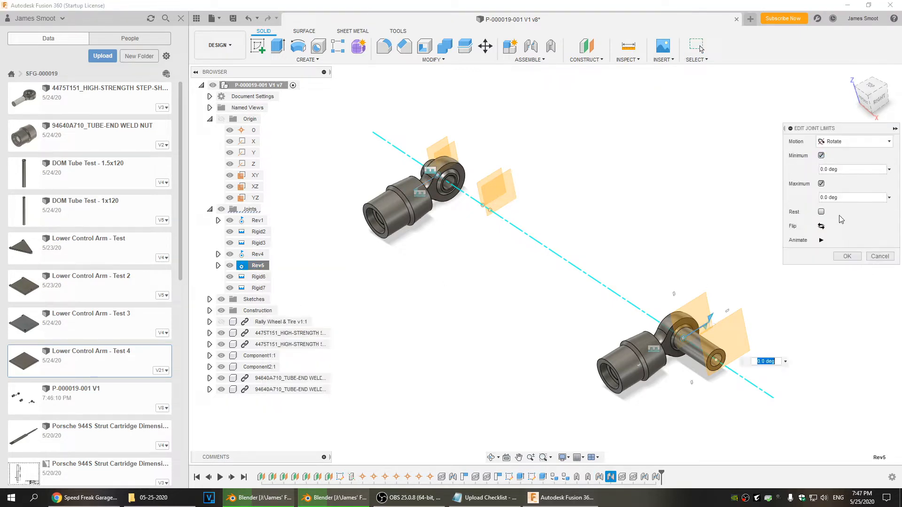
left_click(847, 256)
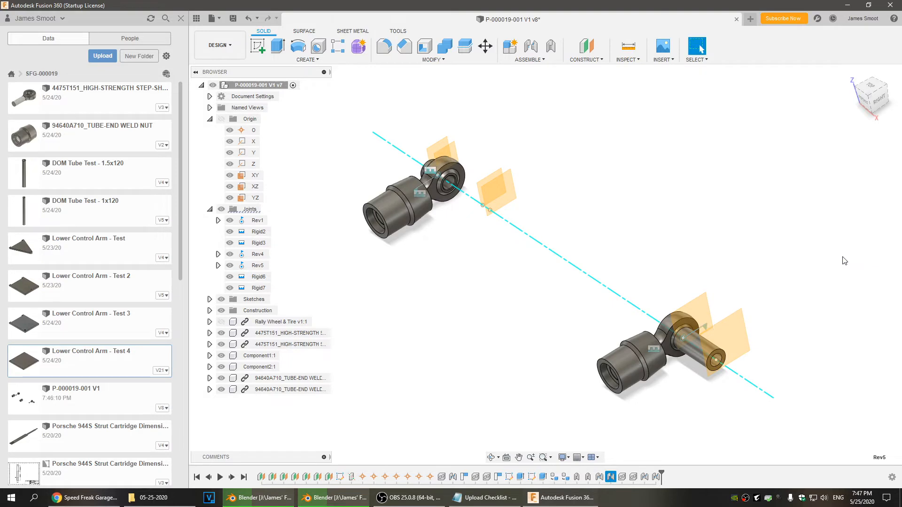
Collapse the joints list, return to the home view and save the suspension layout as a new version
left_click(210, 209)
left_click(722, 159)
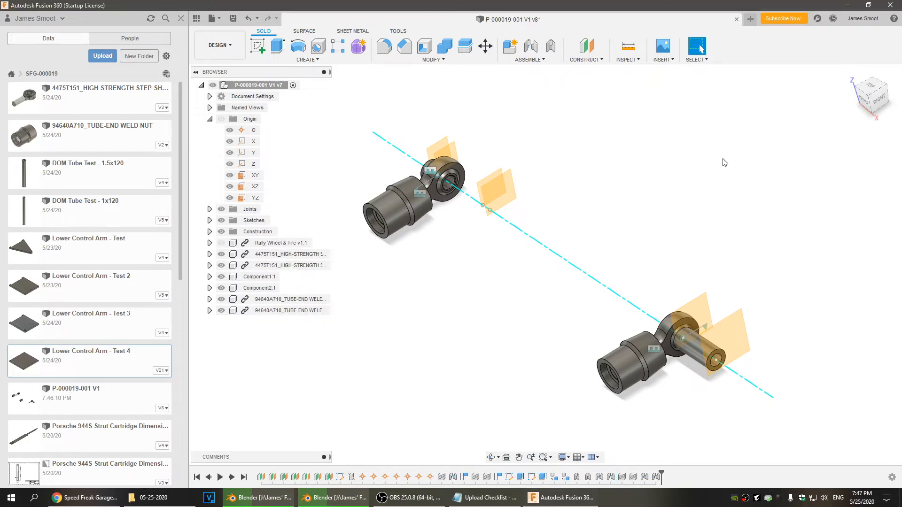
left_click(850, 74)
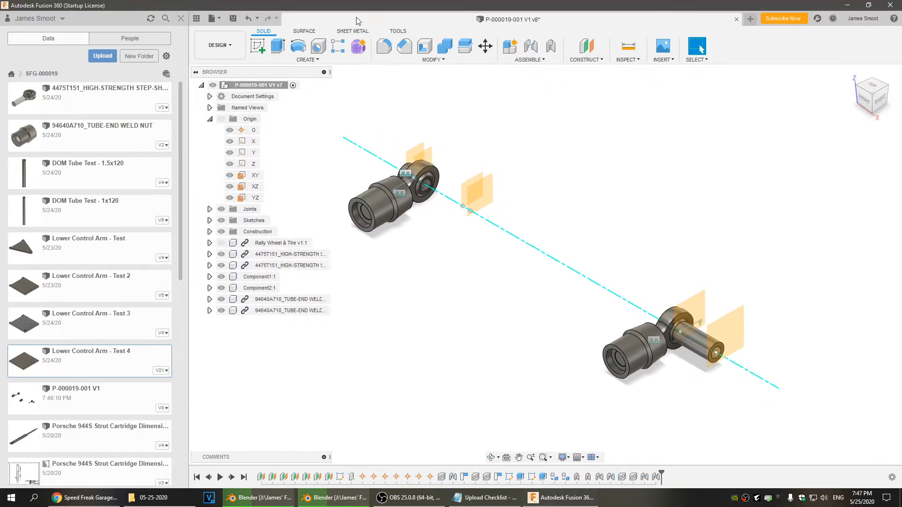
left_click(233, 18)
left_click(461, 263)
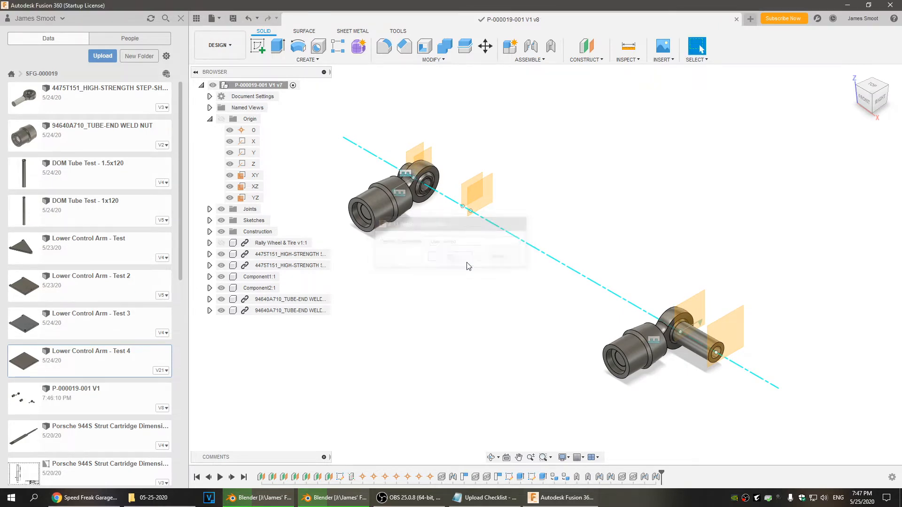
Examine the positions of both rod end and weld nut assemblies along the control arm axis in the home and top views
mouse_move(452, 321)
middle_mouse_down("shift")
mouse_move(487, 322)
mouse_move(445, 323)
middle_mouse_up("shift")
scroll(546, 360, "down", 2)
middle_click_drag(546, 360, 509, 324)
left_click(848, 76)
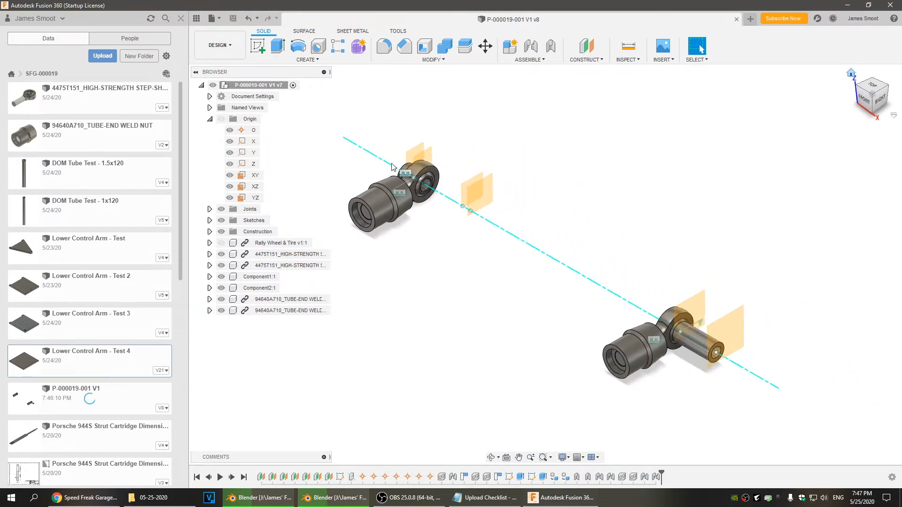
scroll(599, 273, "down", 3)
middle_click_drag(599, 274, 694, 227)
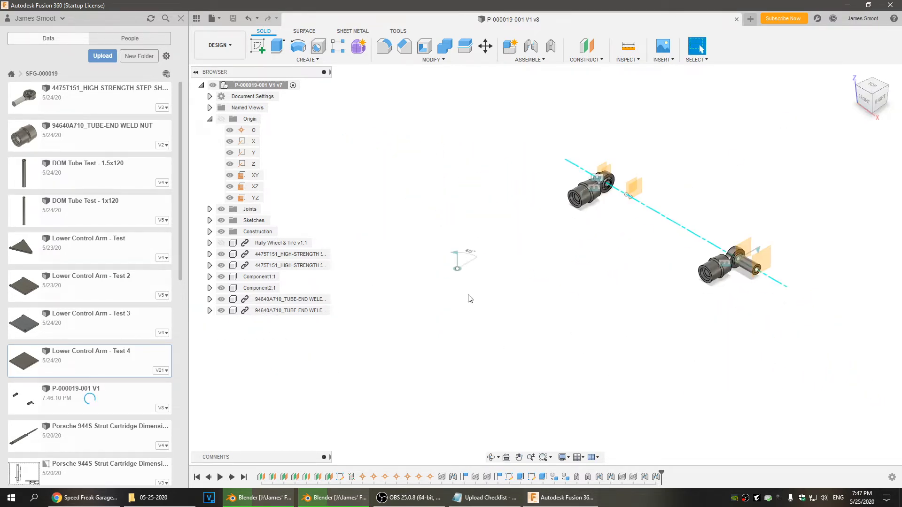
left_click(871, 86)
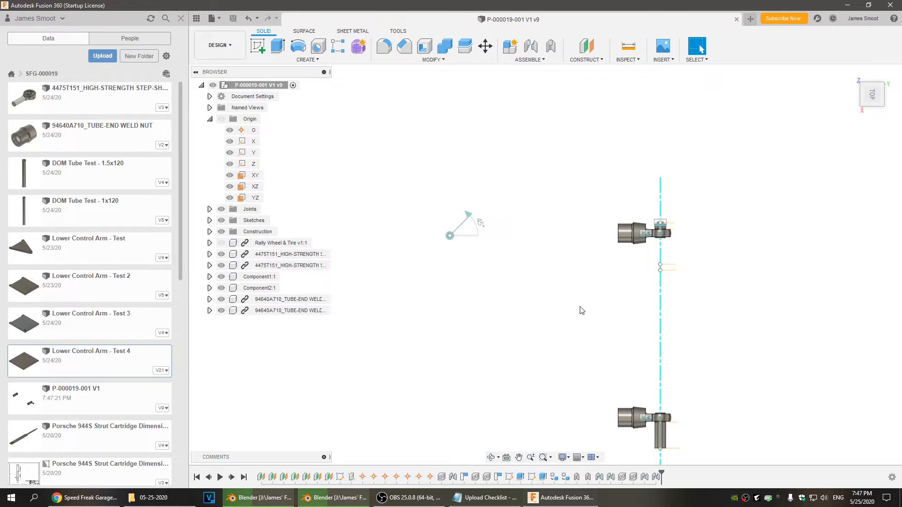
middle_click_drag(559, 332, 551, 280)
left_click(850, 74)
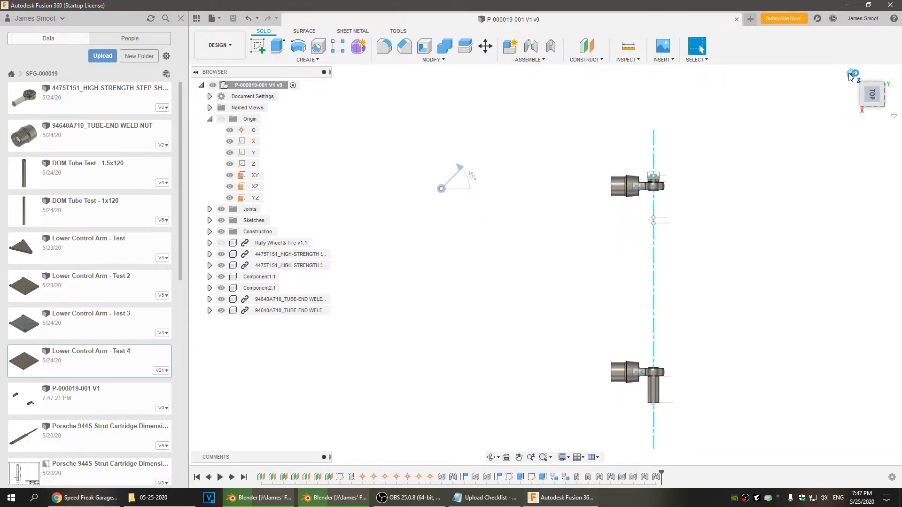
middle_click_drag(526, 347, 669, 300)
scroll(607, 318, "down", 2)
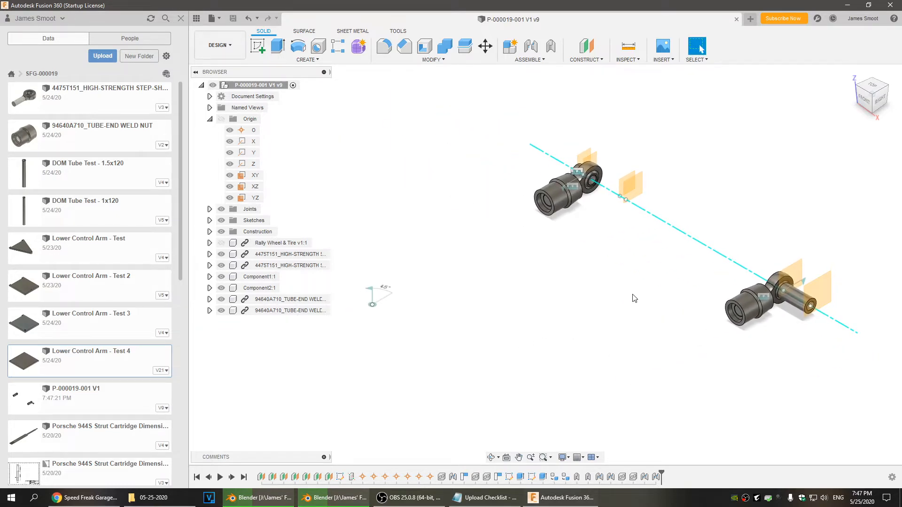
left_click(850, 73)
middle_click_drag(424, 331, 550, 289)
scroll(568, 289, "down", 2)
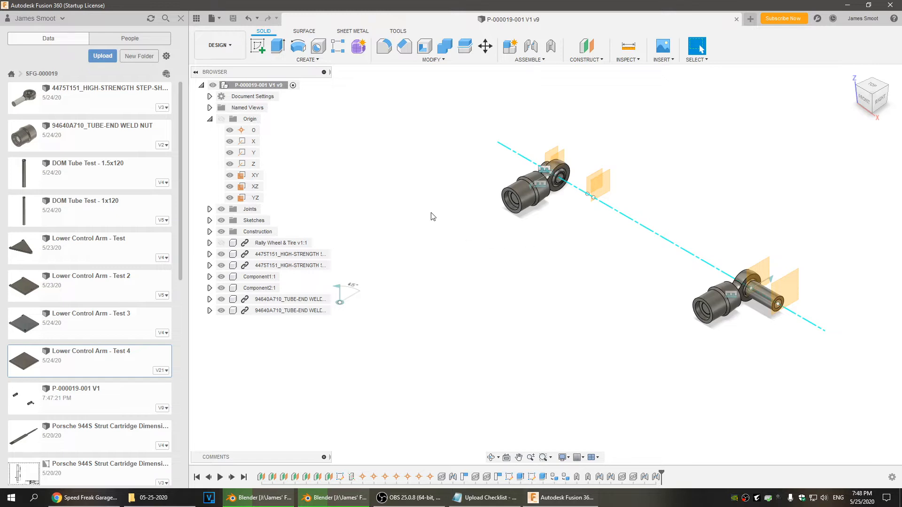
Start a sketch on the XY plane and project construction point Point7 into it
left_click(261, 48)
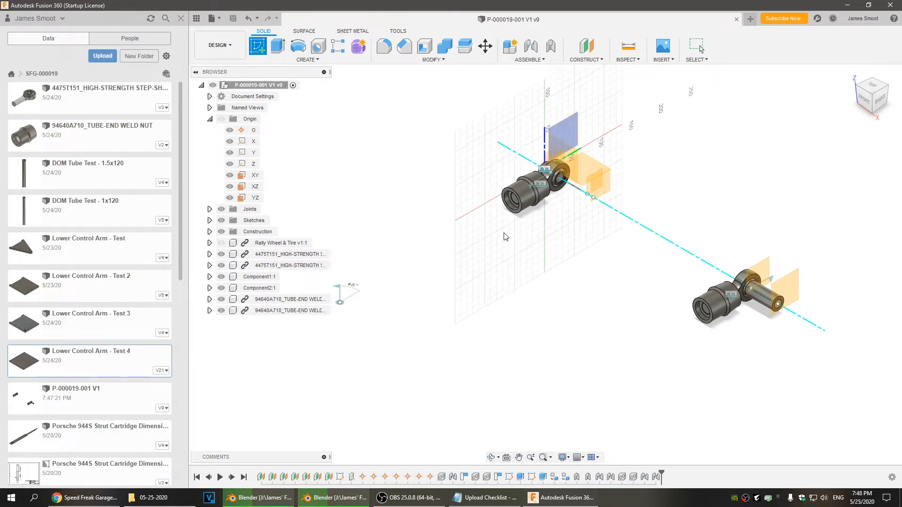
left_click(592, 163)
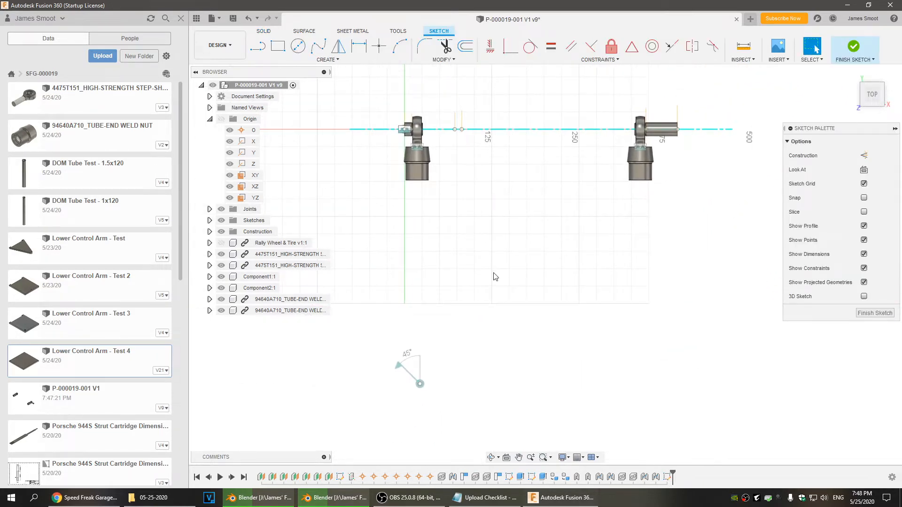
key("p")
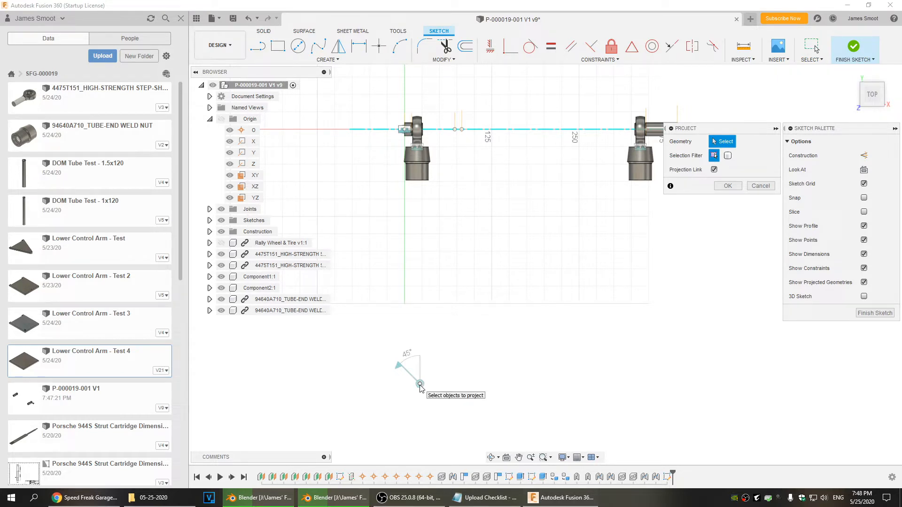
left_click(209, 120)
left_click(210, 153)
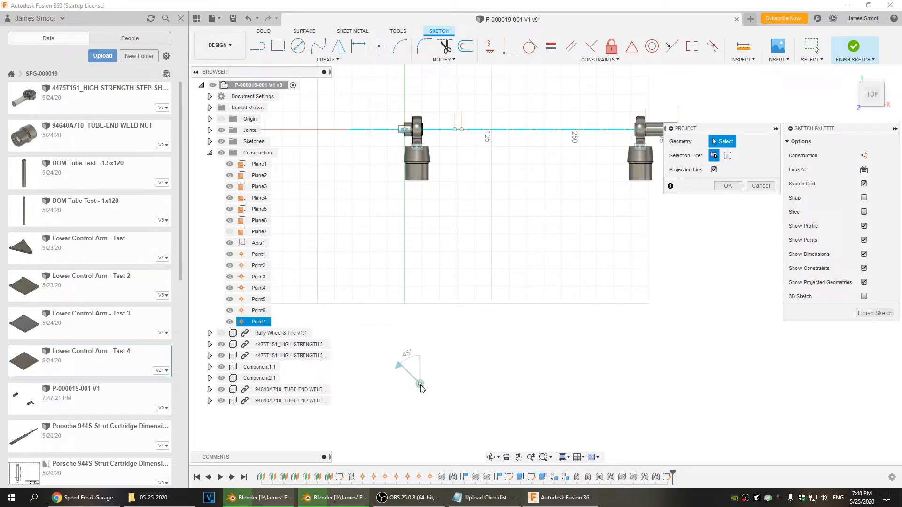
left_click(259, 321)
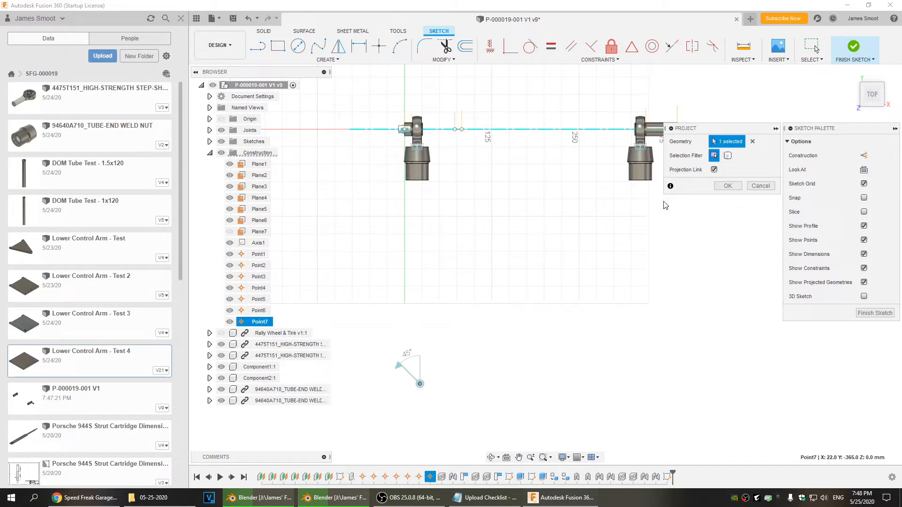
Add one circular edge at the shoulder of each weld nut to the projection and complete it
scroll(425, 164, "up", 3)
left_click(426, 165)
middle_click_drag(561, 250, 336, 274)
left_click(554, 189)
scroll(444, 271, "down", 2)
middle_click_drag(468, 256, 596, 190)
left_click(737, 187)
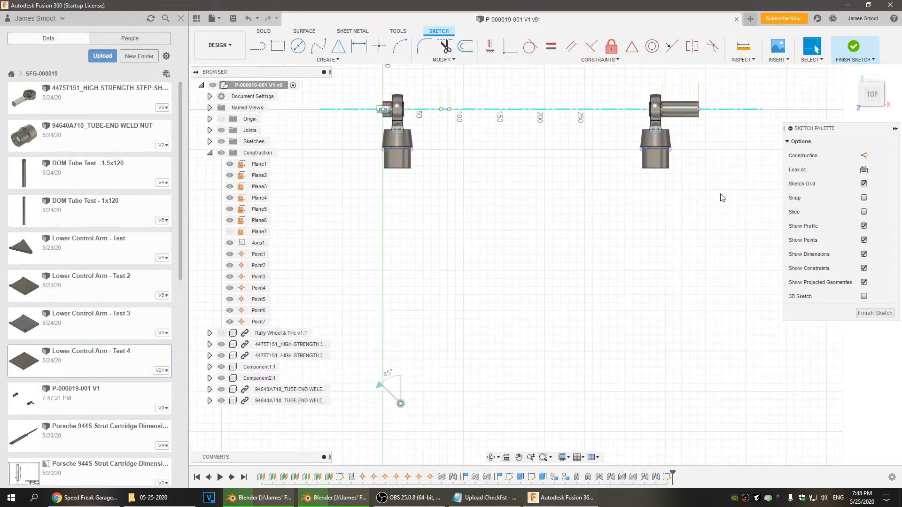
Draw a 42 mm diameter circle centred on the projected Point7
scroll(469, 288, "down", 1)
middle_click_drag(469, 288, 479, 281)
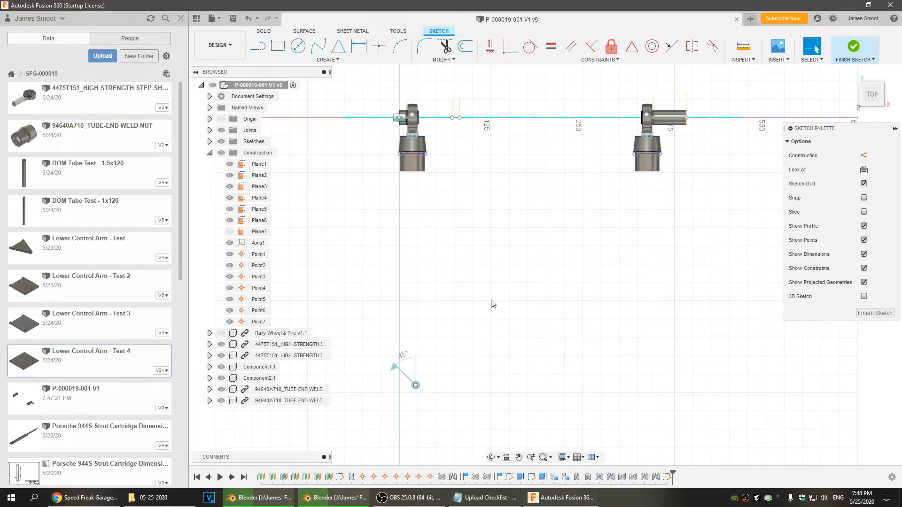
key("l")
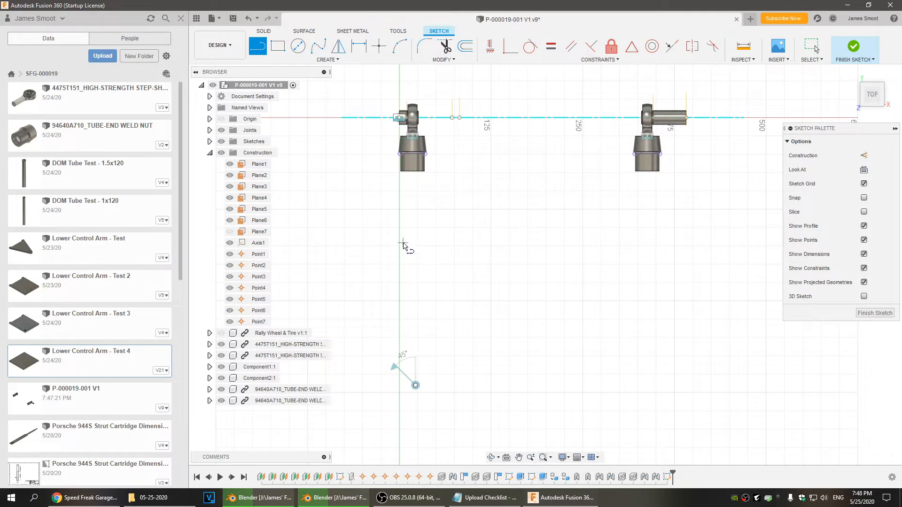
left_click(415, 385)
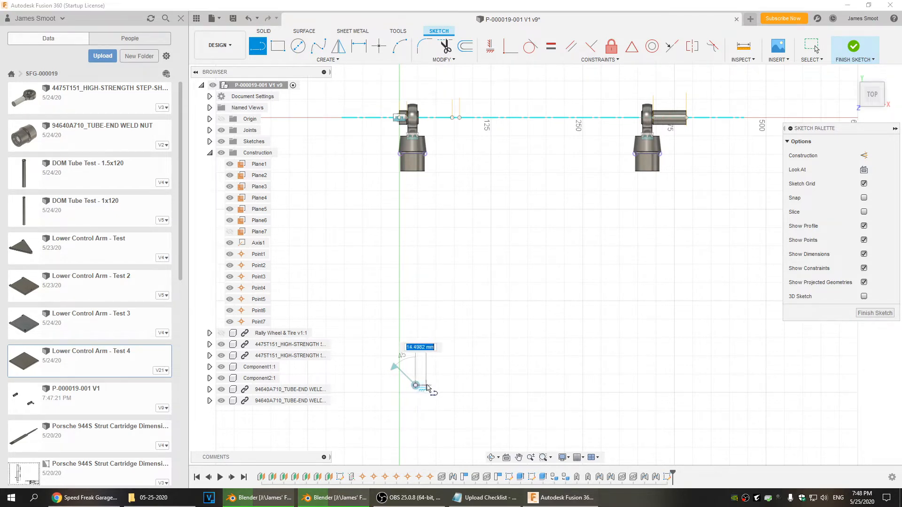
key("c")
left_click(415, 385)
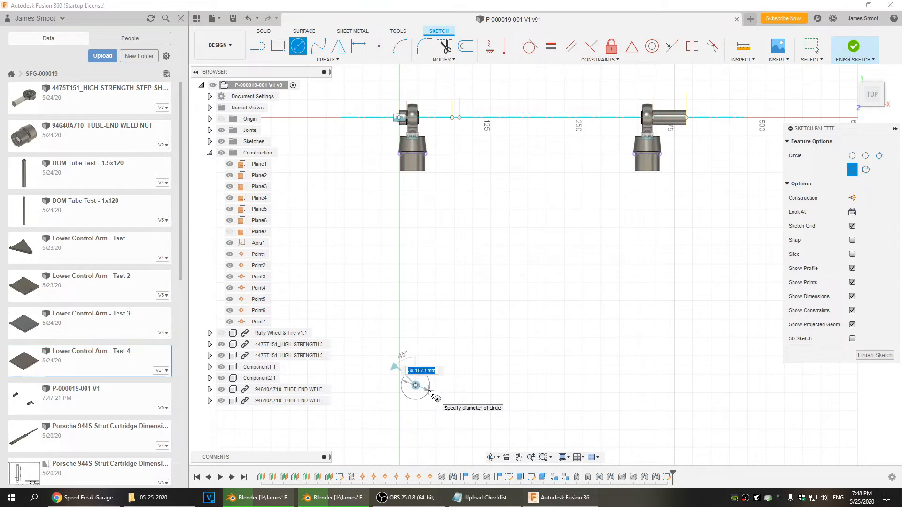
type("4")
key("Return")
key("Escape")
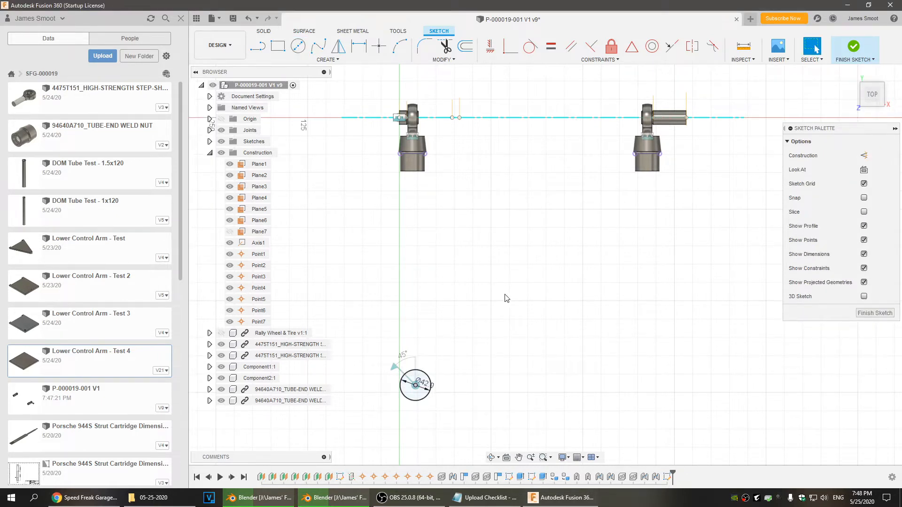
Draw a rectangle starting at the weld nuts' shoulders, wide enough to span both nuts and enclosing the circle
left_click(278, 46)
left_click(364, 153)
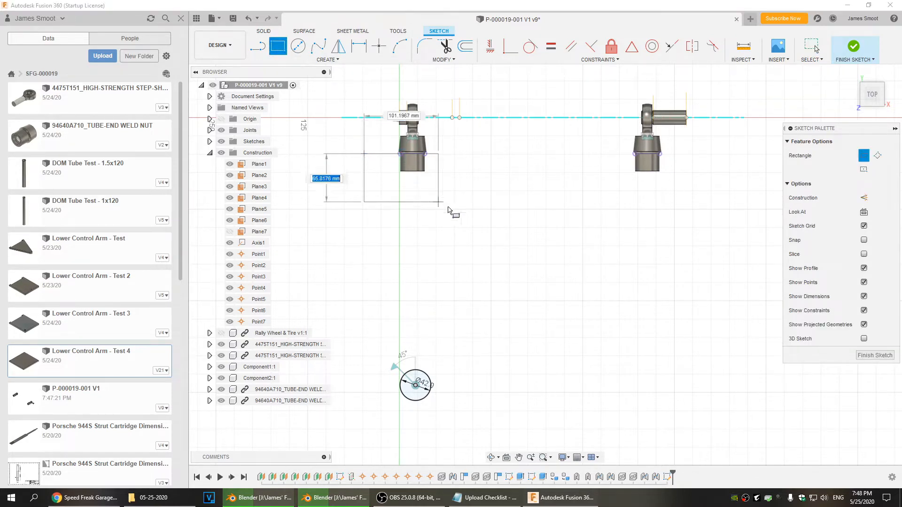
left_click(698, 419)
key("Escape")
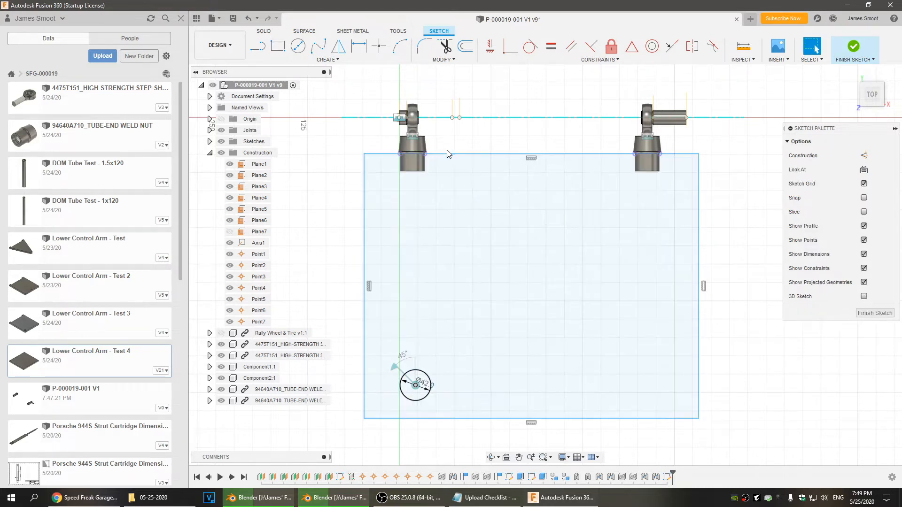
Align the rectangle's upper-left corner horizontally with the projected edge endpoint on the left weld nut
left_click_drag(450, 154, 451, 147)
left_click(316, 177)
left_click(498, 46)
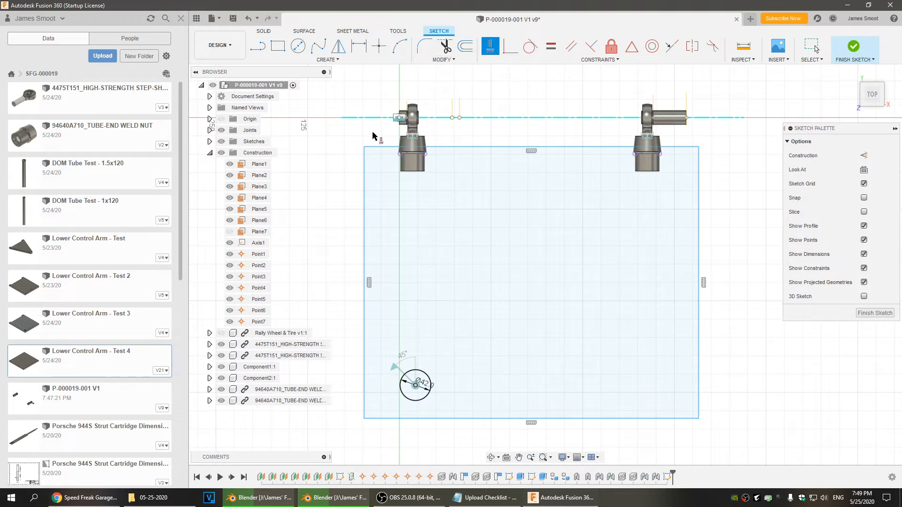
left_click(364, 147)
left_click(400, 154)
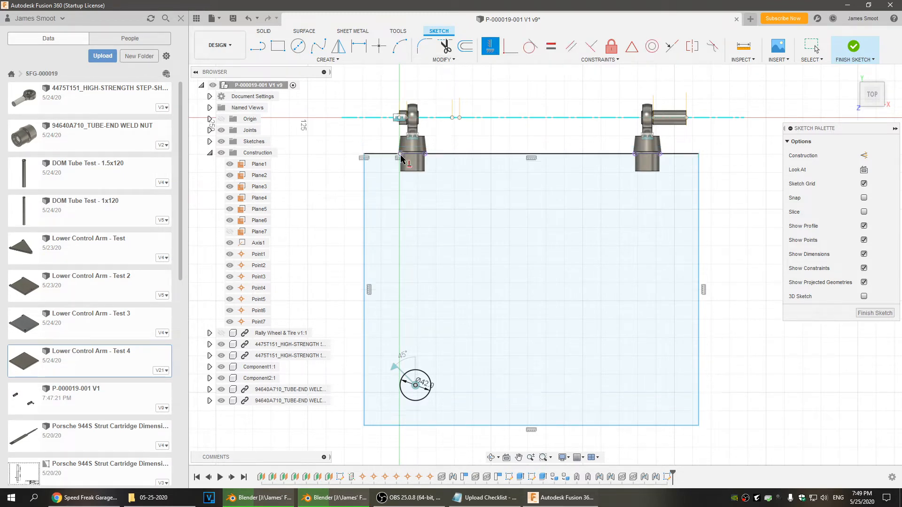
key("Escape")
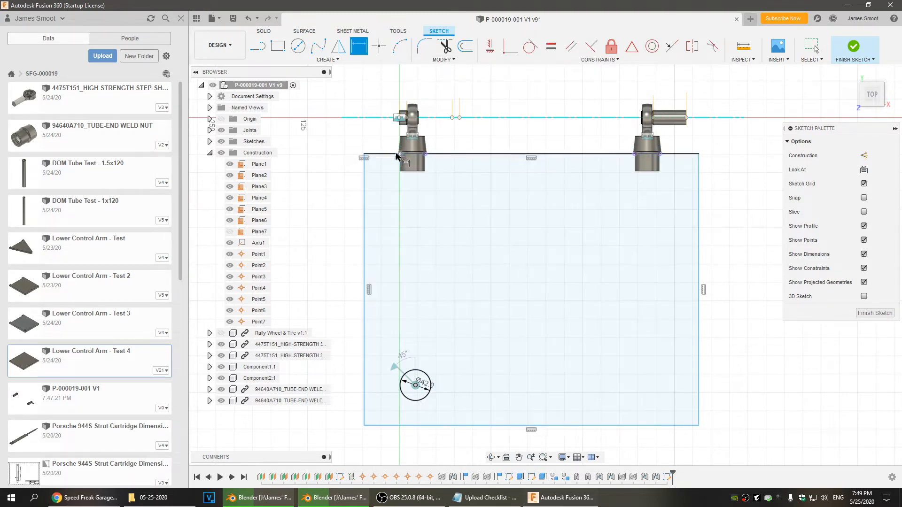
Project the wider 19.05 mm radius shoulder edge of both weld nuts into the sketch
scroll(397, 171, "up", 5)
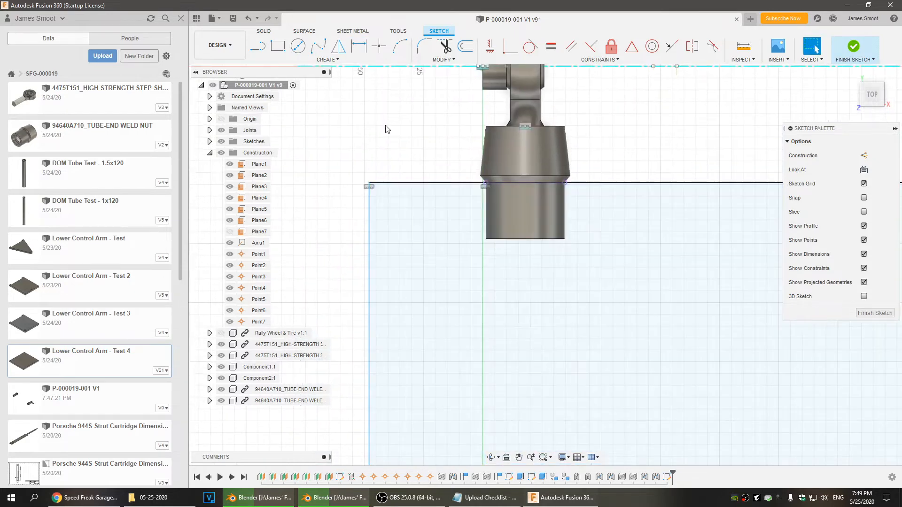
key("p")
left_click(489, 176)
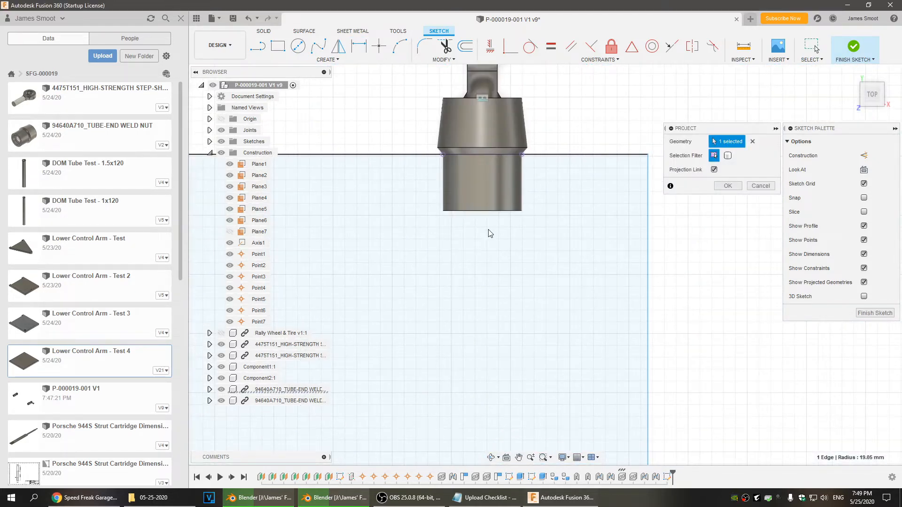
left_click(504, 147)
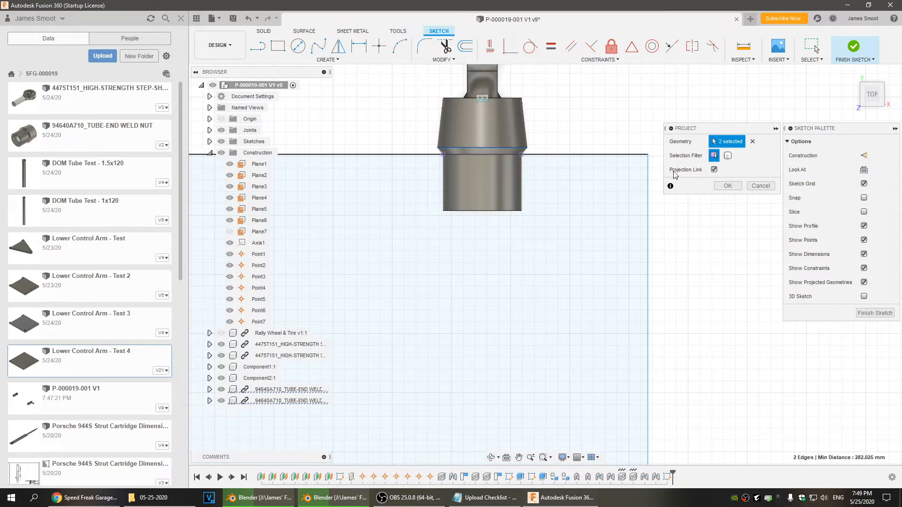
left_click(731, 186)
Align the rectangle's upper corners vertically with the outer endpoints of the newly projected weld nut edges
scroll(441, 266, "down", 3)
middle_click_drag(441, 266, 551, 227)
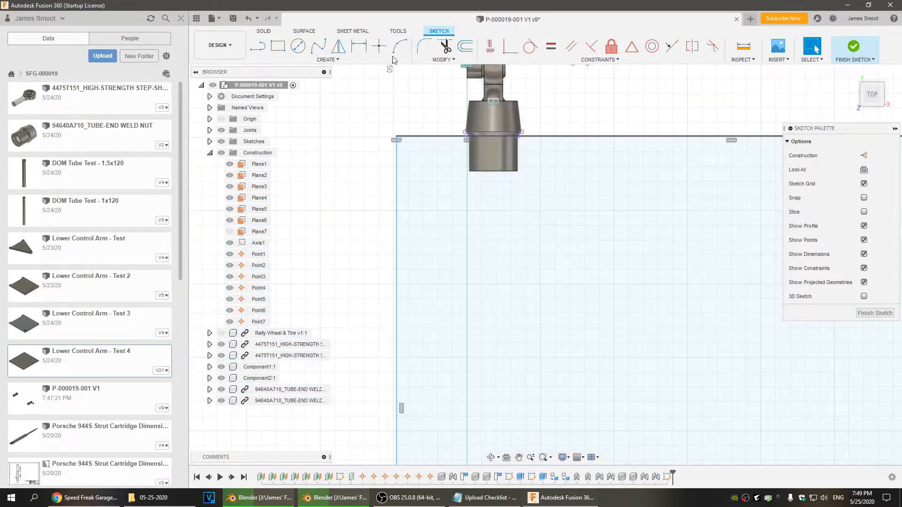
left_click(490, 46)
left_click(396, 137)
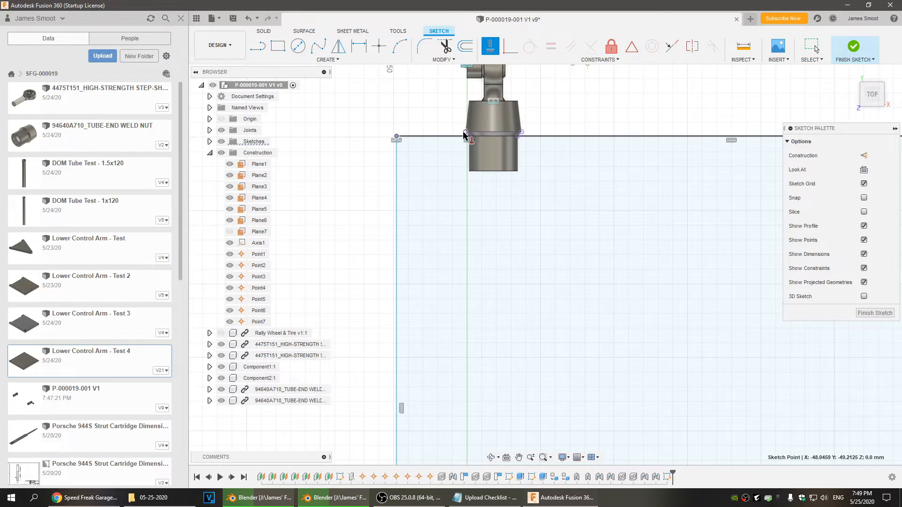
left_click(465, 135)
middle_click_drag(669, 293, 266, 295)
mouse_move(604, 291)
middle_mouse_down()
mouse_move(517, 300)
mouse_move(714, 174)
middle_mouse_up()
left_click(645, 147)
left_click(502, 144)
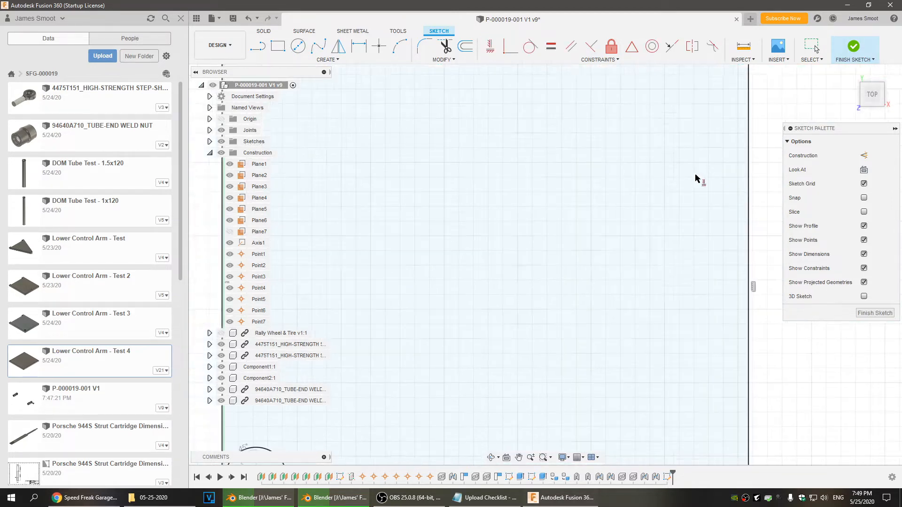
Show the Rally Wheel & Tire component and examine how it overlaps the rectangular outline
scroll(583, 246, "up", 5)
scroll(582, 249, "down", 5)
middle_click_drag(522, 308, 544, 259)
scroll(544, 263, "up", 2)
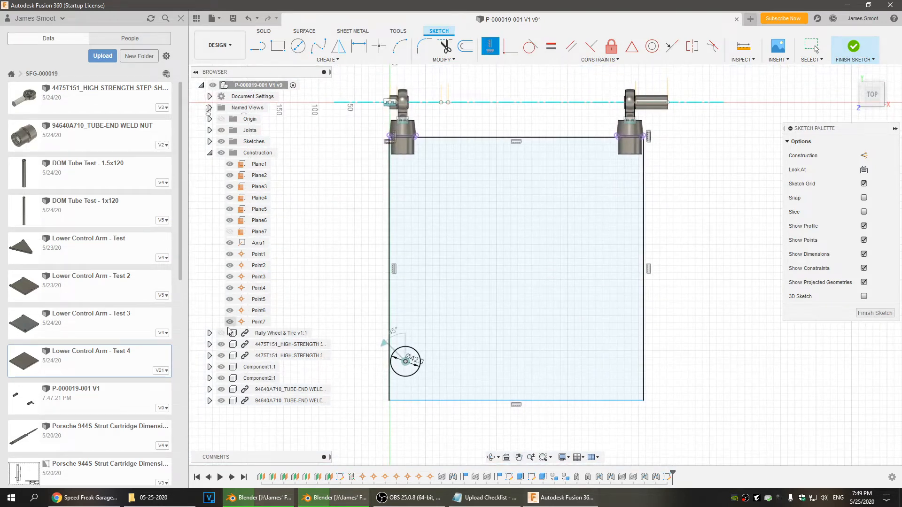
left_click(222, 334)
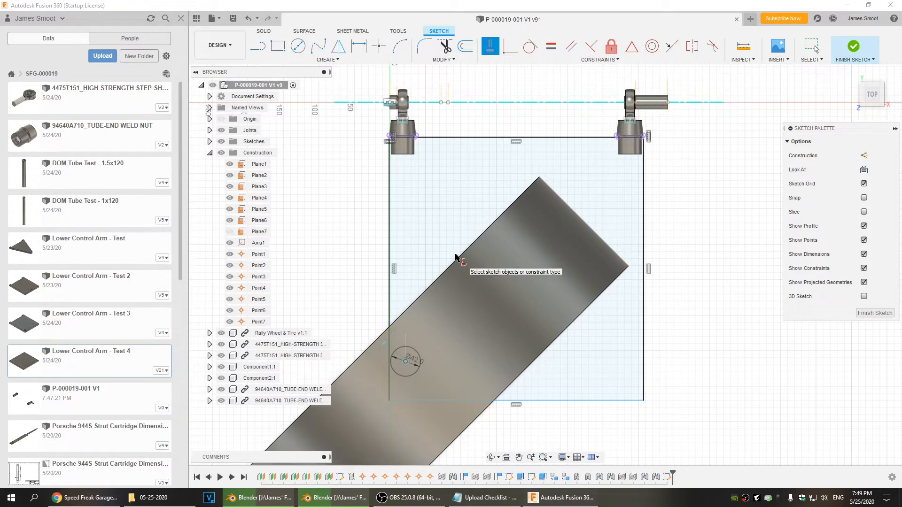
scroll(707, 340, "down", 2)
mouse_move(708, 340)
middle_mouse_down()
mouse_move(684, 266)
mouse_move(668, 269)
mouse_move(689, 270)
middle_mouse_up()
scroll(684, 267, "down", 1)
scroll(668, 269, "up", 1)
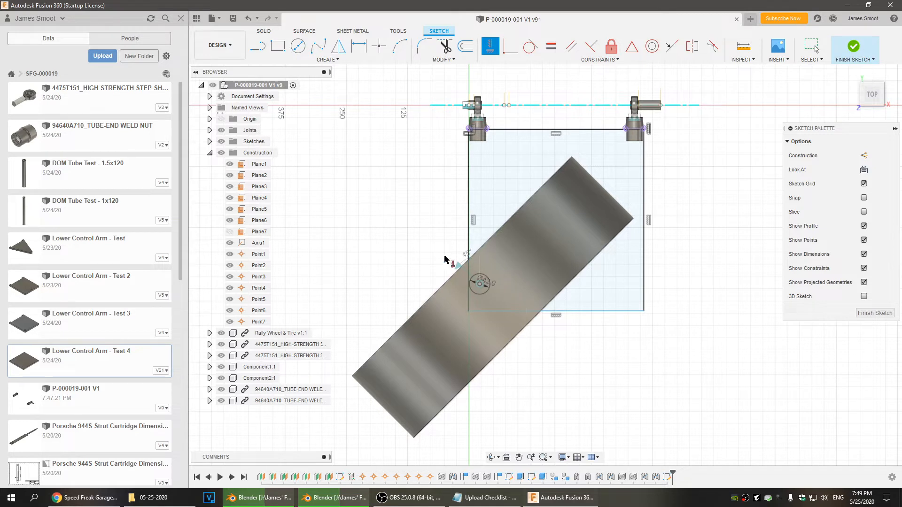
Set the wheel joint's angle to 40 degrees and display the Rally Wheel & Tire component
key("ctrl+z")
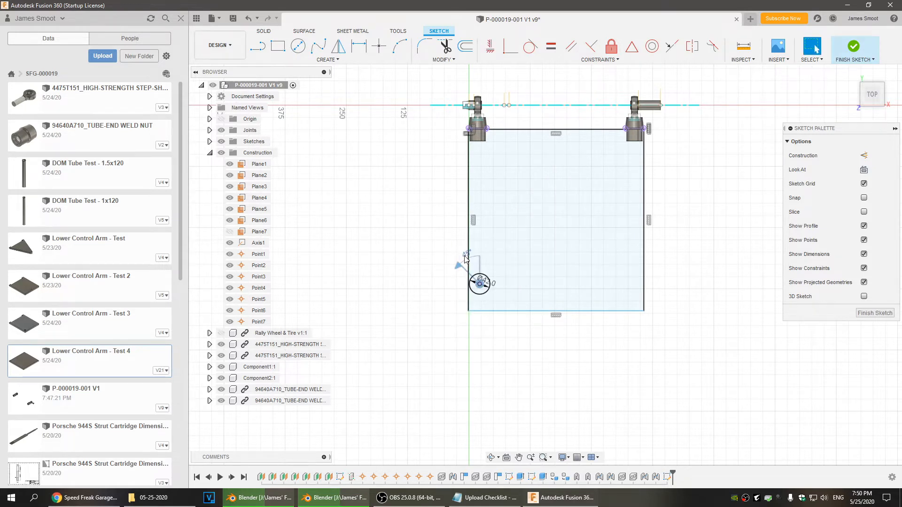
double_click(464, 256)
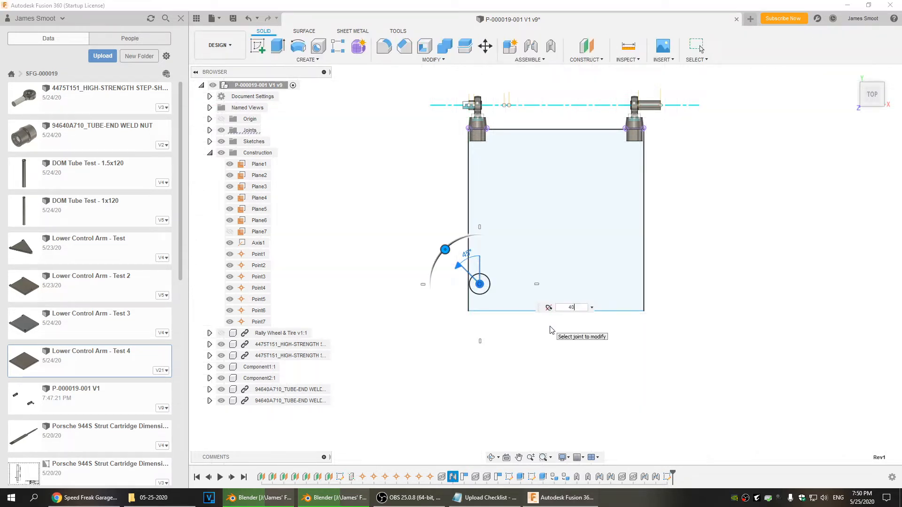
type("40")
key("Return")
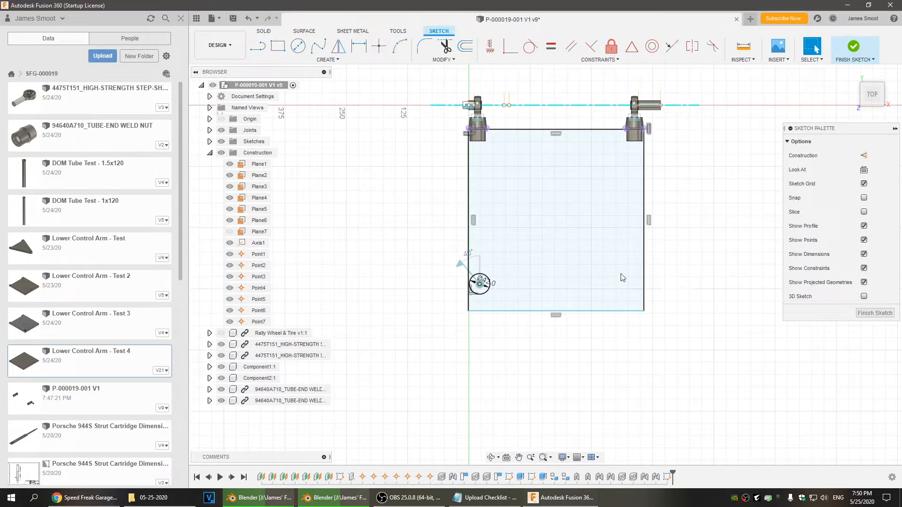
left_click(221, 333)
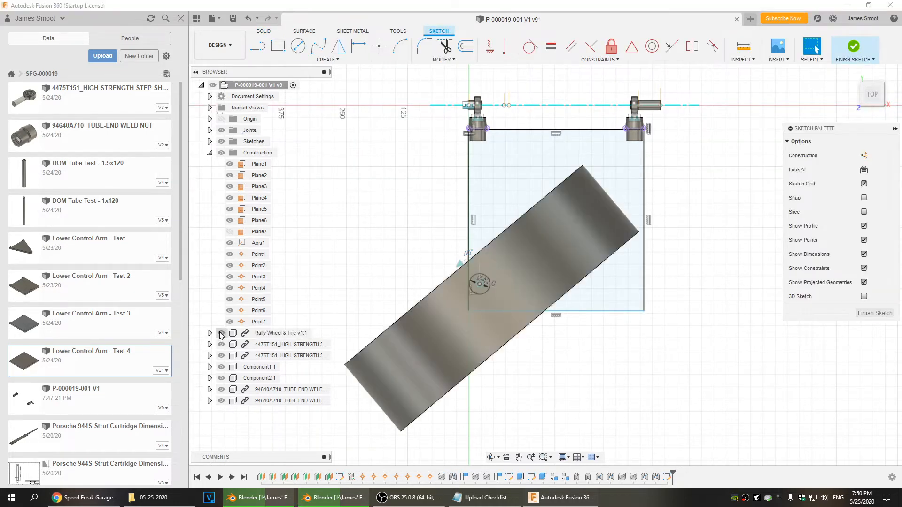
Rotate the wheel joint to 35 degrees to check clearance, and return it to 45 degrees
double_click(467, 258)
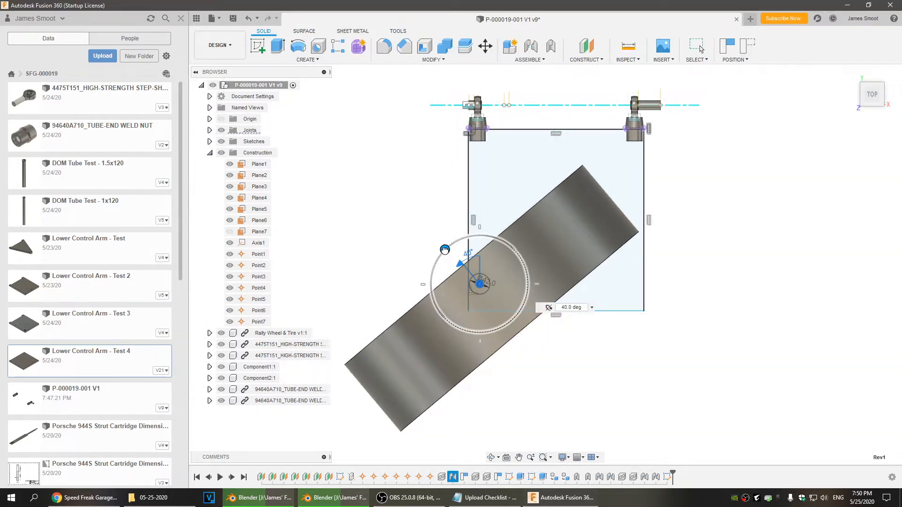
mouse_move(447, 250)
left_mouse_down()
mouse_move(467, 236)
mouse_move(477, 251)
mouse_move(453, 251)
left_mouse_up()
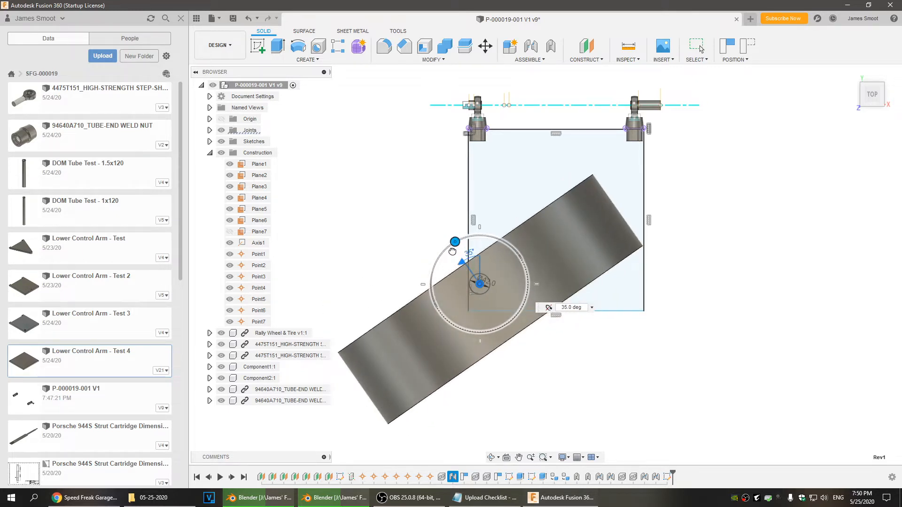
left_click_drag(450, 253, 445, 252)
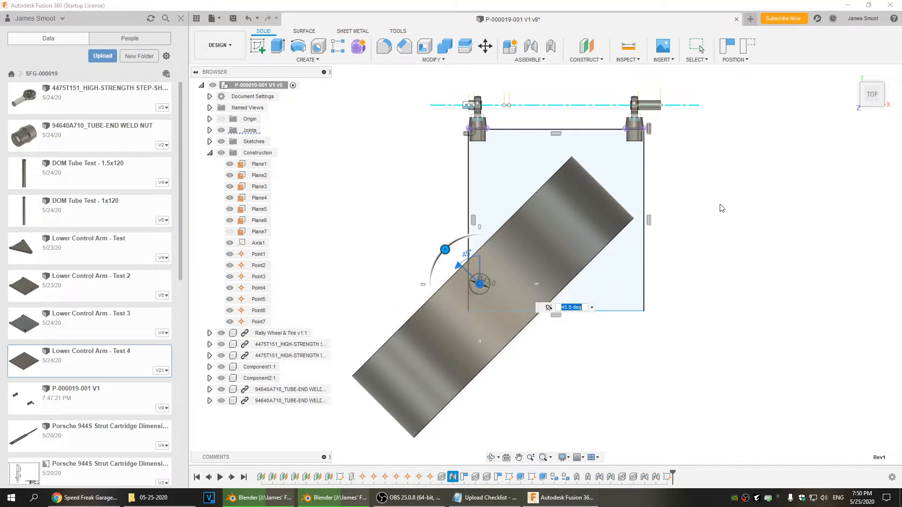
key("Return")
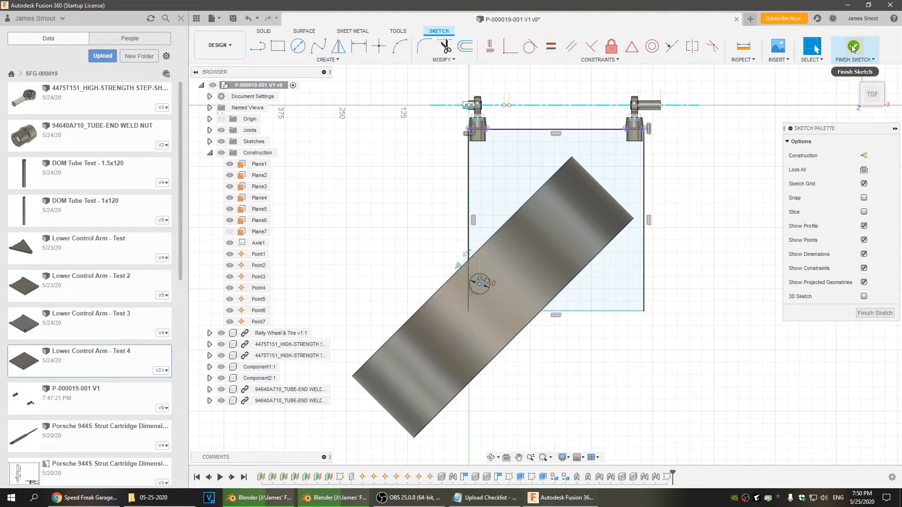
Hide the Rally Wheel & Tire component
left_click(220, 333)
scroll(562, 247, "up", 3)
scroll(539, 241, "down", 1)
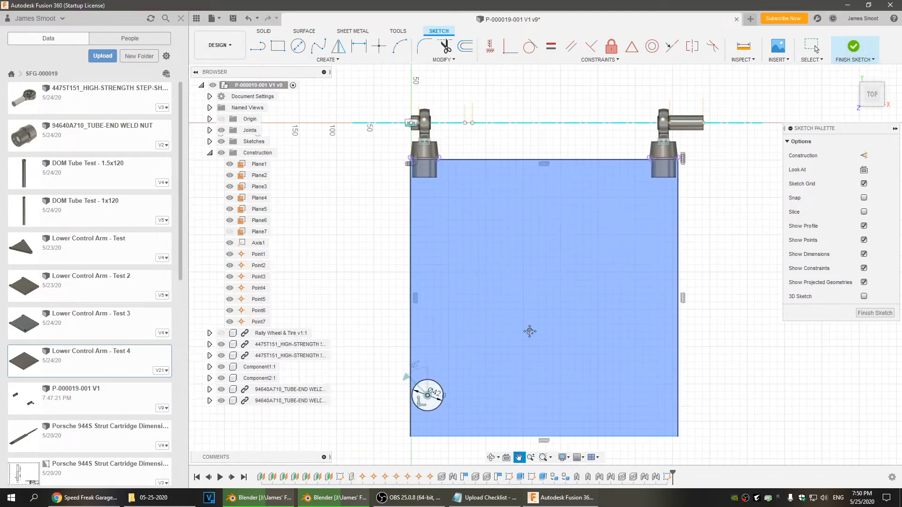
middle_click_drag(528, 322, 512, 322)
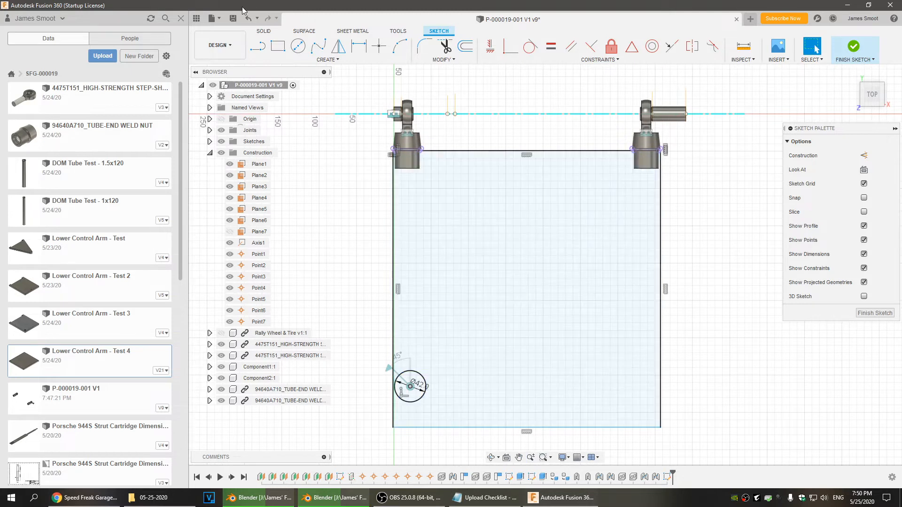
Save the design as a new version with the description "User Saved"
left_click(235, 19)
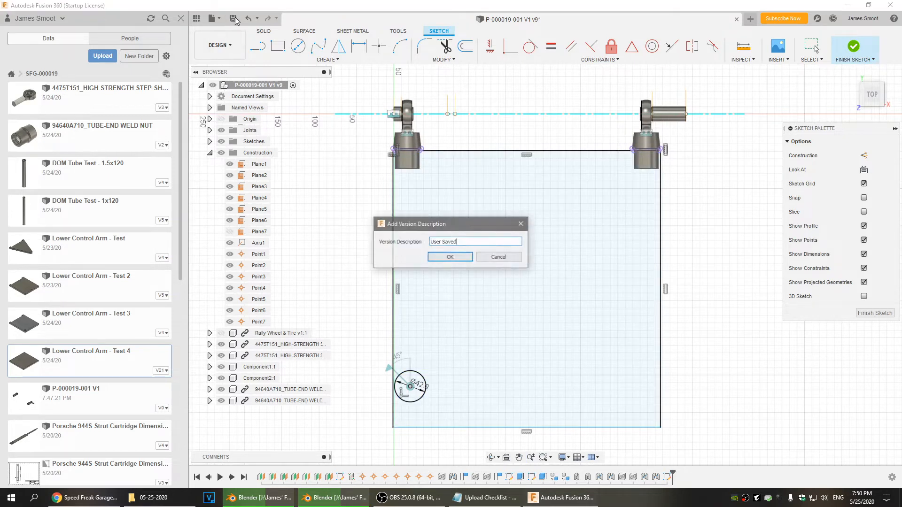
left_click(450, 258)
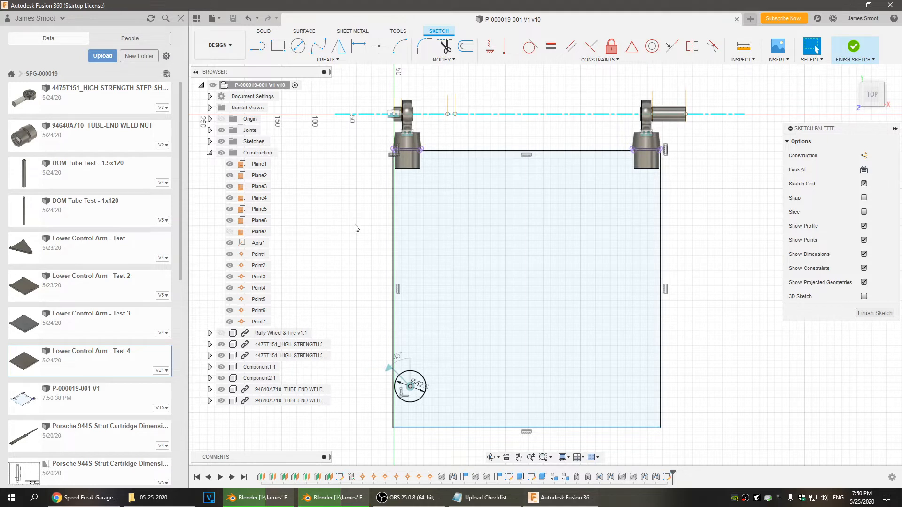
middle_click_drag(354, 225, 357, 222)
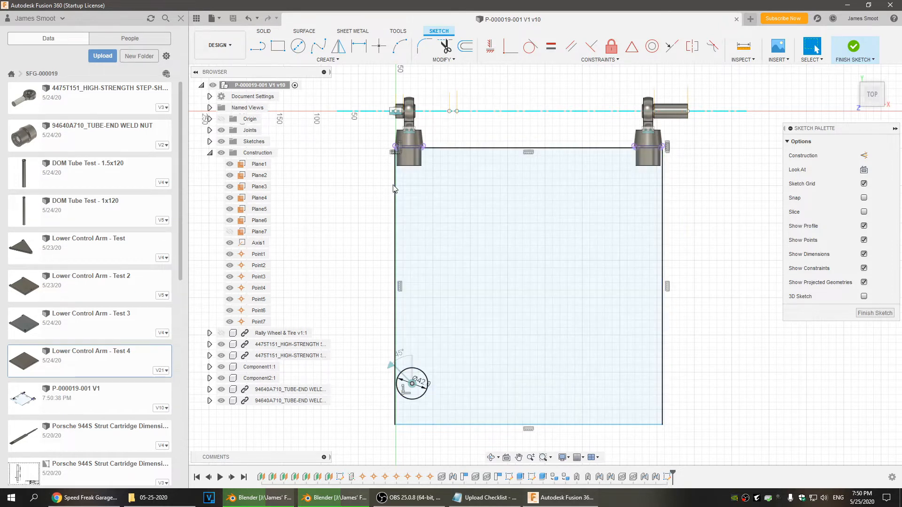
Move the rectangle's edge farthest from the weld nuts inward, close to the centre of the 42 mm circle
left_click(592, 240)
scroll(375, 412, "up", 5)
middle_click_drag(384, 399, 388, 346)
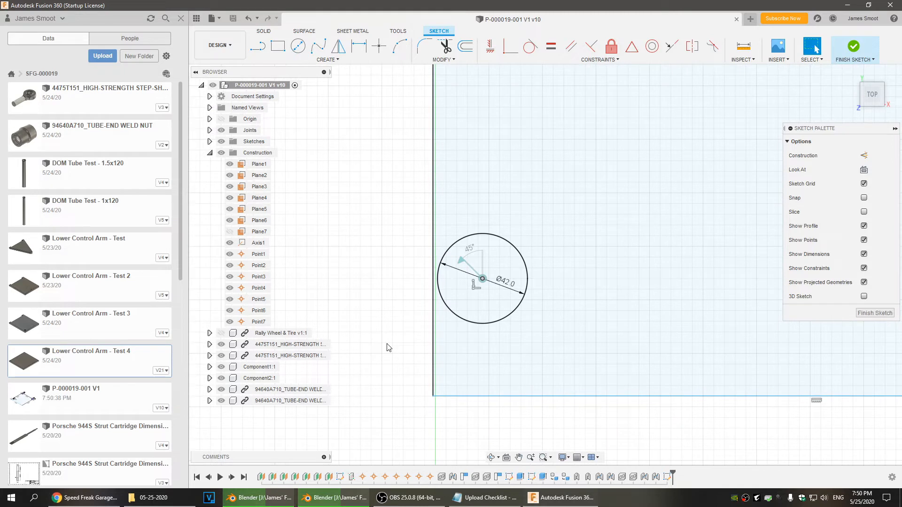
mouse_move(477, 402)
left_mouse_down()
mouse_move(489, 334)
mouse_move(524, 281)
mouse_move(524, 330)
mouse_move(527, 281)
mouse_move(506, 289)
left_mouse_up()
left_click(388, 287)
left_click(348, 268)
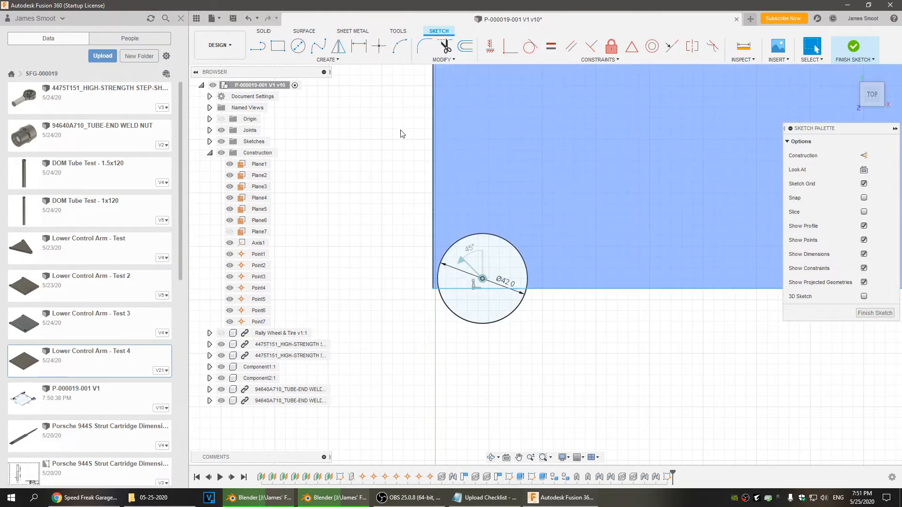
Constrain the rectangle's corner horizontally to the centre of the 42 mm circle and finish the sketch
left_click(489, 46)
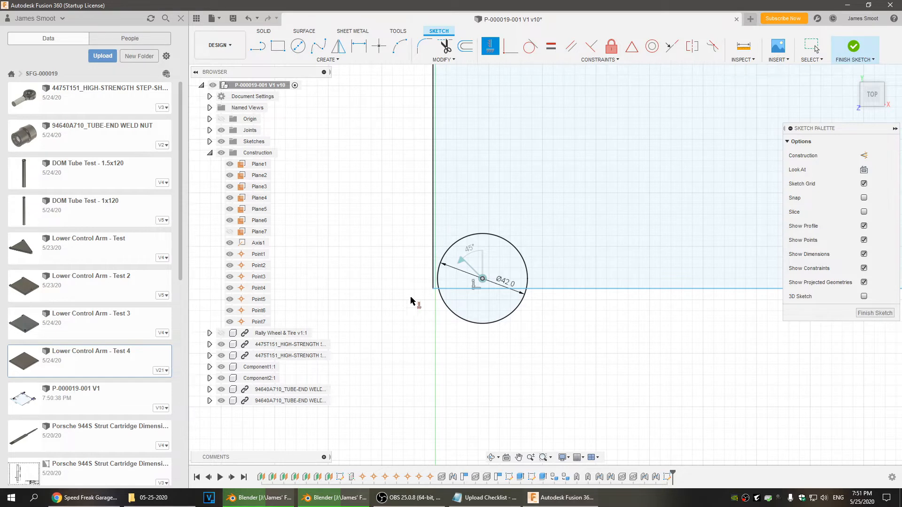
left_click(433, 290)
left_click(482, 279)
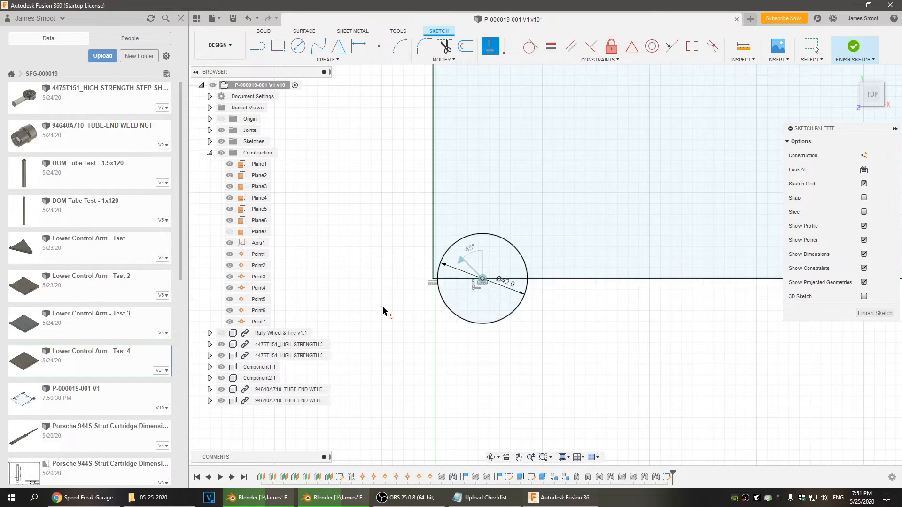
key("Escape")
scroll(382, 307, "down", 5)
middle_click_drag(532, 235, 529, 287)
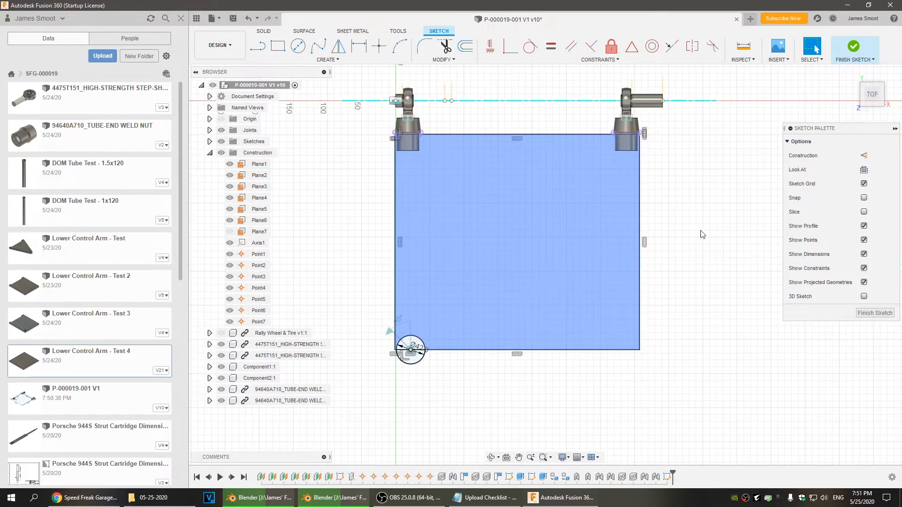
left_click(853, 46)
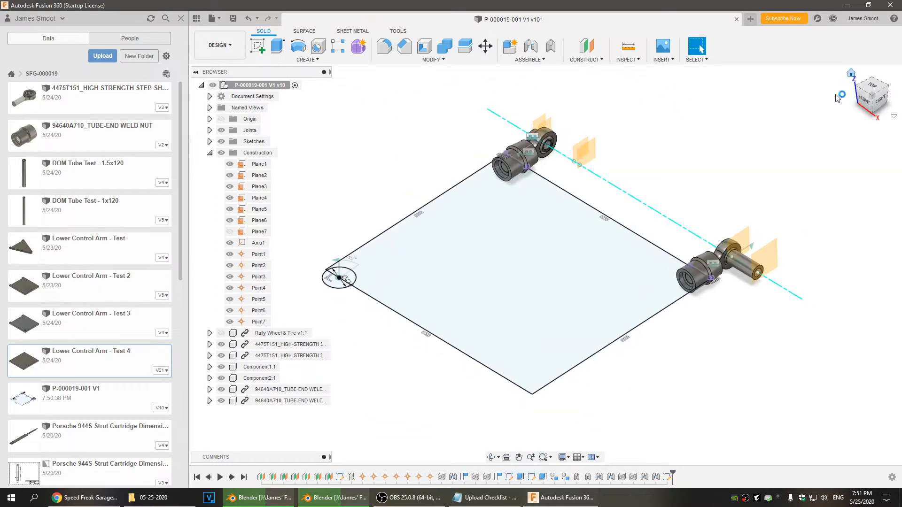
Extrude the rectangular profile symmetrically as a new body with a whole-length distance of 1.5 inches
key("e")
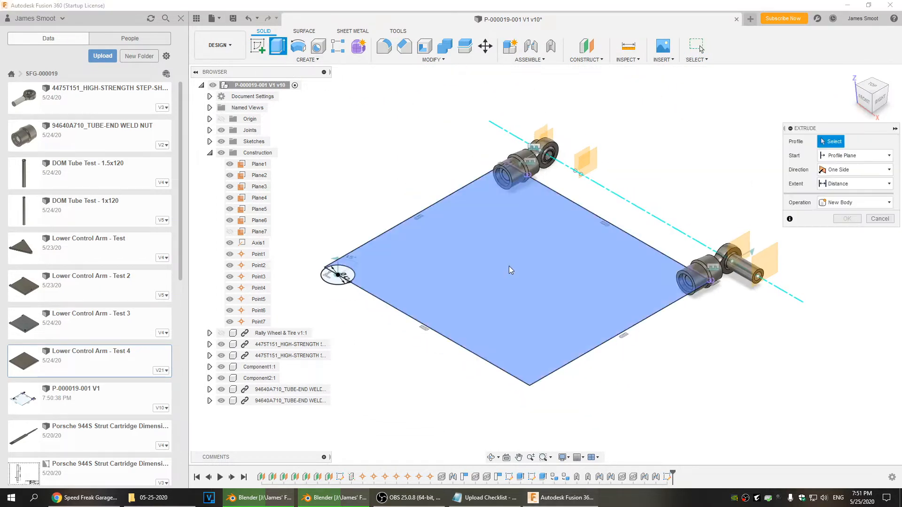
left_click(485, 261)
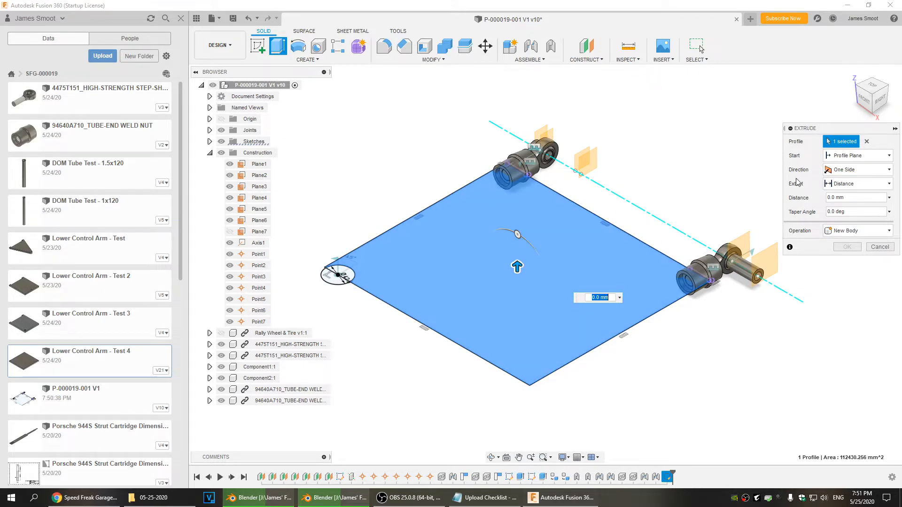
left_click(855, 170)
left_click(856, 174)
left_click(856, 172)
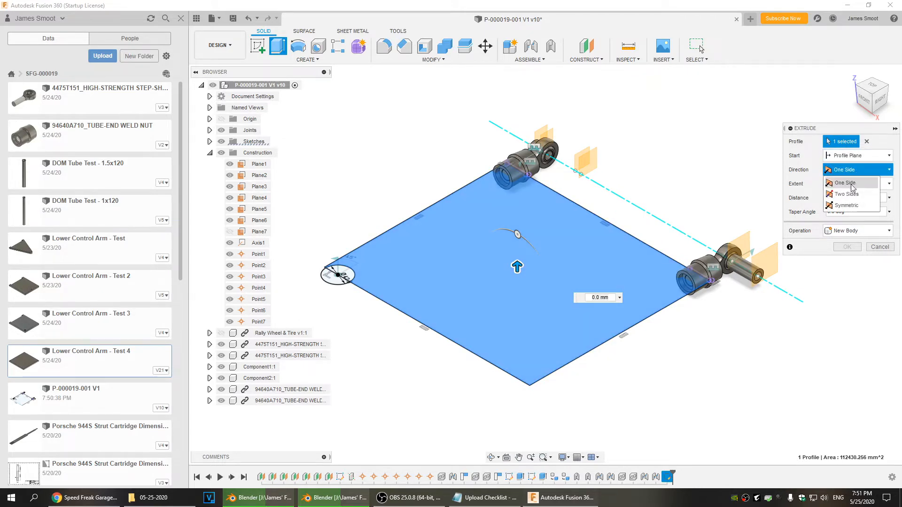
left_click(851, 205)
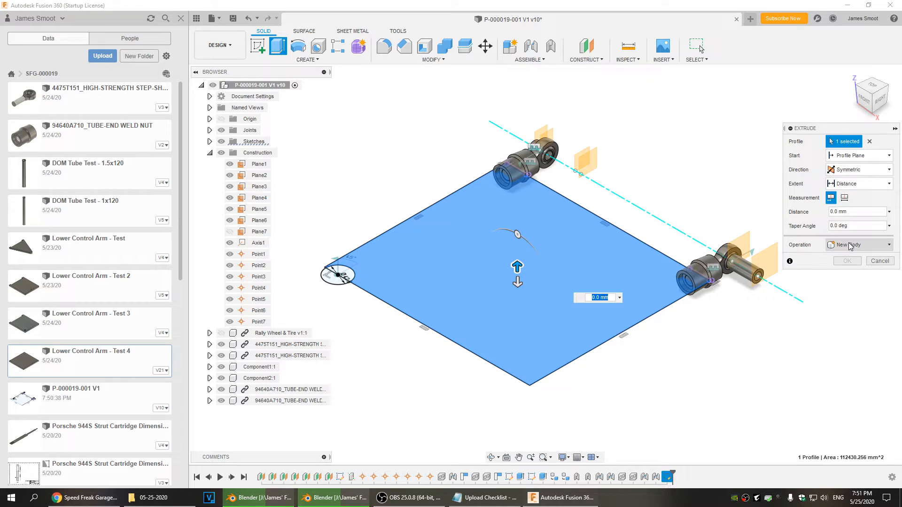
left_click(845, 198)
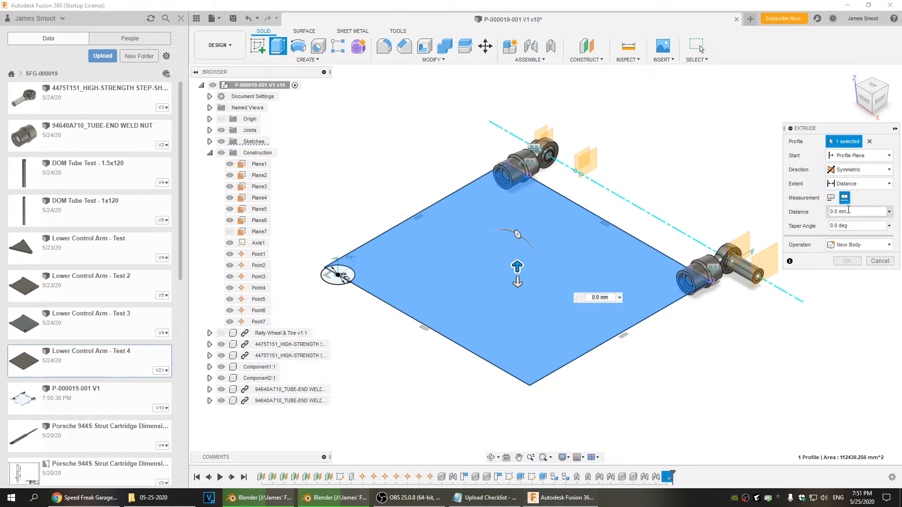
left_click_drag(856, 214, 811, 217)
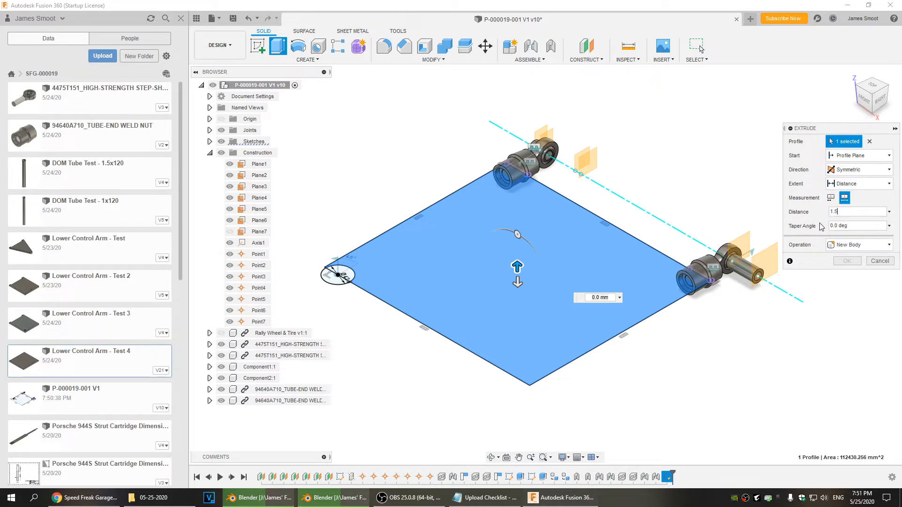
type("1.5\"")
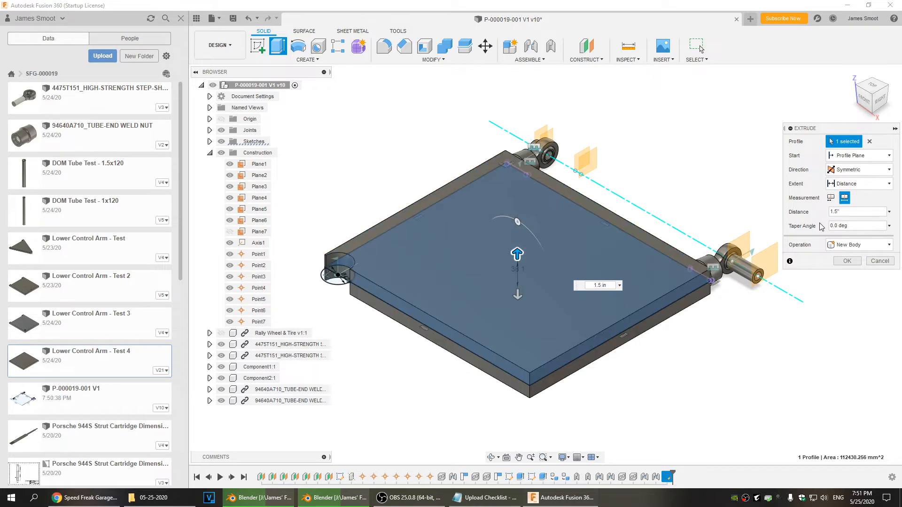
left_click(847, 261)
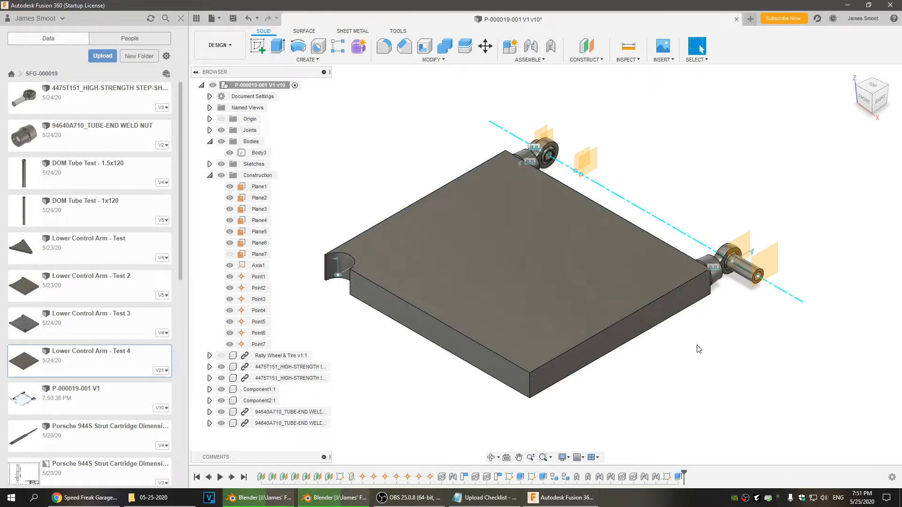
Create a sketch on the plate's side face where the weld nuts meet it
middle_click_drag(752, 318, 681, 324, "shift")
scroll(555, 358, "up", 5)
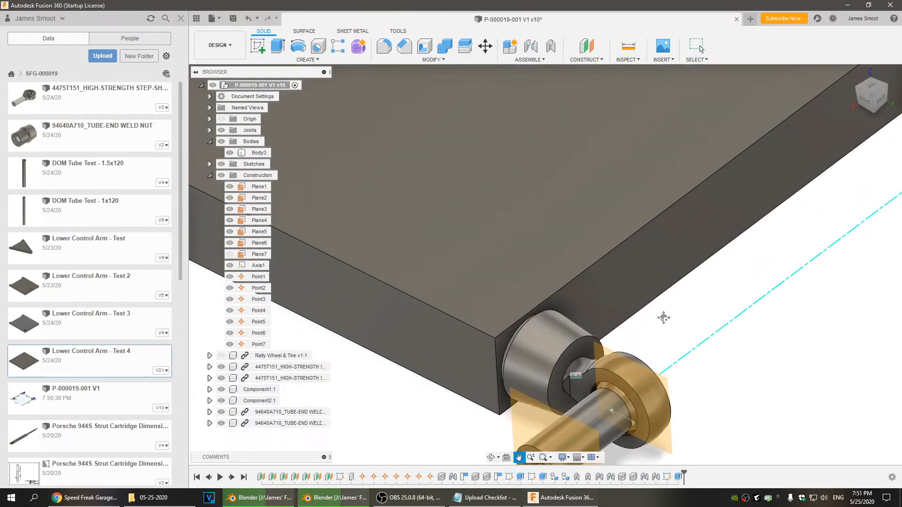
scroll(427, 338, "up", 5)
right_click(453, 238)
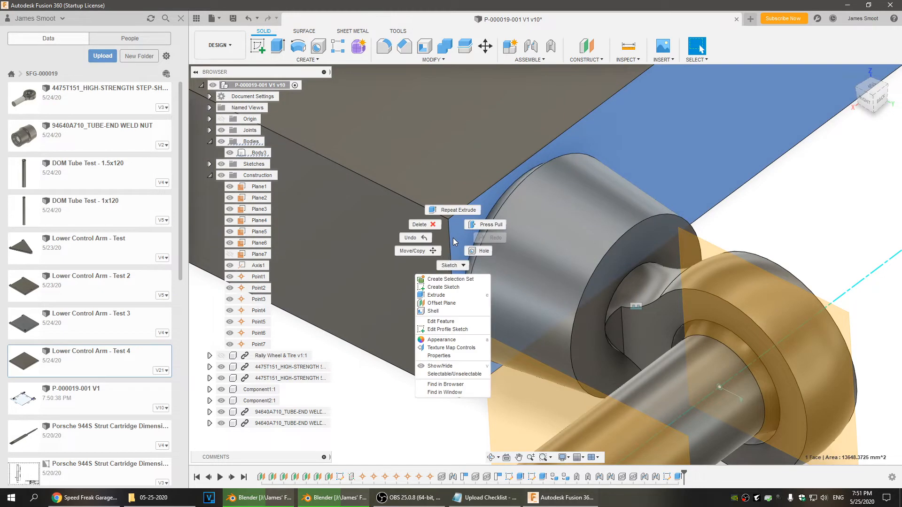
left_click(450, 287)
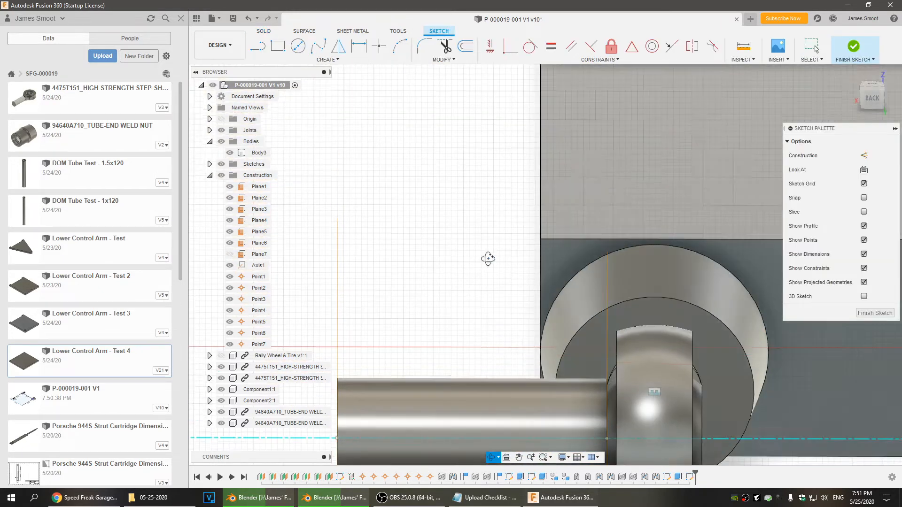
Project the circular edges of both weld nuts into the sketch with the projection link on, and finish the sketch
mouse_move(488, 258)
middle_mouse_down("shift")
mouse_move(491, 296)
mouse_move(447, 183)
mouse_move(389, 201)
middle_mouse_up("shift")
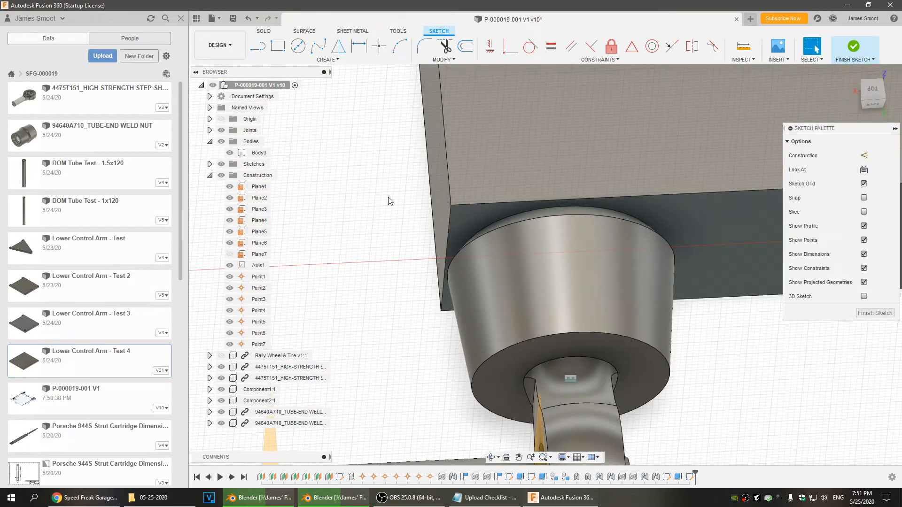
key("p")
left_click(520, 213)
scroll(689, 287, "down", 6)
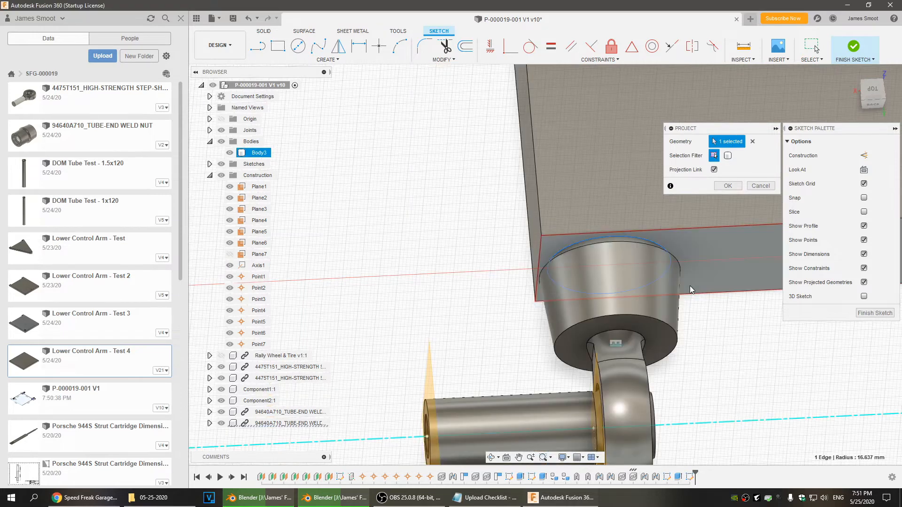
scroll(741, 290, "up", 5)
scroll(481, 249, "down", 5)
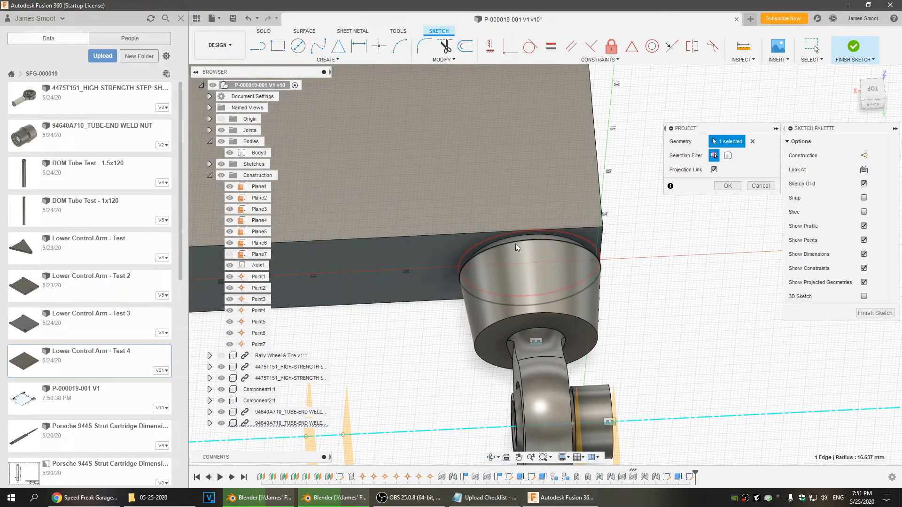
left_click(728, 187)
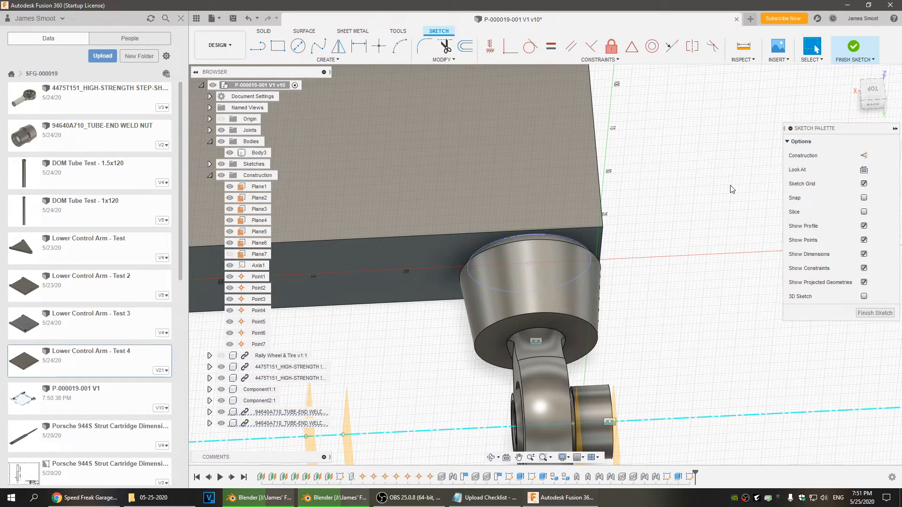
scroll(451, 319, "down", 3)
middle_click_drag(448, 318, 824, 270)
mouse_move(470, 296)
middle_mouse_down()
mouse_move(684, 281)
mouse_move(510, 304)
middle_mouse_up()
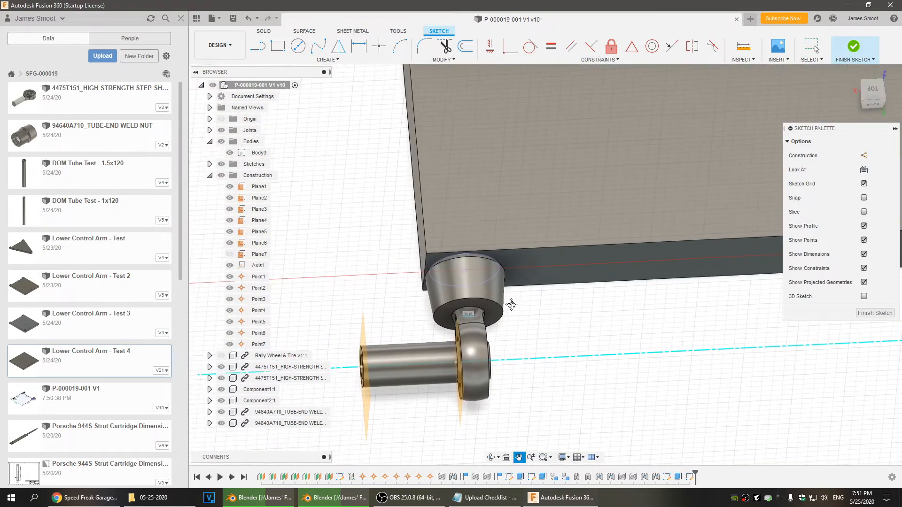
key("Escape")
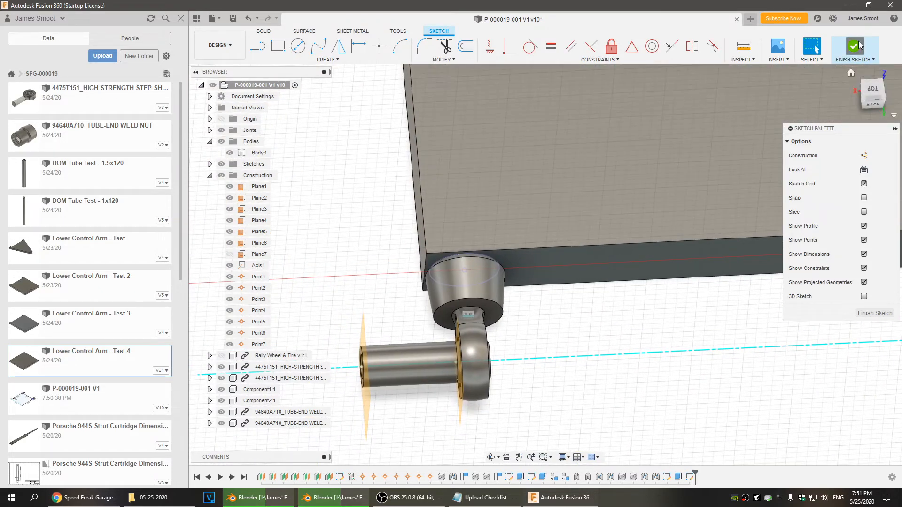
left_click(854, 47)
Start an extrusion from the projected circle at one weld nut and hide both weld nut components
left_click(283, 54)
left_click(477, 267)
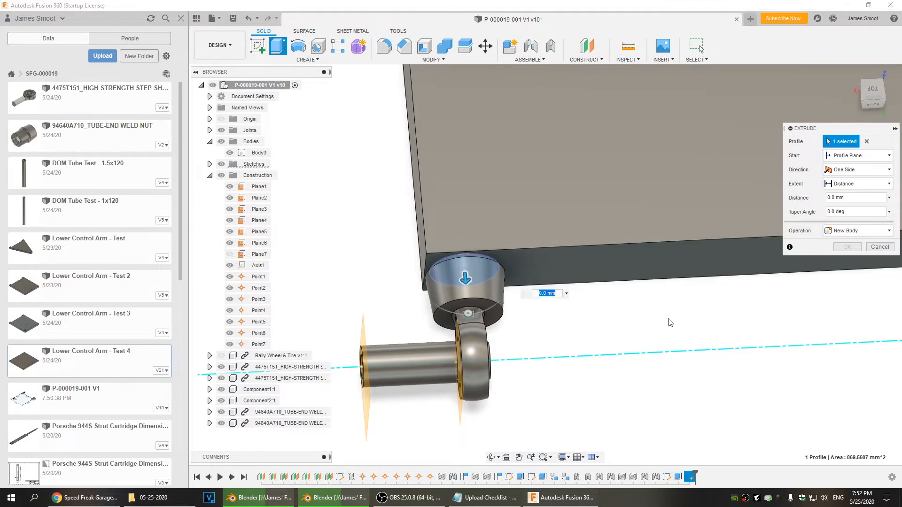
middle_click_drag(719, 354, 315, 394)
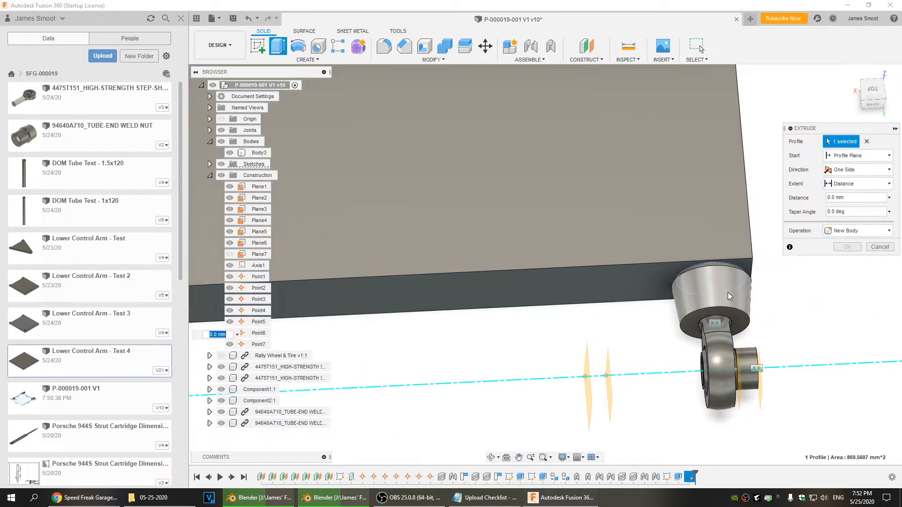
middle_click_drag(408, 367, 897, 301)
middle_click_drag(733, 305, 340, 348)
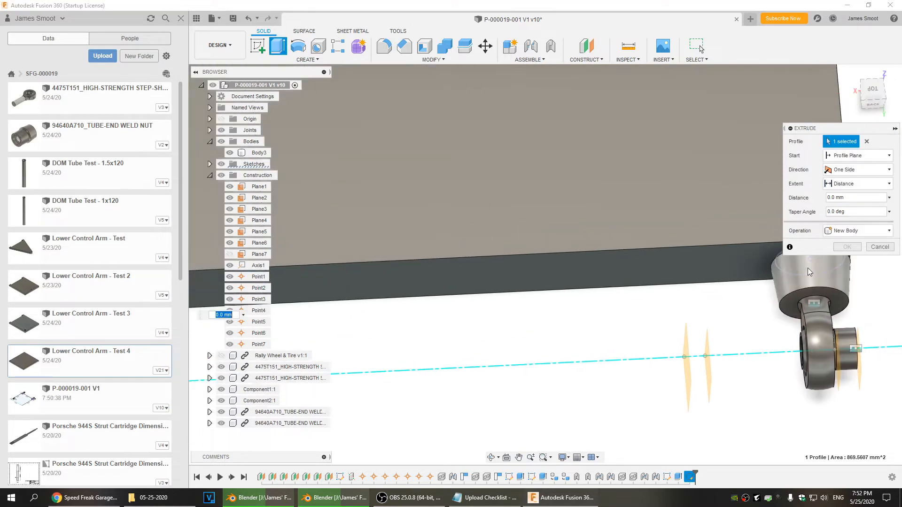
middle_click_drag(790, 271, 617, 278)
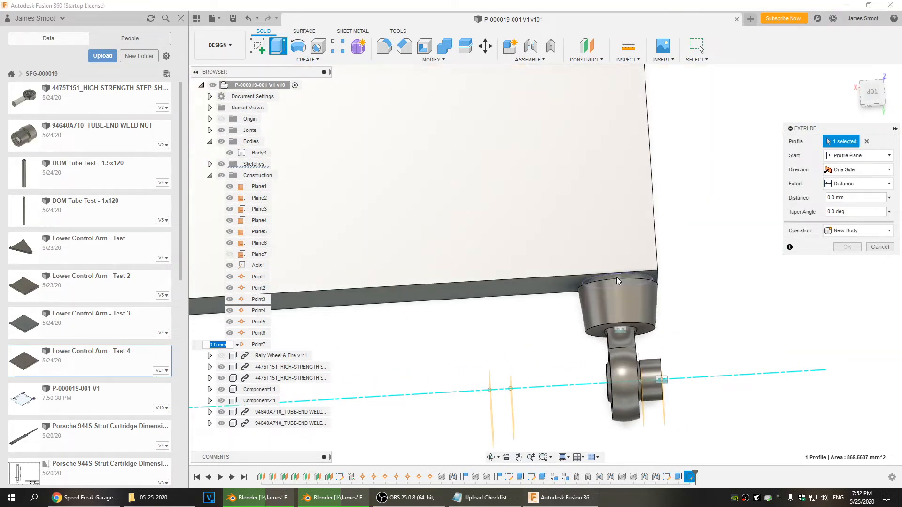
middle_click_drag(525, 333, 521, 321, "shift")
middle_click_drag(437, 352, 479, 283)
left_click(210, 367)
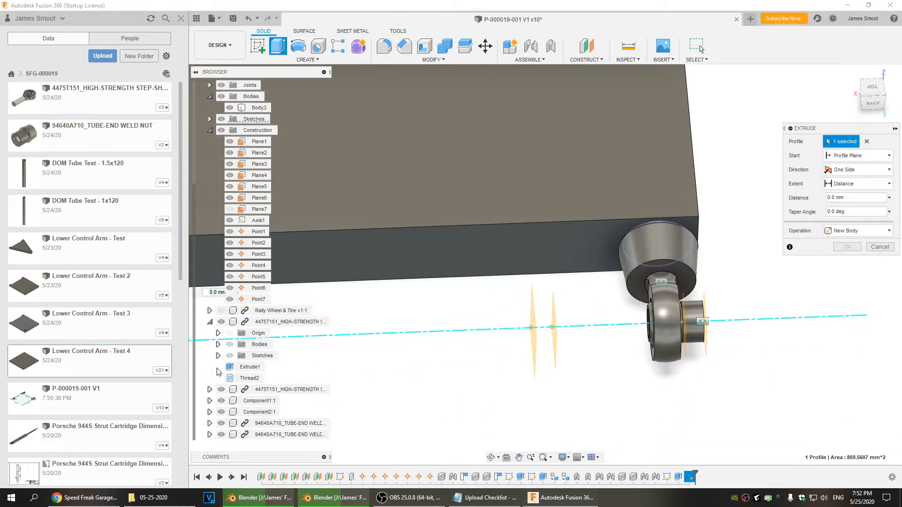
left_click(210, 322)
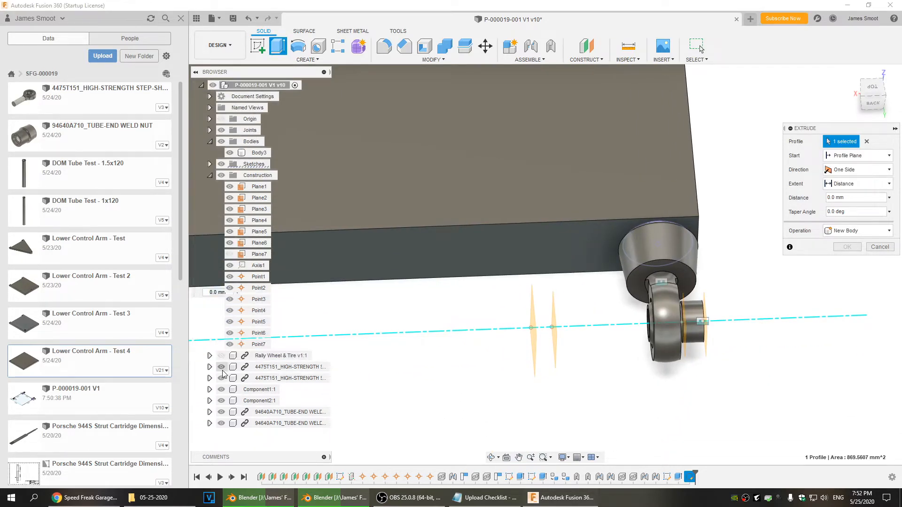
left_click(220, 413)
Add the second projected circle to the extrusion and cut both into the plate by -1 inch
left_click(642, 262)
left_click_drag(657, 248, 658, 231)
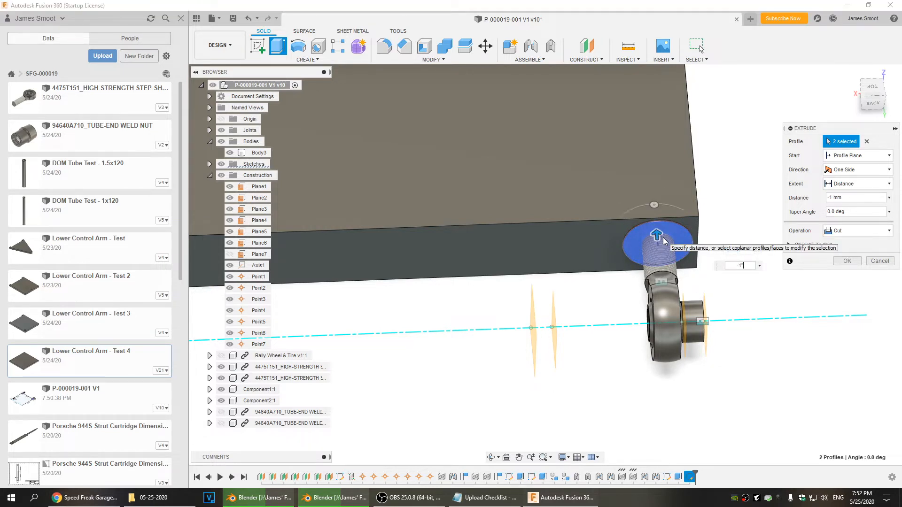
key("Return")
Show both weld nut components again and return the model to its home view
scroll(575, 307, "down", 5)
middle_click_drag(503, 304, 658, 312)
left_click(222, 412)
left_click(221, 423)
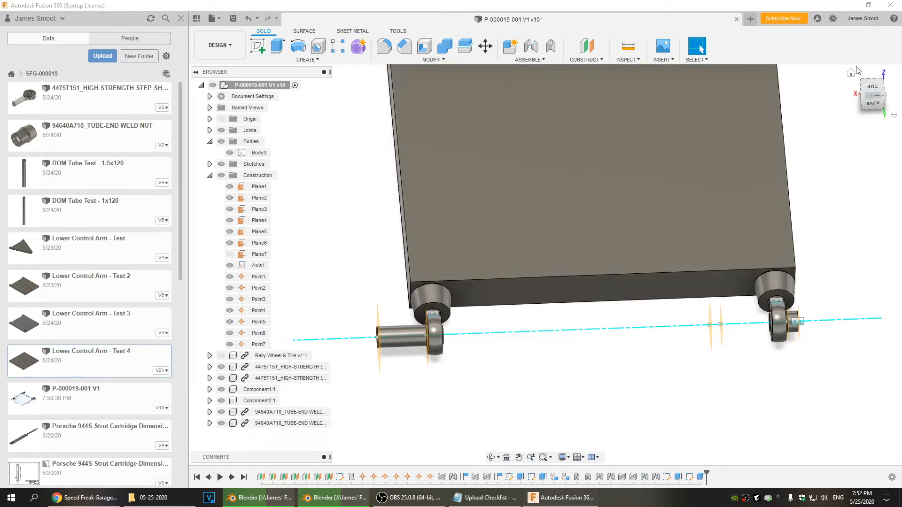
left_click(852, 74)
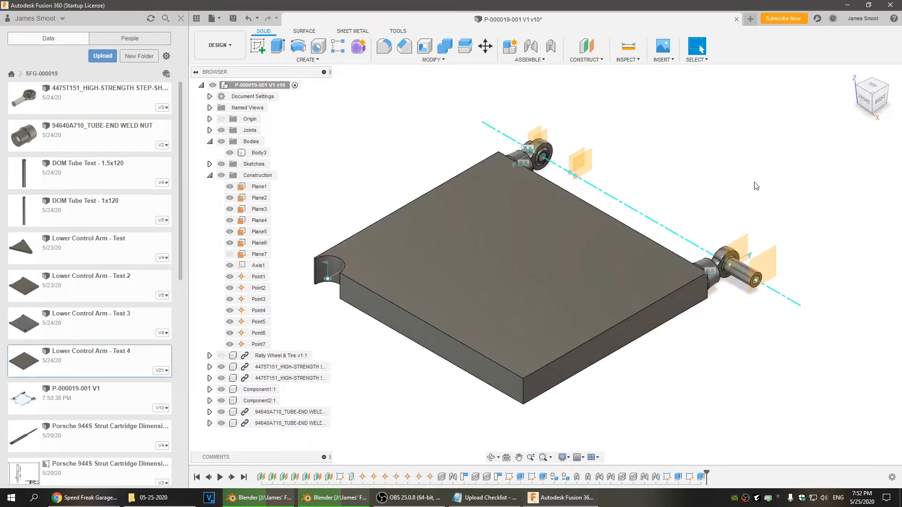
Save the design as a new version with the description User Saved
left_click(232, 18)
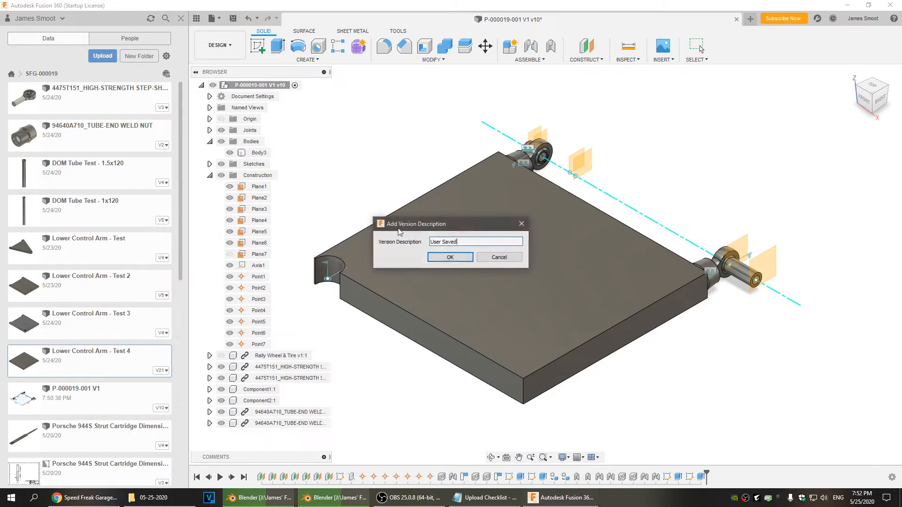
left_click(452, 258)
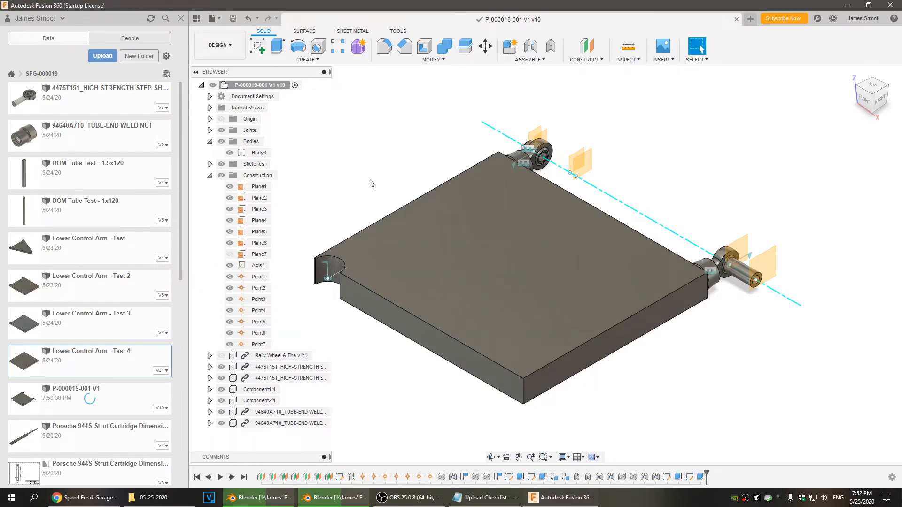
left_click(396, 217)
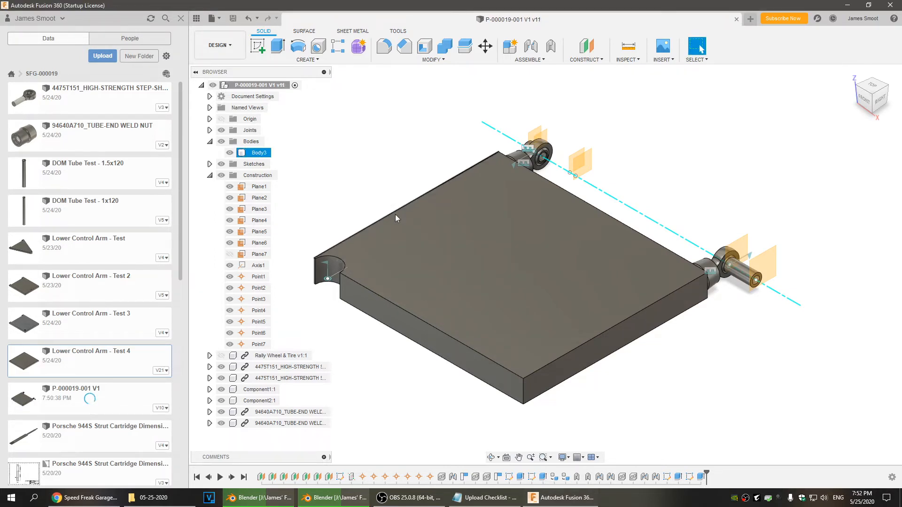
left_click(351, 181)
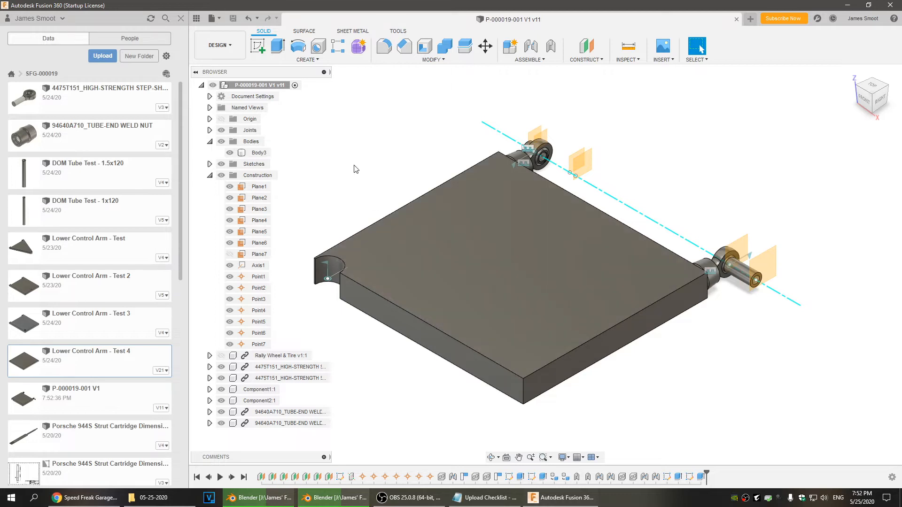
Fillet the upper and lower edges along the two opposite sides of the plate that lead to the weld nuts
left_click(384, 45)
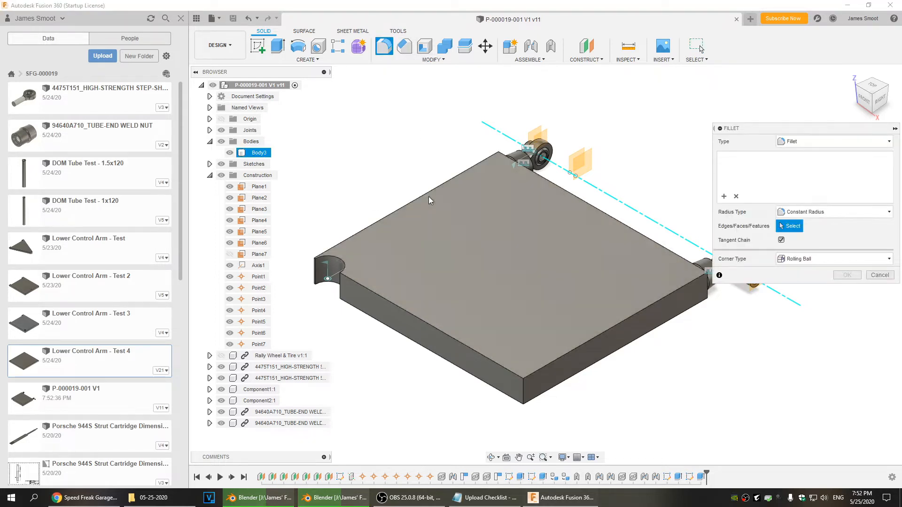
left_click(424, 200)
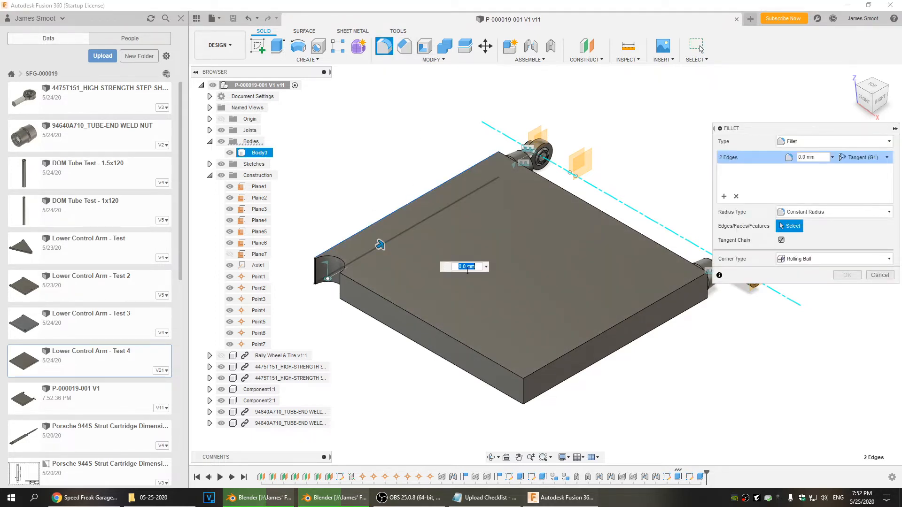
left_click(584, 341)
left_click(587, 370)
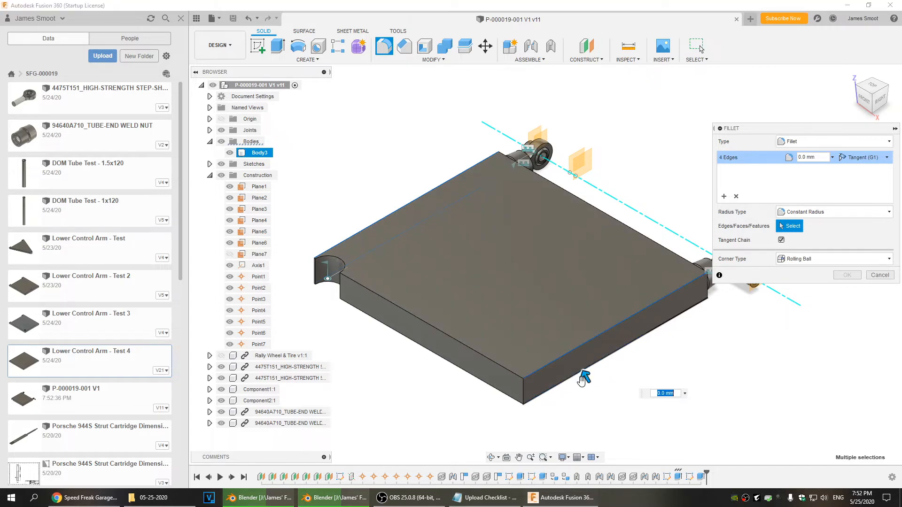
key("Return")
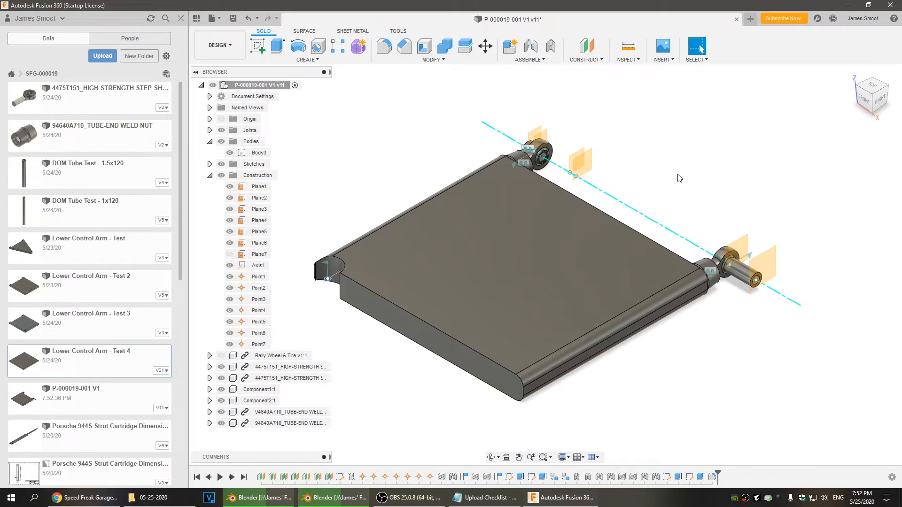
Set the plate edge fillet's radius to 0.75 in and save the design with the description User Saved
double_click(712, 482)
left_click(804, 157)
type("75")
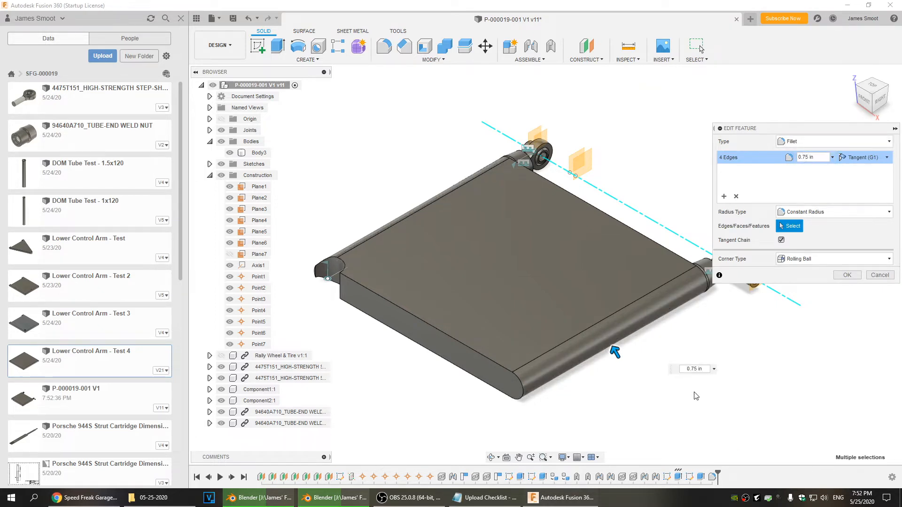
key("Return")
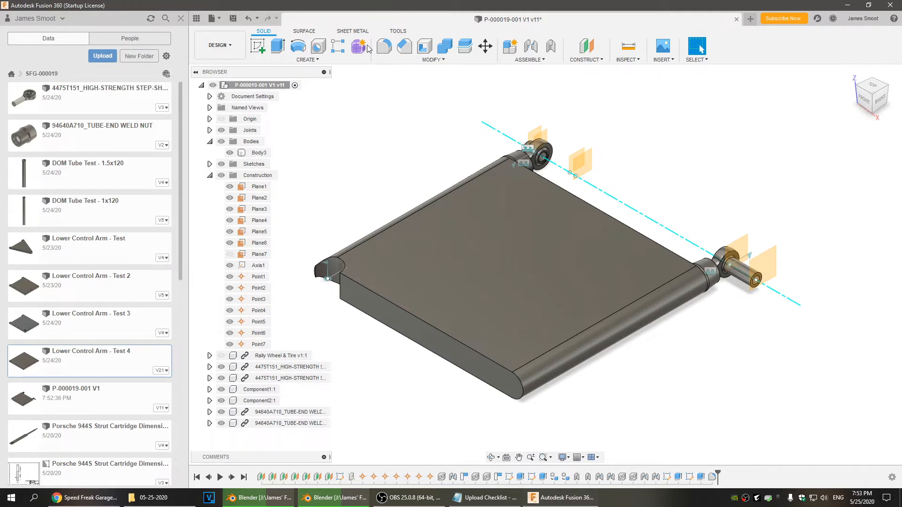
left_click(233, 19)
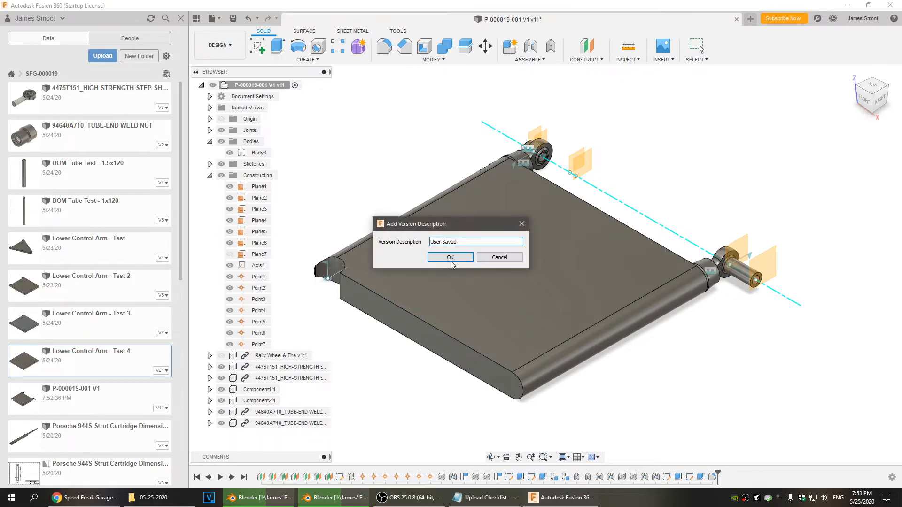
left_click(450, 258)
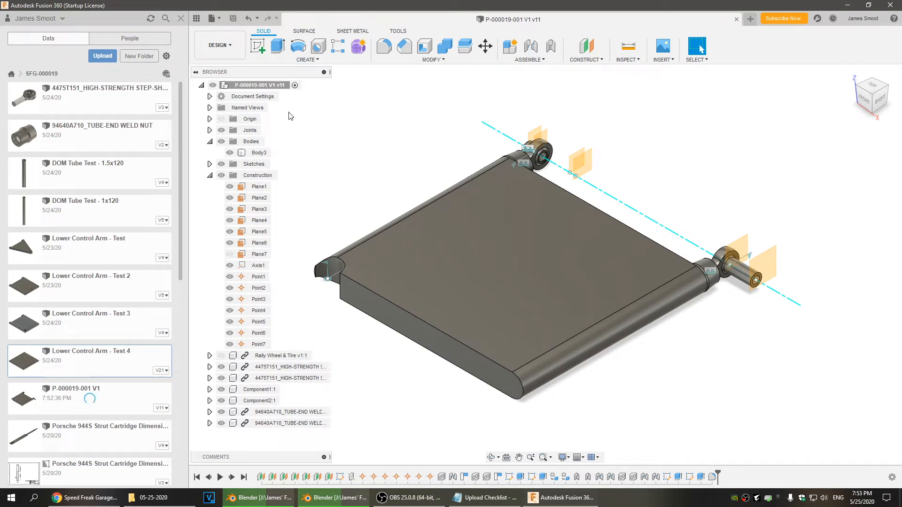
Switch to the Simulation workspace and create a Shape Optimization study of the control arm
left_click(220, 45)
left_click(221, 117)
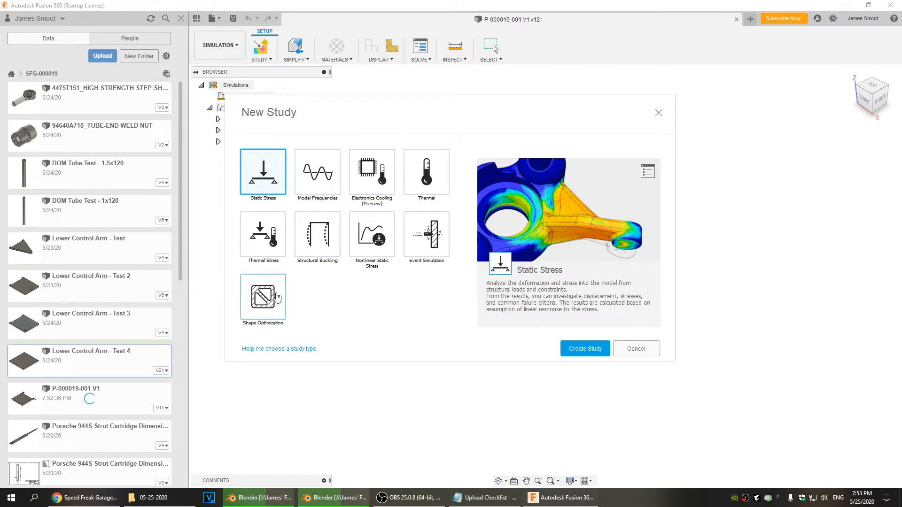
left_click(276, 298)
left_click(578, 355)
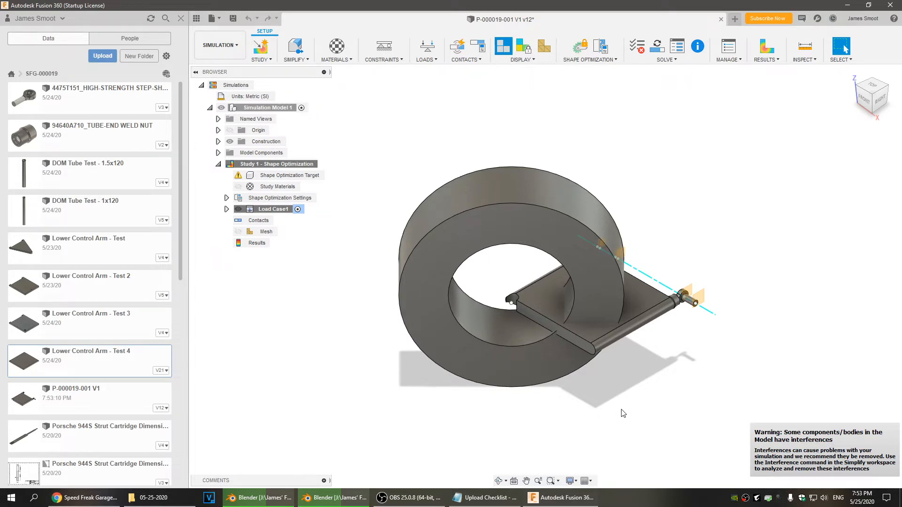
Delete the Shape Optimization study, decline a new study and return to the Design workspace
left_click(220, 45)
right_click(287, 165)
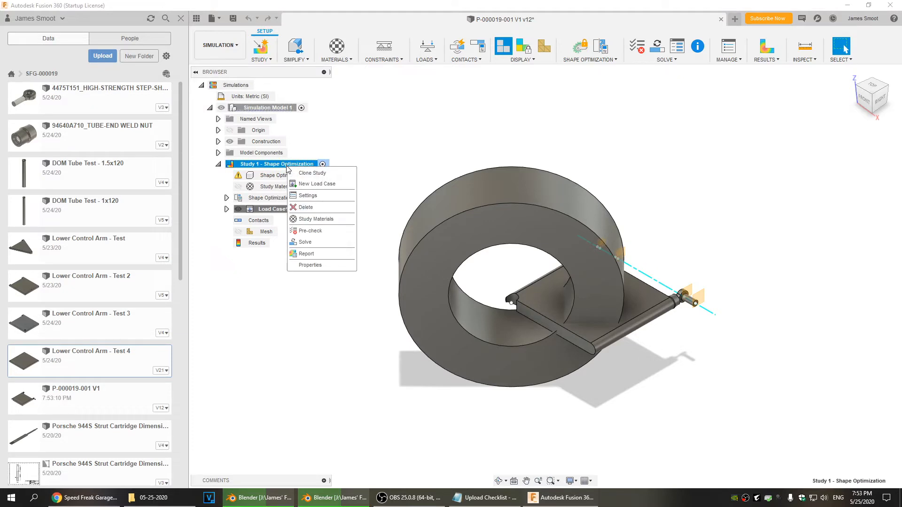
left_click(305, 207)
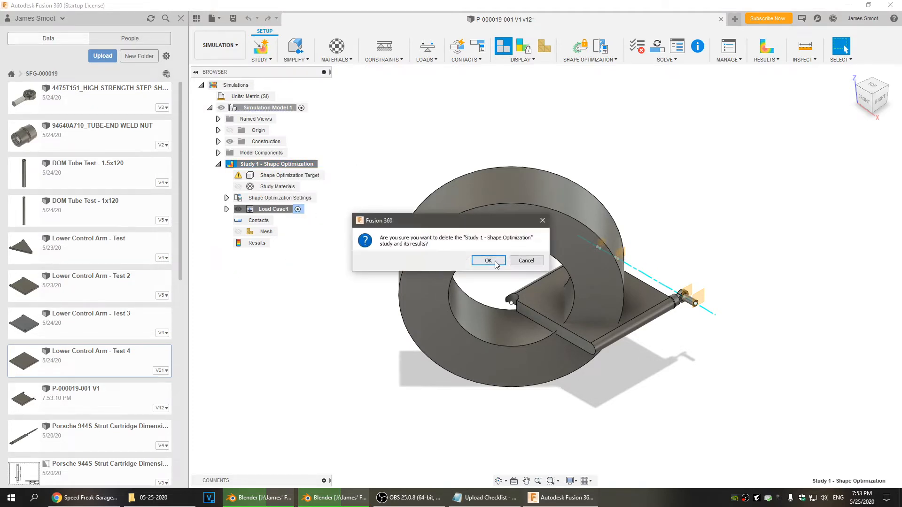
left_click(517, 260)
left_click(615, 348)
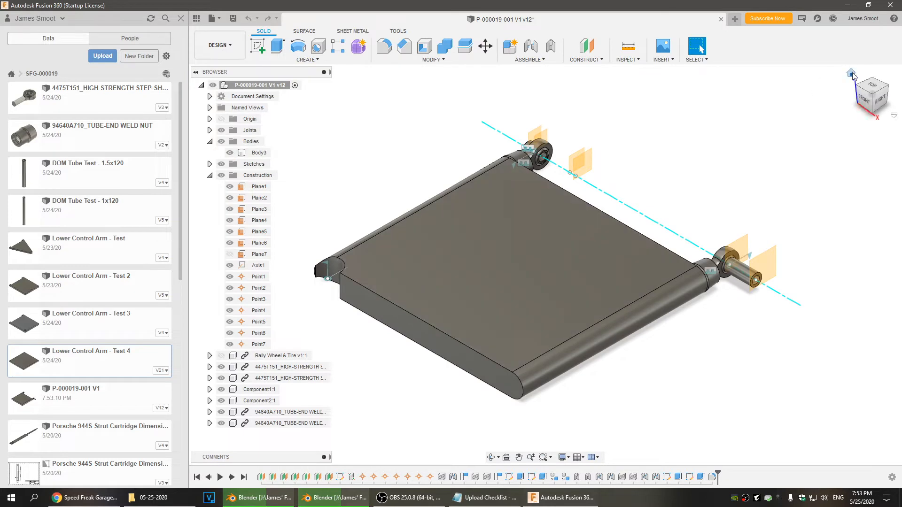
Collapse the Construction and Bodies folders in the browser and save the design as a new version
left_click(209, 175)
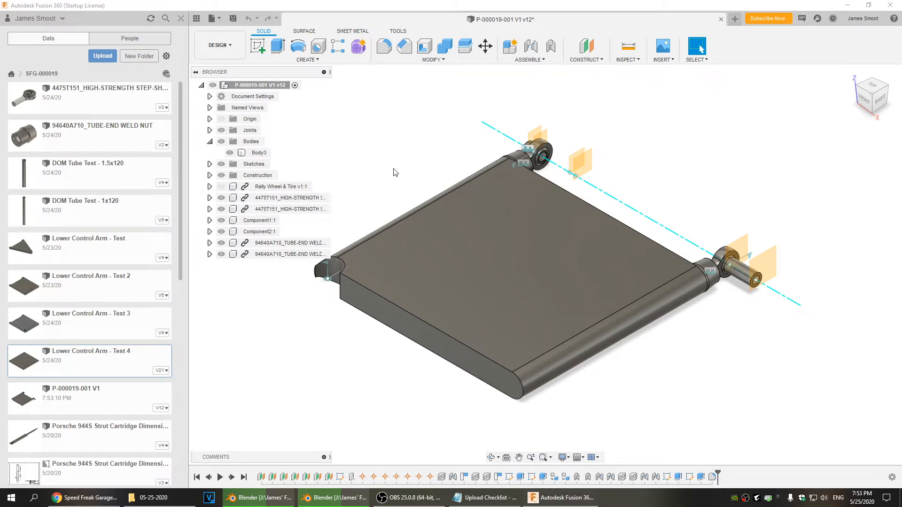
scroll(394, 173, "up", 3)
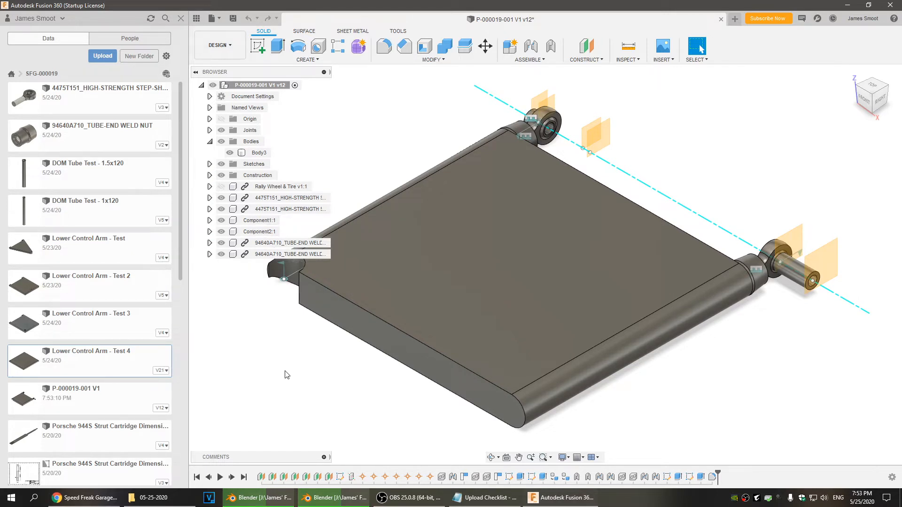
left_click(210, 141)
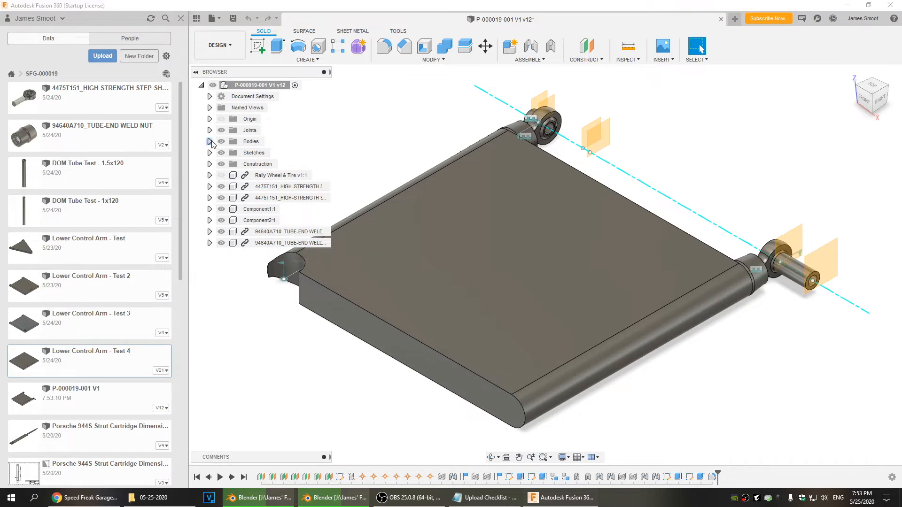
left_click(233, 19)
left_click(449, 258)
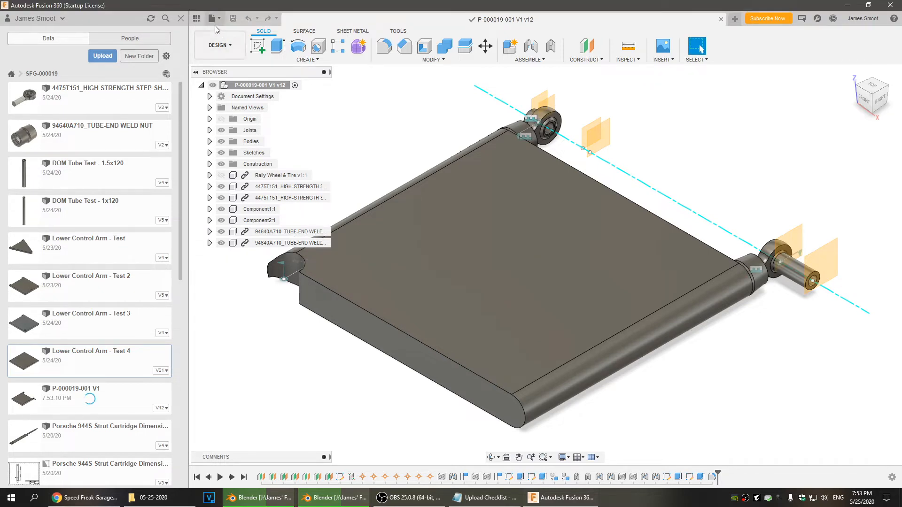
Save the design under the new name P-000019-002 V1 in the SFG-000019 folder with the description User Saved
left_click(213, 18)
left_click(227, 115)
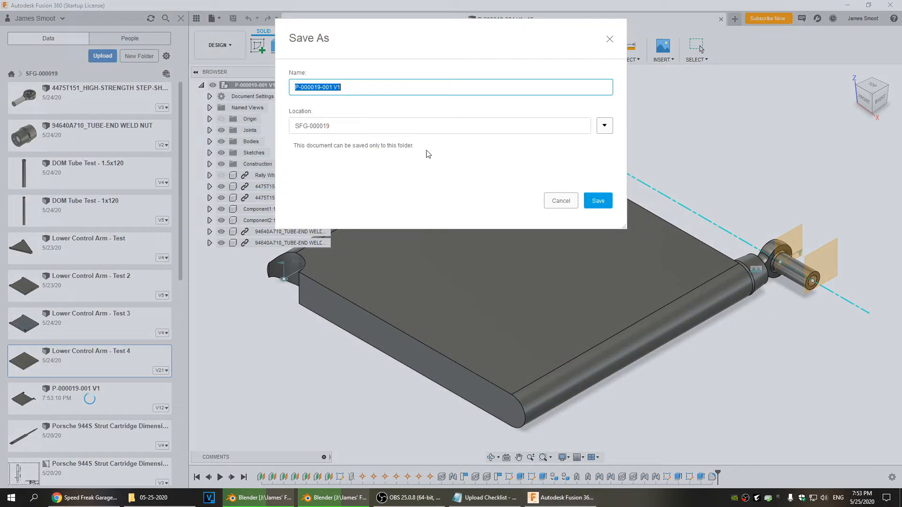
left_click(332, 87)
left_click(588, 196)
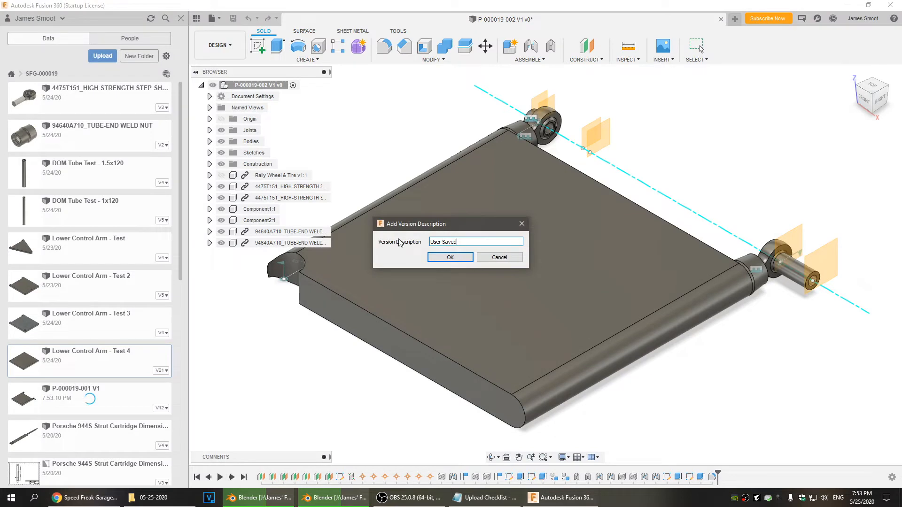
left_click(450, 257)
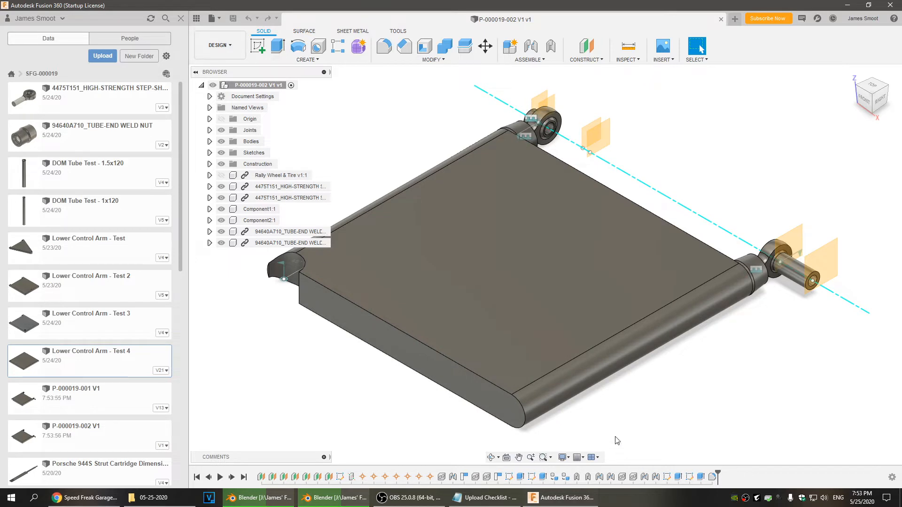
left_click(210, 142)
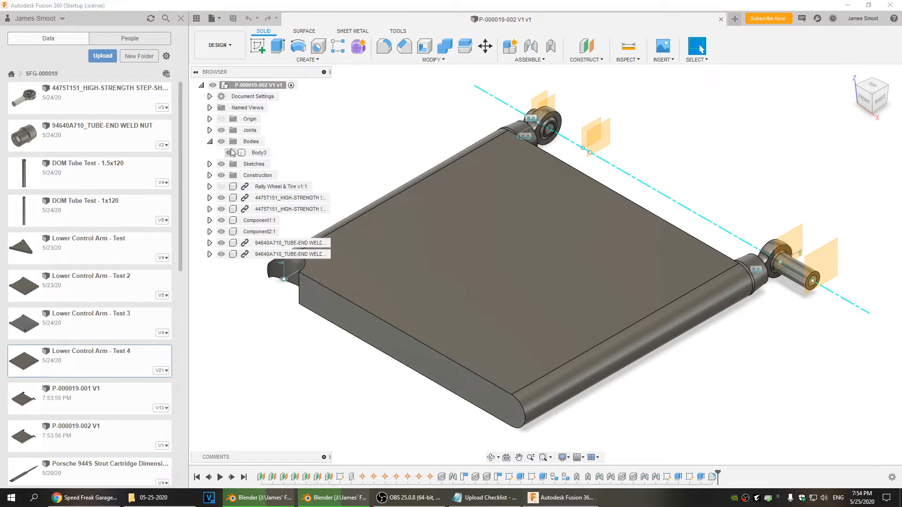
right_click(260, 153)
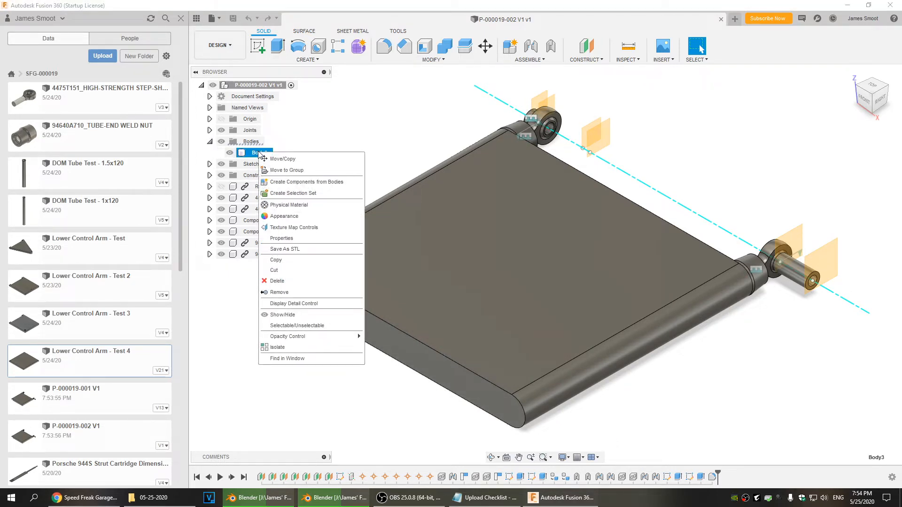
key("Escape")
left_click(209, 141)
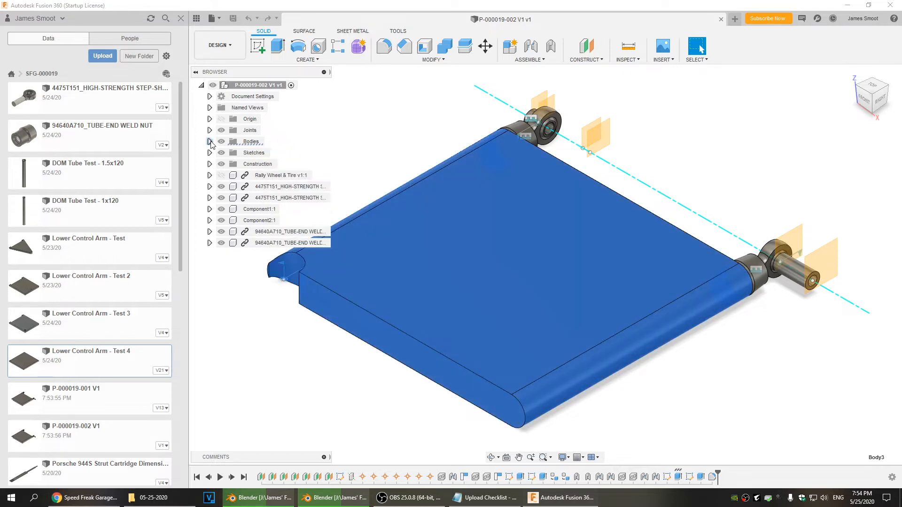
left_click(320, 142)
Try to delete the Rally Wheel & Tire component
right_click(274, 175)
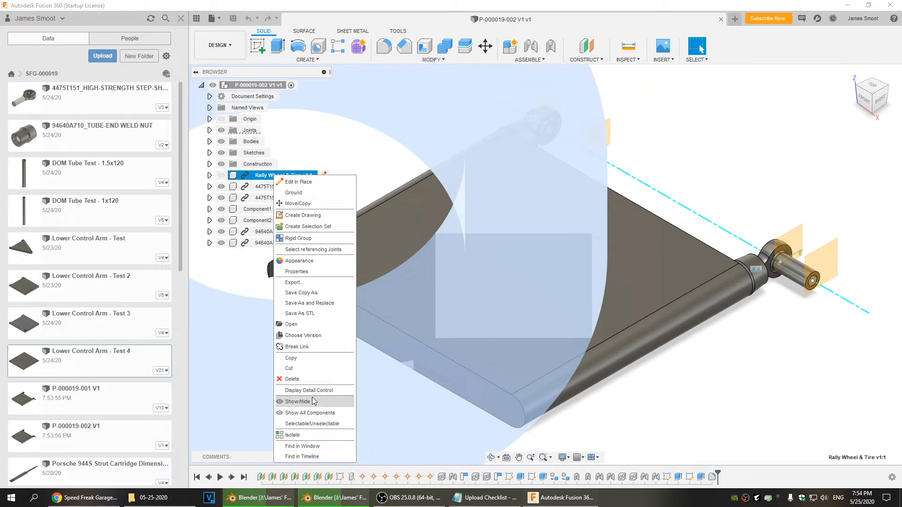
left_click(307, 379)
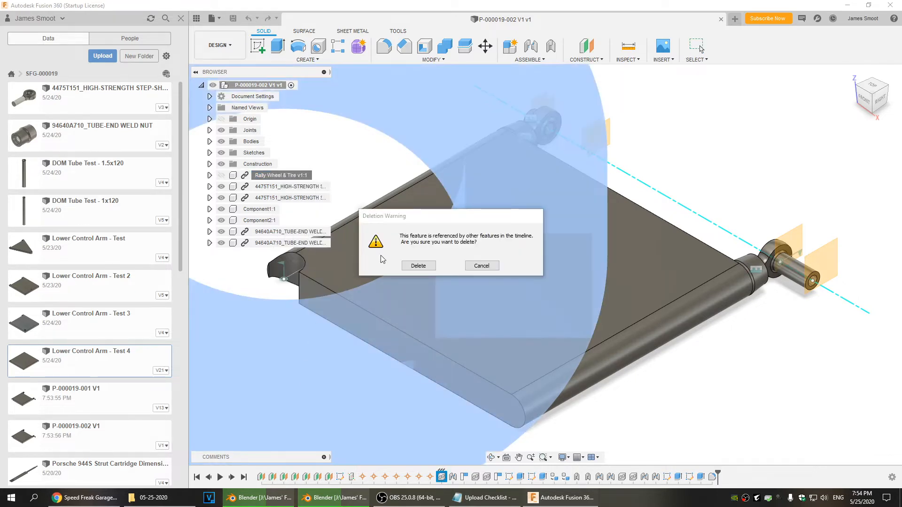
left_click(481, 266)
left_click(298, 382)
Break the links of both 94640A710 tube-end weld nut components and remove them from the design
right_click(273, 244)
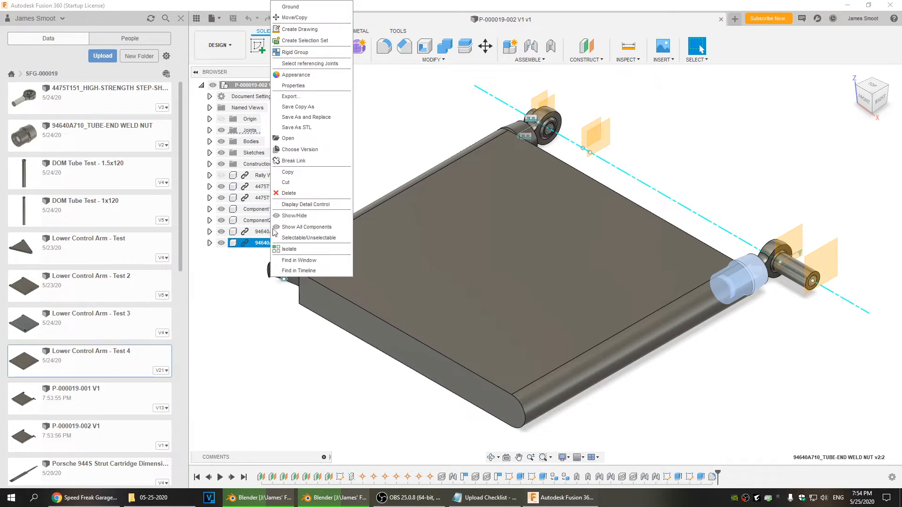
left_click(301, 161)
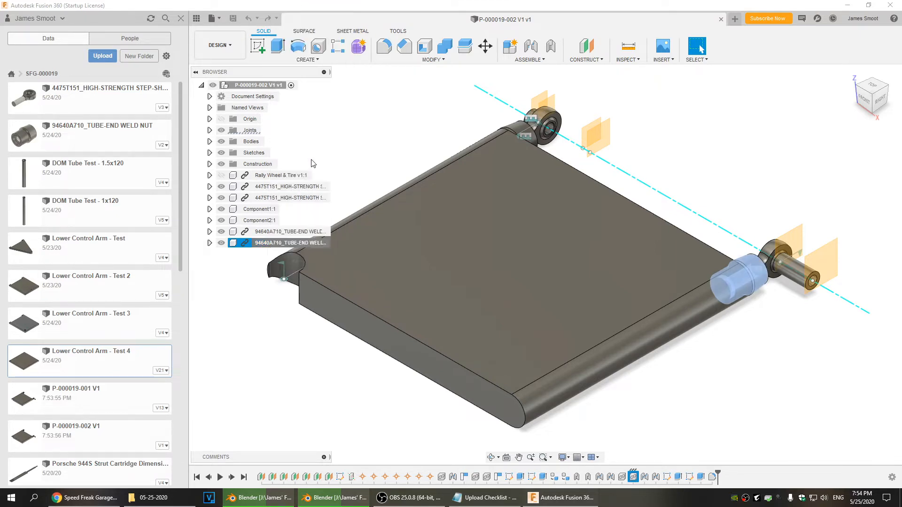
right_click(276, 245)
left_click(295, 205)
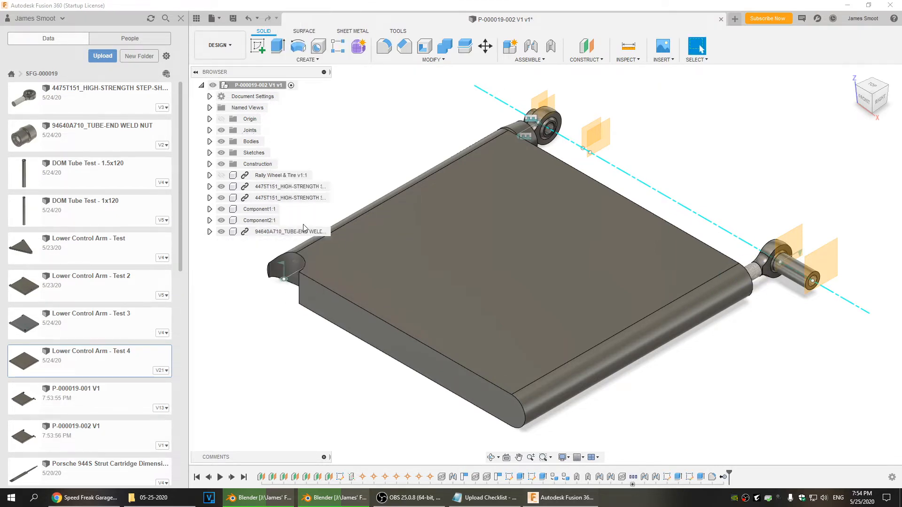
right_click(272, 231)
left_click(291, 390)
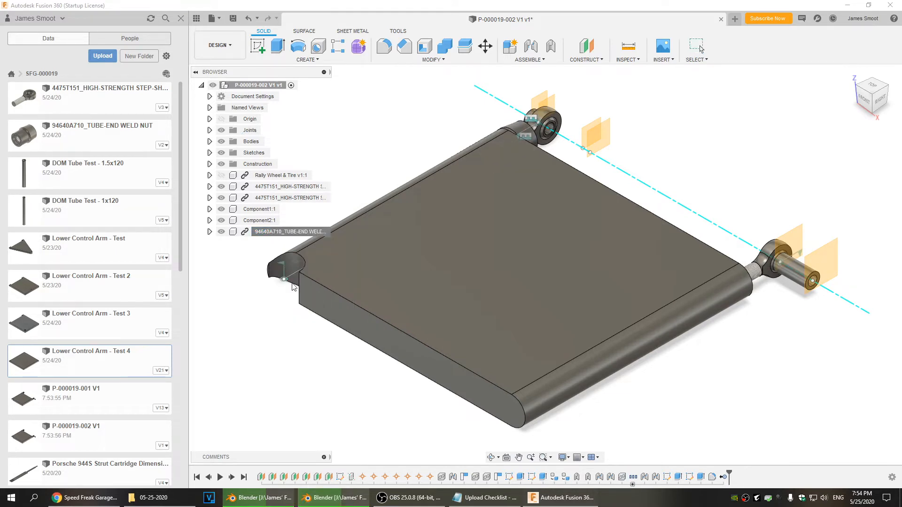
right_click(282, 232)
left_click(303, 206)
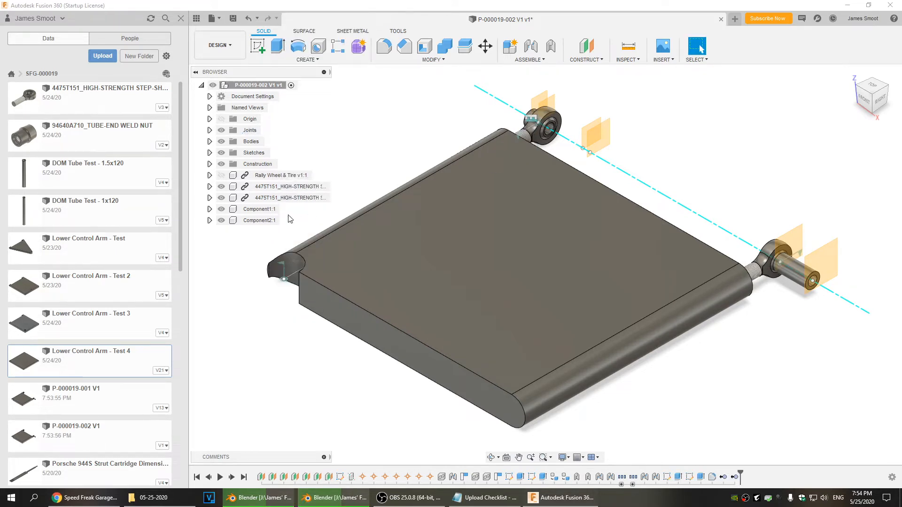
Remove Component2 and Component1 from the design
right_click(261, 221)
left_click(290, 207)
right_click(261, 209)
left_click(282, 205)
Break the links of both 4475T151 step-shank ball joint rod end components and remove them from the design
right_click(263, 199)
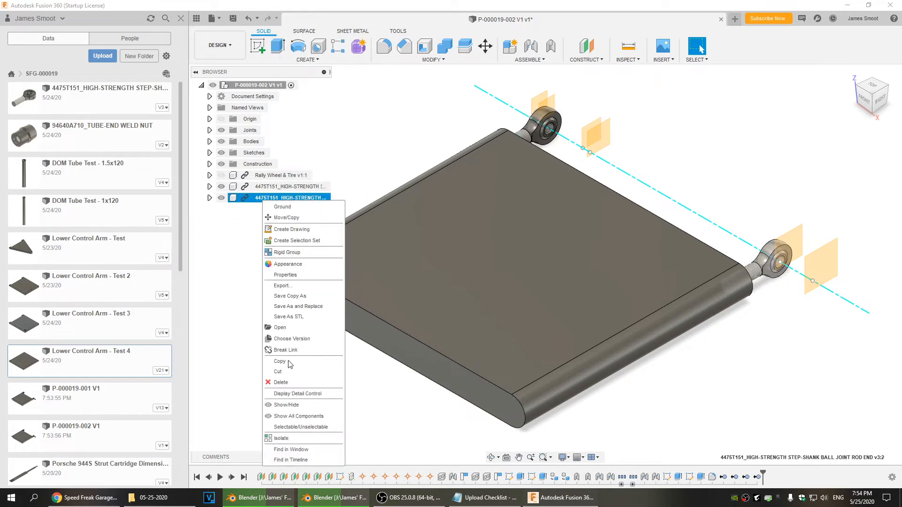
left_click(289, 351)
right_click(275, 199)
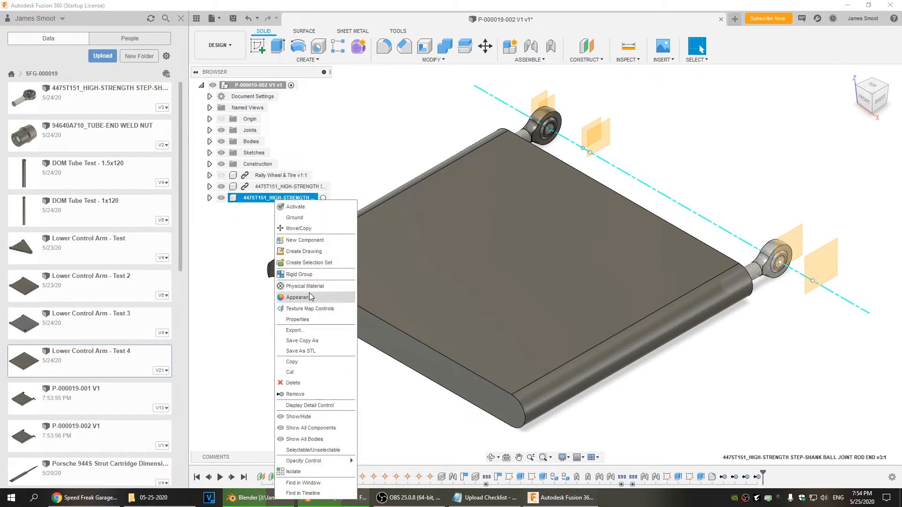
left_click(295, 394)
right_click(268, 187)
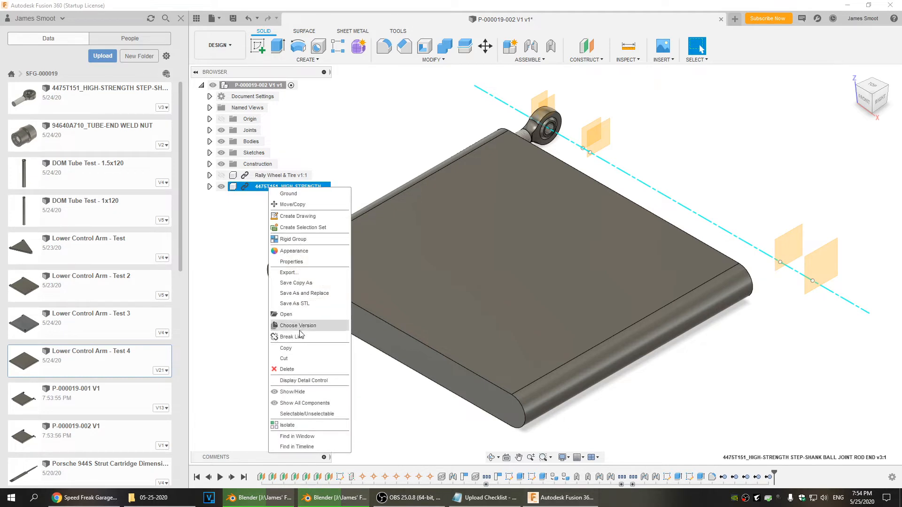
left_click(292, 336)
right_click(267, 186)
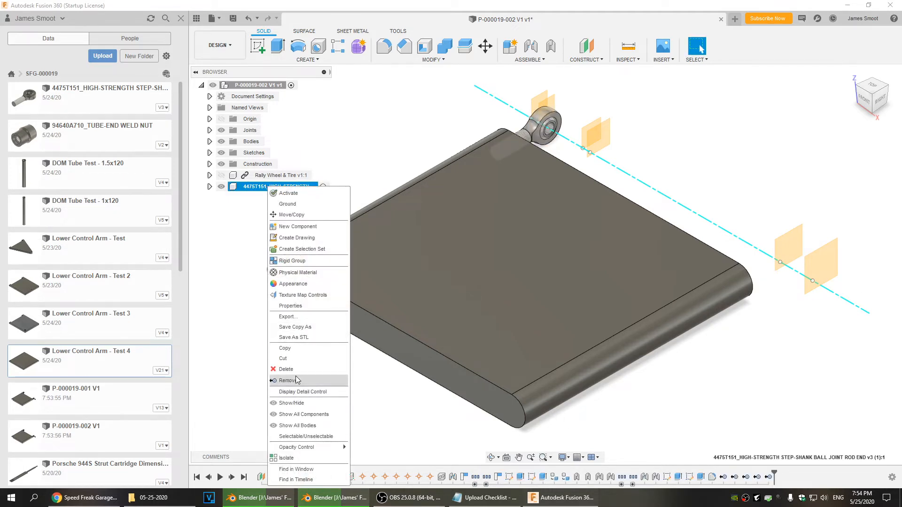
left_click(296, 380)
Break the link of the Rally Wheel & Tire component and remove it from the design
right_click(276, 181)
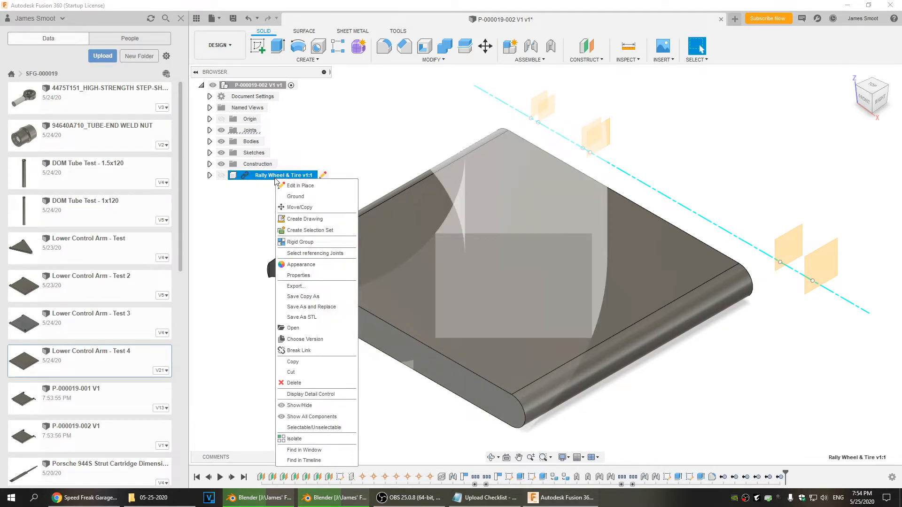
left_click(301, 350)
right_click(285, 178)
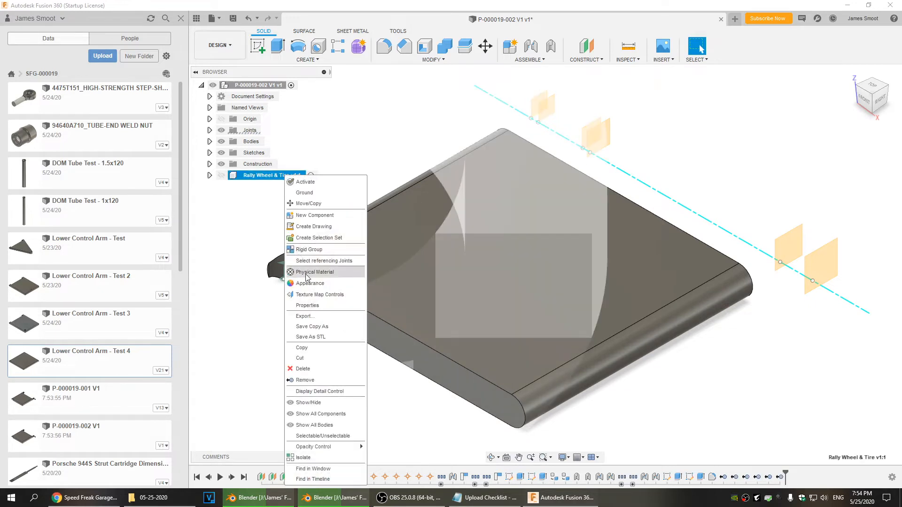
left_click(318, 372)
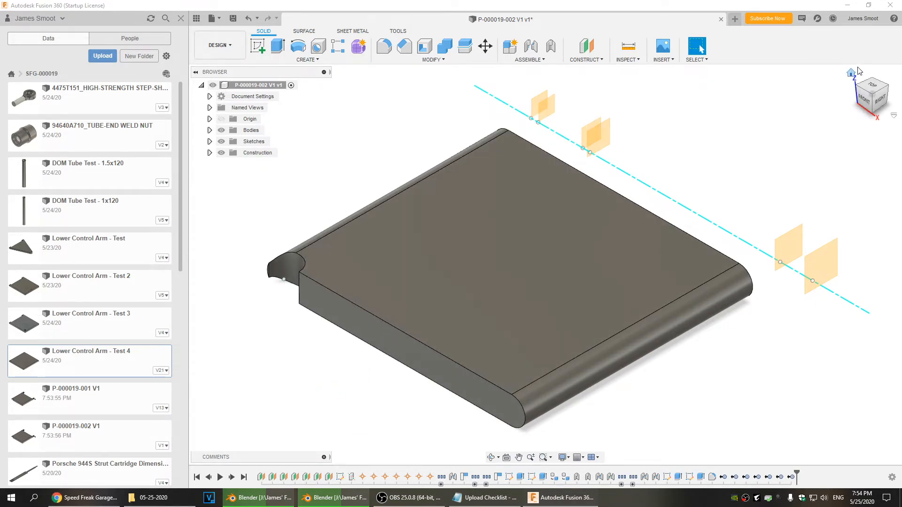
Return the stripped control arm body to the home view and save the design as a new version
left_click(851, 73)
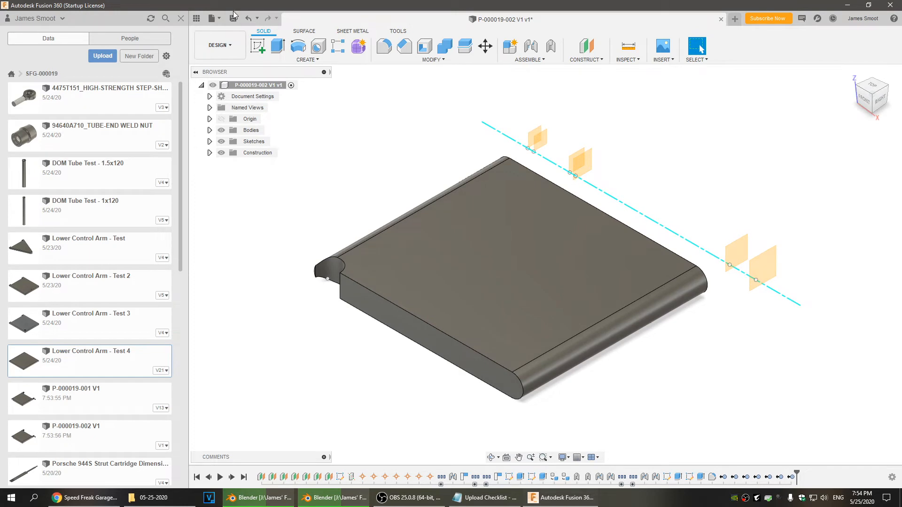
left_click(232, 18)
left_click(453, 258)
Switch to the Simulation workspace and create a Shape Optimization study
left_click(220, 45)
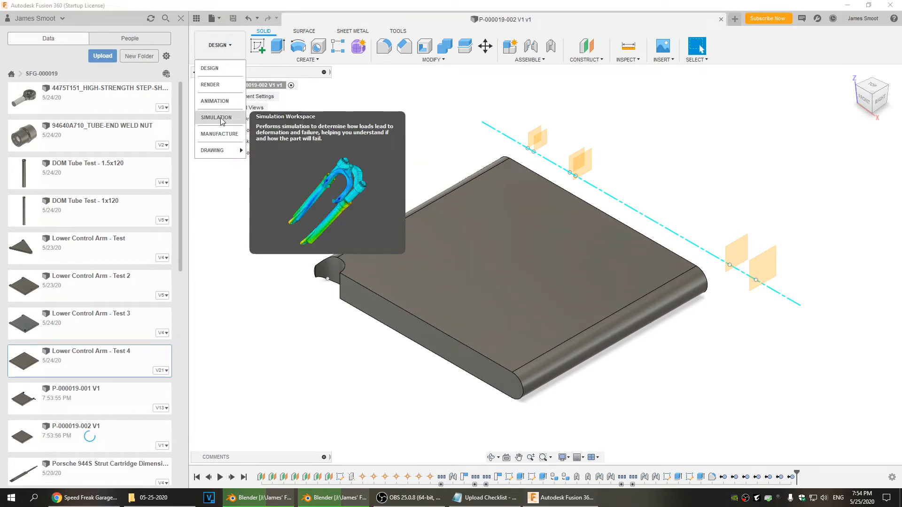
left_click(215, 121)
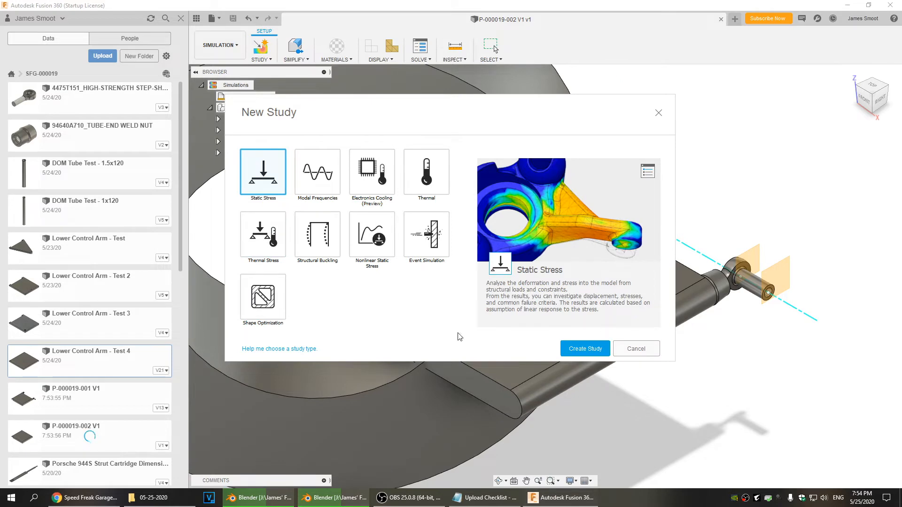
left_click(264, 299)
left_click(583, 349)
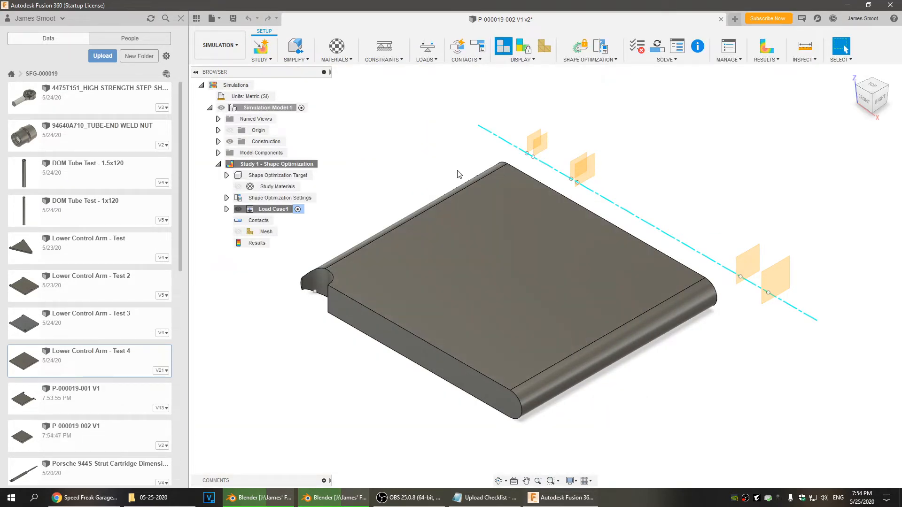
Assign Steel AISI 1020 107 HR as the study material for the control arm body
left_click(336, 46)
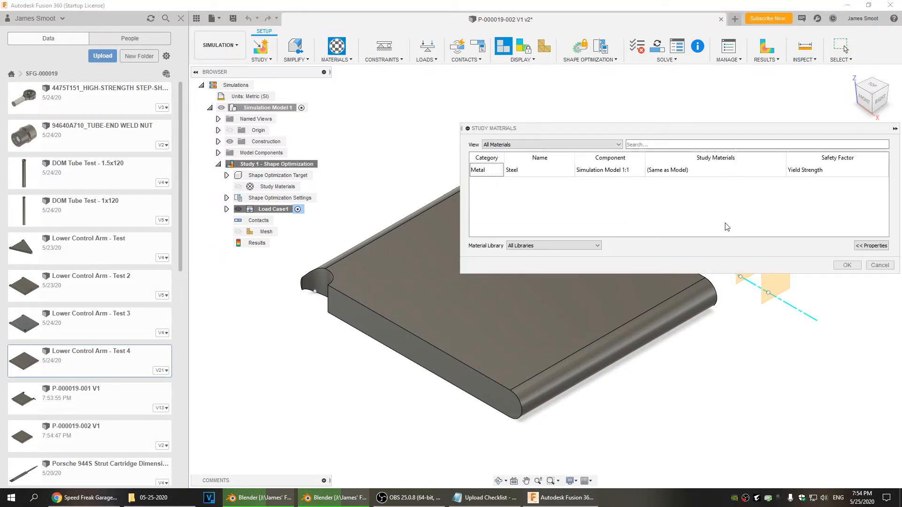
left_click(755, 177)
scroll(730, 255, "down", 8)
left_click_drag(783, 214, 790, 281)
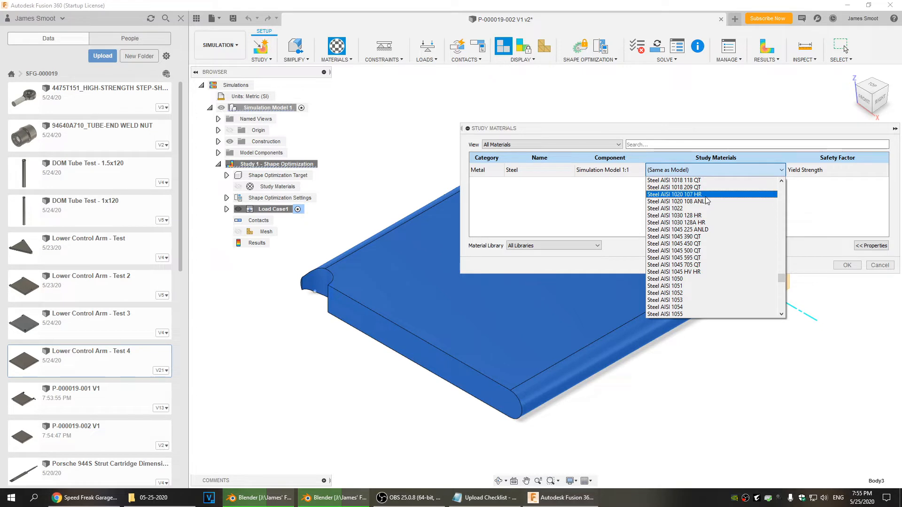
left_click(709, 196)
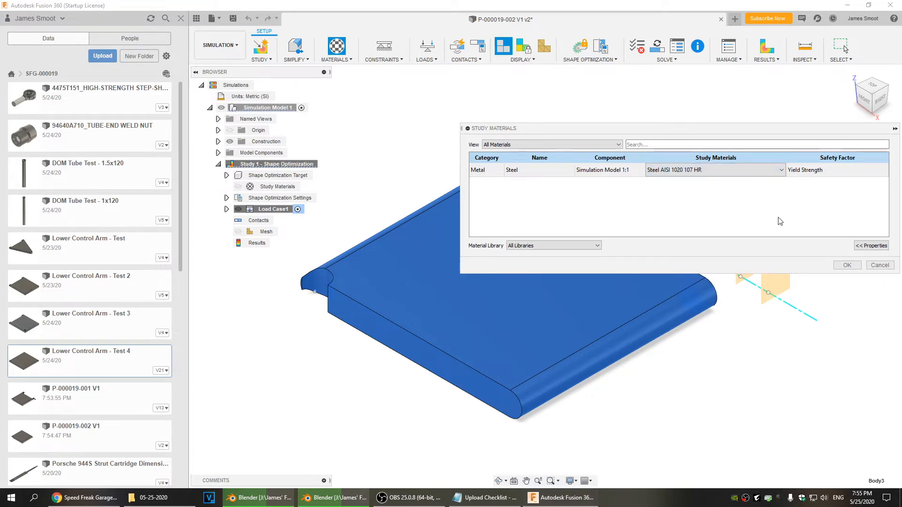
left_click(848, 266)
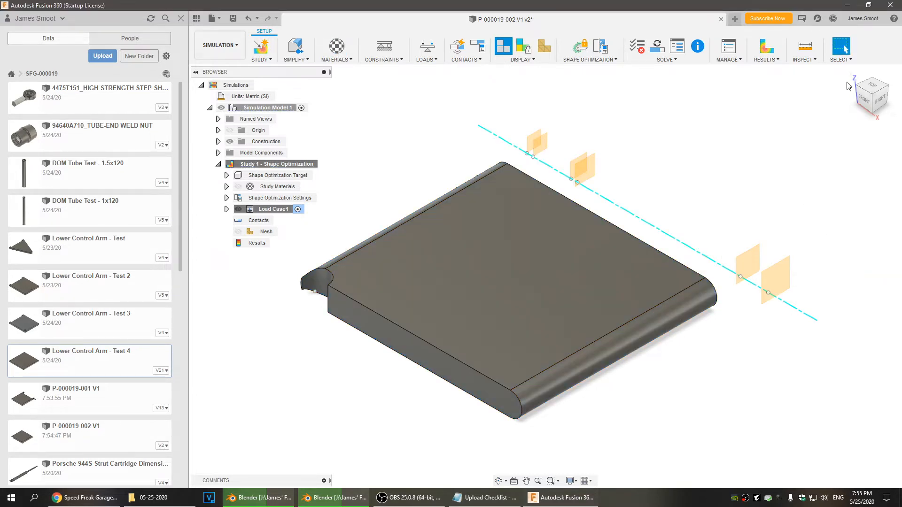
Apply a Fixed structural constraint on all axes to the inner faces of the two rod end bores
left_click(384, 47)
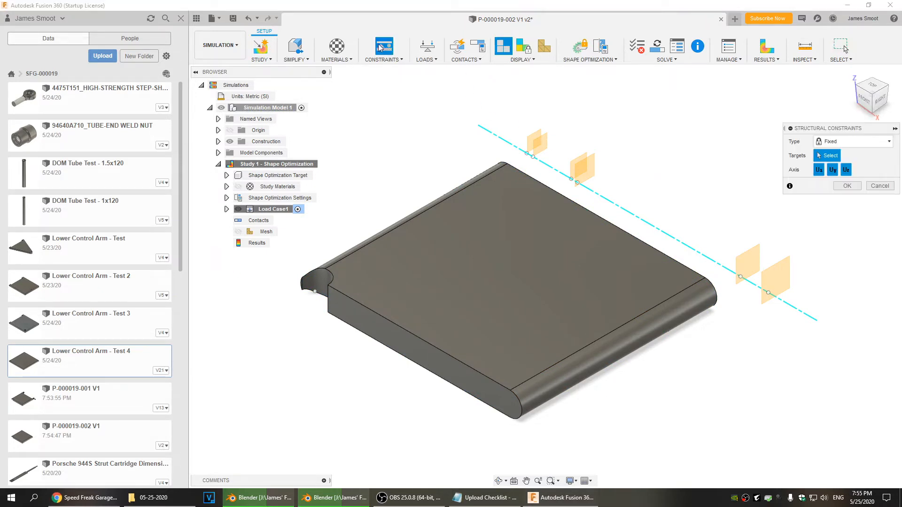
middle_click_drag(715, 210, 681, 225, "shift")
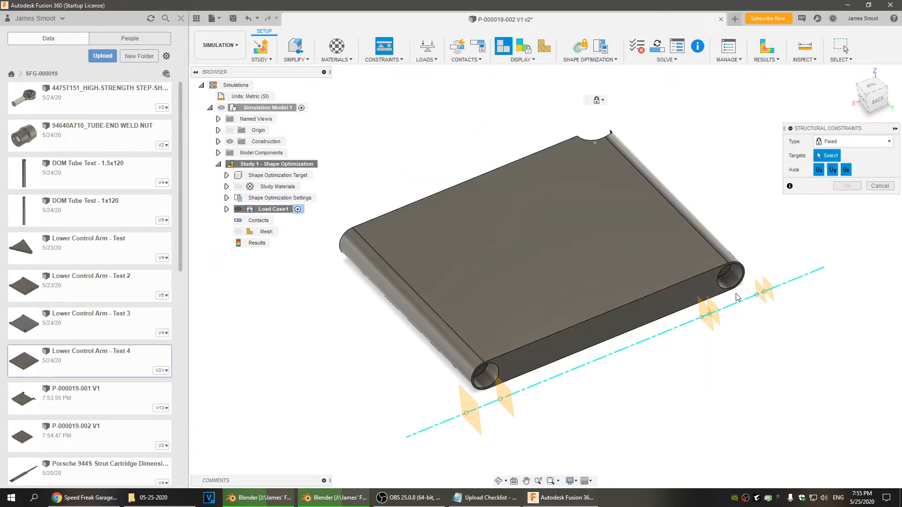
left_click(730, 274)
left_click(478, 383)
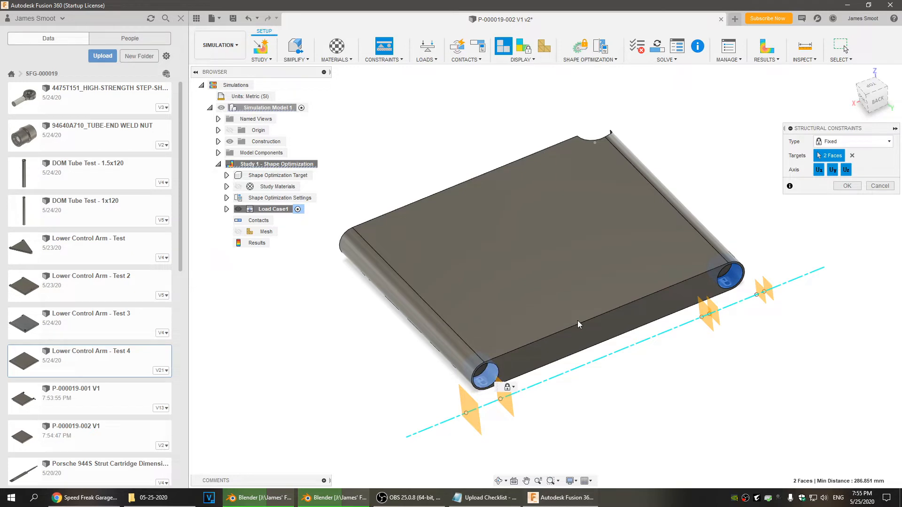
left_click(847, 186)
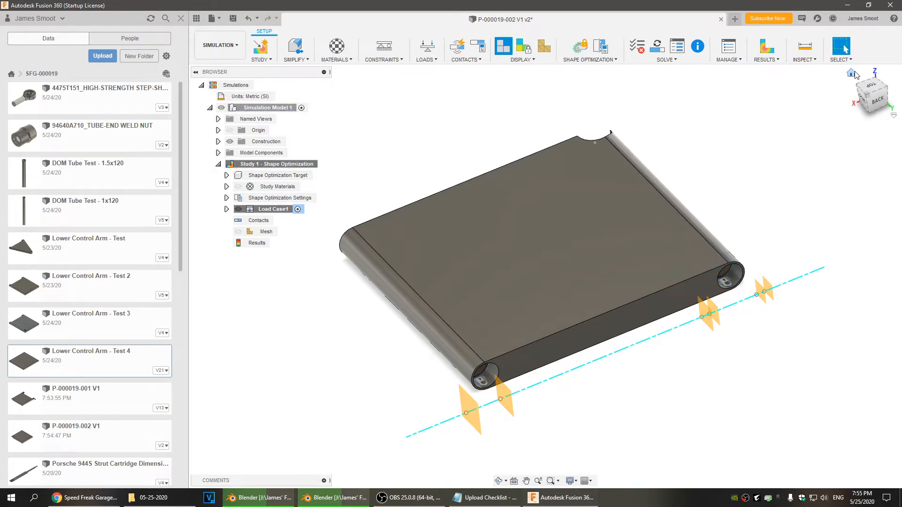
Start a structural Force load on the curved notch face at the outer corner, defined by vector components in lbforce
left_click(855, 75)
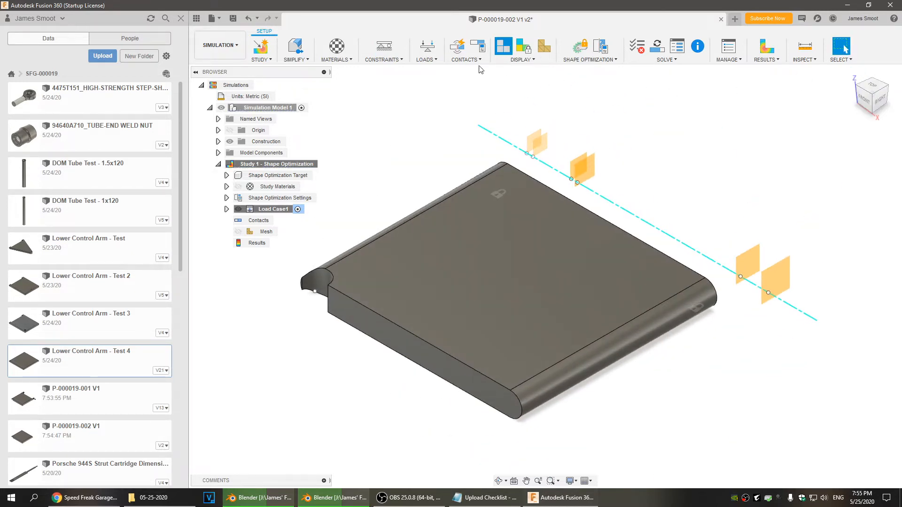
left_click(426, 45)
left_click(323, 285)
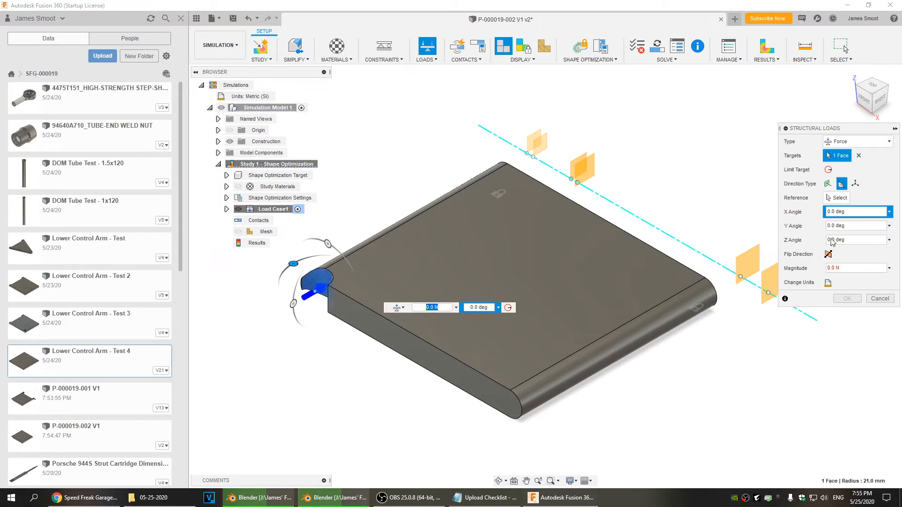
left_click(854, 183)
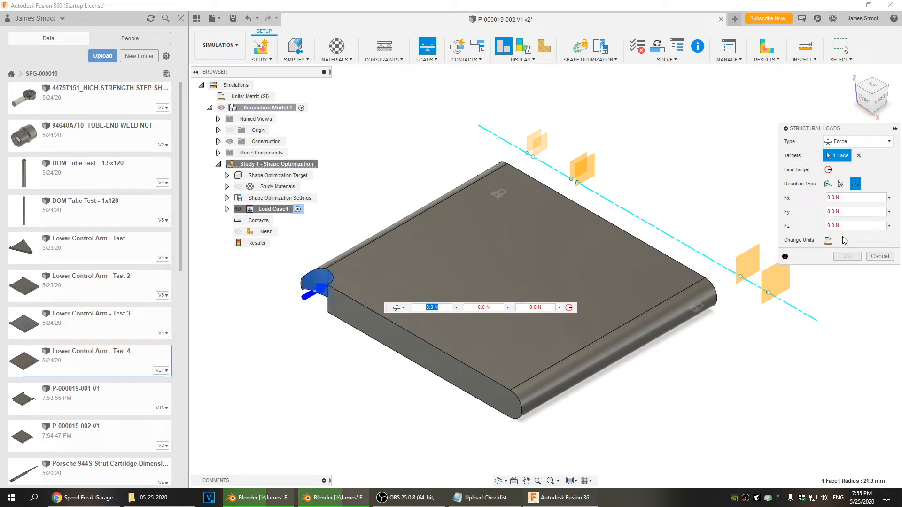
left_click(828, 241)
left_click(859, 241)
left_click(852, 276)
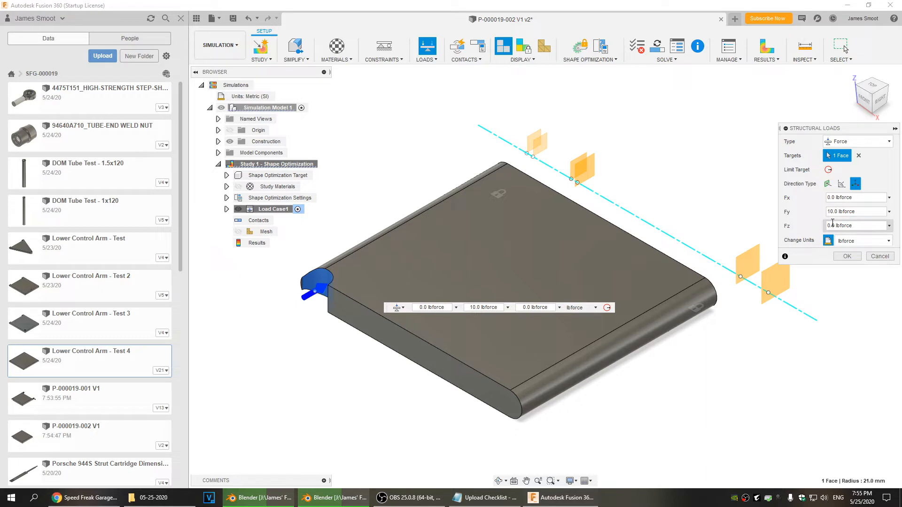
Apply the force with Fx 1500 lbforce and Fy and Fz at 0, and save the design
key("BackSpace")
type("0")
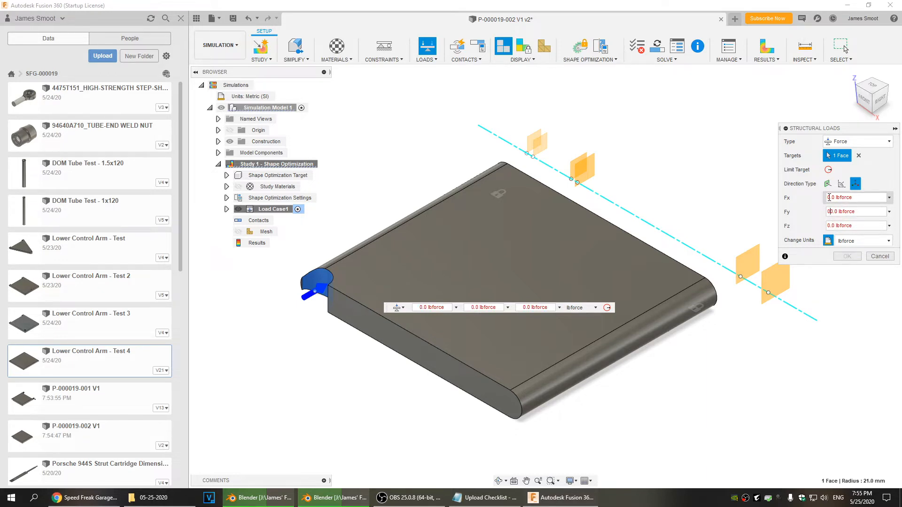
left_click(833, 212)
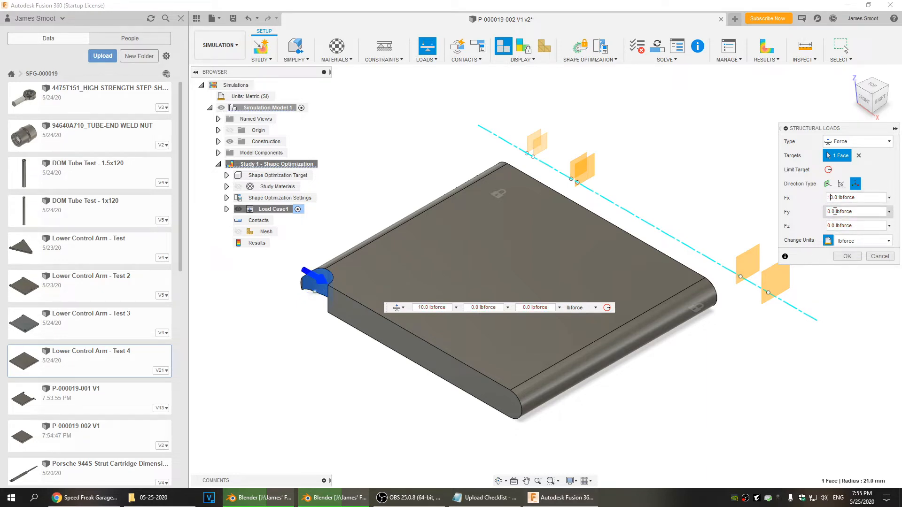
type("50")
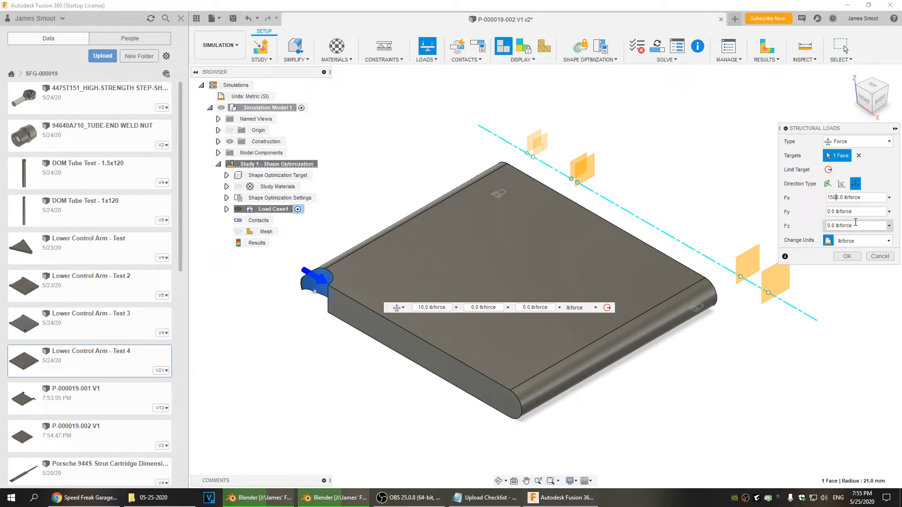
left_click(861, 211)
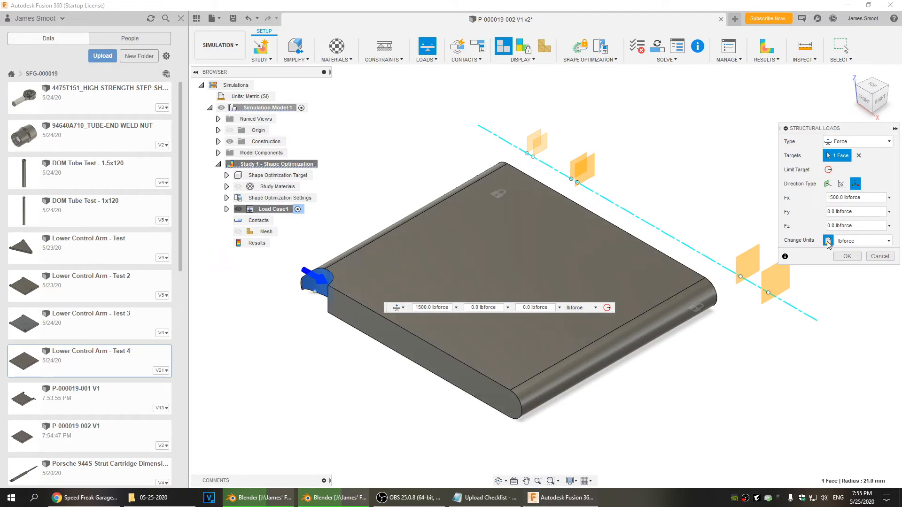
left_click(847, 256)
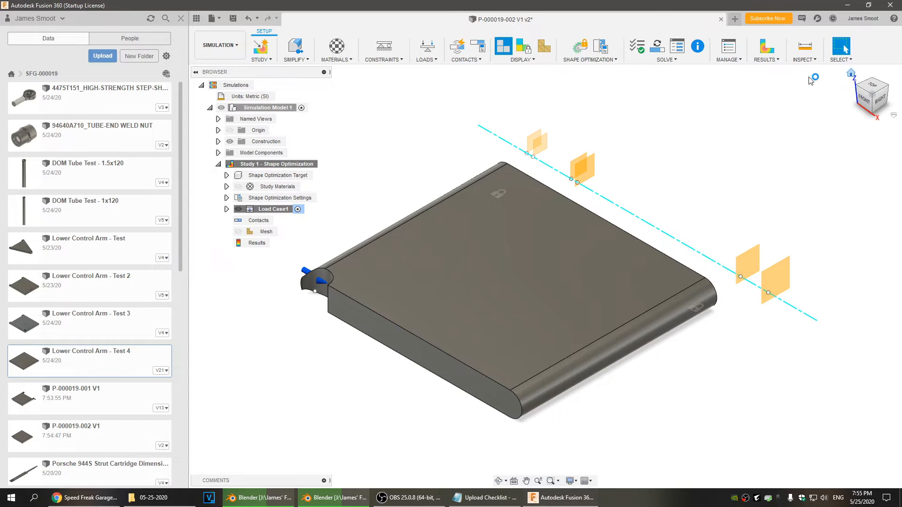
left_click(234, 20)
left_click(449, 256)
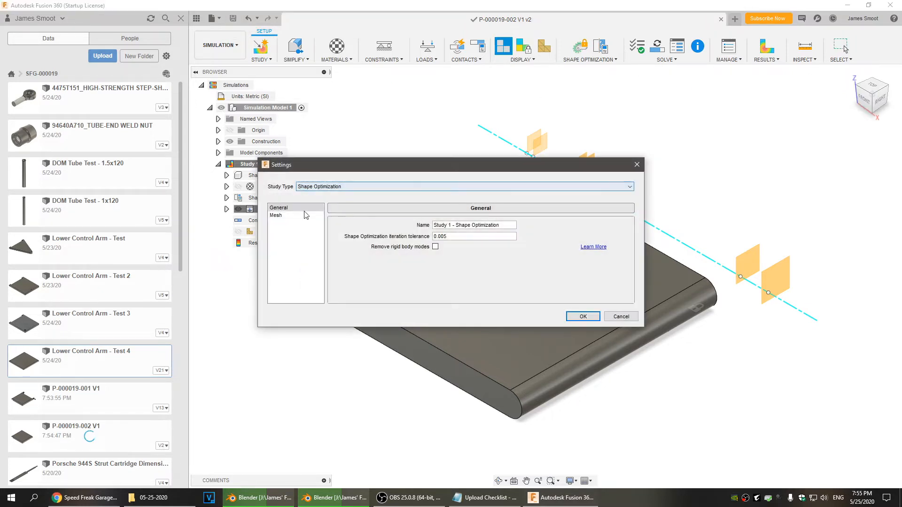
Refine the study's mesh by reducing its model-based average element size
left_click(306, 216)
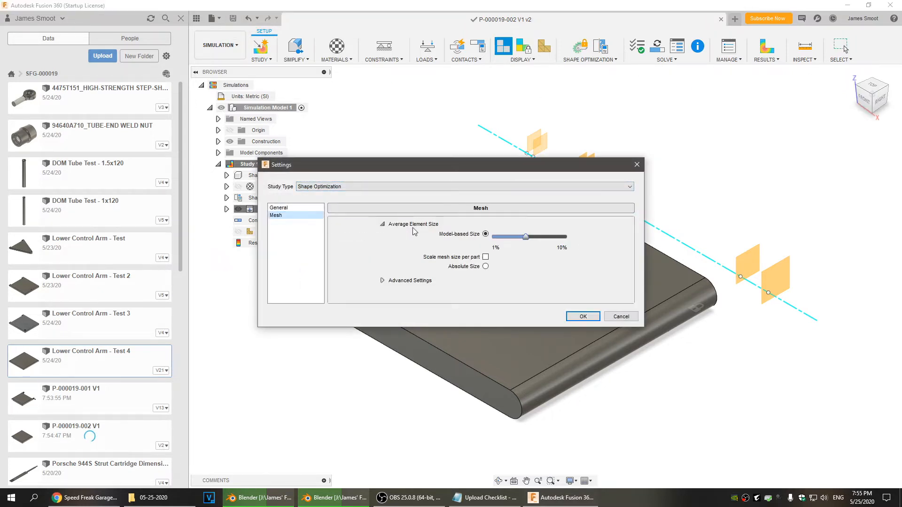
left_click(525, 237)
left_click_drag(524, 239, 506, 240)
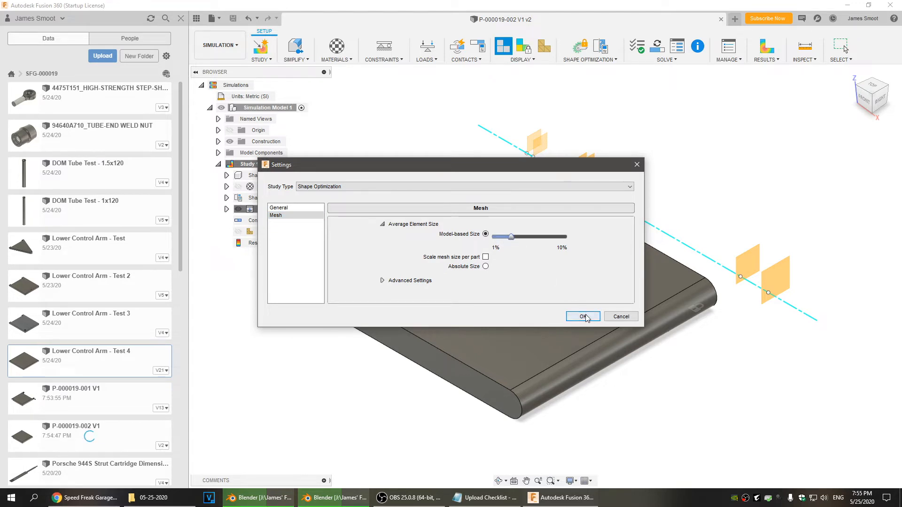
left_click(582, 316)
Compute the mesh for the control arm body and examine its element density in the mesh view
left_click(549, 45)
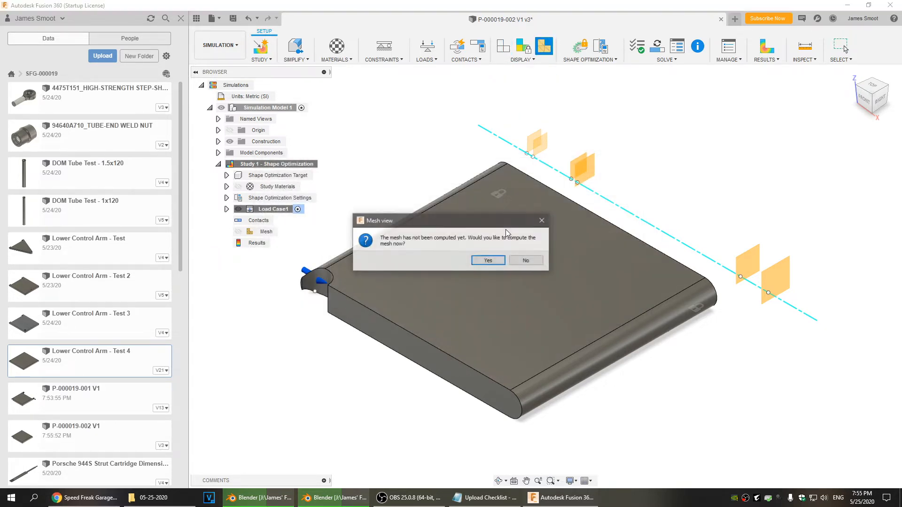
left_click(487, 261)
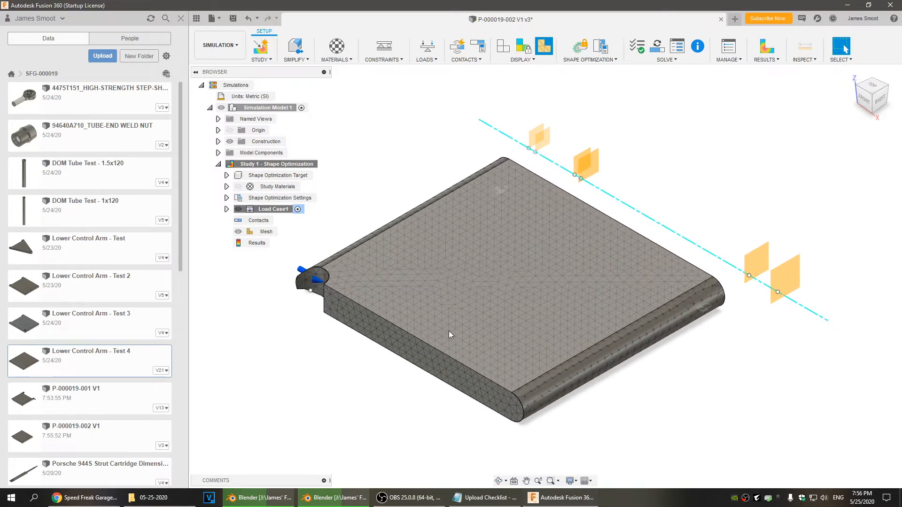
scroll(449, 331, "up", 2)
scroll(441, 324, "up", 2)
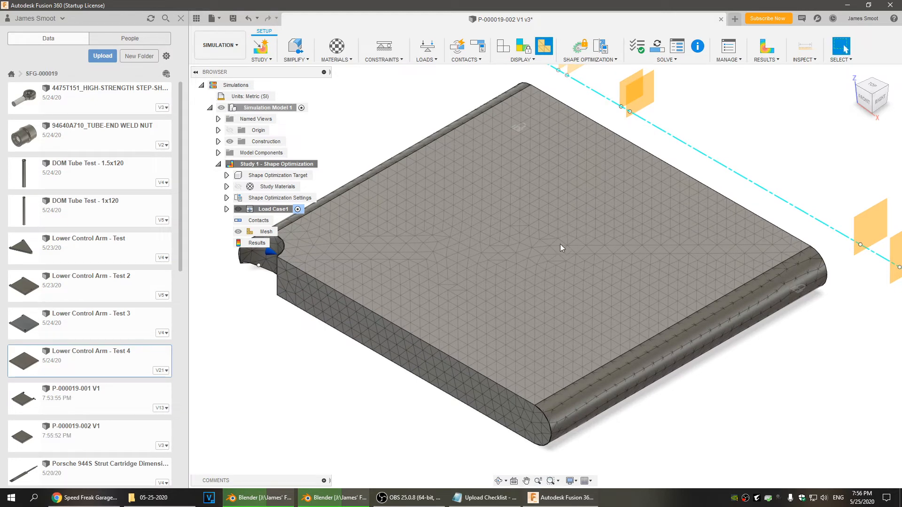
scroll(275, 388, "down", 1)
middle_click_drag(286, 388, 327, 385)
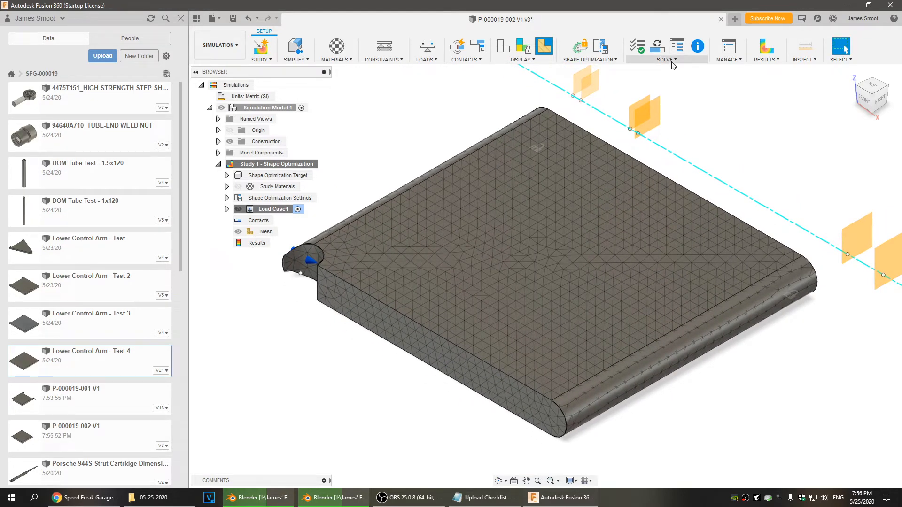
Solve Study 1 - Shape Optimization on the cloud after checking the local solving option
left_click(660, 48)
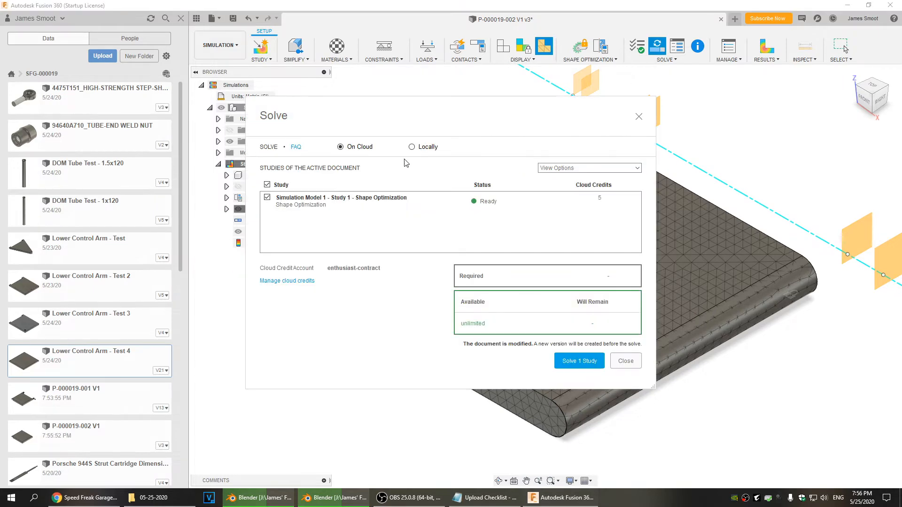
left_click(413, 147)
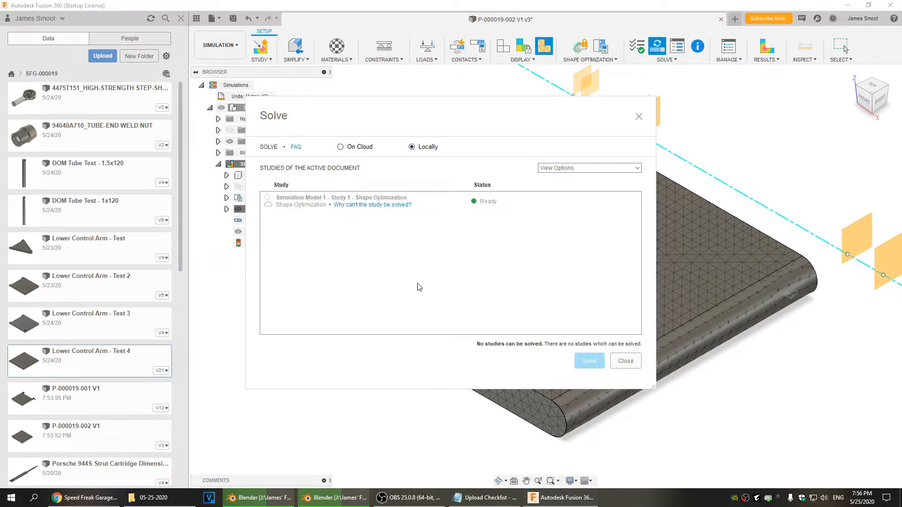
left_click(340, 147)
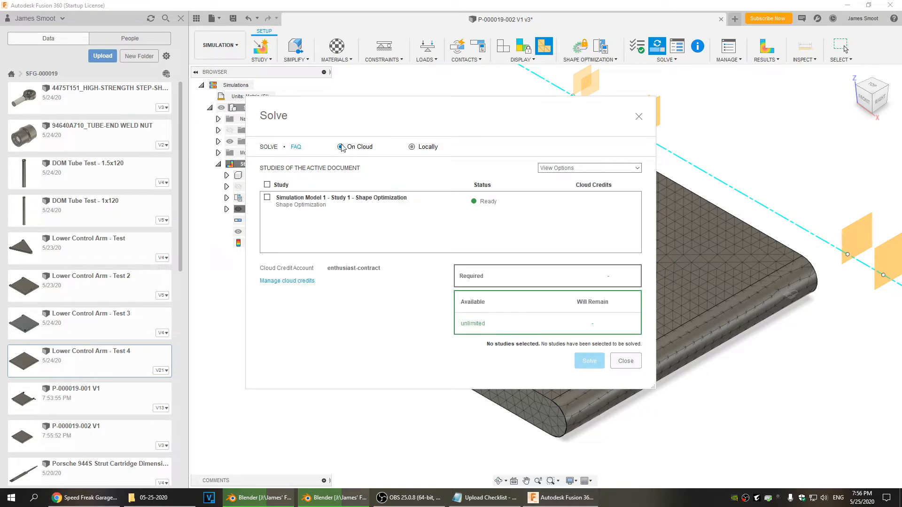
left_click(267, 197)
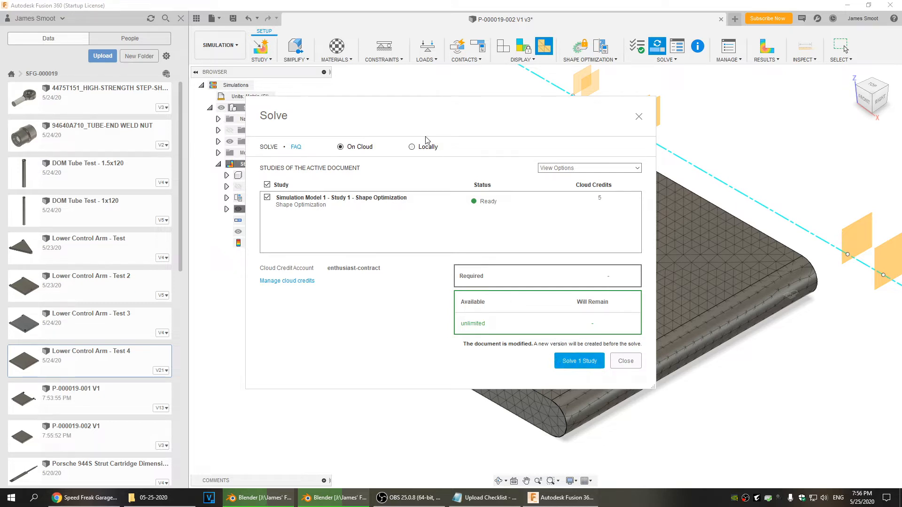
left_click(412, 148)
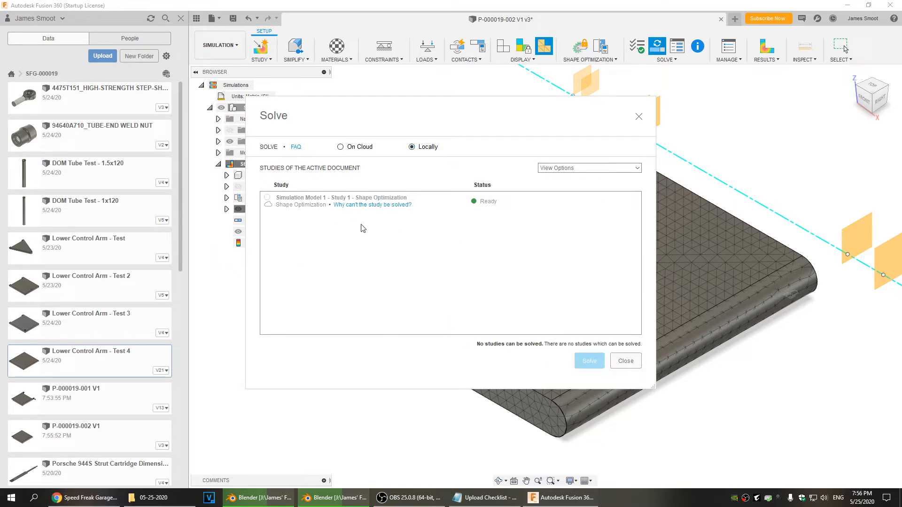
left_click(341, 147)
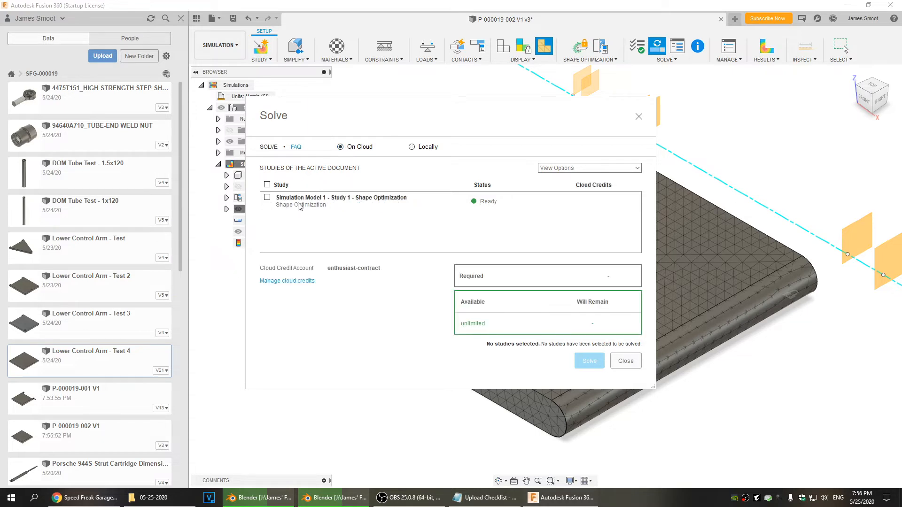
left_click(267, 198)
left_click(581, 361)
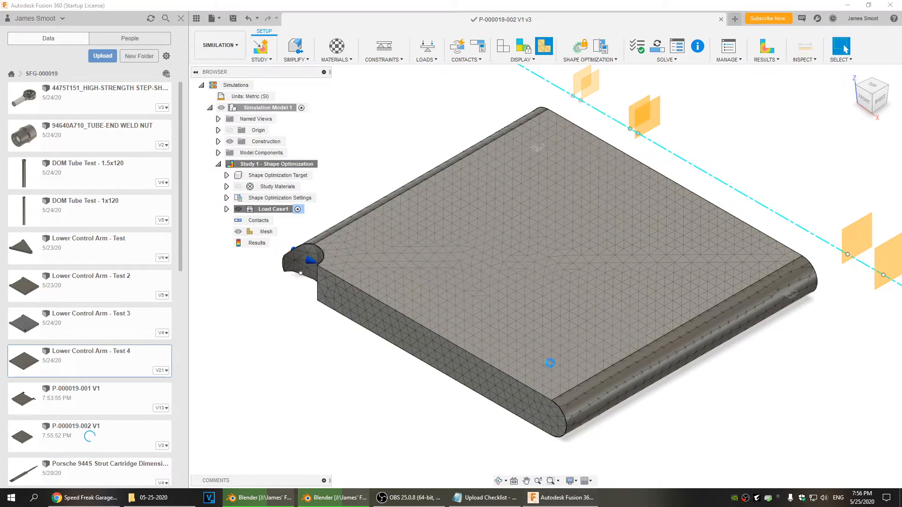
Dismiss the solve job status and examine the load path criticality result from the top view
left_click(252, 220)
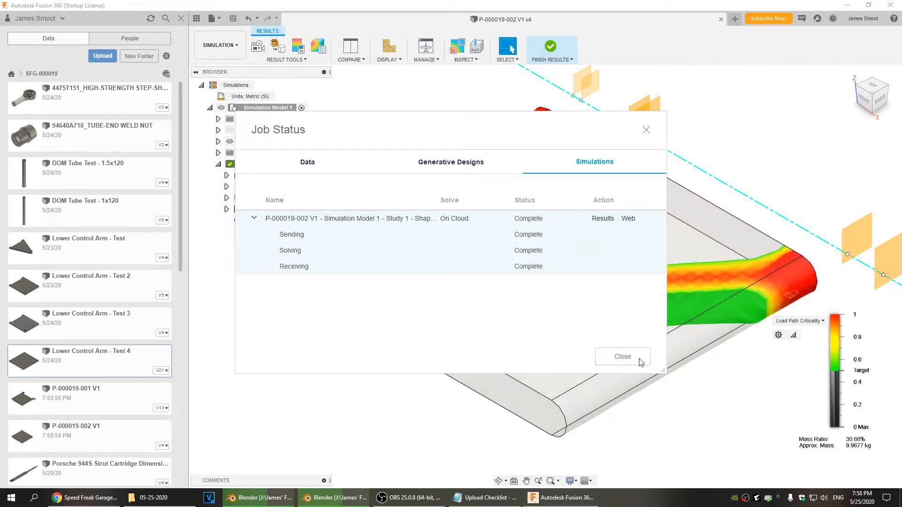
left_click(622, 356)
left_click(872, 85)
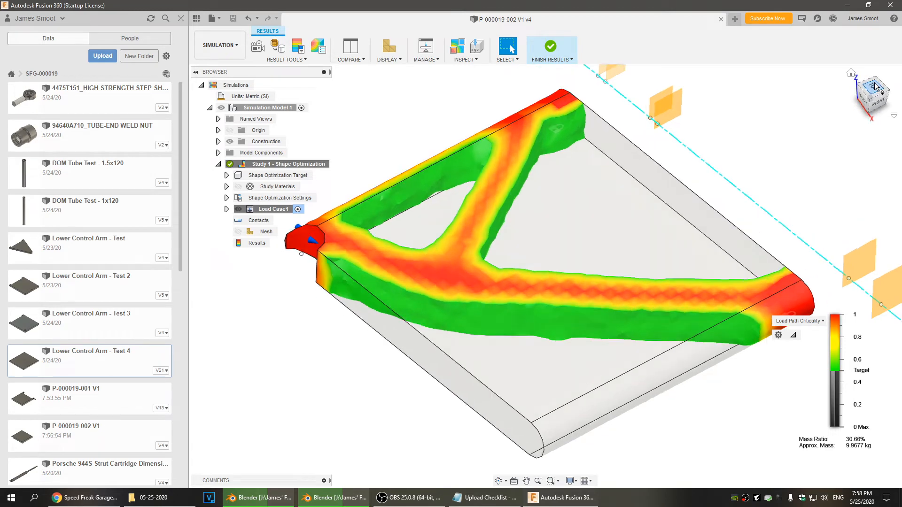
left_click(884, 75)
mouse_move(625, 295)
middle_mouse_down()
mouse_move(609, 304)
mouse_move(610, 287)
middle_mouse_up()
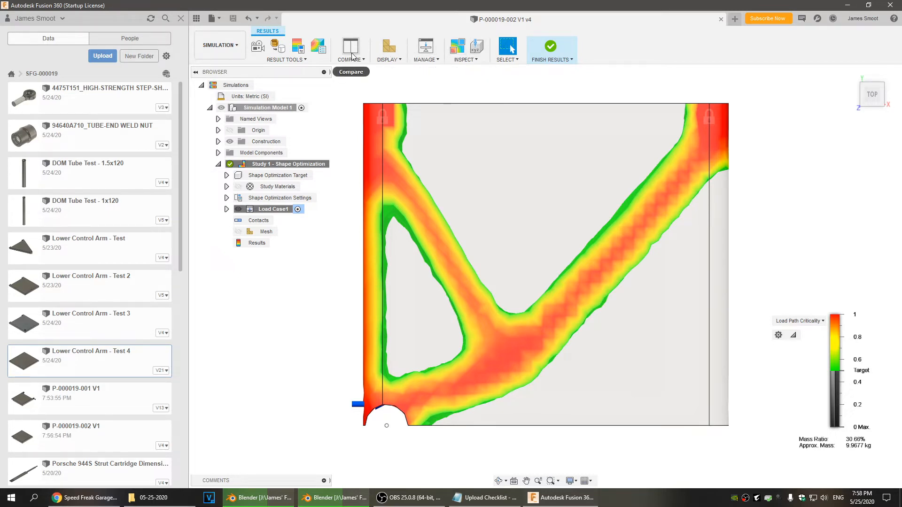
Promote the optimized mesh to the existing Simulation Model 1 and save the design with the version description User Saved
left_click(274, 53)
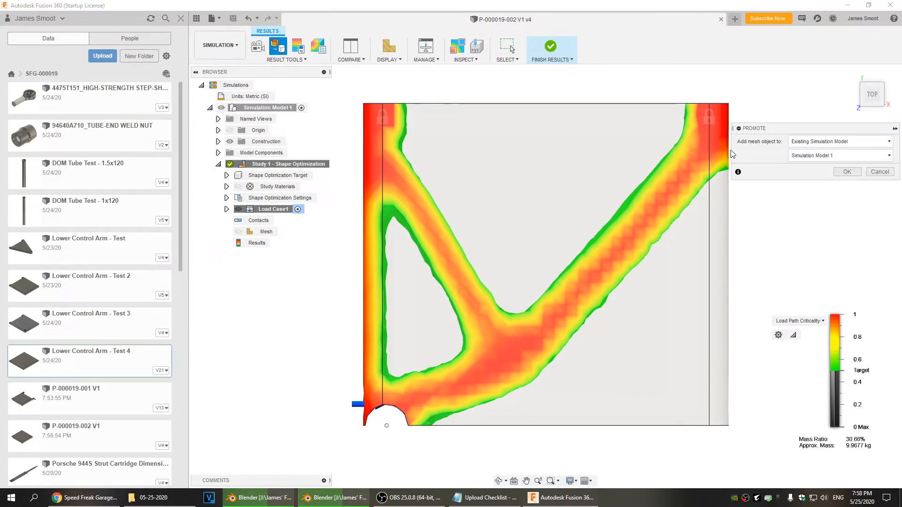
left_click(847, 172)
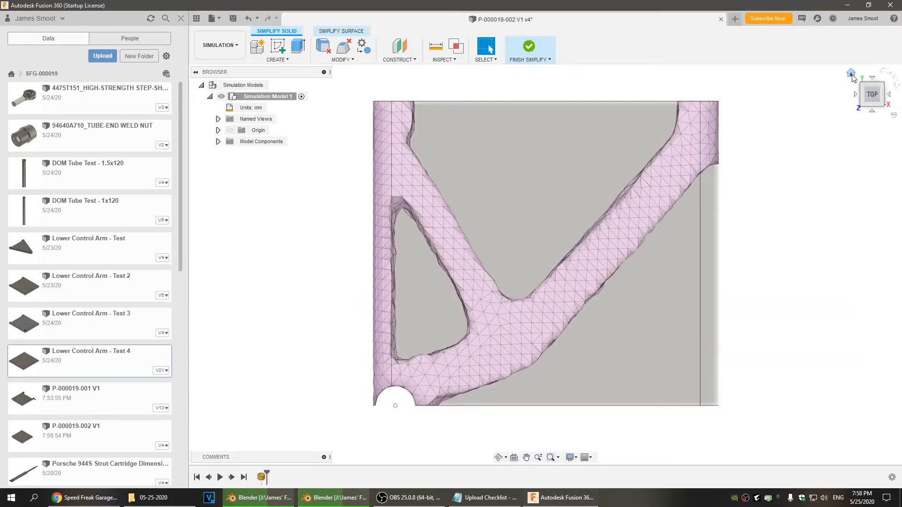
left_click(850, 76)
scroll(520, 367, "up", 5)
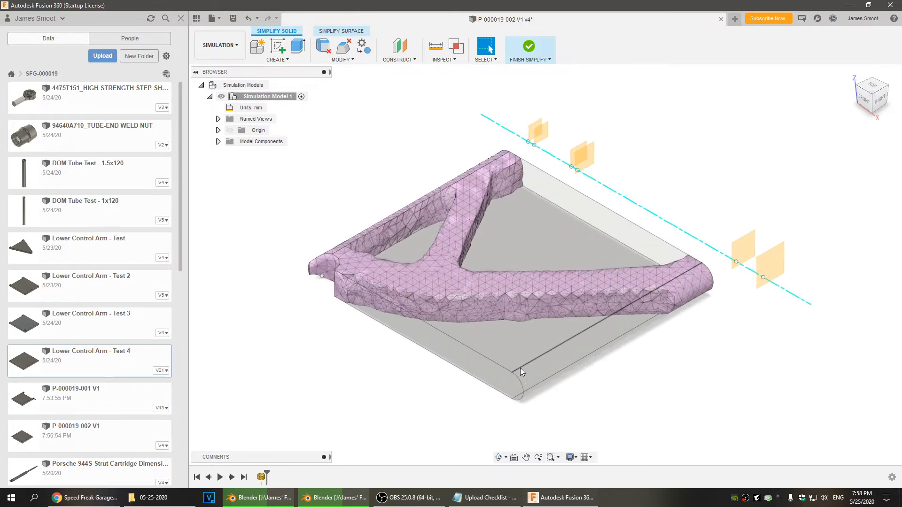
scroll(654, 362, "down", 2)
middle_click_drag(654, 363, 672, 373)
left_click(233, 18)
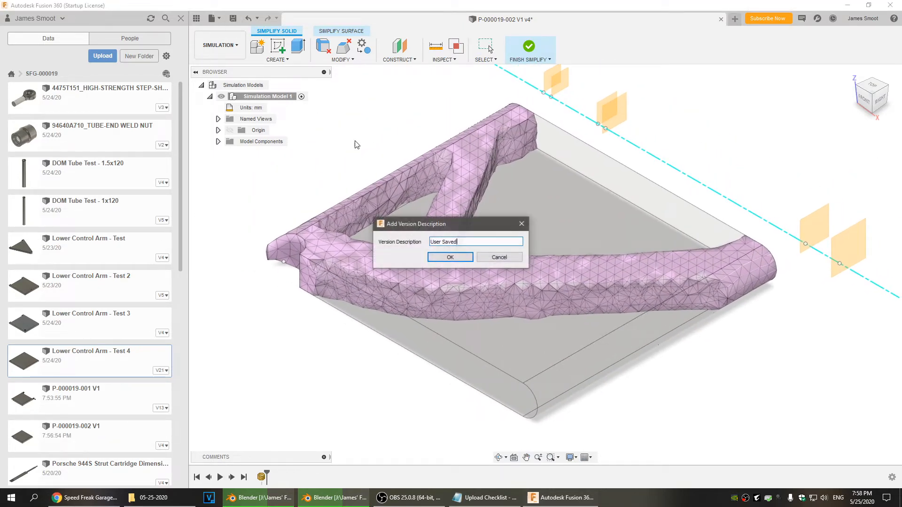
left_click(447, 256)
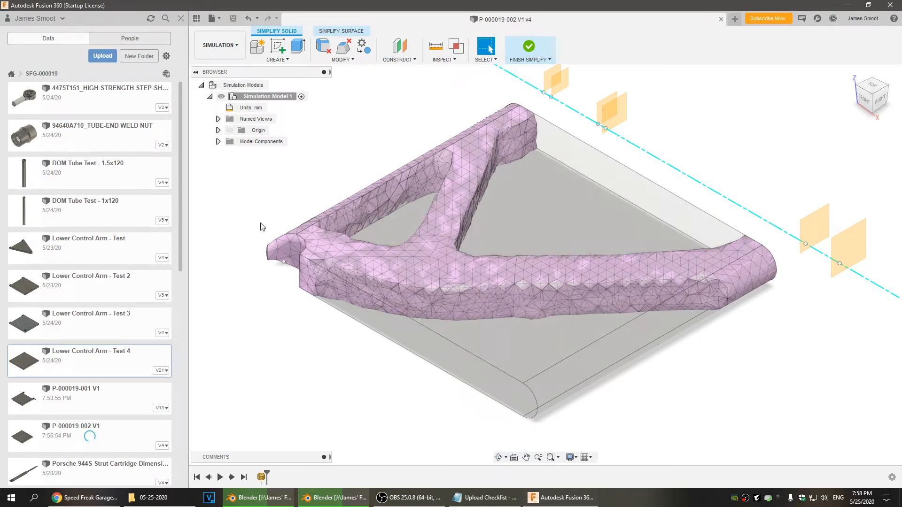
Hide Plane1 to Plane7, Axis1 and Point1 to Point7 among the simulation model's construction geometry
left_click(218, 131)
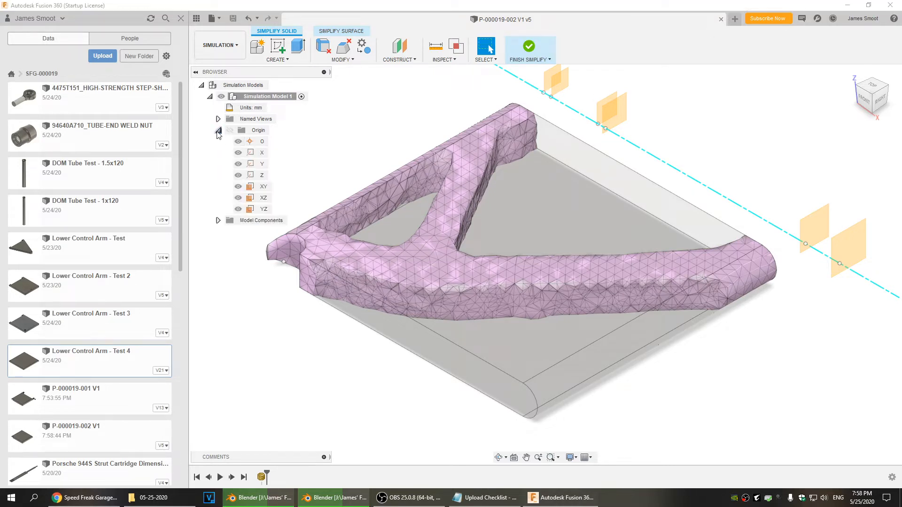
left_click(218, 130)
left_click(218, 142)
left_click(227, 164)
left_click(246, 176)
left_click(246, 187)
left_click(246, 197)
left_click(247, 209)
left_click(246, 220)
left_click(246, 231)
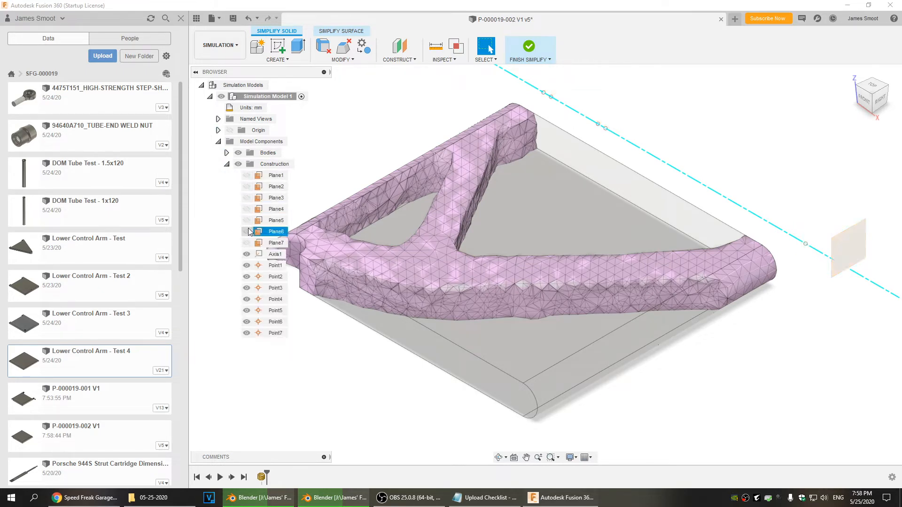
left_click(246, 254)
left_click(246, 266)
left_click(246, 277)
left_click(246, 288)
left_click(246, 299)
left_click(246, 310)
left_click(246, 322)
left_click(246, 332)
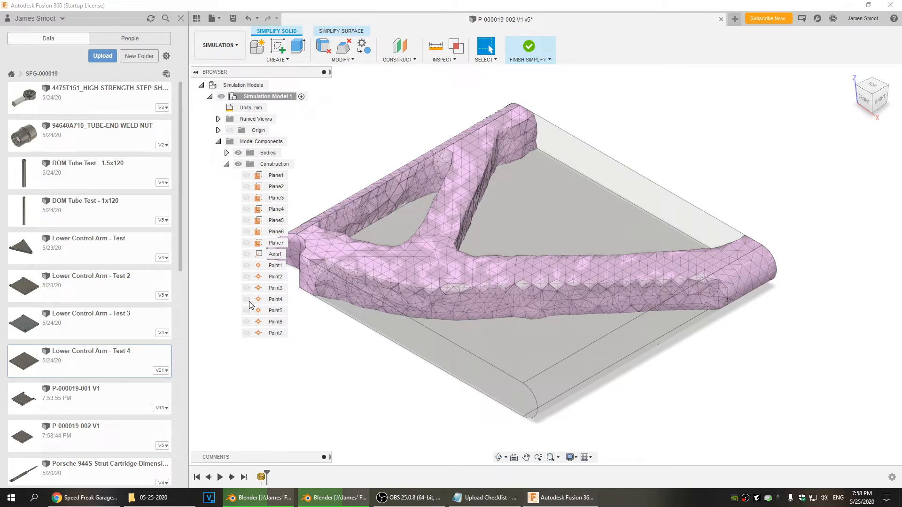
left_click(227, 164)
left_click(218, 141)
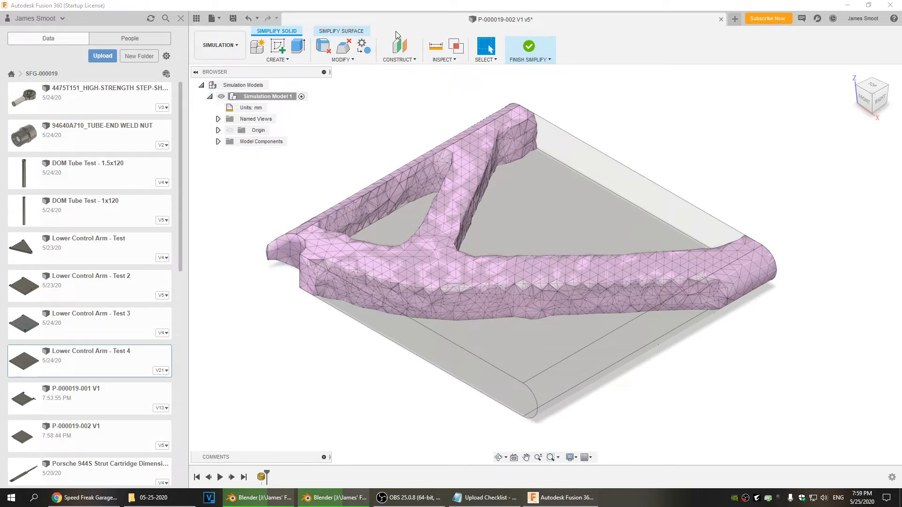
Save the design as a new version and close it
left_click(232, 18)
left_click(452, 258)
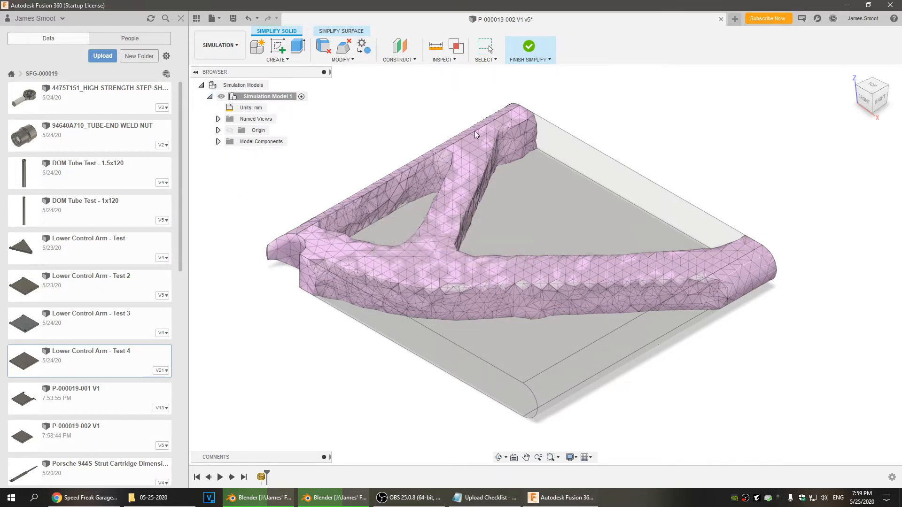
left_click(721, 19)
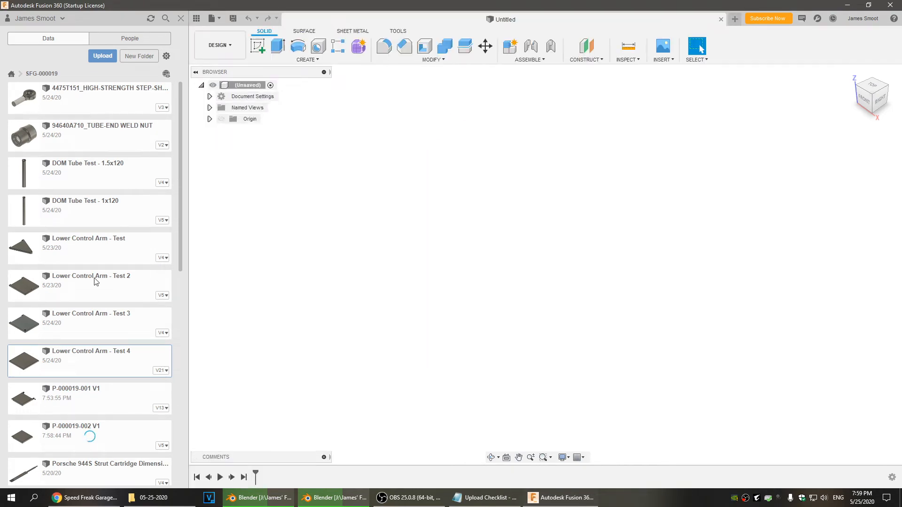
Open the P-000019-001 V1 assembly and delete its plate-shaped control arm body, Body3, despite the features that reference it
left_click(103, 399)
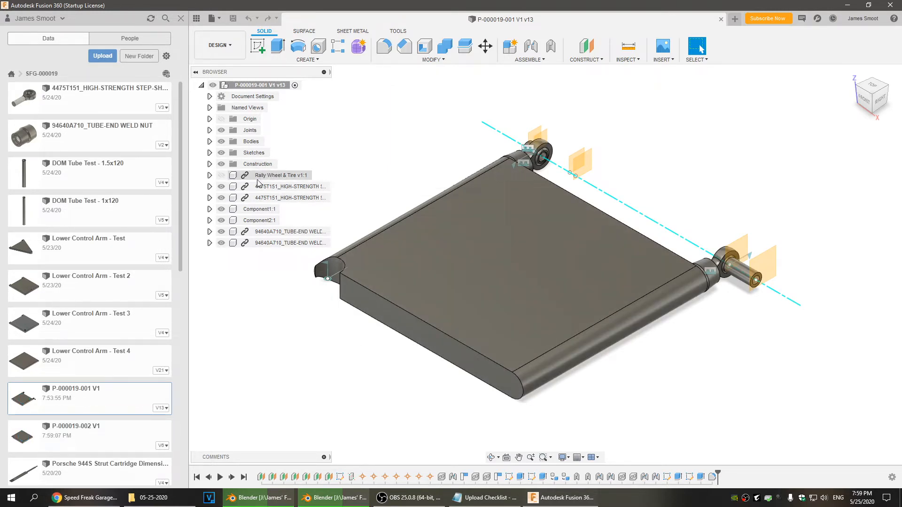
left_click(210, 142)
left_click(259, 153)
right_click(259, 154)
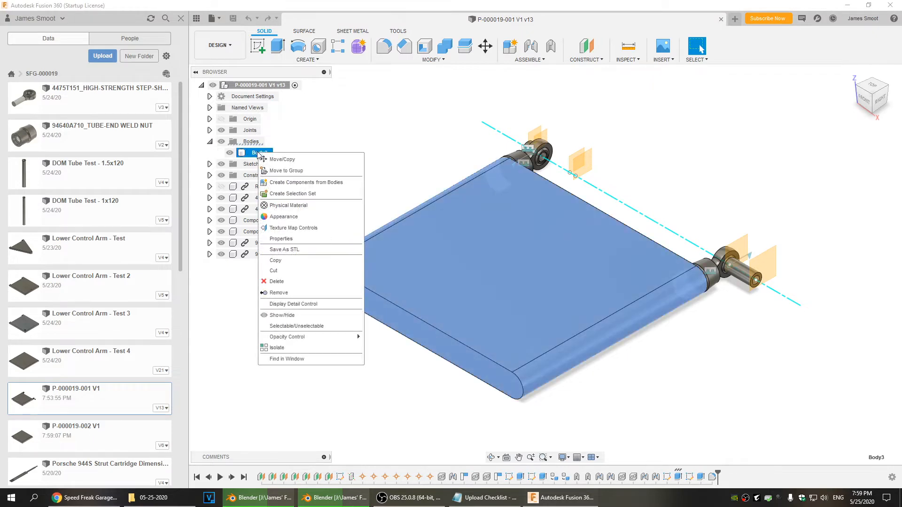
left_click(276, 282)
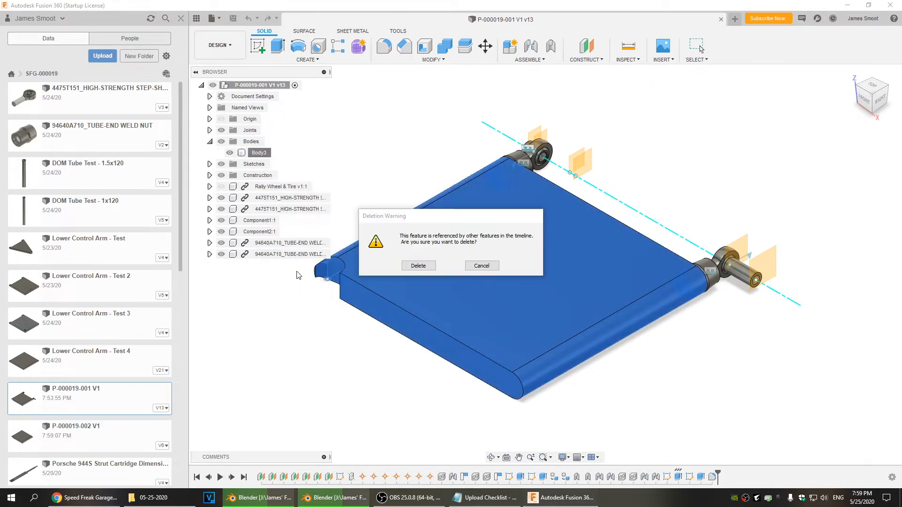
left_click(413, 264)
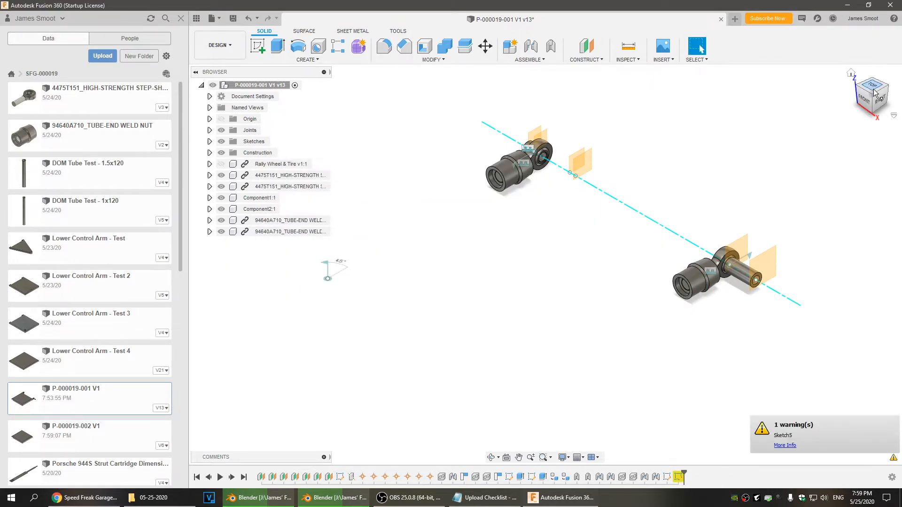
Delete the Sketch5 feature flagged with a warning from the timeline and save the assembly
right_click(678, 476)
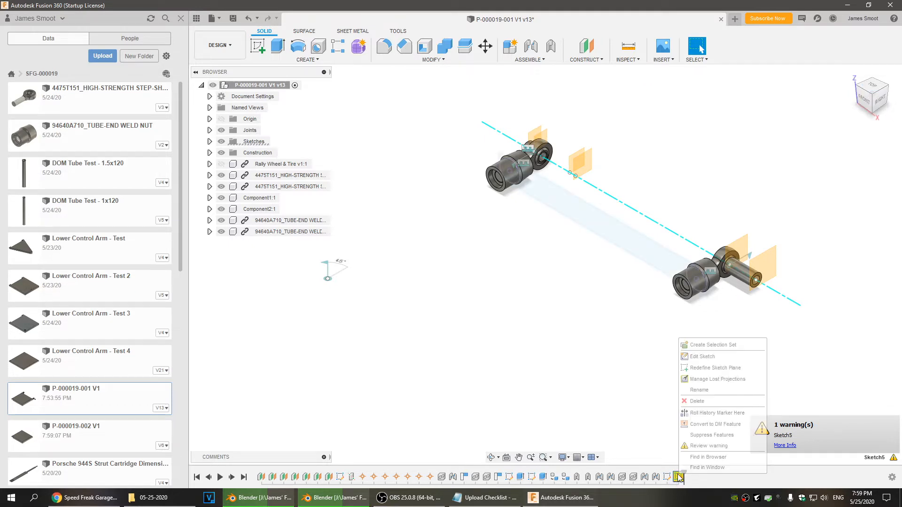
left_click(699, 402)
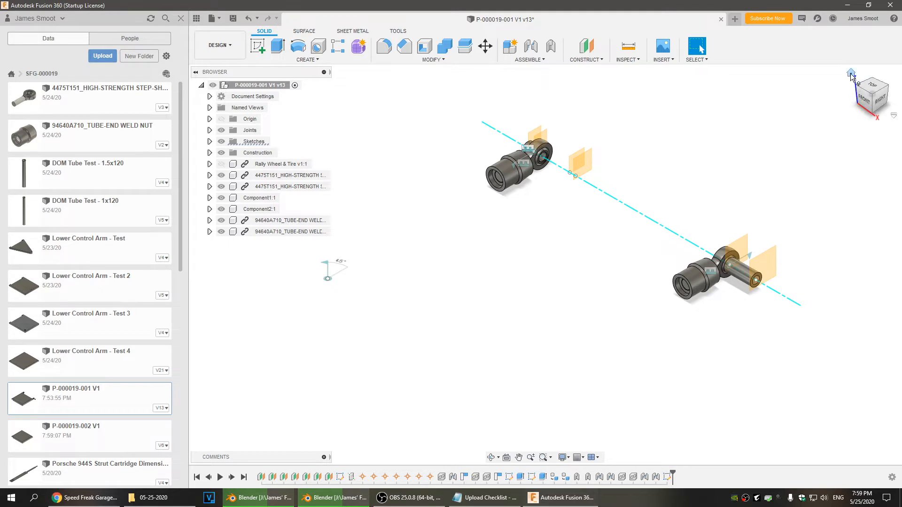
scroll(838, 96, "up", 3)
scroll(432, 238, "down", 3)
middle_click_drag(434, 237, 519, 224)
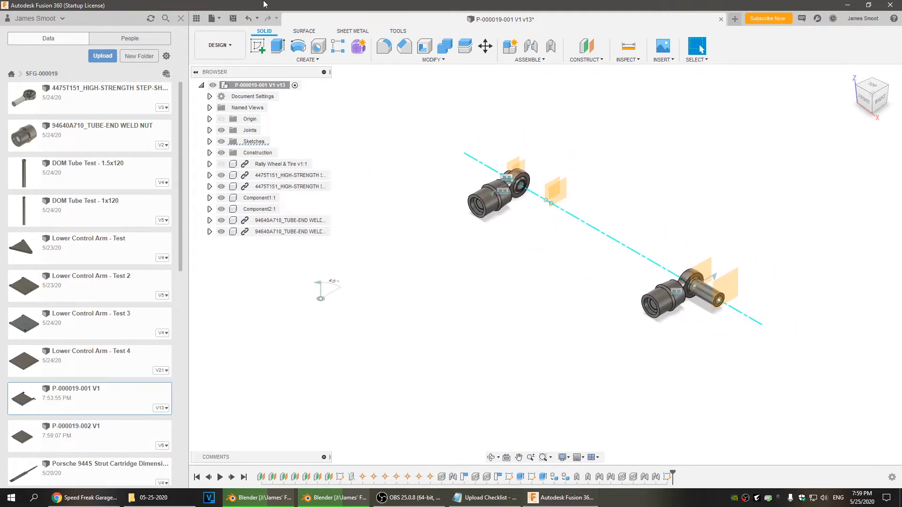
left_click(233, 18)
left_click(449, 259)
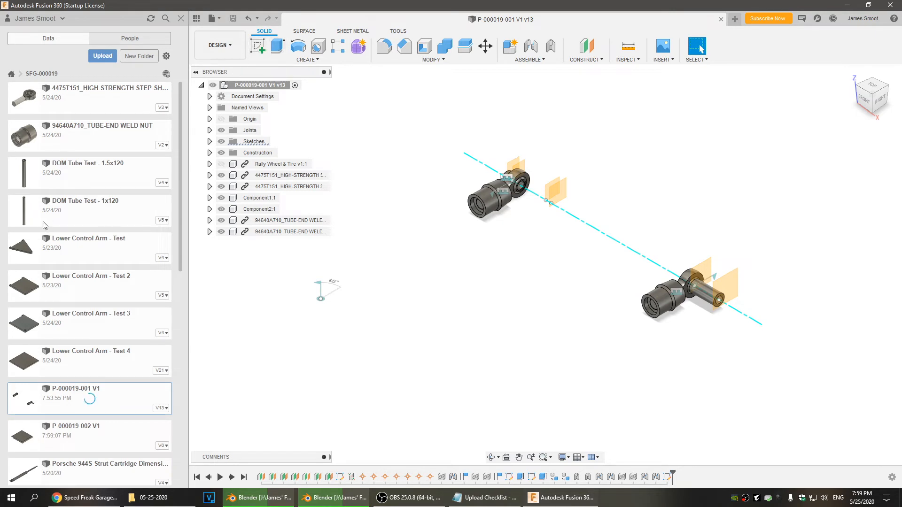
Open the P-000019-002 V1 design and switch it to the Design workspace
scroll(82, 329, "down", 3)
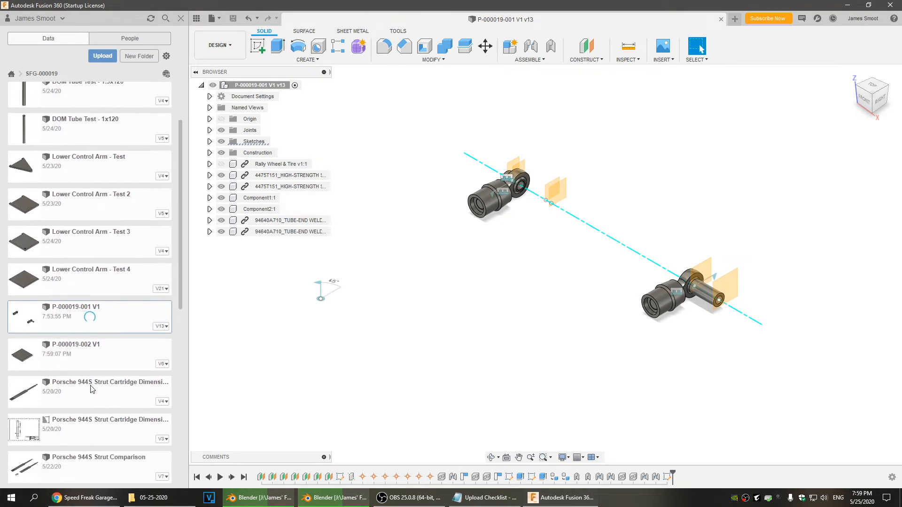
double_click(83, 346)
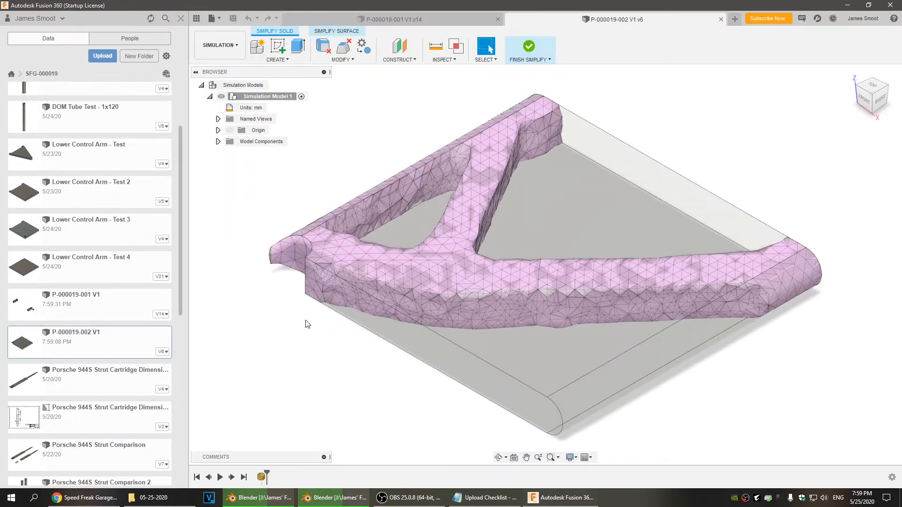
left_click(227, 51)
left_click(219, 72)
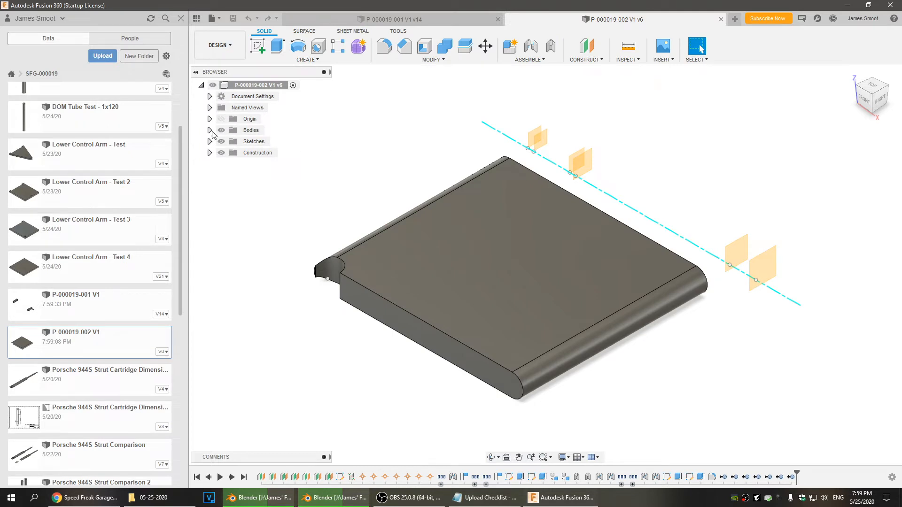
Return to the Simulation workspace and promote the shape optimization mesh to the existing Simulation Model 1 again
left_click(221, 45)
left_click(219, 118)
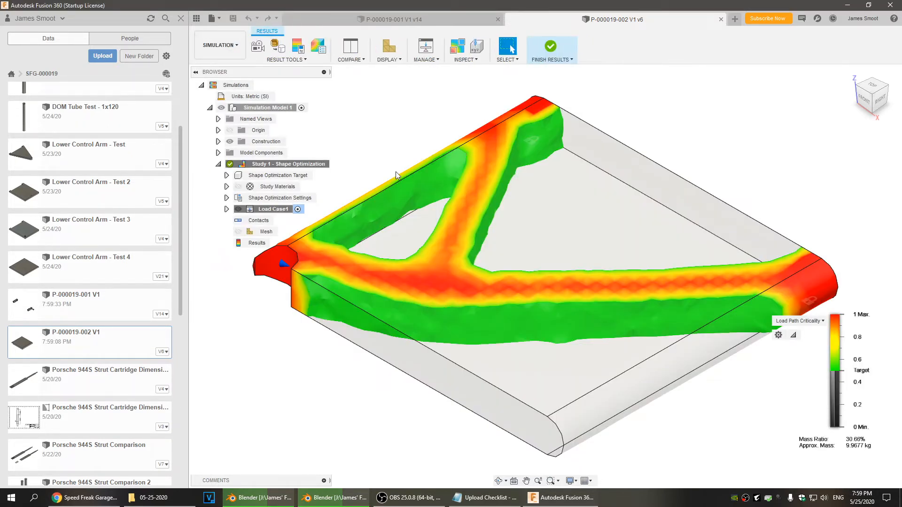
left_click(278, 46)
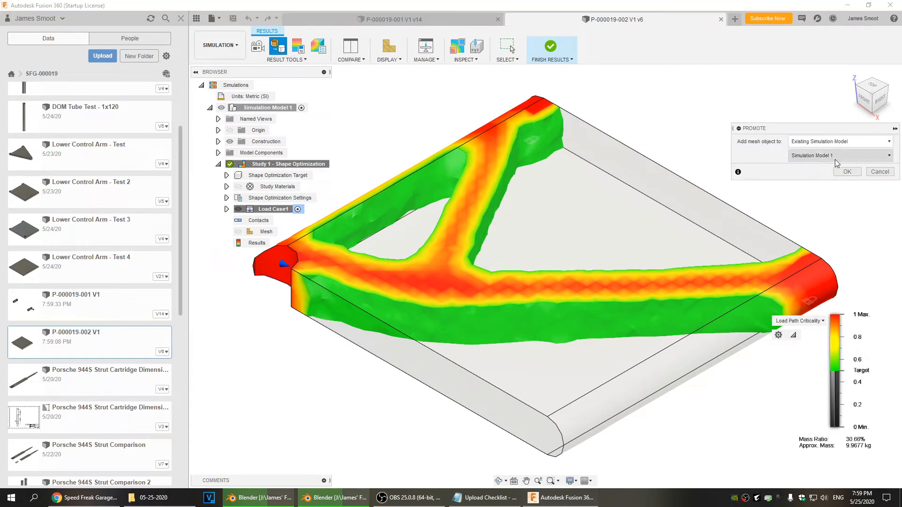
left_click(847, 171)
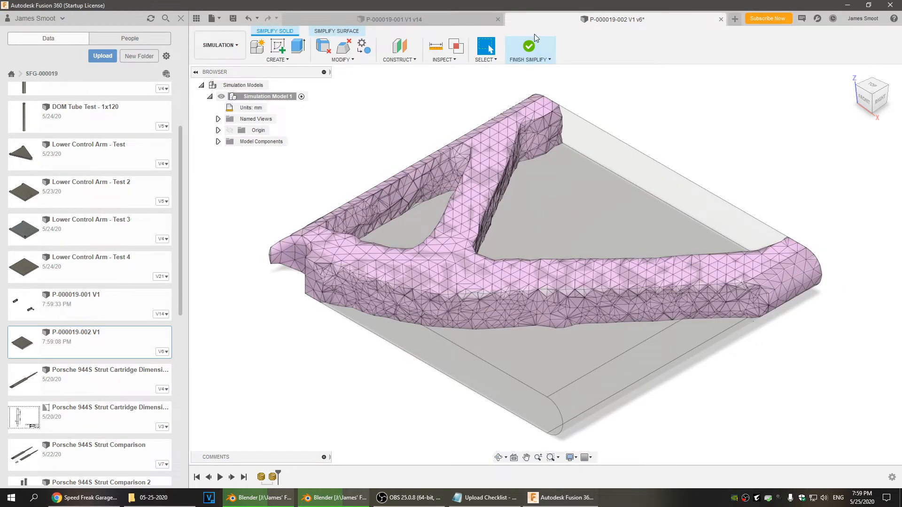
Leave the simplify environment and the results, switch to the Design workspace, and check its Bodies for the promoted mesh
left_click(530, 47)
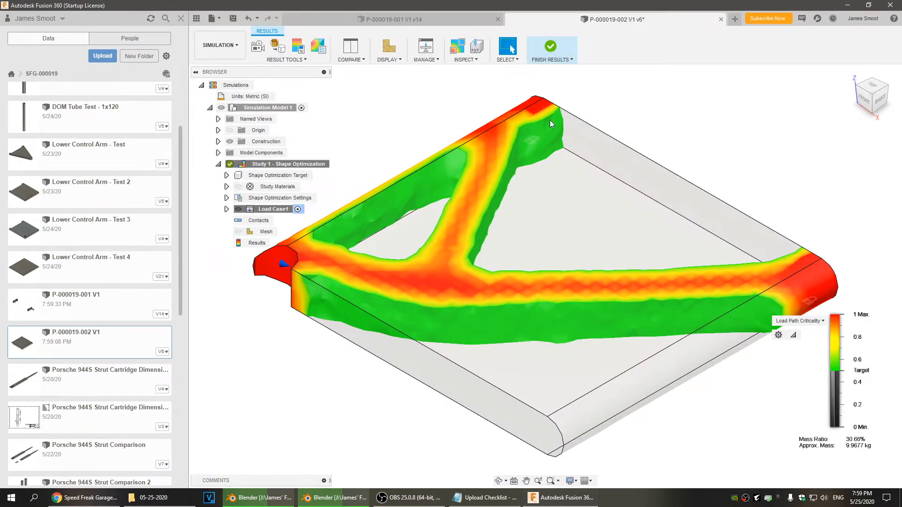
left_click(546, 45)
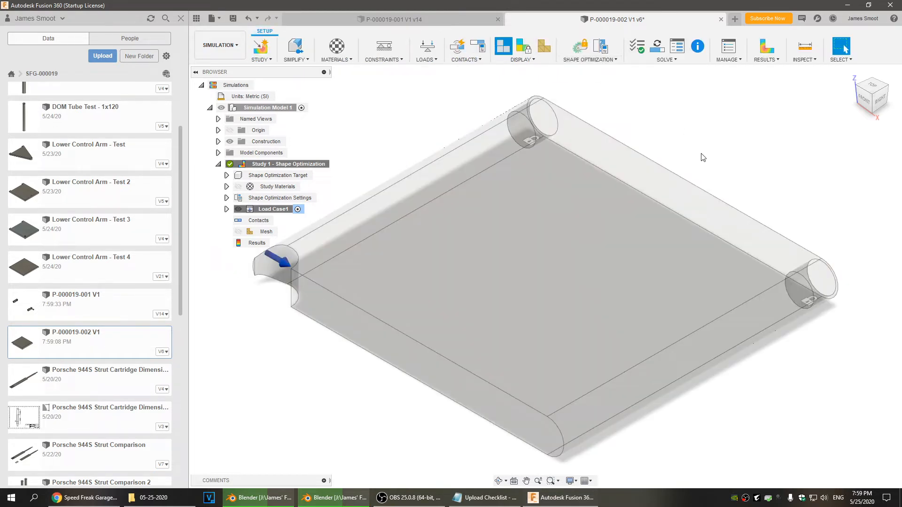
left_click(220, 46)
left_click(224, 63)
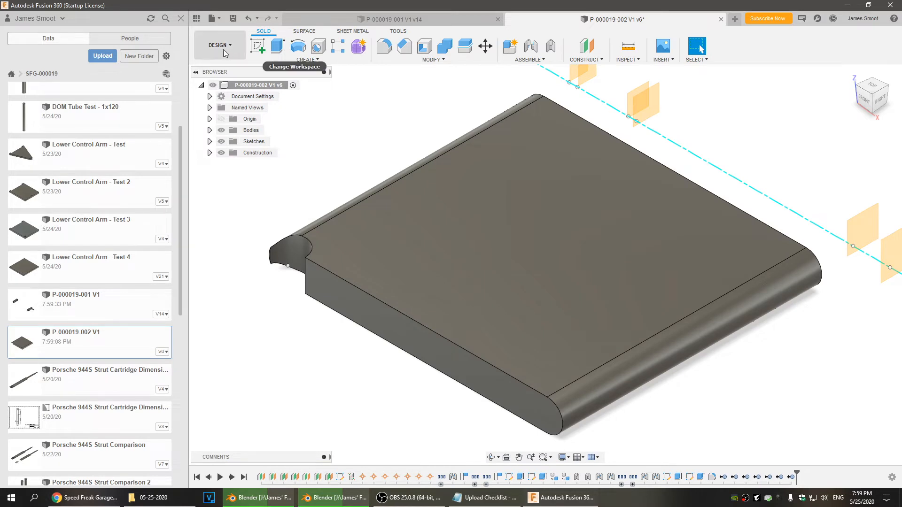
left_click(245, 131)
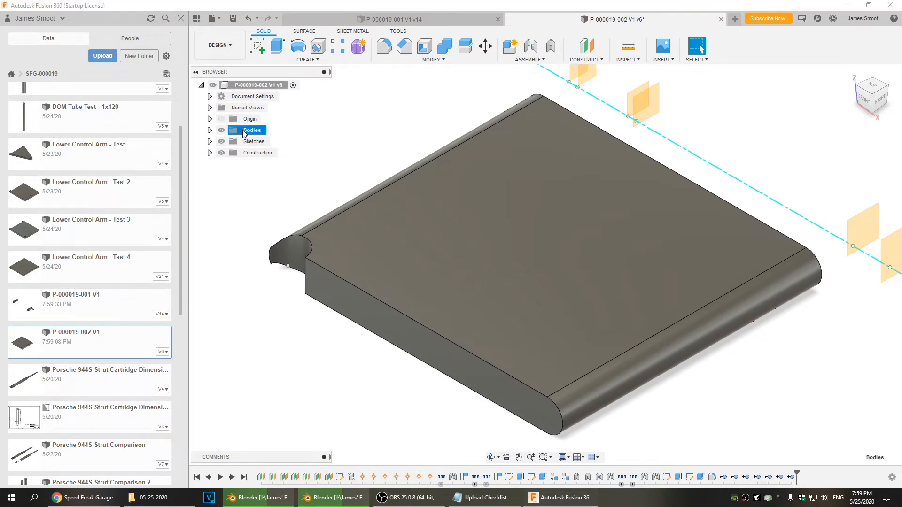
left_click(210, 130)
left_click(210, 131)
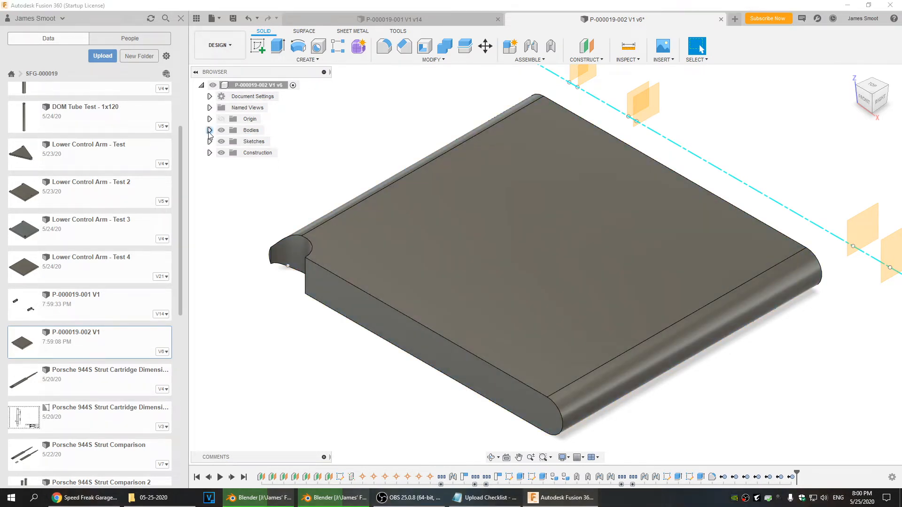
Return to the Simulation workspace's results and promote the shape optimization mesh to the Design Workspace
left_click(220, 45)
left_click(227, 118)
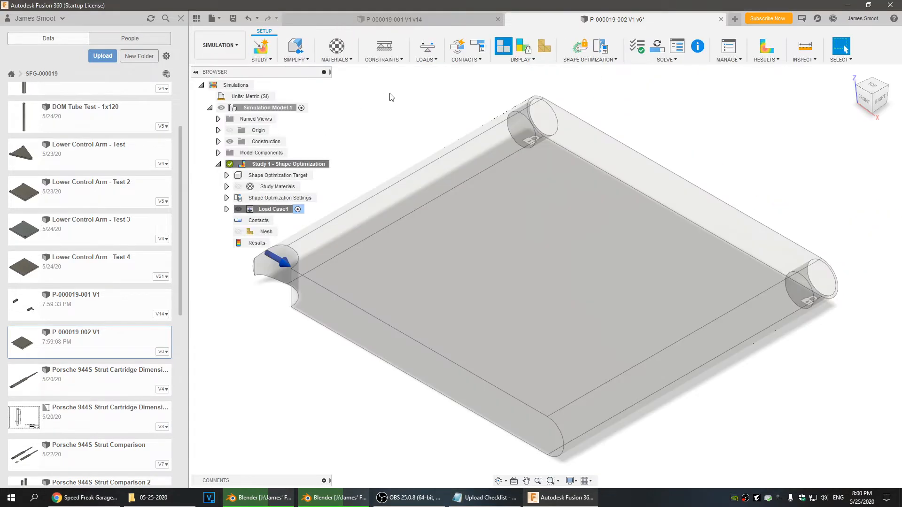
left_click(766, 47)
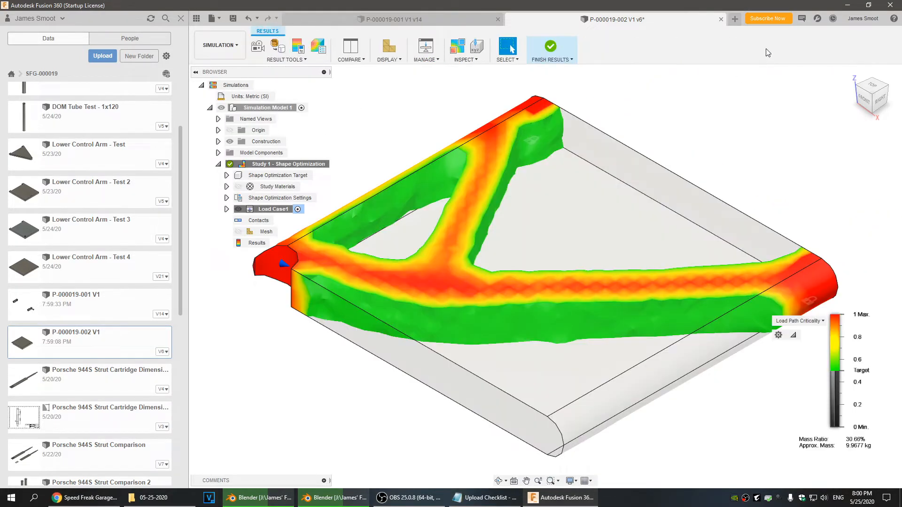
left_click(278, 47)
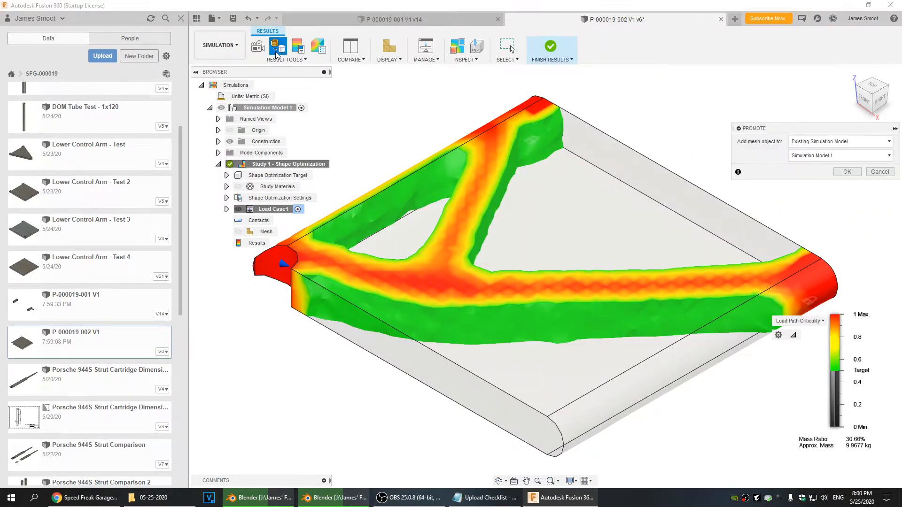
left_click(843, 156)
left_click(845, 167)
left_click(828, 142)
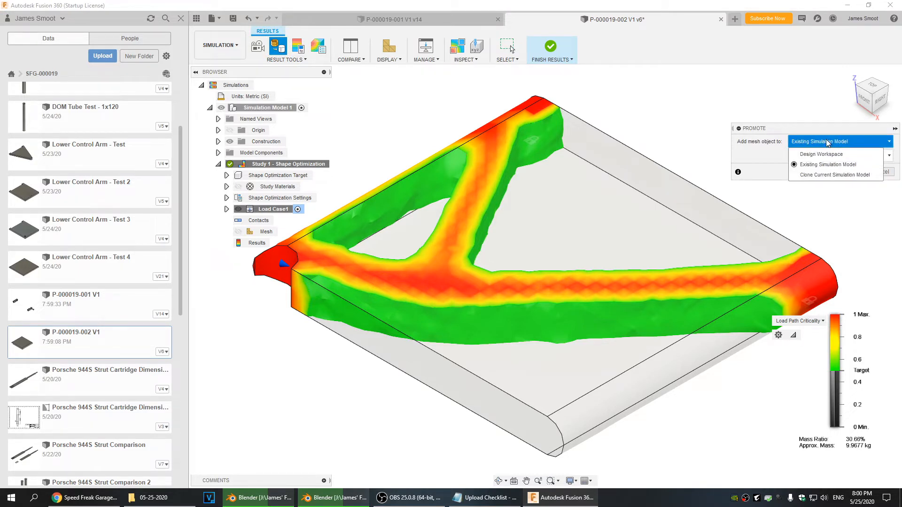
left_click(822, 154)
left_click(843, 161)
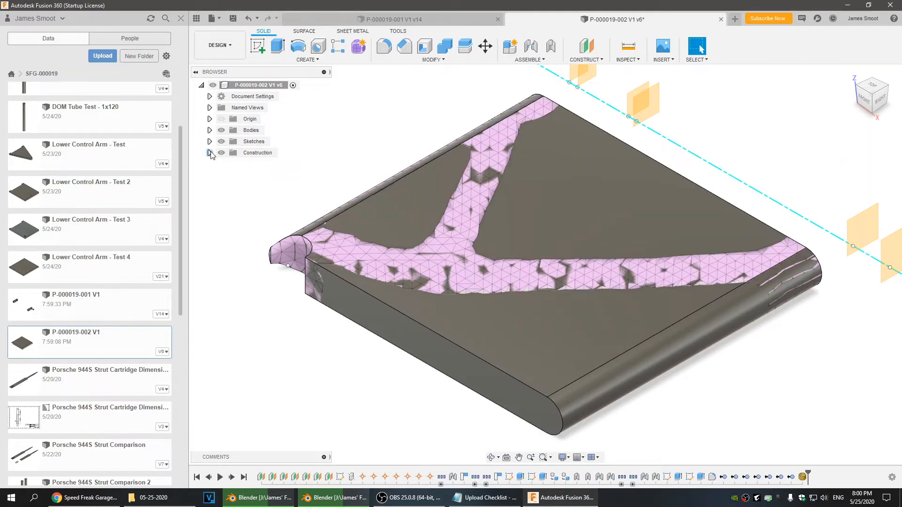
Remove the solid plate body Body3 from the design, leaving the promoted mesh body
left_click(209, 131)
right_click(259, 143)
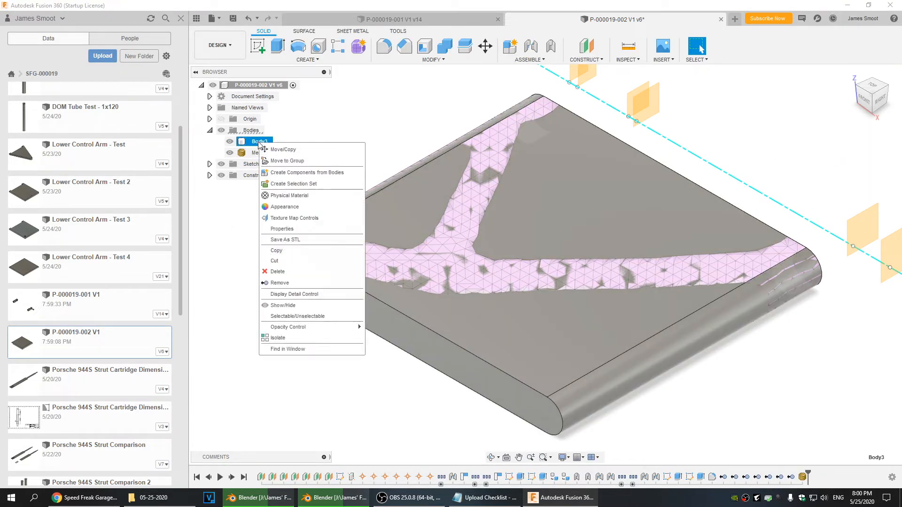
left_click(280, 283)
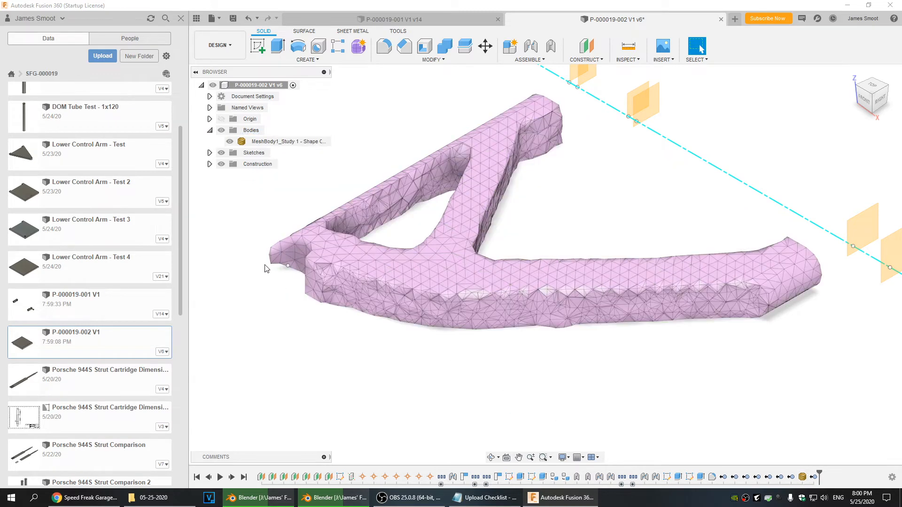
left_click(210, 133)
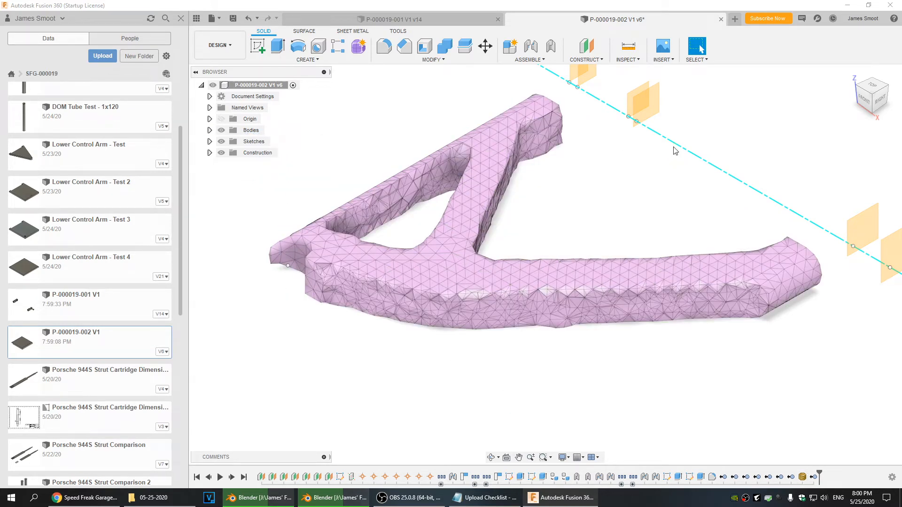
left_click(855, 72)
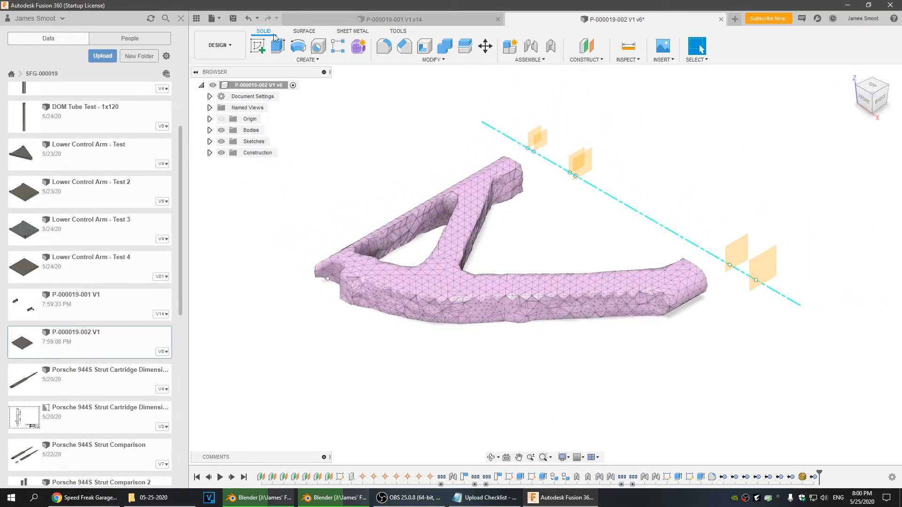
Save and close the P-000019-002 V1 design, and insert it into the P-000019-001 V1 assembly without moving it
left_click(232, 18)
left_click(470, 256)
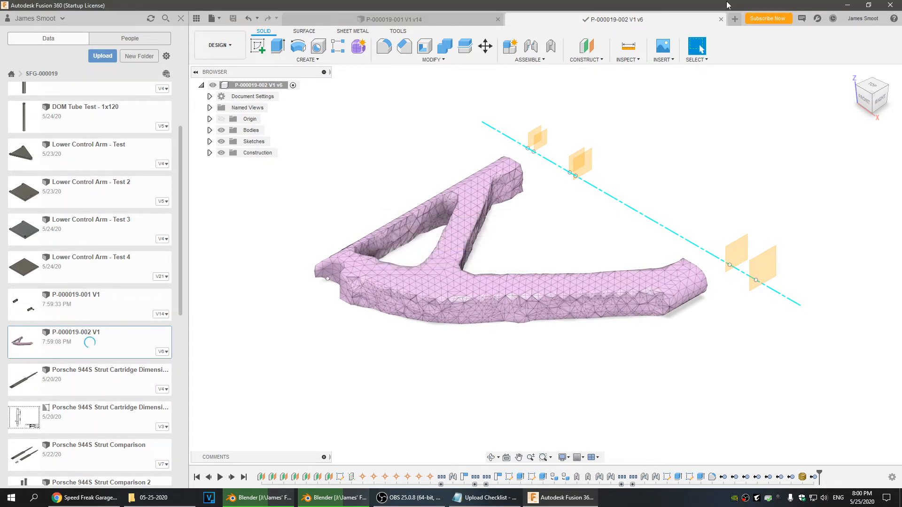
left_click(720, 19)
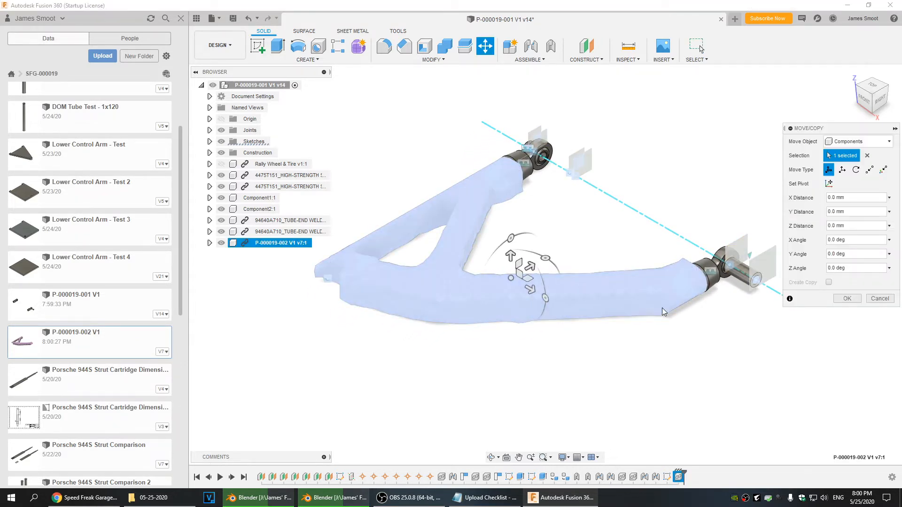
left_click(847, 298)
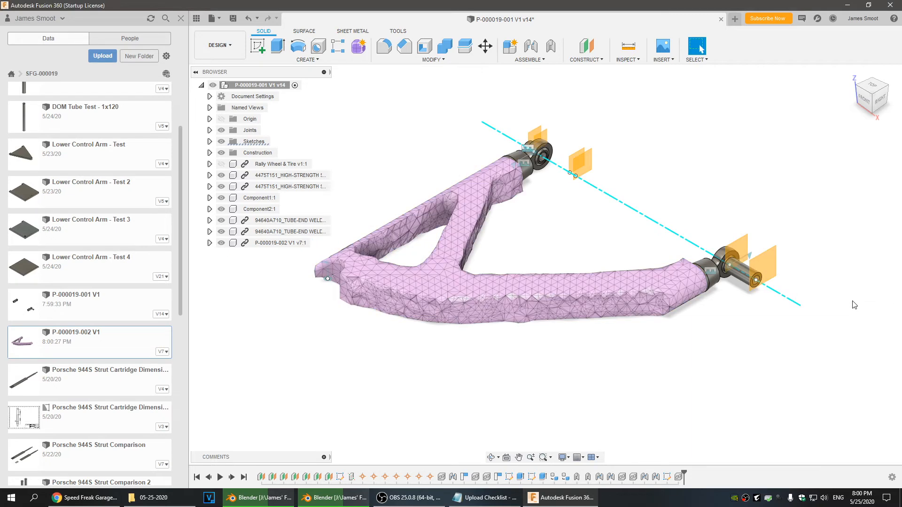
Show the Rally Wheel & Tire component and, viewed from above, rotate its Rev1 joint to 20 degrees
left_click(870, 89)
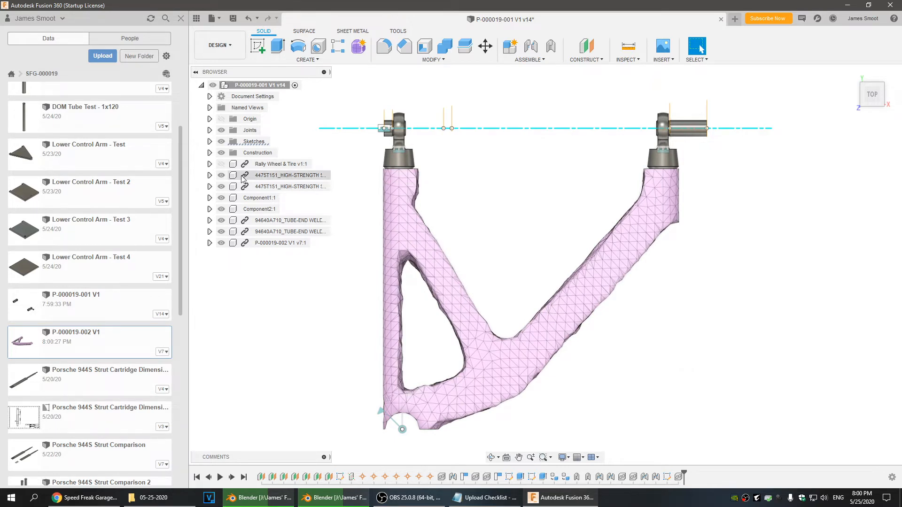
left_click(221, 164)
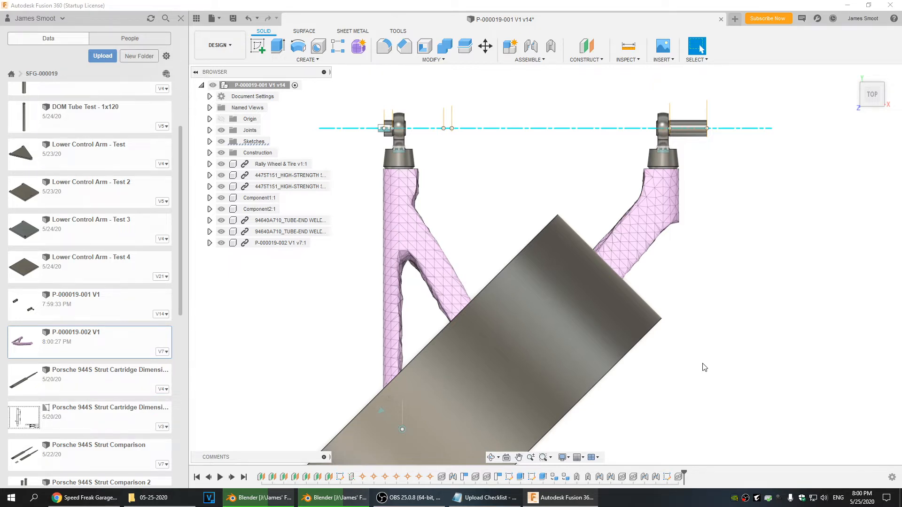
middle_click_drag(699, 373, 700, 333)
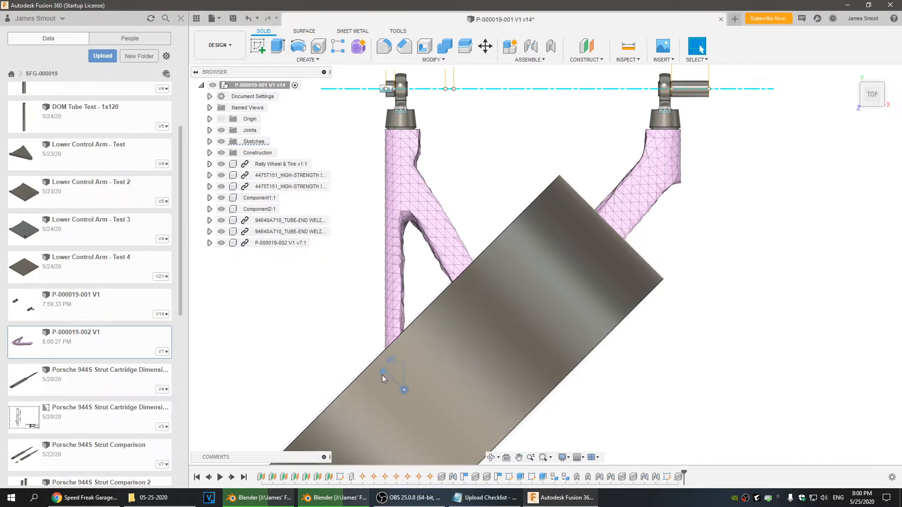
left_click(382, 375)
left_click_drag(375, 362, 392, 351)
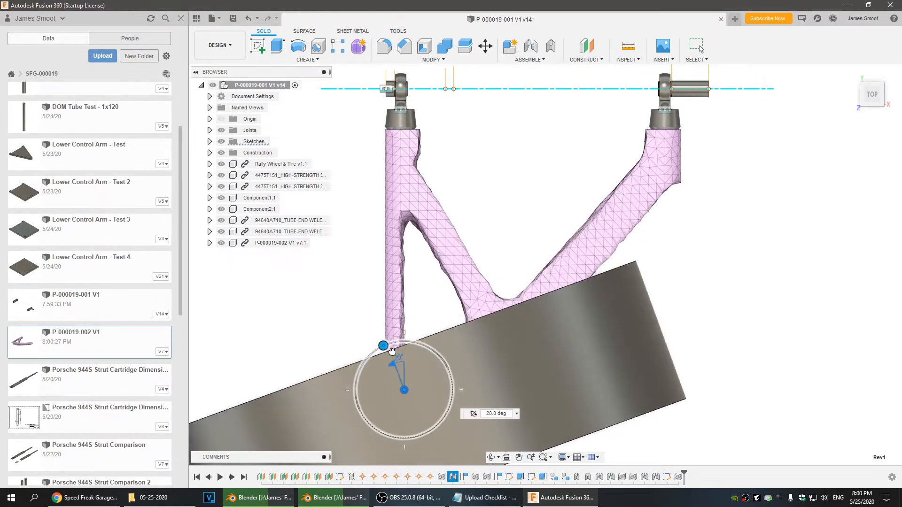
Rotate the wheel's Rev1 joint to 30 degrees and then further, checking its clearance to the mesh arm from above and at an angle
scroll(470, 319, "down", 3)
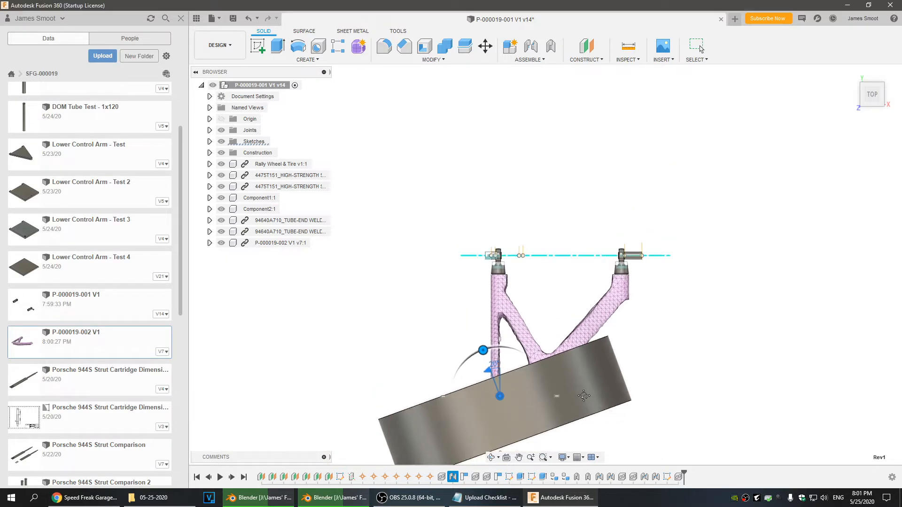
left_click_drag(472, 296, 462, 296)
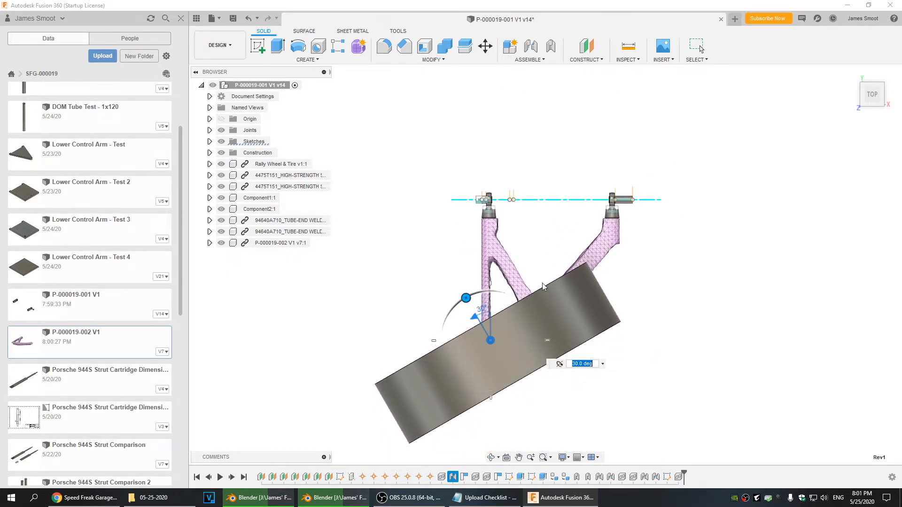
scroll(615, 284, "up", 3)
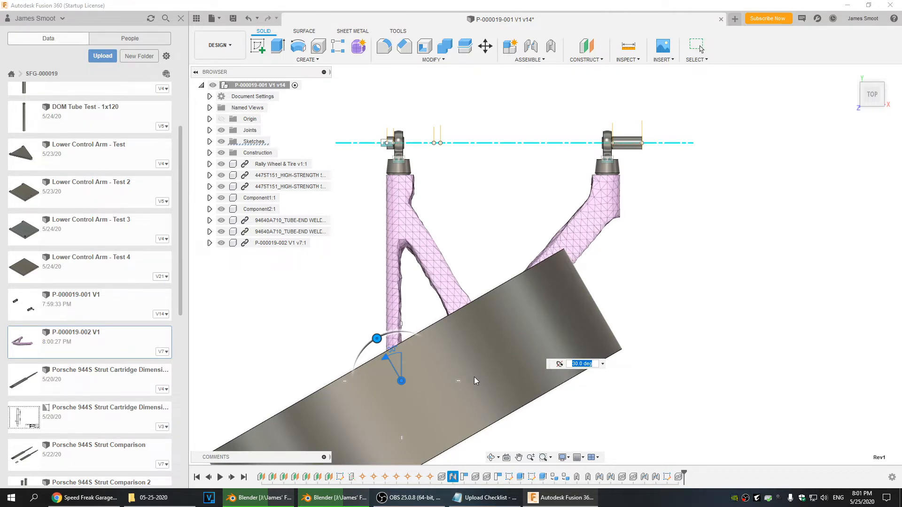
middle_click_drag(474, 378, 423, 299, "shift")
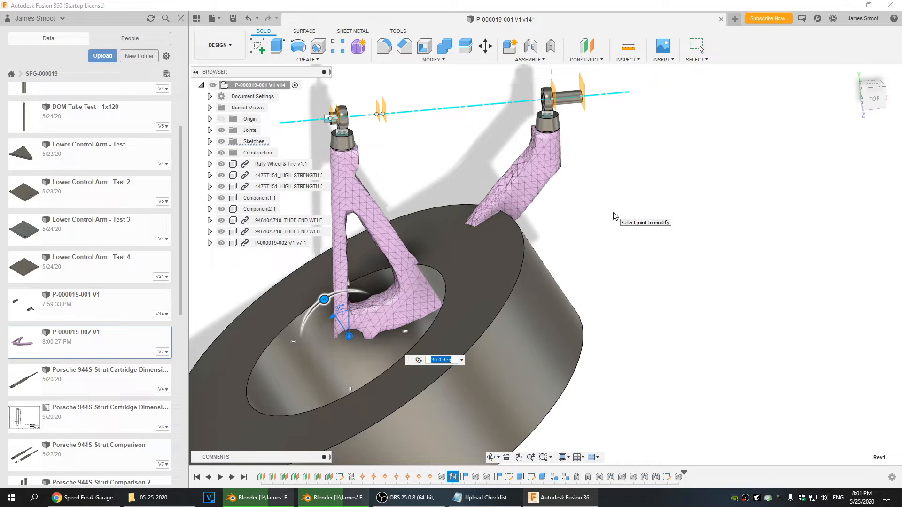
left_click_drag(334, 306, 307, 305)
key("Return")
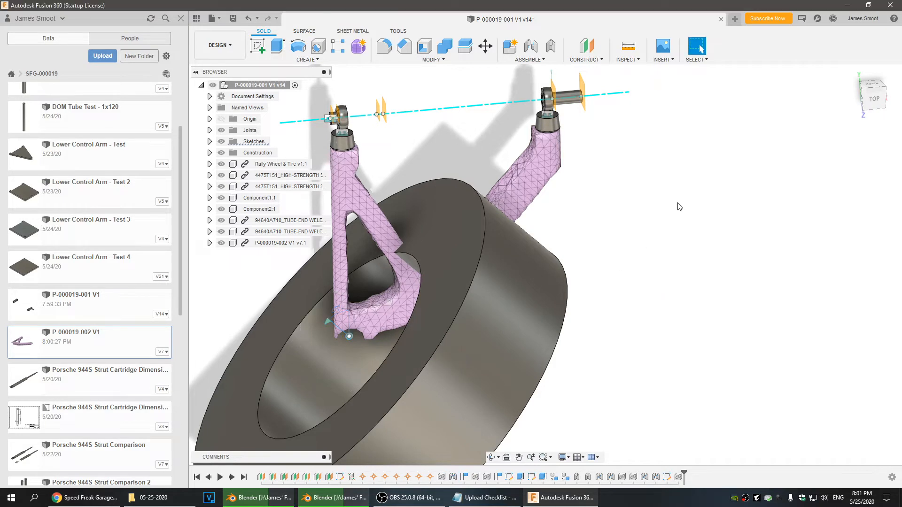
Restore the home view and hide the Rally Wheel & Tire component, leaving the mesh control arm and its rod ends shown
left_click(851, 73)
scroll(617, 301, "up", 4)
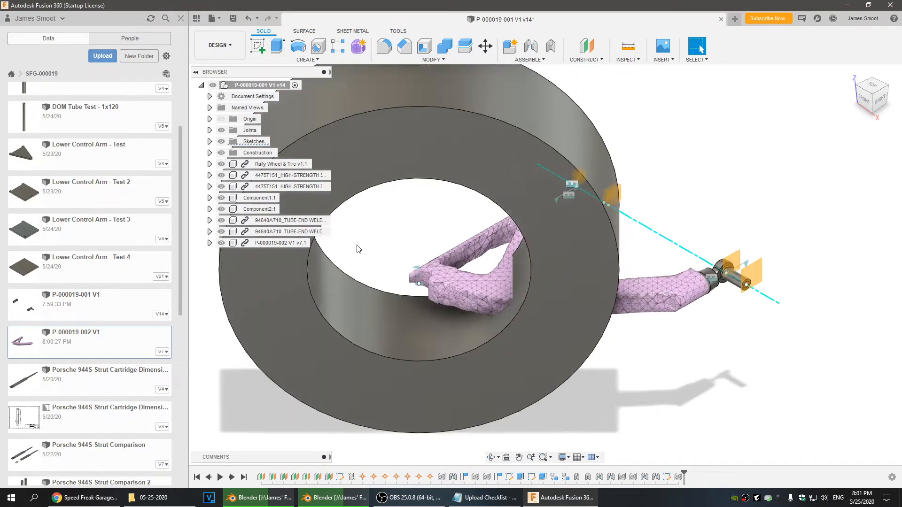
scroll(359, 249, "down", 2)
left_click(221, 164)
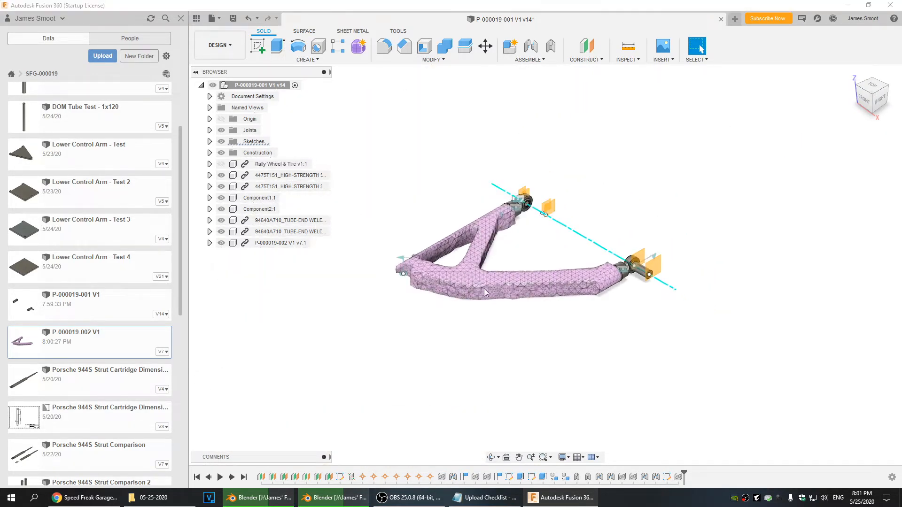
scroll(504, 333, "up", 2)
middle_click_drag(506, 337, 499, 359)
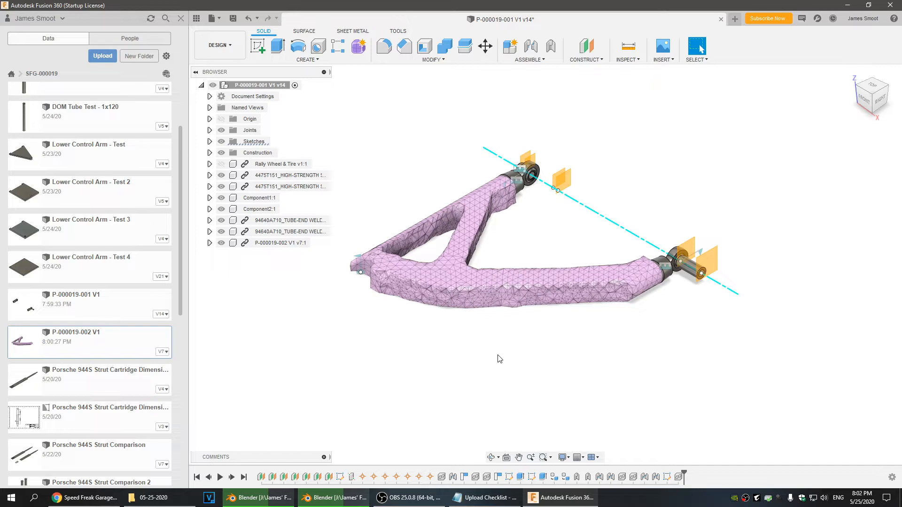
scroll(499, 343, "up", 3)
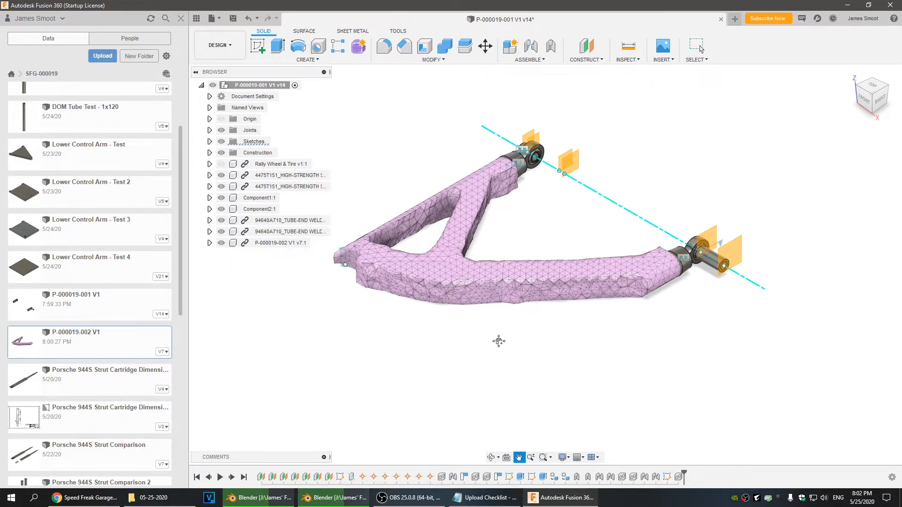
Examine both rod ends and their mounting sleeves along the pivot axis from directly above
left_click(872, 86)
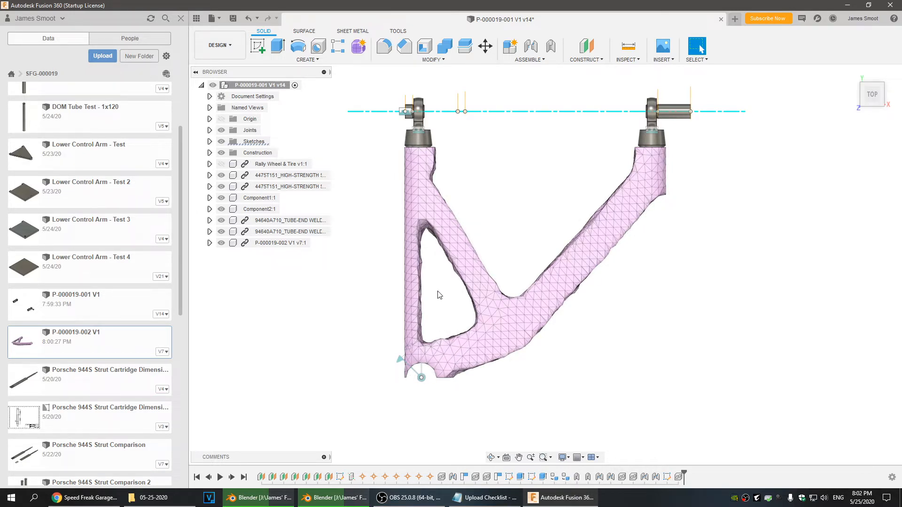
scroll(416, 111, "up", 5)
scroll(415, 107, "up", 4)
middle_click_drag(413, 108, 448, 202)
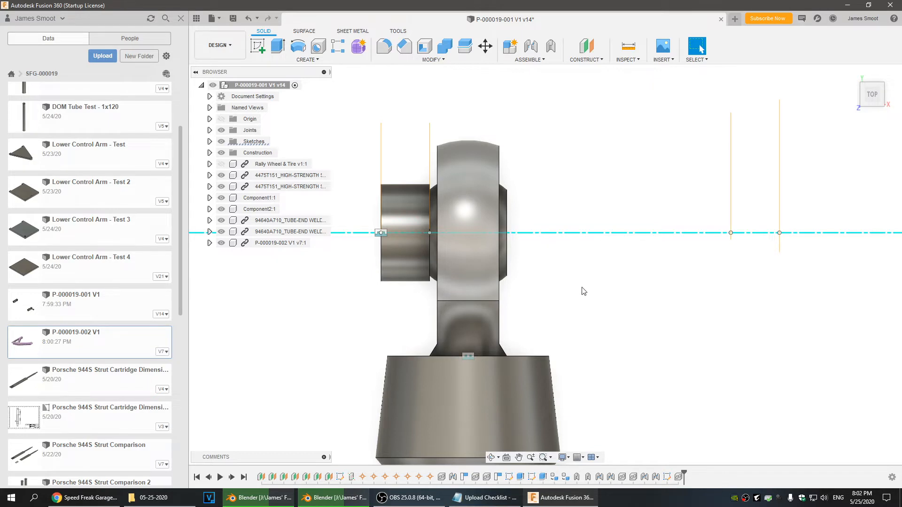
scroll(581, 288, "down", 4)
middle_click_drag(613, 340, 521, 271)
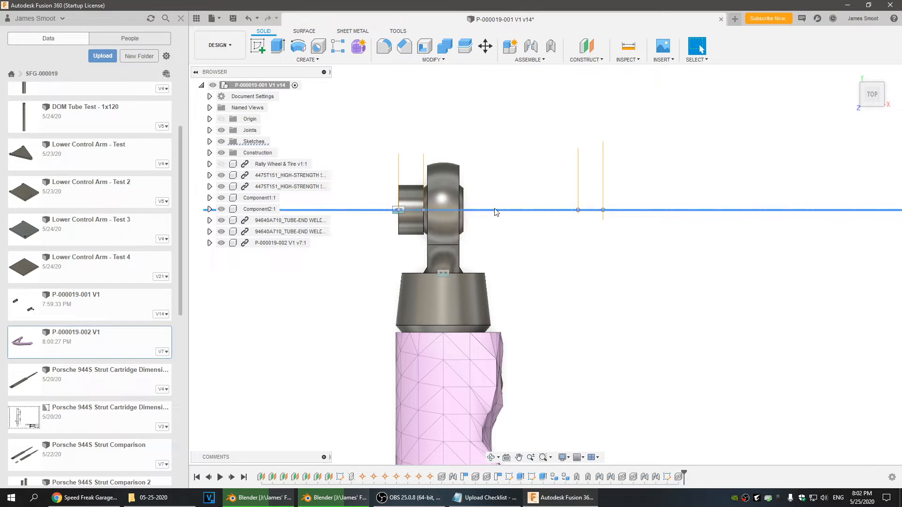
middle_click_drag(670, 309, 436, 247)
scroll(470, 254, "down", 3)
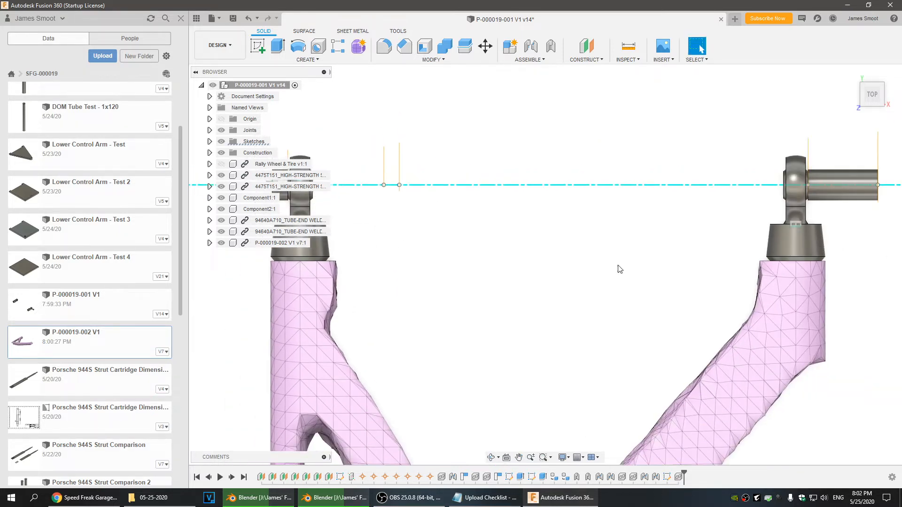
middle_click_drag(750, 270, 531, 292)
scroll(582, 194, "up", 3)
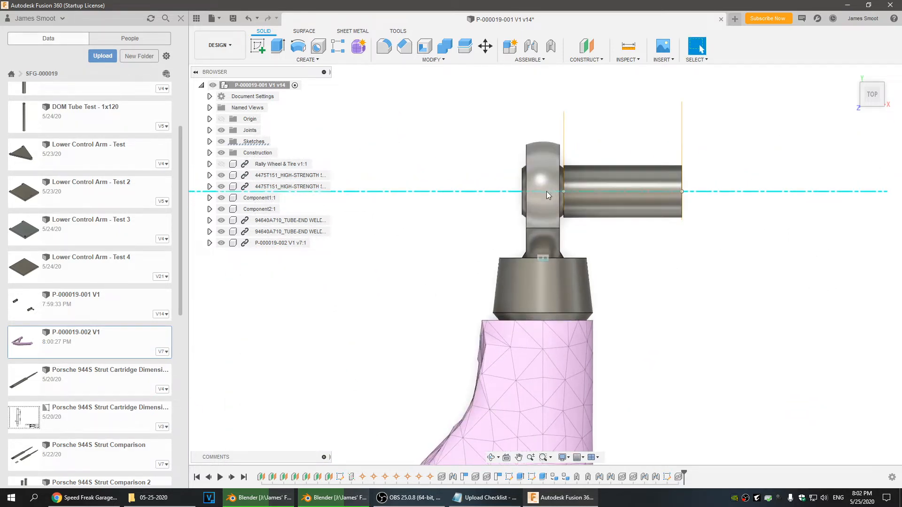
Restore the home view of the mesh control arm assembly and save it as a new version
scroll(542, 196, "down", 1)
scroll(375, 282, "down", 3)
middle_click_drag(364, 316, 537, 230)
scroll(579, 184, "down", 2)
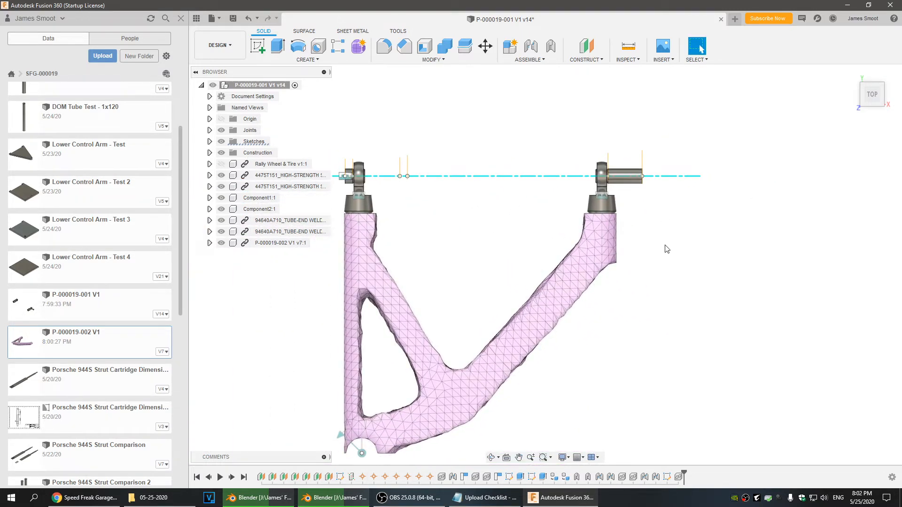
scroll(599, 182, "up", 4)
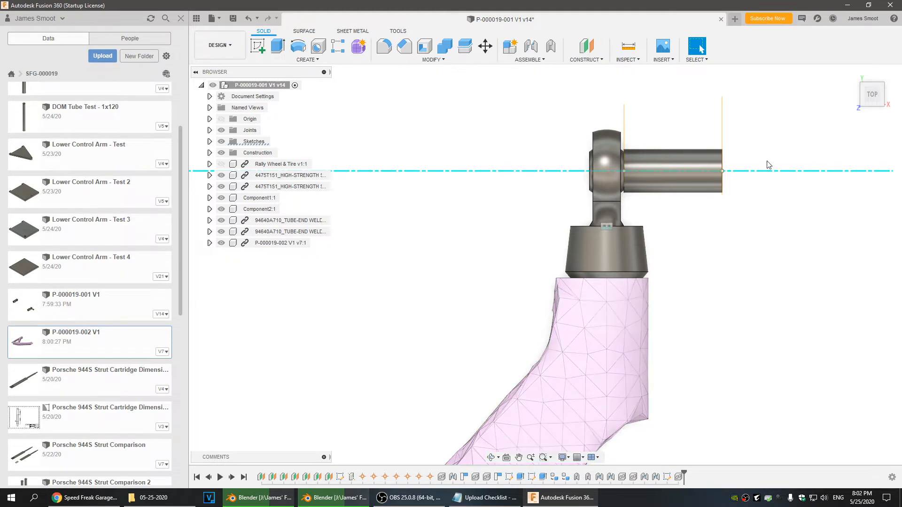
left_click(851, 73)
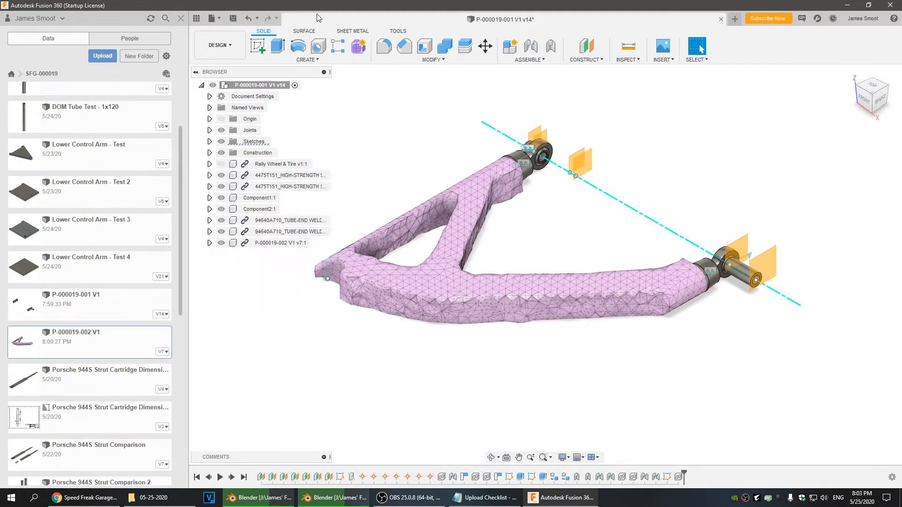
key("ctrl+s")
left_click(458, 257)
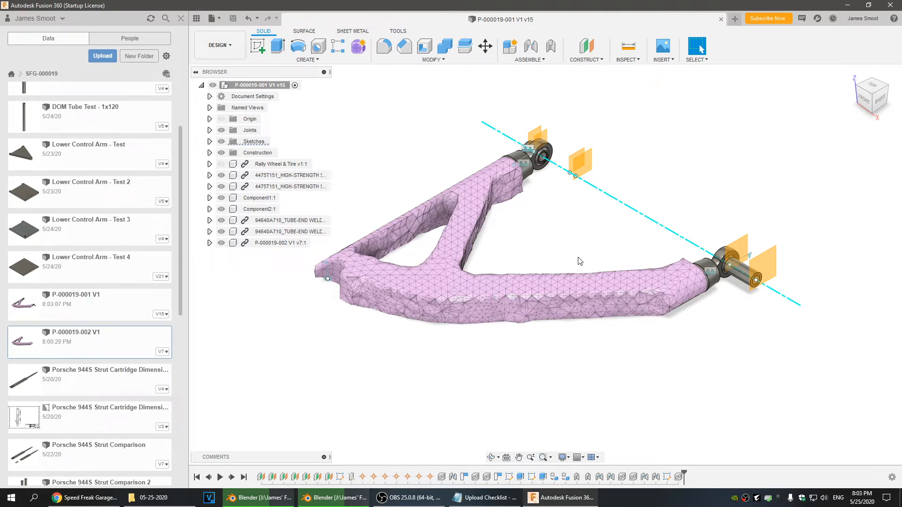
Show the Rally Wheel & Tire component around the mesh arm and save the assembly as a new version
left_click(222, 164)
scroll(542, 345, "down", 3)
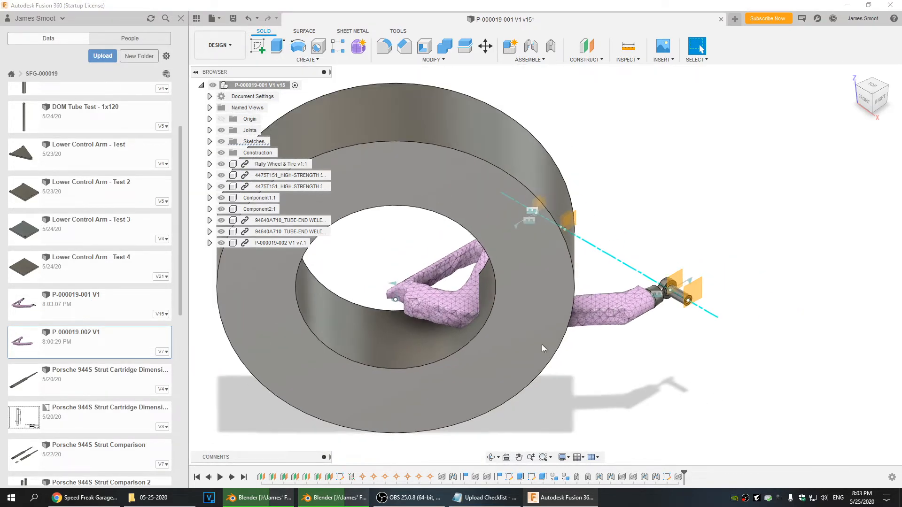
scroll(542, 348, "down", 2)
middle_click_drag(518, 338, 569, 335)
scroll(568, 334, "up", 1)
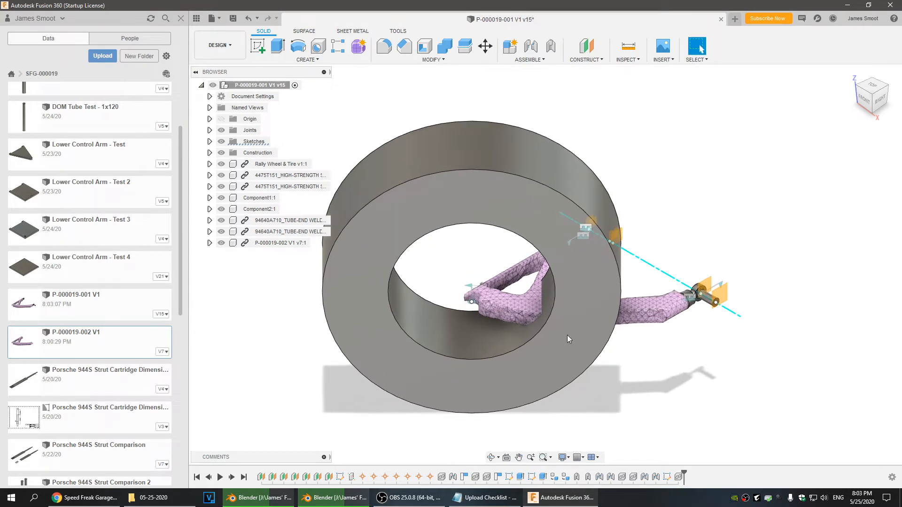
middle_click_drag(567, 335, 596, 325)
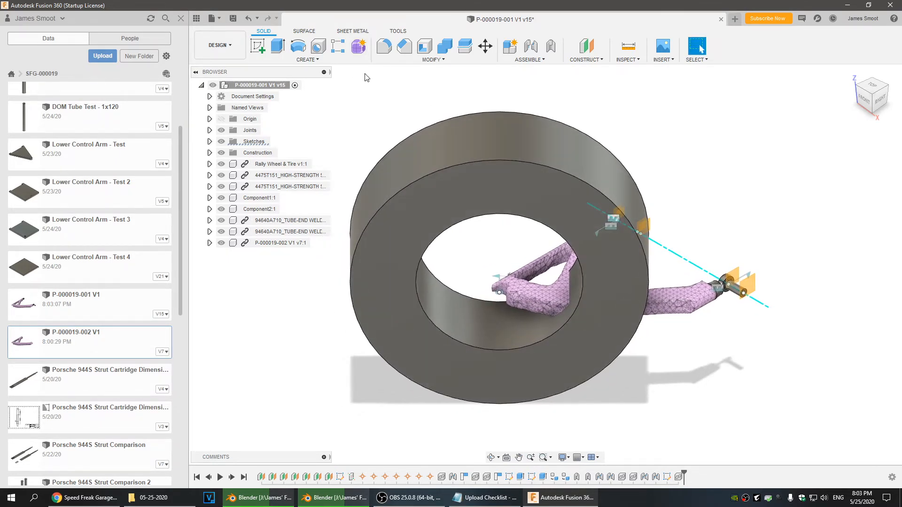
left_click(234, 19)
left_click(450, 257)
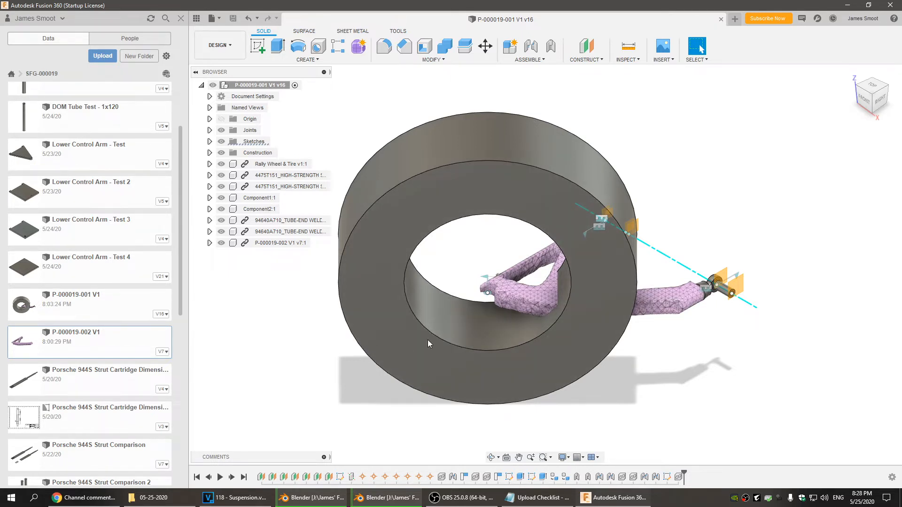
Set the wheel's Rev1 joint to 35 degrees and save the assembly with the version description "User Saved"
double_click(486, 277)
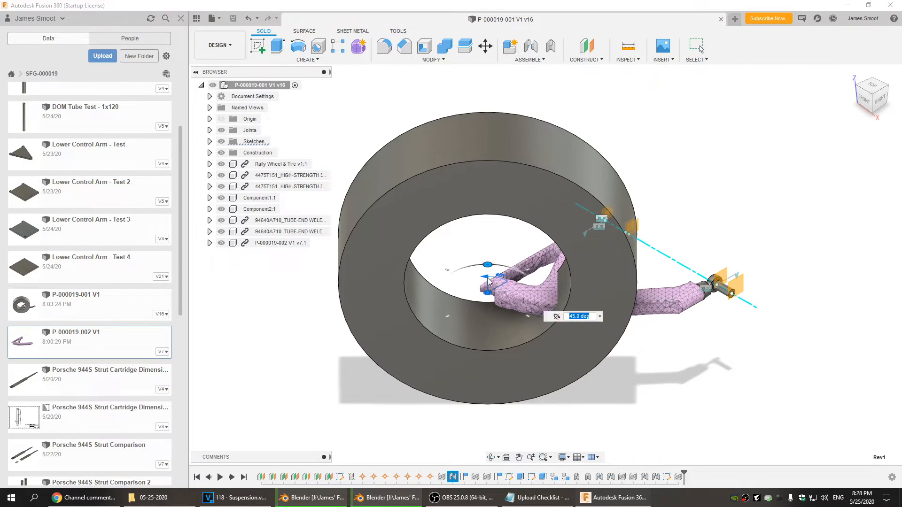
type("35")
key("Return")
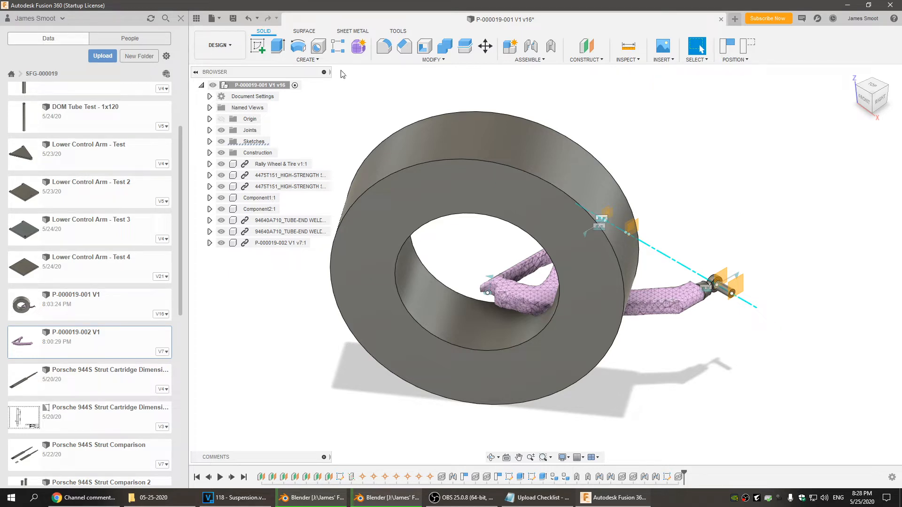
left_click(850, 74)
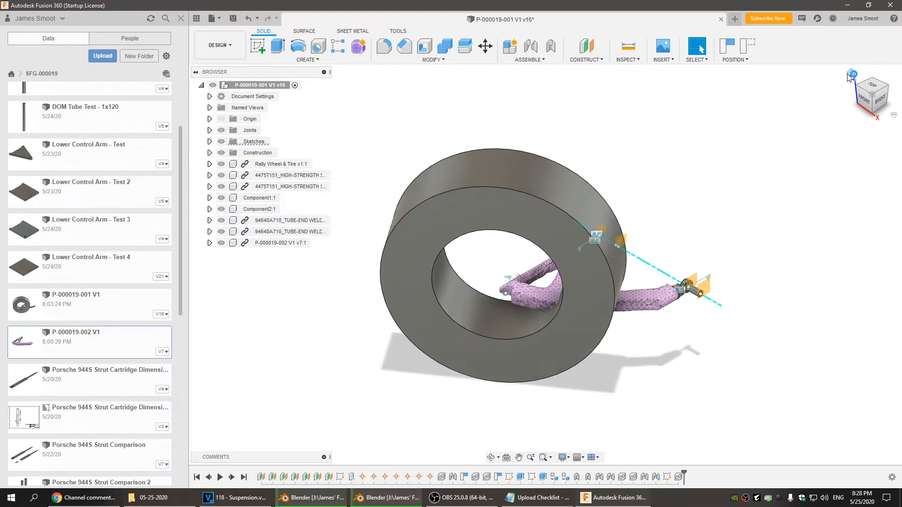
left_click(233, 18)
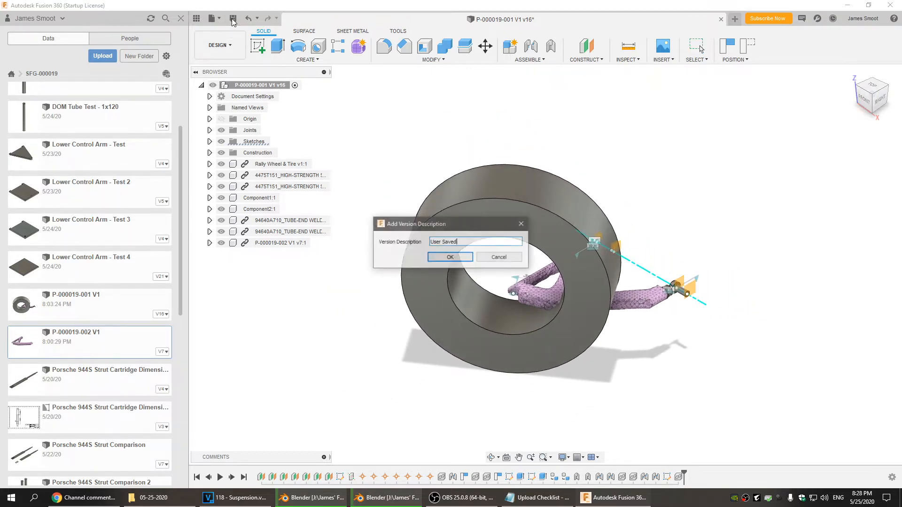
left_click(450, 258)
scroll(635, 349, "up", 3)
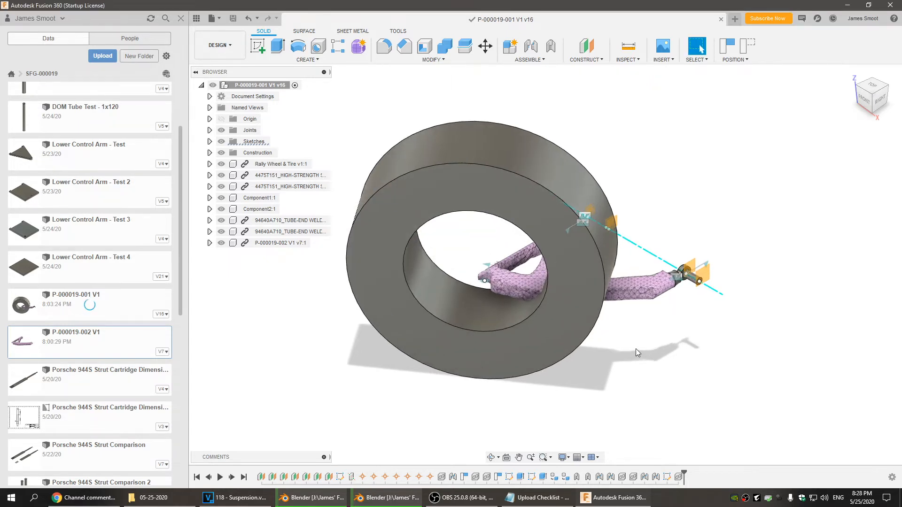
left_click(486, 268)
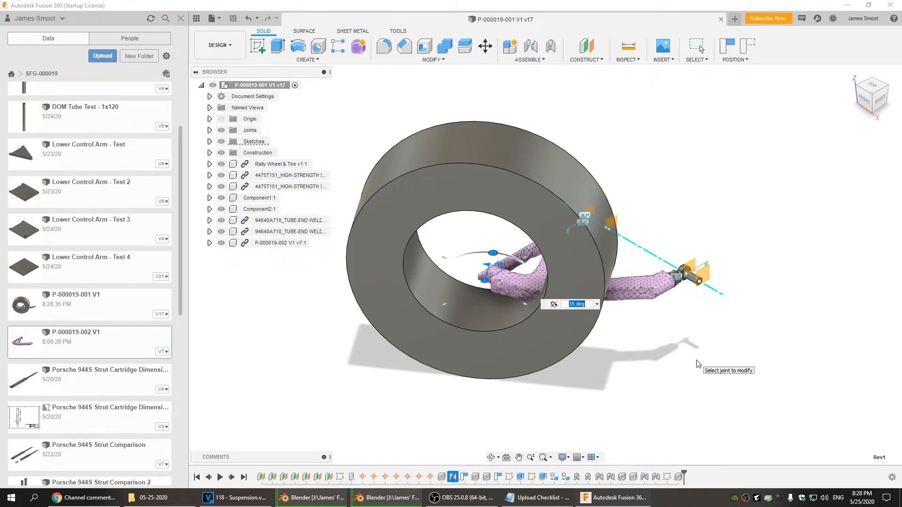
key("Escape")
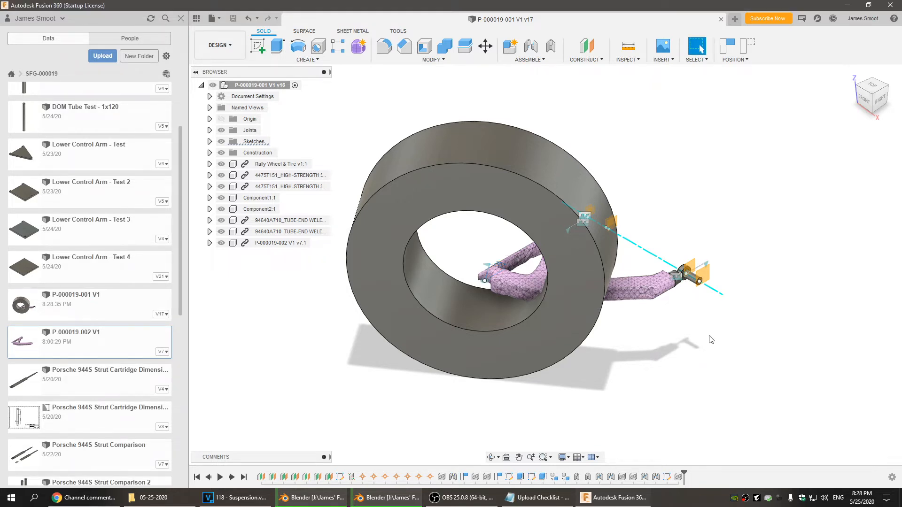
Delete the P-000019-002 V1 mesh arm component from the assembly and save with the version description "User Saved"
left_click(872, 85)
scroll(582, 212, "up", 2)
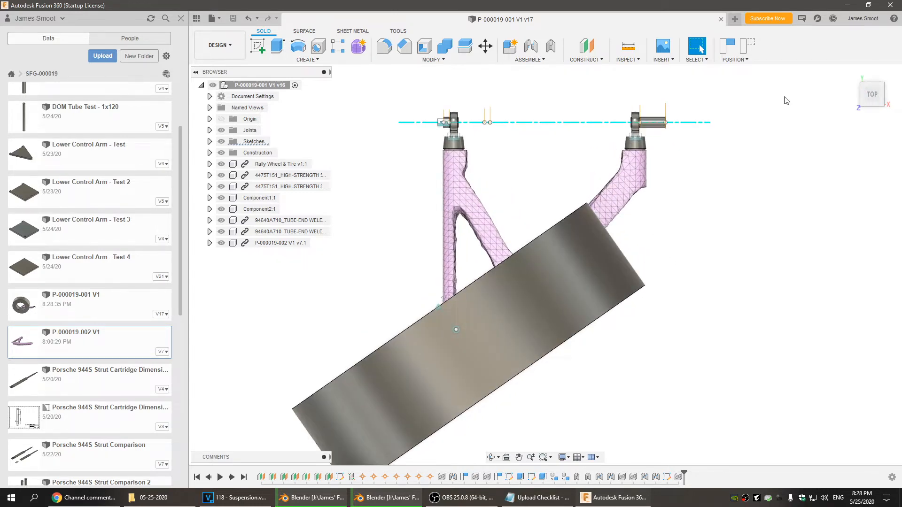
left_click(858, 72)
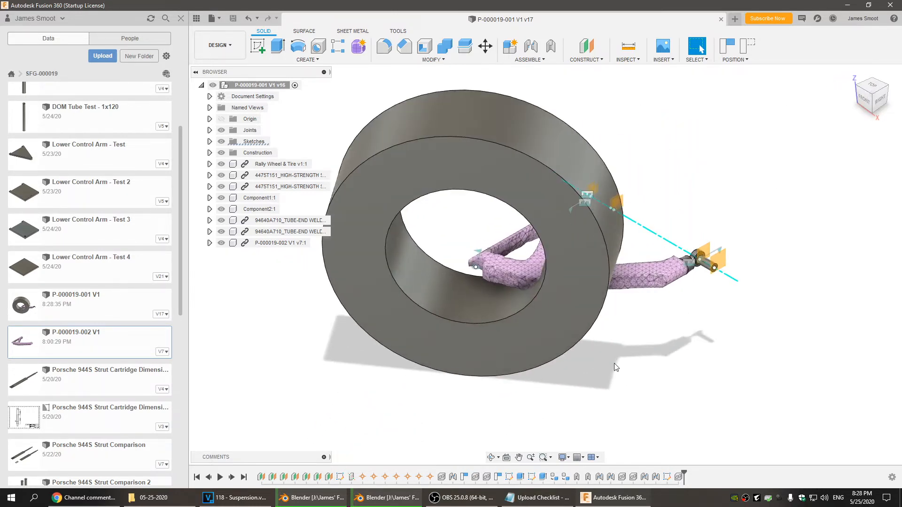
right_click(264, 243)
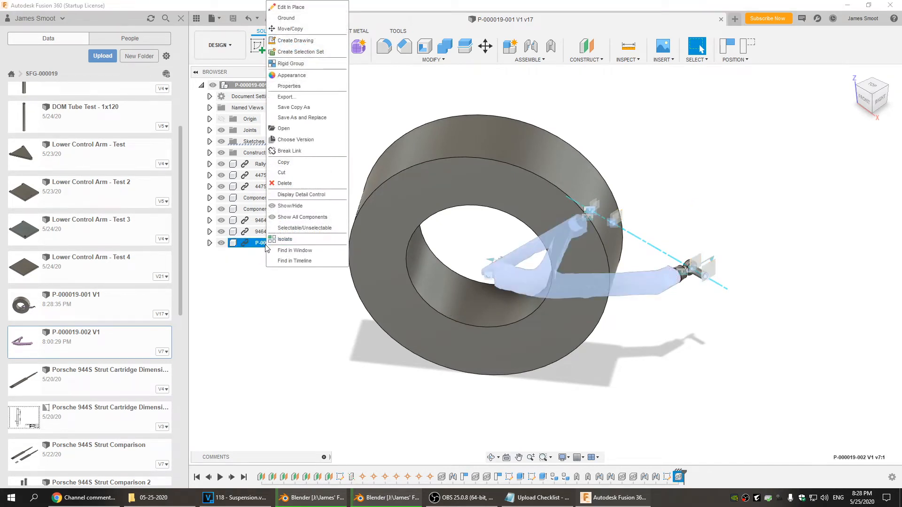
left_click(284, 184)
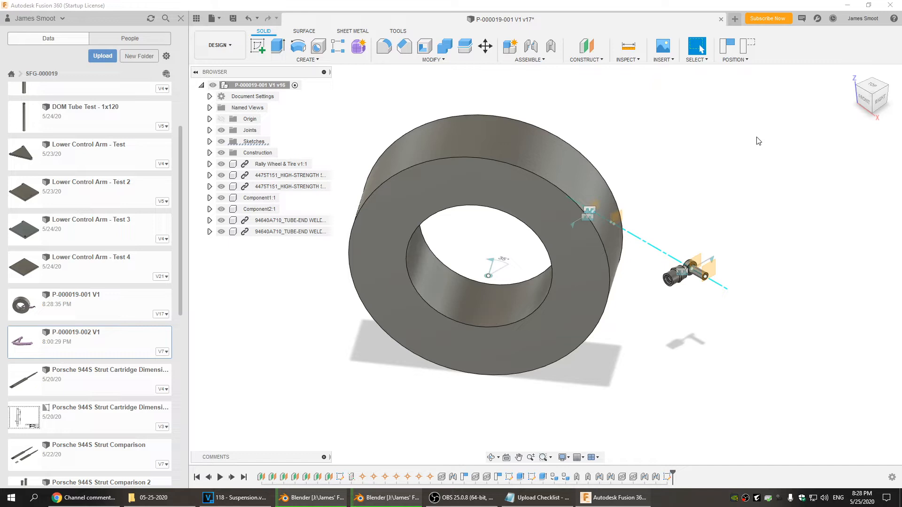
left_click(852, 73)
scroll(620, 332, "up", 3)
middle_click_drag(620, 330, 629, 331)
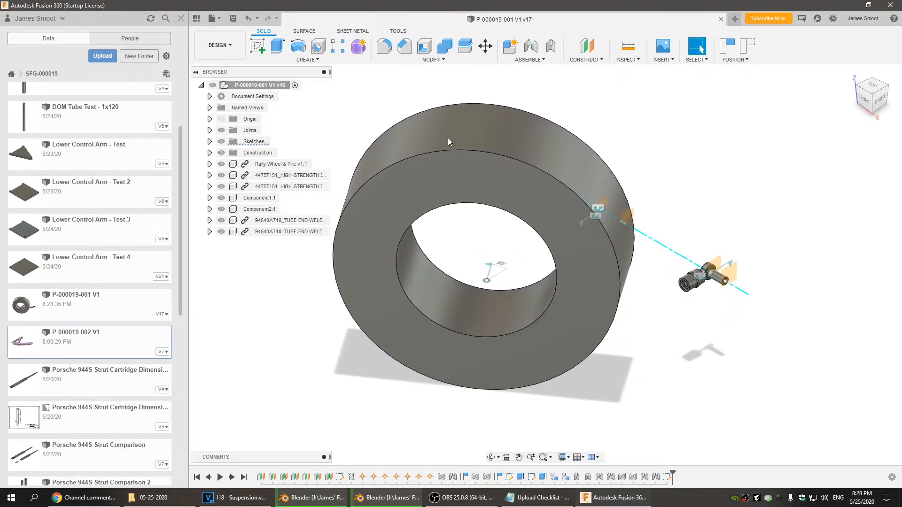
left_click(232, 17)
left_click(450, 257)
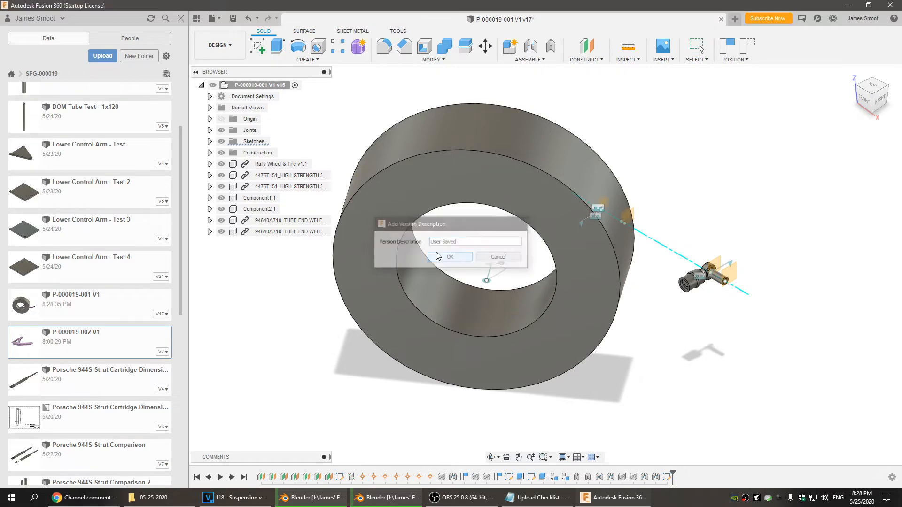
Start a sketch on the XY plane, capturing the moved components' position, and hide the Rally Wheel & Tire component
left_click(259, 44)
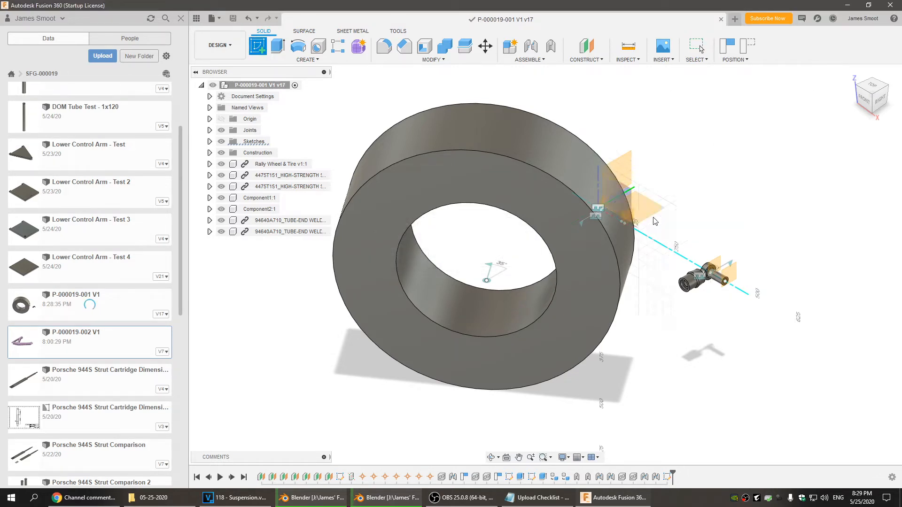
left_click(643, 205)
left_click(502, 264)
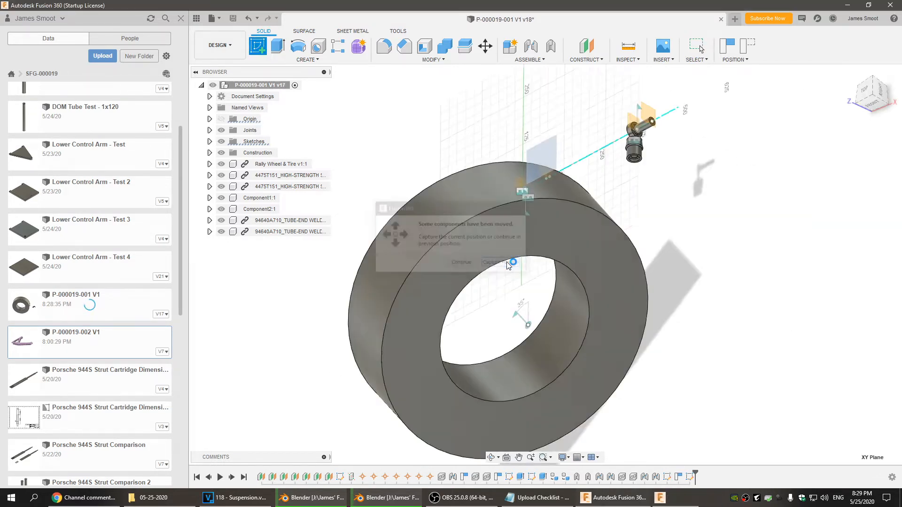
middle_click_drag(511, 186, 515, 199)
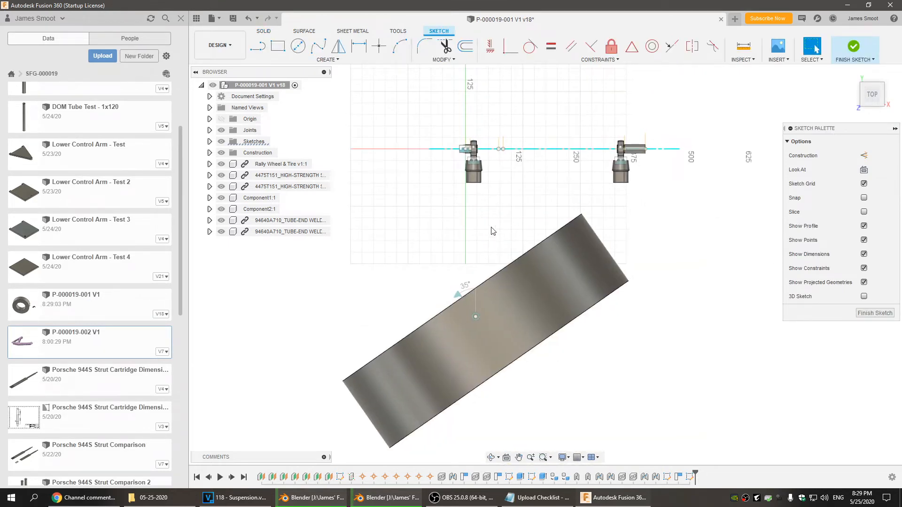
left_click(221, 164)
Project the wheel's pivot point and the two shoulder edges of each tube-end weld fitting into the sketch
scroll(534, 258, "up", 3)
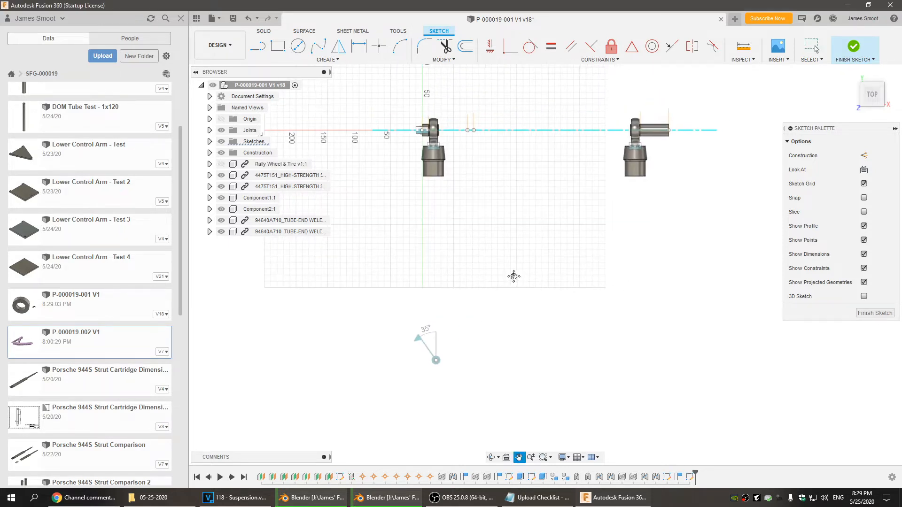
key("p")
left_click(436, 361)
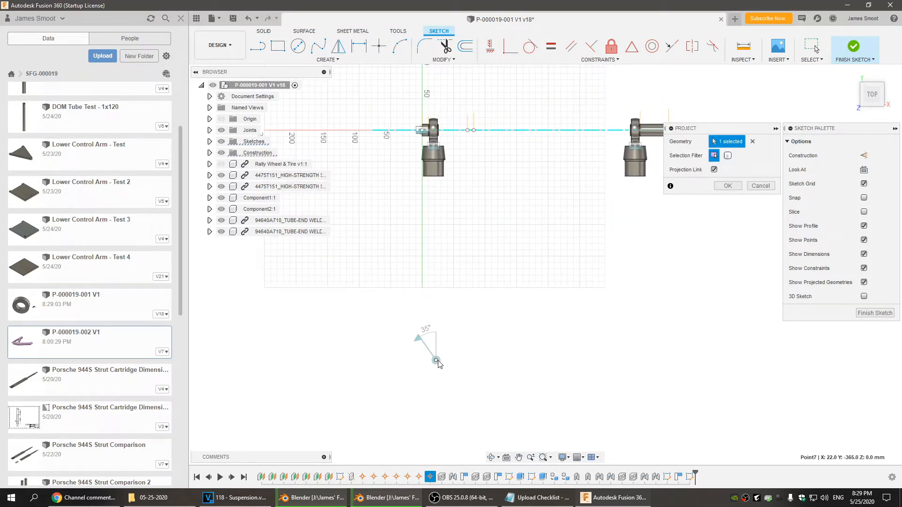
scroll(436, 161, "up", 5)
left_click(414, 165)
left_click(421, 159)
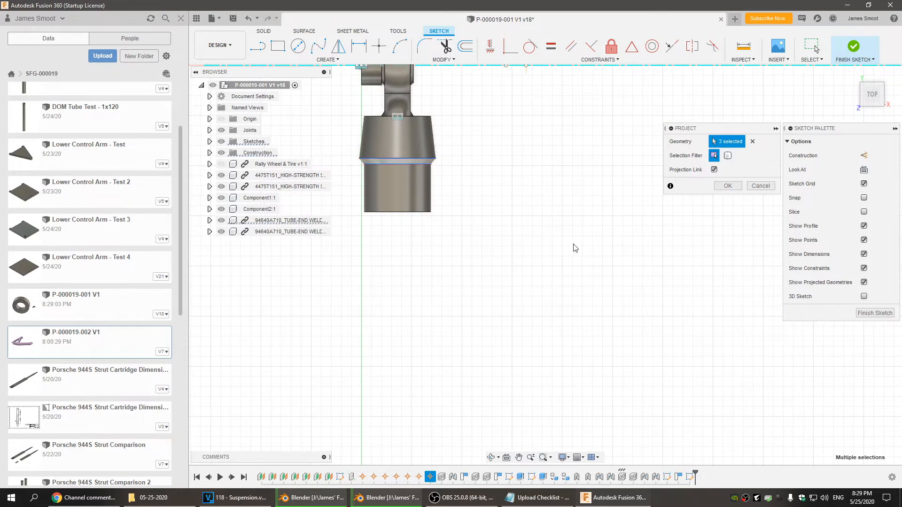
middle_click_drag(695, 259, 257, 329)
left_click(642, 235)
left_click(642, 230)
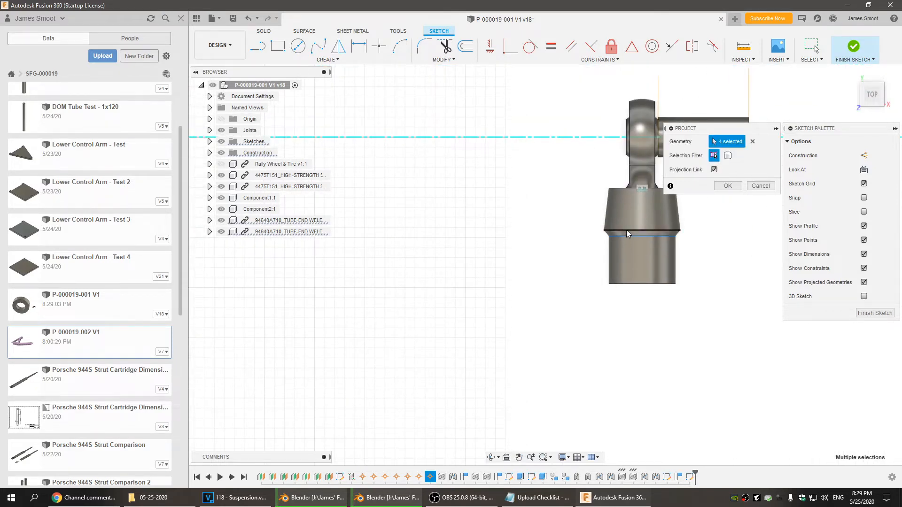
left_click(727, 186)
scroll(483, 308, "down", 5)
mouse_move(431, 324)
middle_mouse_down()
mouse_move(539, 236)
mouse_move(541, 205)
middle_mouse_up()
scroll(542, 205, "down", 2)
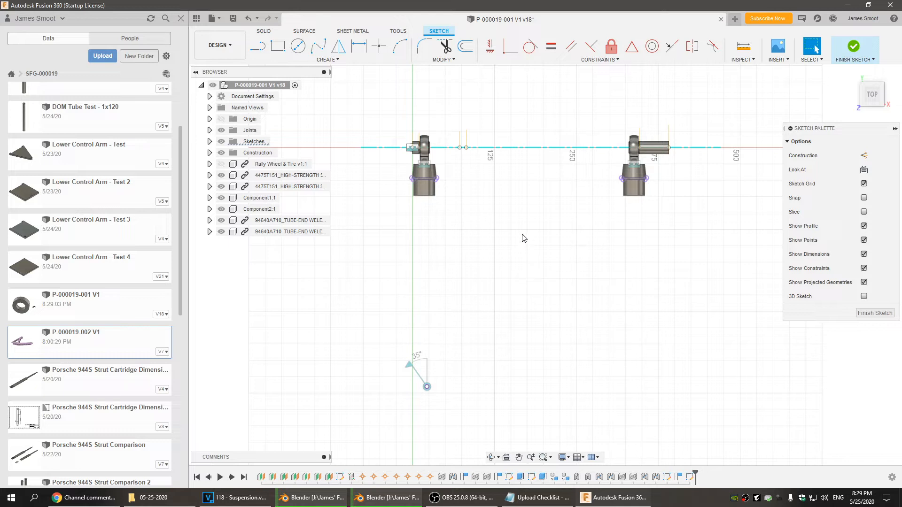
Sketch a 42 mm diameter circle centred on the projected wheel pivot point
scroll(497, 251, "up", 2)
scroll(497, 251, "down", 1)
middle_click_drag(495, 251, 504, 249)
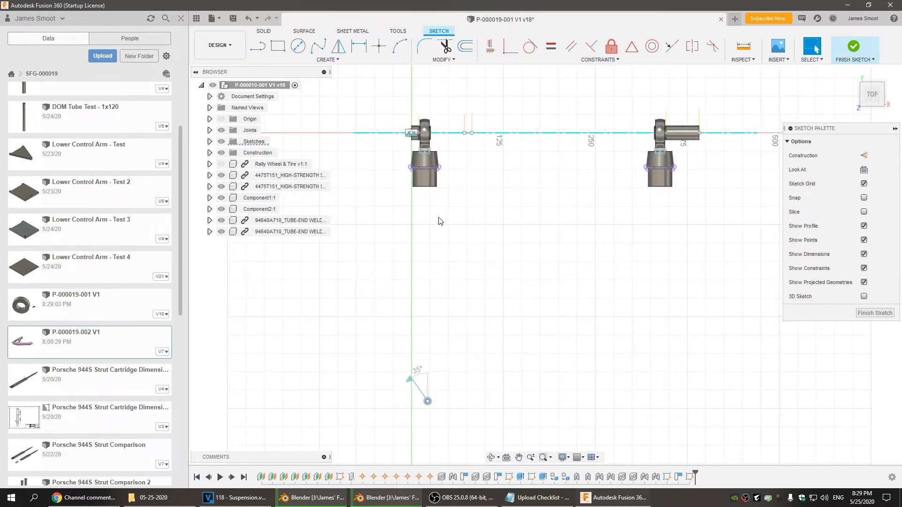
left_click(298, 45)
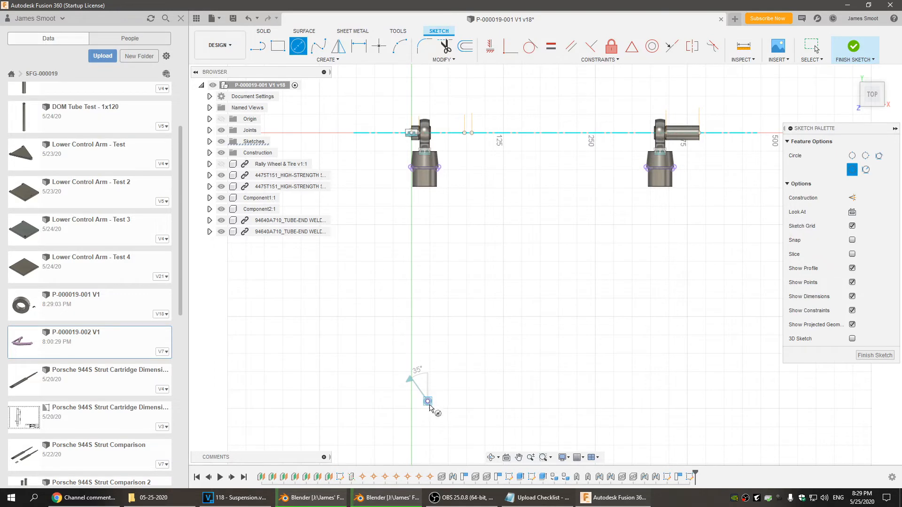
left_click(427, 401)
type("42")
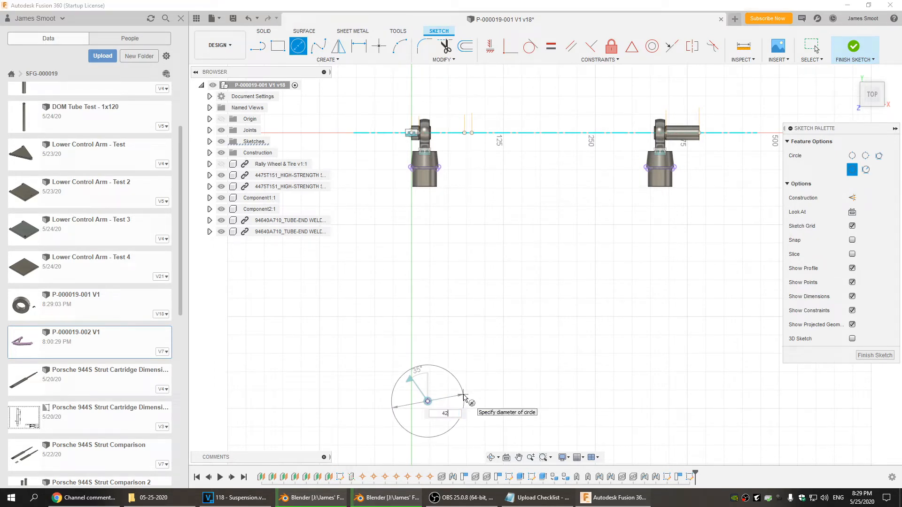
key("Return")
key("Escape")
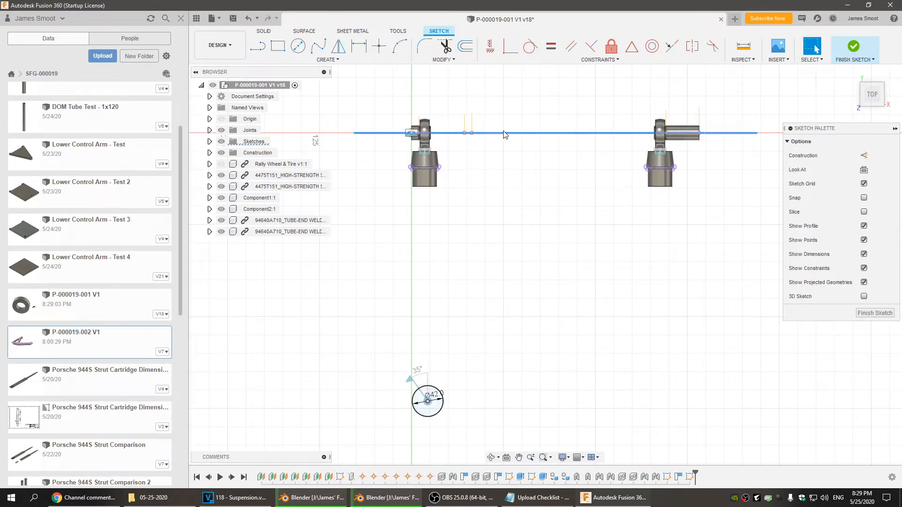
Sketch a two-point rectangle from beside the first weld fitting's shoulder past the second fitting and below the wheel pivot circle
left_click(277, 46)
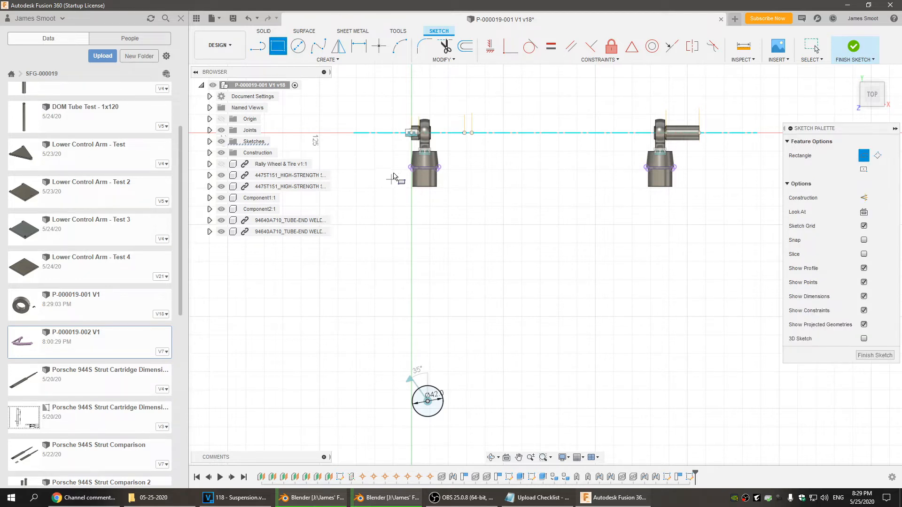
scroll(409, 169, "up", 4)
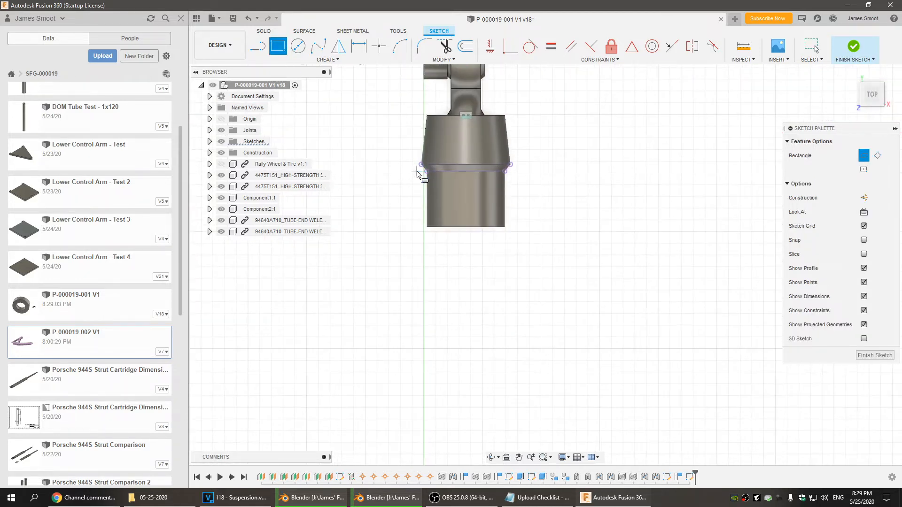
left_click(346, 151)
scroll(416, 272, "down", 6)
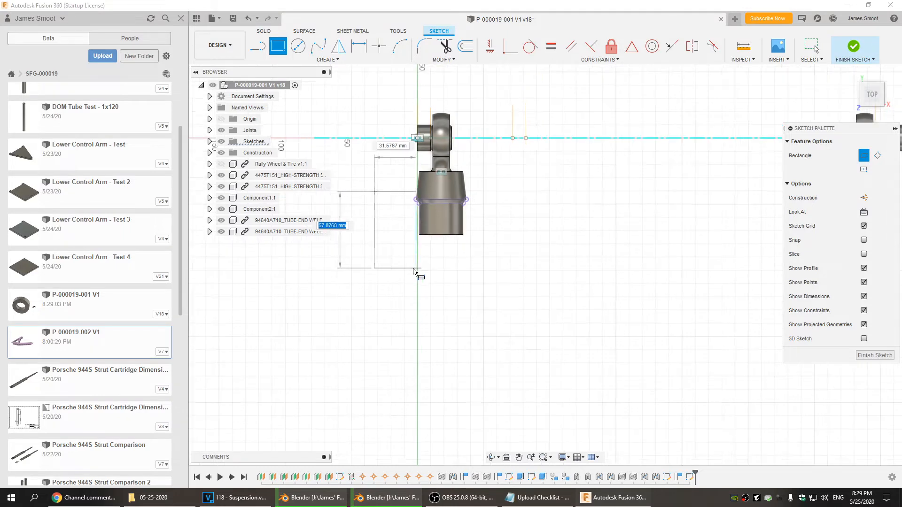
left_click(607, 395)
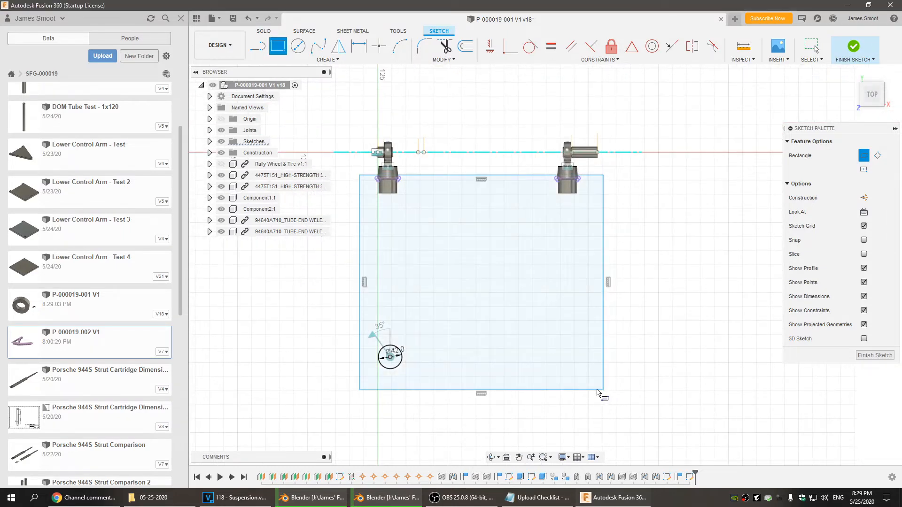
scroll(442, 324, "up", 3)
key("Escape")
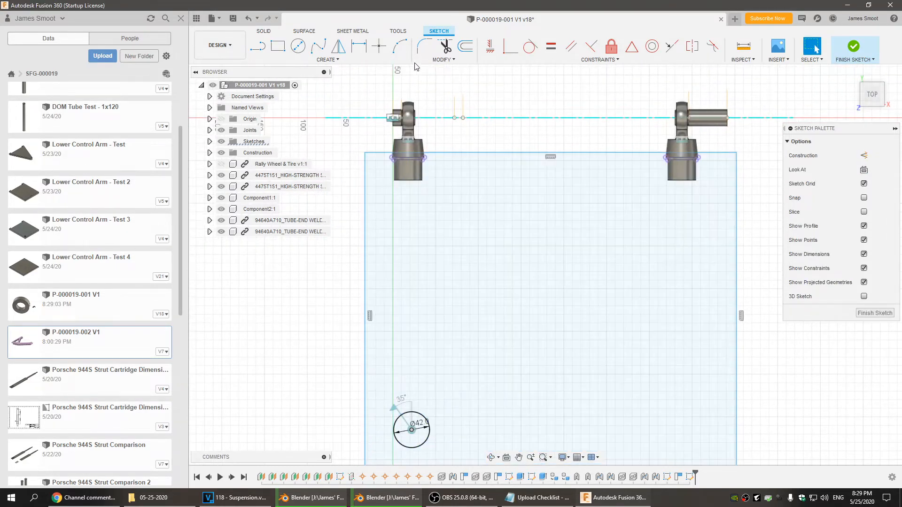
Constrain the rectangle's top edge to the first fitting's lower shoulder edge and its left edge to the outer shoulder point using Horizontal/Vertical
left_click(486, 51)
scroll(360, 155, "up", 3)
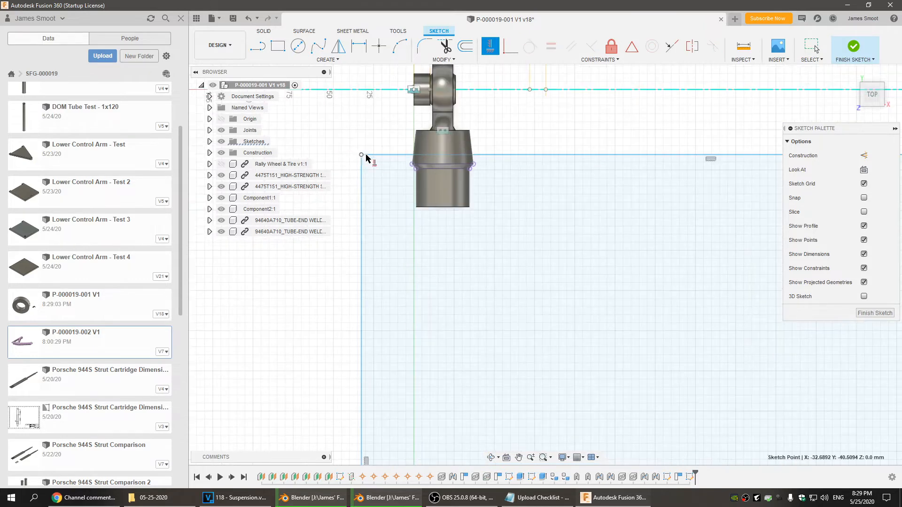
left_click(361, 169)
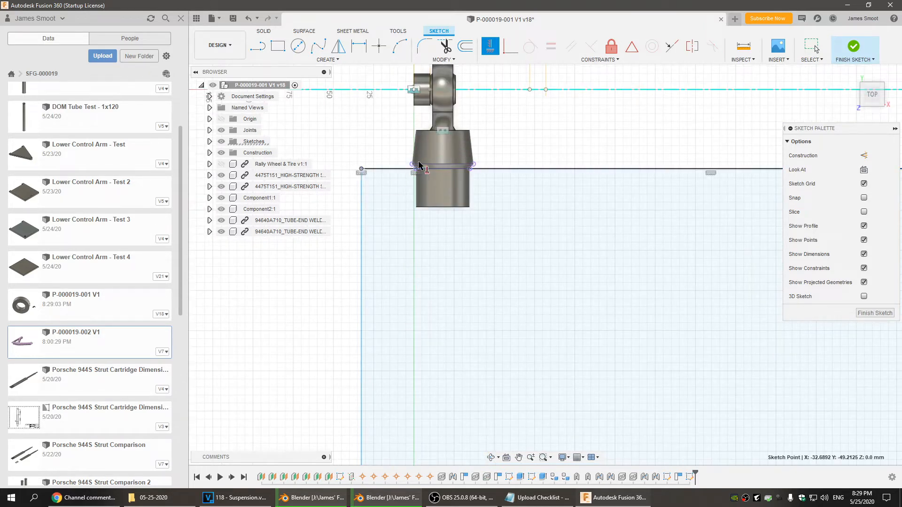
left_click(412, 165)
Align the rectangle's bottom edge with the wheel pivot point and its right edge with the second fitting's outer shoulder point using Horizontal/Vertical constraints
middle_click_drag(474, 363, 450, 115)
scroll(447, 288, "down", 3)
middle_click_drag(475, 288, 452, 200)
scroll(410, 283, "up", 3)
left_click(417, 383)
left_click(452, 292)
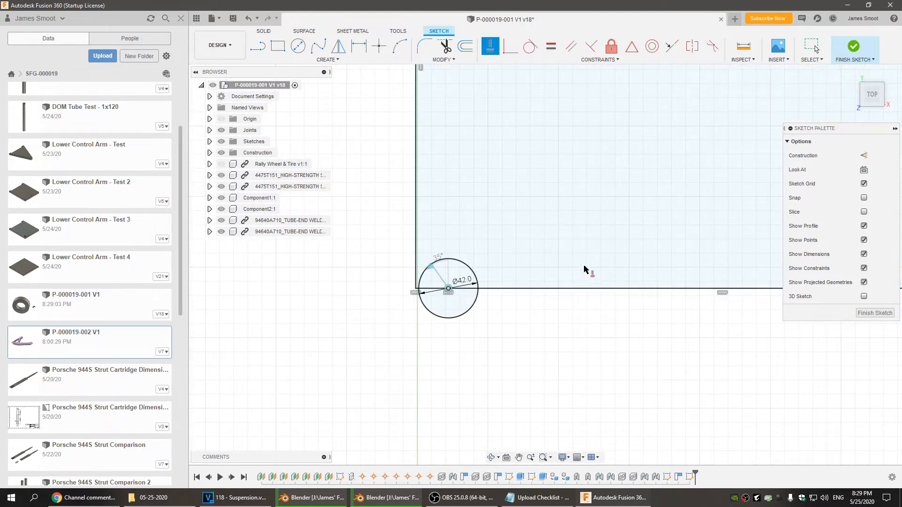
middle_click_drag(585, 268, 411, 423)
scroll(633, 178, "up", 3)
left_click(633, 179)
left_click(521, 175)
scroll(564, 262, "down", 4)
mouse_move(573, 307)
middle_mouse_down()
mouse_move(572, 322)
mouse_move(604, 264)
middle_mouse_up()
mouse_move(600, 331)
middle_mouse_down()
mouse_move(626, 340)
mouse_move(628, 302)
middle_mouse_up()
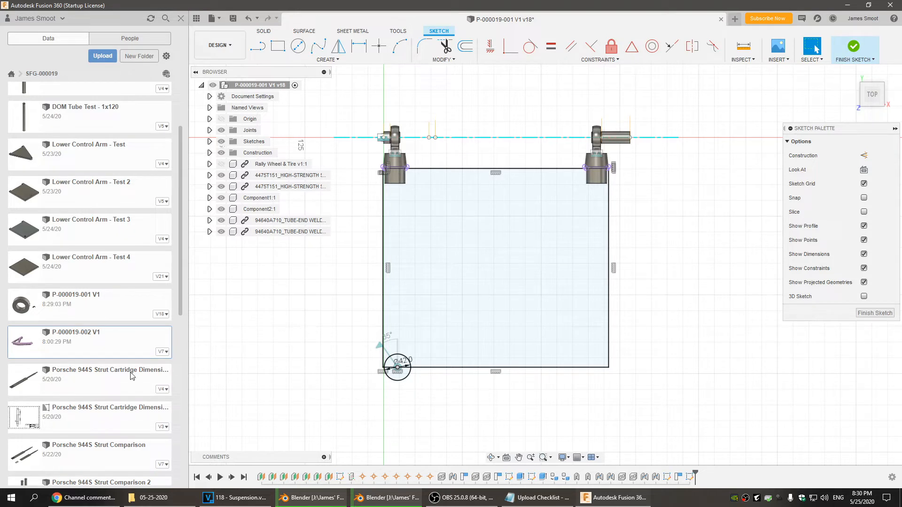
Open P-000019-002 V1, examine the optimized mesh arm's outline from above and its fitting ends, and close the design again
double_click(87, 346)
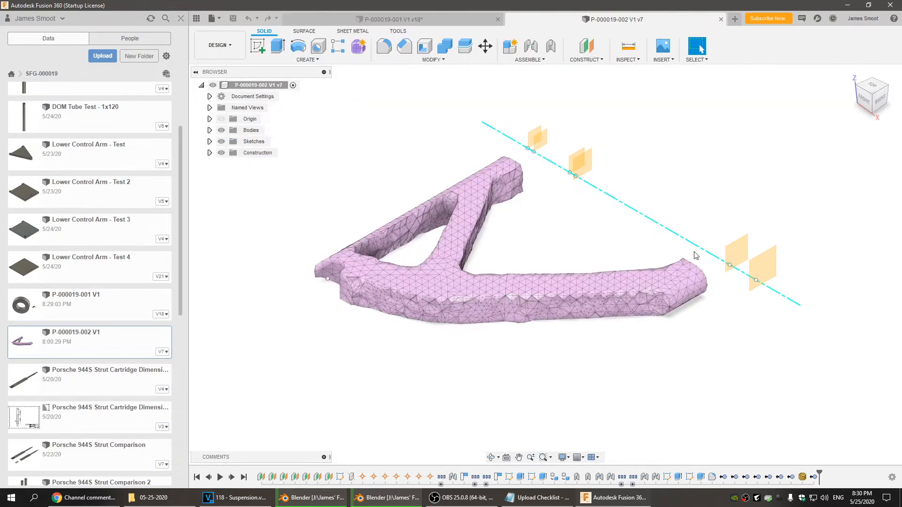
left_click(871, 87)
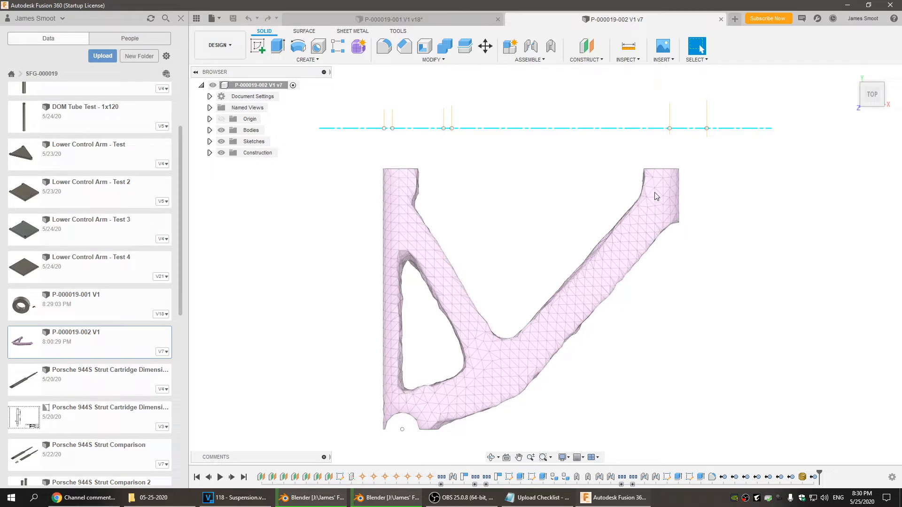
middle_click_drag(673, 168, 694, 330, "shift")
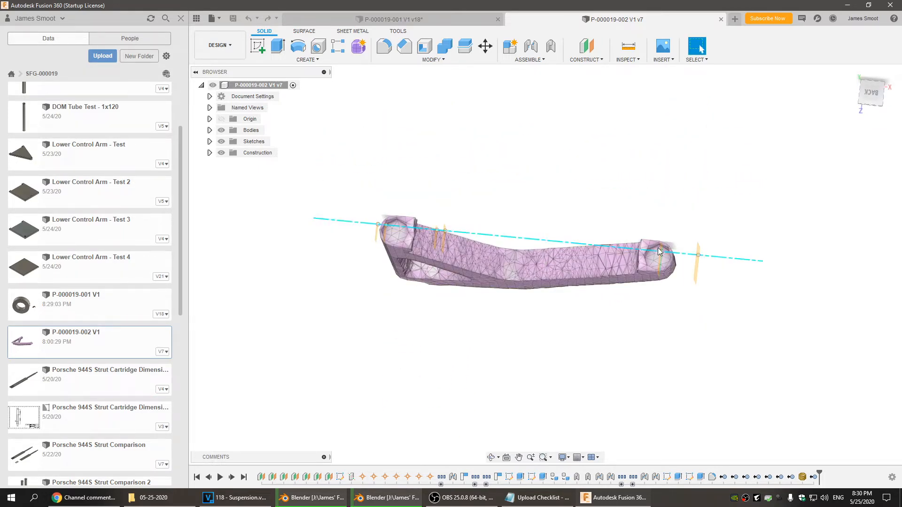
middle_click_drag(658, 261, 656, 324, "shift")
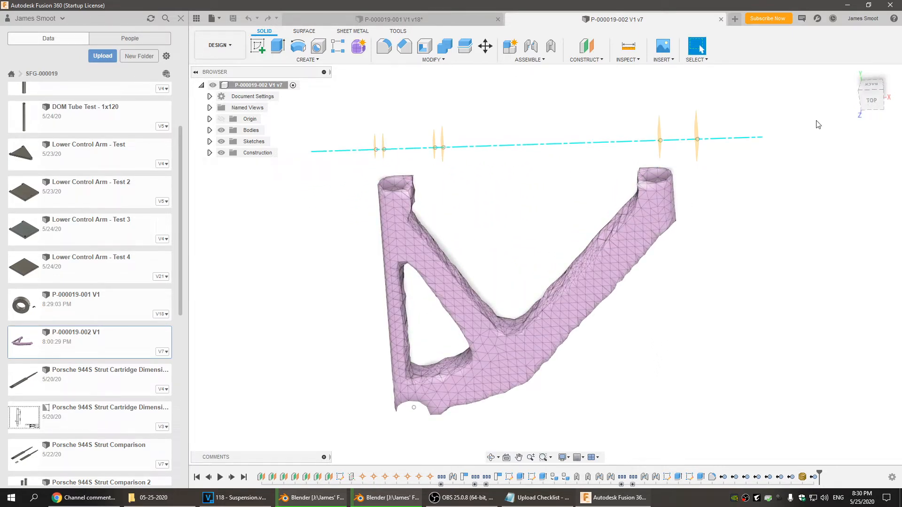
left_click(850, 74)
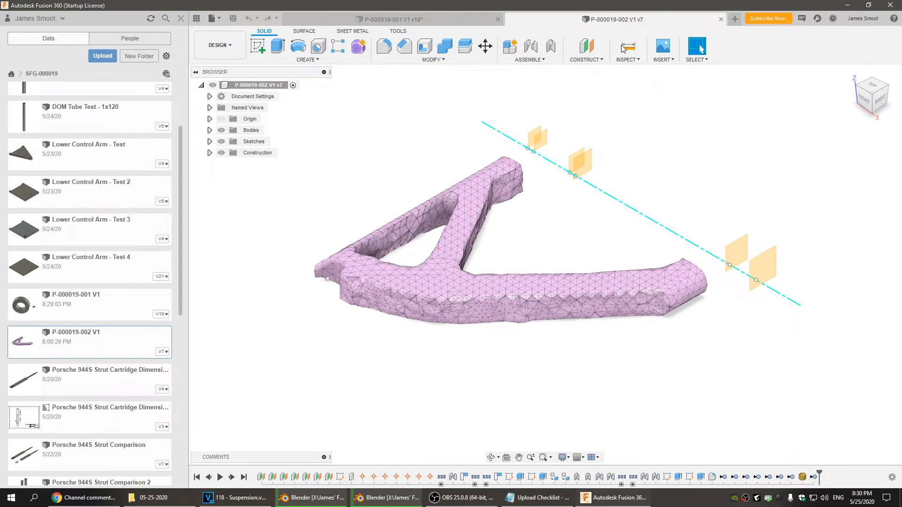
left_click(720, 19)
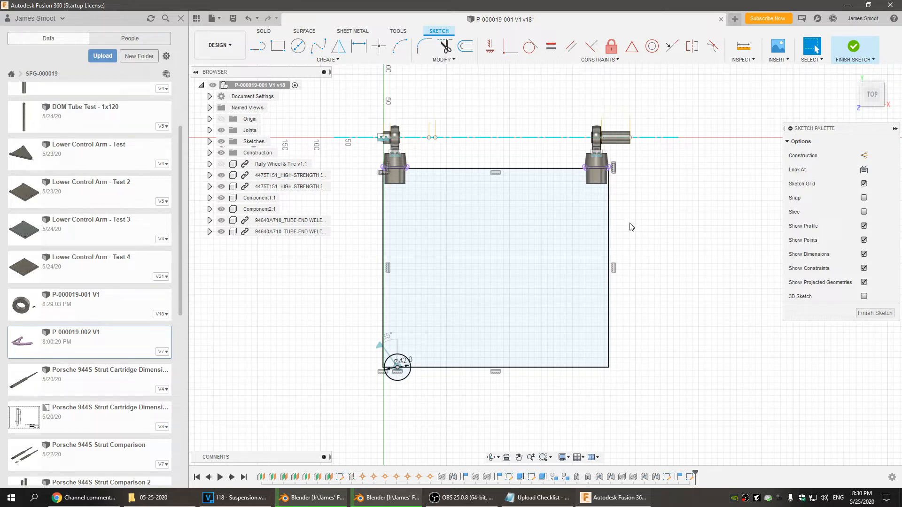
key("l")
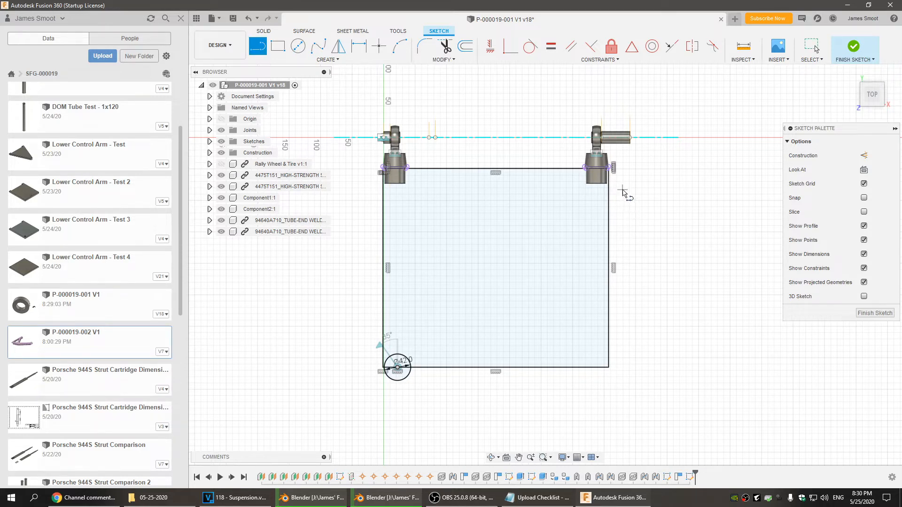
scroll(619, 191, "up", 5)
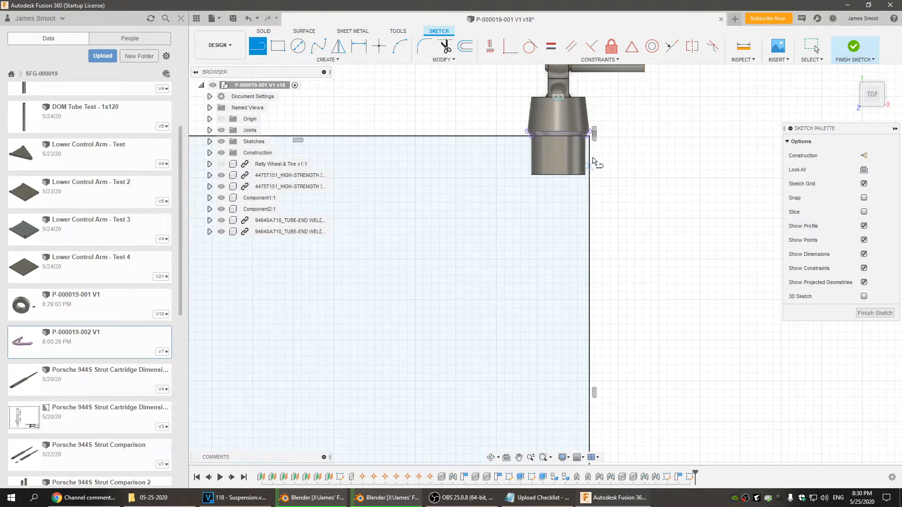
key("Escape")
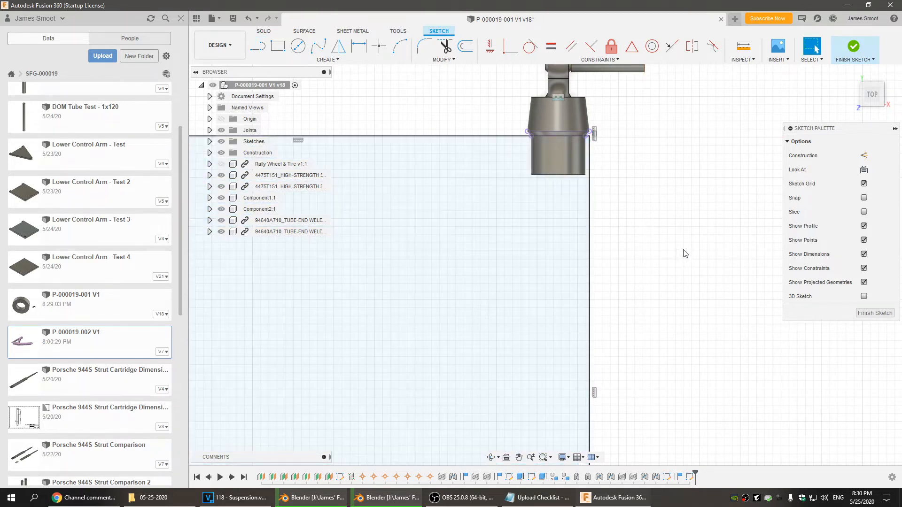
Project the lower end edge of the weld fitting near the rectangle's right side into the sketch
key("p")
left_click(569, 174)
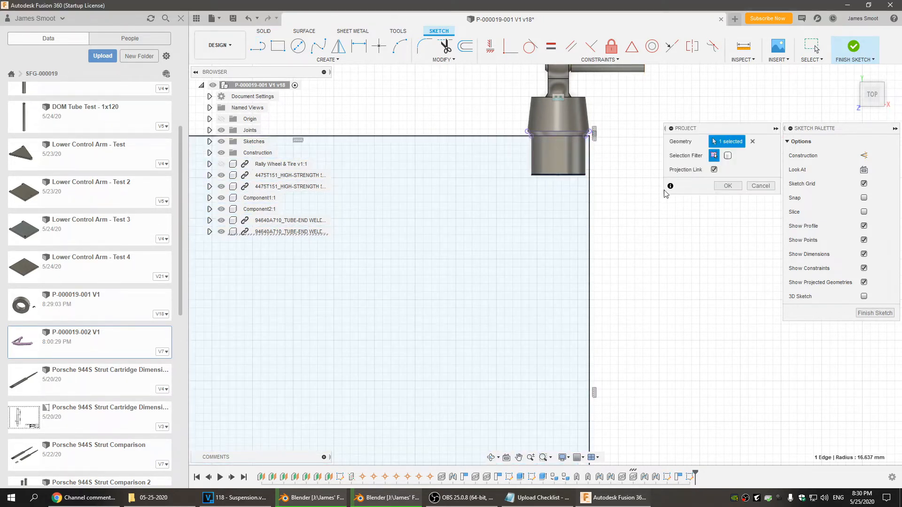
left_click(727, 186)
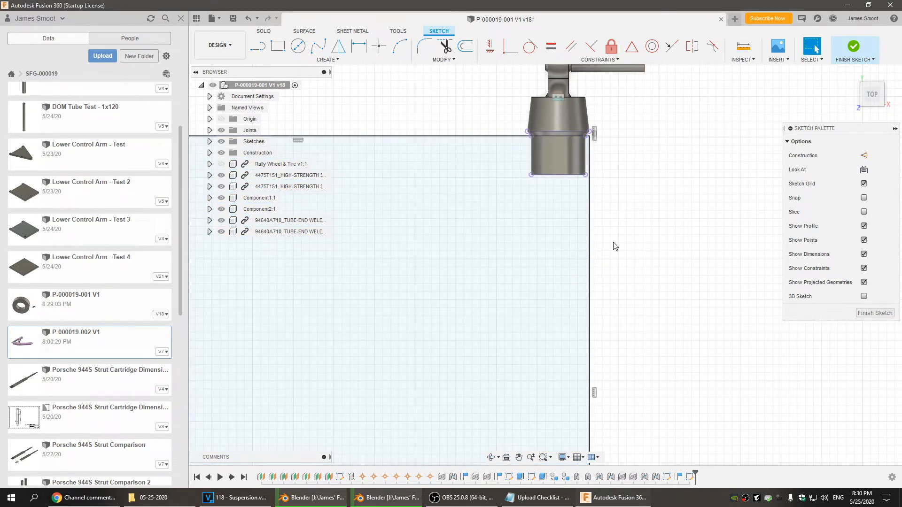
Sketch a horizontal line inward from the rectangle's right edge below the fitting and set its length to 38.1 mm
key("l")
scroll(629, 231, "down", 2)
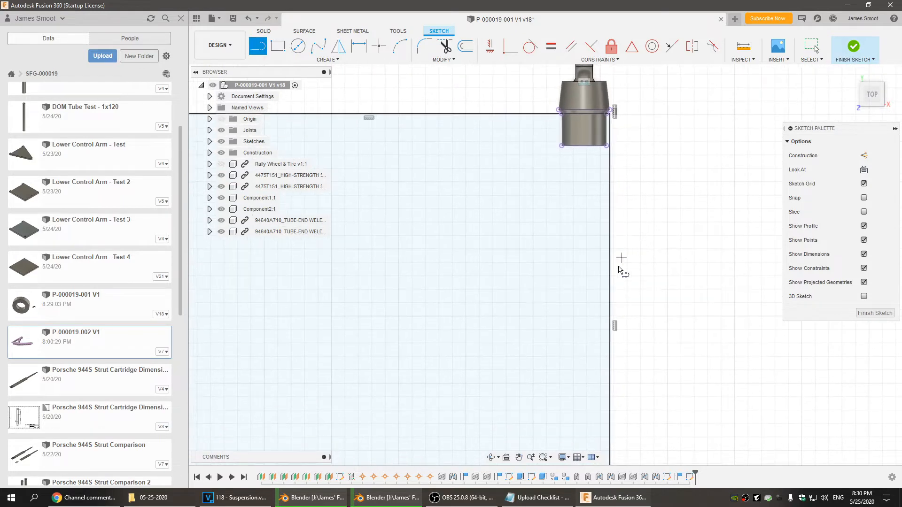
left_click(609, 274)
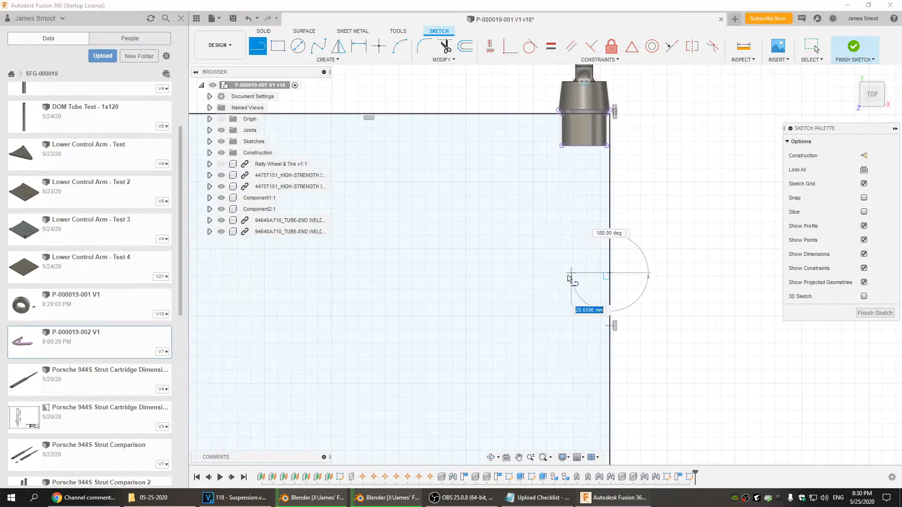
double_click(546, 273)
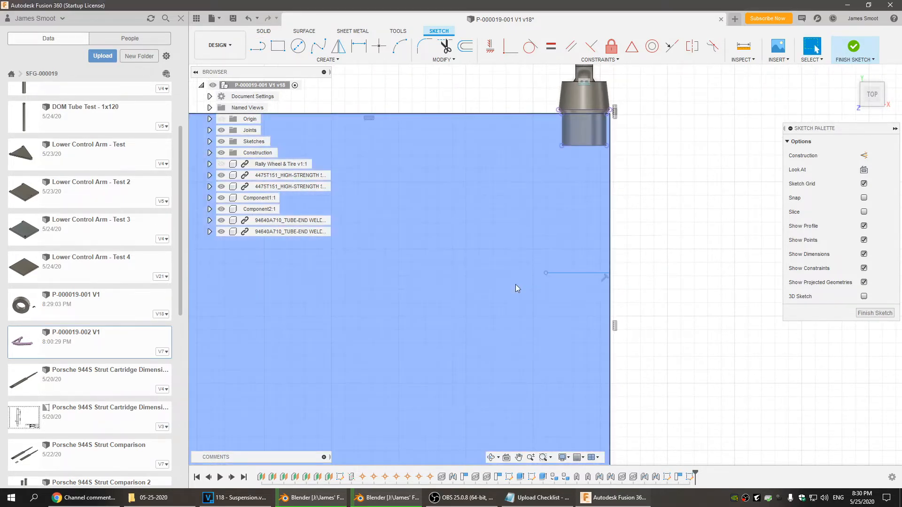
key("d")
left_click(578, 274)
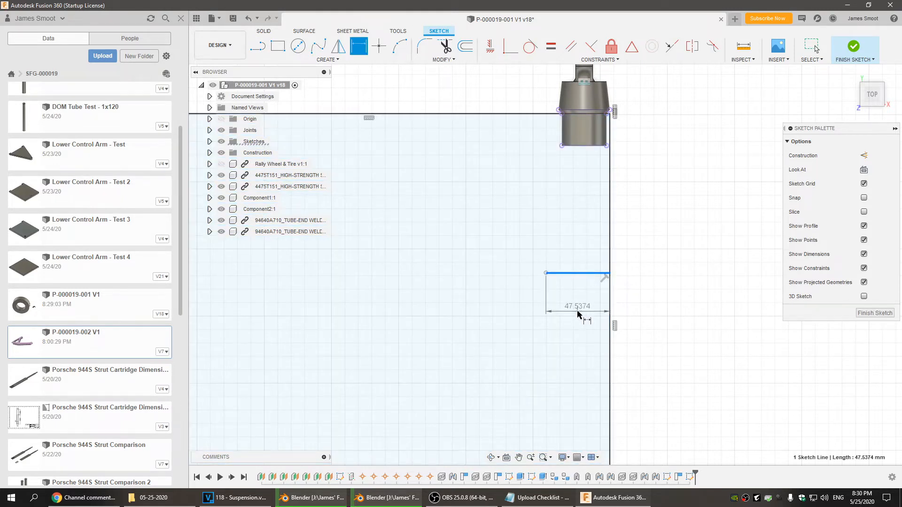
left_click(582, 310)
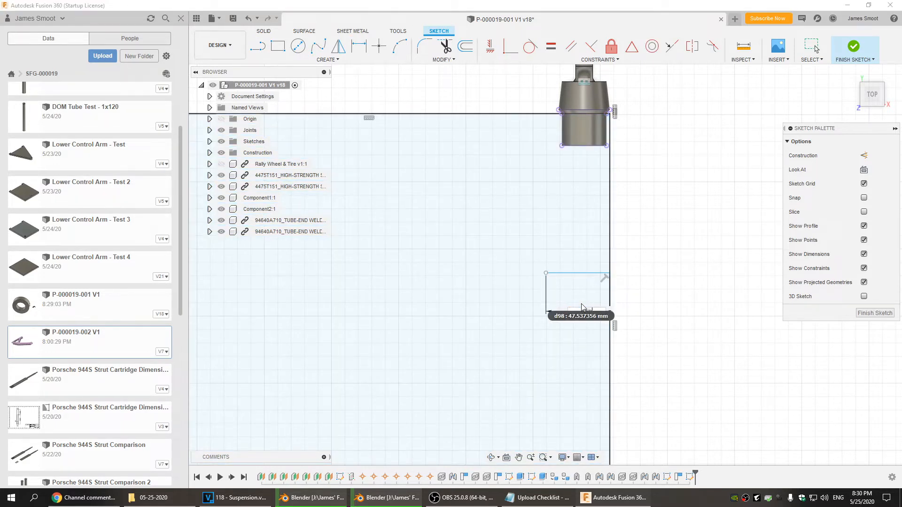
type("38.1")
key("Return")
Dimension the distance between the short horizontal line and the fitting's projected end edge at 50.8 mm
left_click(600, 273)
left_click(583, 146)
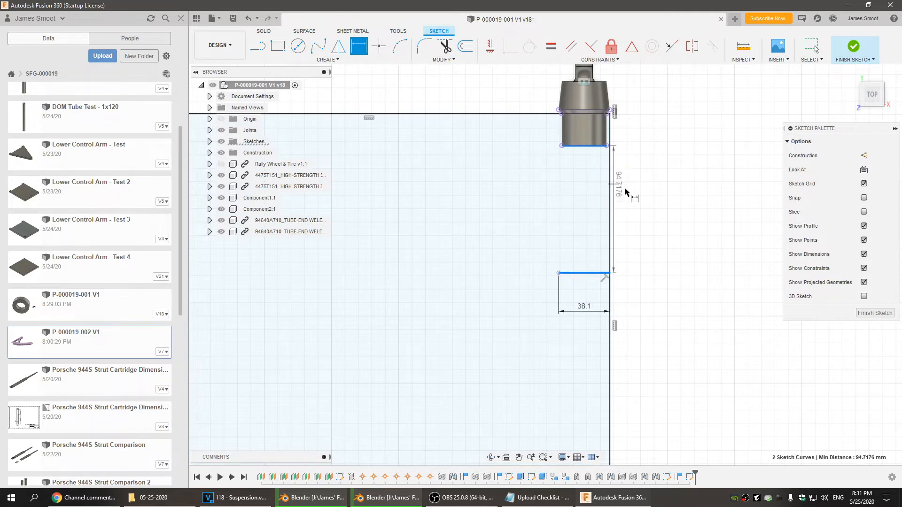
left_click(671, 207)
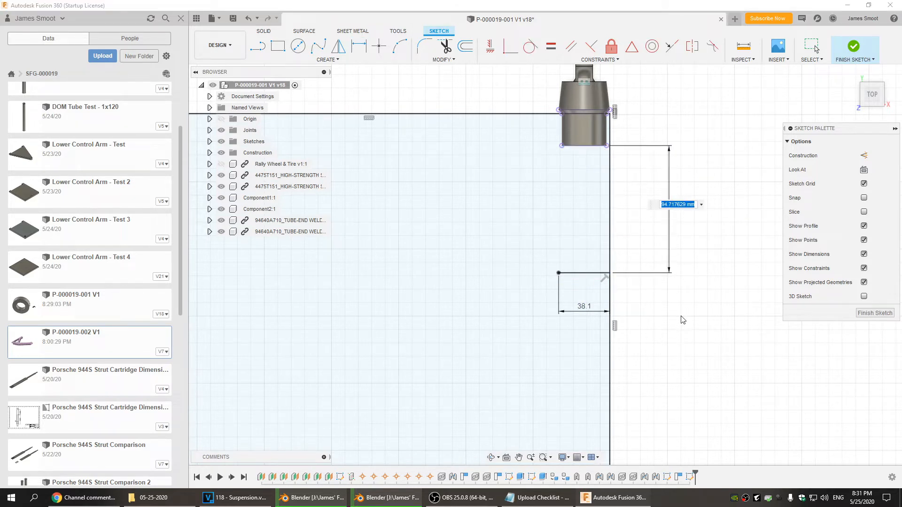
type("2")
key("Return")
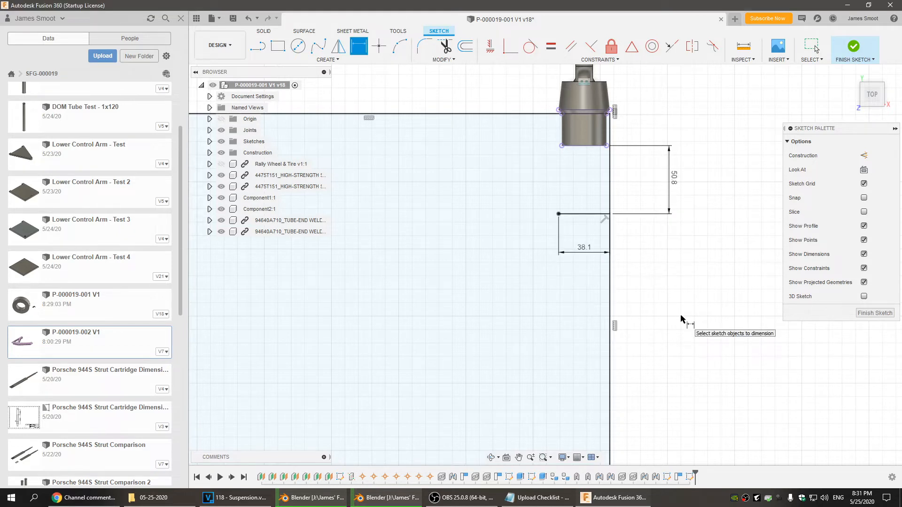
scroll(635, 285, "down", 3)
middle_click_drag(634, 285, 647, 273)
key("Escape")
Show the Rally Wheel & Tire component and set the short line's distance from the fitting's end edge to 1.5"
scroll(658, 331, "down", 1)
middle_click_drag(656, 328, 657, 290)
left_click(222, 165)
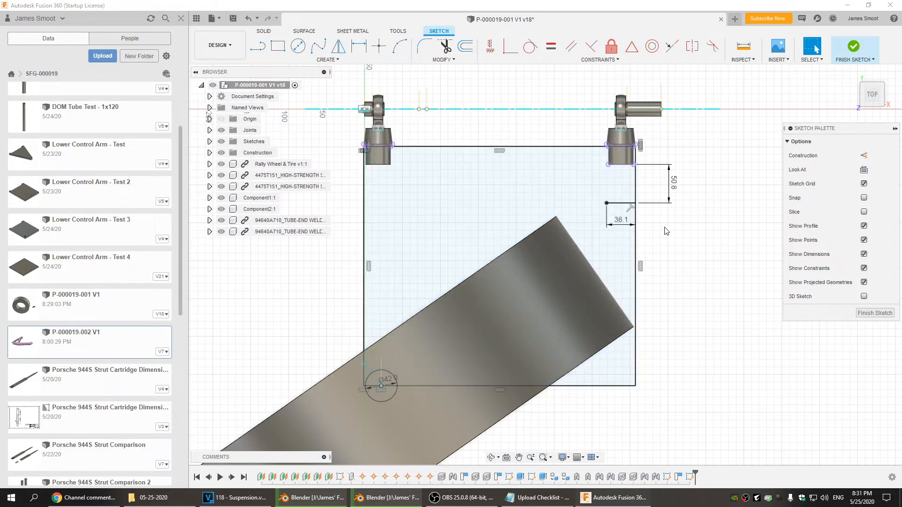
double_click(672, 183)
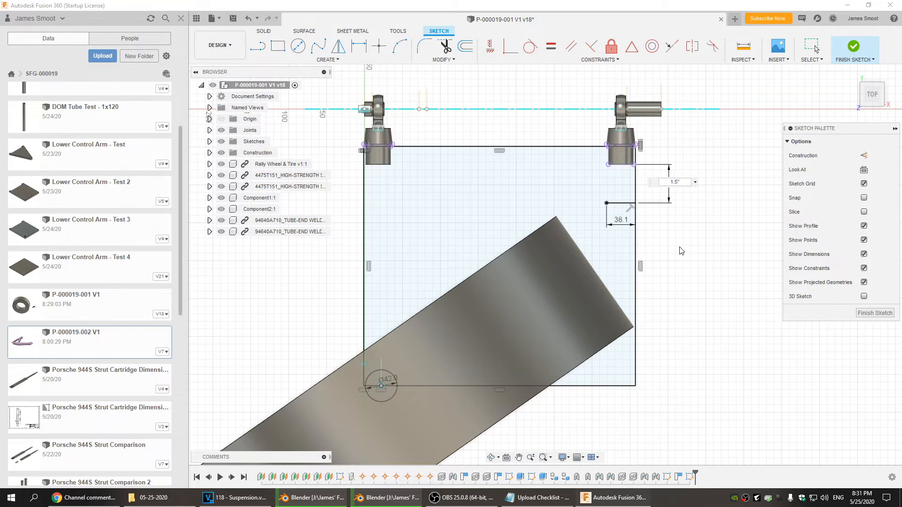
type("1.5\"")
key("Return")
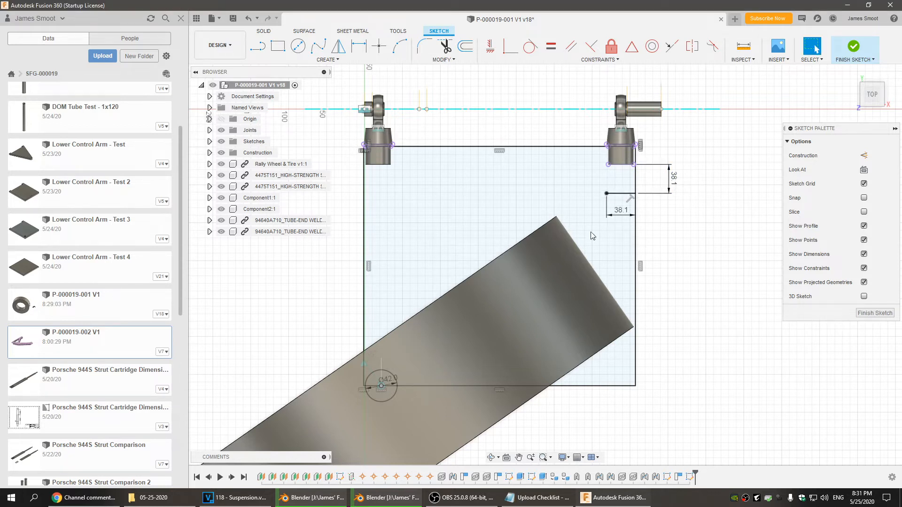
Sketch a three-point arc with a radius of about 64 mm inside the rectangle, above the tire and between the two fittings
left_click(398, 47)
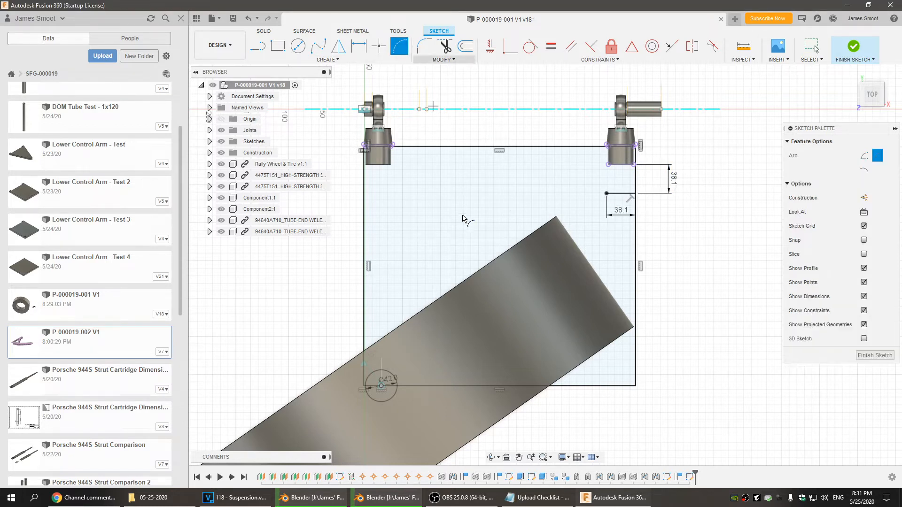
left_click(477, 186)
left_click(536, 211)
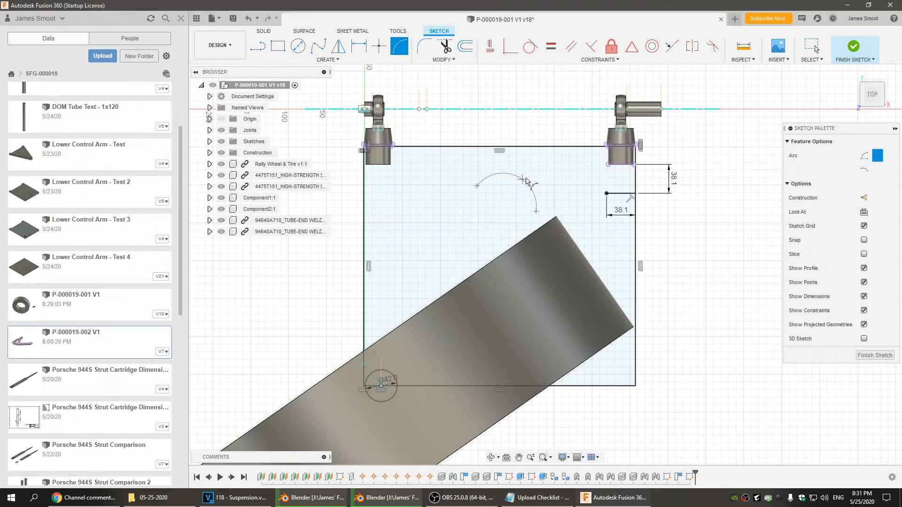
left_click(514, 188)
key("Escape")
Dimension the arc above the tire with a radius of 127 mm
key("d")
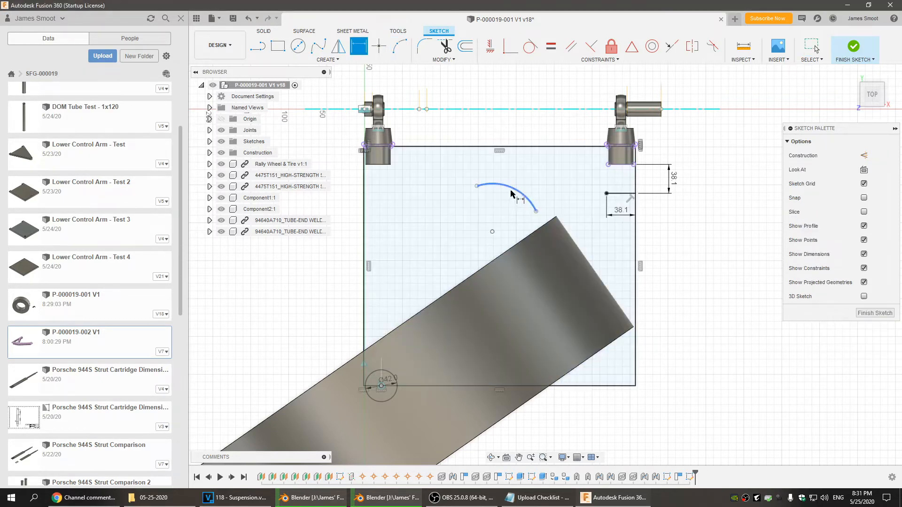
left_click(515, 189)
left_click(503, 203)
type("4")
type("in")
key("Return")
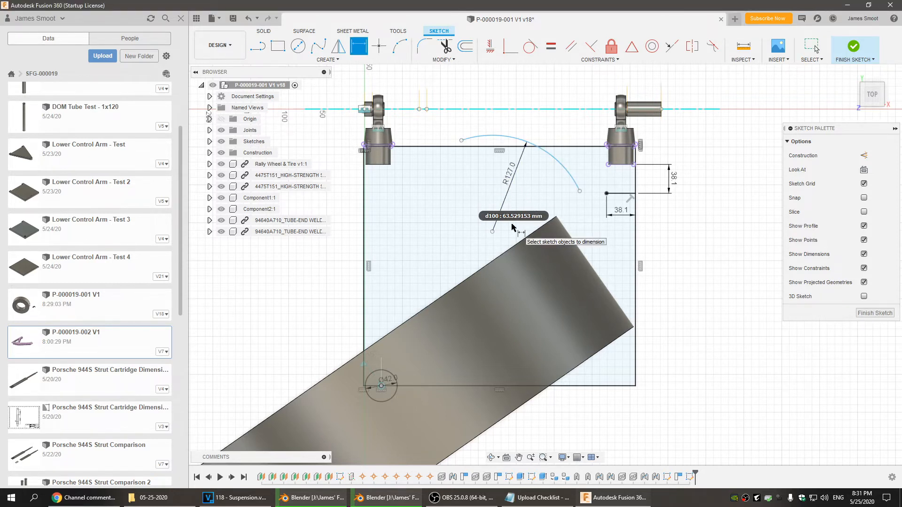
Reposition the 127 mm arc by moving its endpoints and center so it curves around the tire's upper corner
key("Escape")
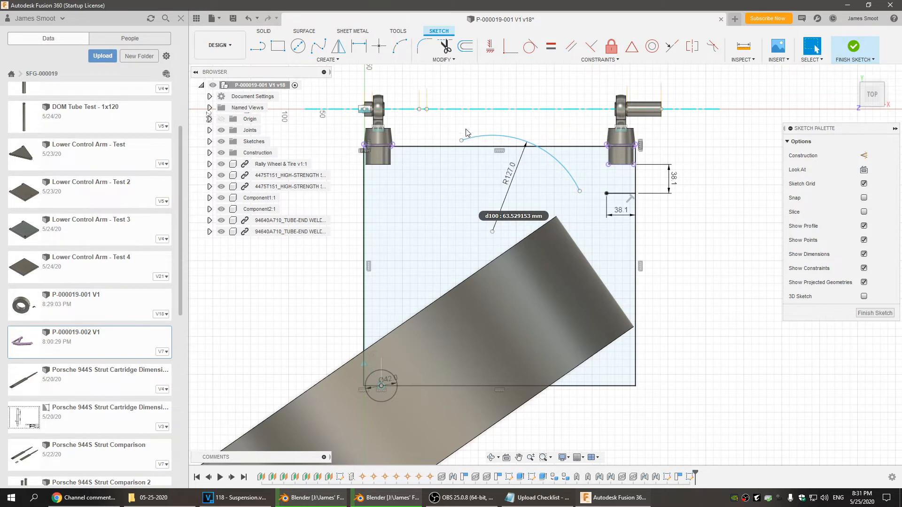
left_click_drag(461, 141, 397, 247)
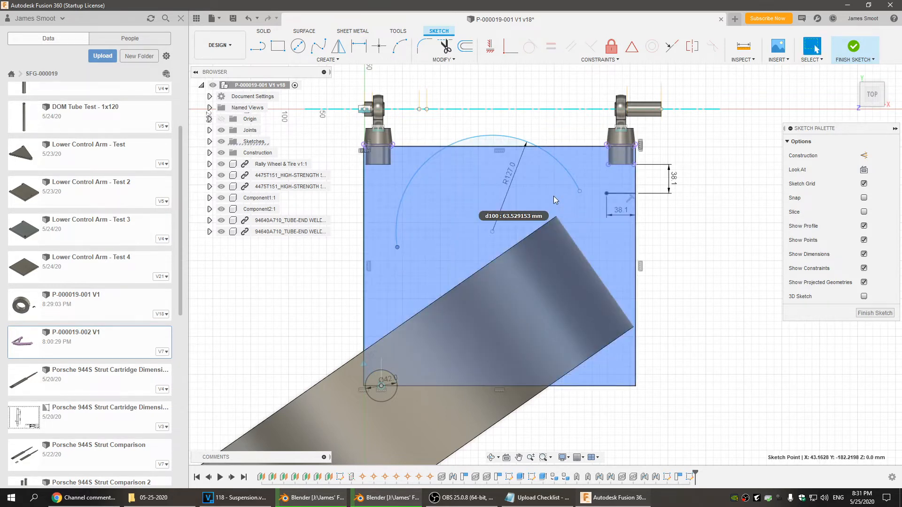
left_click_drag(579, 193, 479, 124)
left_click_drag(397, 248, 401, 200)
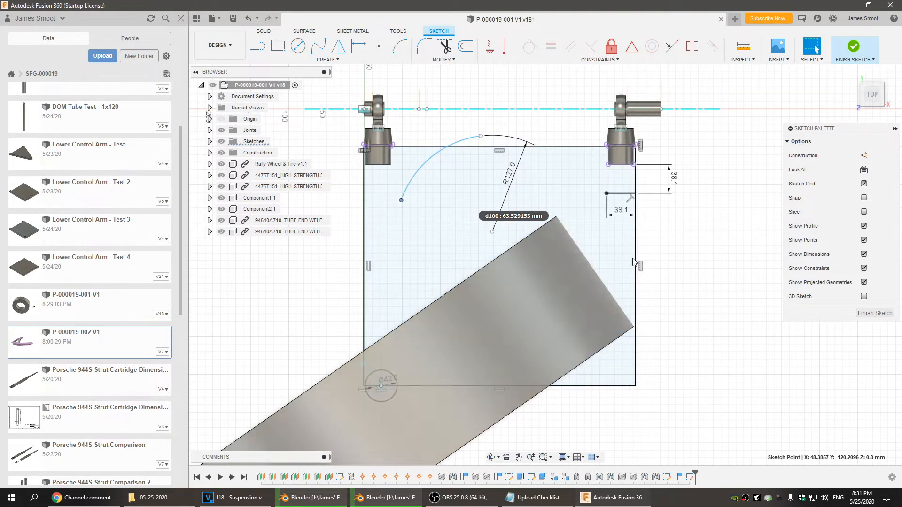
left_click_drag(492, 231, 548, 287)
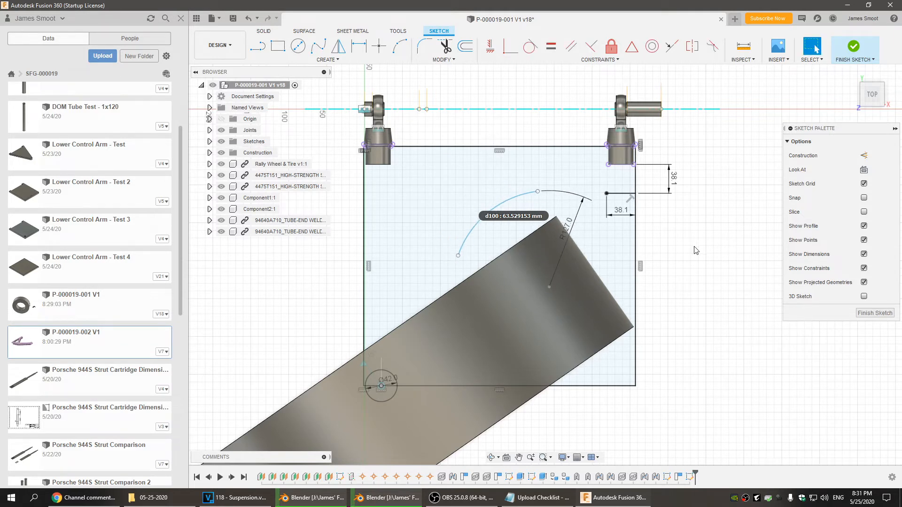
Draw a line joining the arc's upper endpoint to the free end of the short horizontal line
key("l")
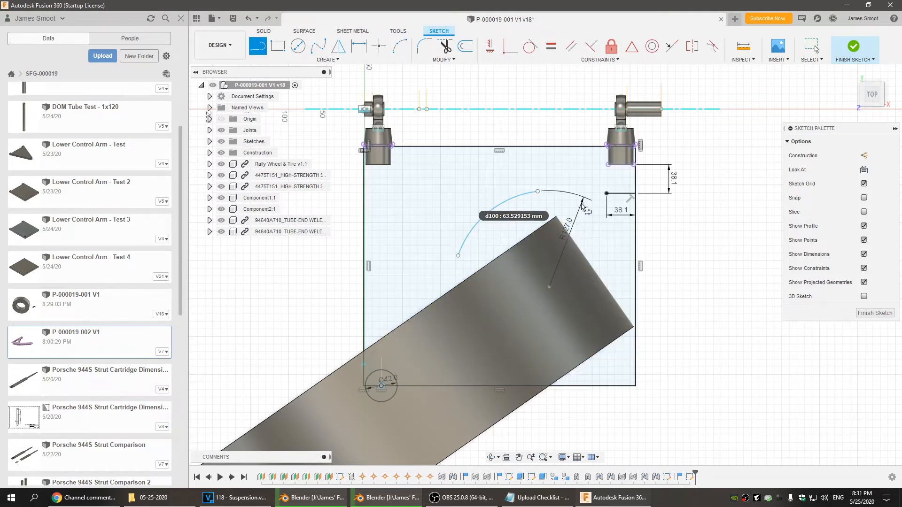
left_click(538, 191)
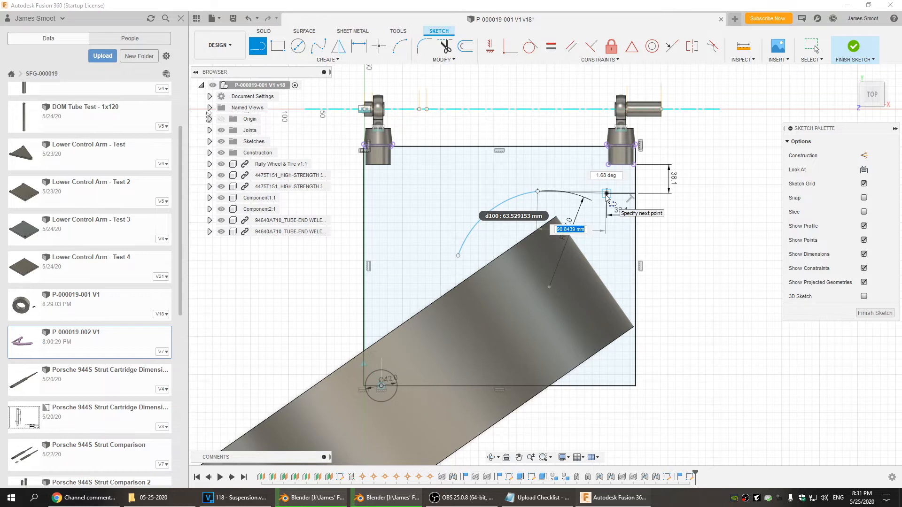
left_click(606, 193)
key("Escape")
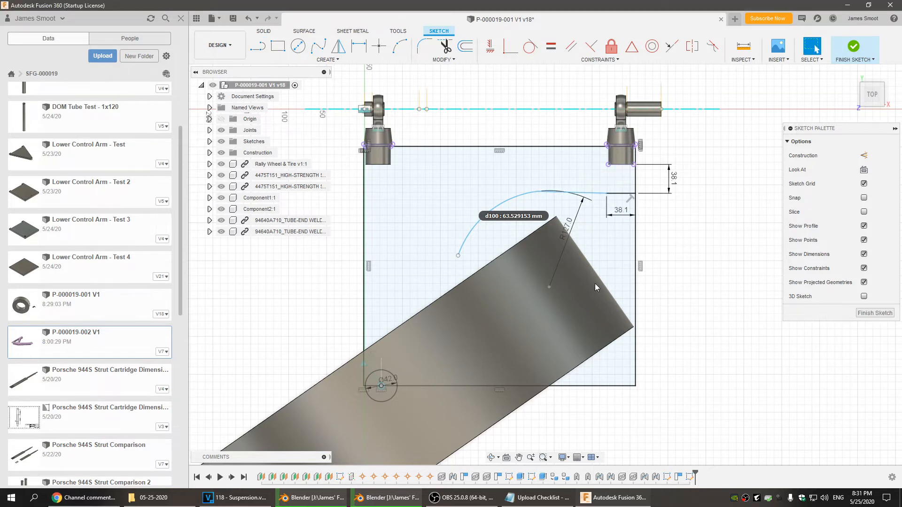
Make the connecting line tangent to the 127 mm arc and adjust the arc's center slightly above the tire
mouse_move(548, 286)
left_mouse_down()
mouse_move(562, 301)
mouse_move(550, 286)
mouse_move(548, 297)
left_mouse_up()
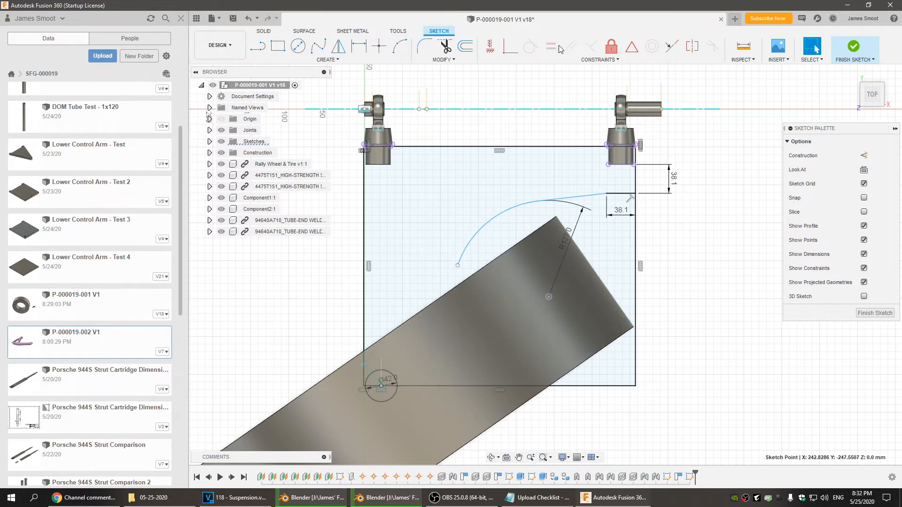
left_click(532, 45)
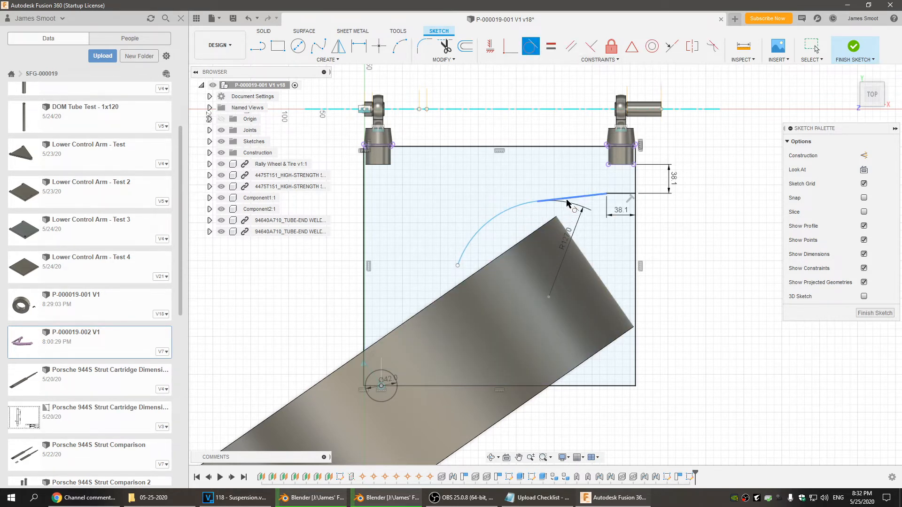
key("Escape")
mouse_move(548, 296)
left_mouse_down()
mouse_move(530, 249)
mouse_move(549, 314)
mouse_move(540, 267)
mouse_move(550, 294)
left_mouse_up()
left_click(704, 281)
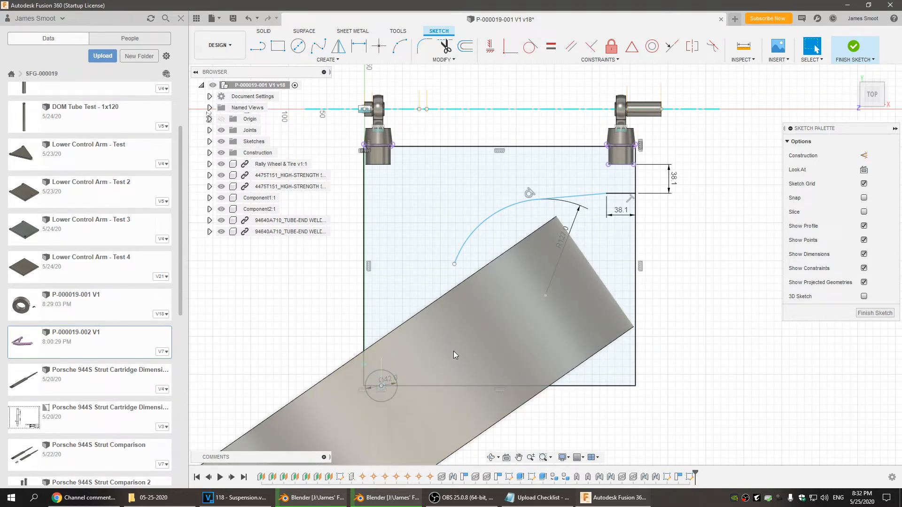
Sketch a line about 38 mm long perpendicular to the rectangle's lower edge, just beyond the 42 mm circle
middle_click_drag(446, 303, 456, 318, "shift")
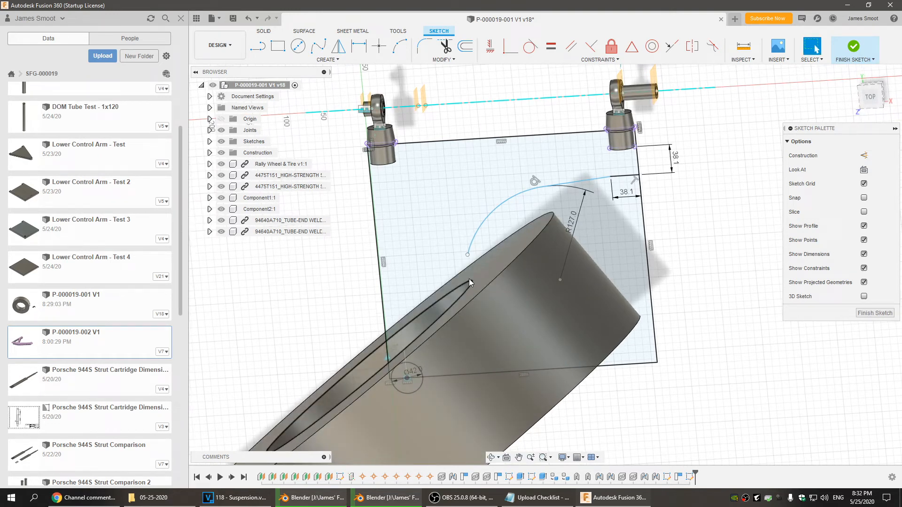
left_click(474, 264)
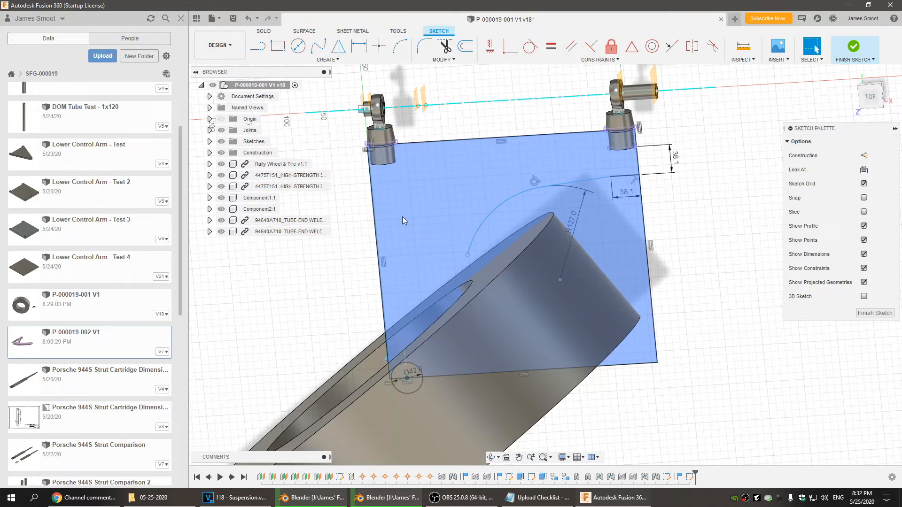
mouse_move(356, 296)
middle_mouse_down("shift")
mouse_move(353, 233)
mouse_move(369, 277)
mouse_move(342, 305)
middle_mouse_up("shift")
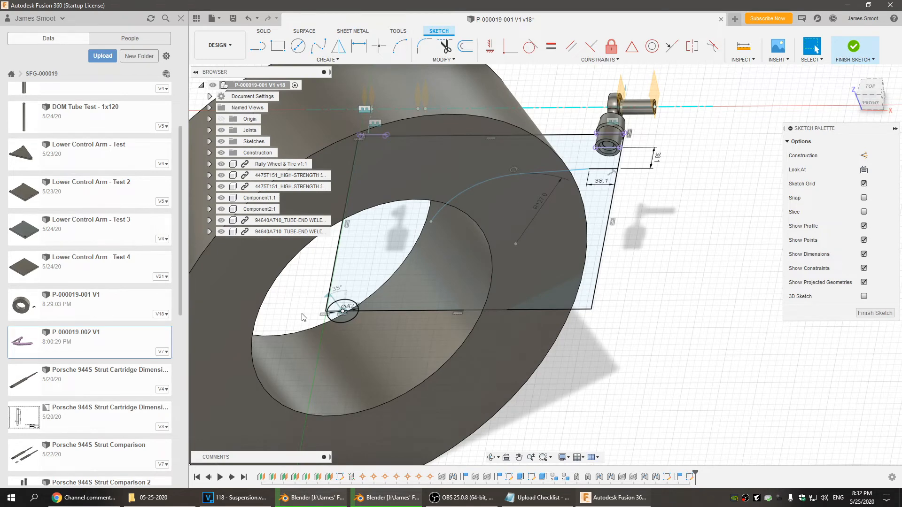
key("l")
scroll(378, 308, "up", 4)
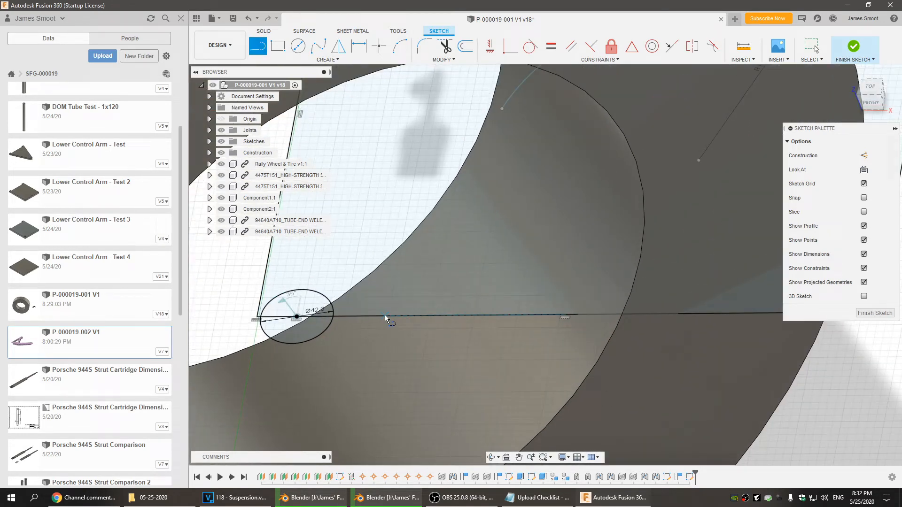
left_click(387, 314)
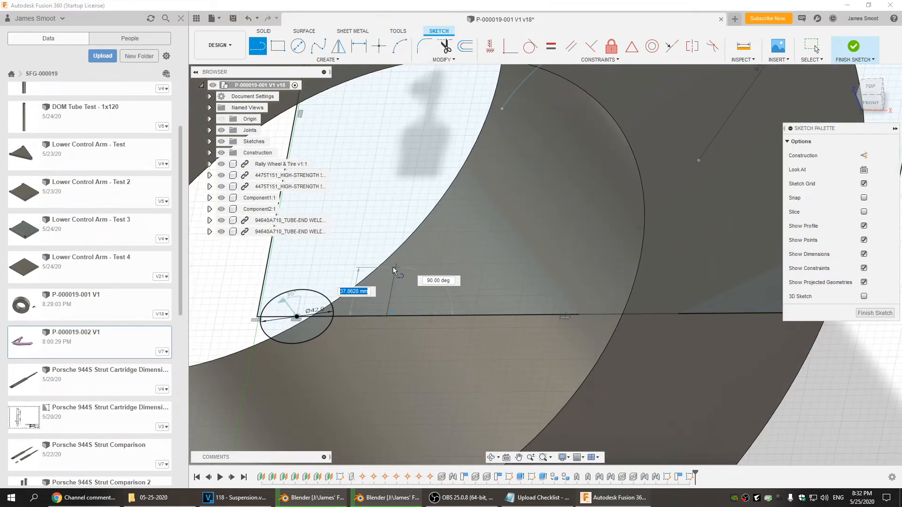
left_click(393, 267)
key("Escape")
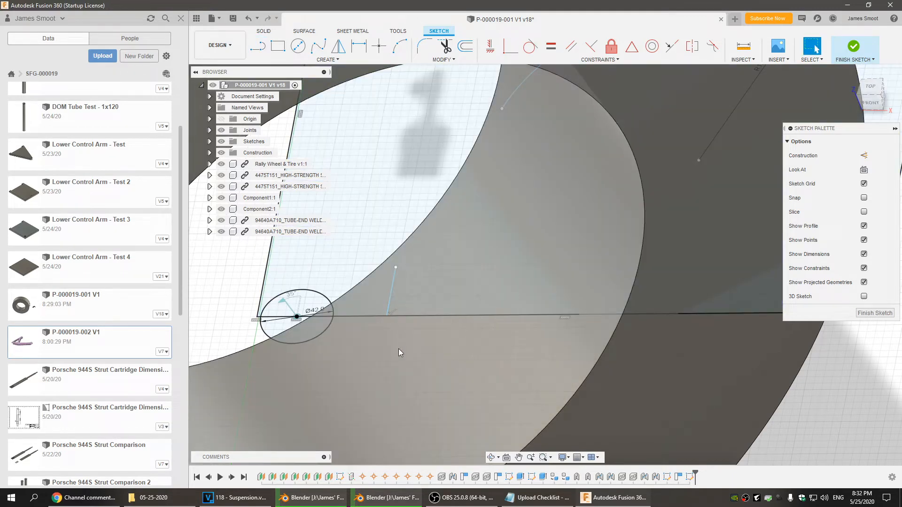
Dimension the distance between the short perpendicular line and the rectangle's left edge at 3 in
key("d")
left_click(389, 298)
left_click(262, 295)
left_click(306, 381)
type("3in")
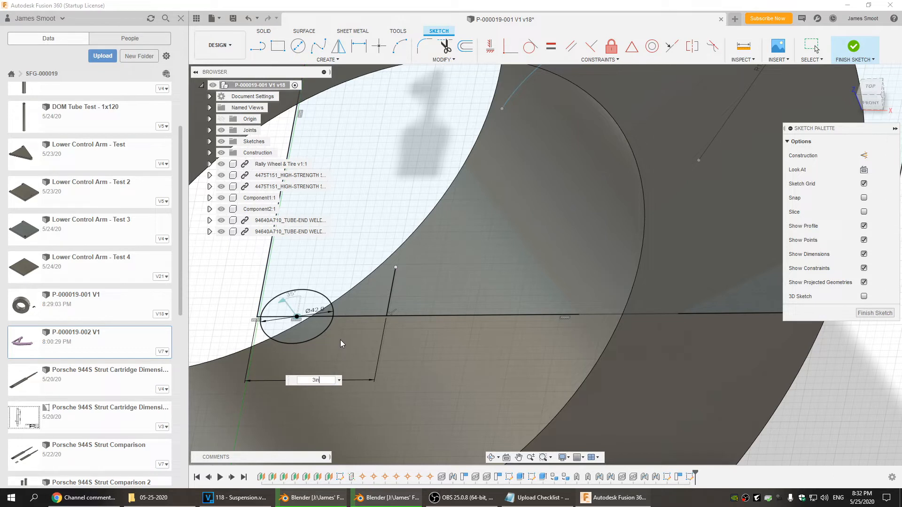
key("Return")
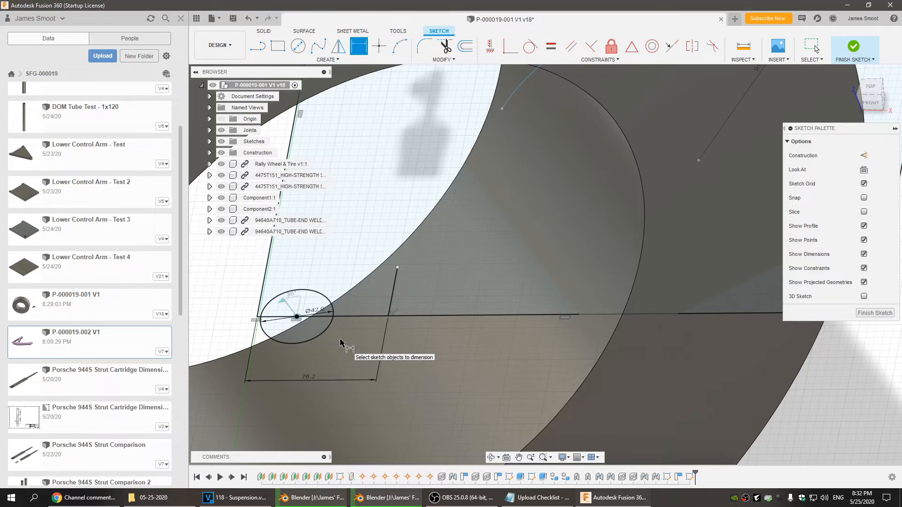
key("Escape")
left_click(310, 373)
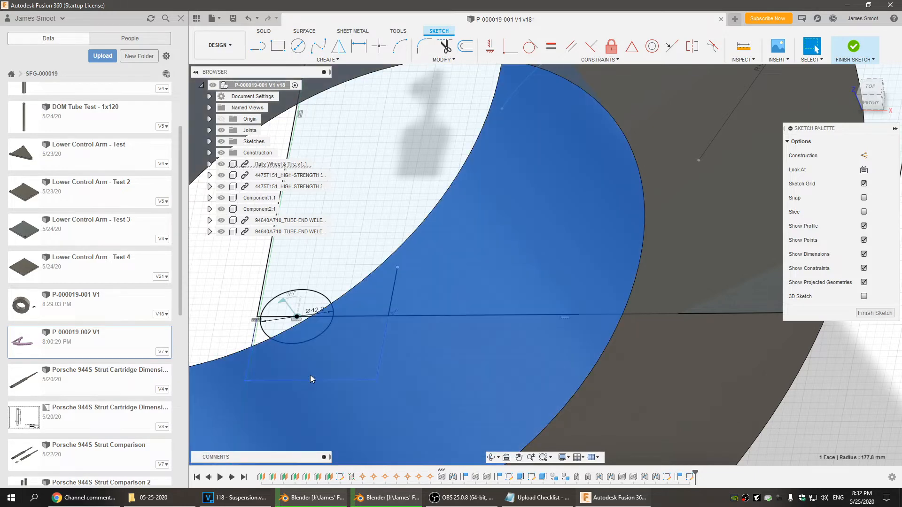
left_click(246, 342)
left_click(310, 375)
double_click(310, 376)
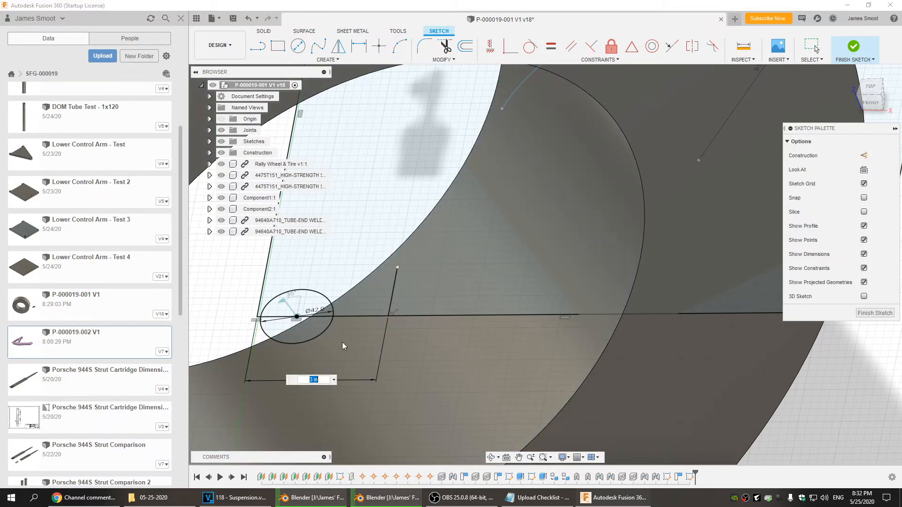
key("Escape")
Dimension the length of the short perpendicular line at 1 in
scroll(374, 348, "down", 2)
scroll(400, 332, "down", 2)
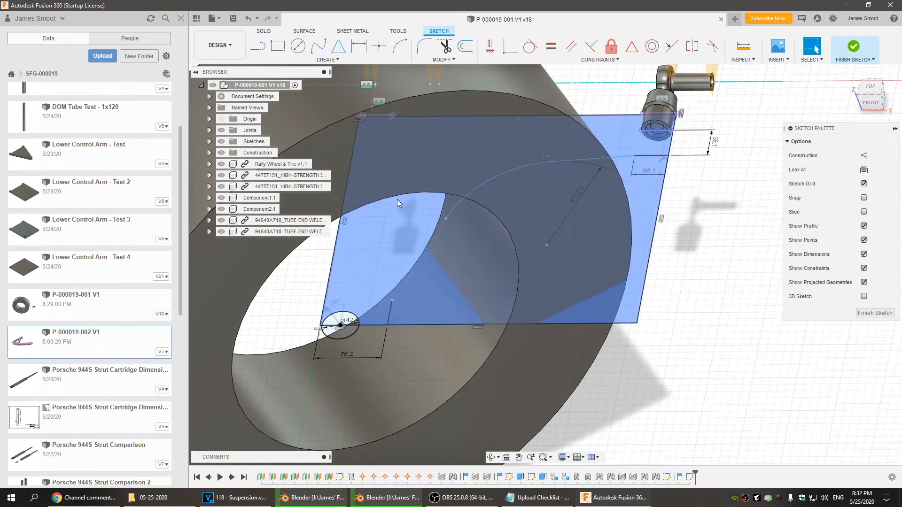
left_click(391, 312)
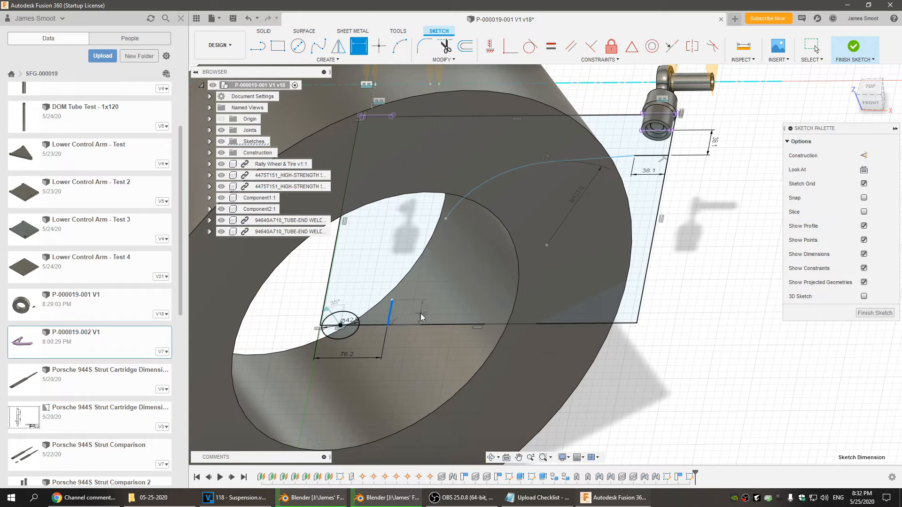
left_click(423, 315)
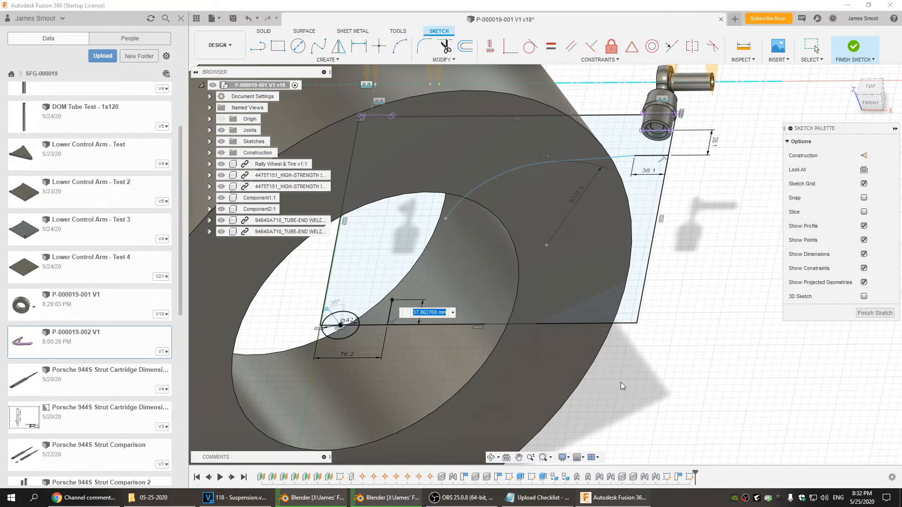
type("1in")
key("Return")
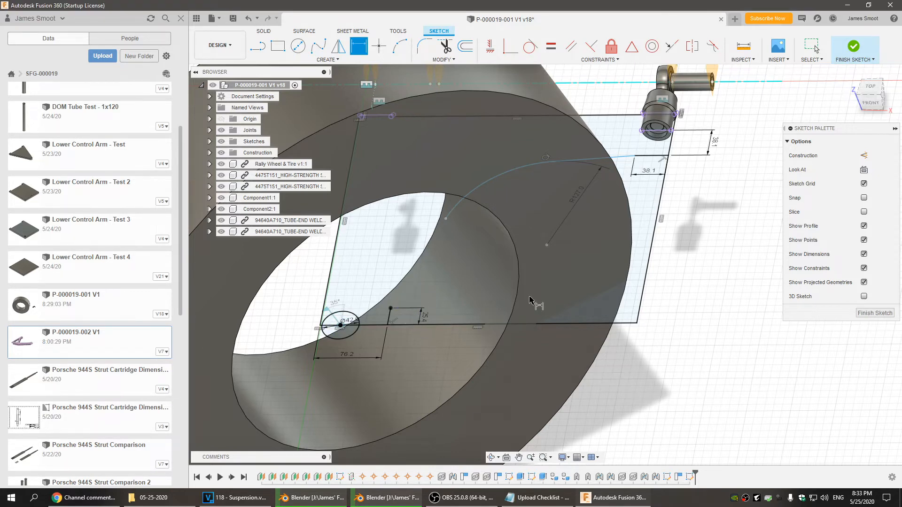
key("Escape")
Delete the length dimension of the short perpendicular line near the 42 mm circle
scroll(376, 333, "up", 5)
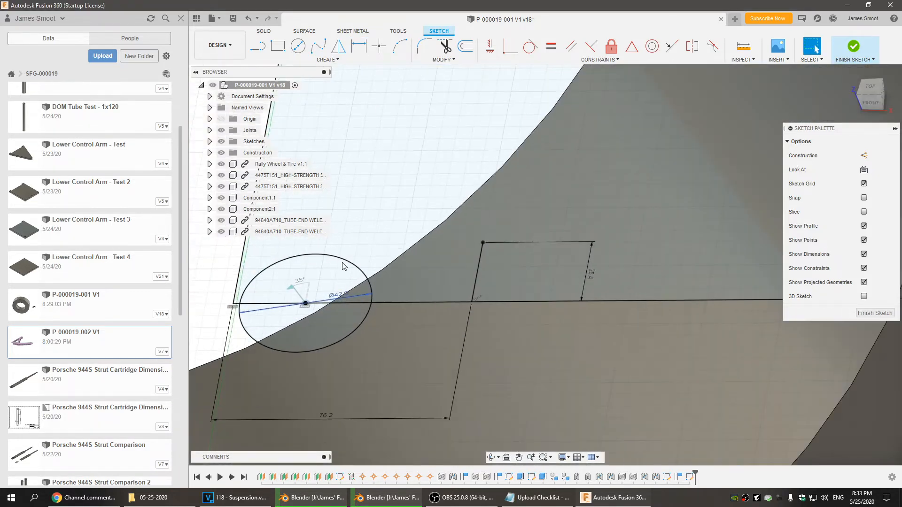
left_click(314, 258)
middle_click_drag(422, 263, 526, 289)
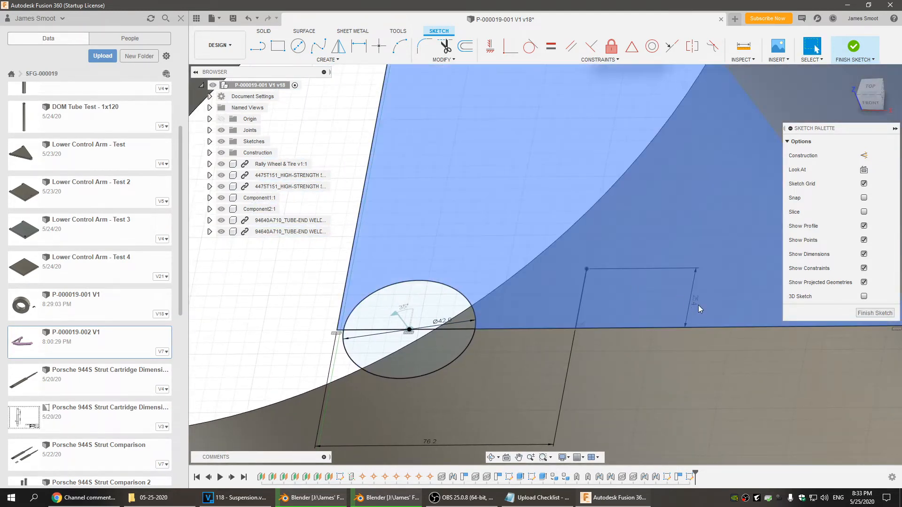
left_click(695, 304)
key("Delete")
Draw a line from the short perpendicular line's upper end to the rectangle's left edge and make it tangent to the 42 mm circle
key("l")
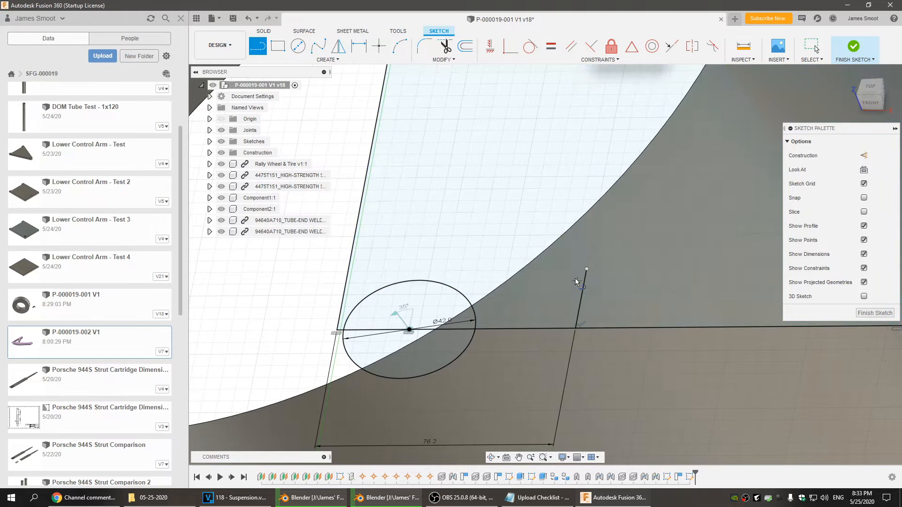
left_click(586, 270)
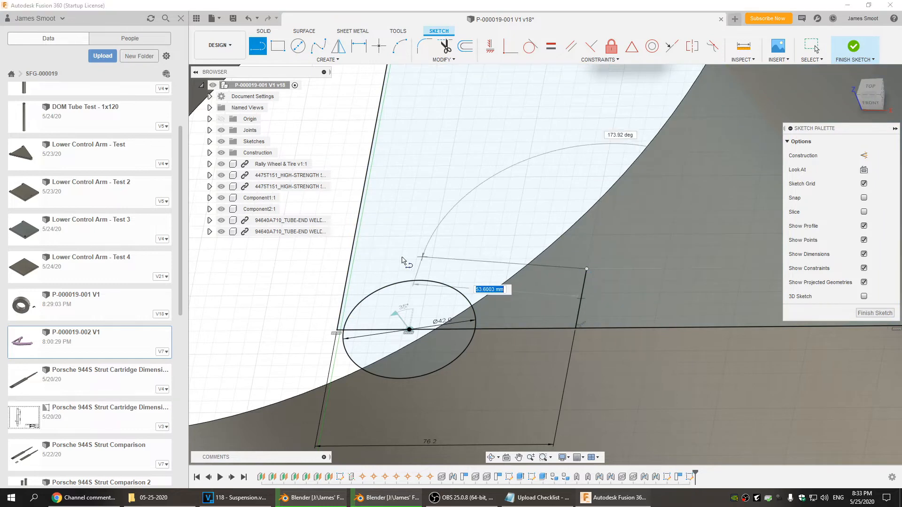
left_click(347, 271)
key("Escape")
left_click(530, 45)
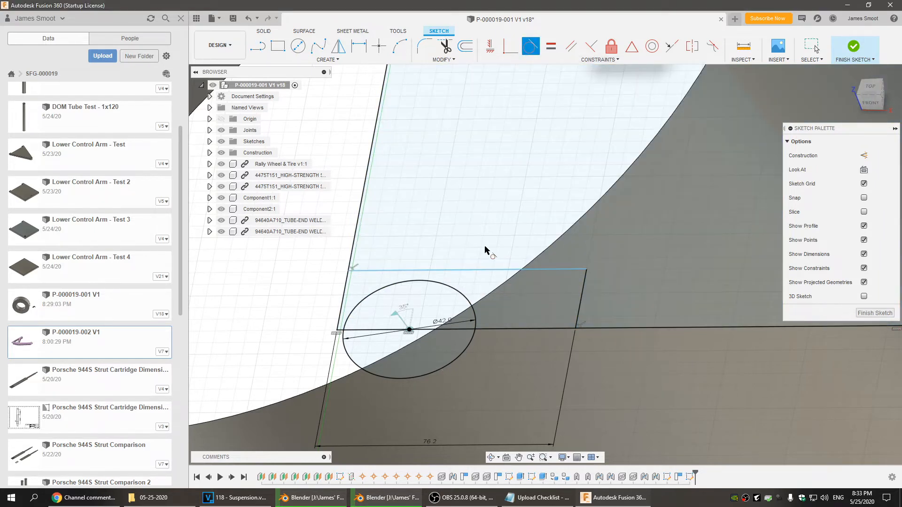
left_click(480, 270)
left_click(458, 292)
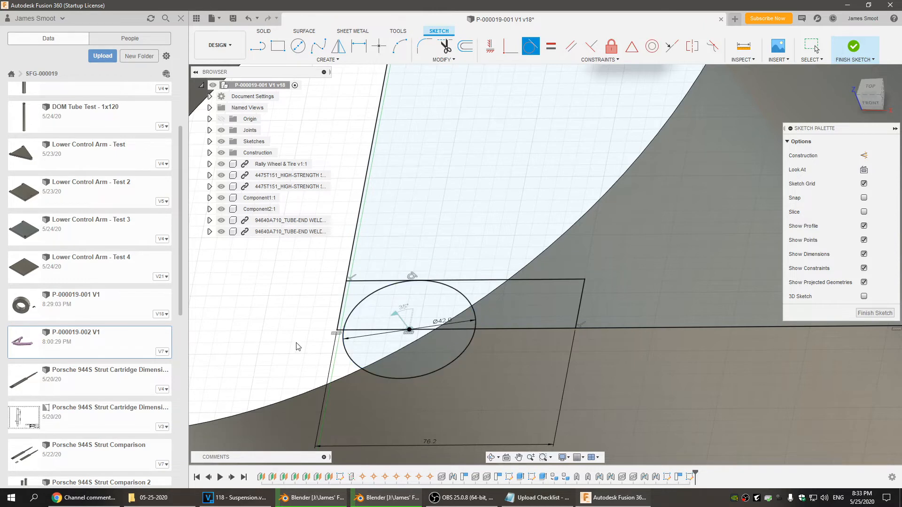
key("Escape")
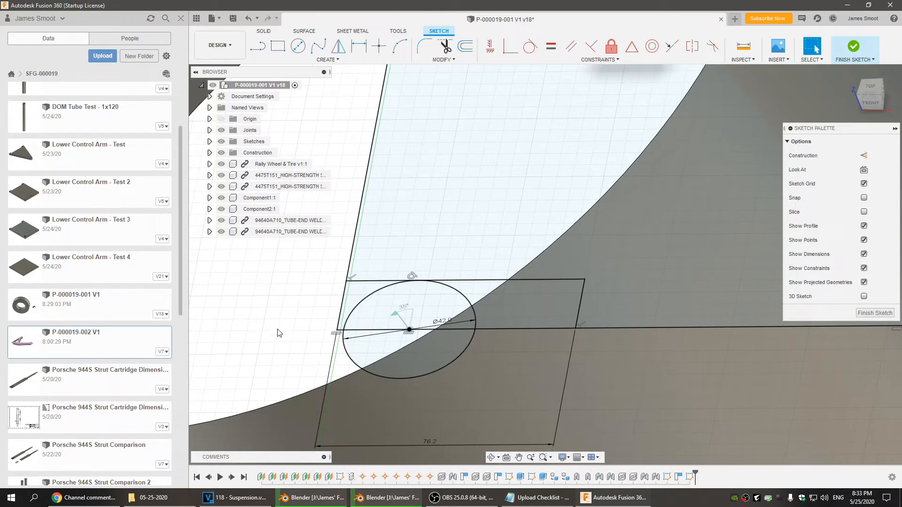
Draw a line from the arc's lower endpoint to the corner beside the 42 mm circle and make it tangent to the arc
scroll(279, 333, "down", 4)
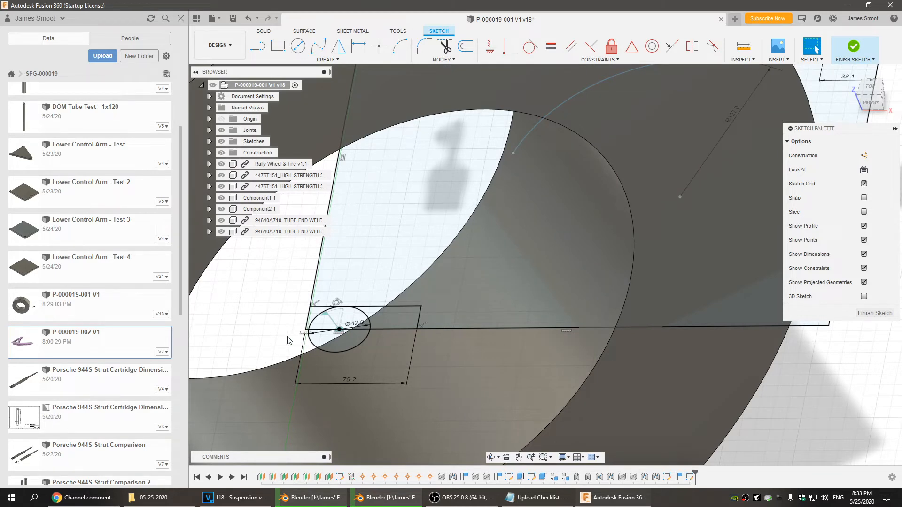
key("l")
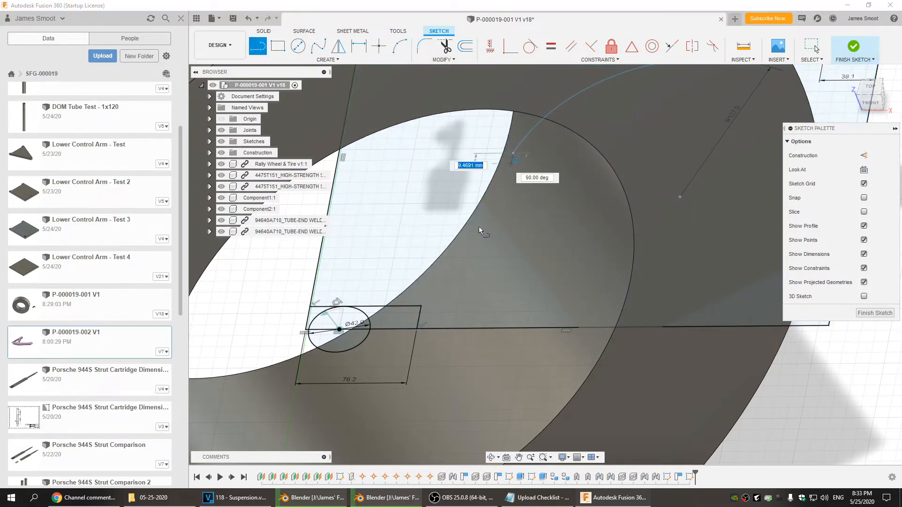
left_click(421, 306)
key("Escape")
left_click(530, 45)
left_click(473, 225)
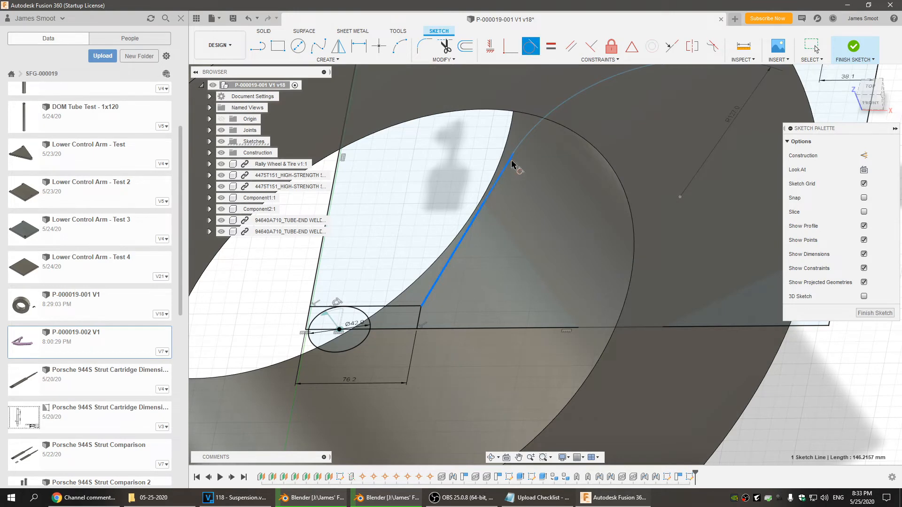
left_click(525, 145)
scroll(547, 237, "down", 2)
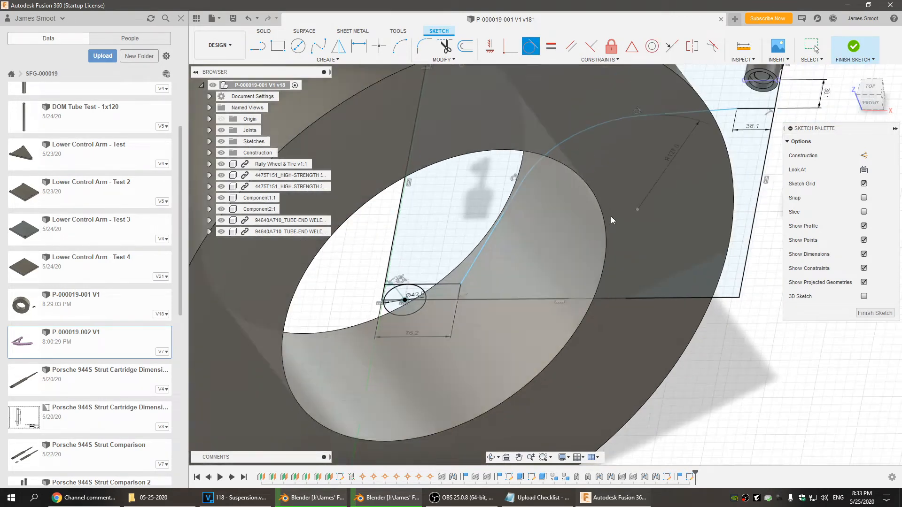
Check the arm profile from the top in the Wireframe visual style, and restore Shaded with Visible Edges Only
key("Escape")
left_click(870, 87)
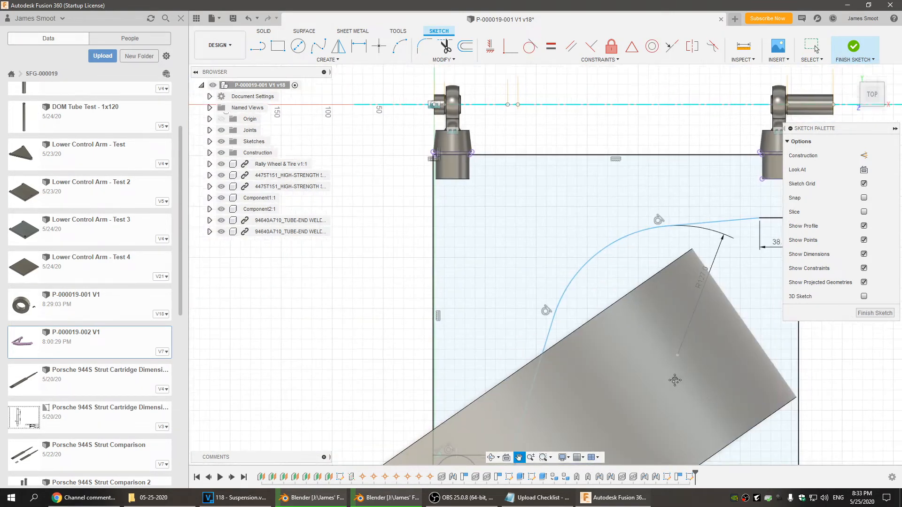
middle_click_drag(685, 385, 610, 276)
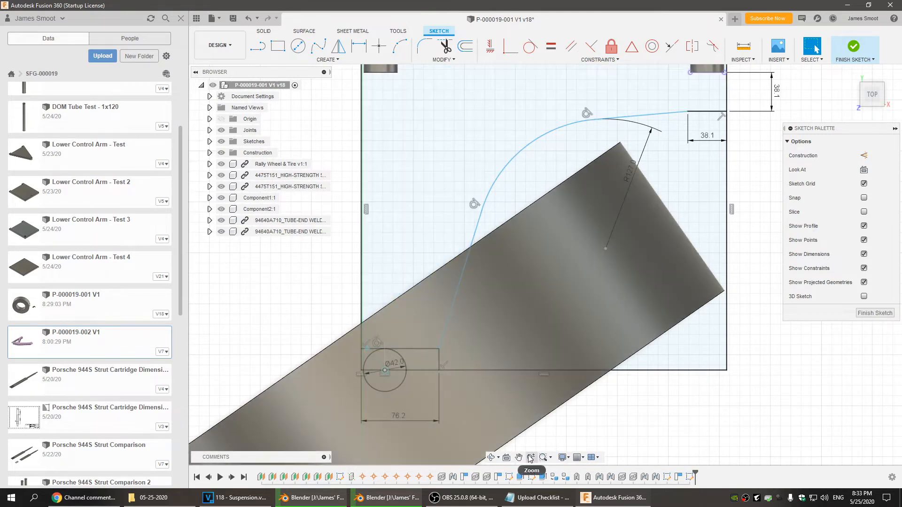
left_click(564, 457)
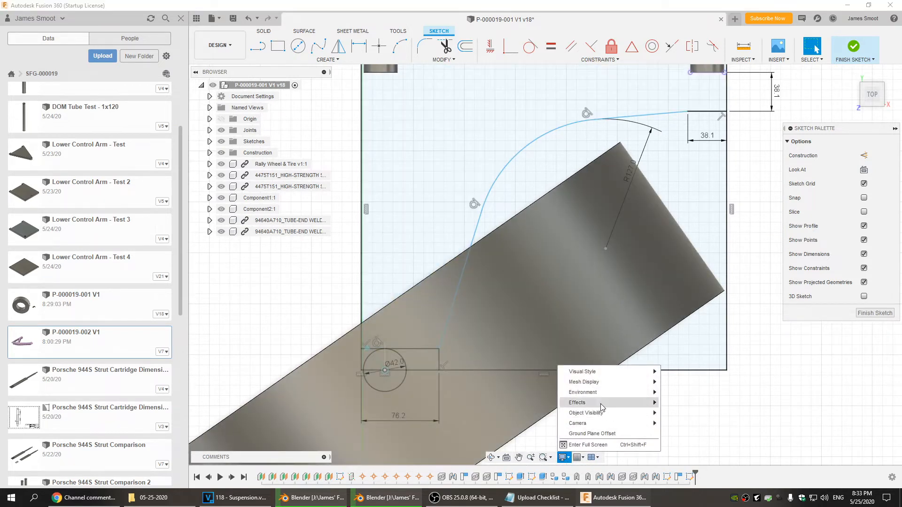
mouse_move(599, 375)
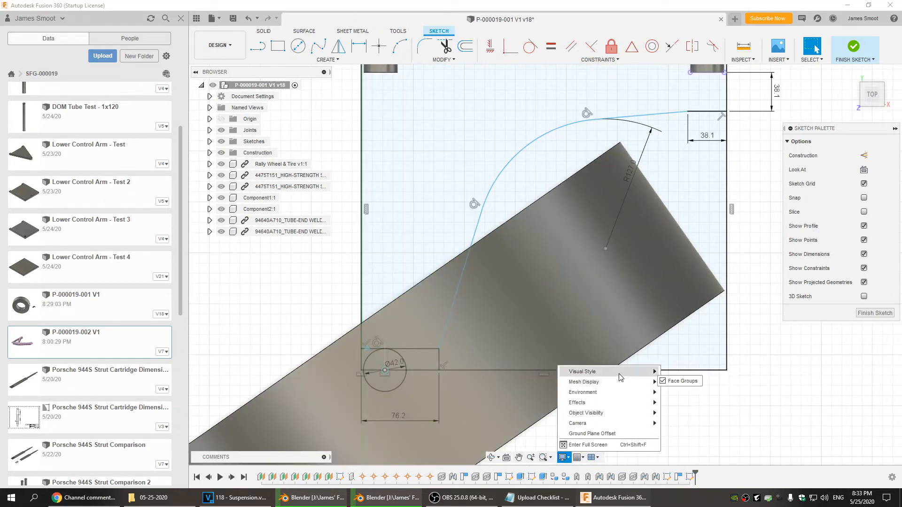
left_click(685, 405)
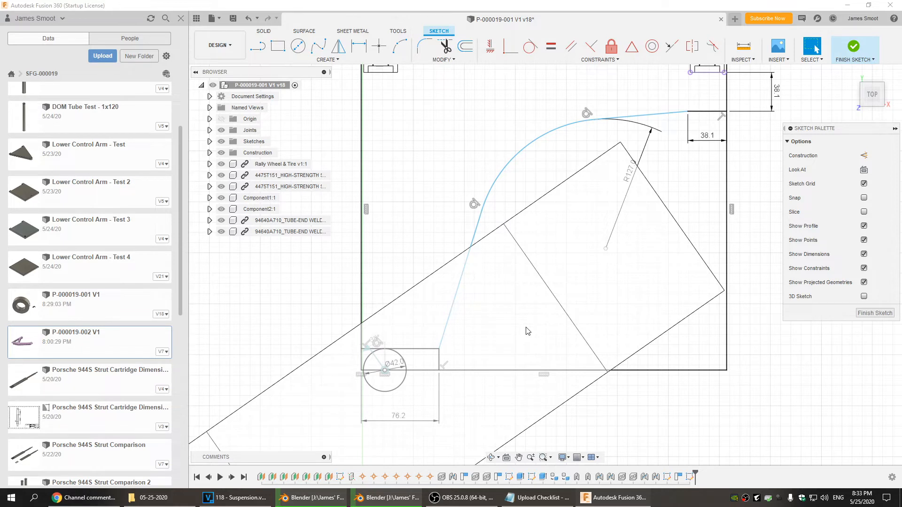
left_click(562, 457)
mouse_move(634, 384)
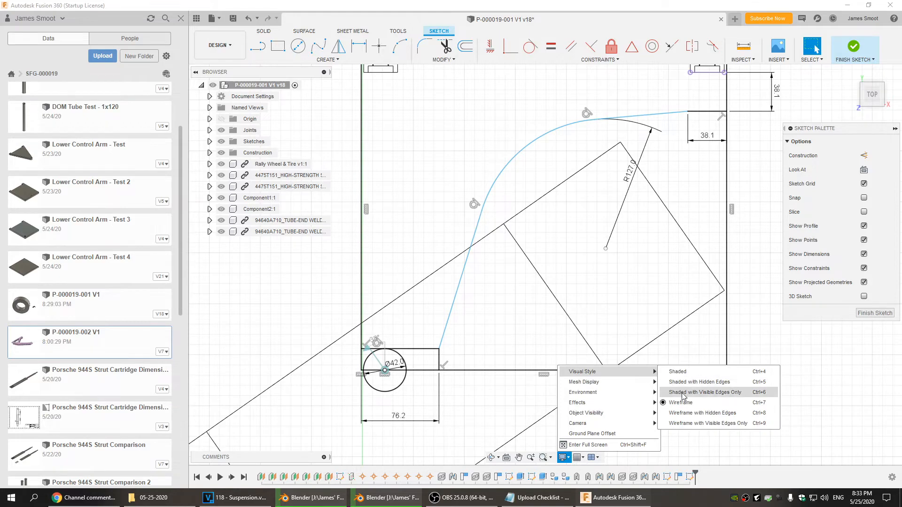
left_click(683, 392)
Move the 127 mm arc's centre point closer to the wheel pivot so the tangent profile reaches further into the wheel
middle_click_drag(637, 421, 716, 380, "shift")
middle_click_drag(585, 180, 553, 428)
scroll(613, 194, "down", 5)
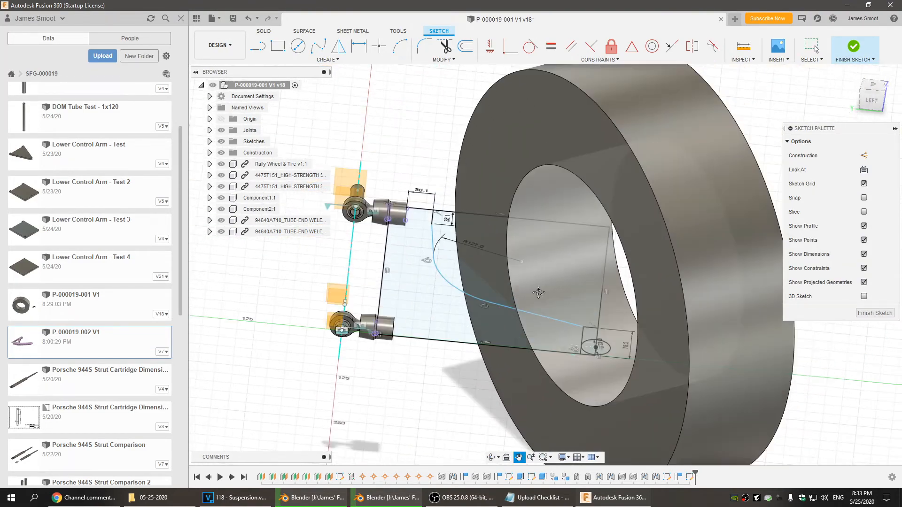
scroll(515, 320, "up", 10)
scroll(585, 272, "up", 3)
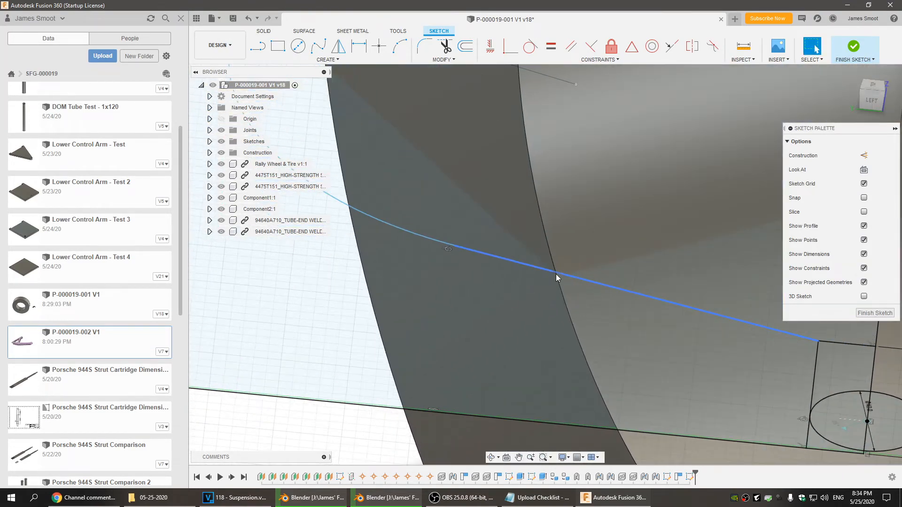
scroll(557, 271, "down", 6)
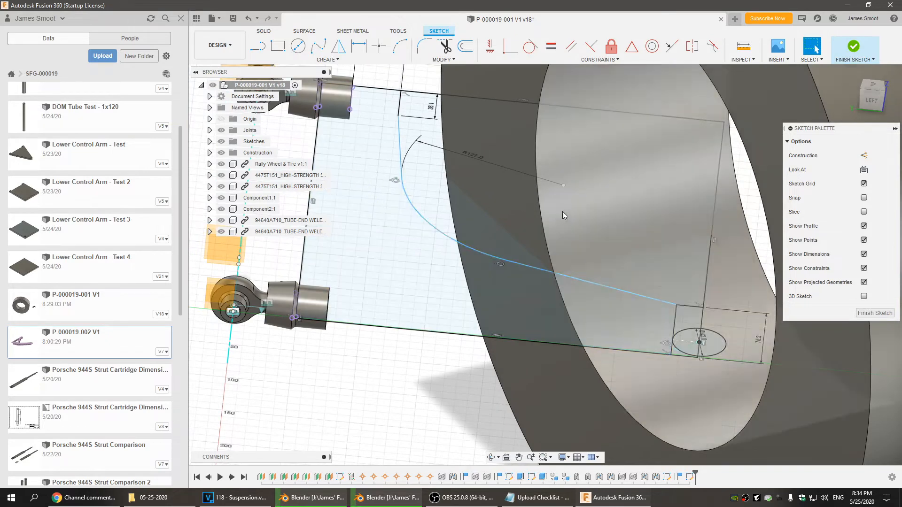
mouse_move(564, 184)
left_mouse_down()
mouse_move(571, 196)
mouse_move(602, 197)
mouse_move(591, 186)
mouse_move(607, 210)
mouse_move(639, 199)
mouse_move(619, 216)
left_mouse_up()
left_click(399, 415)
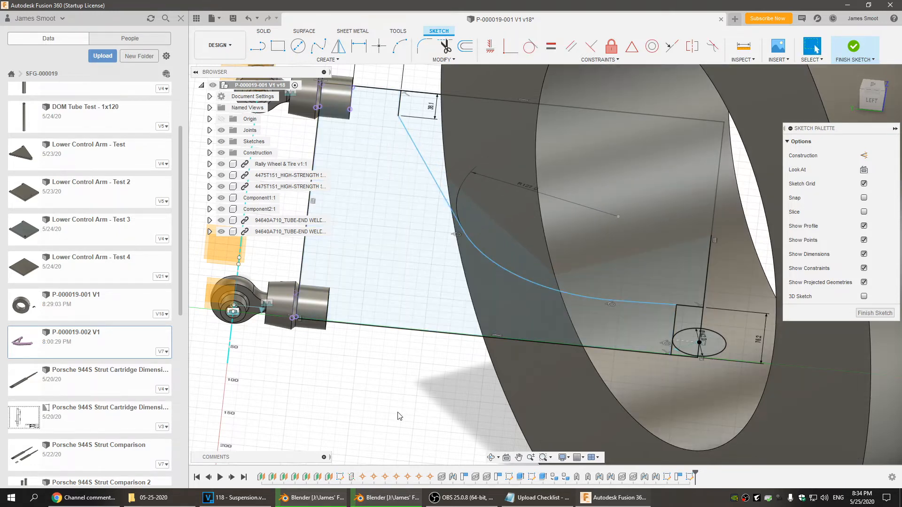
Project the wheel's inner opening edge and outer tire edge into the sketch
key("p")
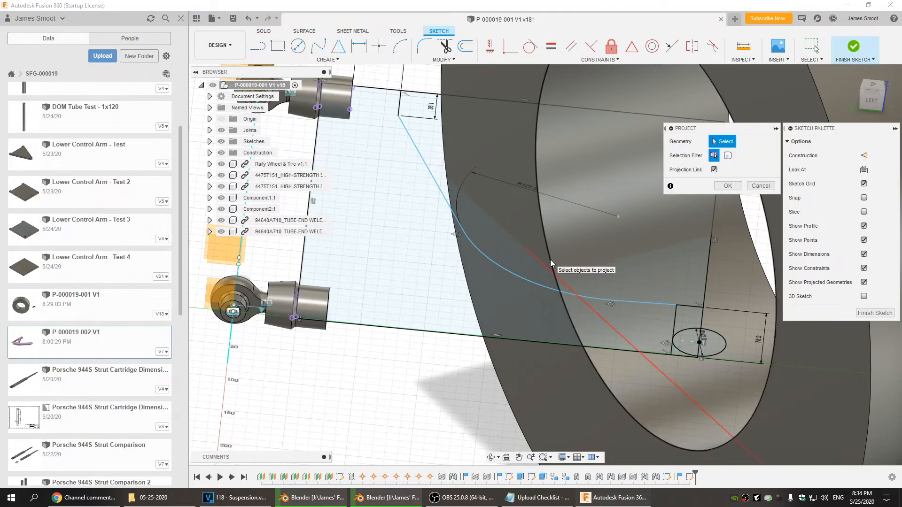
left_click(553, 267)
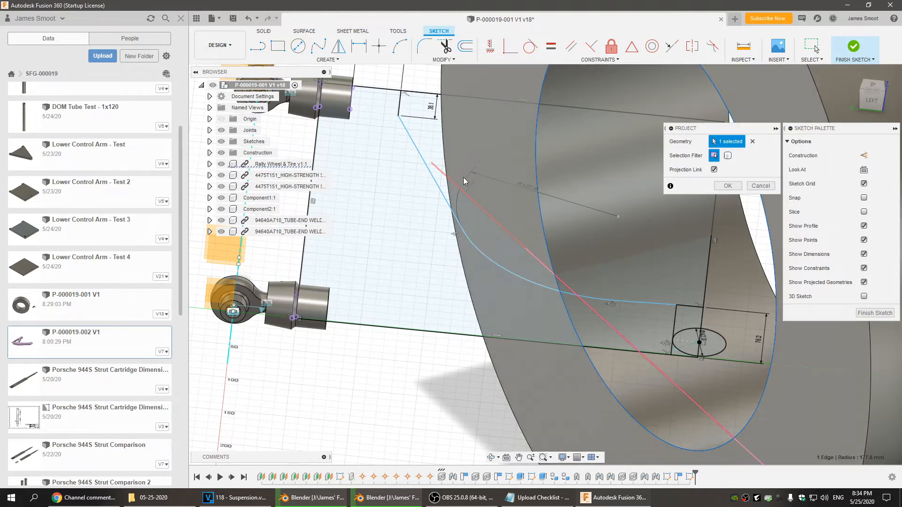
left_click(450, 167)
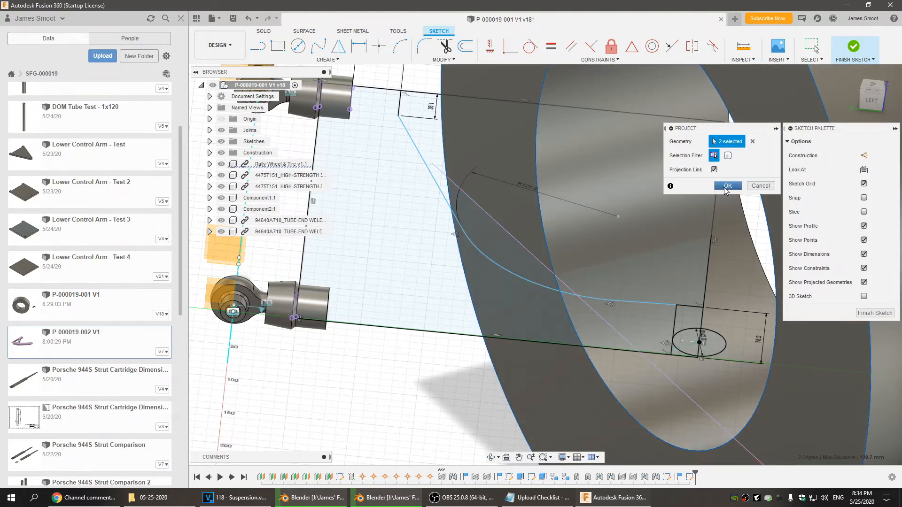
left_click(728, 185)
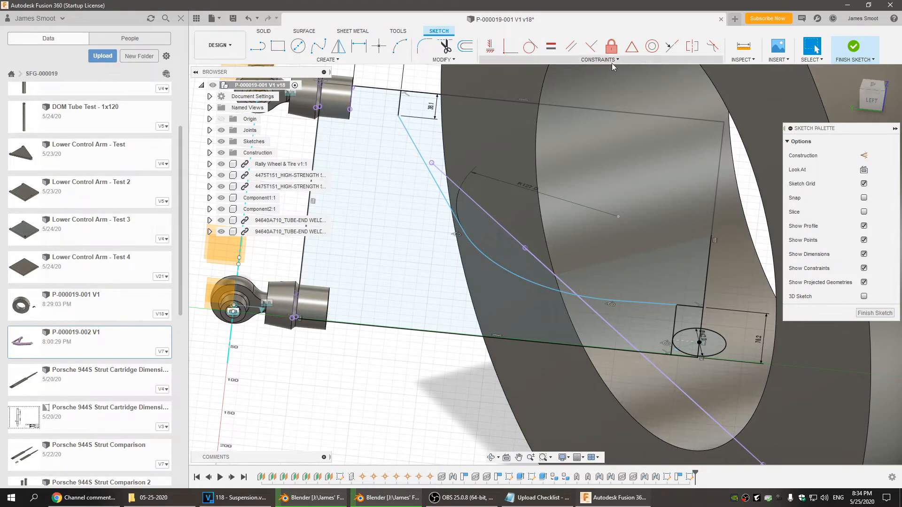
Place a sketch point where the wheel's inner edge crosses the projected line and fix it in place
left_click(379, 46)
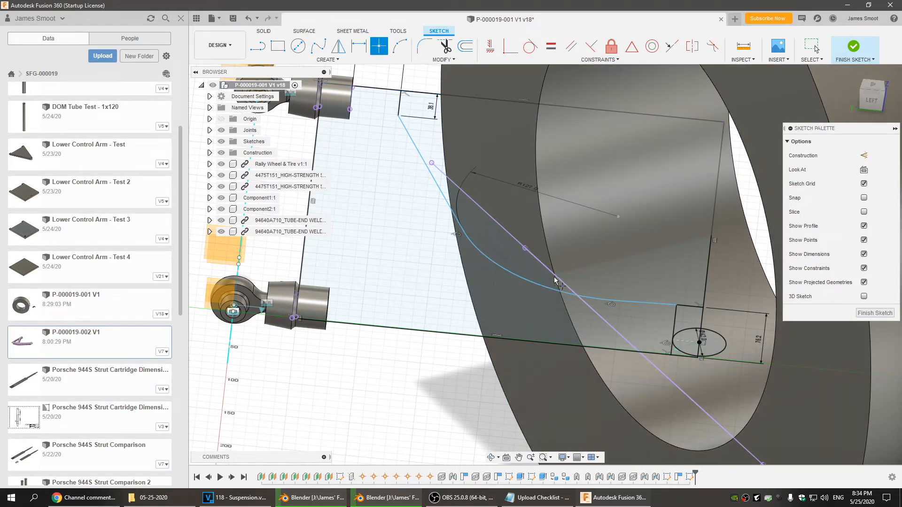
scroll(556, 277, "up", 6)
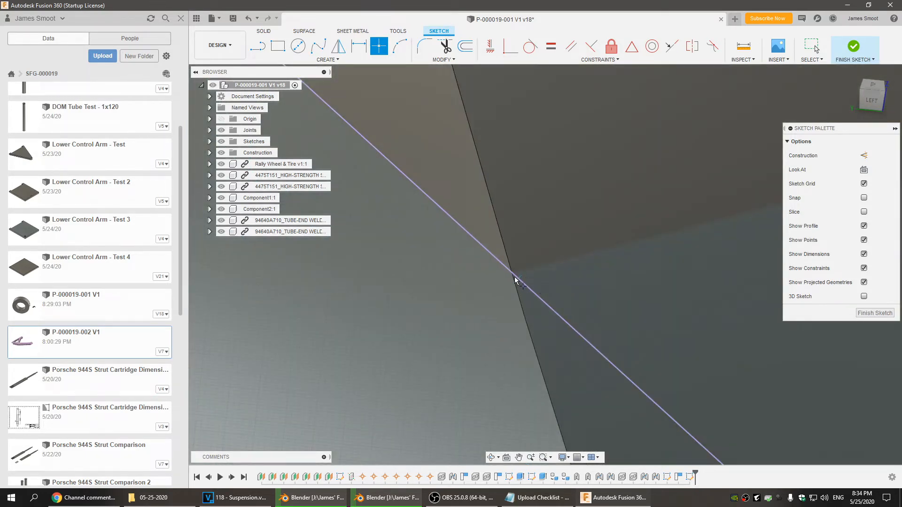
scroll(514, 275, "up", 2)
scroll(502, 257, "up", 2)
left_click(508, 260)
scroll(506, 307, "down", 10)
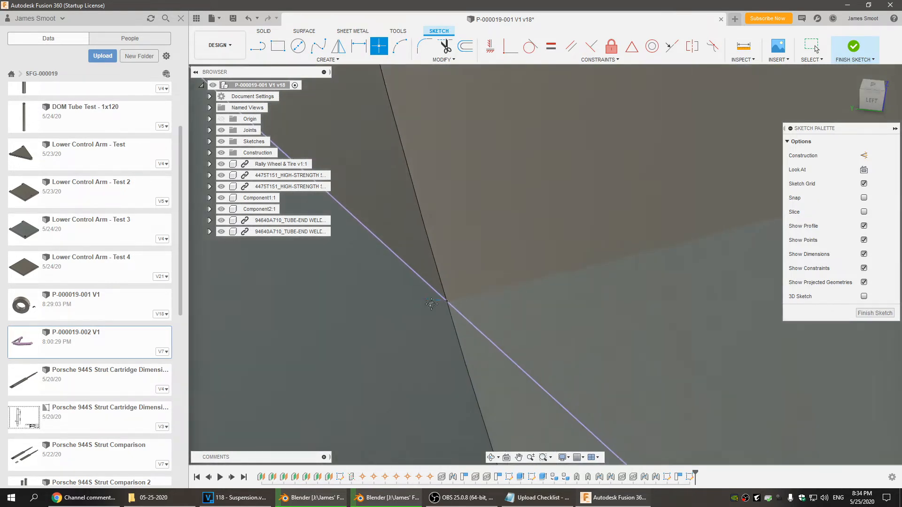
middle_click_drag(431, 304, 601, 354)
left_click(611, 46)
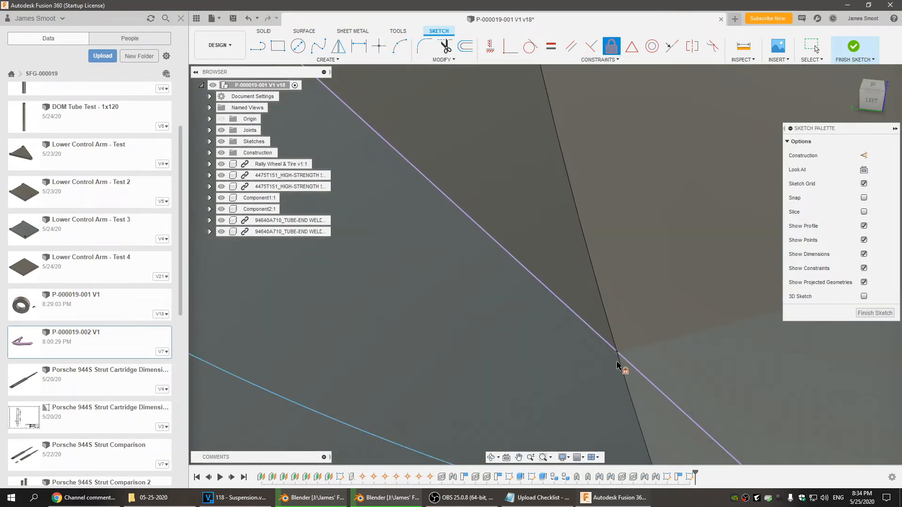
Place a second sketch point where the tire's outer edge crosses the projected line and fix it in place
left_click(378, 46)
scroll(409, 258, "down", 3)
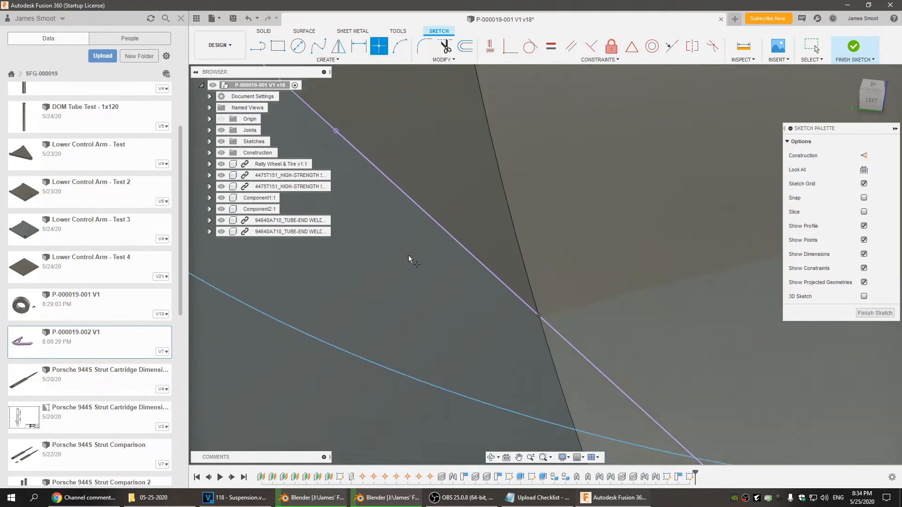
scroll(422, 262, "down", 5)
mouse_move(505, 249)
middle_mouse_down()
mouse_move(751, 392)
mouse_move(761, 418)
middle_mouse_up()
scroll(429, 216, "up", 9)
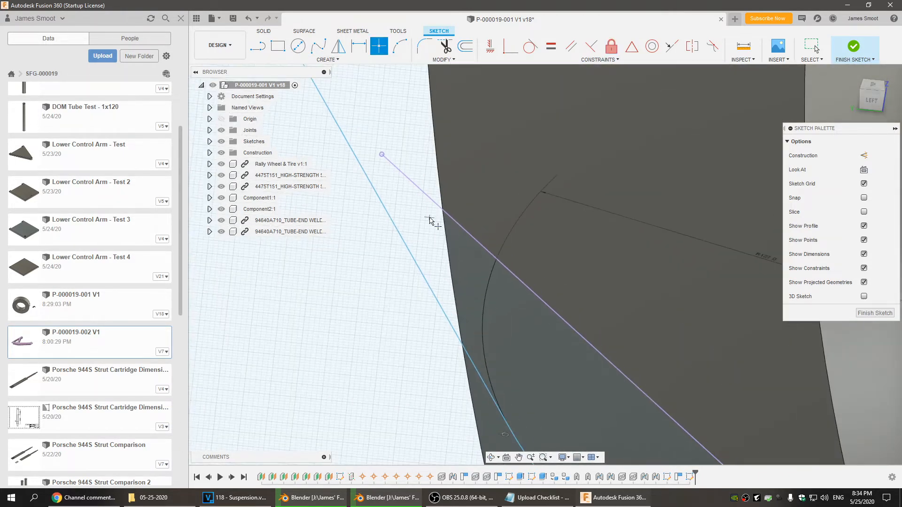
middle_click_drag(471, 186, 538, 215)
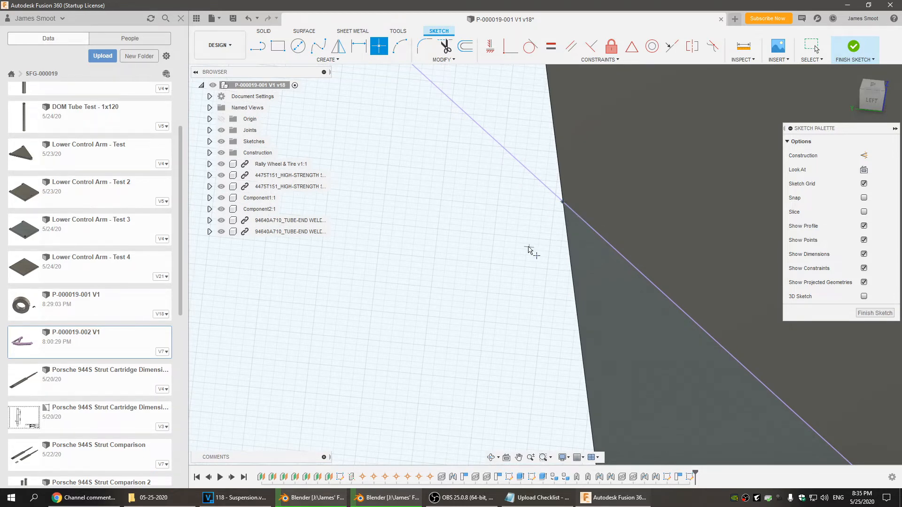
left_click(611, 46)
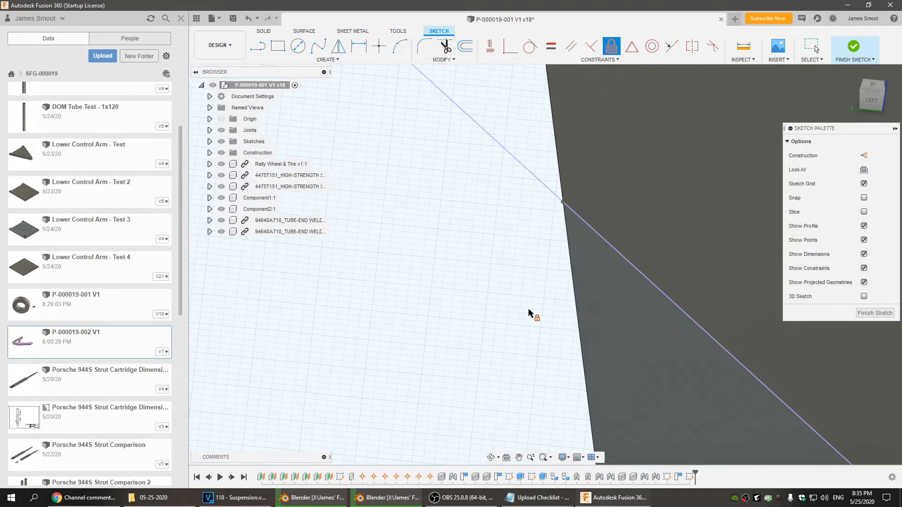
scroll(529, 301, "down", 5)
scroll(524, 331, "down", 4)
middle_click_drag(516, 346, 439, 299)
key("Escape")
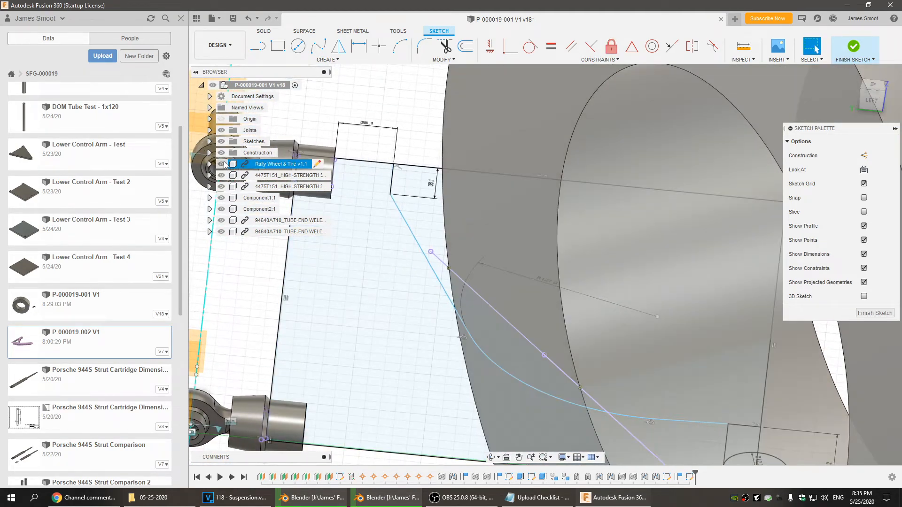
Hide the Rally Wheel & Tire component and orient the sketch upright in the top view
left_click(221, 163)
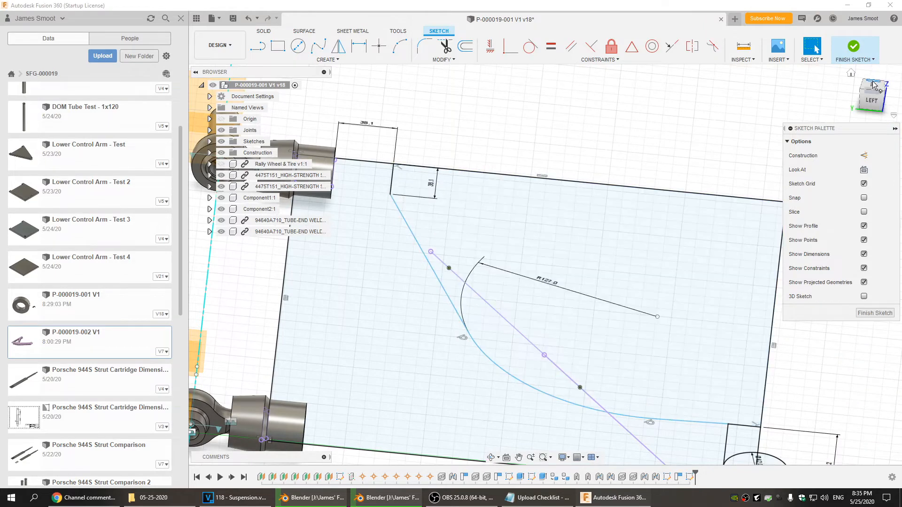
left_click(873, 85)
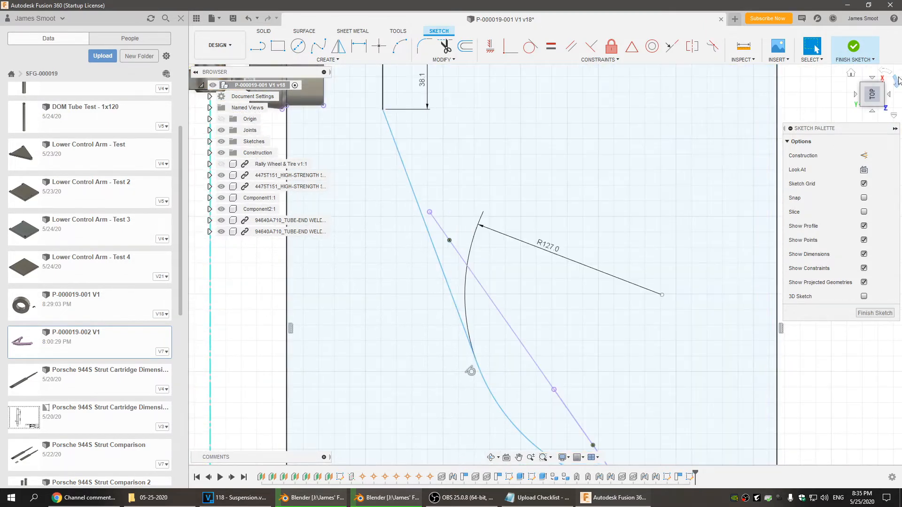
left_click(897, 80)
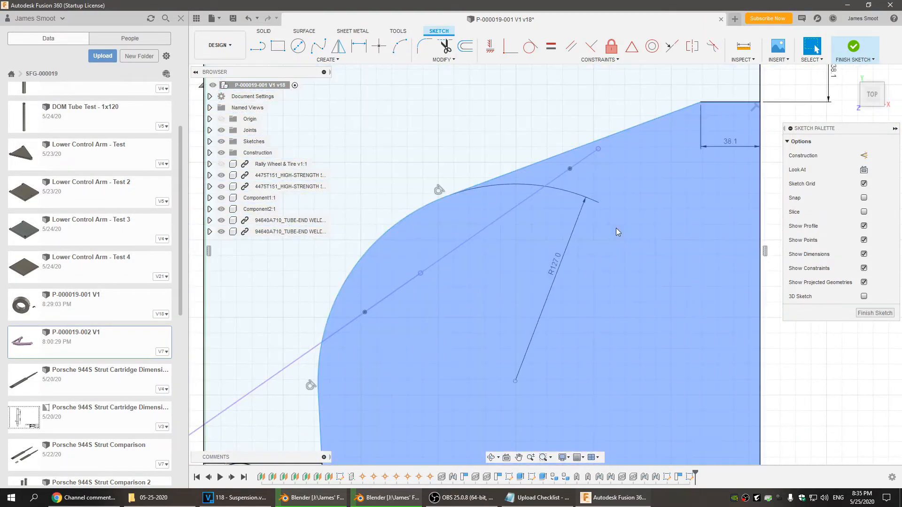
Shift the 127 mm arc's centre point slightly so the line beside the 42 mm circle runs nearly vertical
mouse_move(534, 316)
middle_mouse_down()
mouse_move(578, 279)
mouse_move(557, 283)
middle_mouse_up()
scroll(577, 279, "down", 2)
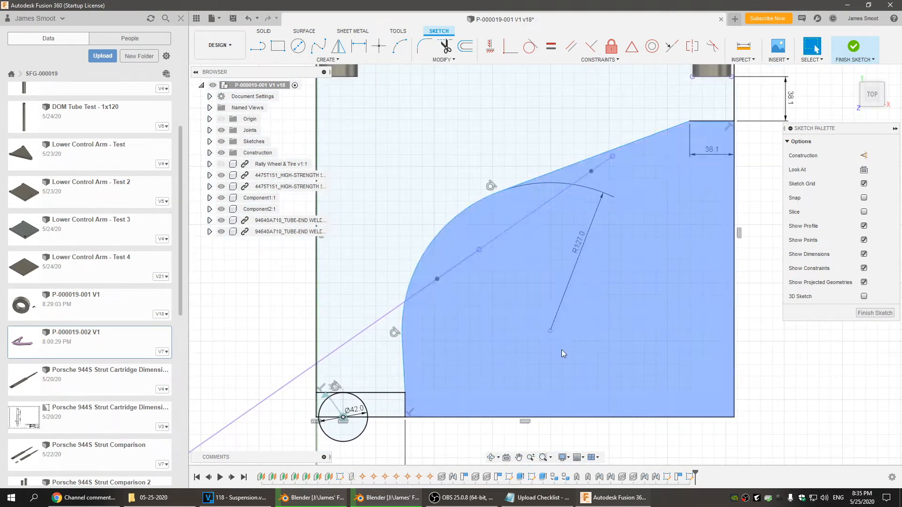
mouse_move(550, 331)
left_mouse_down()
mouse_move(603, 321)
mouse_move(578, 321)
mouse_move(567, 346)
mouse_move(554, 330)
left_mouse_up()
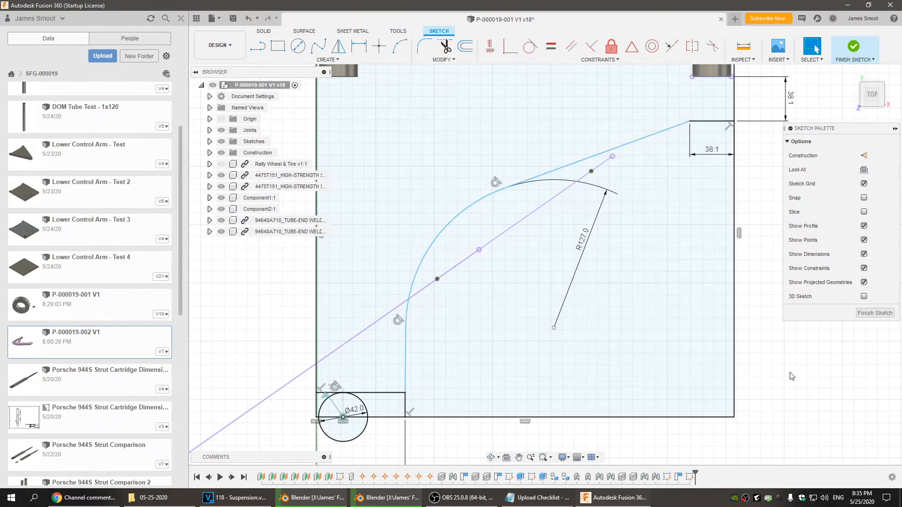
Dimension the distance between the upper tangent line and the fixed point on the tire's outer edge at 1 in
key("d")
left_click(604, 152)
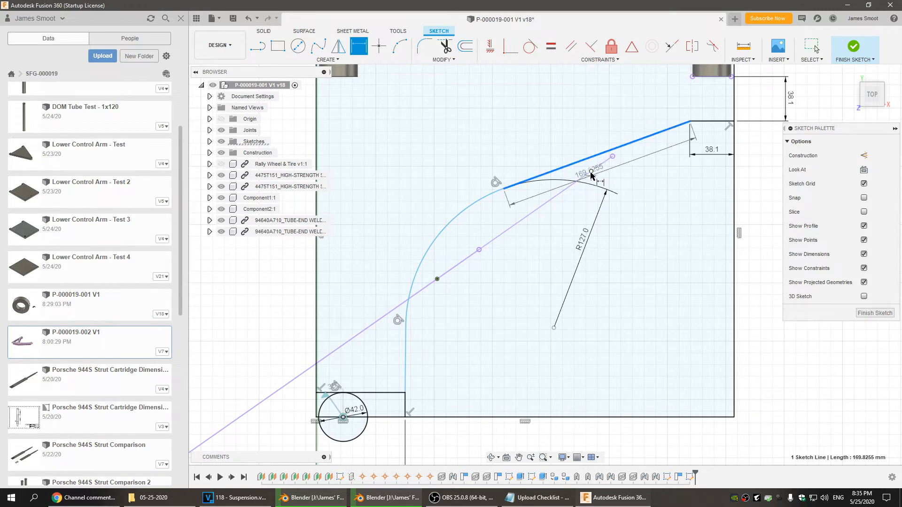
left_click(591, 171)
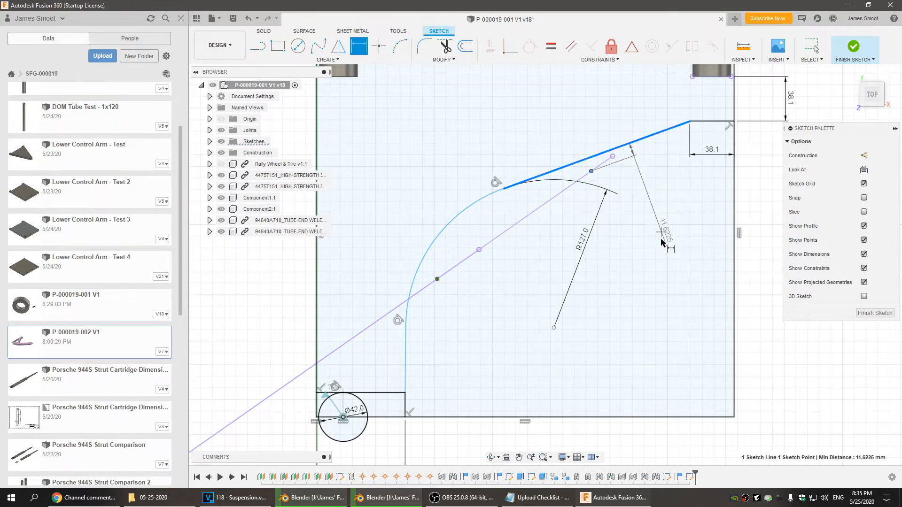
left_click(660, 251)
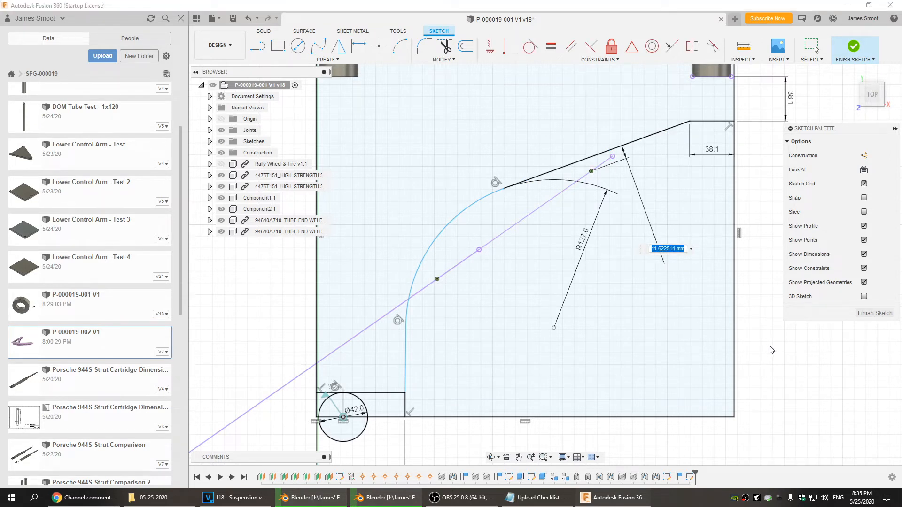
type("1")
key("Return")
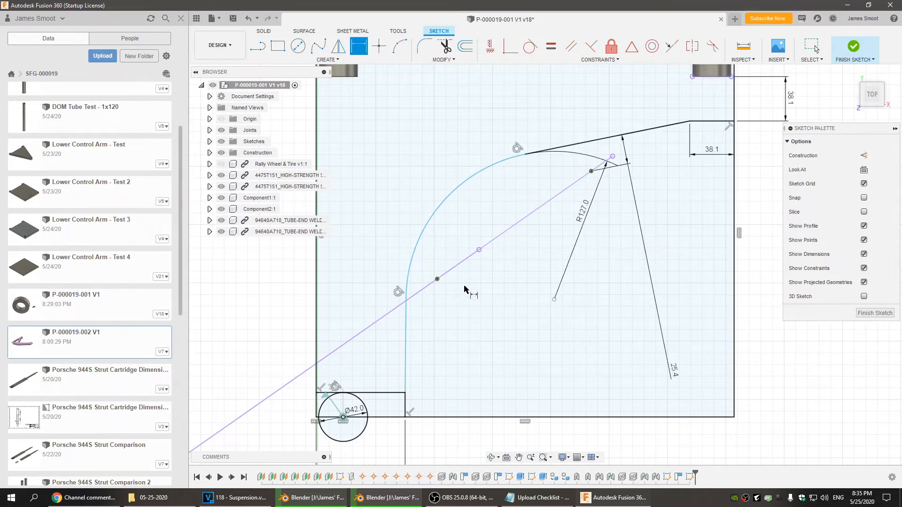
Shift the center point of the R127 arc slightly to test how the unconstrained arc moves
key("Escape")
mouse_move(554, 299)
left_mouse_down()
mouse_move(571, 295)
mouse_move(556, 299)
left_mouse_up()
left_click(578, 444)
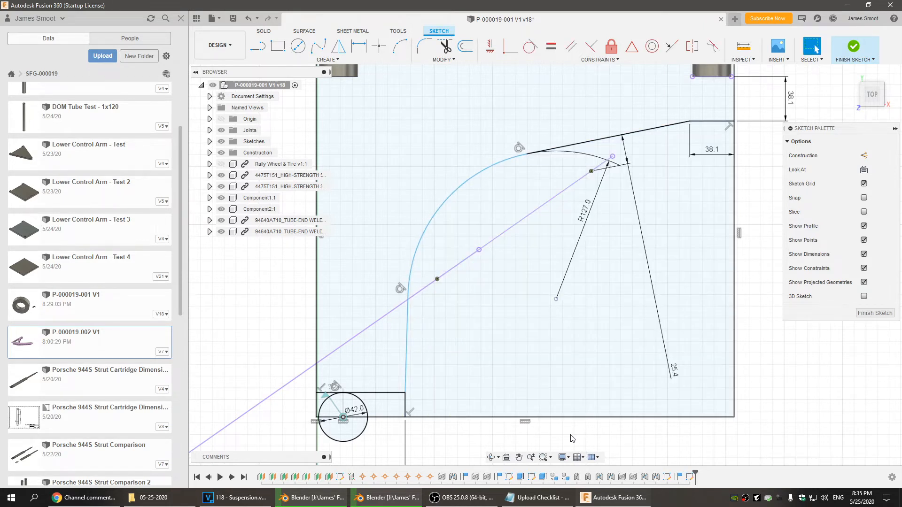
key("d")
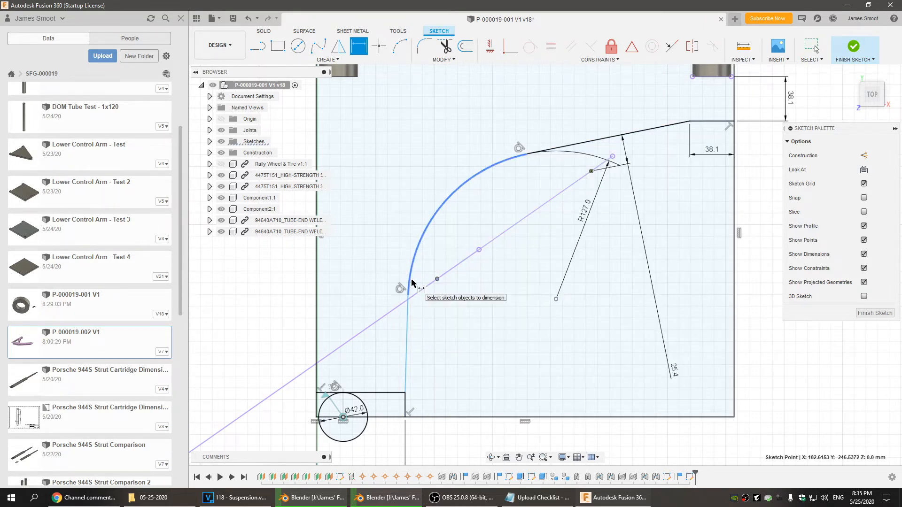
left_click(412, 282)
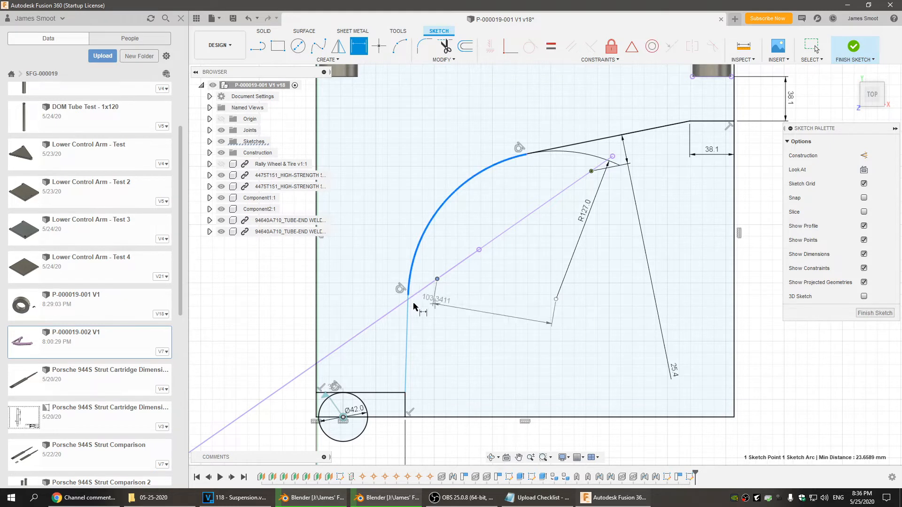
left_click(437, 279)
key("Escape")
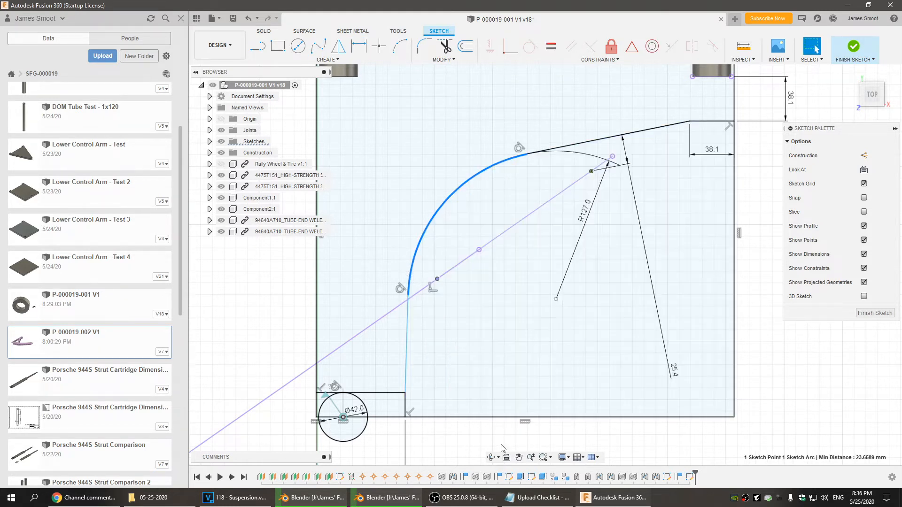
Dimension the distance between the lower point on the projected diagonal and the steep line below the arc at 25.4 mm
key("d")
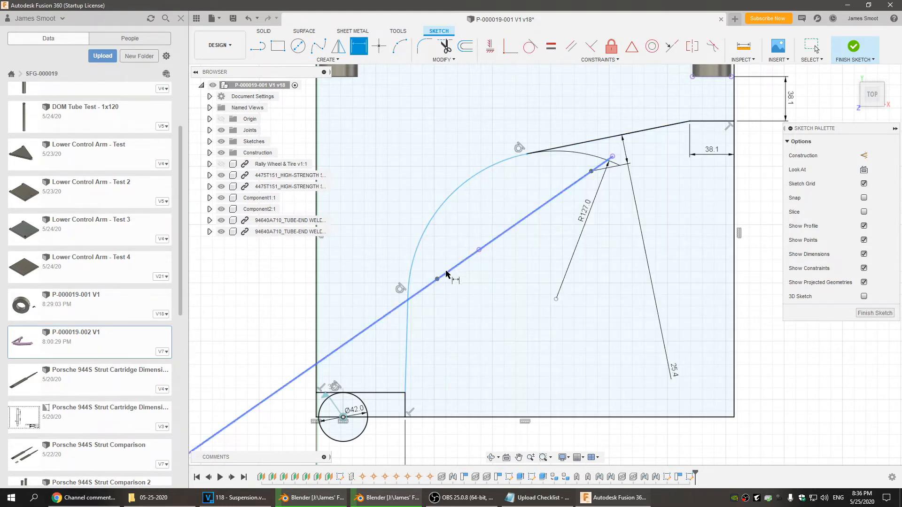
left_click(436, 279)
left_click(407, 332)
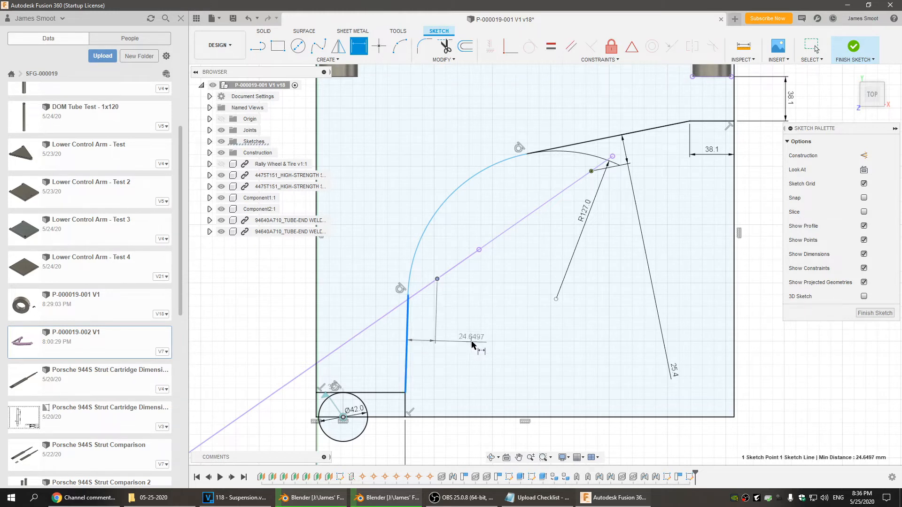
left_click(491, 335)
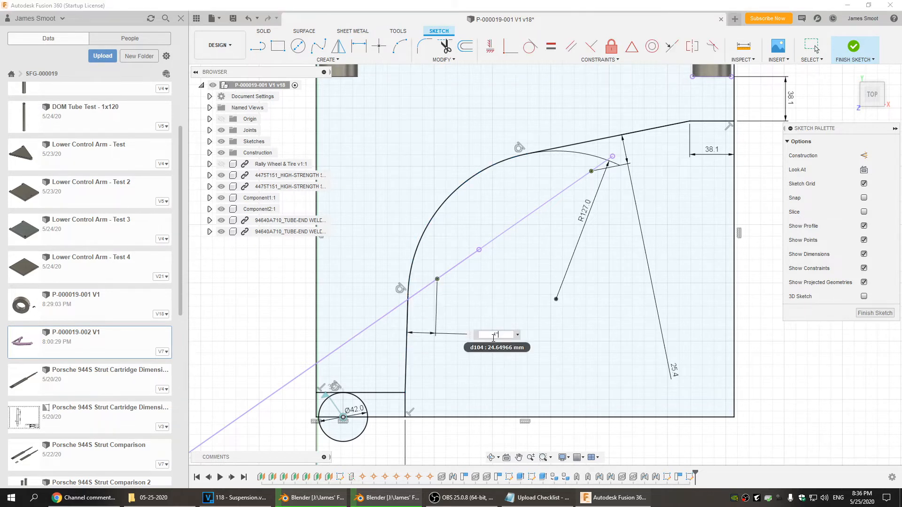
key("Return")
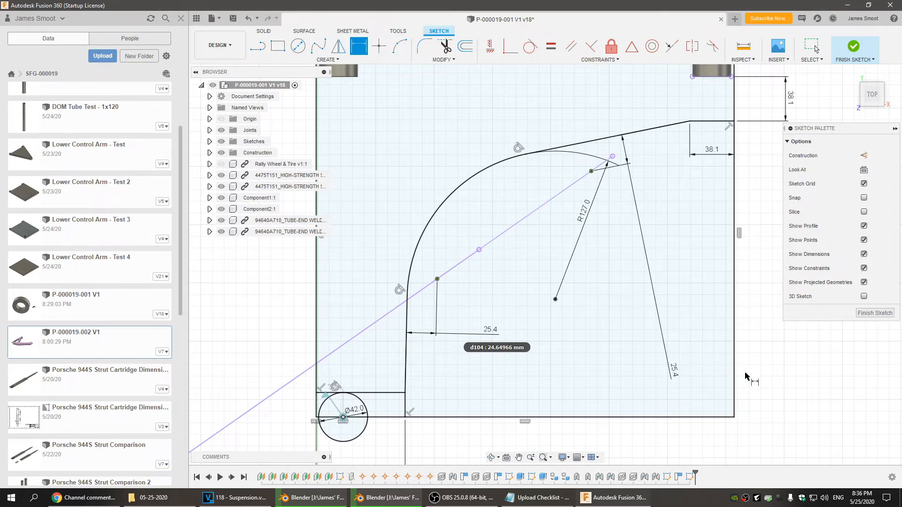
key("Escape")
Finish the control arm sketch and save the design as a new version
scroll(778, 369, "down", 3)
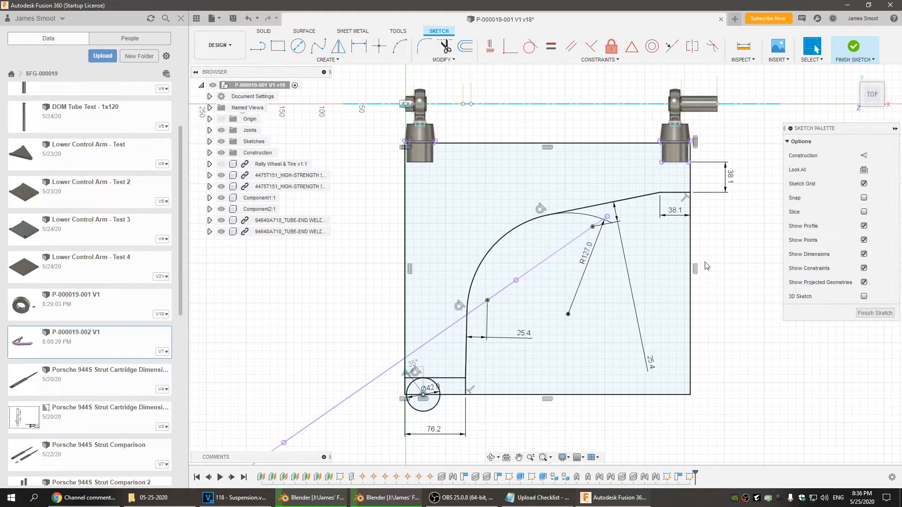
left_click(851, 46)
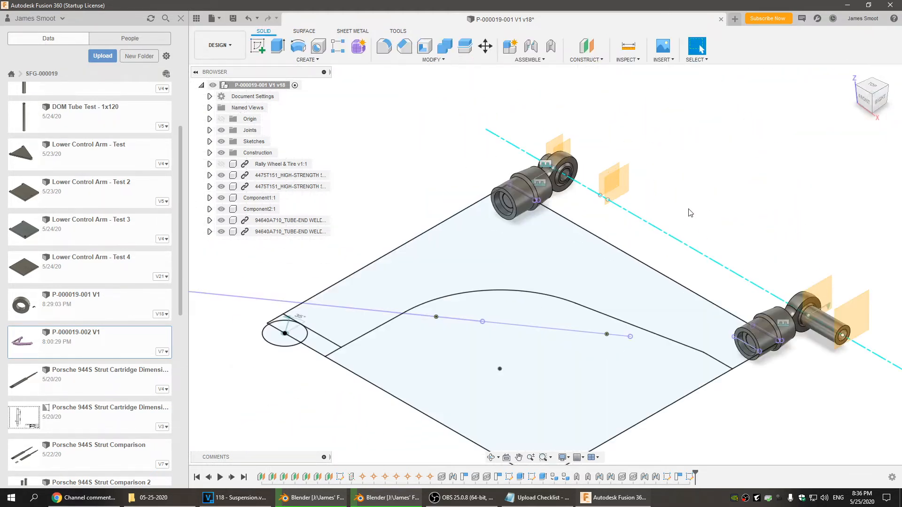
left_click(237, 20)
left_click(451, 258)
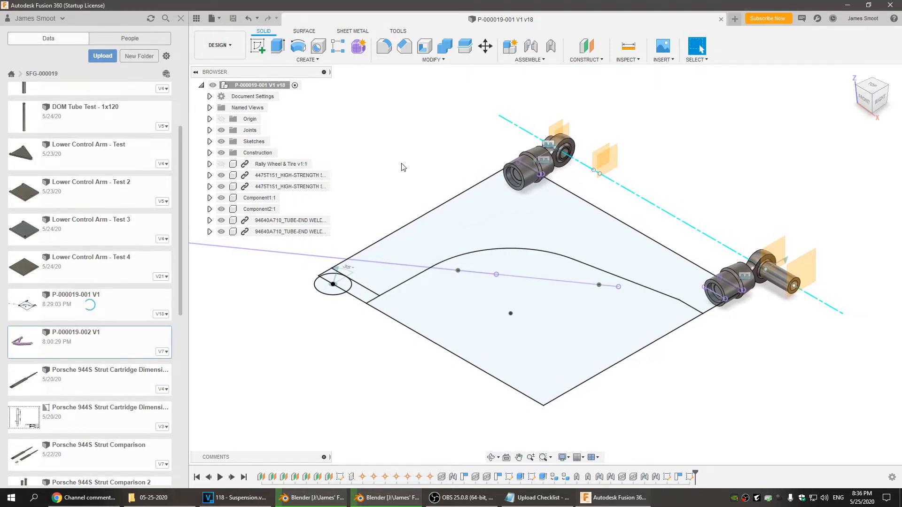
Extrude the four control arm profiles around the curved cutout symmetrically as a new body, with a whole length of 1.5 in
left_click(281, 49)
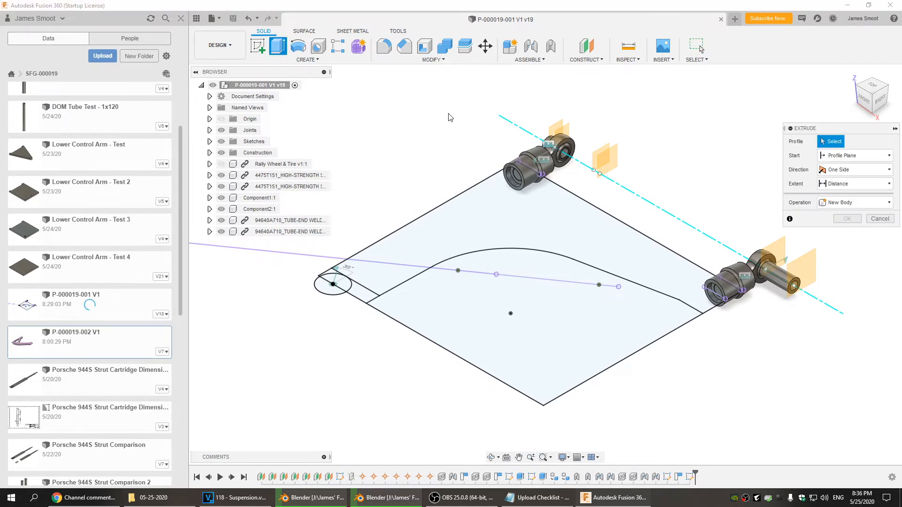
left_click(564, 219)
left_click(383, 279)
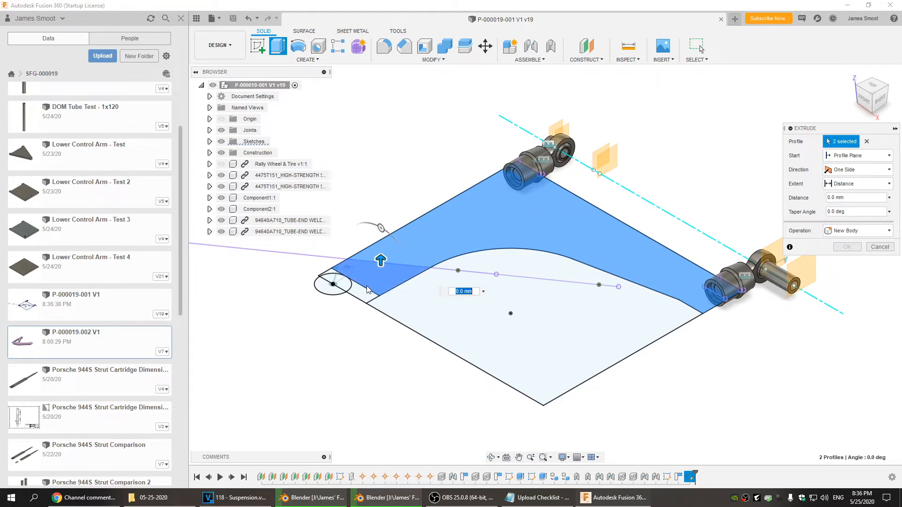
left_click(334, 274)
left_click(333, 273)
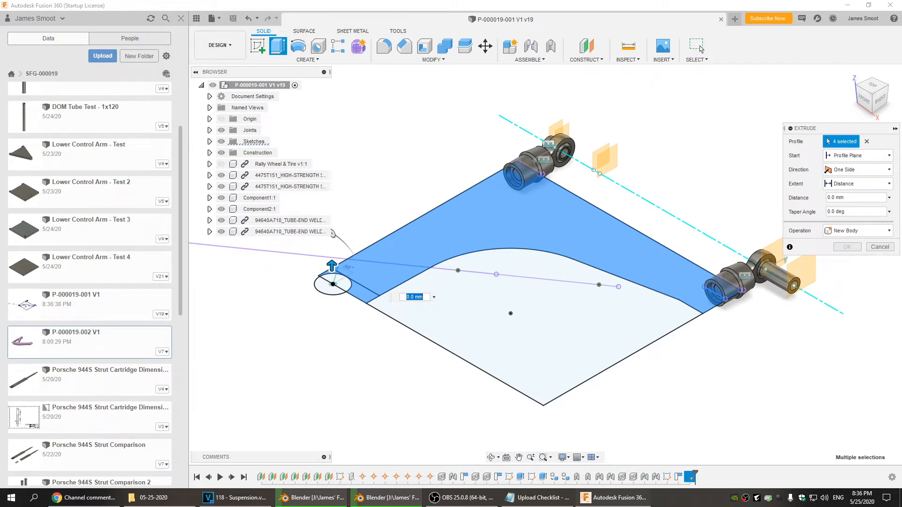
left_click(860, 172)
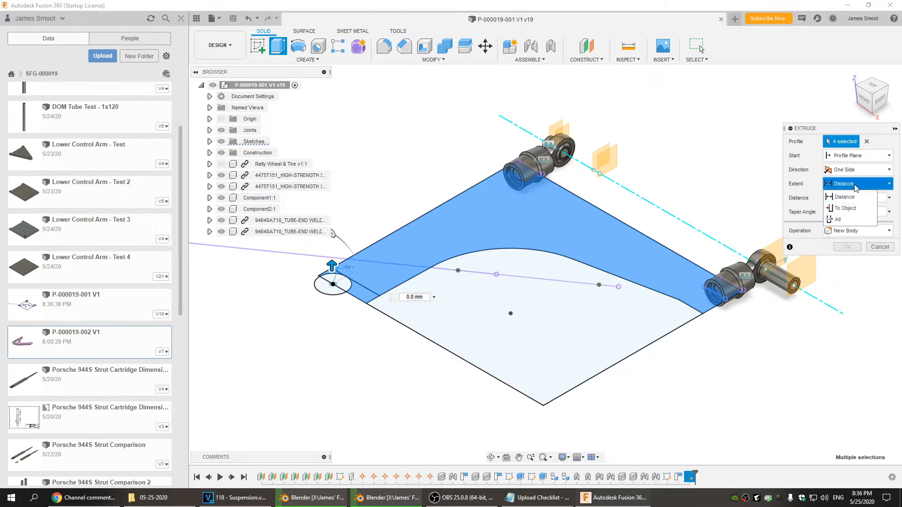
left_click(857, 158)
left_click(858, 169)
left_click(857, 169)
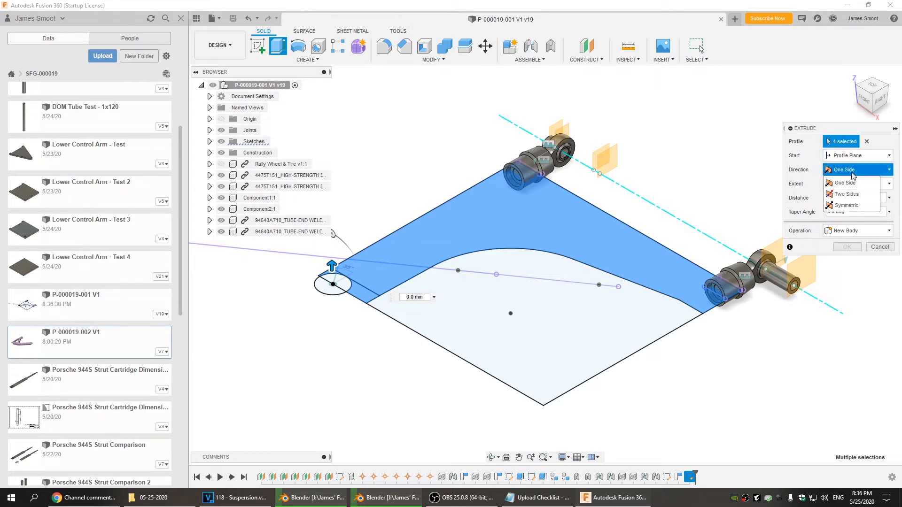
left_click(847, 205)
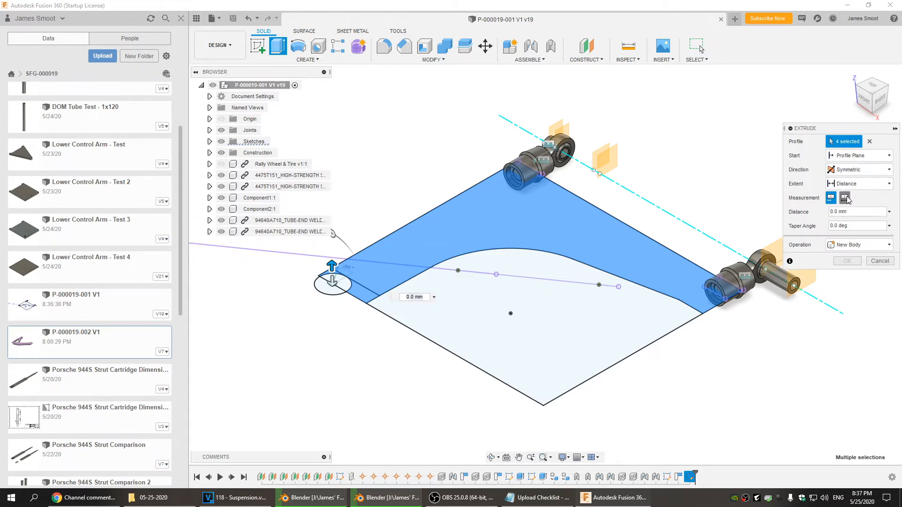
left_click(852, 211)
type("1.5\"")
left_click(847, 261)
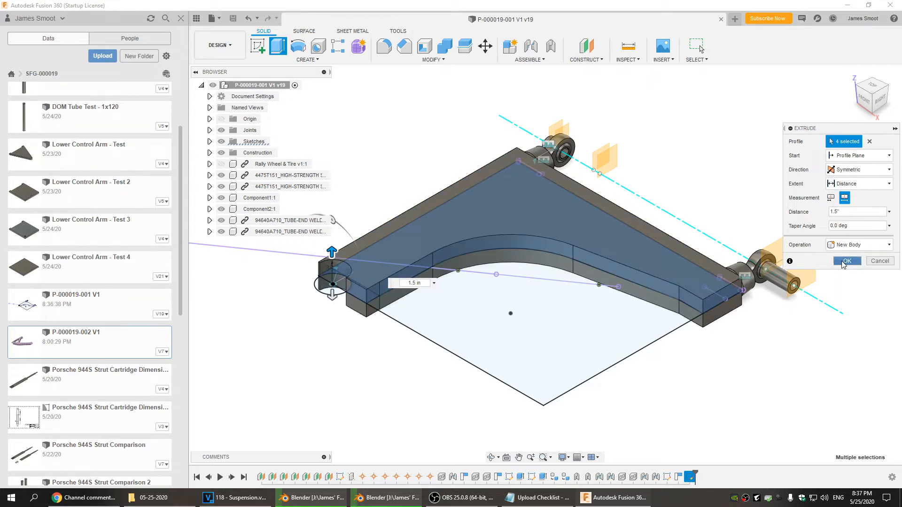
Fillet the upper and lower edges along the arm's straight outer side, inner curve and rod-end corner with a 0.75 in constant radius
left_click(384, 45)
left_click(416, 208)
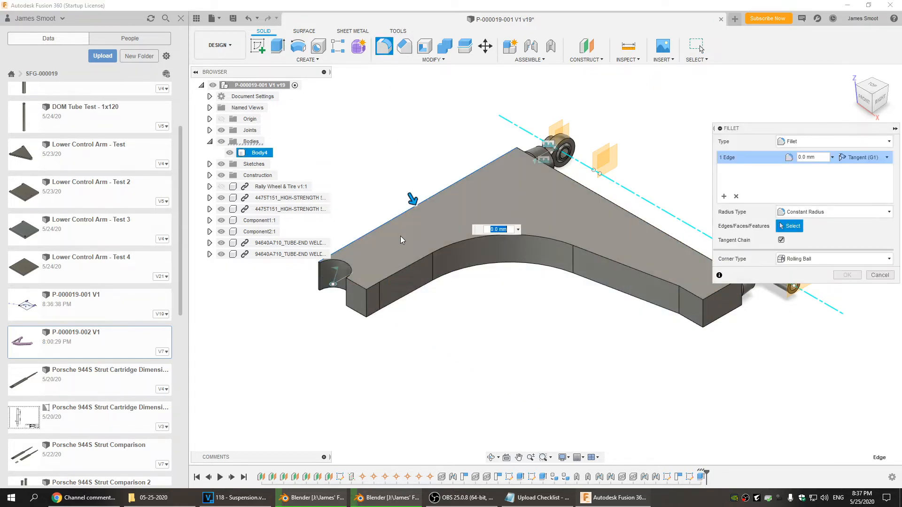
left_click(372, 286)
left_click(376, 311)
left_click(394, 302)
left_click(406, 267)
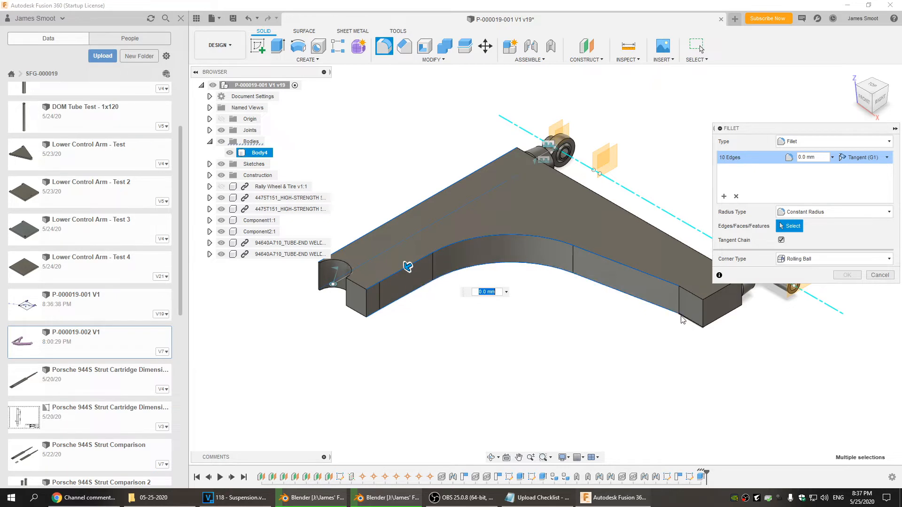
left_click(692, 322)
left_click(690, 294)
middle_click_drag(721, 332, 676, 336)
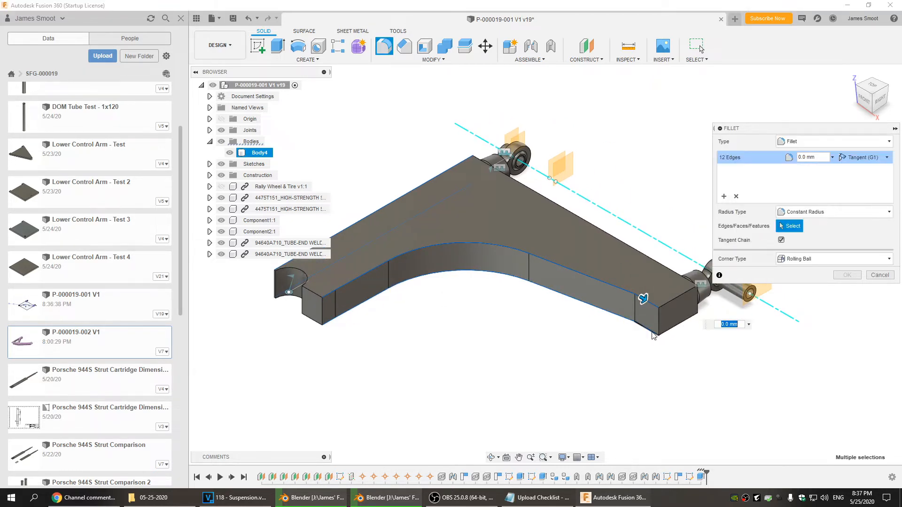
left_click(649, 329)
left_click(649, 301)
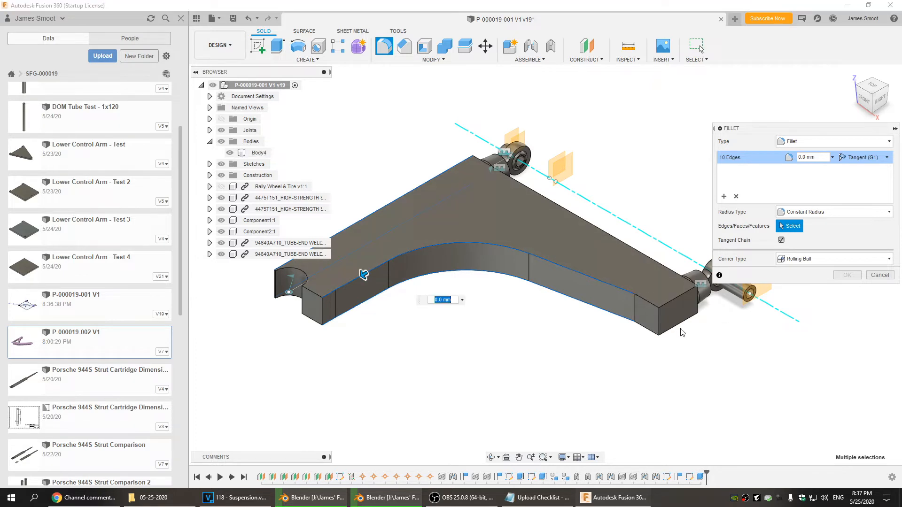
left_click(669, 301)
left_click(674, 327)
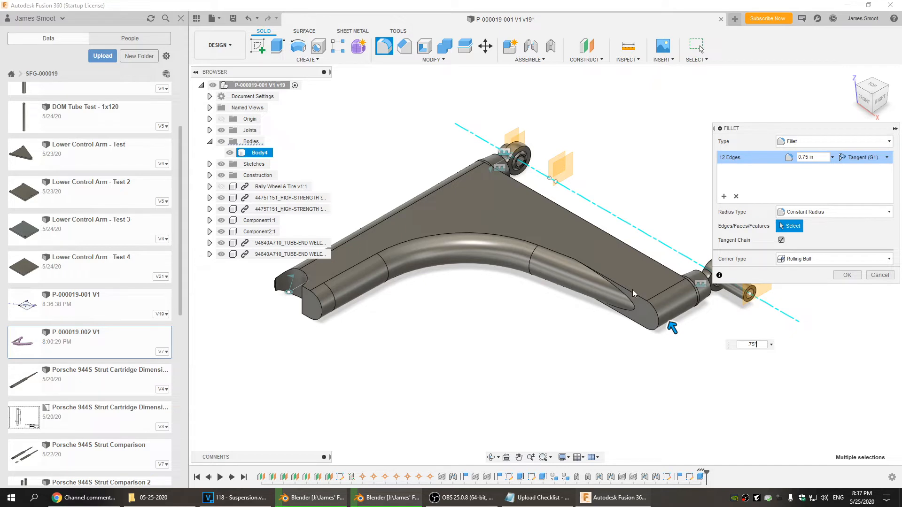
left_click(622, 300)
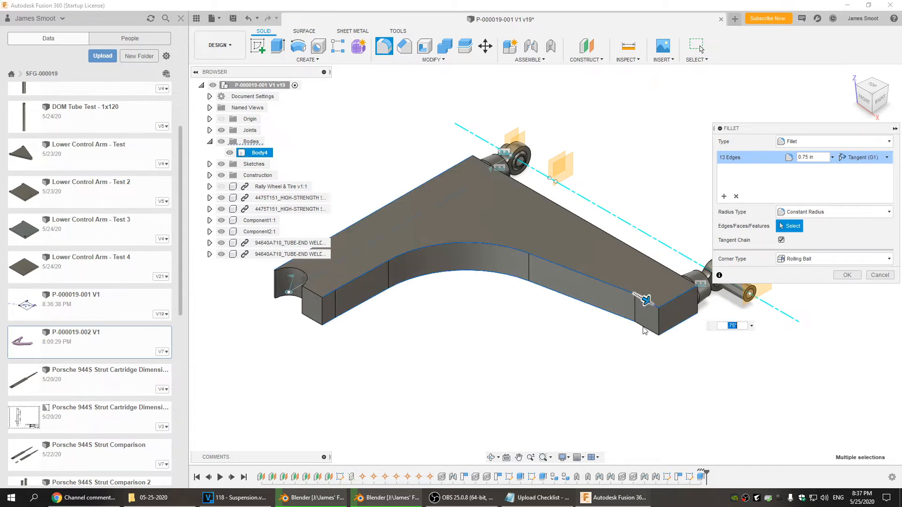
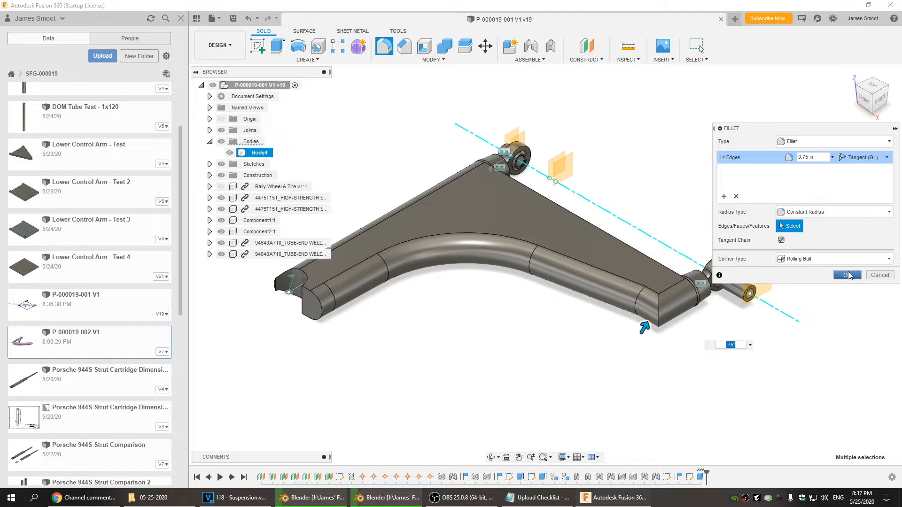
left_click(848, 275)
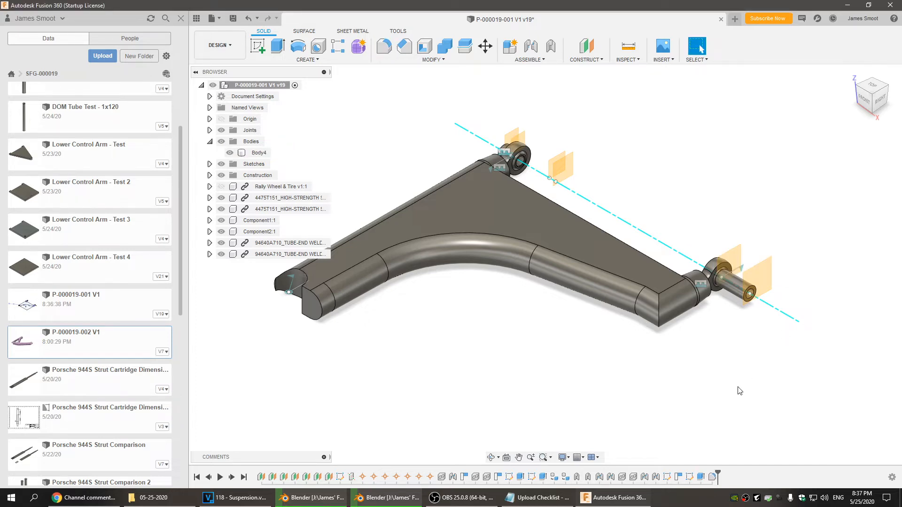
Create a sketch on the arm's flat side face where the tube-end weld nuts meet it
middle_click_drag(738, 390, 681, 387, "shift")
scroll(603, 399, "up", 5)
scroll(521, 331, "up", 3)
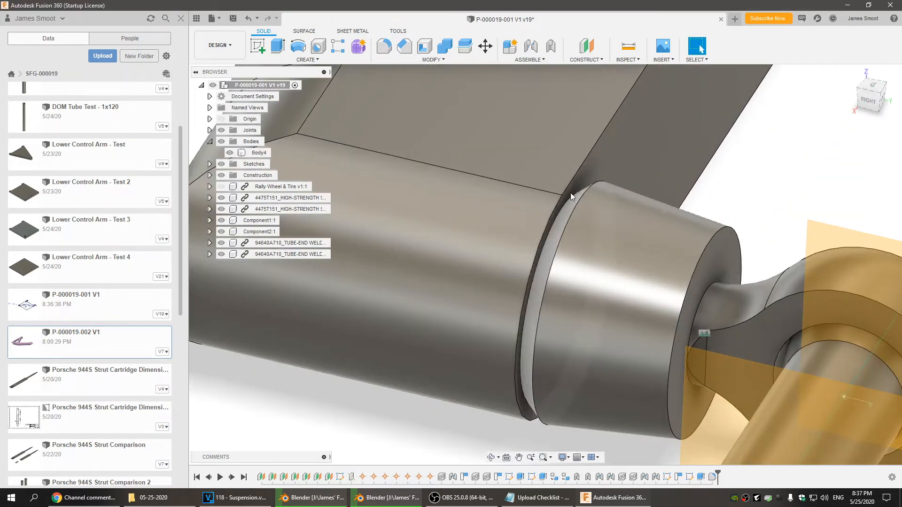
right_click(569, 193)
left_click(561, 243)
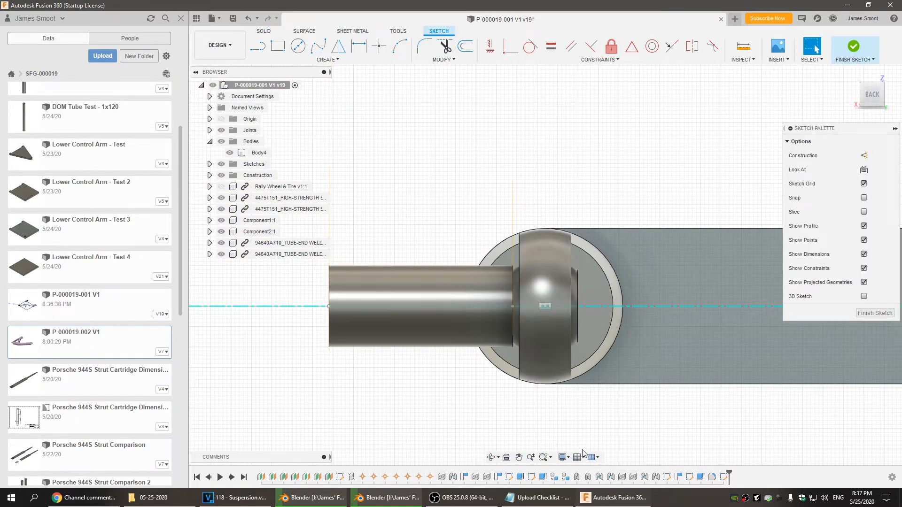
Project the circular edges of both tube-end weld nuts into the sketch
middle_click_drag(467, 239, 375, 302, "shift")
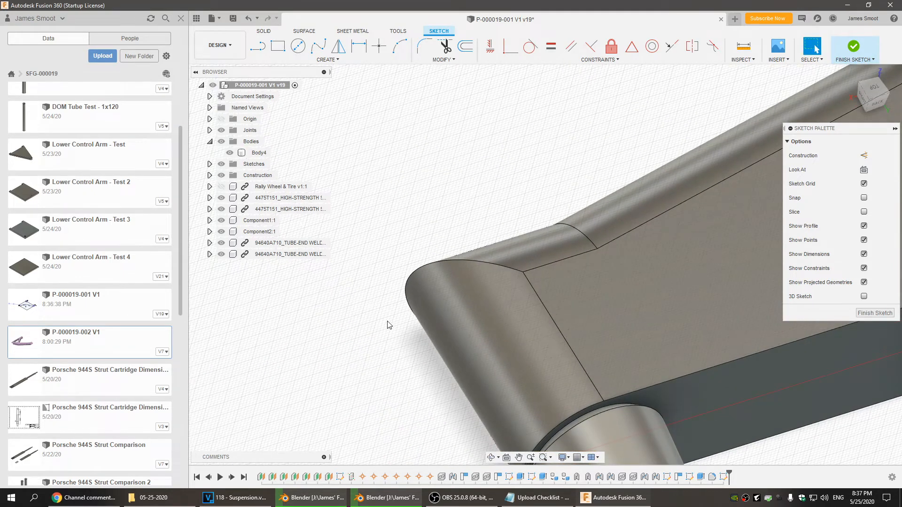
key("p")
left_click(597, 413)
middle_click_drag(657, 413, 230, 435)
scroll(642, 298, "down", 3)
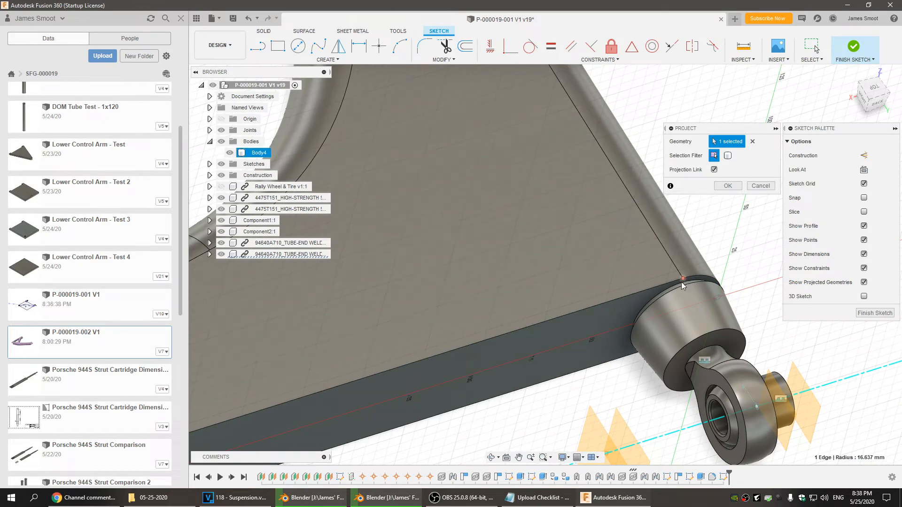
left_click(683, 285)
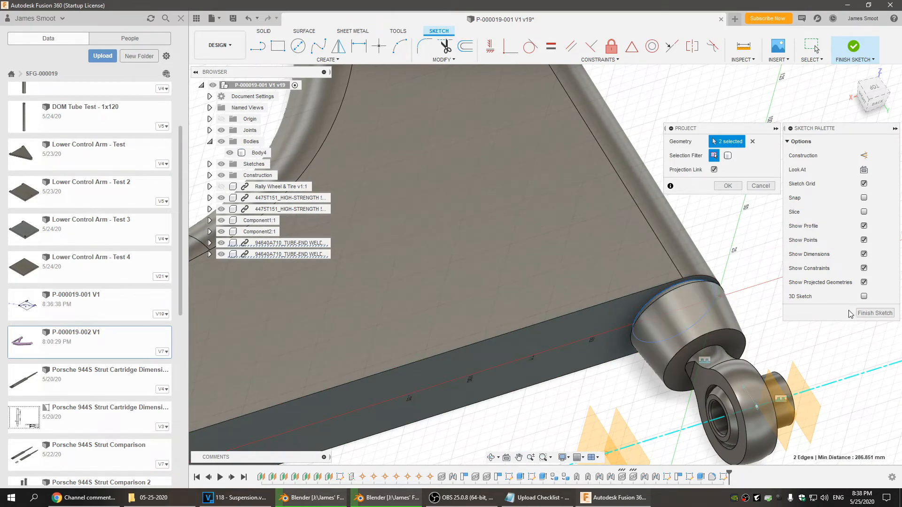
left_click(734, 187)
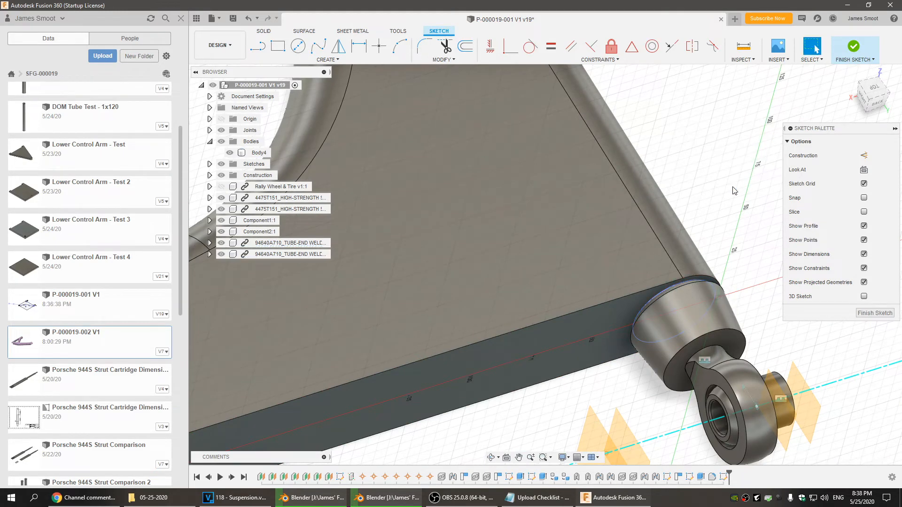
Hide both 94640A710 tube-end weld nut components to expose the projected circles on the arm's face
scroll(403, 374, "down", 3)
middle_click_drag(402, 374, 632, 254)
left_click(221, 242)
left_click(221, 254)
middle_click_drag(265, 338, 343, 312)
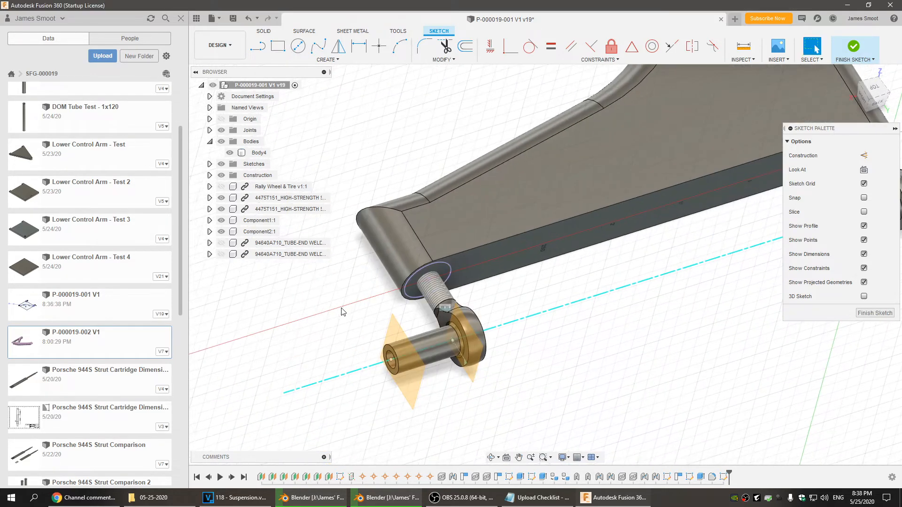
key("c")
scroll(437, 217, "up", 5)
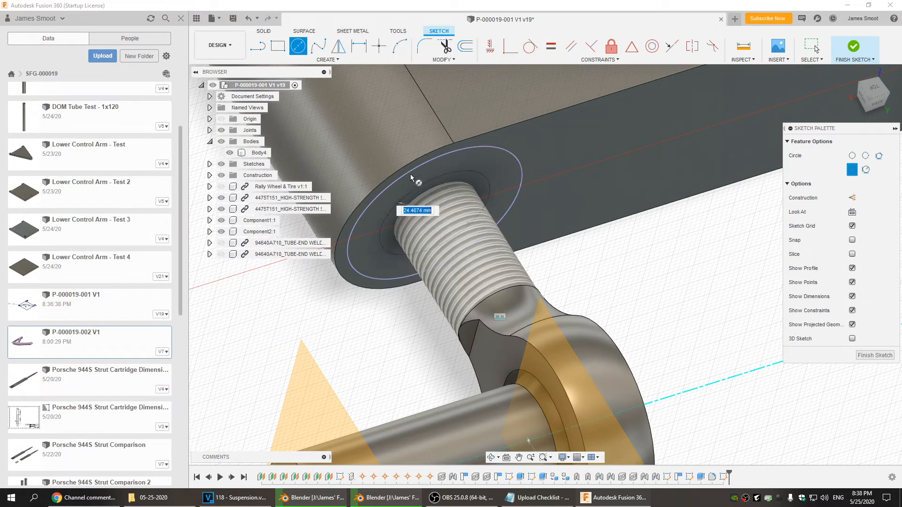
scroll(624, 258, "down", 2)
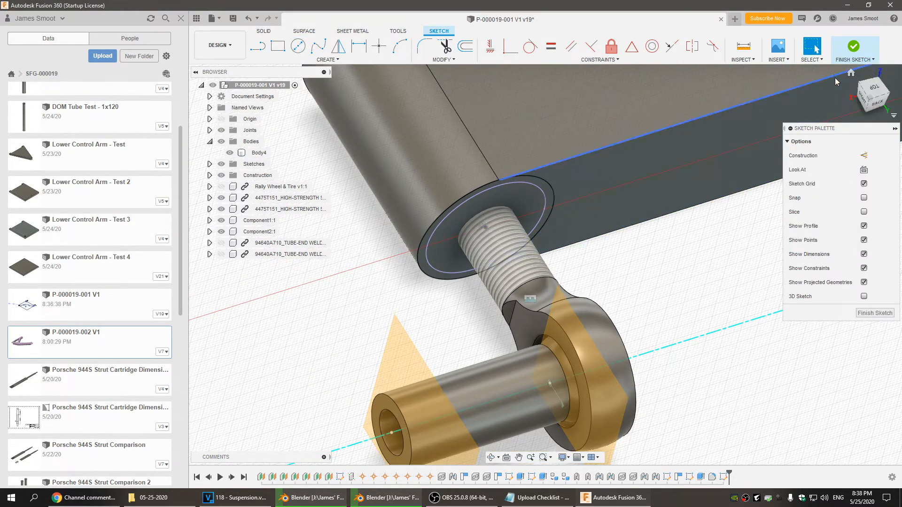
Finish the sketch and extrude both circular profile regions at the arm's rod-end corner by -2.5 in, joining them to the body
left_click(853, 47)
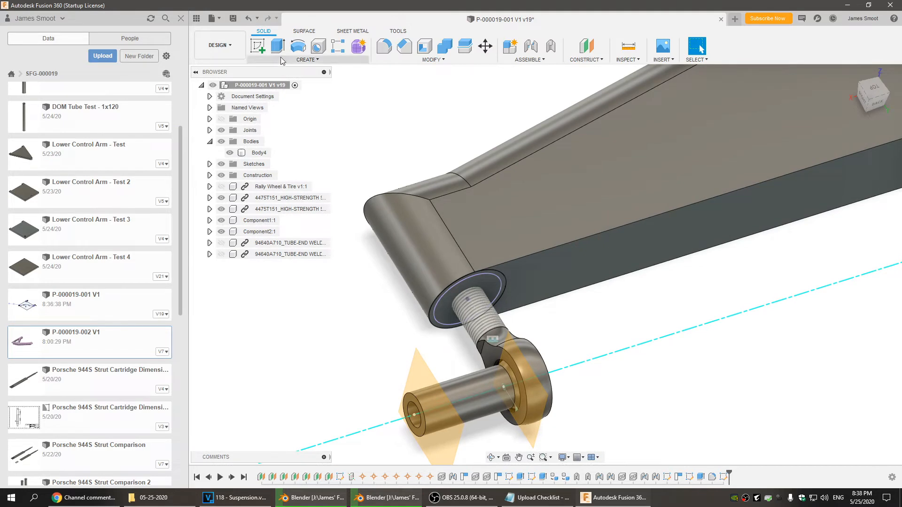
key("e")
left_click(493, 286)
left_click(495, 291)
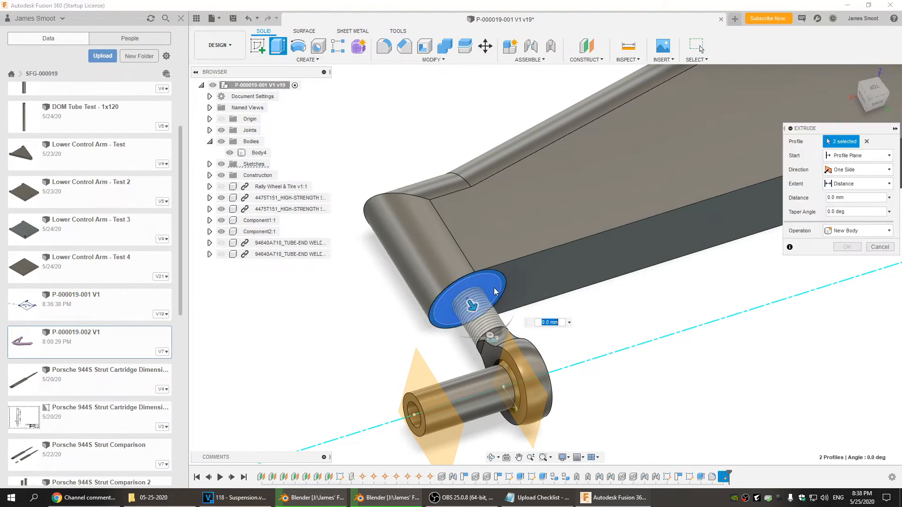
left_click_drag(471, 305, 398, 198)
left_click(876, 230)
left_click(860, 244)
middle_click_drag(402, 202, 672, 281, "shift")
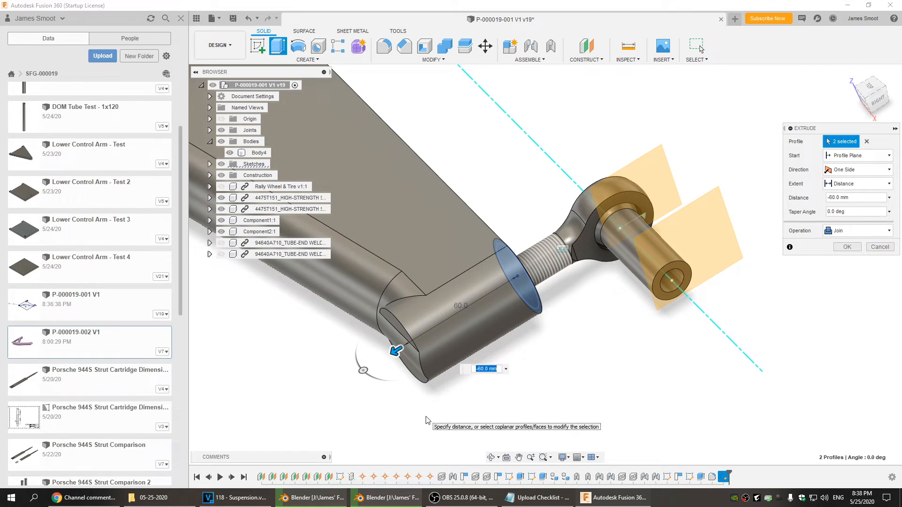
type("in")
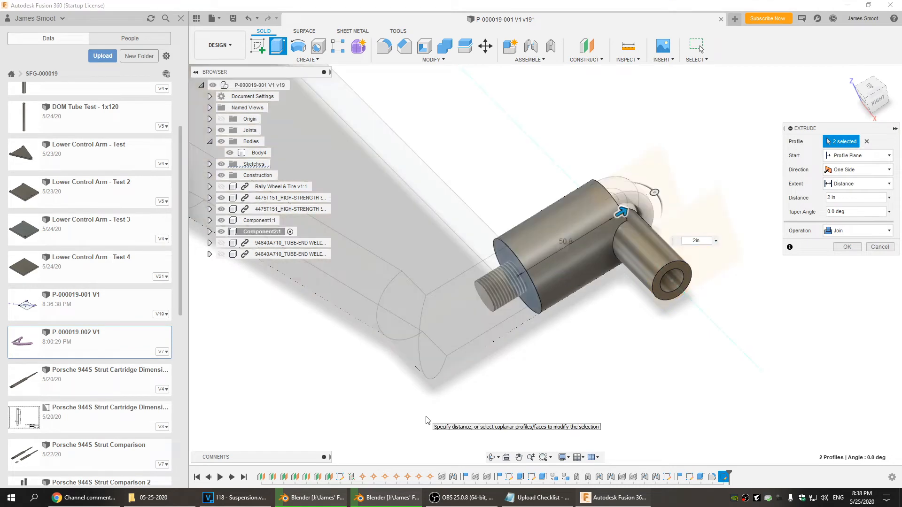
type("-2.5")
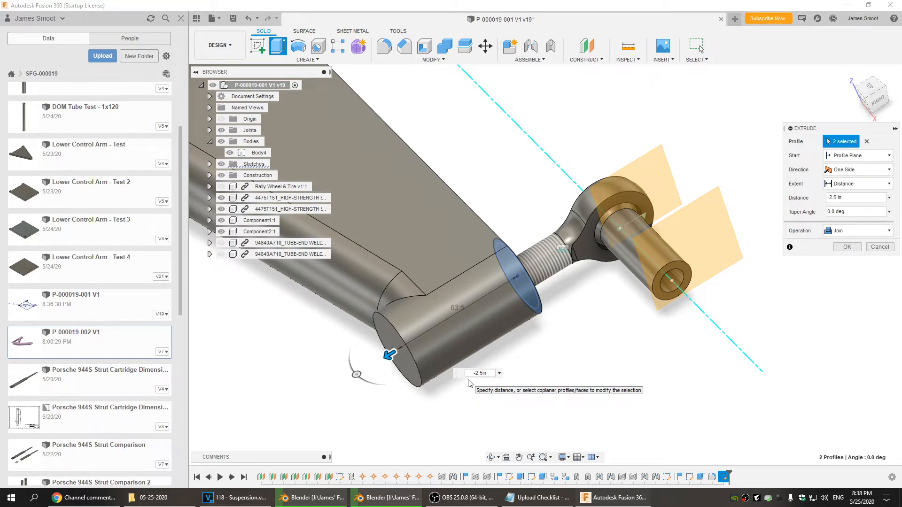
middle_click_drag(408, 407, 606, 380, "shift")
left_click(846, 247)
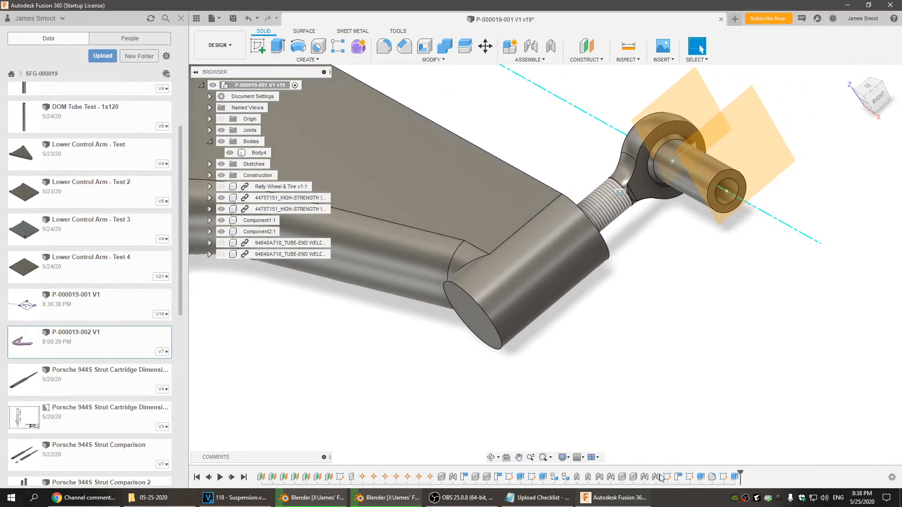
Roll the model history back to before the edge fillets and measure the upper edge of the rod-end corner block
mouse_move(740, 471)
left_mouse_down()
mouse_move(649, 475)
mouse_move(705, 476)
left_mouse_up()
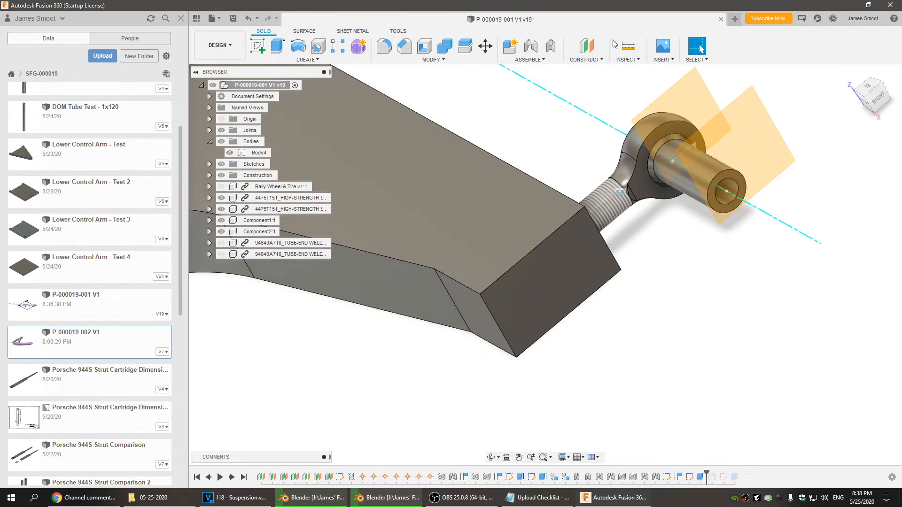
key("i")
left_click(538, 246)
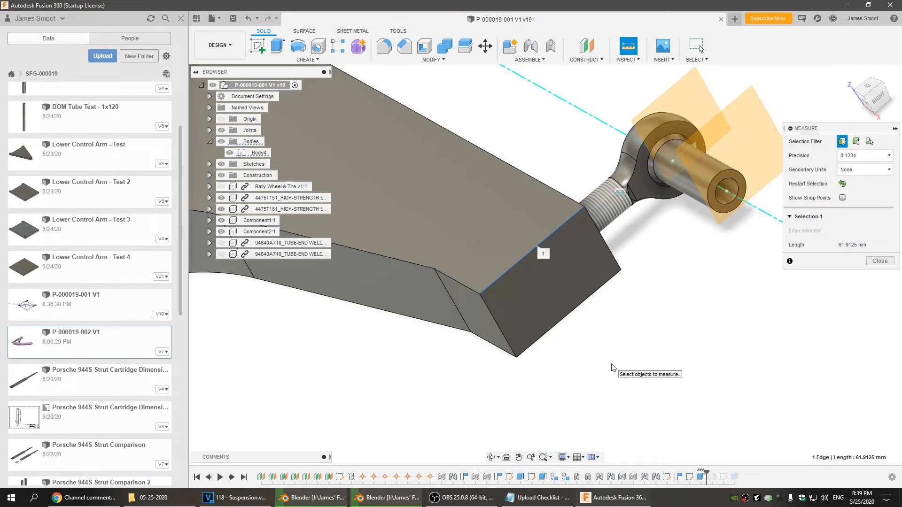
key("Escape")
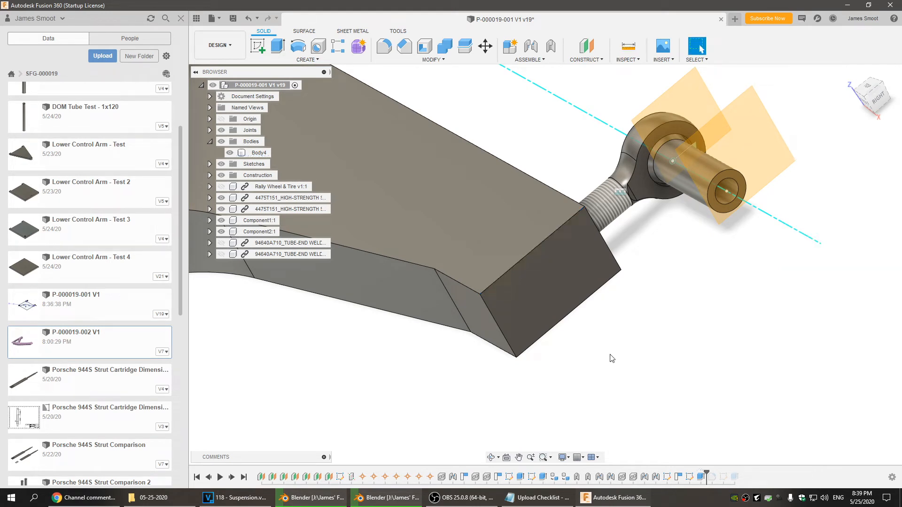
Set the distance of the joined rod-end corner extrusion to -61.9125 mm
double_click(723, 477)
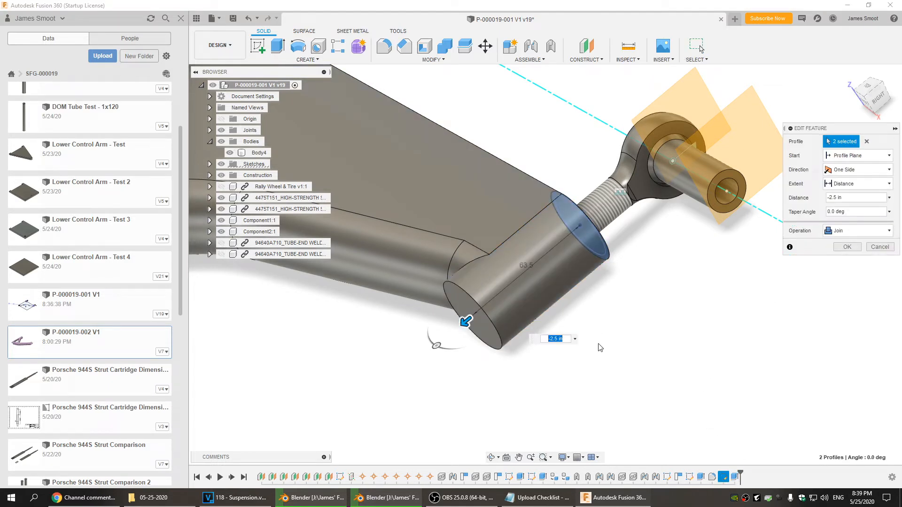
key("BackSpace")
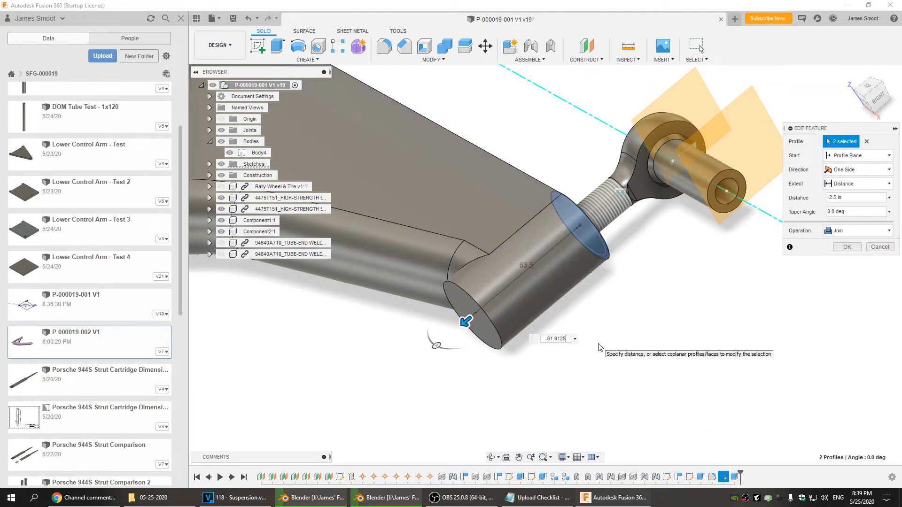
type("-61.9125")
key("Return")
Inspect the reworked rod-end corner and review the sketches for the arm's base outline, weld-nut circles and inner curve
middle_click_drag(629, 362, 650, 368, "shift")
scroll(631, 366, "down", 5)
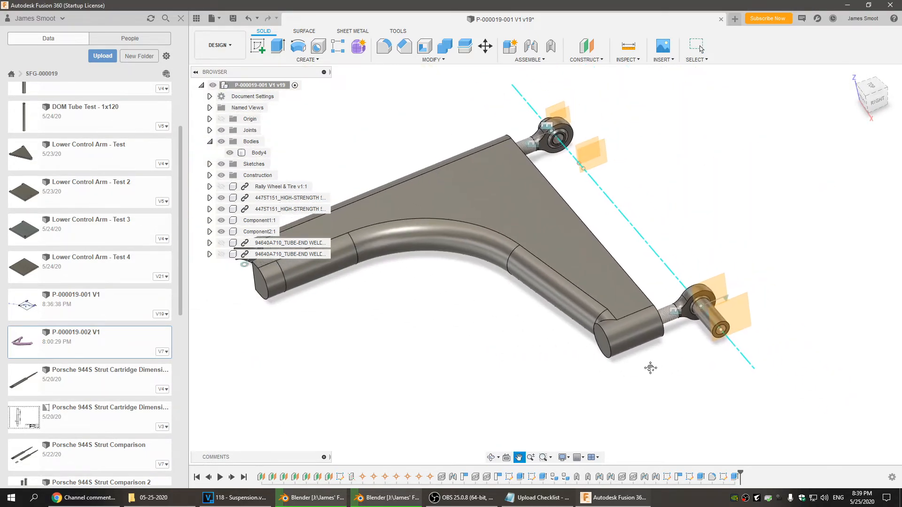
scroll(610, 301, "up", 3)
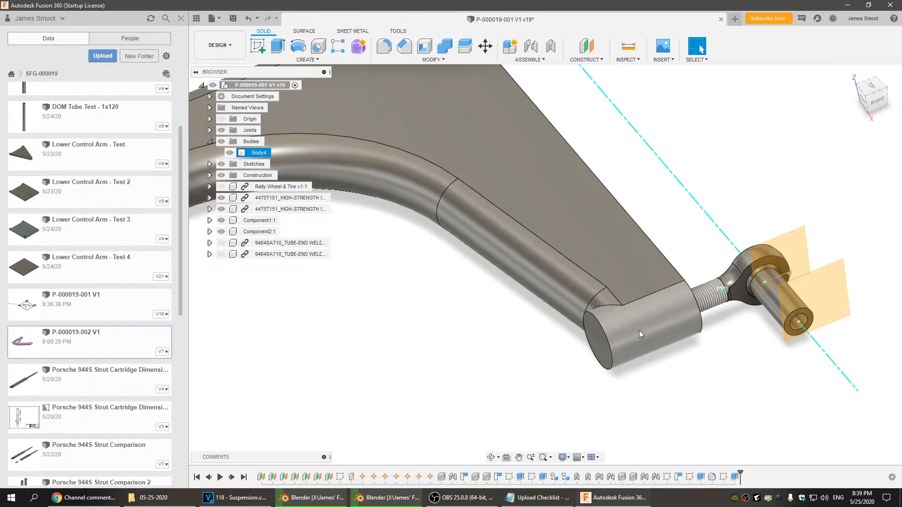
scroll(638, 331, "down", 3)
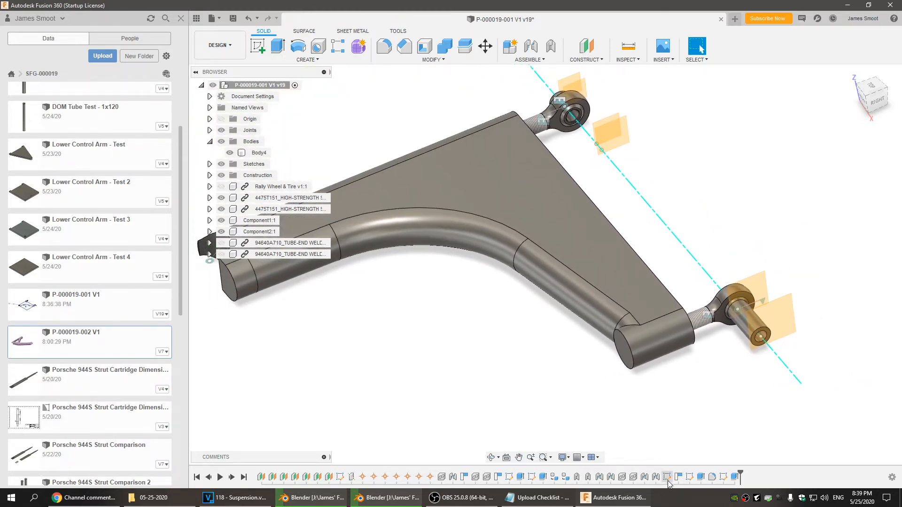
double_click(667, 477)
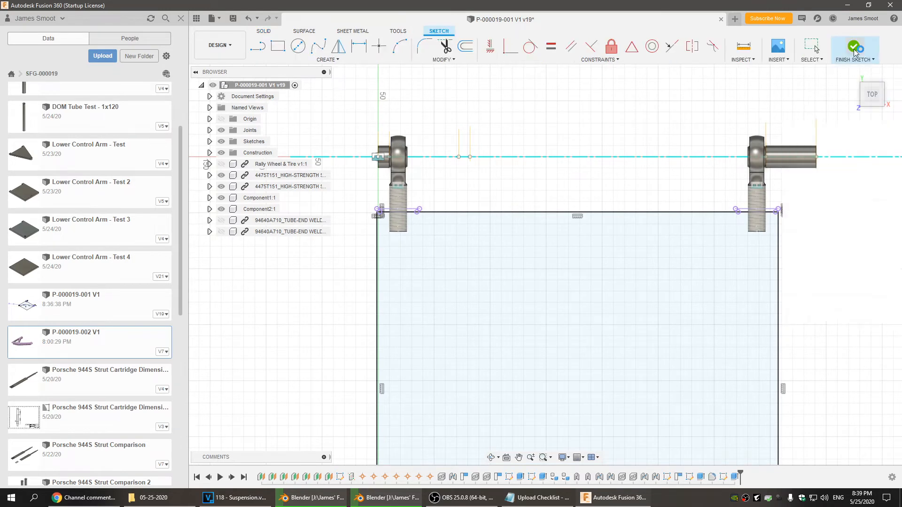
left_click(853, 47)
double_click(723, 477)
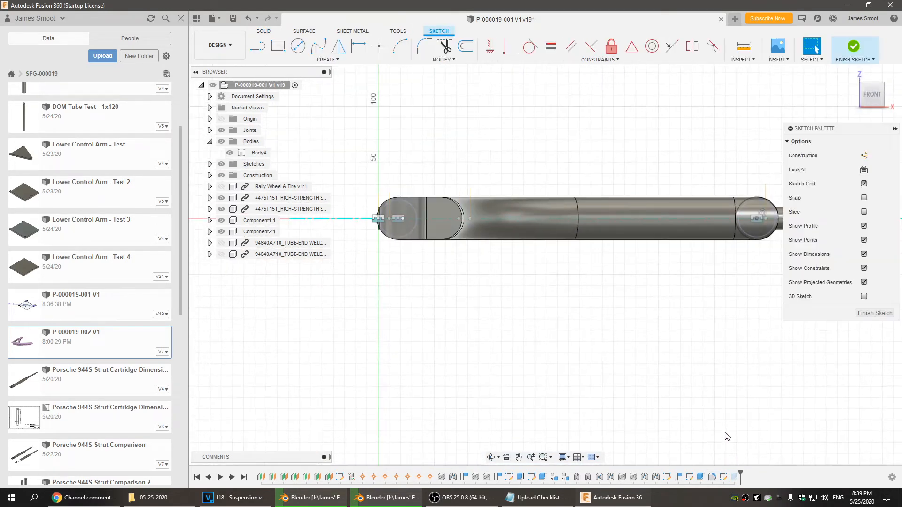
left_click(854, 50)
double_click(688, 478)
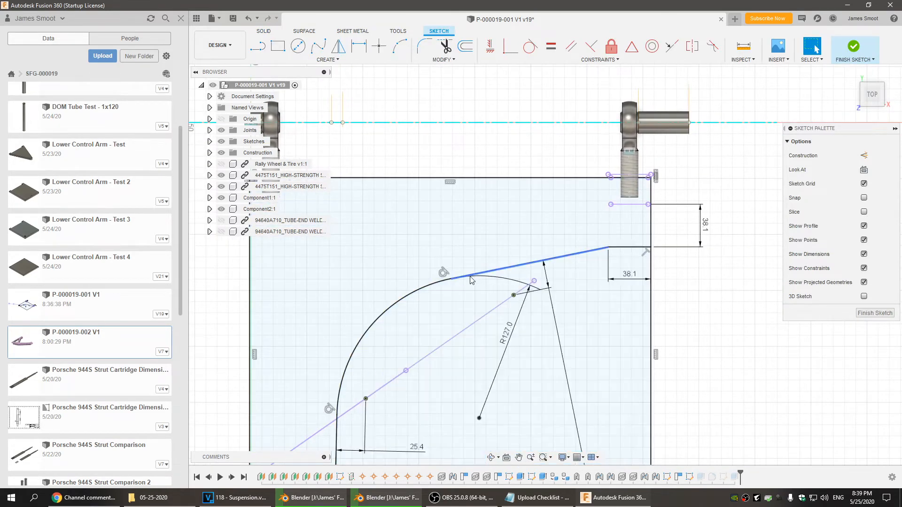
left_click(854, 46)
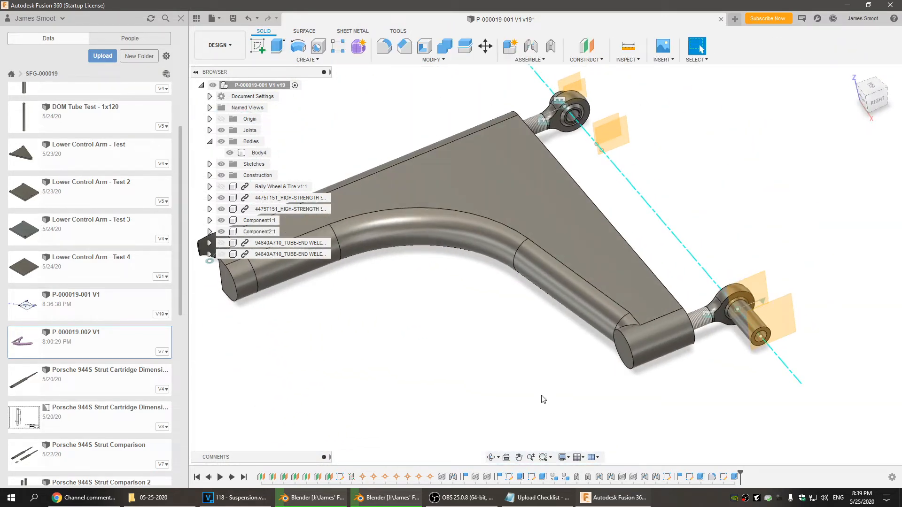
middle_click_drag(471, 399, 560, 405)
scroll(540, 405, "down", 2)
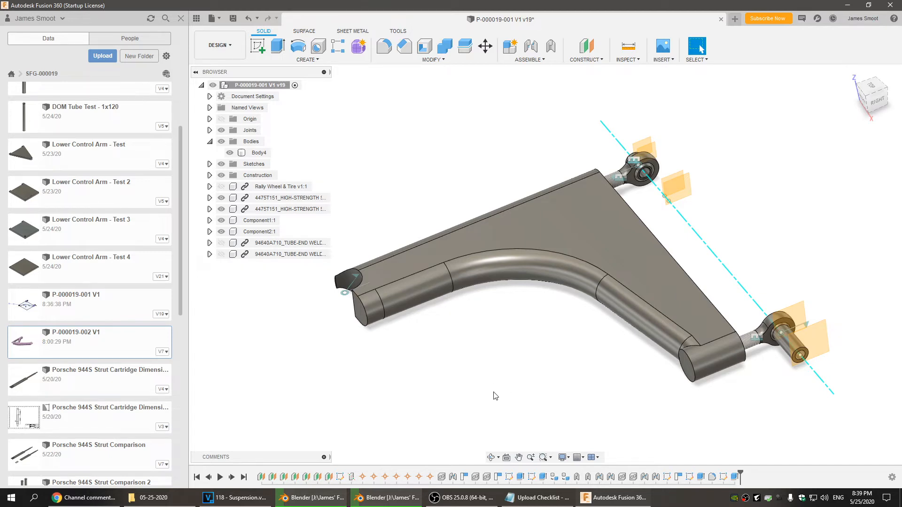
middle_click_drag(534, 389, 449, 427)
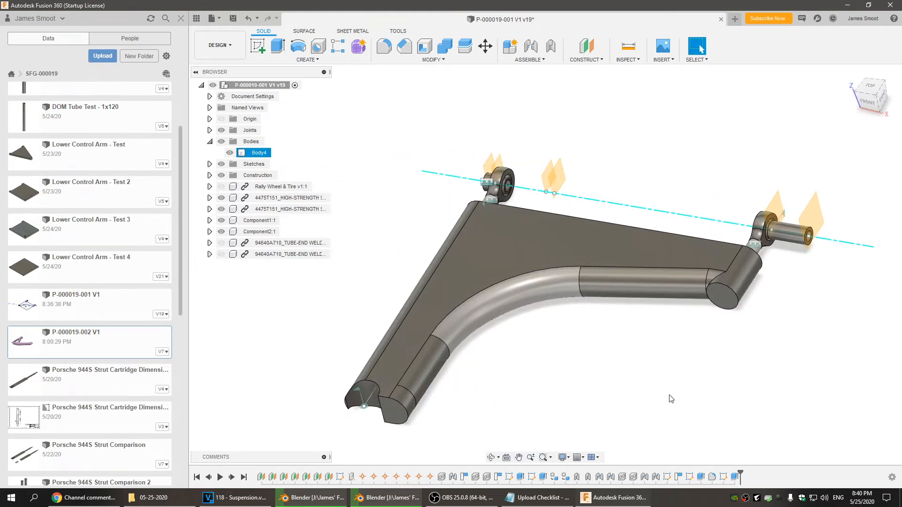
middle_click_drag(654, 393, 622, 387)
Show Sketch7 with the projected weld-nut circles on the arm's flat side face
left_click(852, 75)
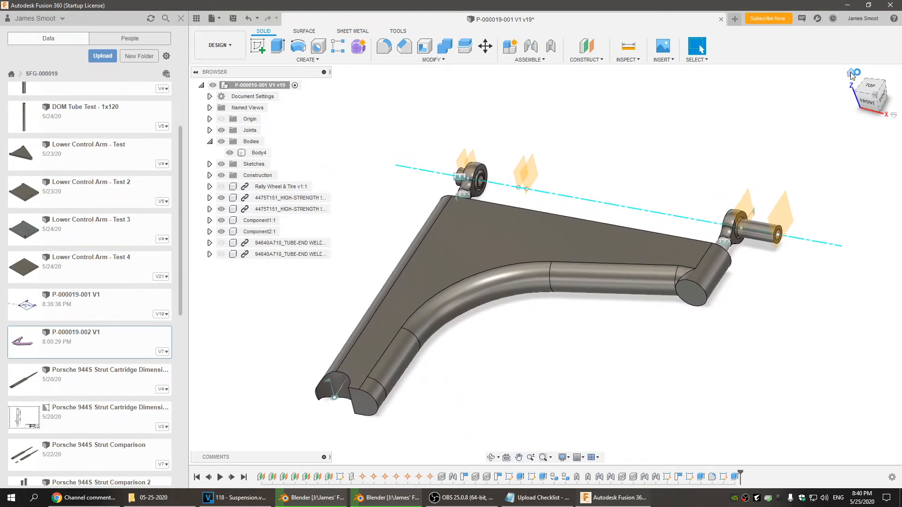
middle_click_drag(708, 363, 610, 361, "shift")
scroll(540, 340, "up", 4)
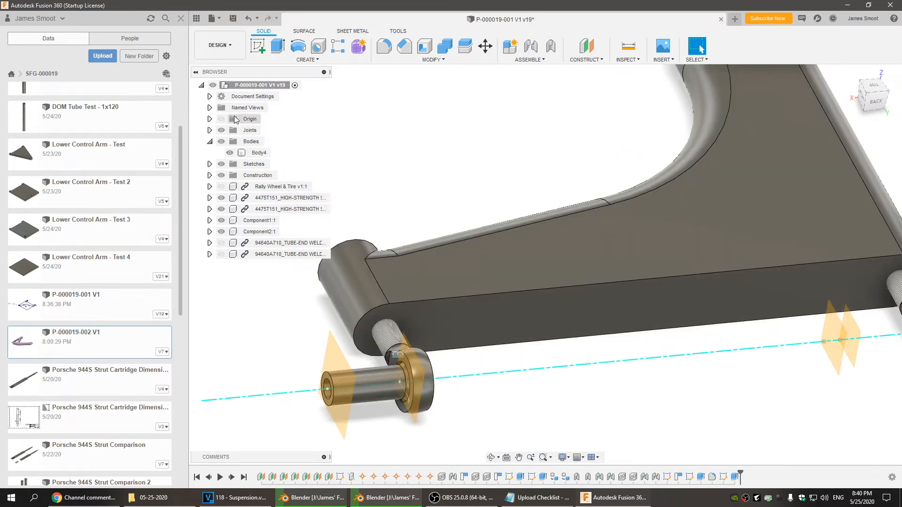
left_click(210, 141)
left_click(209, 154)
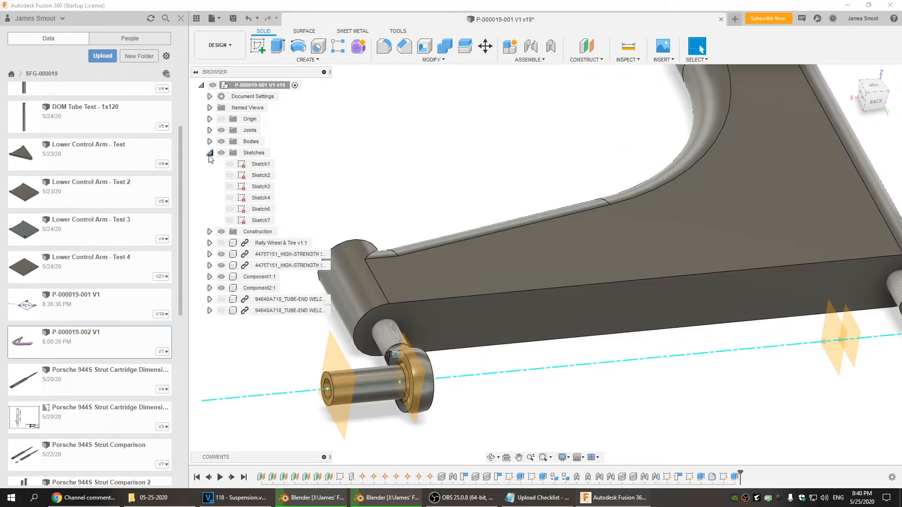
left_click(230, 220)
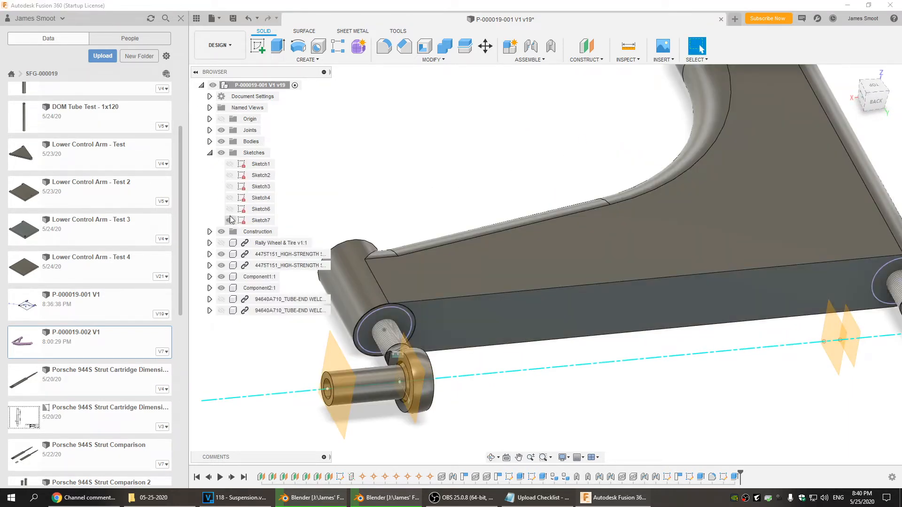
Extrude both weld-nut circles by -15 mm as a cut into the arm's flat side face
left_click(278, 47)
left_click(386, 320)
middle_click_drag(550, 368, 429, 376)
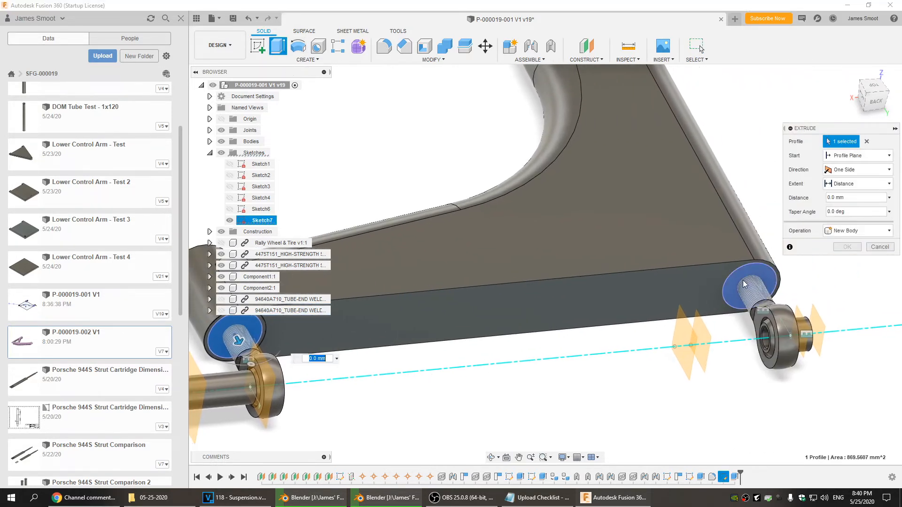
left_click(691, 277)
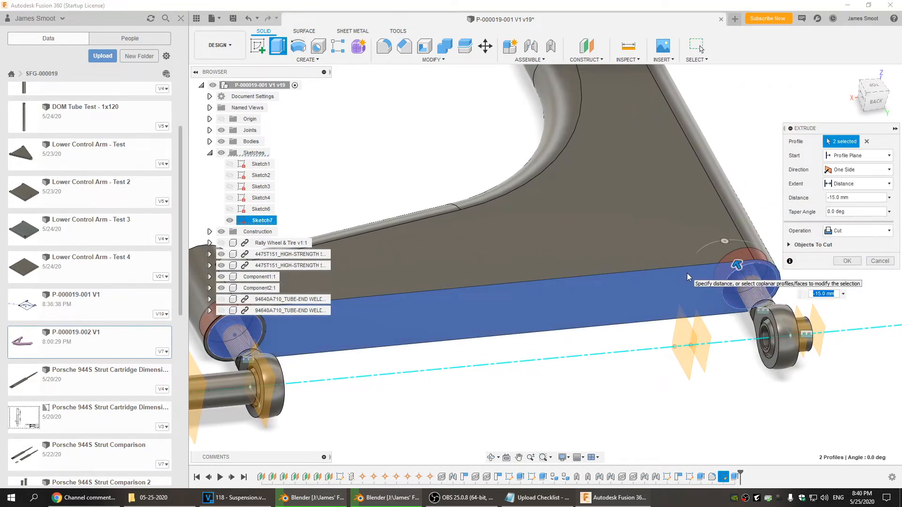
key("Return")
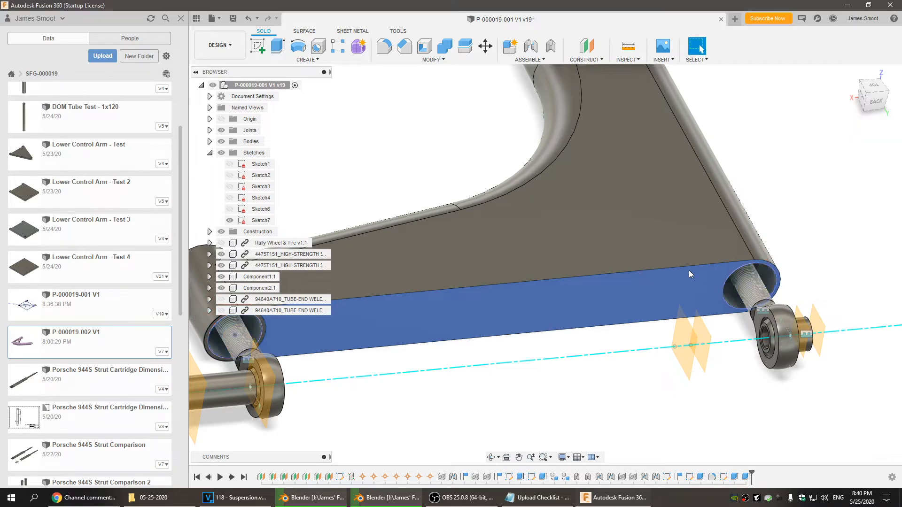
Return to the home view and save a new version of the design with the description "User Saved"
left_click(852, 73)
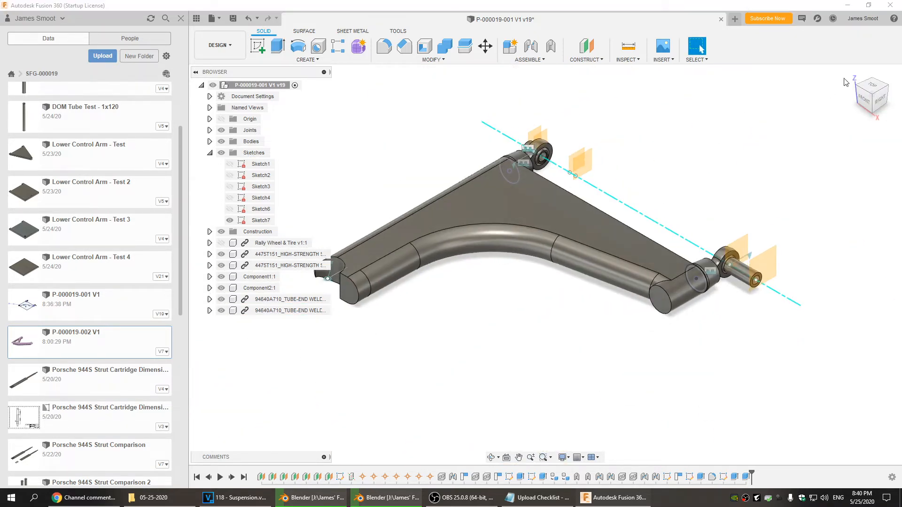
left_click(232, 17)
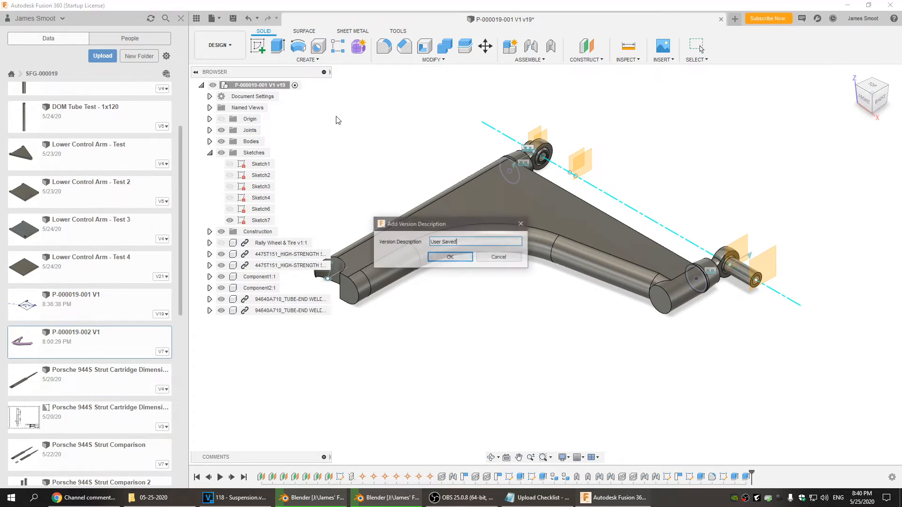
left_click(452, 258)
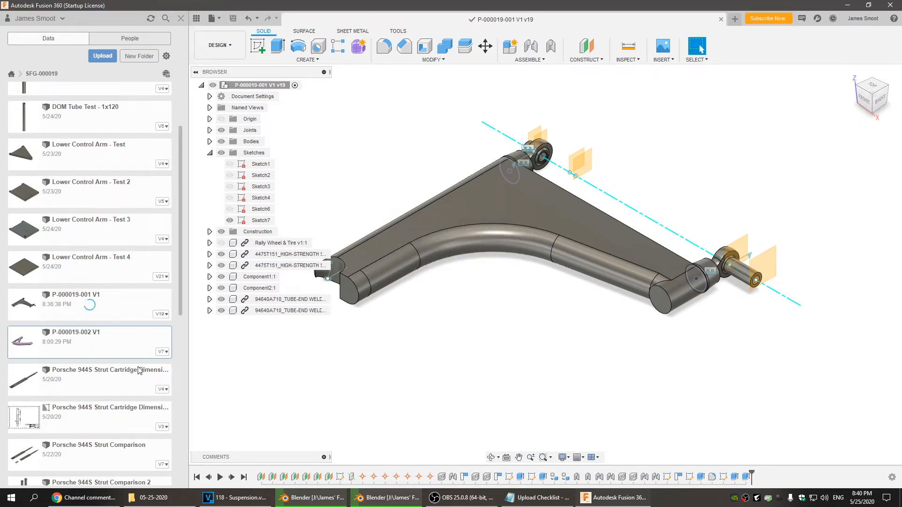
Save a copy of the design as "P-000019-003 V1" in the SFG-000019 folder with the version description "User Saved"
left_click(219, 42)
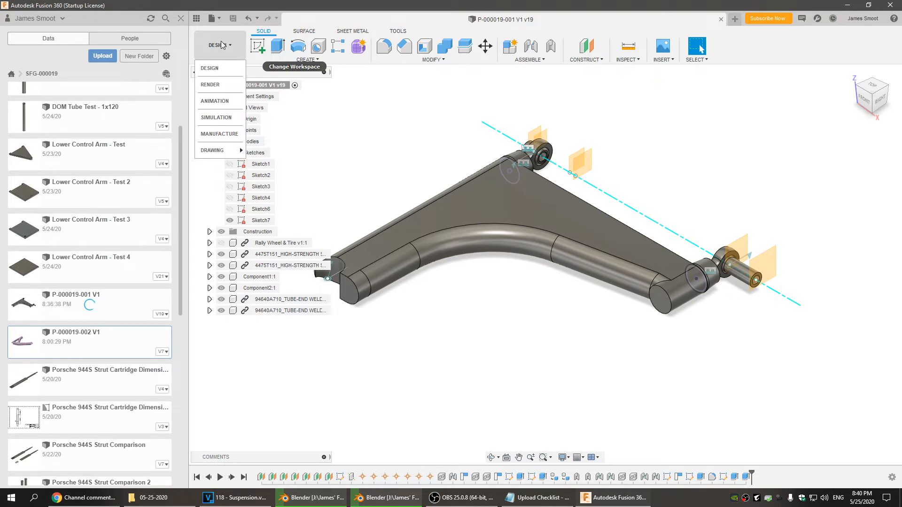
left_click(214, 18)
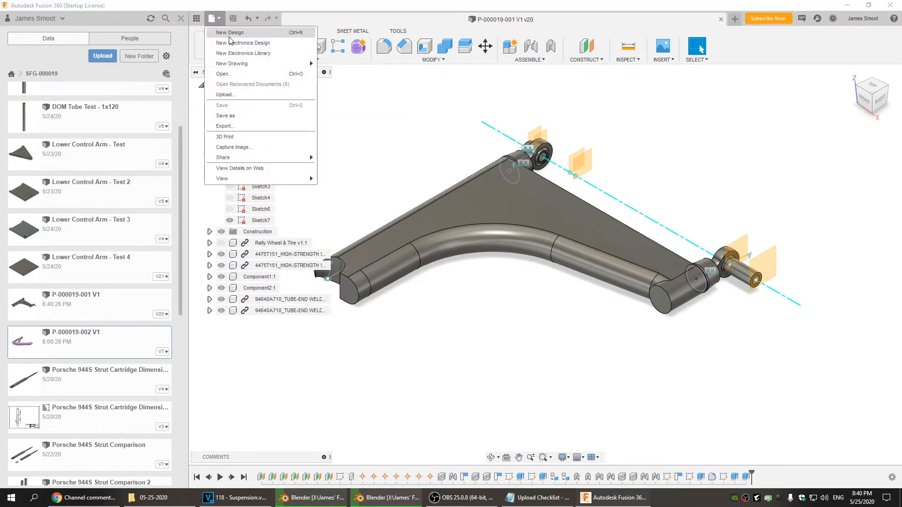
left_click(231, 115)
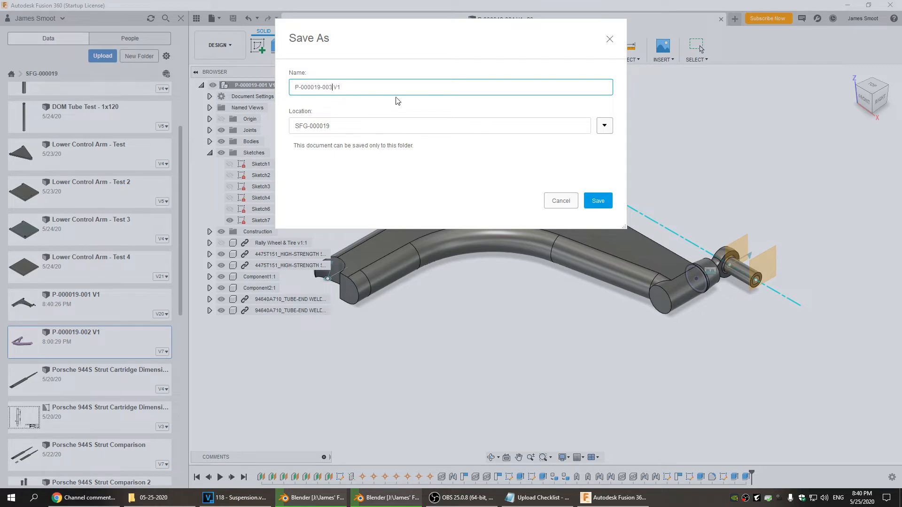
left_click(592, 201)
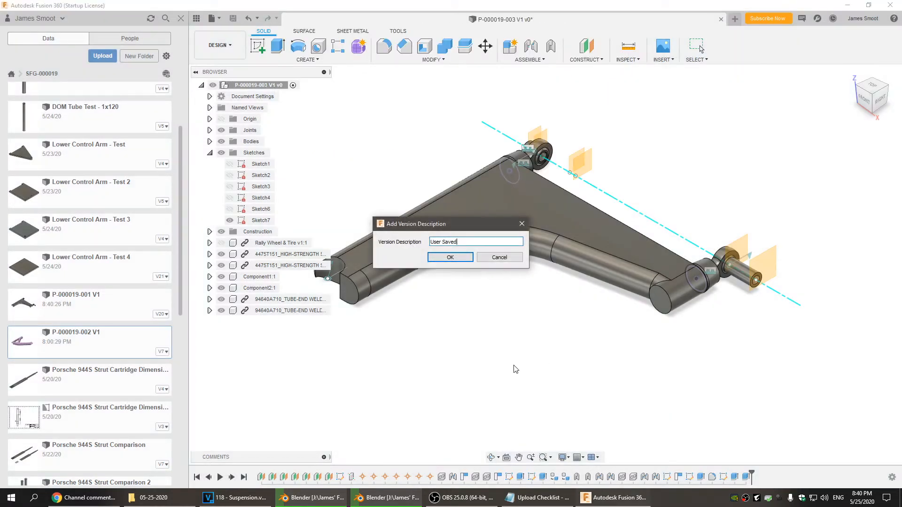
left_click(445, 256)
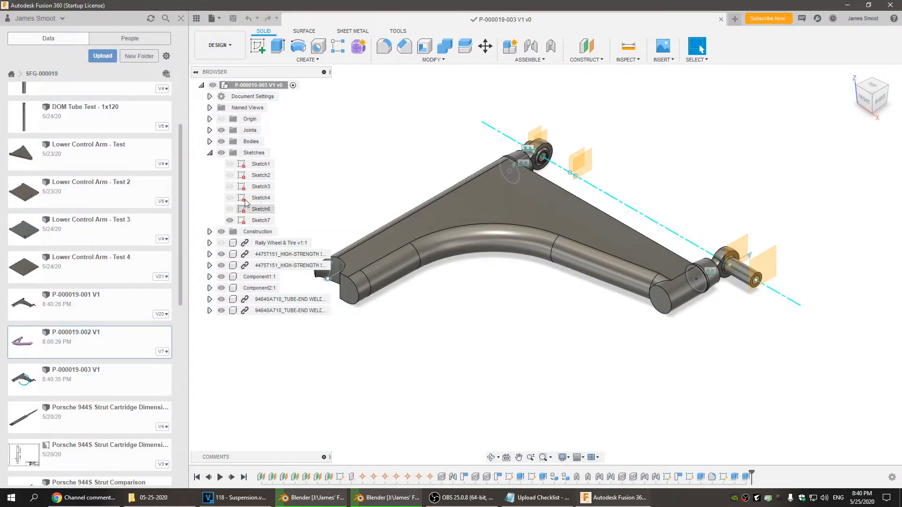
Show the Rally Wheel & Tire component, break its link and remove it from the design
left_click(210, 153)
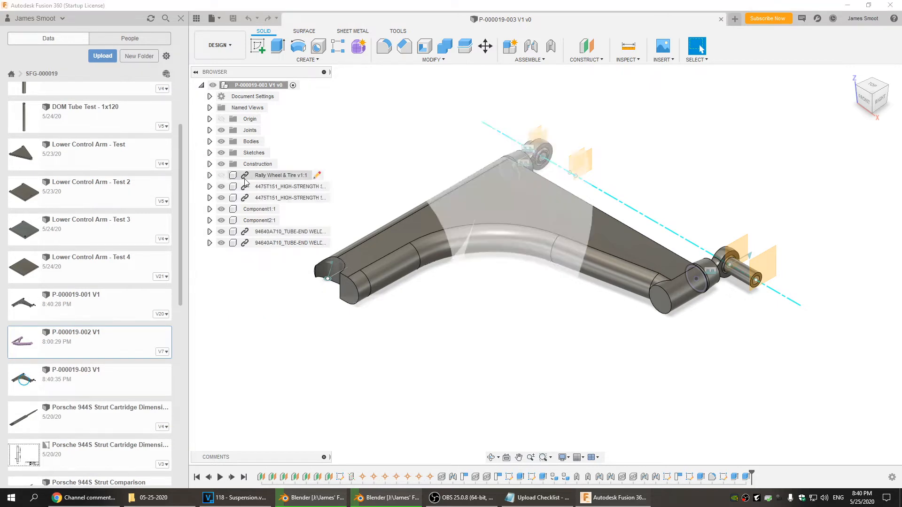
left_click(221, 175)
right_click(271, 177)
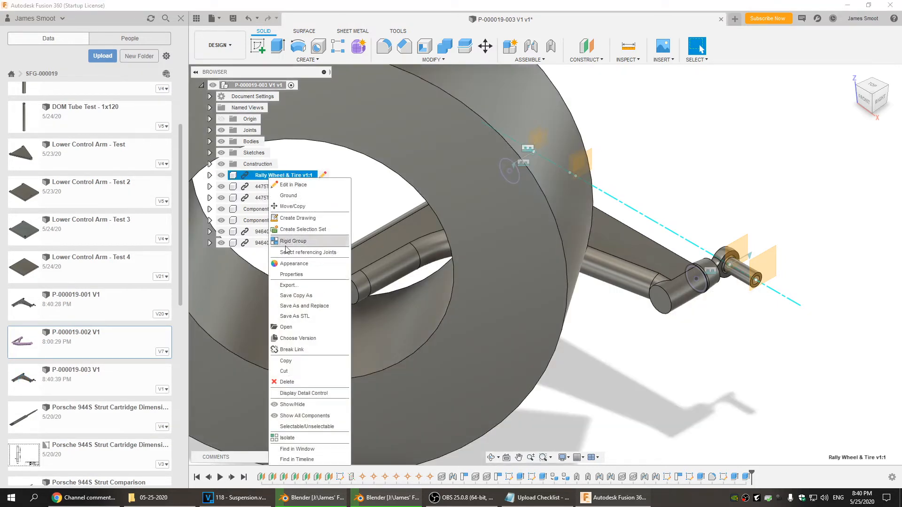
left_click(292, 349)
right_click(269, 177)
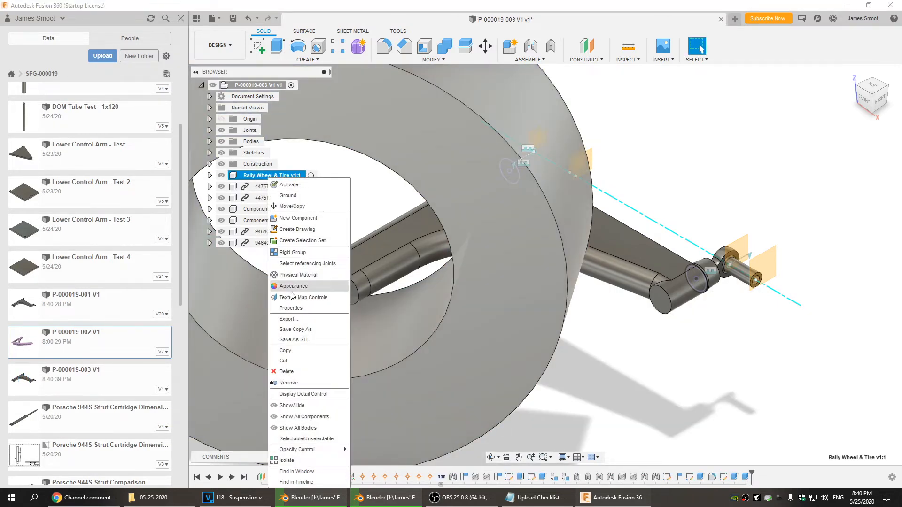
left_click(288, 383)
Break the links of both 4475T151 high-strength ball joint rod ends and remove them from the design
right_click(266, 176)
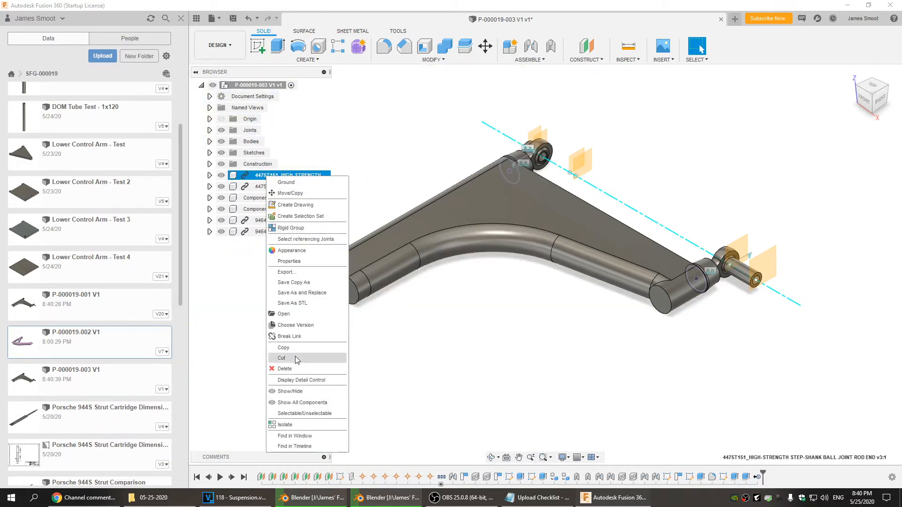
left_click(289, 336)
right_click(276, 177)
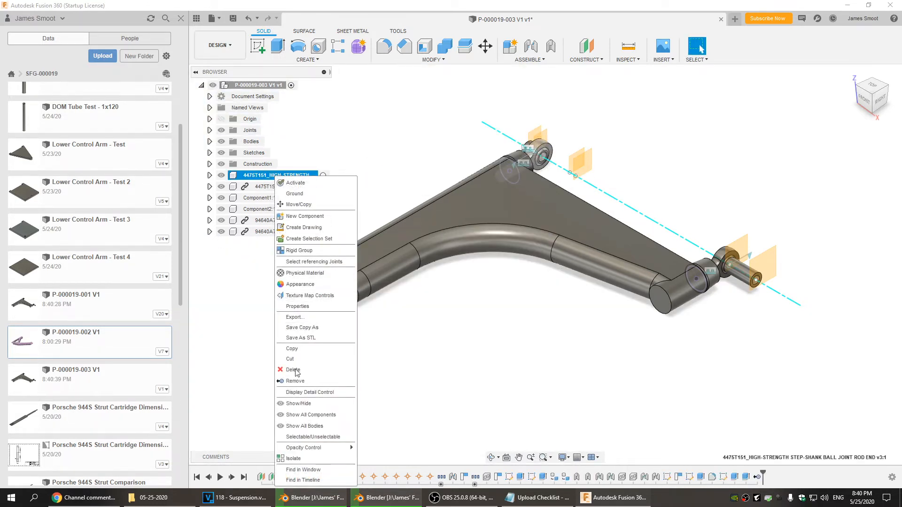
left_click(295, 381)
right_click(271, 177)
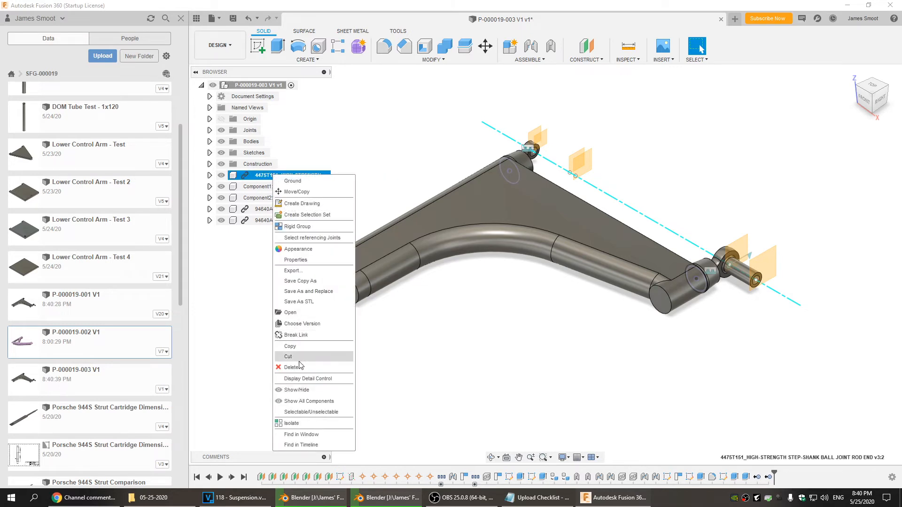
left_click(296, 335)
right_click(275, 176)
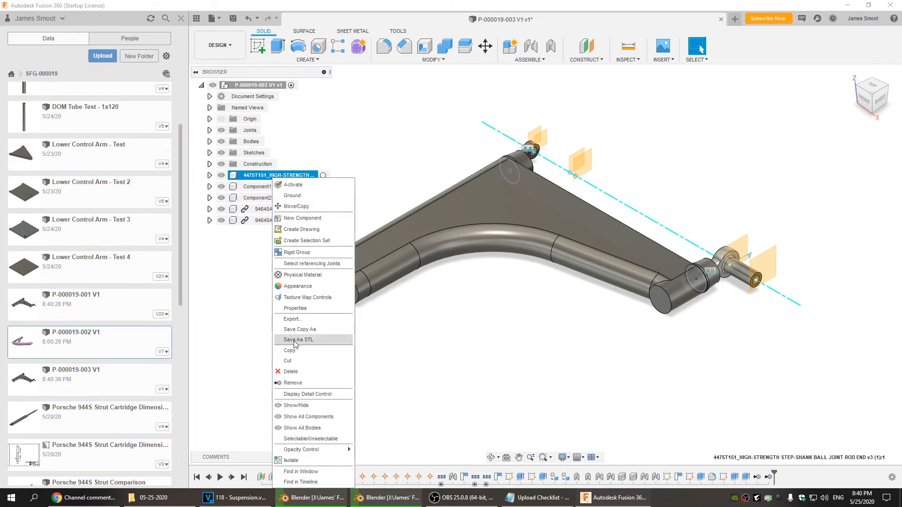
left_click(292, 382)
Remove Component1 and Component2 from the design
right_click(271, 187)
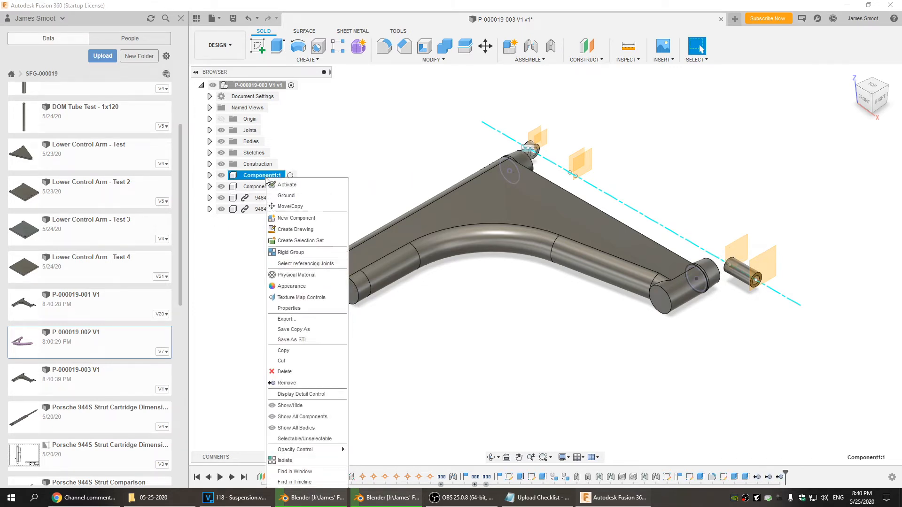
left_click(291, 383)
right_click(269, 177)
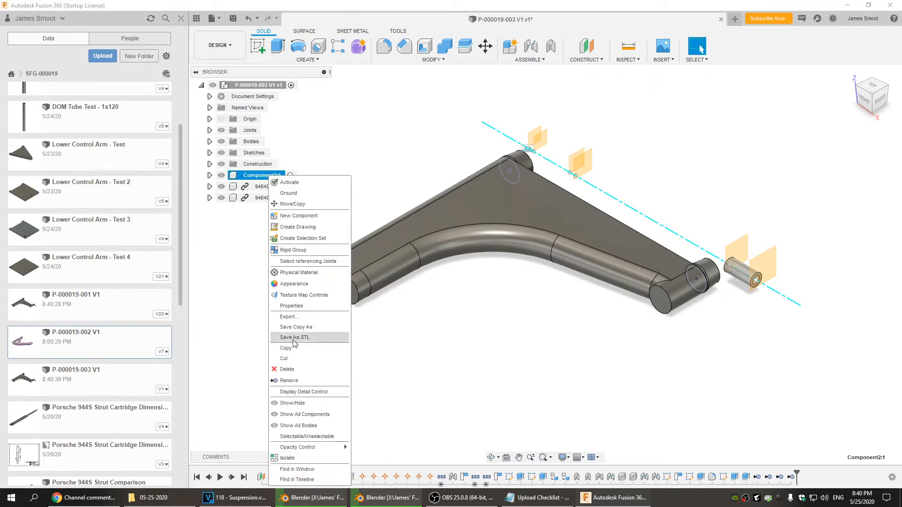
left_click(292, 382)
Break the links of both 94640A710 tube-end weld nuts and remove them from the design
right_click(264, 164)
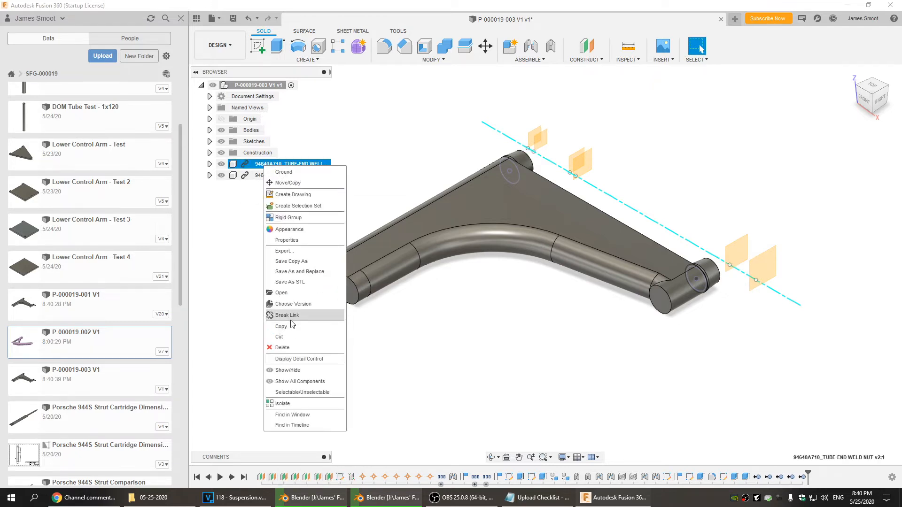
left_click(287, 315)
right_click(271, 168)
left_click(301, 351)
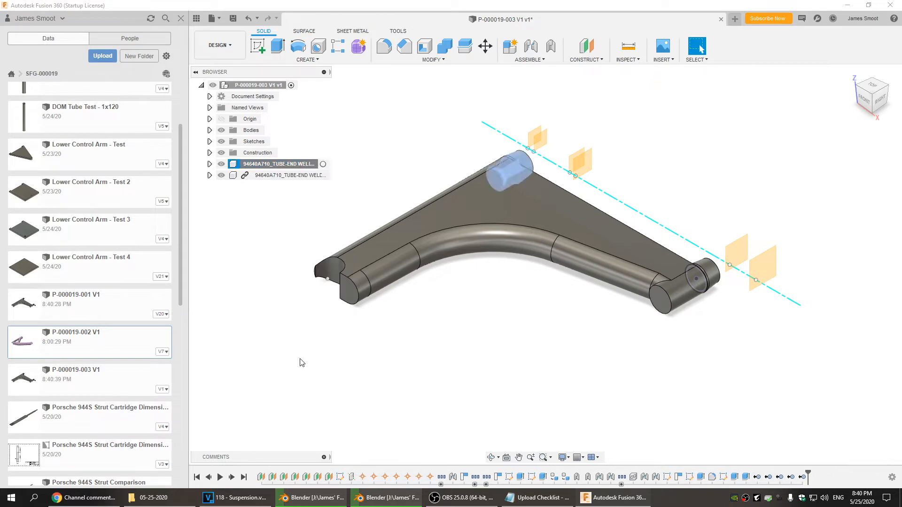
right_click(272, 167)
left_click(301, 318)
right_click(275, 163)
left_click(301, 355)
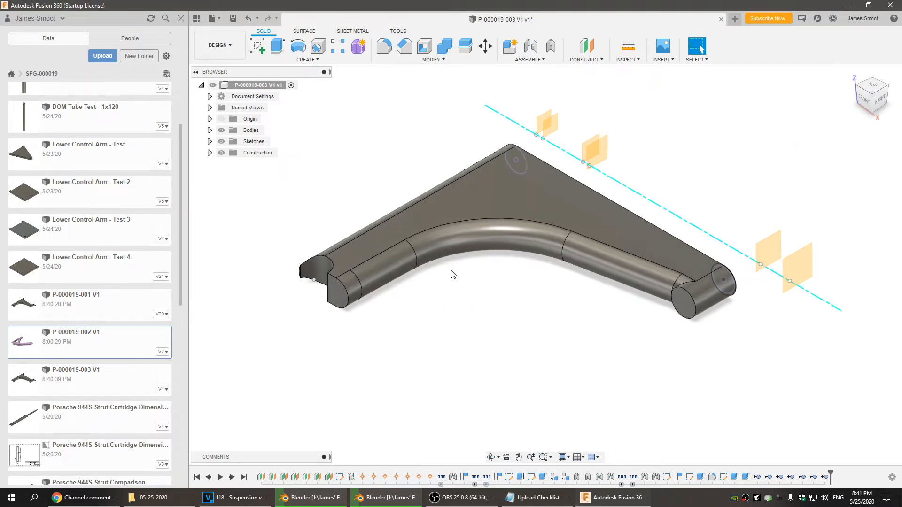
Hide Plane1 to Plane6, Axis1 and Point1 to Point7 in the construction geometry
left_click(209, 152)
left_click(229, 164)
left_click(230, 175)
left_click(230, 186)
left_click(229, 198)
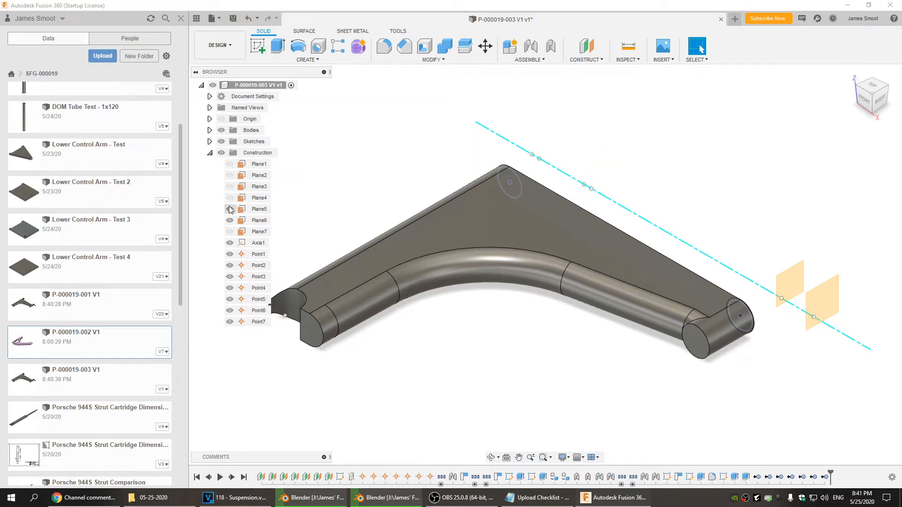
left_click(229, 209)
left_click(230, 220)
left_click(230, 242)
left_click(230, 254)
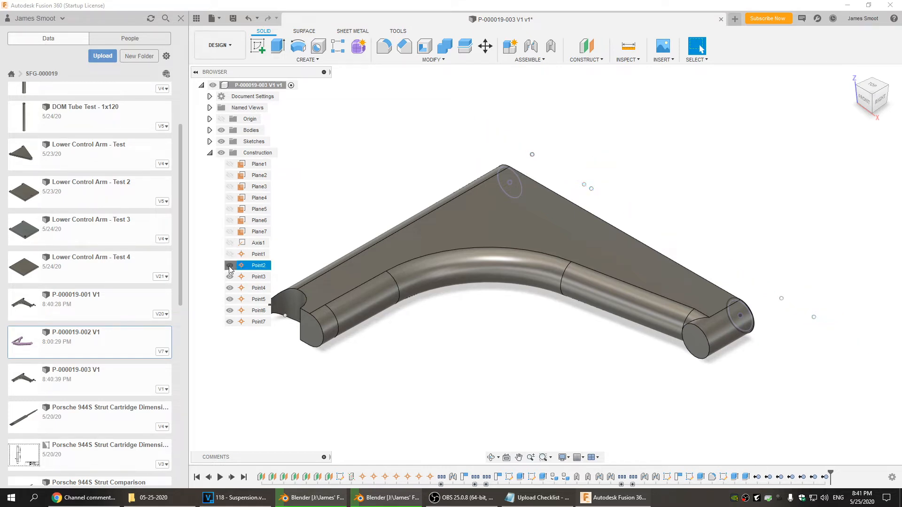
left_click(230, 321)
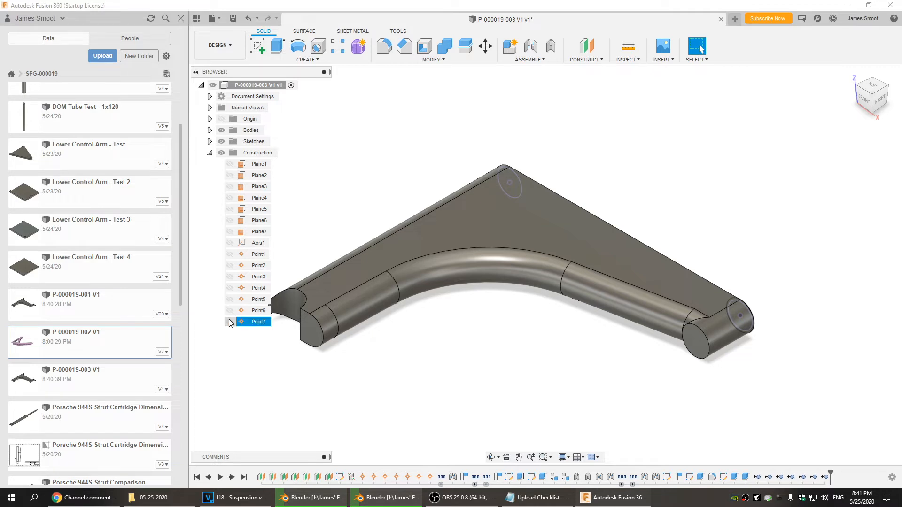
left_click(209, 153)
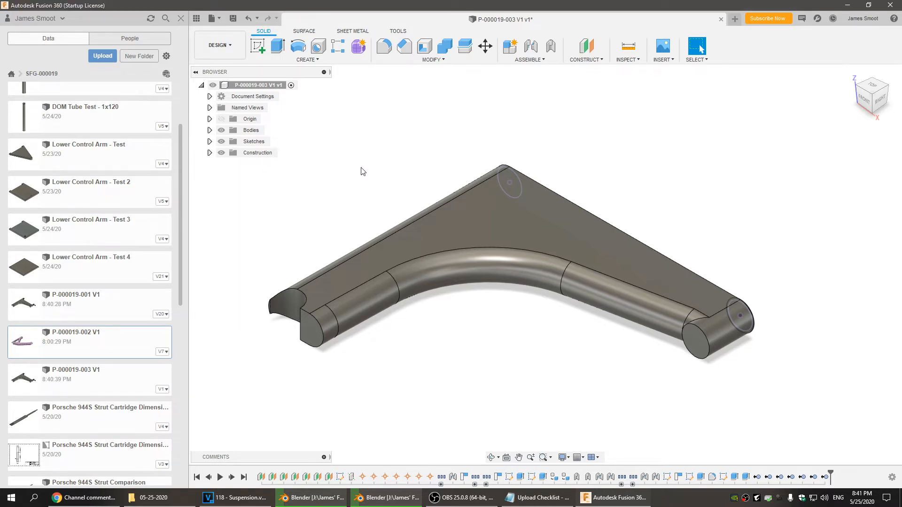
Hide Sketch7, return to the home view and save a new version with the description "User Saved"
left_click(210, 141)
left_click(230, 197)
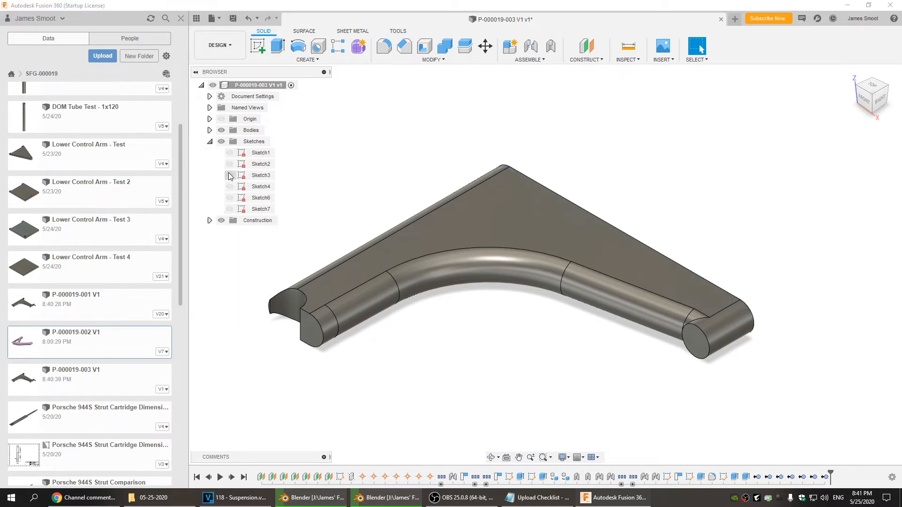
left_click(210, 141)
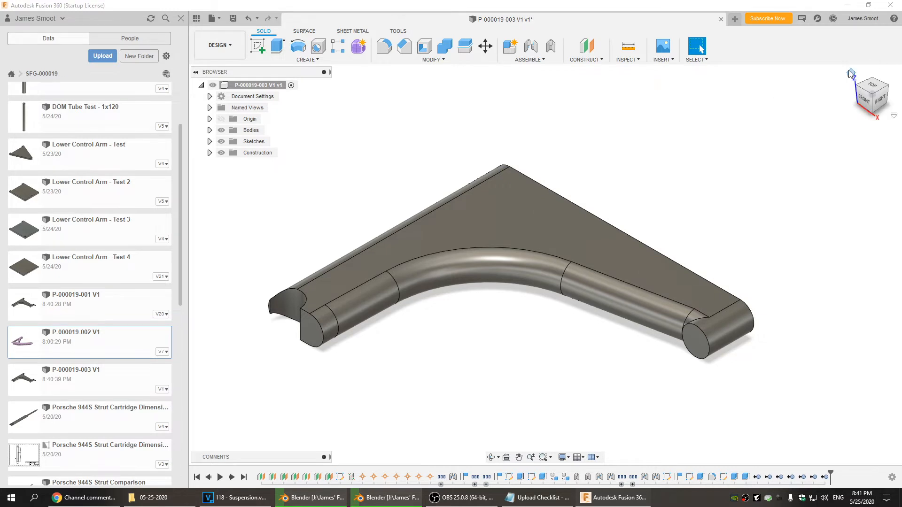
left_click(850, 73)
left_click(235, 18)
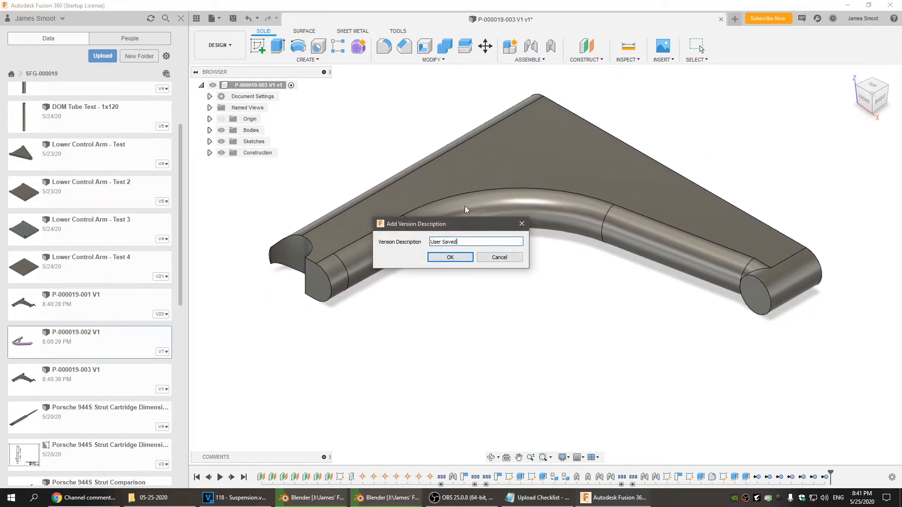
left_click(450, 257)
Close the P-000019-003 V1 design and bring up P-000019-001 V1
double_click(109, 310)
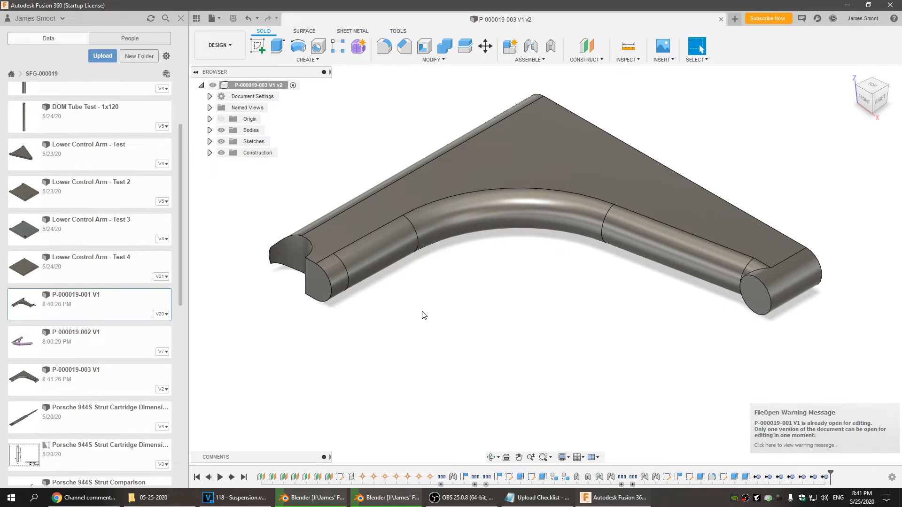
double_click(91, 302)
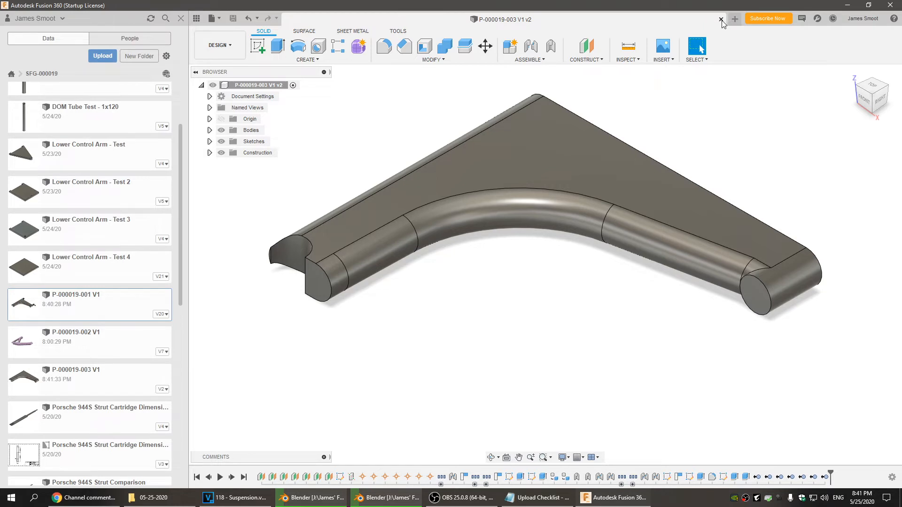
left_click(721, 20)
double_click(70, 308)
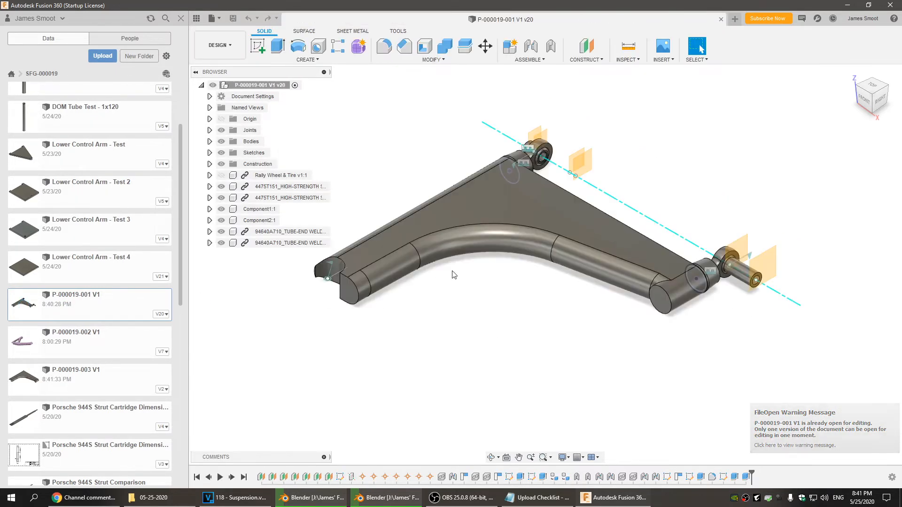
Hide Sketch7 with the weld-nut circles in the control arm assembly
left_click(209, 153)
left_click(230, 221)
left_click(210, 154)
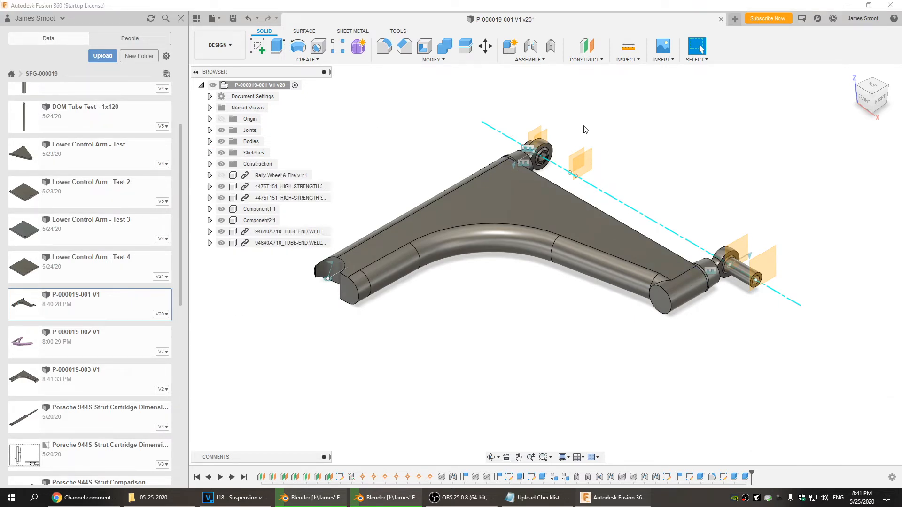
Show the Rally Wheel & Tire component and measure the clearance between the arm's curved tube face and the wheel's inner edge
left_click(221, 176)
middle_click_drag(629, 394, 640, 318, "shift")
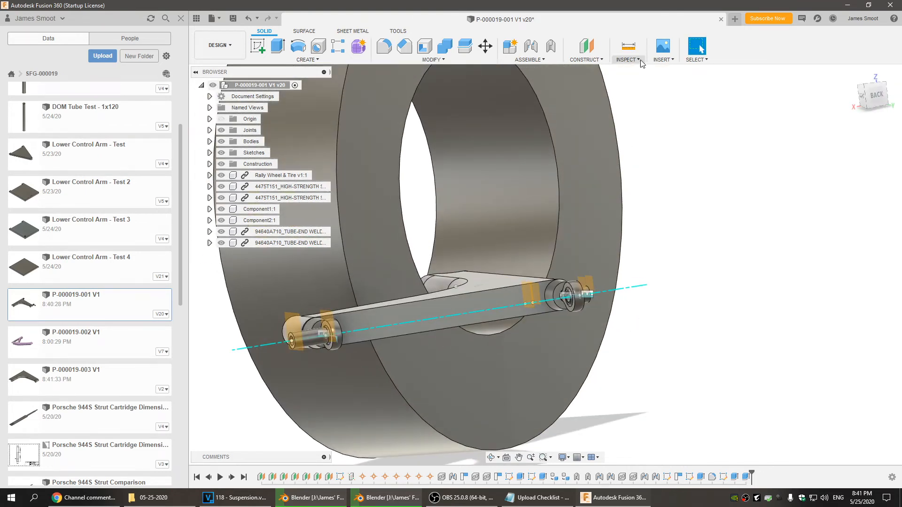
left_click(627, 52)
middle_click_drag(517, 244, 432, 210, "shift")
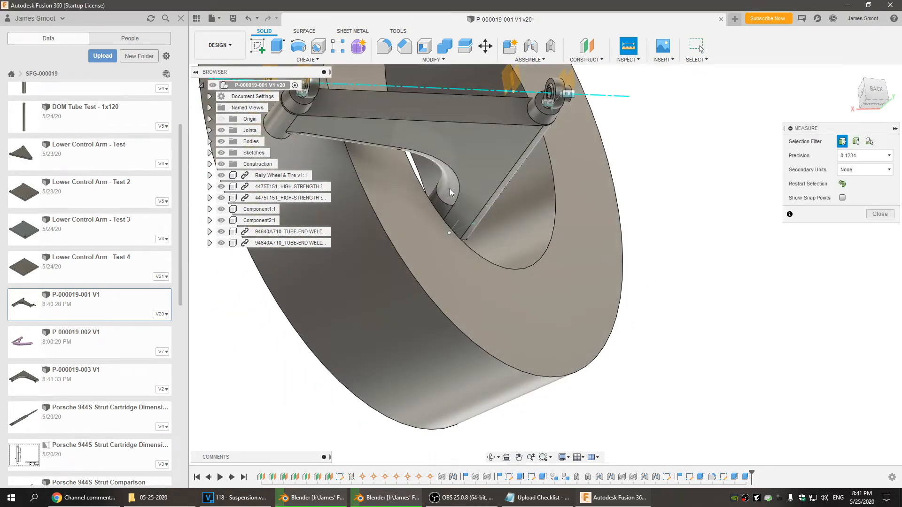
left_click(431, 210)
left_click(440, 215)
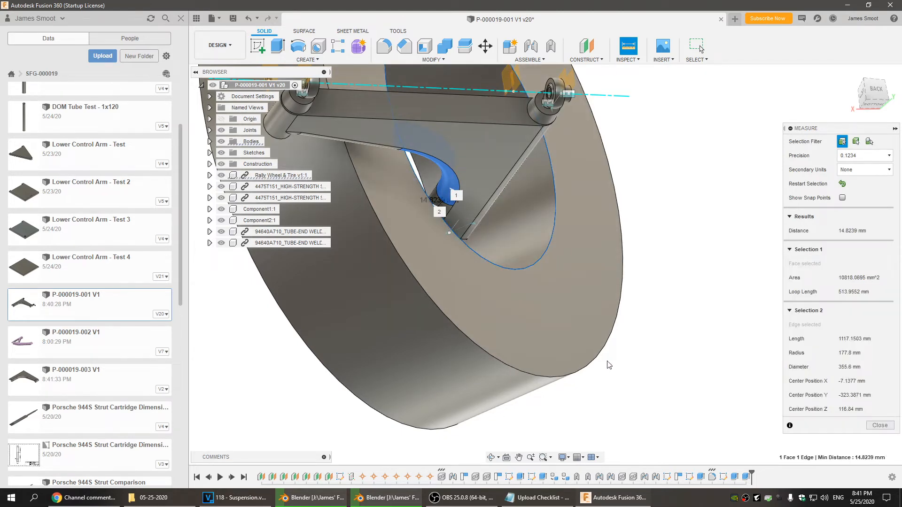
middle_click_drag(604, 364, 631, 397, "shift")
left_click(632, 398)
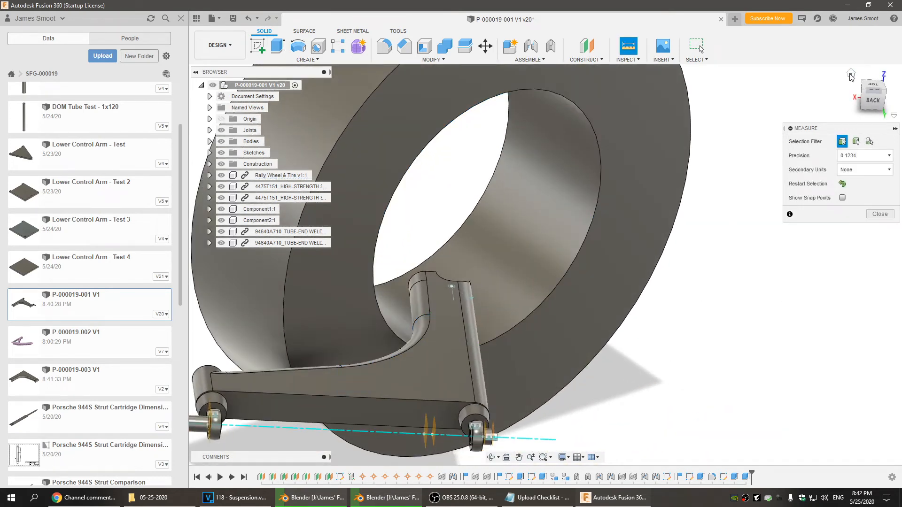
Hide the Rally Wheel & Tire component, restore the home view and save a new version of the assembly
left_click(851, 73)
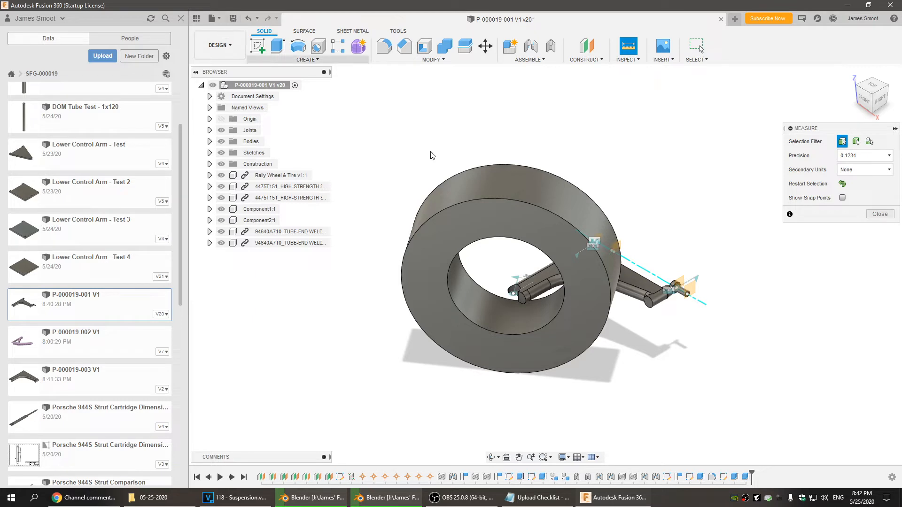
scroll(673, 226, "up", 3)
middle_click_drag(649, 229, 707, 201)
scroll(691, 202, "up", 1)
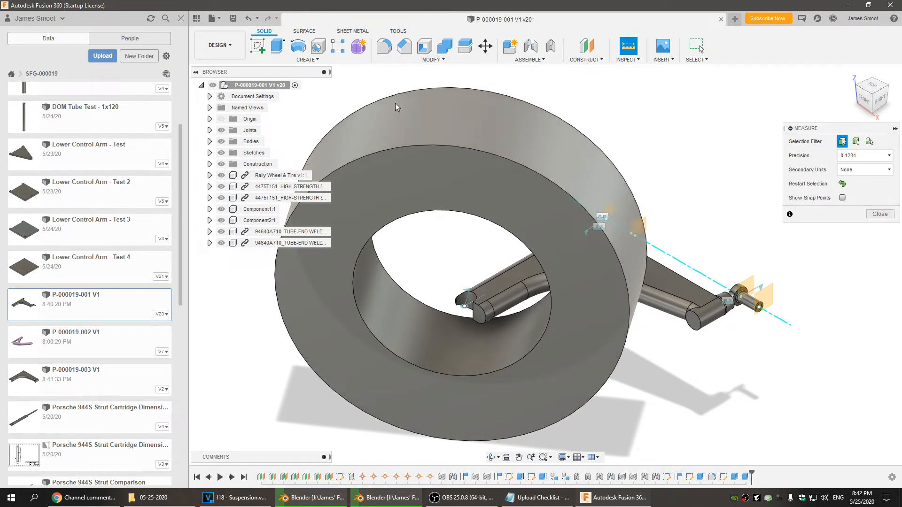
left_click(221, 175)
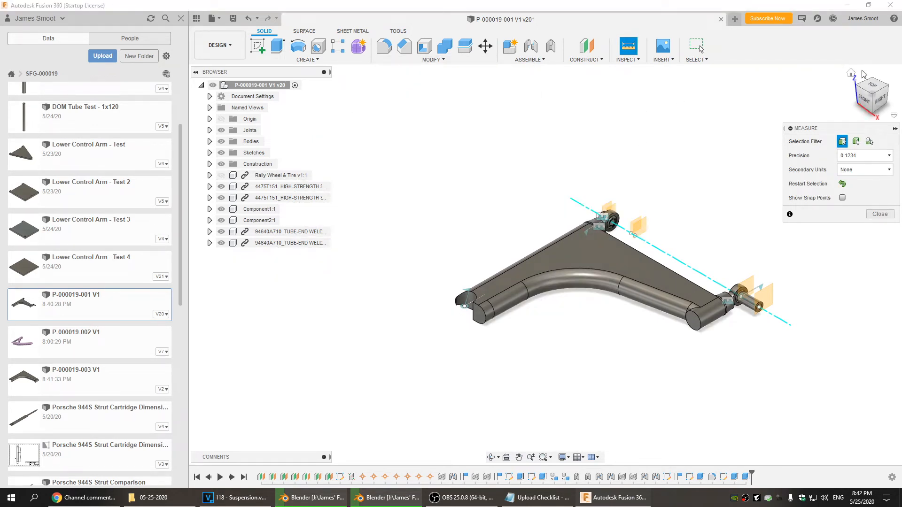
left_click(851, 74)
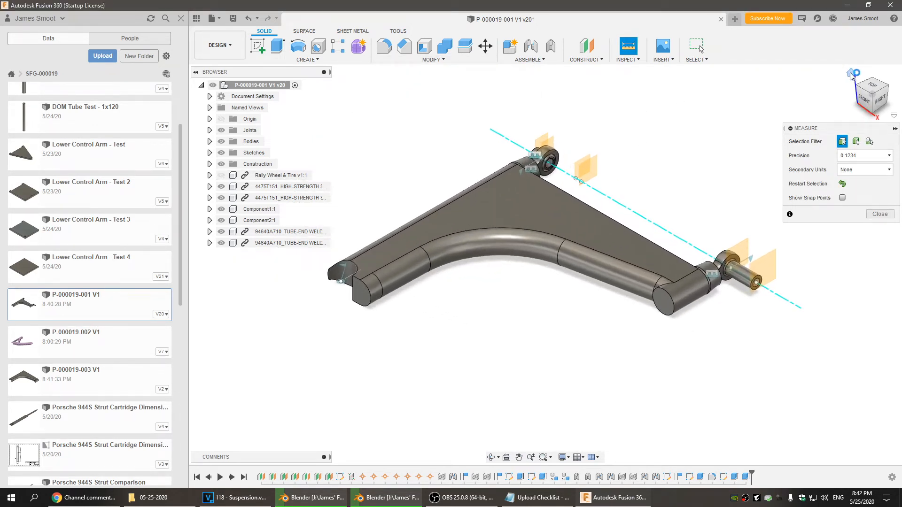
left_click(232, 18)
left_click(451, 257)
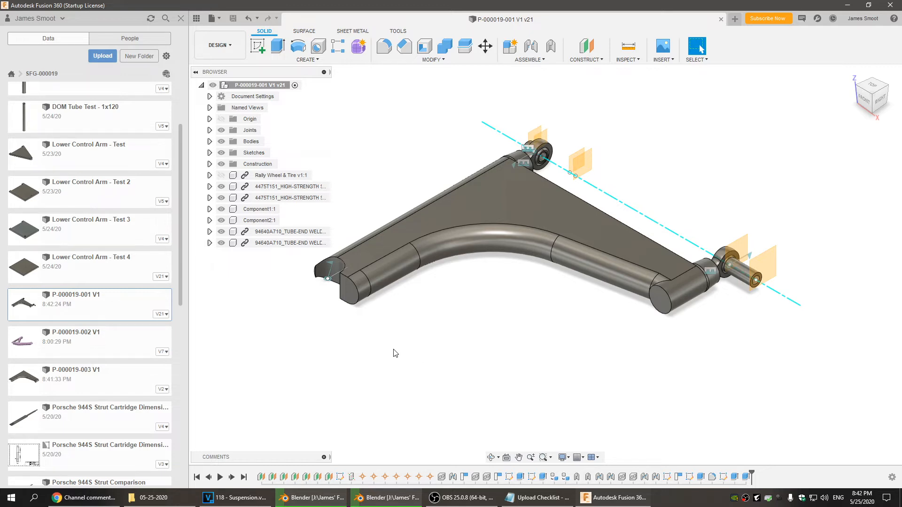
Close the assembly, open P-000019-003 V1 and switch to the Simulation workspace
left_click(719, 19)
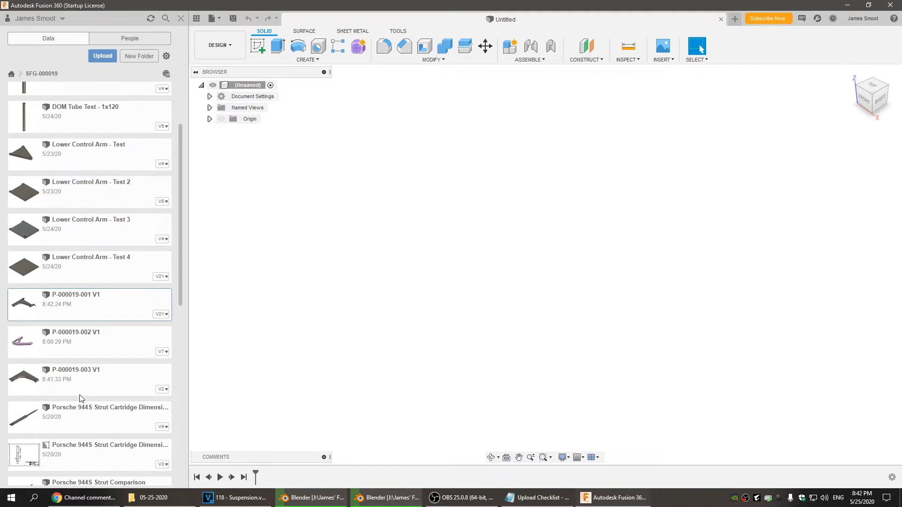
double_click(92, 381)
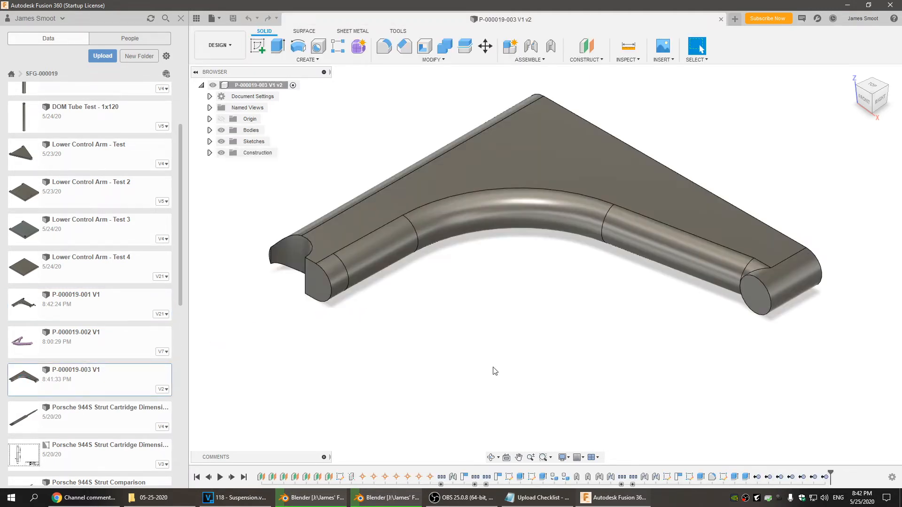
left_click(219, 45)
left_click(216, 119)
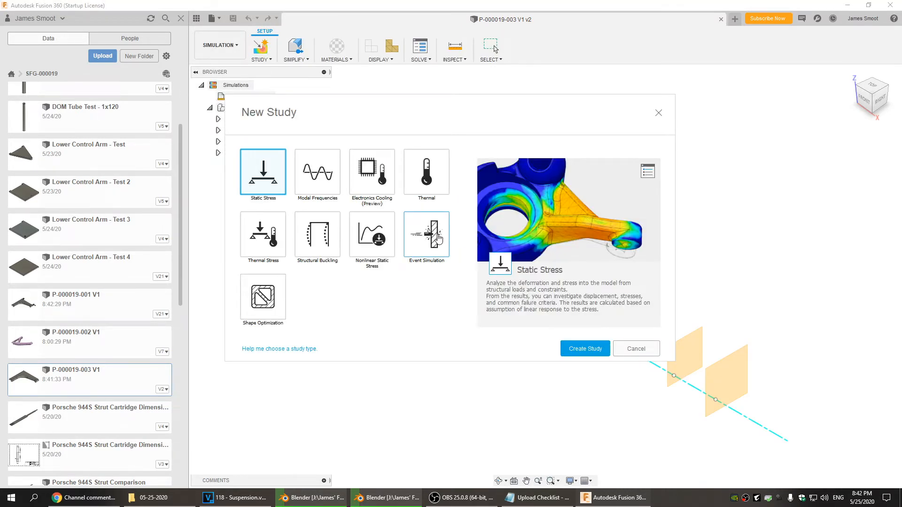
Create a Shape Optimization study for the control arm
left_click(282, 297)
left_click(582, 349)
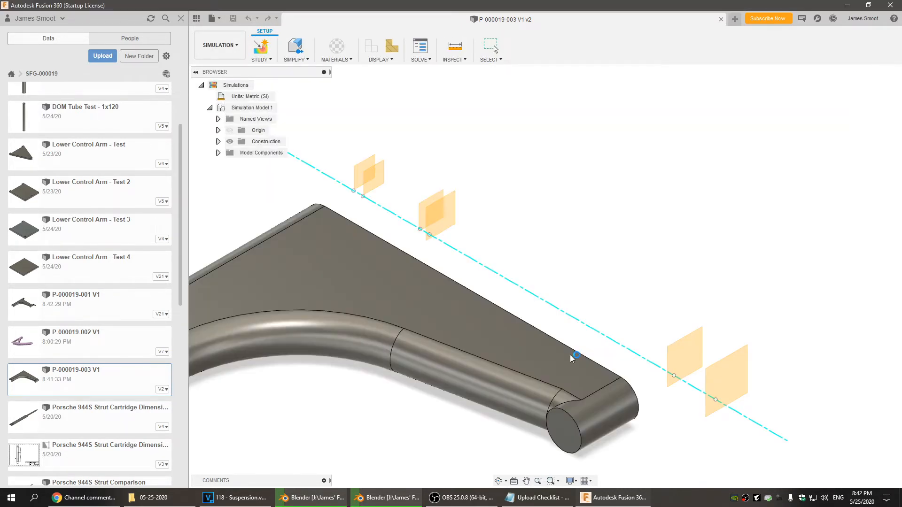
middle_click_drag(484, 339, 489, 361)
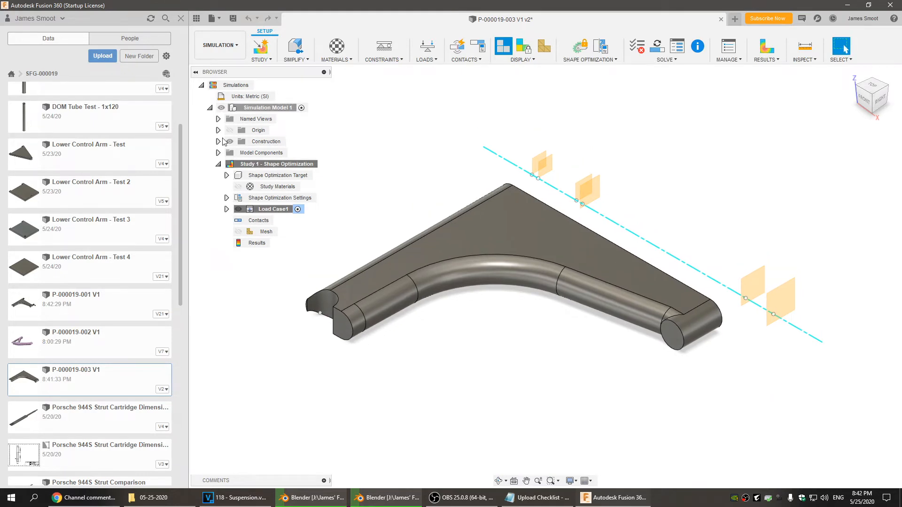
Hide the construction planes, axis and points of the simulation model
left_click(218, 141)
left_click(238, 153)
left_click(238, 164)
left_click(238, 175)
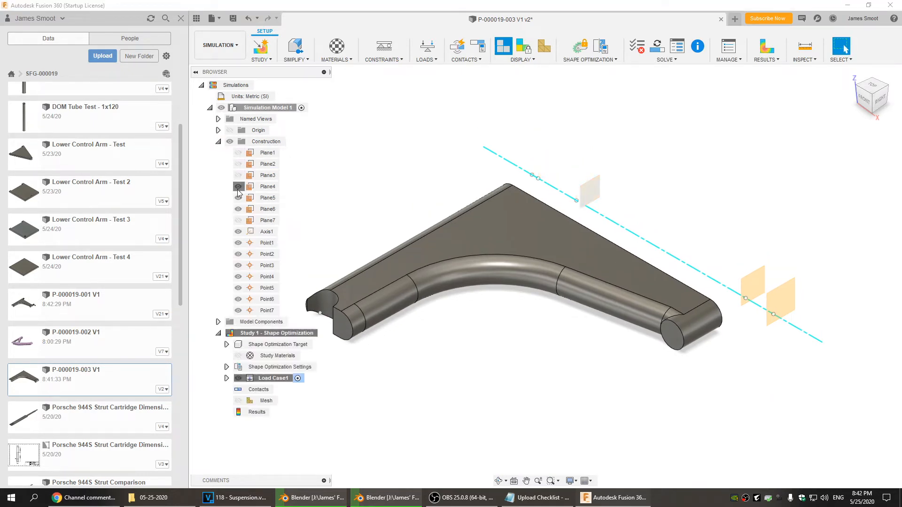
left_click(238, 187)
left_click(238, 198)
left_click(238, 209)
left_click(238, 231)
left_click(238, 243)
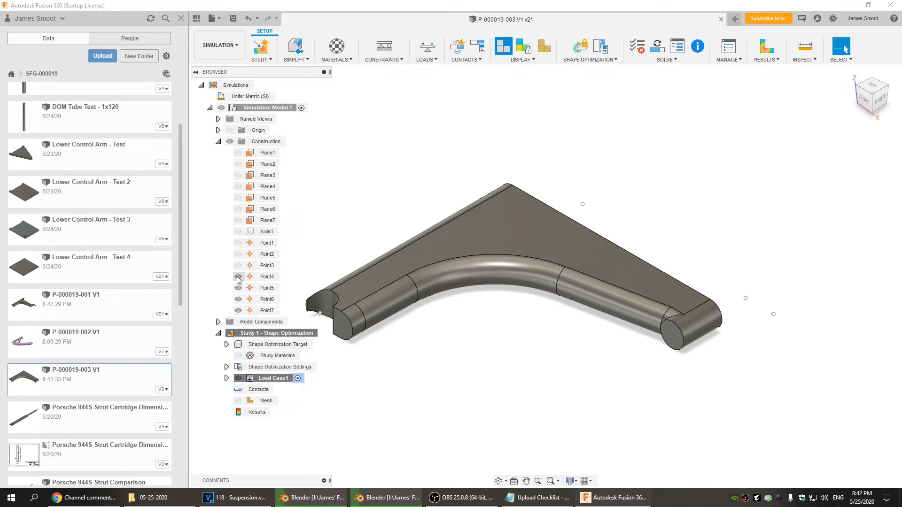
left_click(218, 142)
scroll(606, 150, "up", 5)
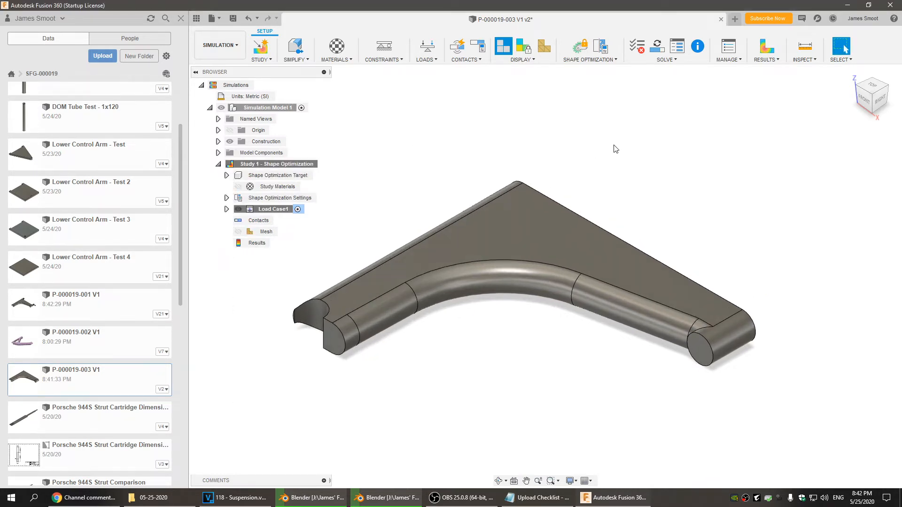
Assign Steel AISI 1020 107 HR as the study material of the control arm
left_click(336, 47)
left_click(729, 172)
left_click(779, 169)
scroll(752, 211, "down", 3)
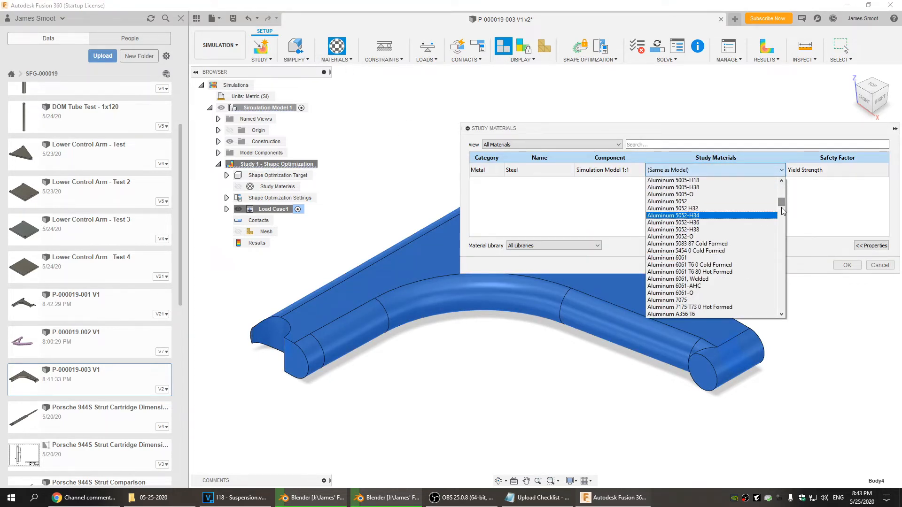
left_click_drag(781, 205, 782, 280)
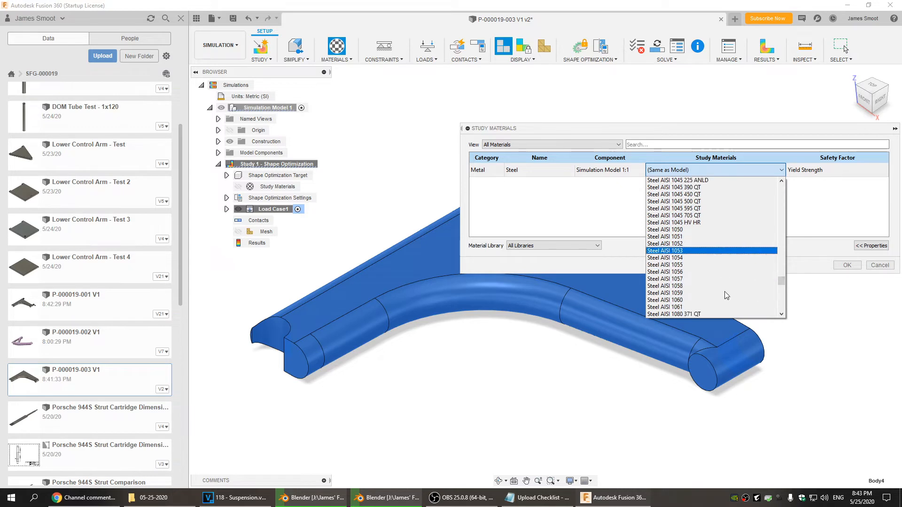
scroll(723, 282, "up", 3)
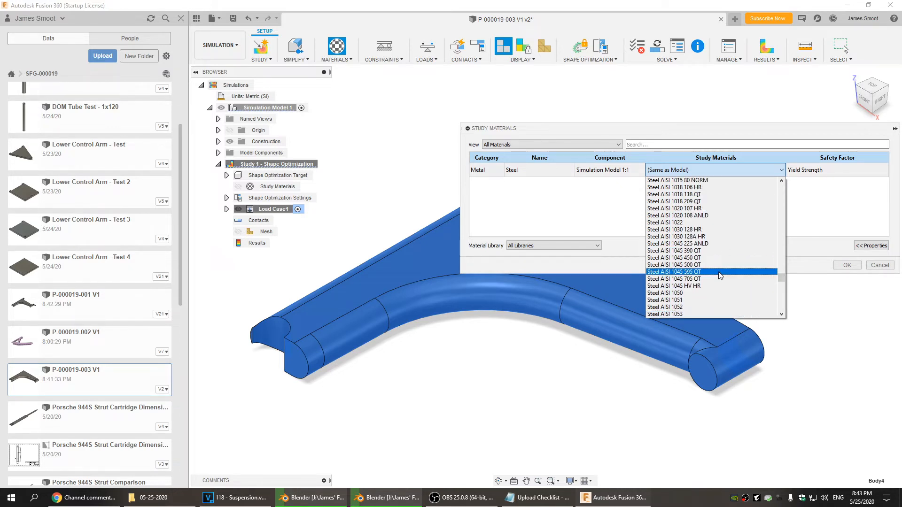
left_click(711, 209)
left_click(846, 265)
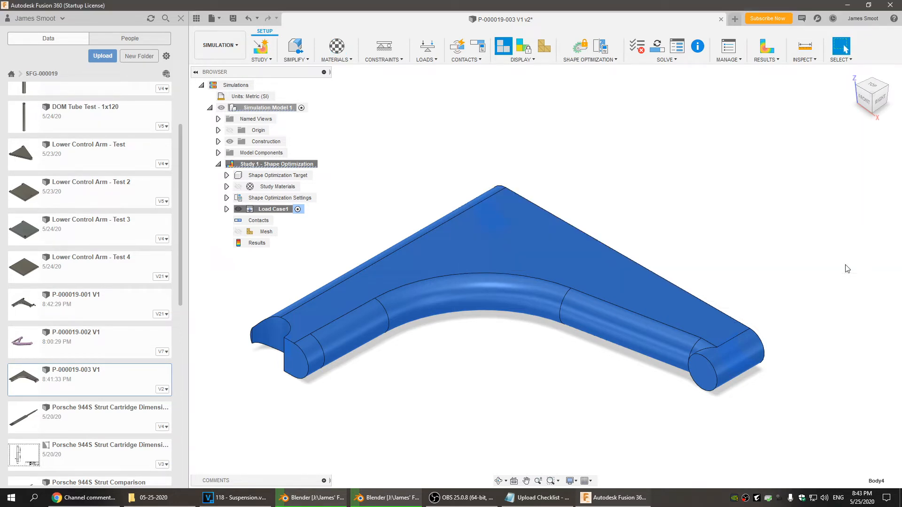
Clear the selection, restore the home view and save the design as a new version
left_click(770, 125)
left_click(850, 73)
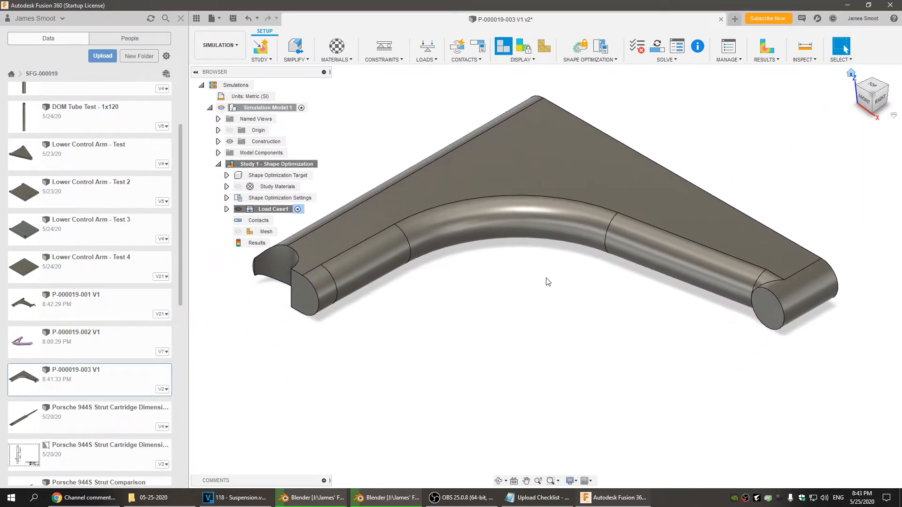
left_click(233, 18)
left_click(452, 284)
Apply a Fixed structural constraint to the inner faces of the two mounting bores at the arm's back edge
left_click(384, 45)
middle_click_drag(629, 261, 596, 91, "shift")
left_click(803, 299)
left_click(472, 462)
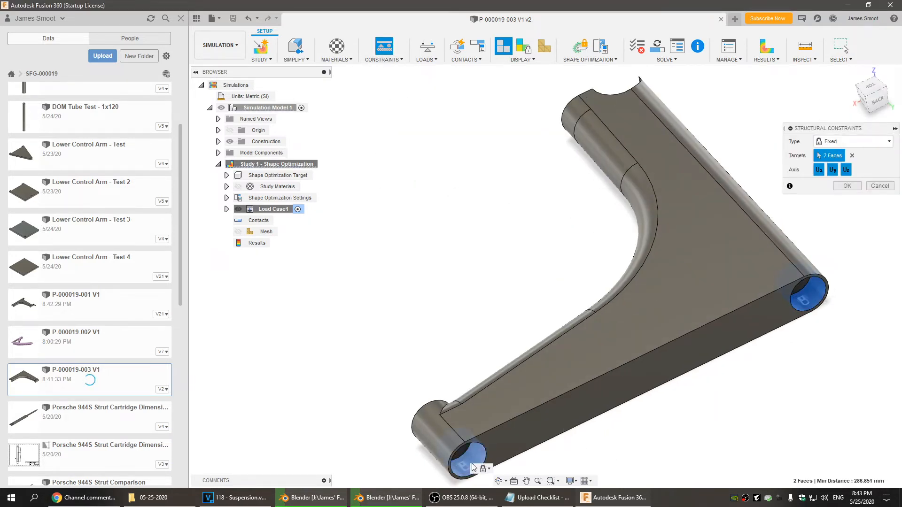
left_click(847, 186)
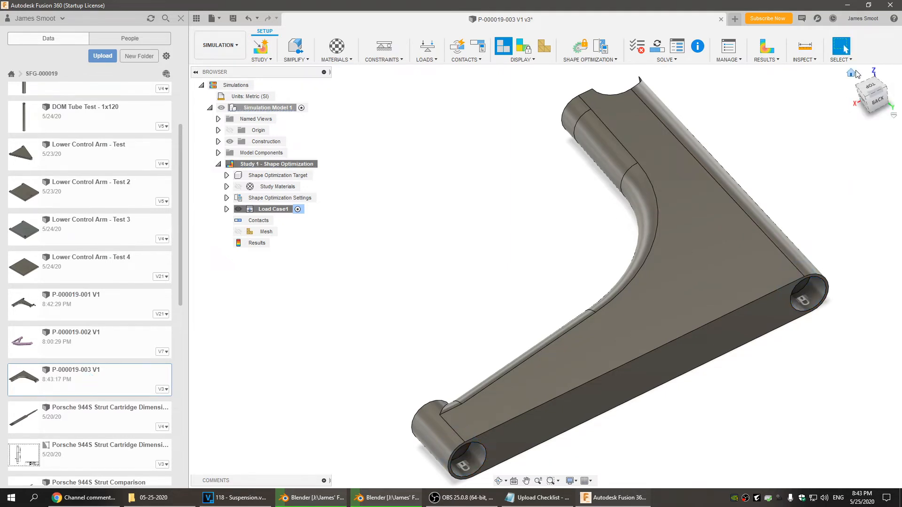
Return to the home view and save a version with the fixed constraint
left_click(851, 73)
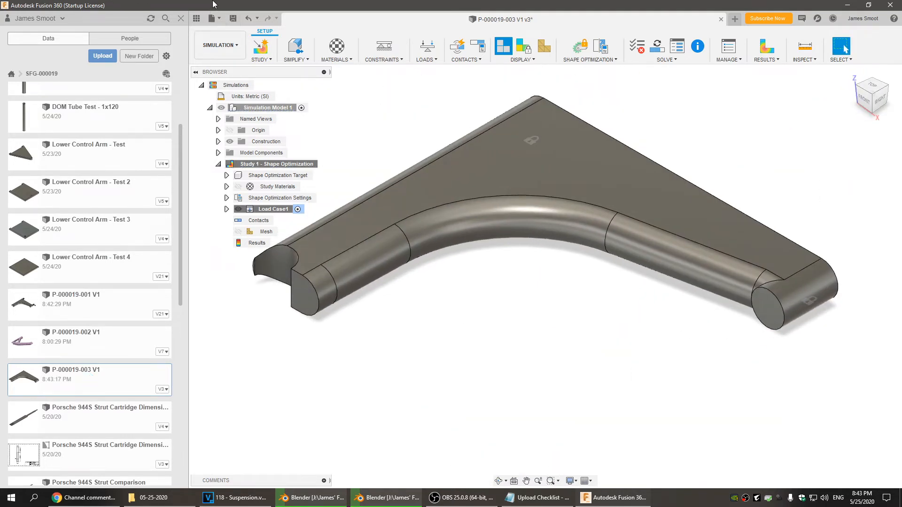
left_click(232, 18)
left_click(460, 260)
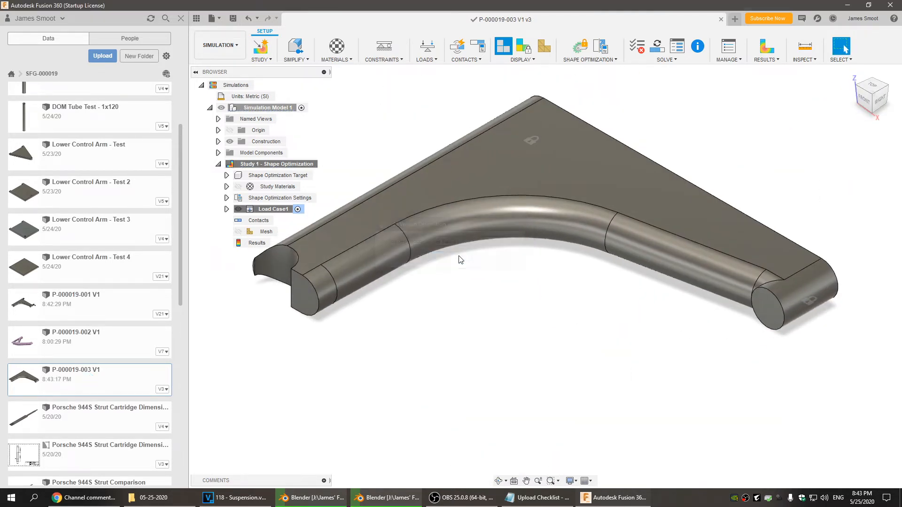
Apply a force load to the concave end face of the arm by vector components, in lbforce units, with Fx set to 1500
left_click(427, 46)
left_click(276, 263)
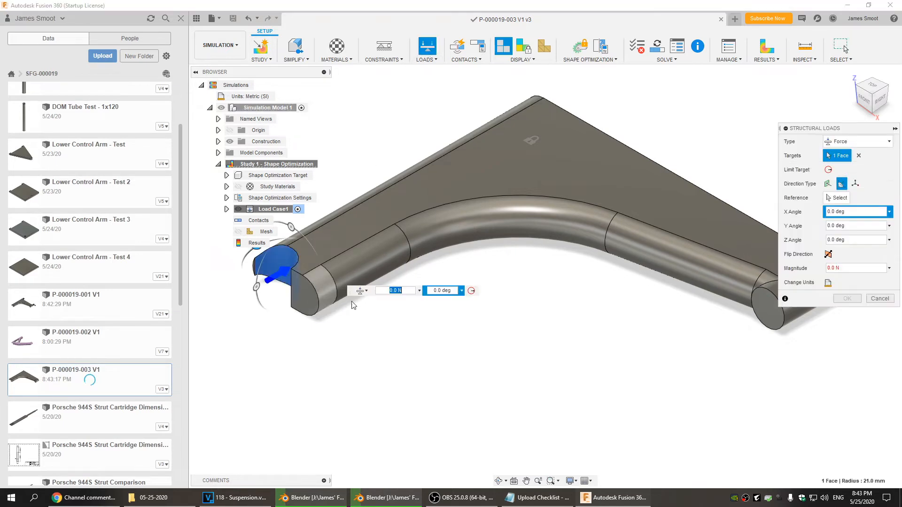
left_click(854, 184)
type("150")
left_click(827, 242)
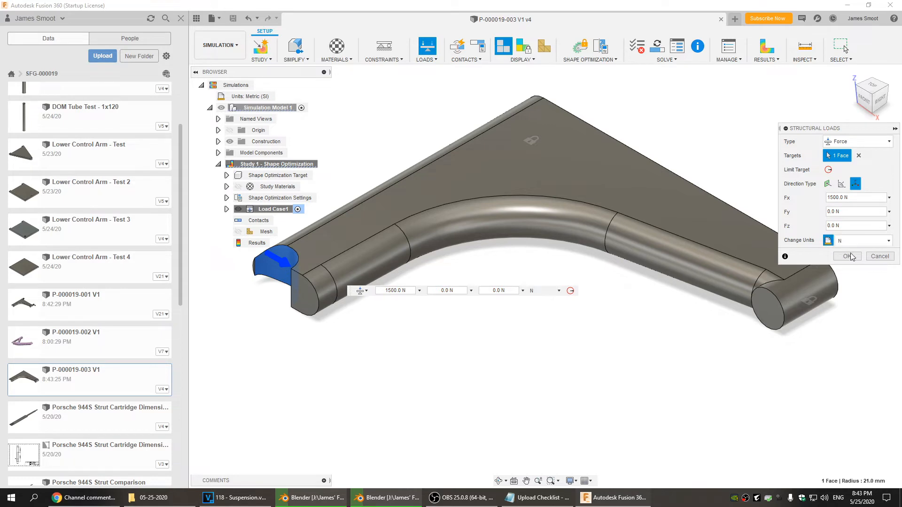
left_click(855, 241)
left_click(856, 269)
double_click(845, 197)
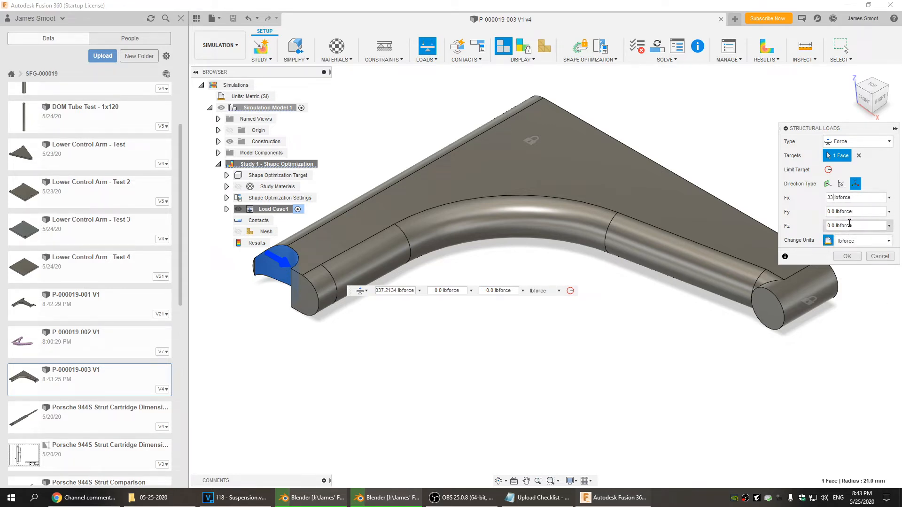
type("1500")
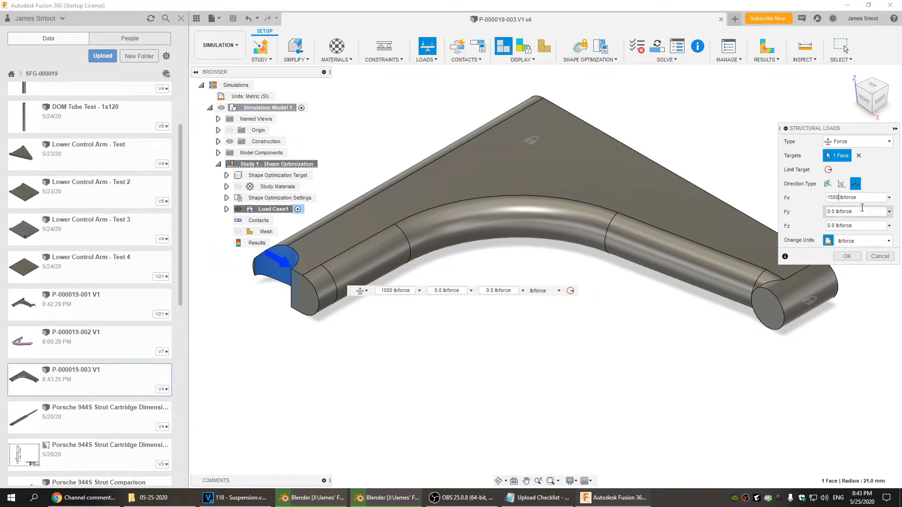
left_click(862, 229)
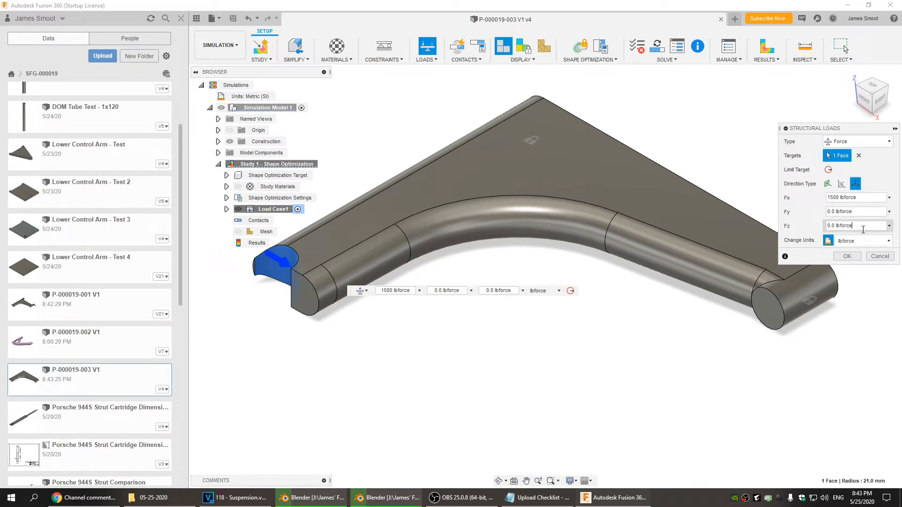
left_click(848, 256)
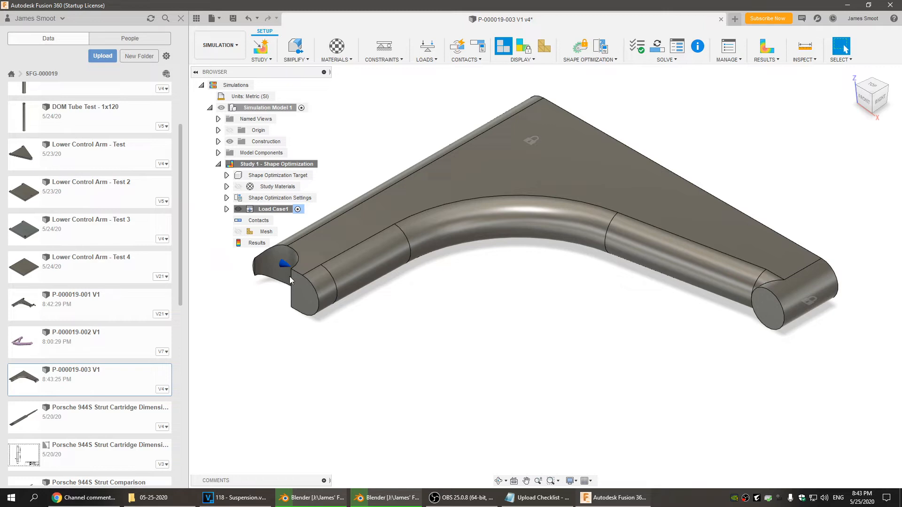
Review the structural load settings of Force1 in Load Case1
left_click(226, 209)
right_click(276, 221)
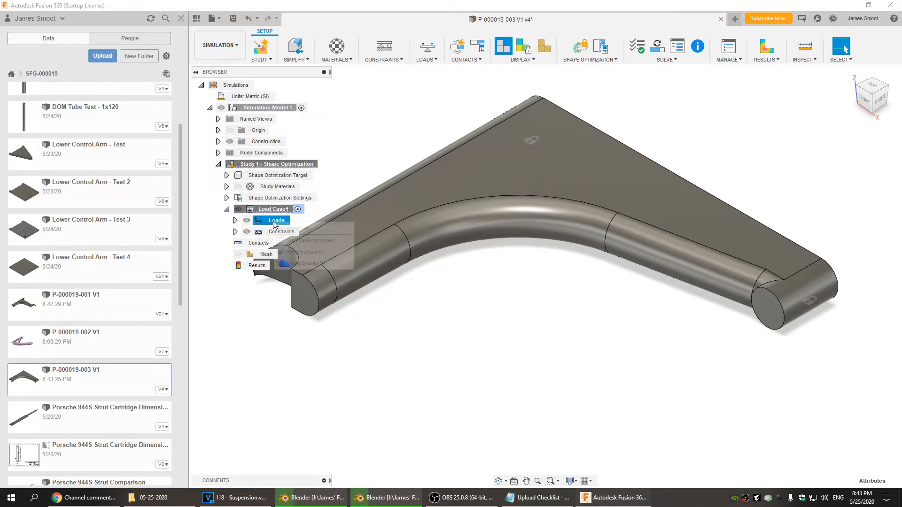
left_click(236, 220)
left_click(237, 221)
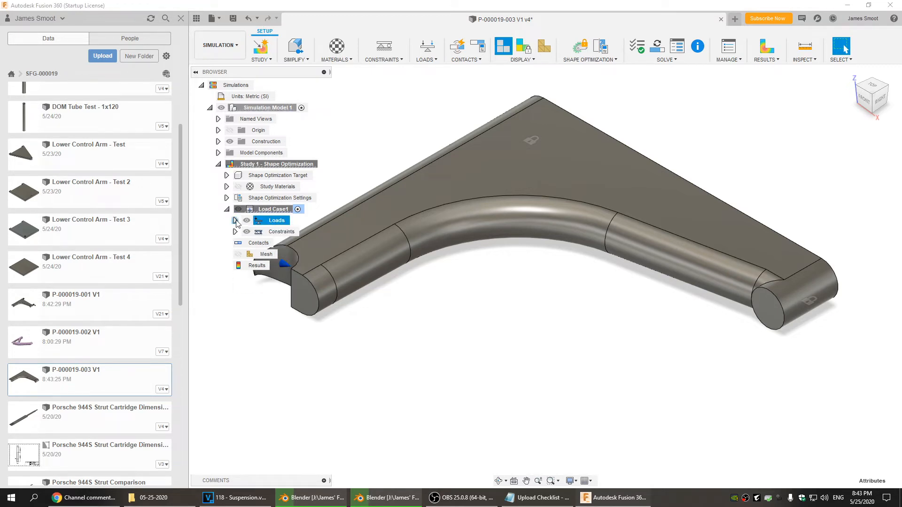
left_click(236, 220)
left_click(299, 244)
right_click(314, 248)
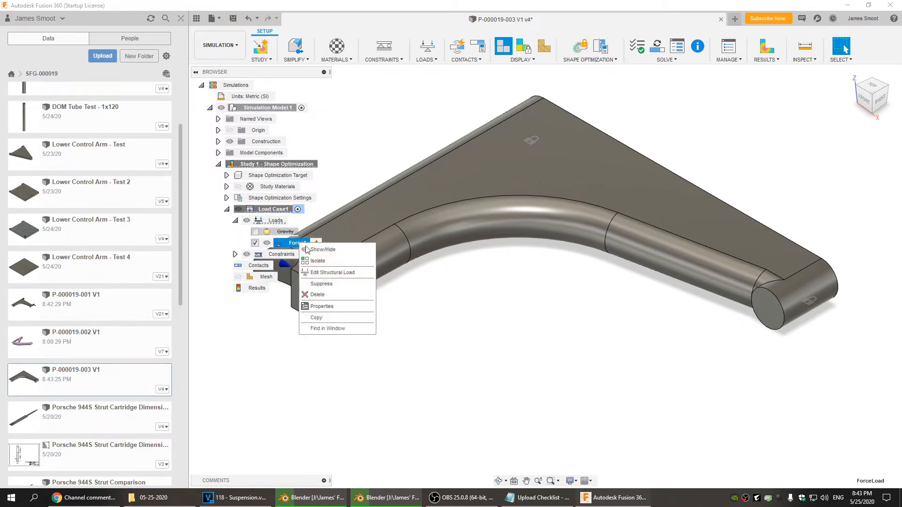
left_click(323, 272)
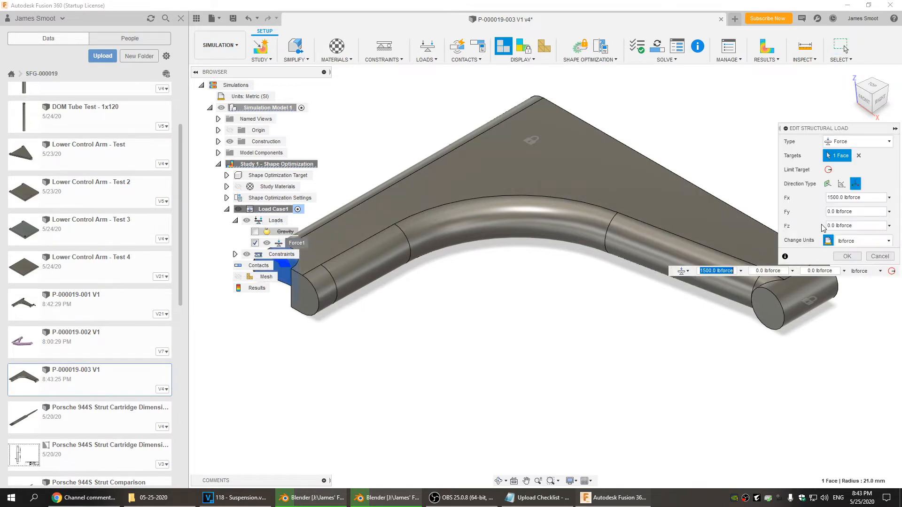
left_click(847, 256)
Save a new version of the design with the force load
mouse_move(854, 75)
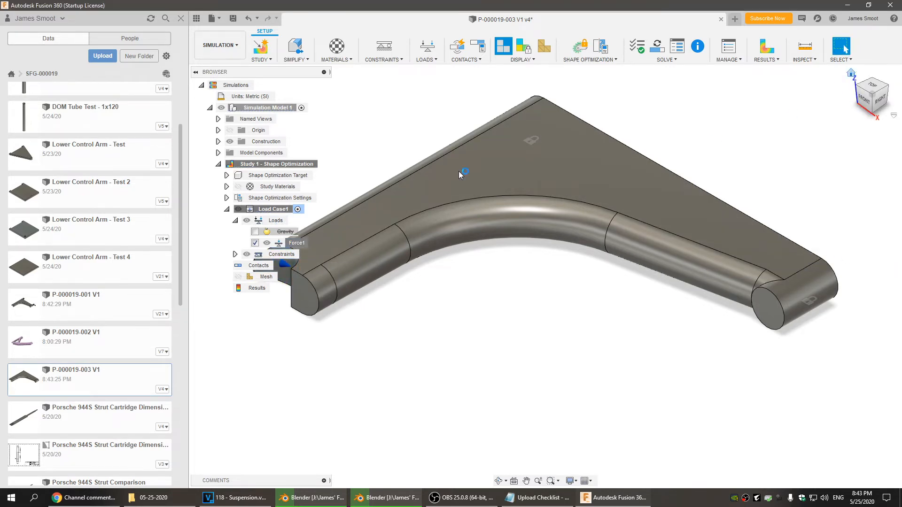
left_click(233, 21)
left_click(450, 257)
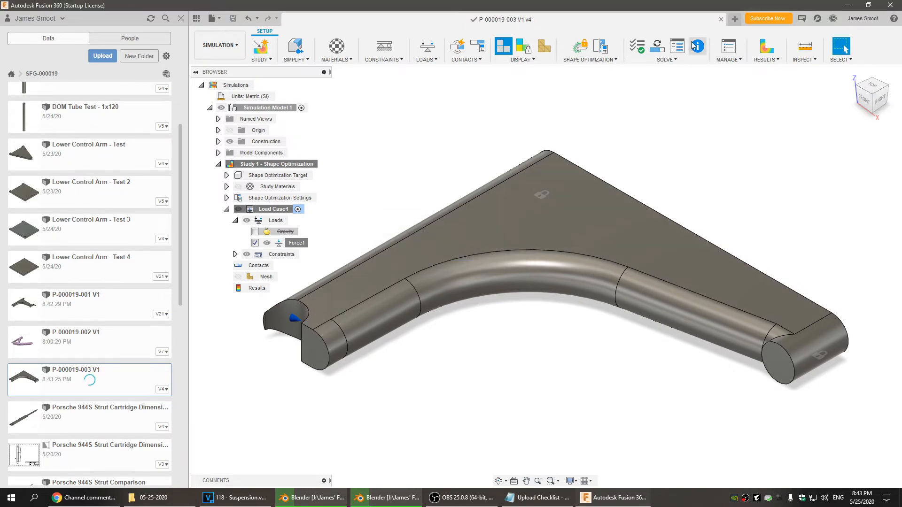
Adjust the study's model-based average element size in the mesh settings and generate the mesh
left_click(722, 47)
left_click(275, 214)
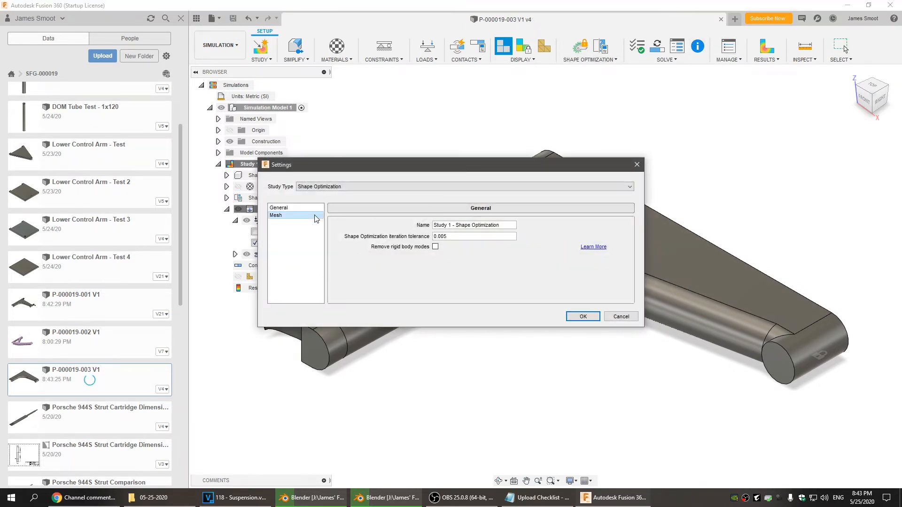
left_click_drag(506, 238, 499, 240)
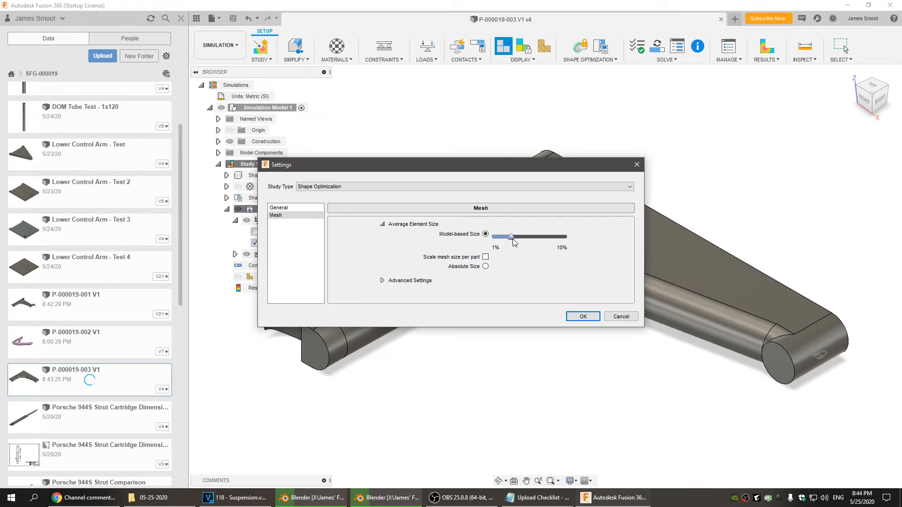
left_click(588, 316)
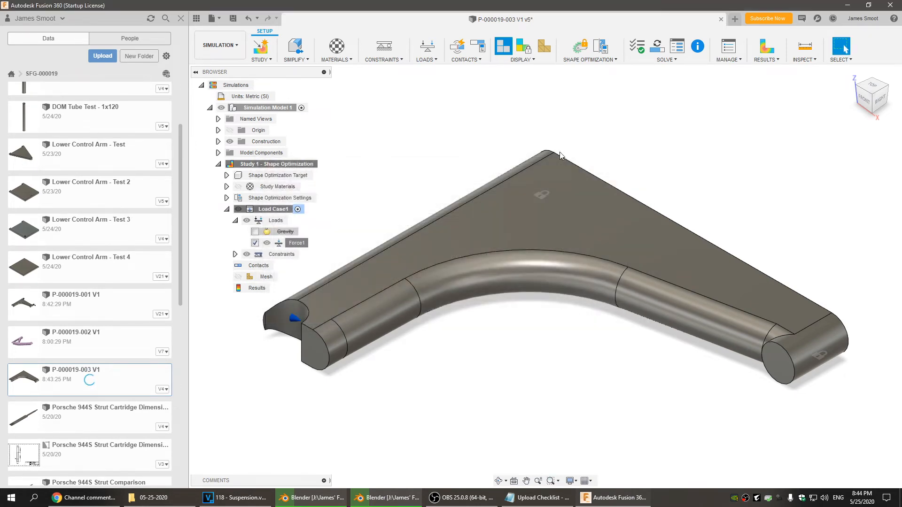
left_click(545, 46)
left_click(477, 261)
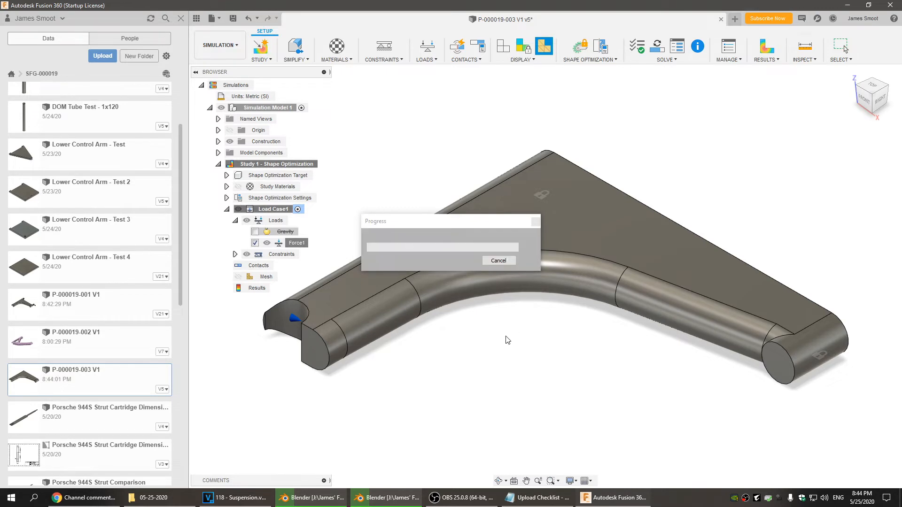
Save the meshed study as a new version and solve the Shape Optimization study on the cloud
left_click(232, 18)
left_click(458, 259)
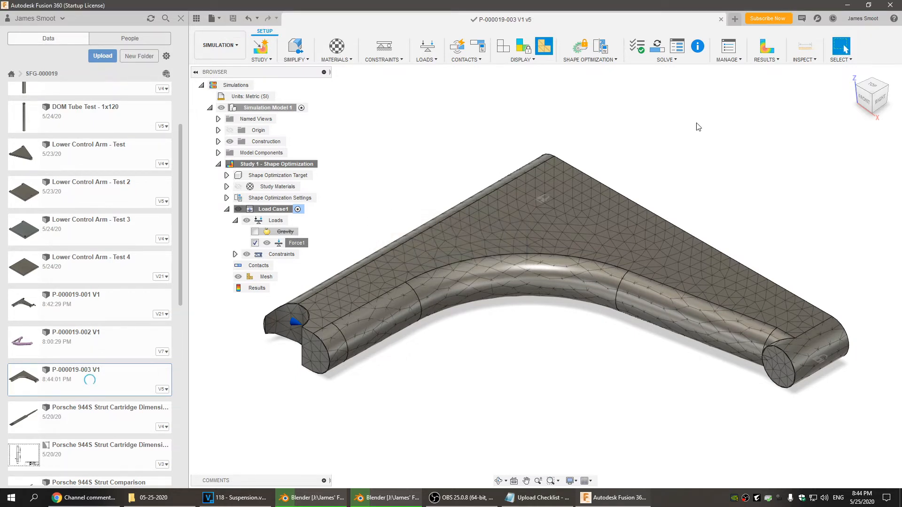
left_click(656, 45)
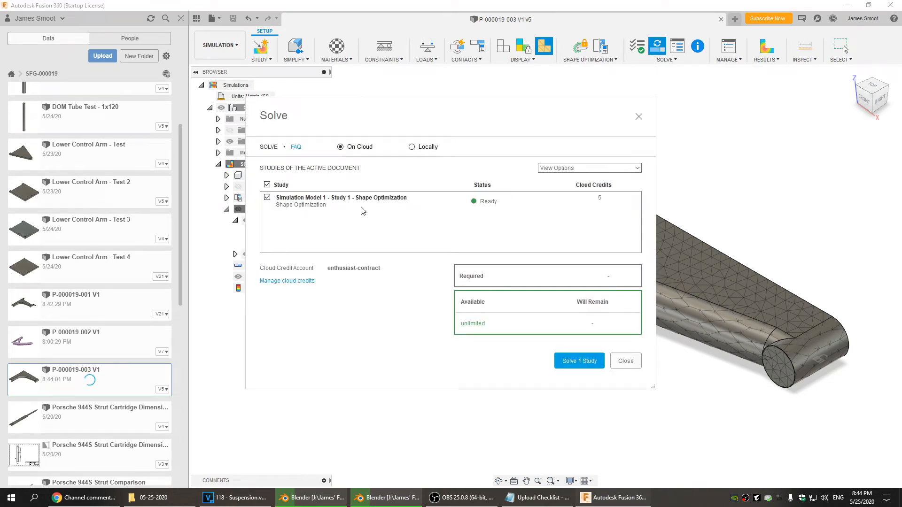
left_click(576, 362)
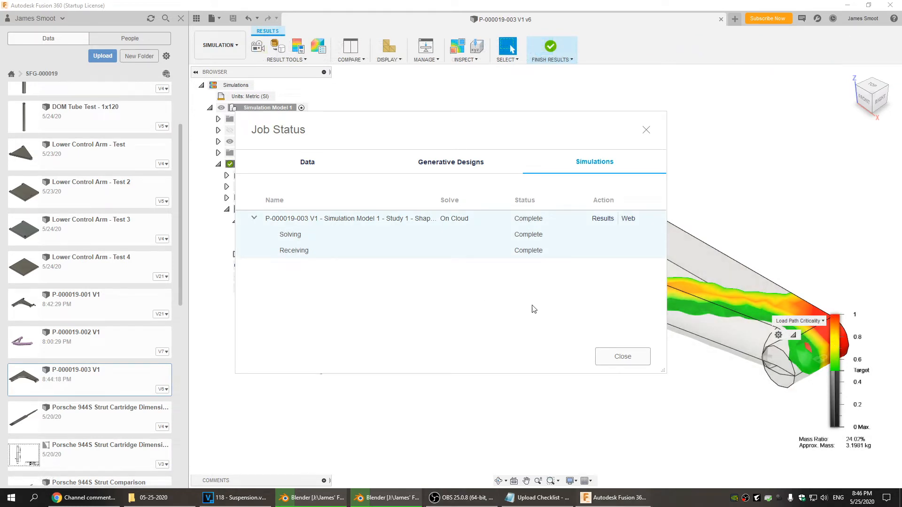
Close the job status and examine the load path criticality result in an upright top view
left_click(619, 355)
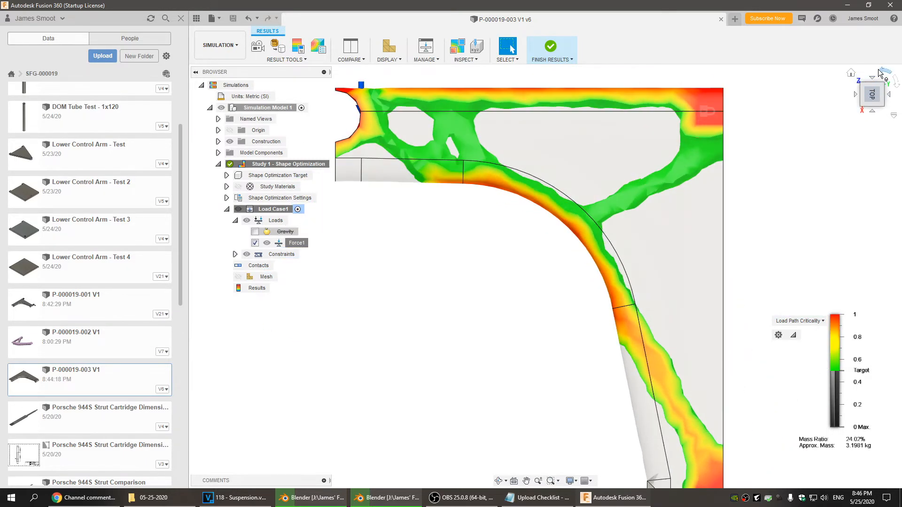
left_click(872, 88)
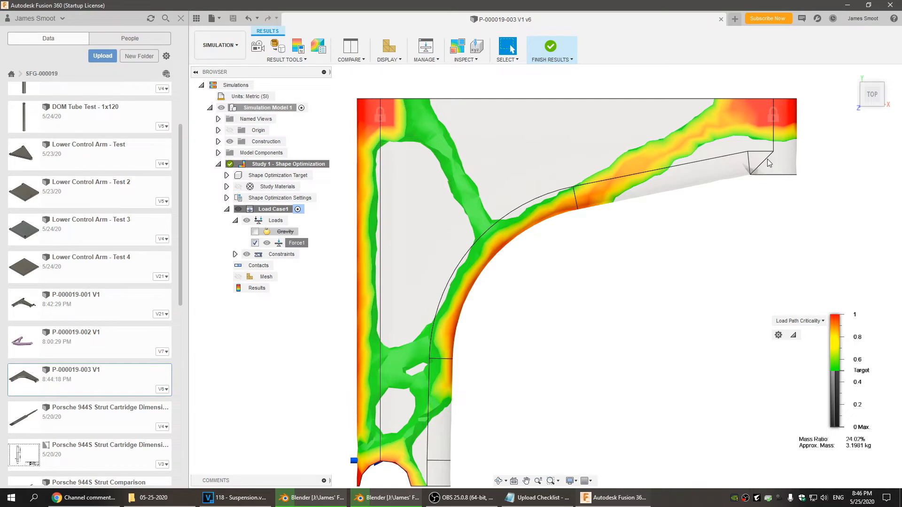
Lower the load path criticality threshold to 0, raise it to about 0.2, and compare the material retained in the arm
scroll(566, 335, "down", 1)
middle_click_drag(567, 328, 569, 304)
scroll(568, 321, "down", 1)
scroll(566, 308, "up", 1)
left_click_drag(828, 371, 835, 428)
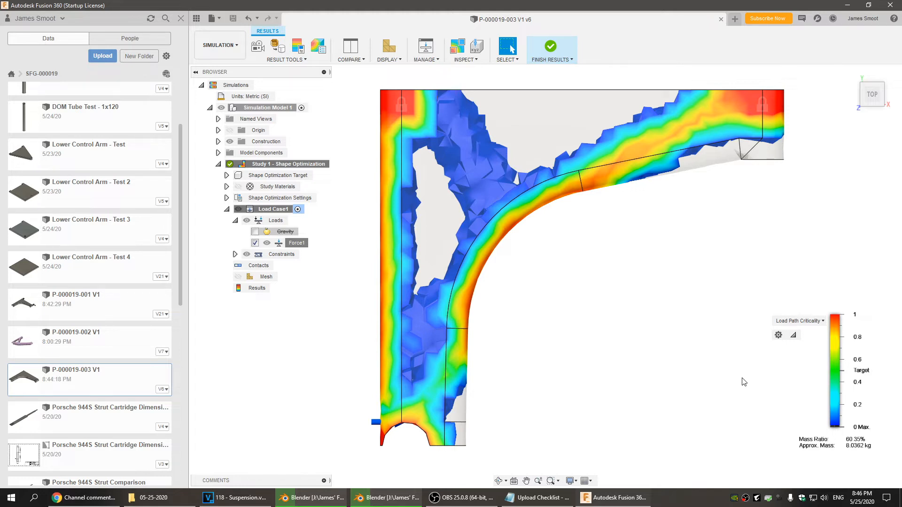
mouse_move(834, 381)
left_click_drag(829, 426, 821, 405)
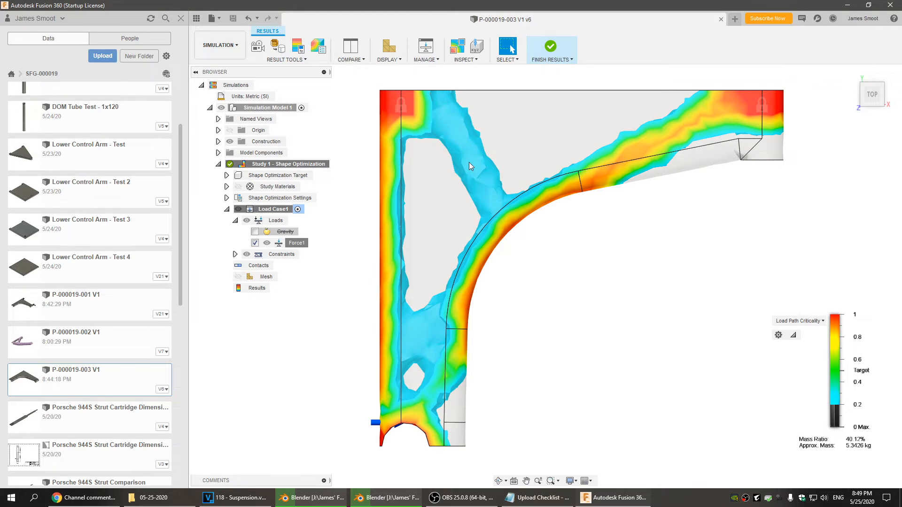
Finish the results review, close the P-000019-003 V1 simulation and open the P-000019-001 V1 design
left_click(552, 47)
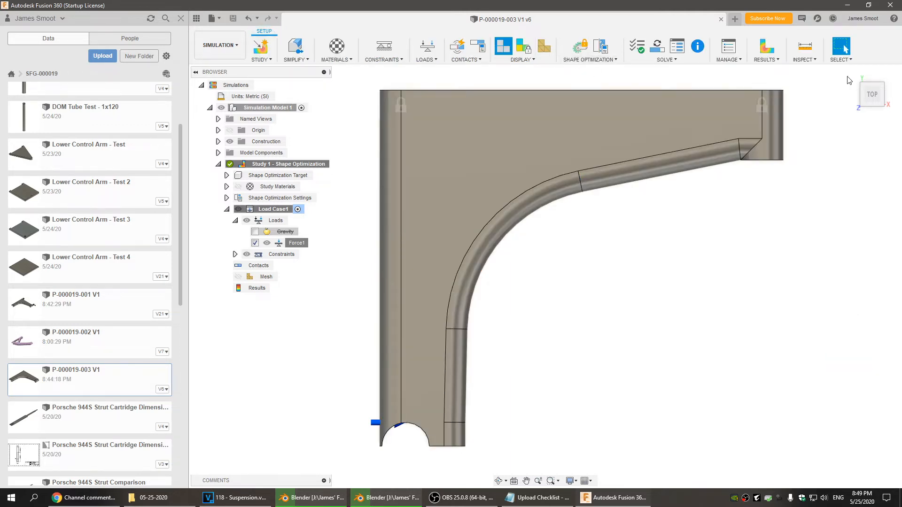
left_click(851, 75)
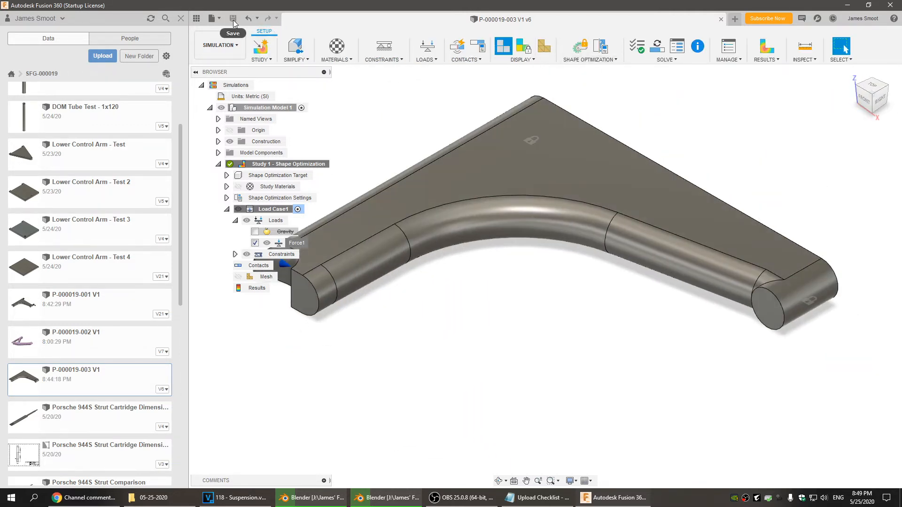
left_click(721, 19)
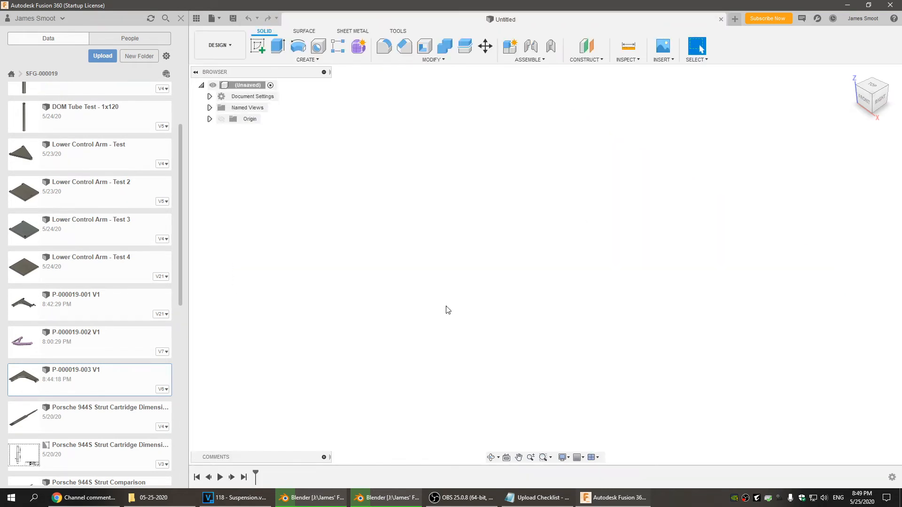
double_click(107, 301)
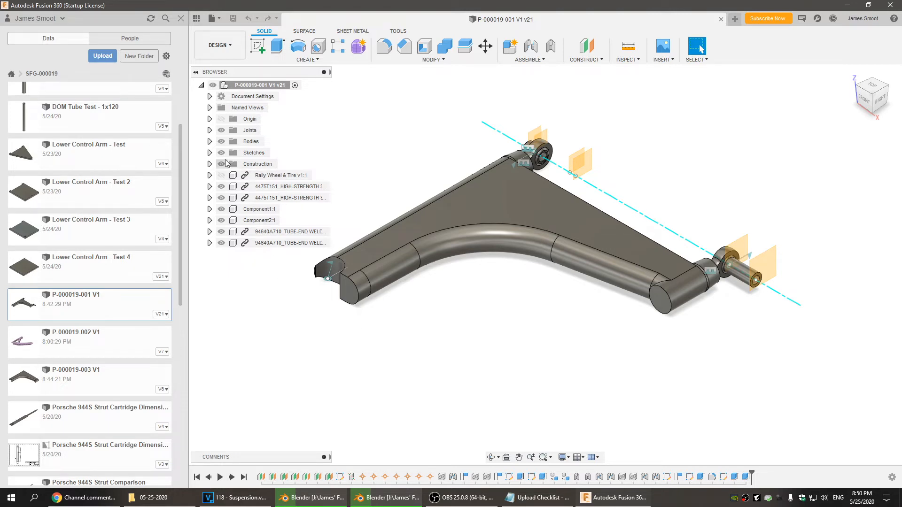
Remove Body4, the control arm body, from the assembly and save a new version
left_click(209, 141)
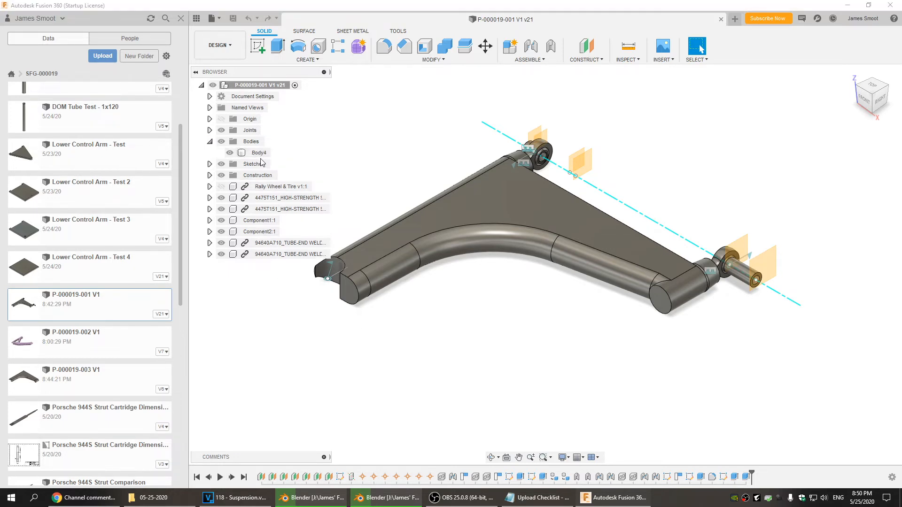
left_click(259, 153)
right_click(261, 155)
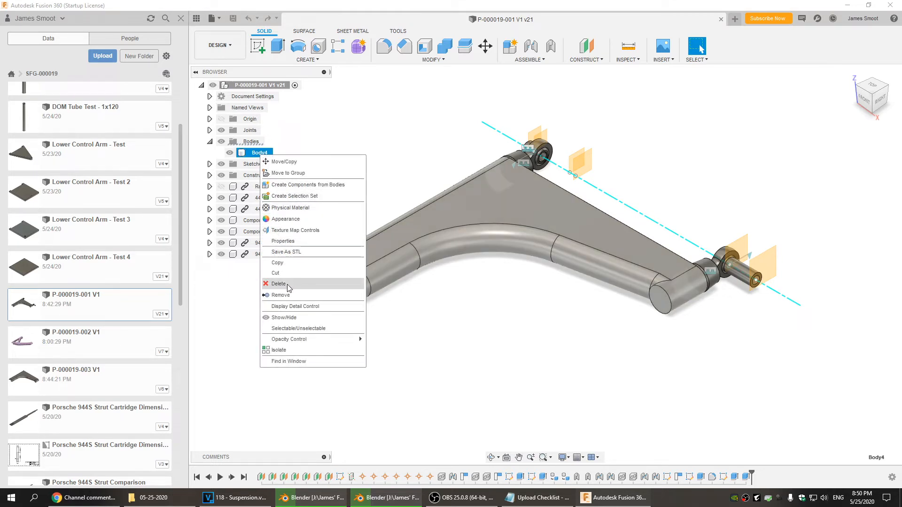
left_click(281, 295)
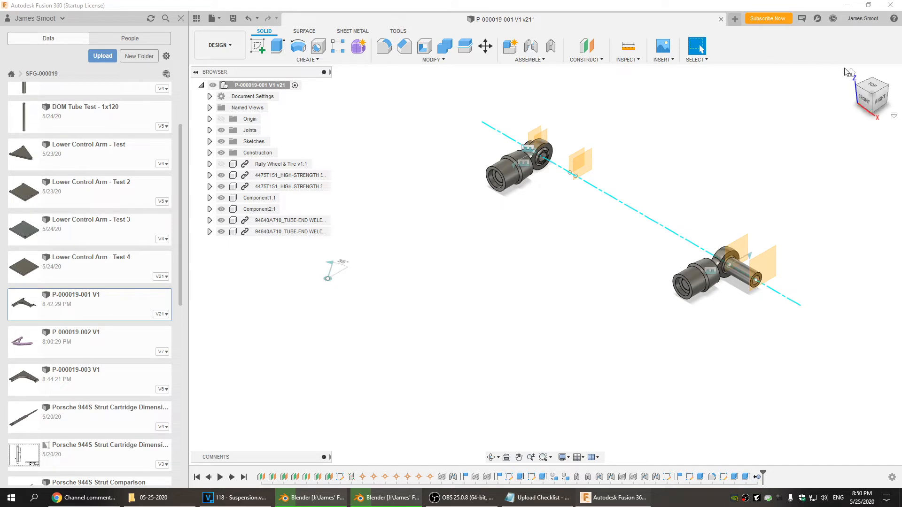
left_click(233, 18)
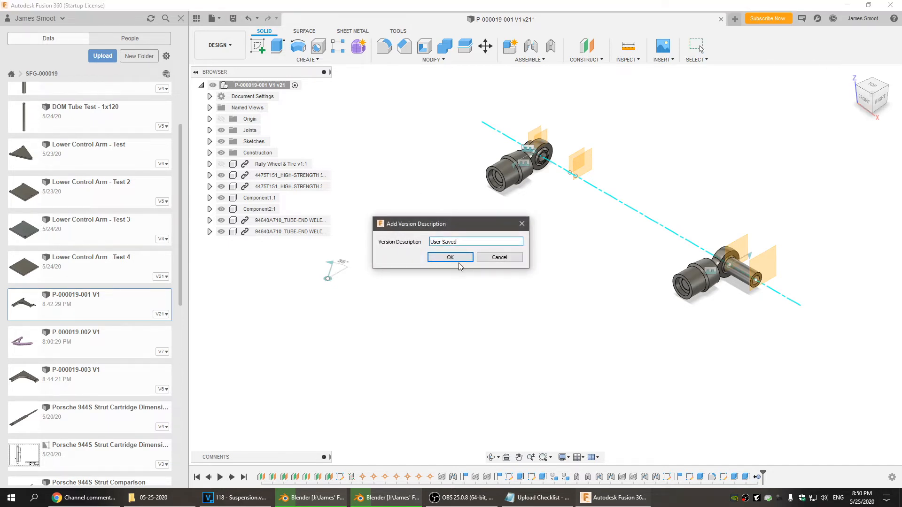
left_click(453, 256)
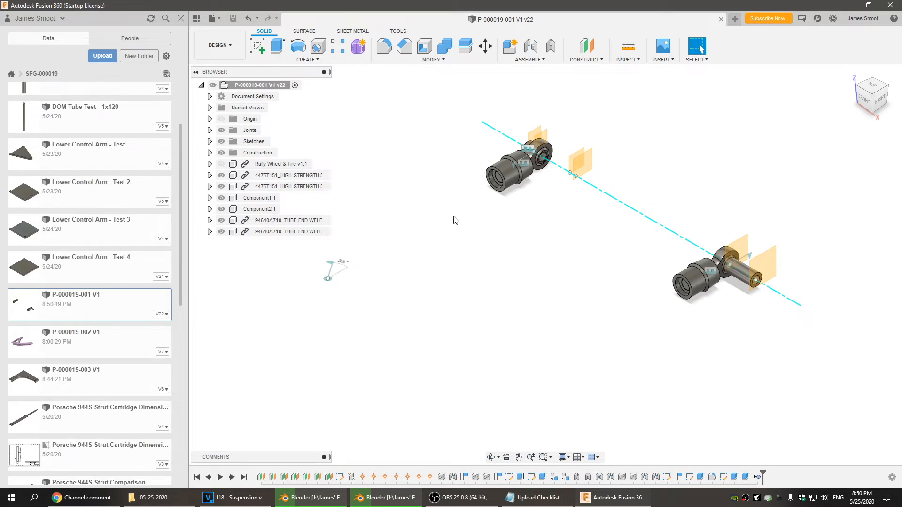
Start a sketch on the construction plane at the pivot axis and begin projecting edges of the tube-end weld nuts
left_click(257, 46)
left_click(579, 142)
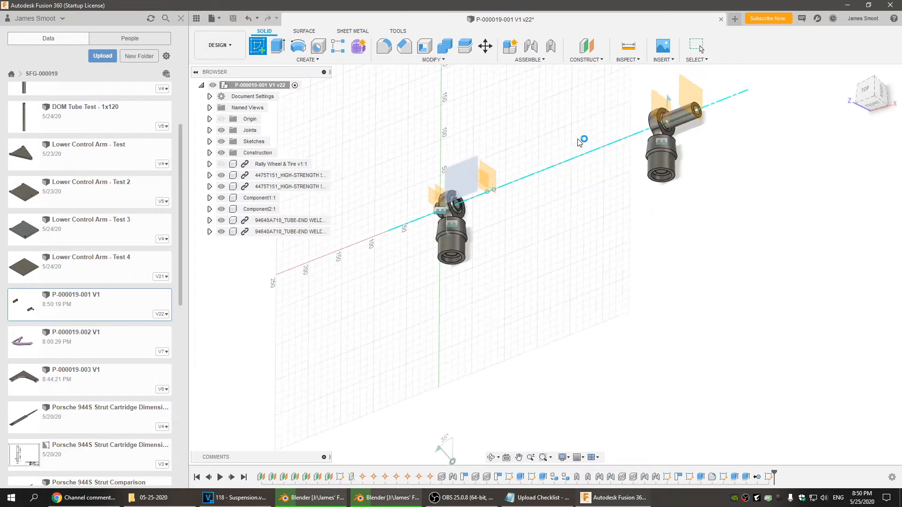
middle_click_drag(674, 322, 497, 223)
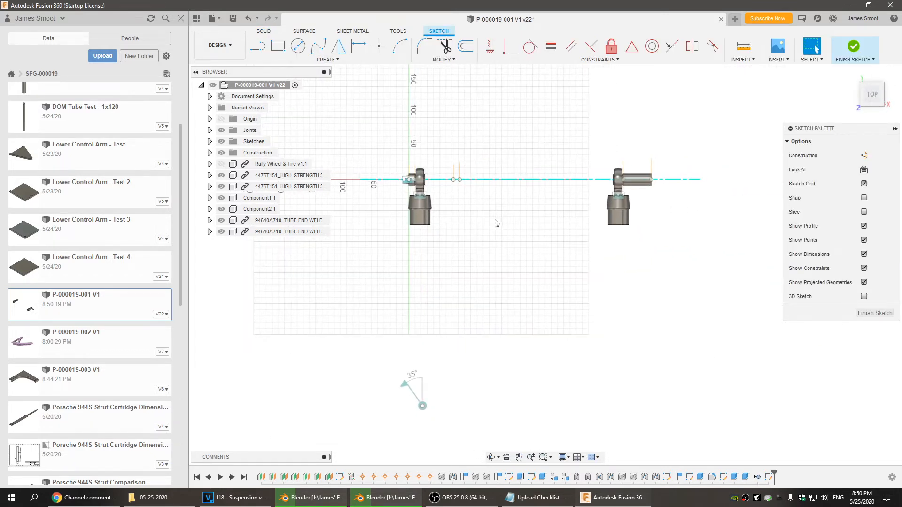
key("p")
scroll(630, 221, "up", 5)
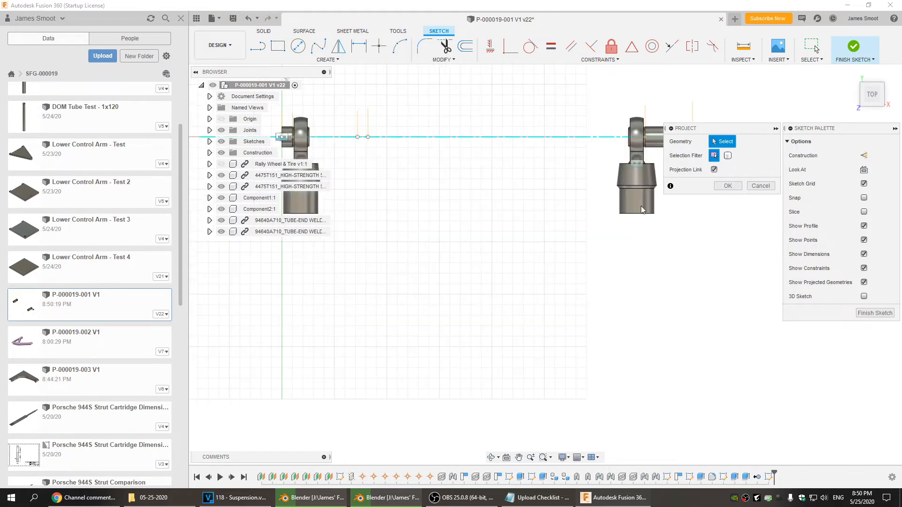
middle_click_drag(648, 234, 546, 270)
scroll(546, 266, "up", 2)
left_click(564, 200)
mouse_move(565, 200)
middle_mouse_down()
mouse_move(561, 293)
mouse_move(404, 283)
middle_mouse_up()
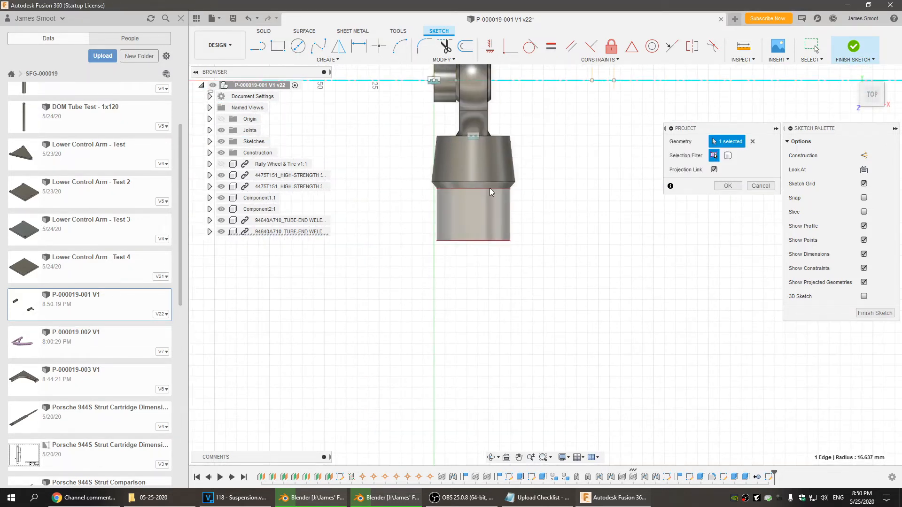
left_click(489, 190)
Project the remaining end and shoulder edges and midpoints of both weld nuts, plus the lower pivot point of the 35° sketch
scroll(542, 303, "down", 4)
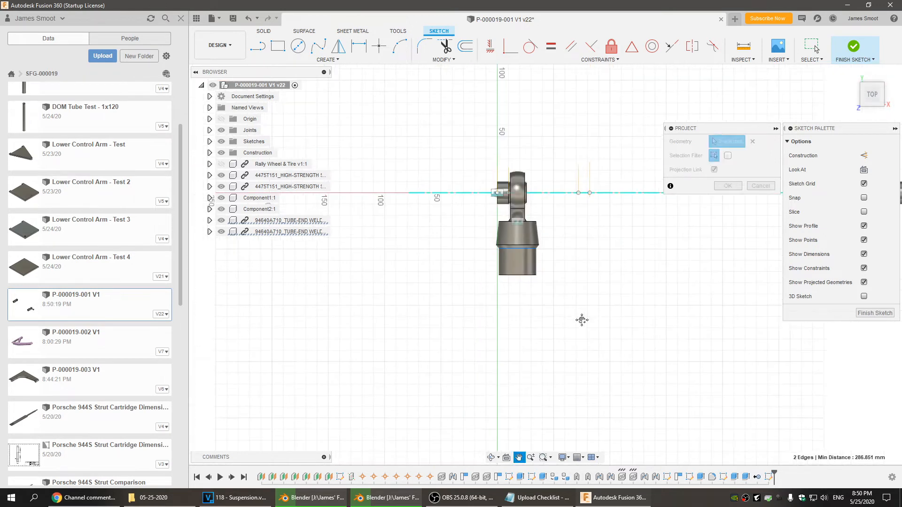
middle_click_drag(594, 329, 441, 247)
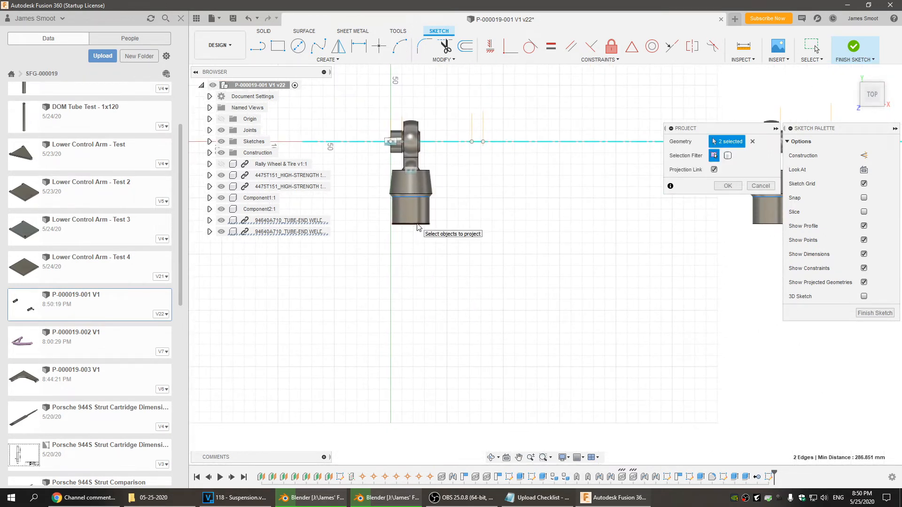
left_click(412, 197)
middle_click_drag(504, 192, 653, 220)
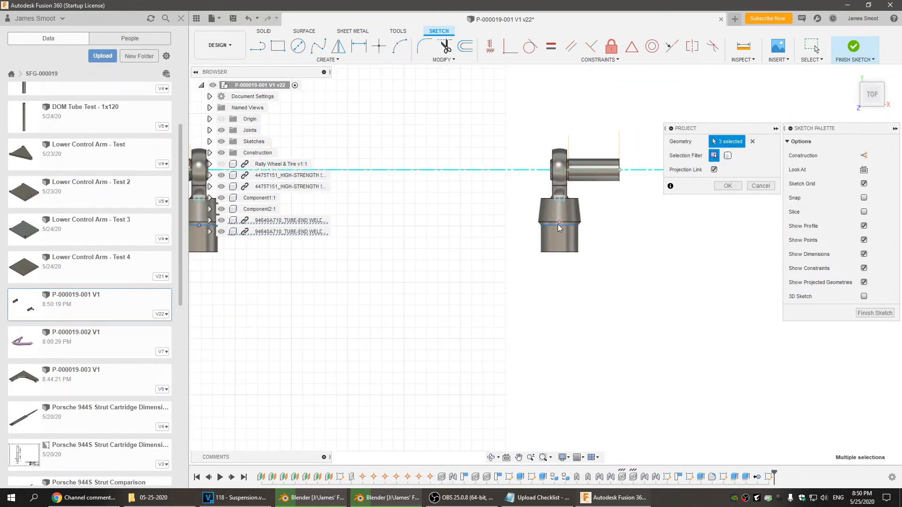
mouse_move(561, 256)
middle_mouse_down()
mouse_move(612, 320)
mouse_move(631, 321)
middle_mouse_up()
left_click(387, 266)
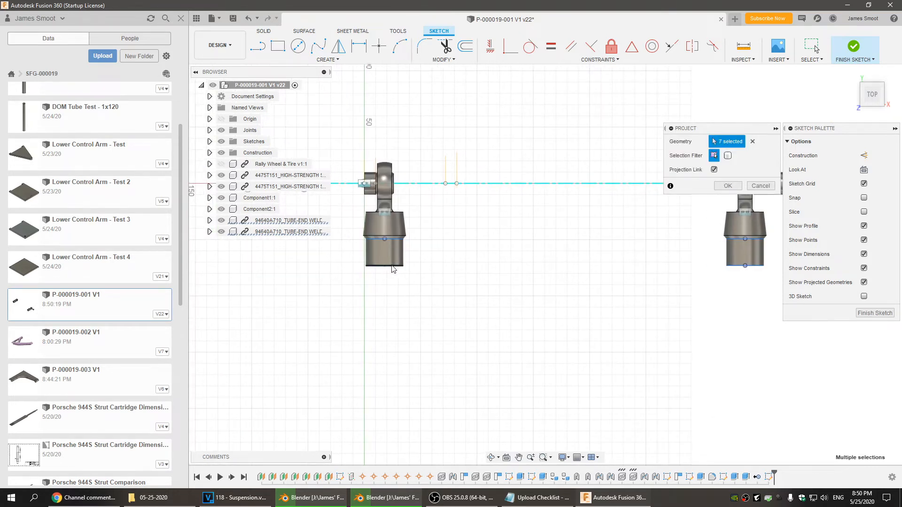
middle_click_drag(458, 330, 476, 91)
left_click(409, 357)
left_click(728, 186)
Cancel the Line command and undo the projection, the new sketch and the removal of the arm body
mouse_move(533, 211)
middle_mouse_down()
mouse_move(483, 318)
mouse_move(497, 303)
middle_mouse_up()
key("l")
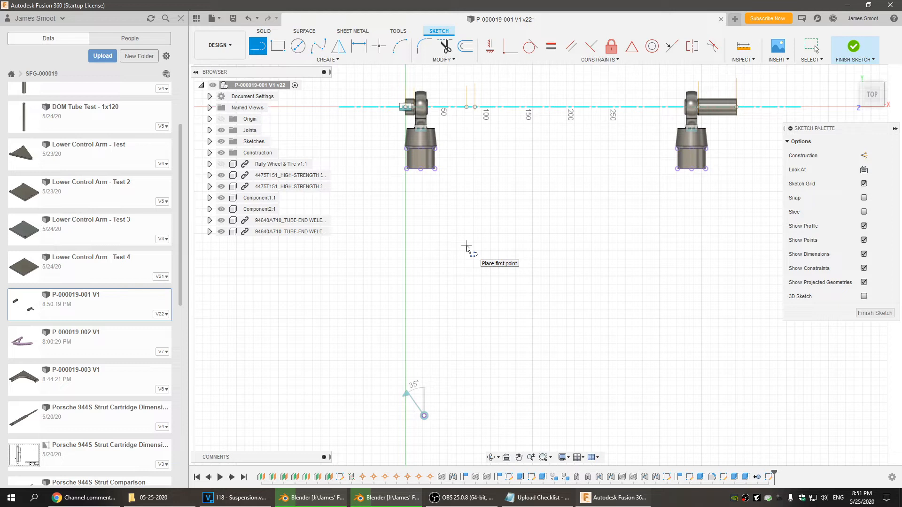
key("Escape")
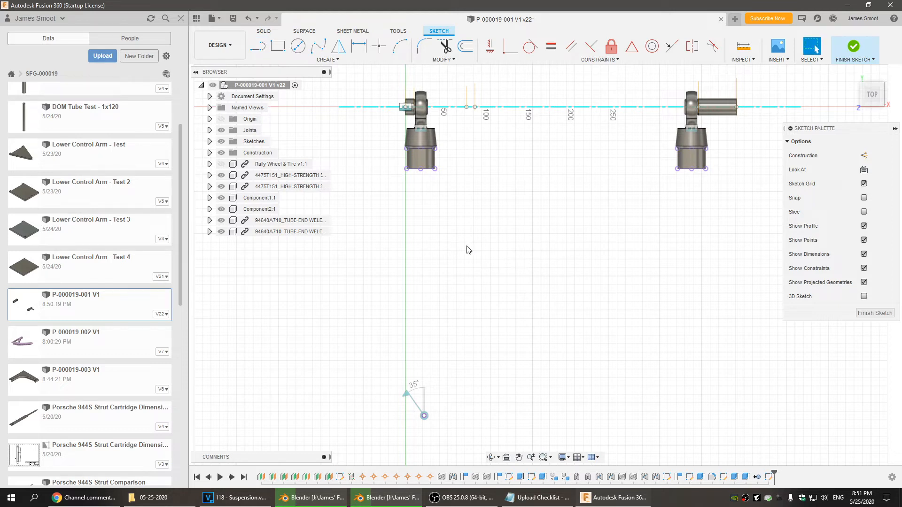
key("ctrl+z")
key("ctrl+z")
key("ctrl+z")
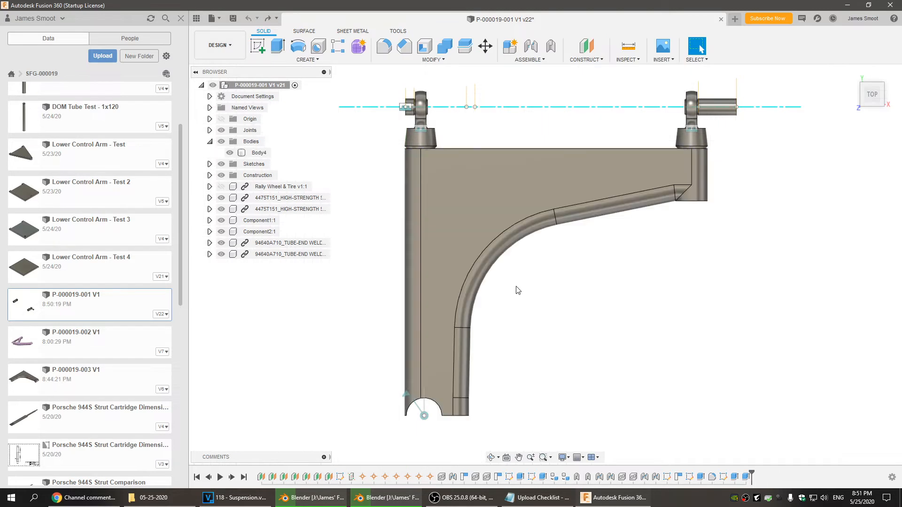
Delete the last five timeline features, including the arm's extrusions and edge rounding, back to its main profile sketch
left_click(855, 77)
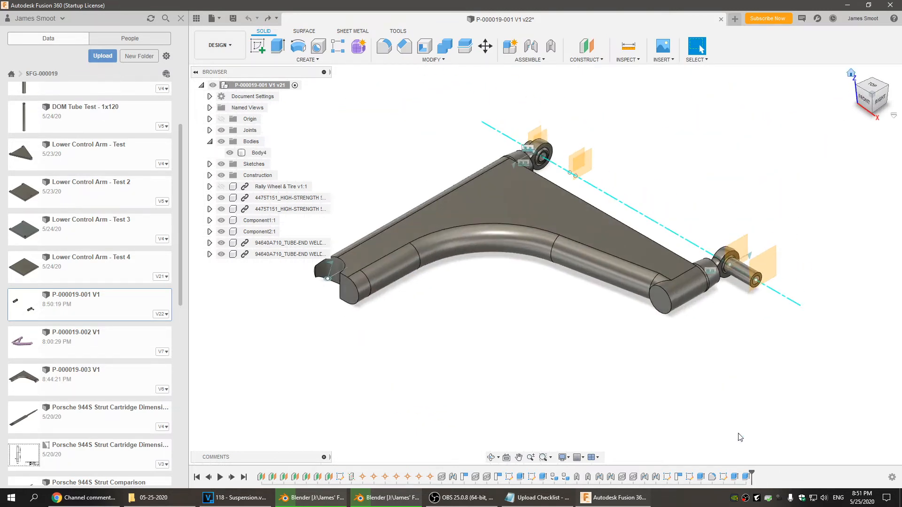
right_click(747, 478)
left_click(768, 420)
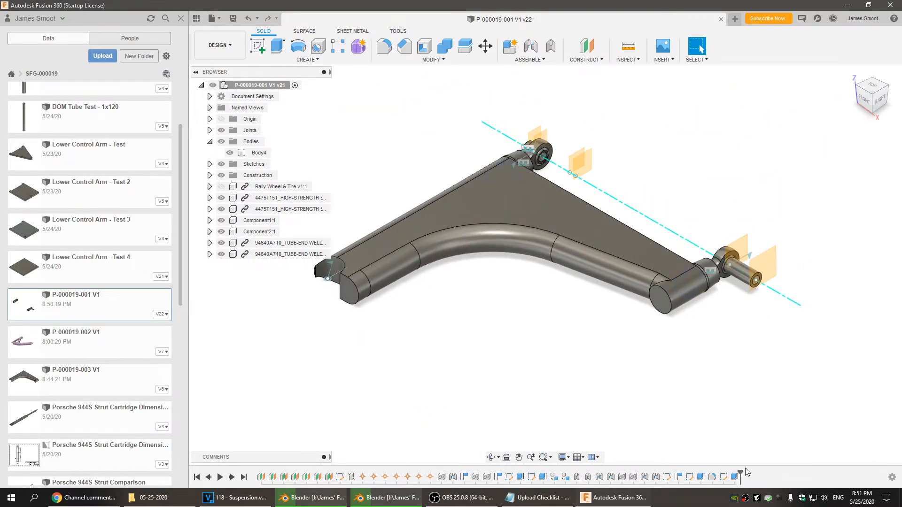
right_click(735, 478)
left_click(752, 420)
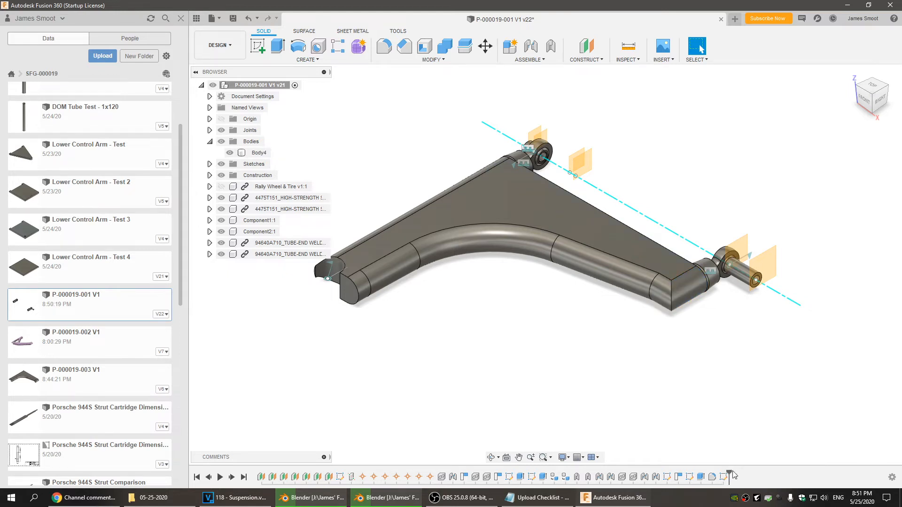
right_click(725, 476)
left_click(748, 421)
right_click(712, 477)
left_click(732, 423)
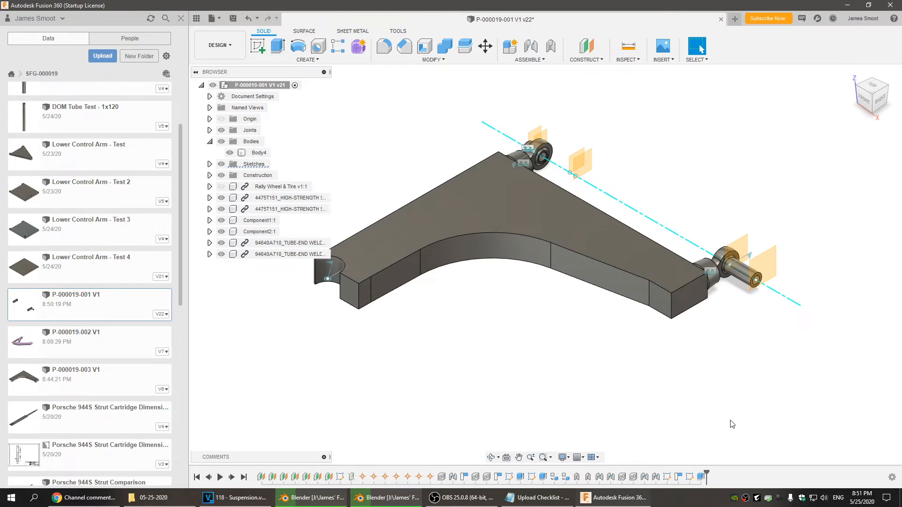
right_click(704, 472)
left_click(723, 419)
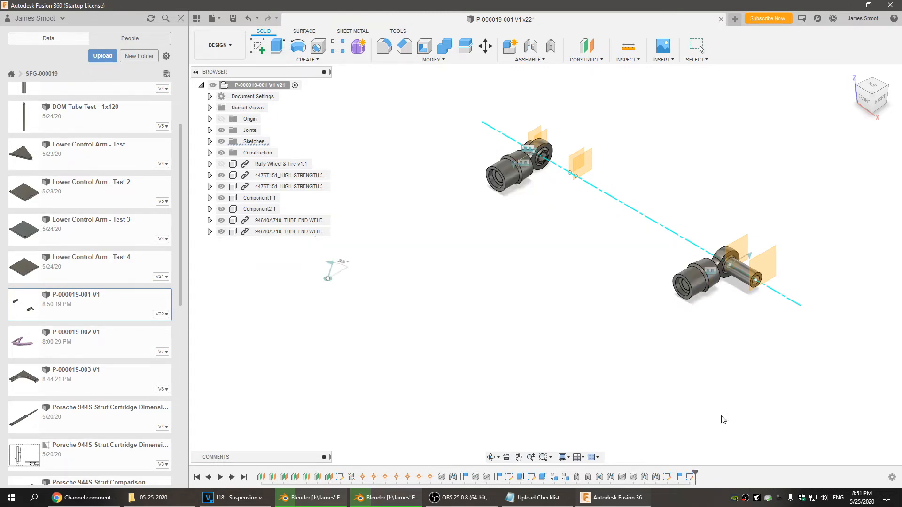
Edit the arm's profile sketch and project the shoulder centre points of both tube-end weld nuts
double_click(690, 477)
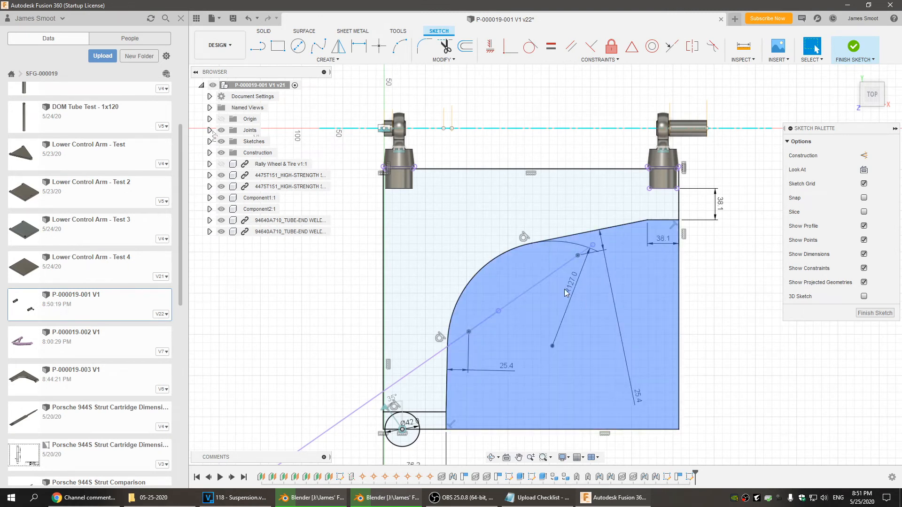
middle_click_drag(731, 318, 719, 303)
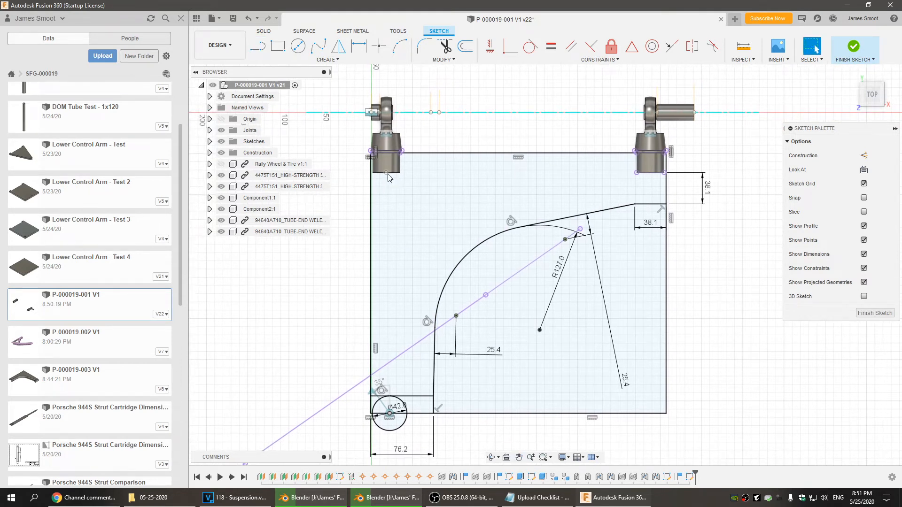
key("p")
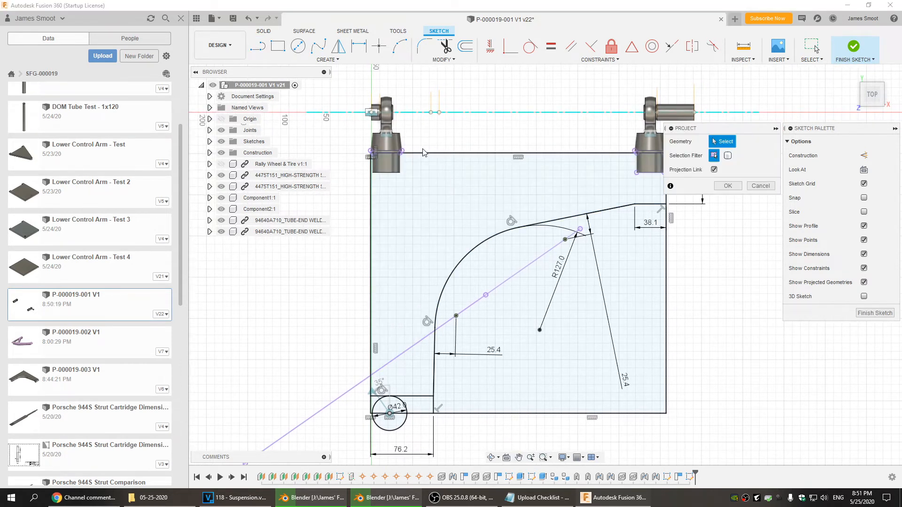
left_click(385, 158)
left_click(651, 155)
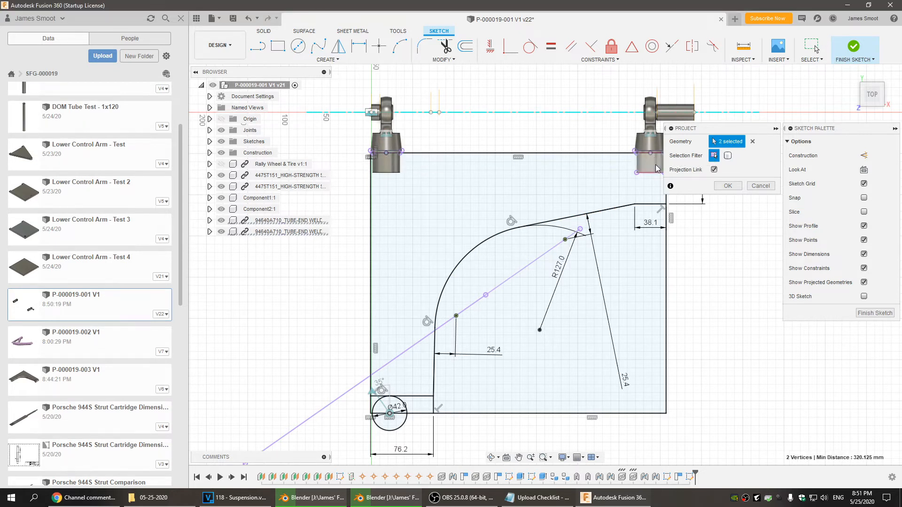
left_click(725, 186)
Draw a vertical line from the left weld nut's shoulder centre down to the short horizontal line above the 42 mm circle
key("l")
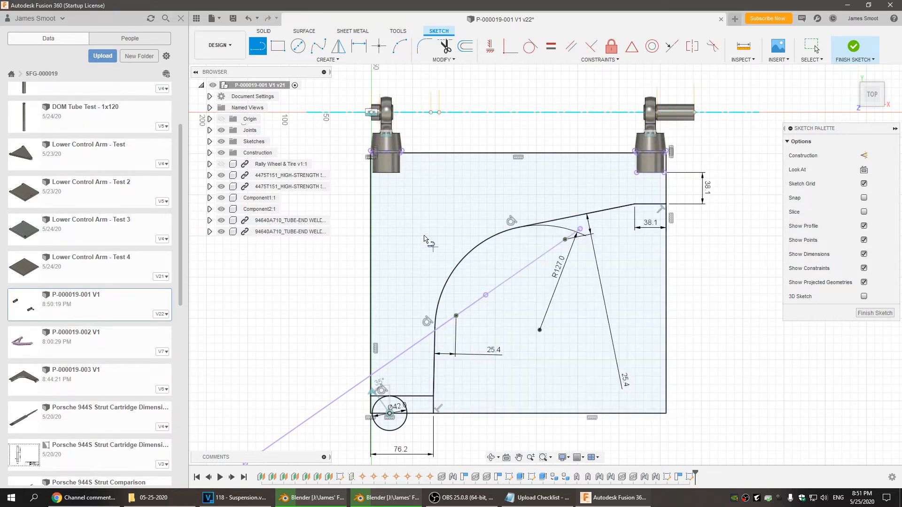
left_click(386, 154)
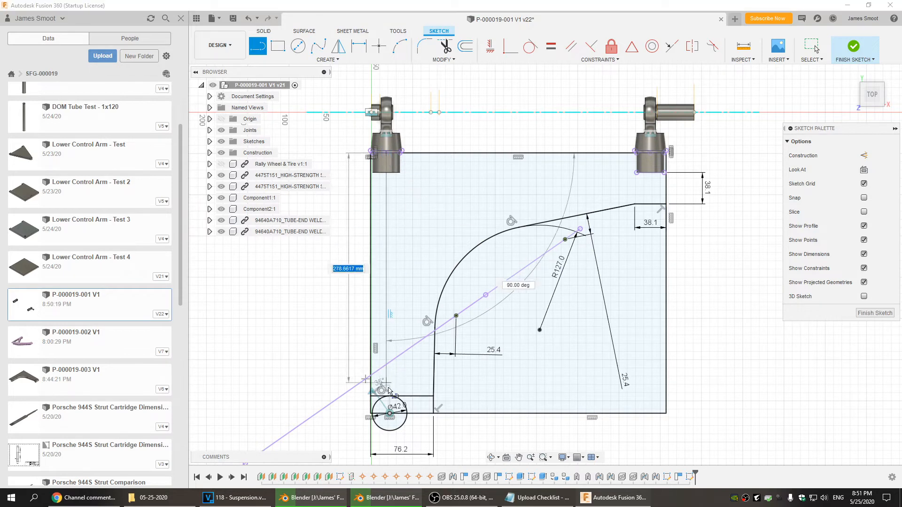
scroll(387, 399, "up", 5)
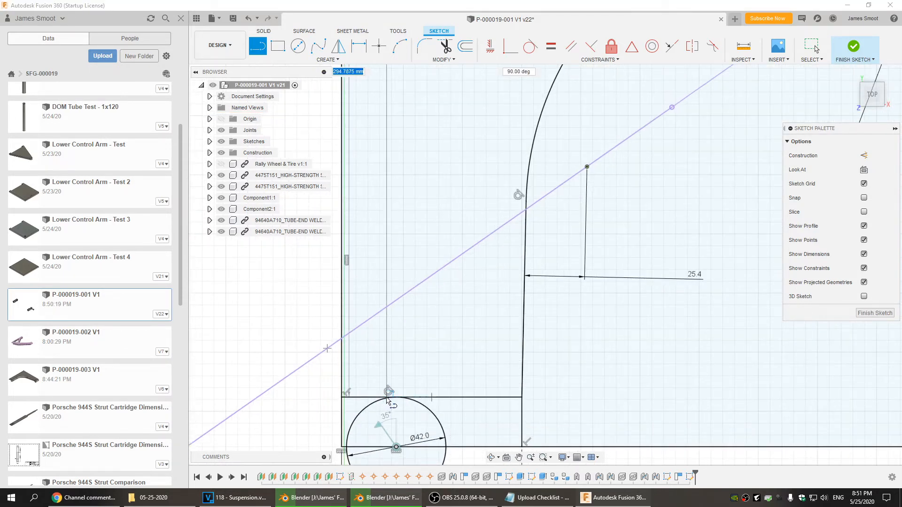
scroll(388, 399, "up", 5)
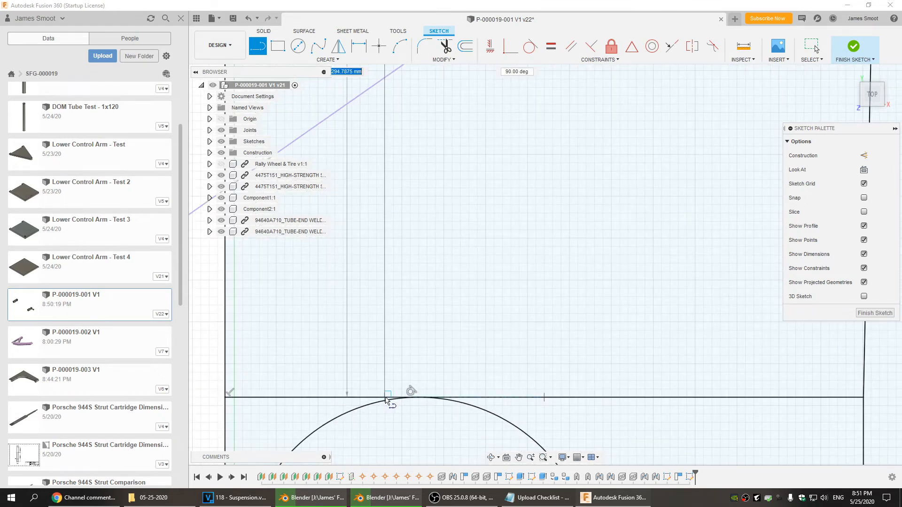
double_click(385, 399)
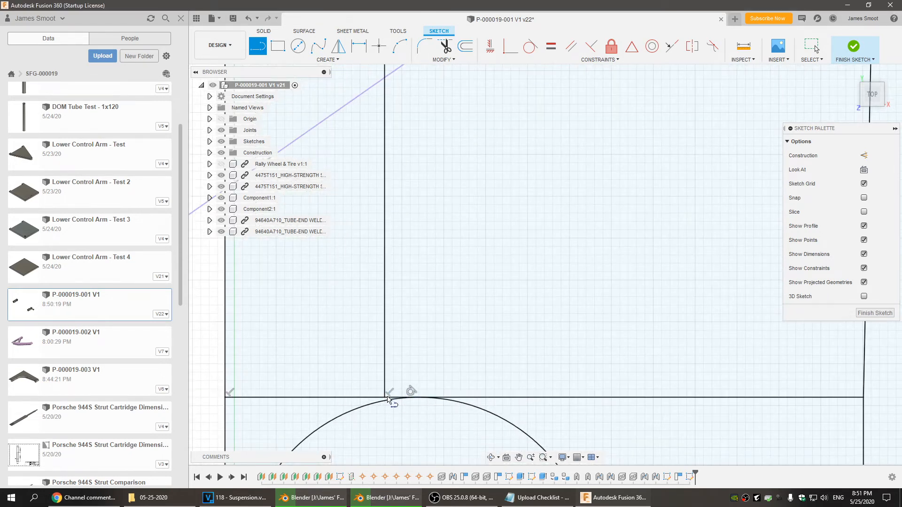
scroll(387, 394, "down", 3)
scroll(389, 392, "down", 3)
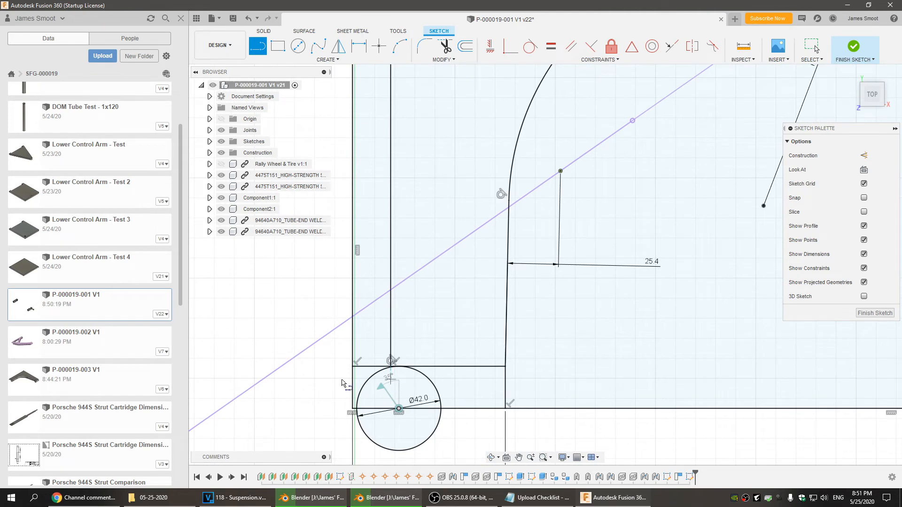
key("Escape")
scroll(296, 312, "down", 3)
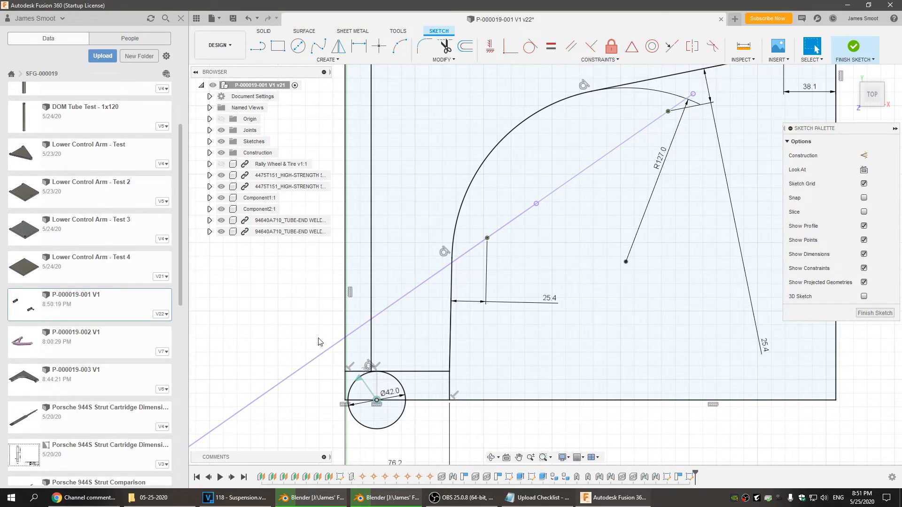
scroll(319, 341, "down", 4)
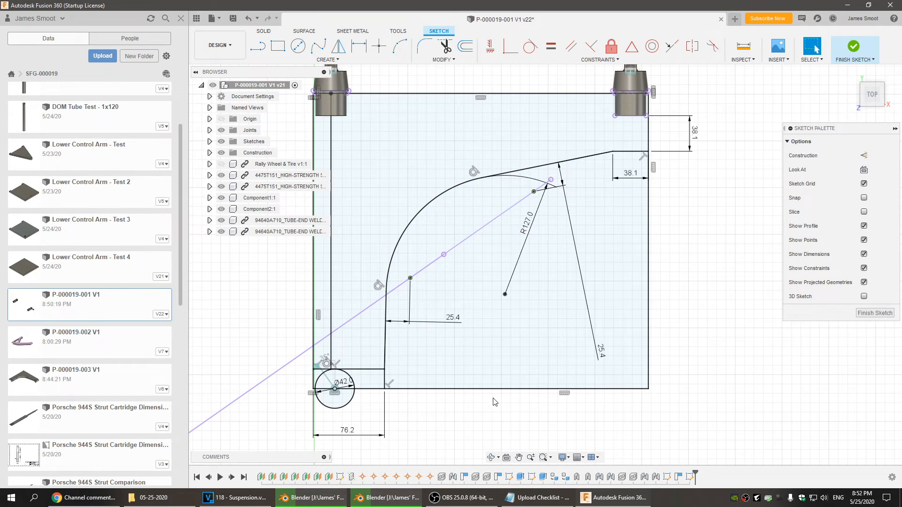
Draw a near-vertical line about 79 mm long upward from the short horizontal line above the 42 mm circle
key("l")
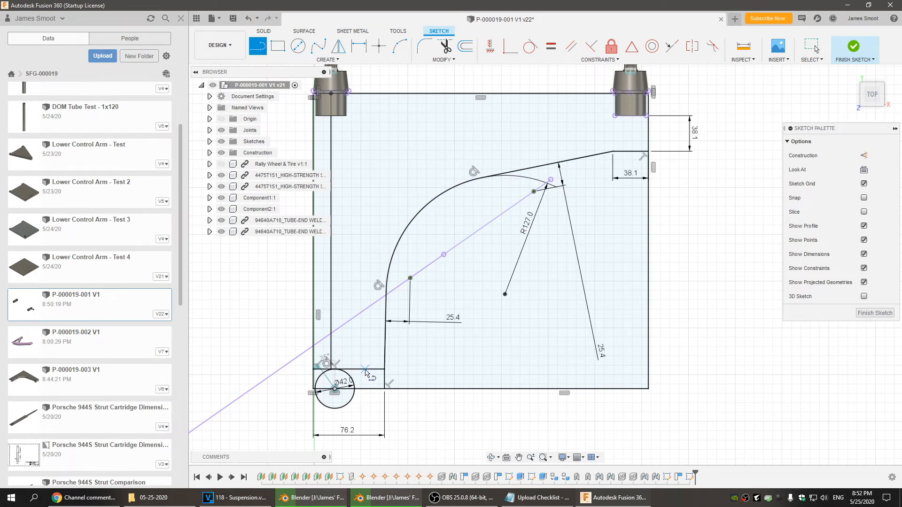
left_click(366, 370)
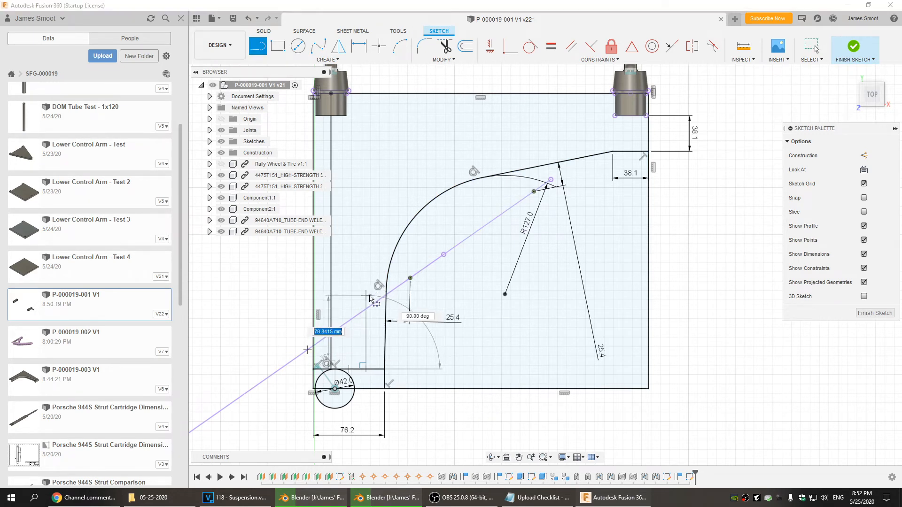
left_click(371, 296)
key("Escape")
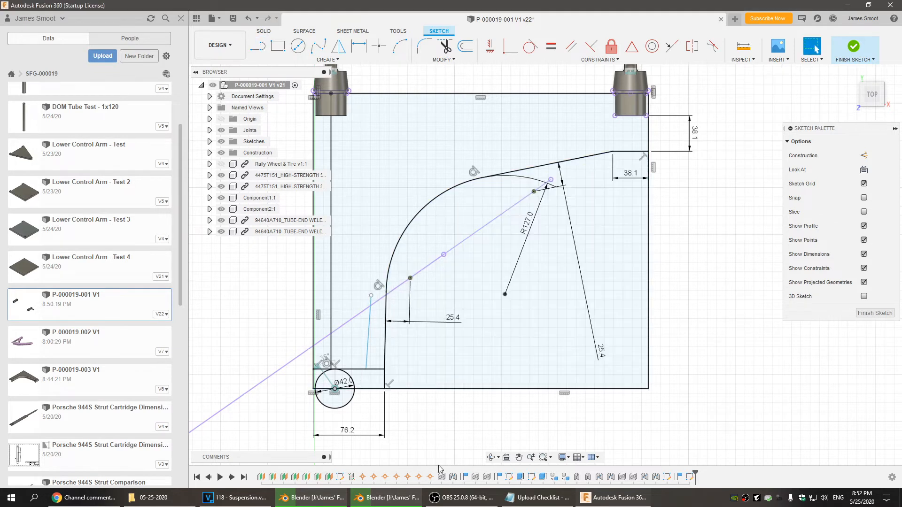
Dimension the new line's lower end 1.5 in (38.1 mm) horizontally from the long vertical line's lower end
key("d")
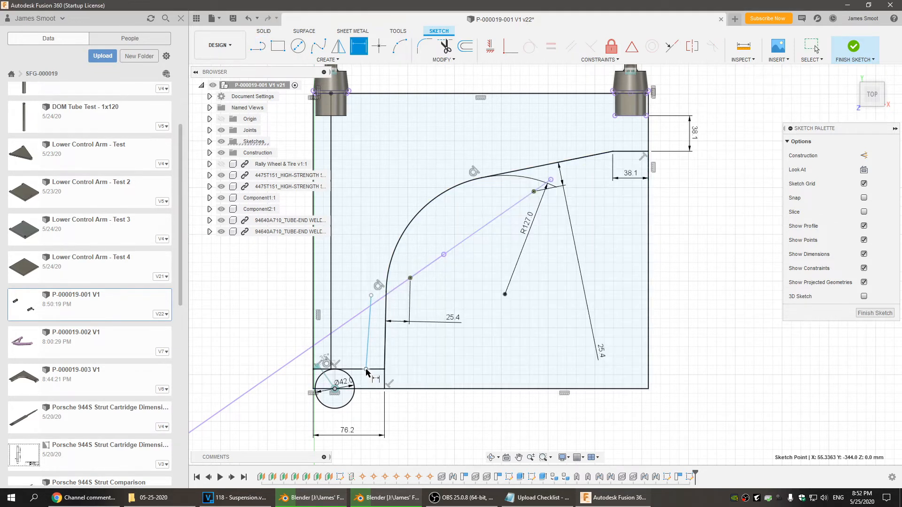
left_click(332, 370)
middle_click_drag(349, 449, 358, 369)
left_click(359, 392)
type("1")
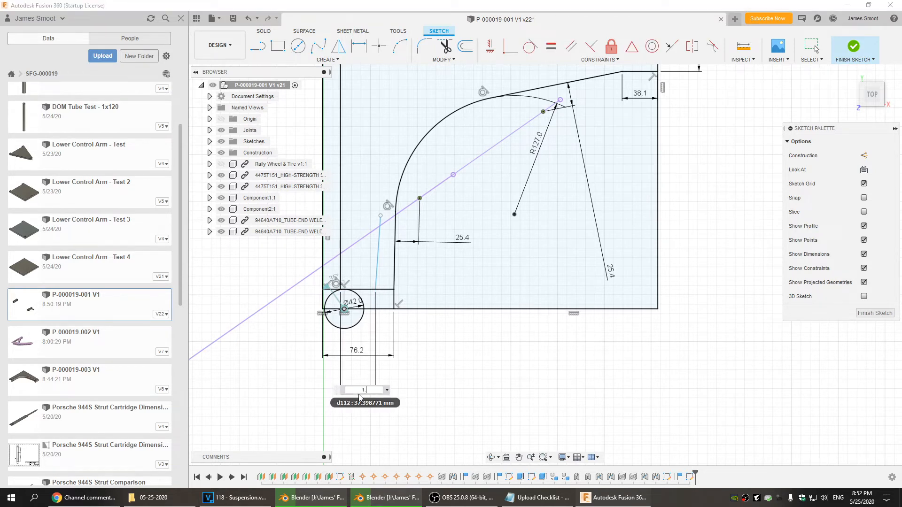
type(".5")
key("Return")
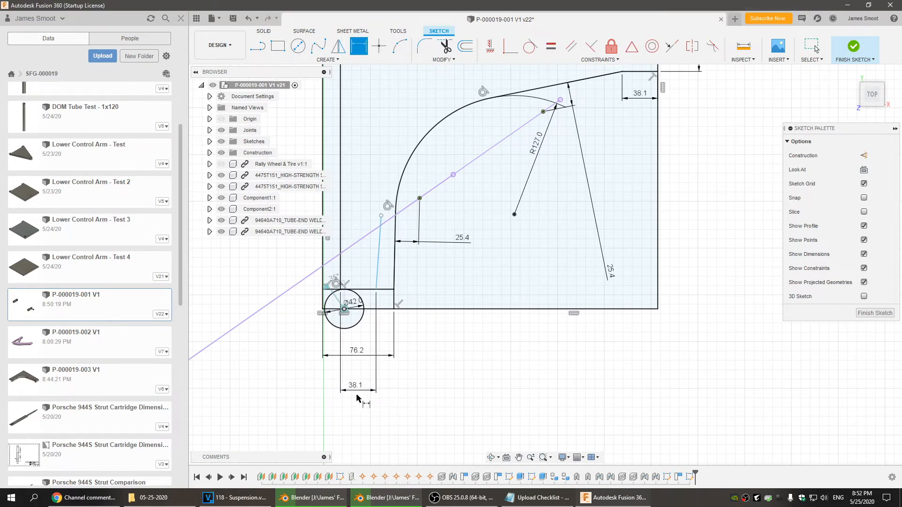
middle_click_drag(417, 300, 403, 382)
key("Escape")
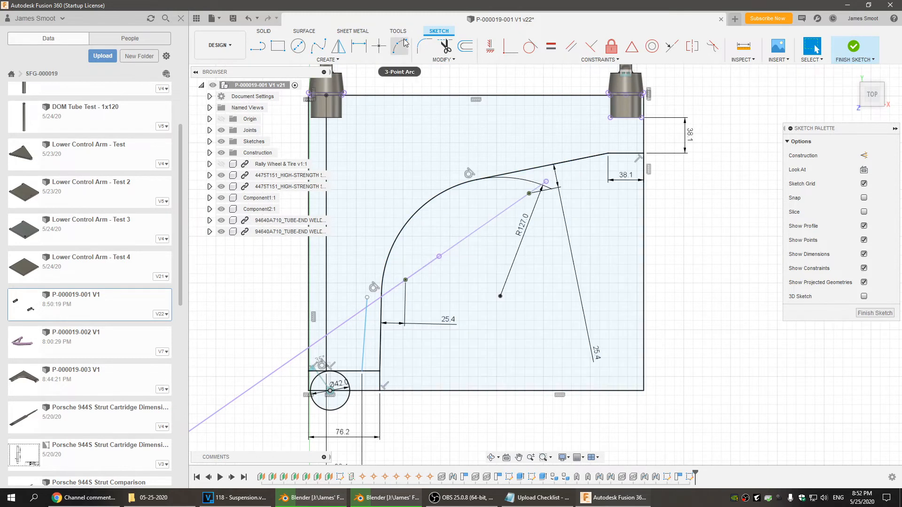
Draw a three-point arc with a chord of about 138 mm from the near-vertical line's upper end, outside the existing curved edge
left_click(400, 46)
left_click(367, 297)
left_click(430, 185)
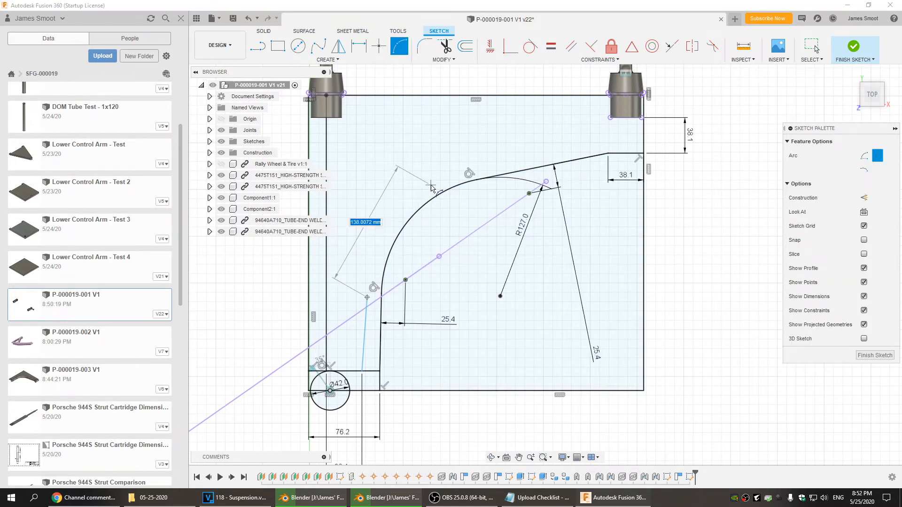
left_click(389, 217)
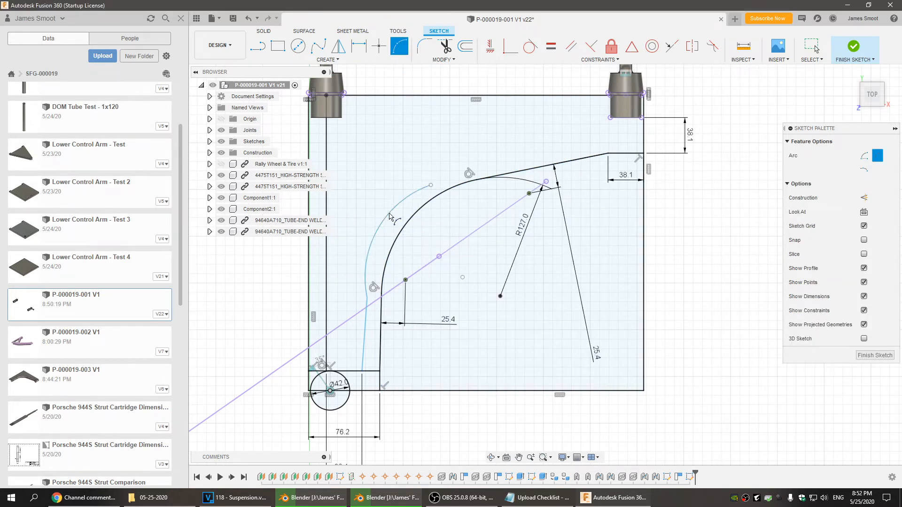
key("Escape")
Dimension the new arc's radius as 5 in (127 mm)
key("d")
left_click(388, 218)
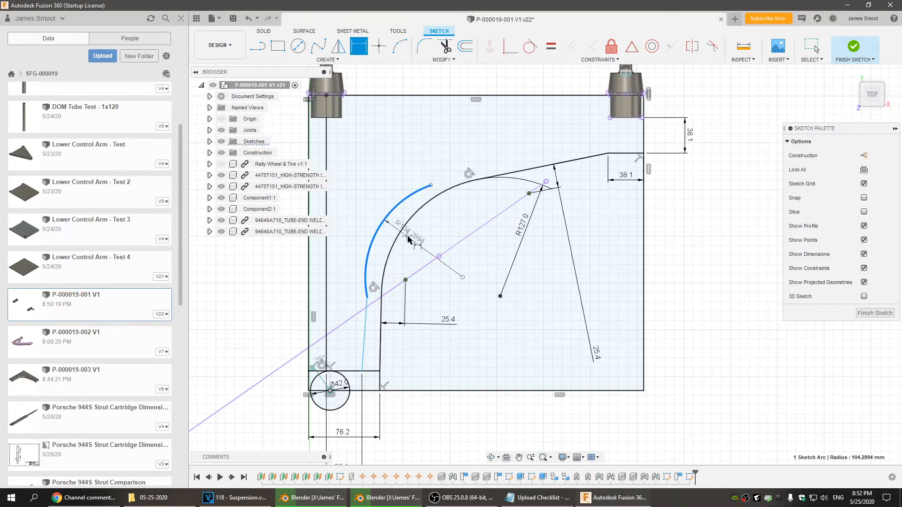
left_click(420, 242)
type("127")
key("Return")
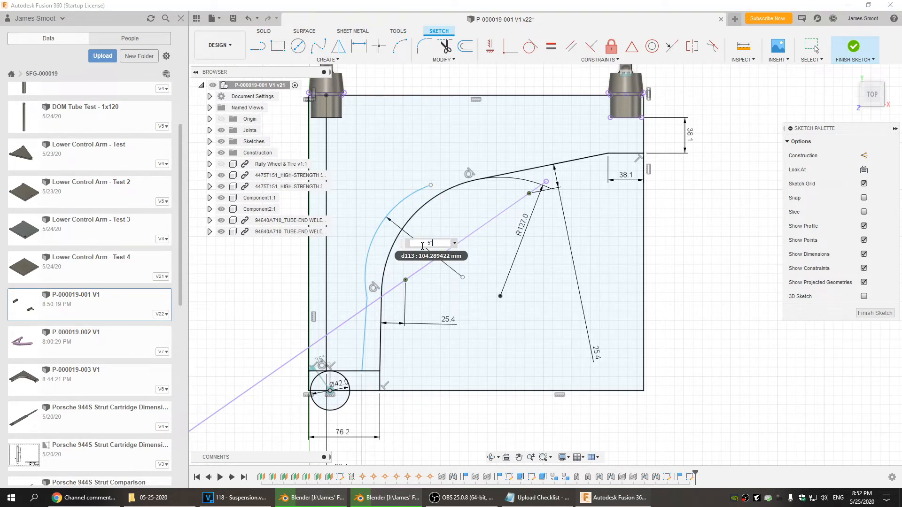
key("Escape")
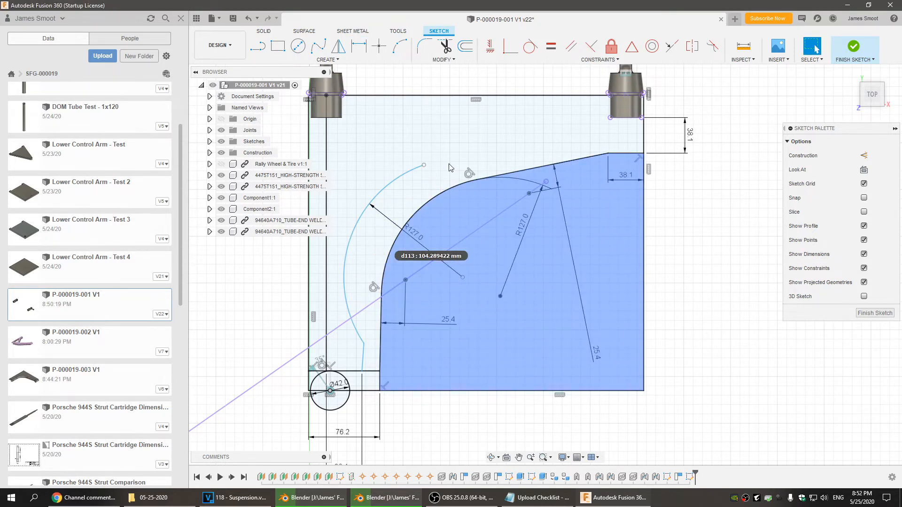
Make the near-vertical line tangent to the new arc and reposition the arc so it runs outside the existing curve
mouse_move(424, 165)
left_mouse_down()
mouse_move(449, 159)
mouse_move(411, 170)
mouse_move(419, 167)
left_mouse_up()
left_click(530, 46)
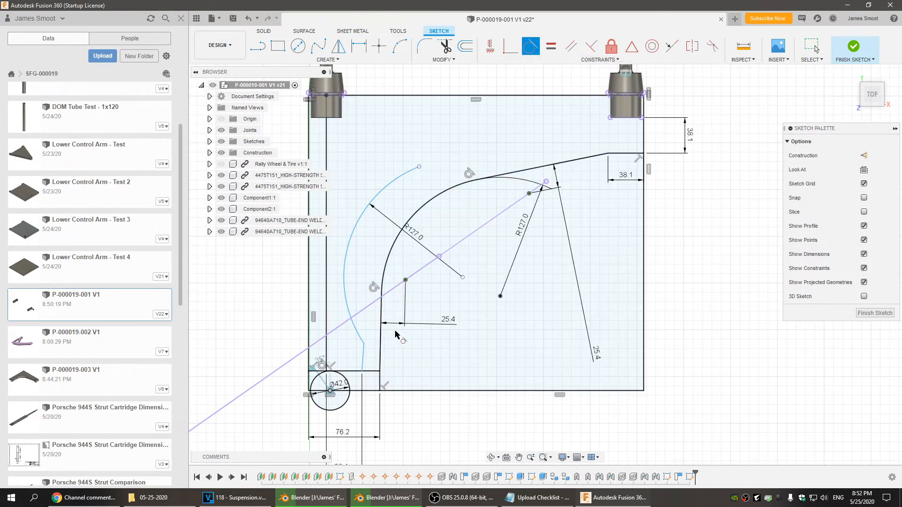
left_click(362, 358)
left_click(380, 329)
key("Escape")
left_click_drag(347, 239, 376, 213)
left_click_drag(468, 285, 487, 273)
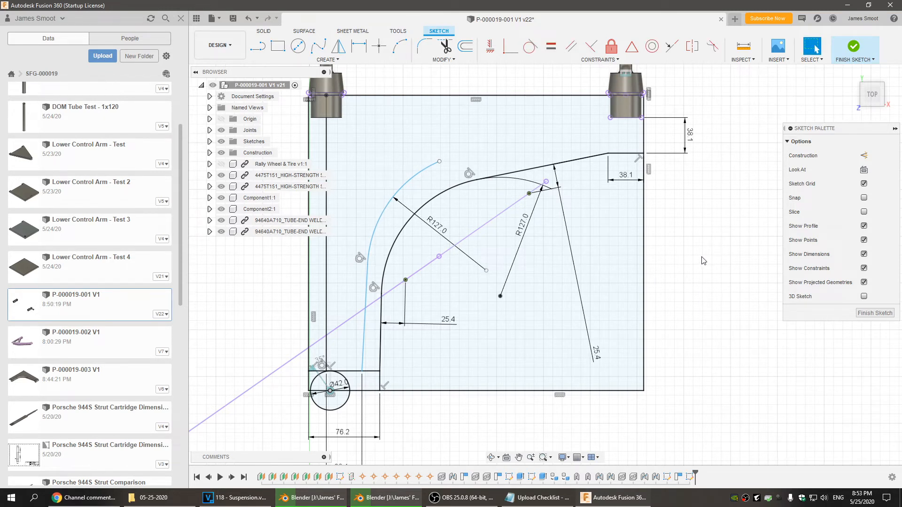
Draw a vertical line down from the right weld nut's shoulder centre and dimension its length as 1.5 in (38.1 mm)
key("l")
left_click(626, 94)
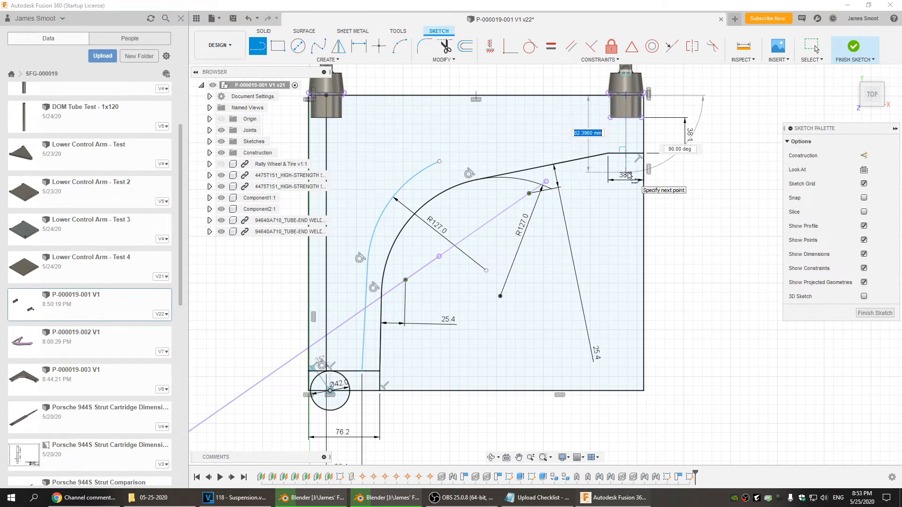
left_click(626, 199)
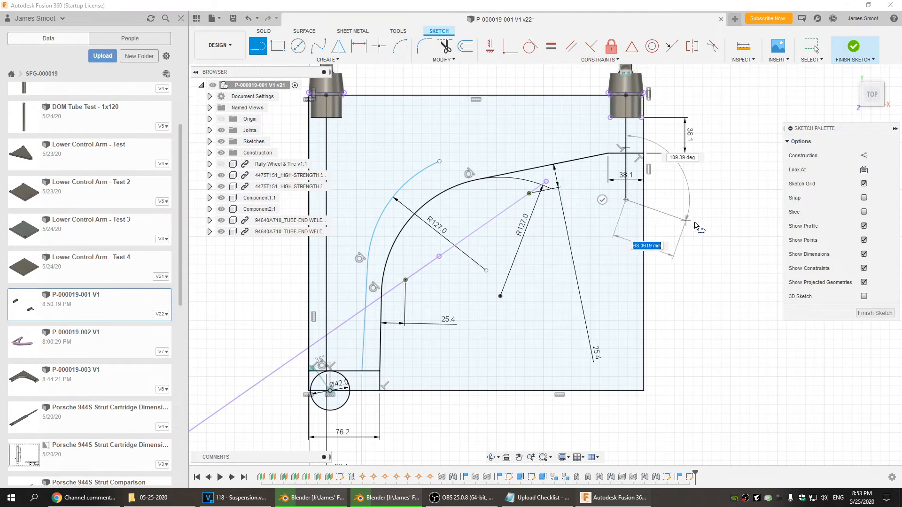
key("Escape")
left_click(626, 200)
left_click(726, 149)
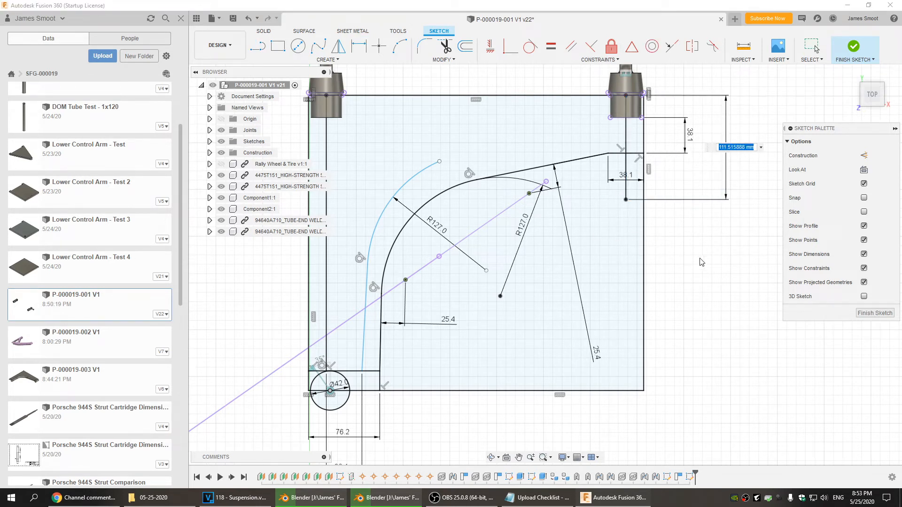
type("1.5\"")
key("Return")
key("Escape")
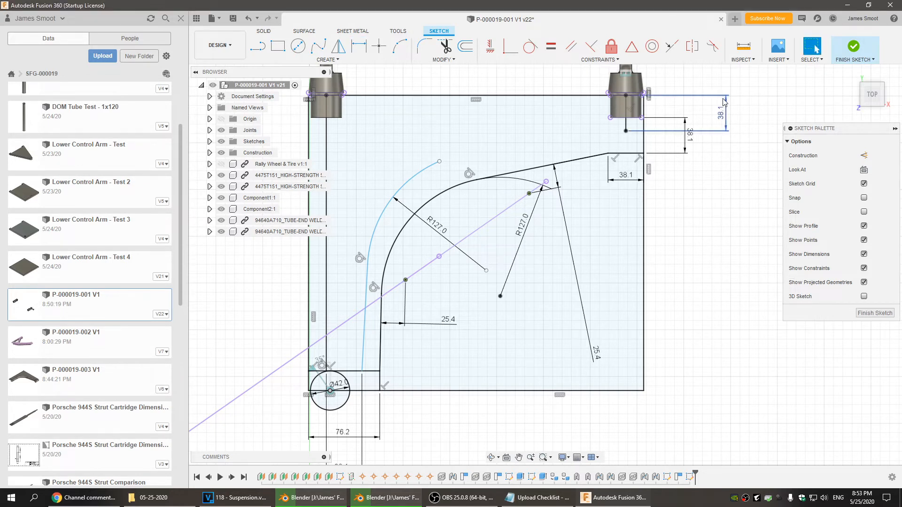
Set the length of the vertical line at the right weld nut to 2 in (50.8 mm)
double_click(723, 113)
type("2")
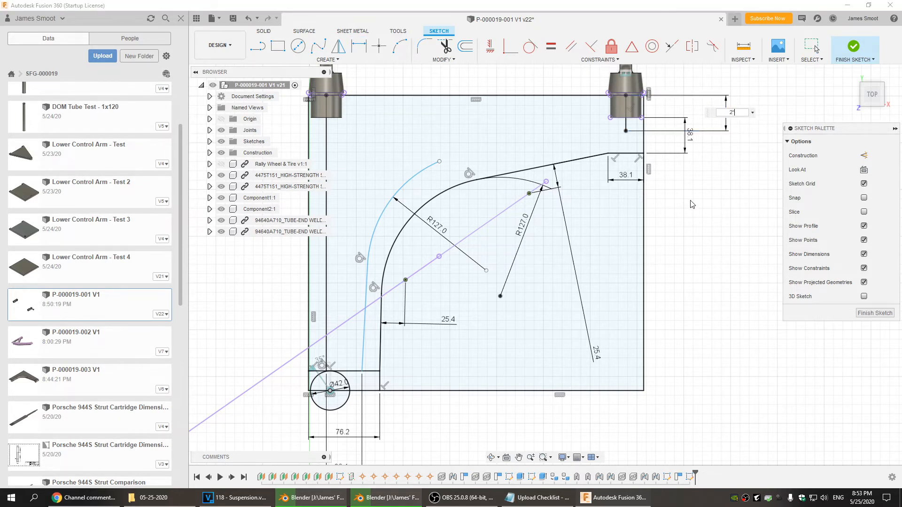
type("\"")
key("Return")
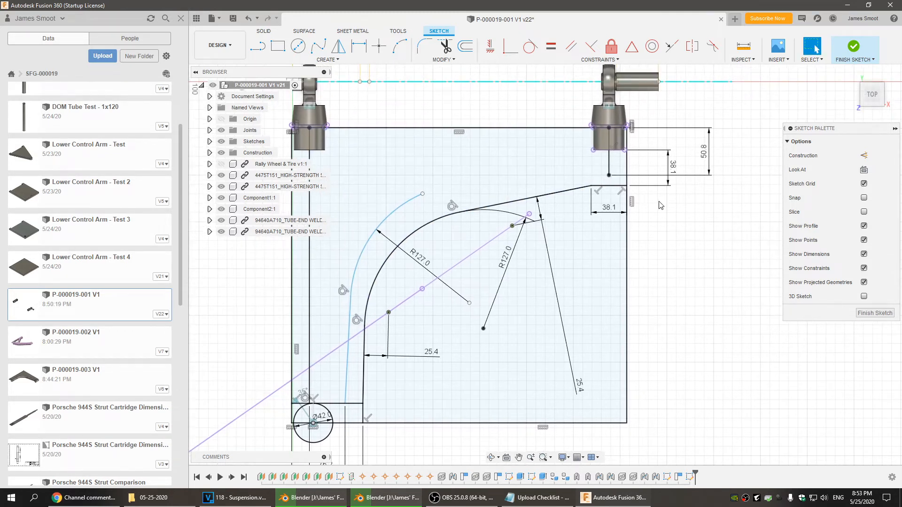
Connect the right weld nut's vertical line to the new arc's upper end with a line about 207 mm long, tangent to the arc
key("l")
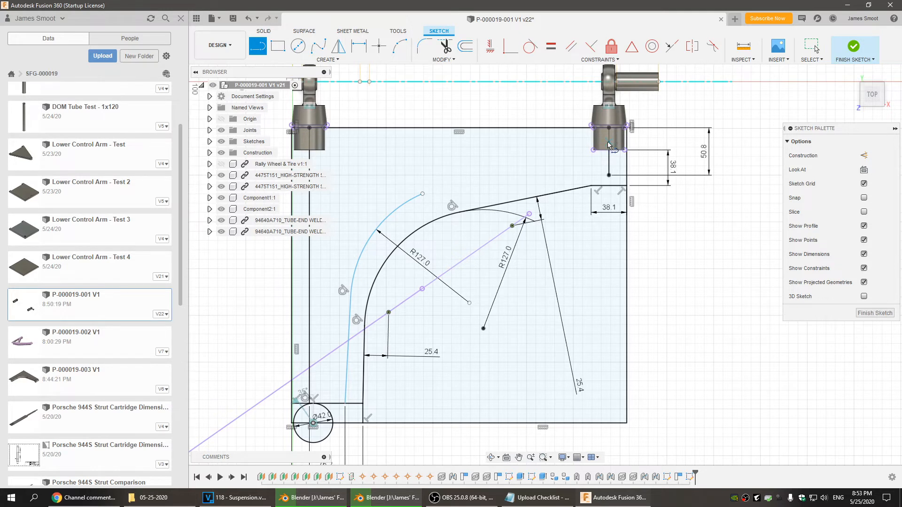
left_click(593, 150)
left_click(422, 194)
key("Escape")
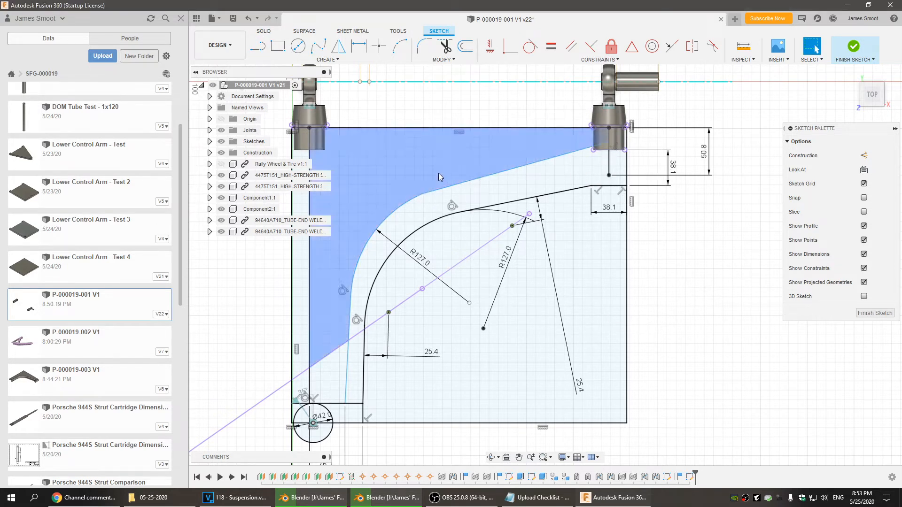
left_click(530, 46)
left_click(453, 185)
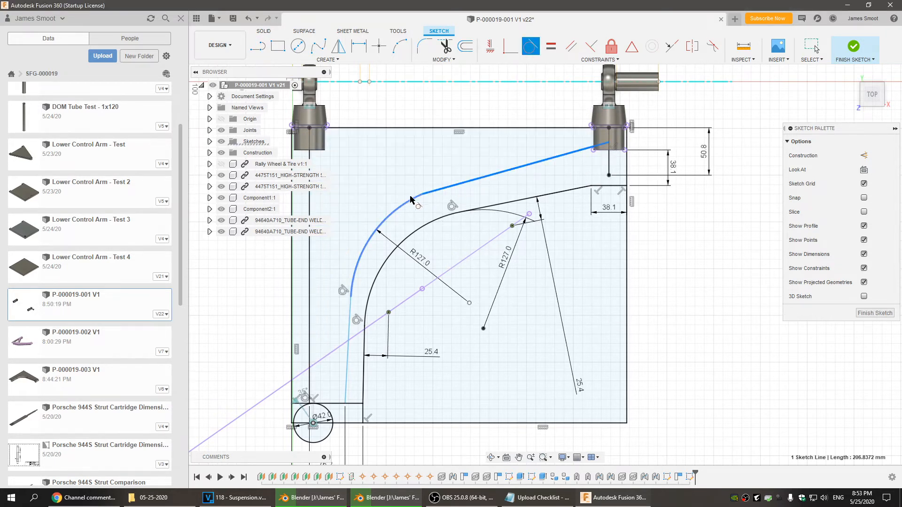
left_click(409, 195)
key("Escape")
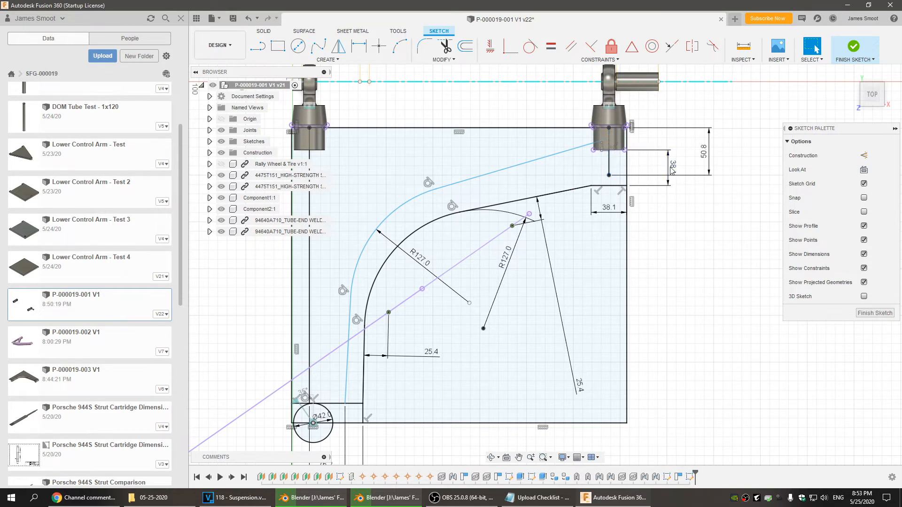
Dimension the connecting line's end on the right weld nut's centreline 0.75 in (19.05 mm) below the shoulder centre point
key("d")
left_click(607, 140)
left_click(609, 129)
left_click(684, 105)
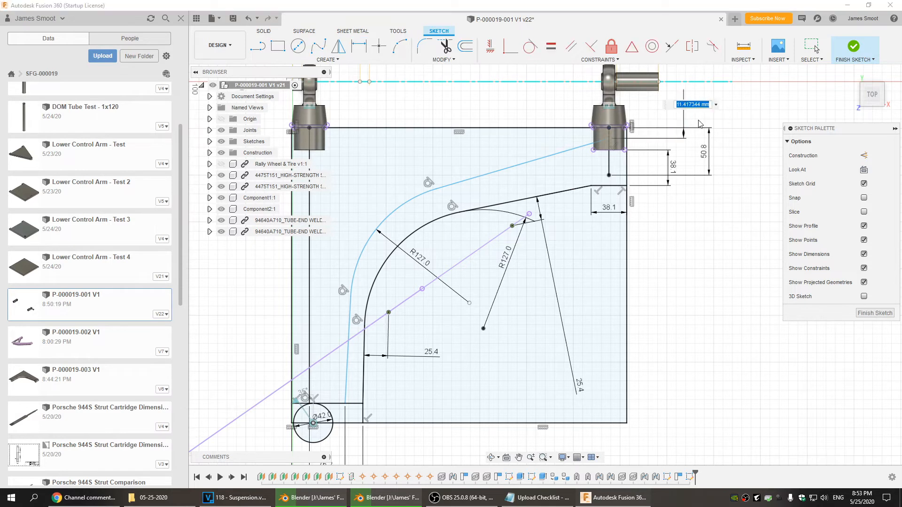
key("BackSpace")
type(".75\"")
key("Return")
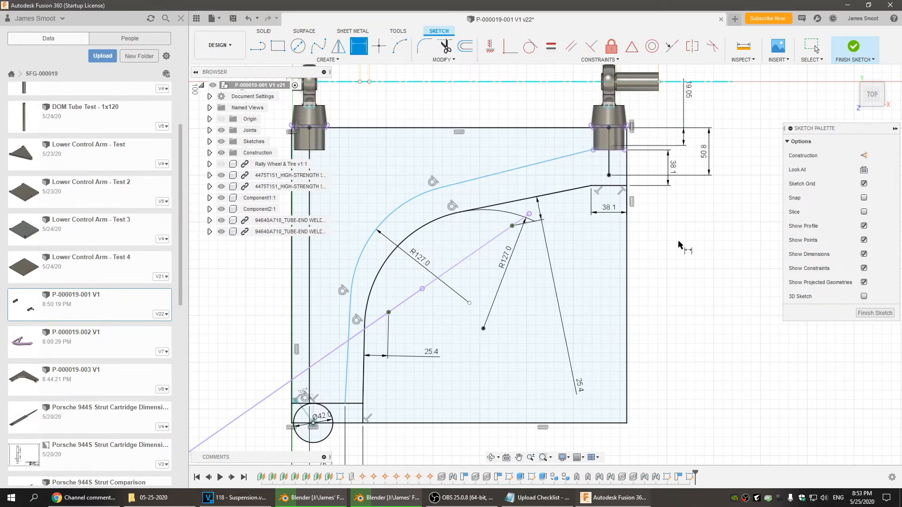
key("Escape")
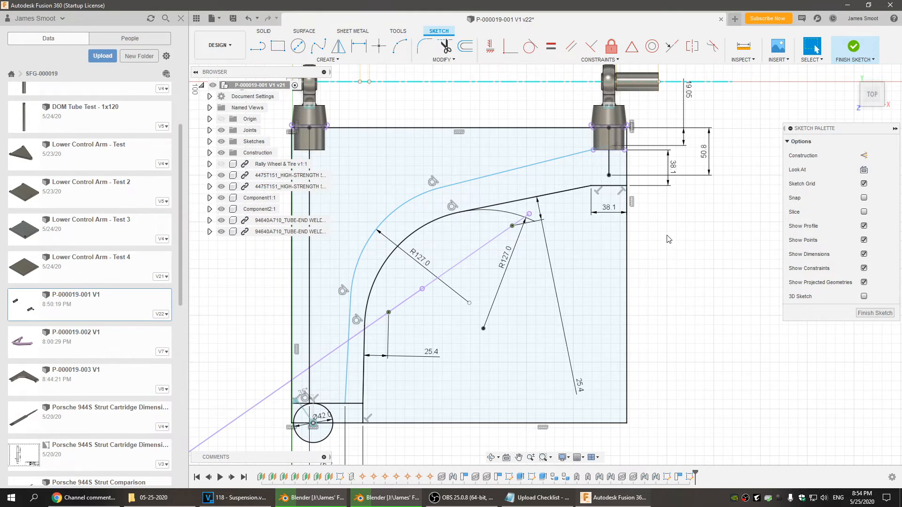
Set the connecting line's end 1 in (25.4 mm) below the right weld nut's shoulder centre and shift the outer arc's centre slightly downward
double_click(685, 97)
type("1")
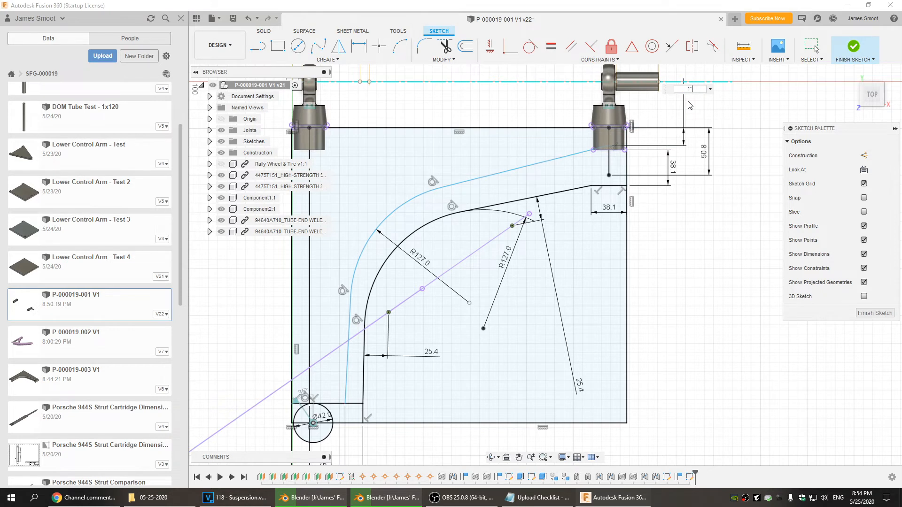
key("Return")
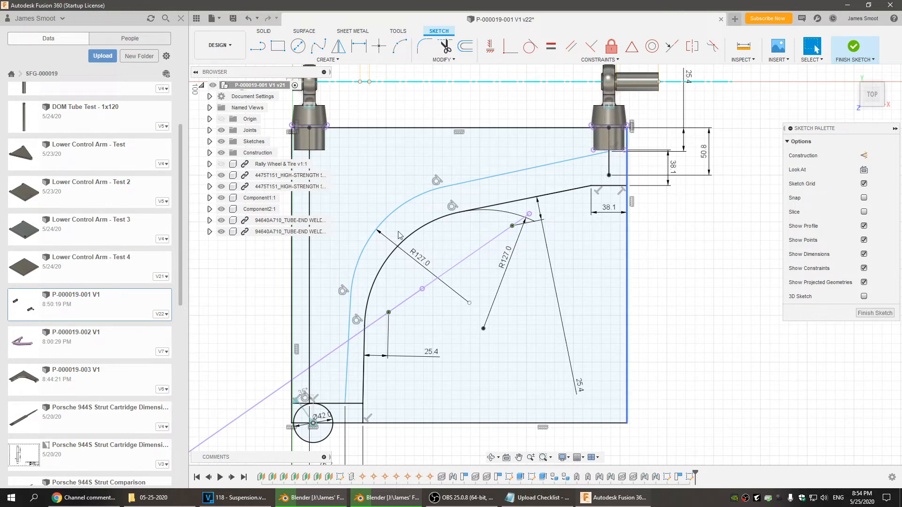
left_click_drag(470, 313, 469, 316)
left_click(657, 320)
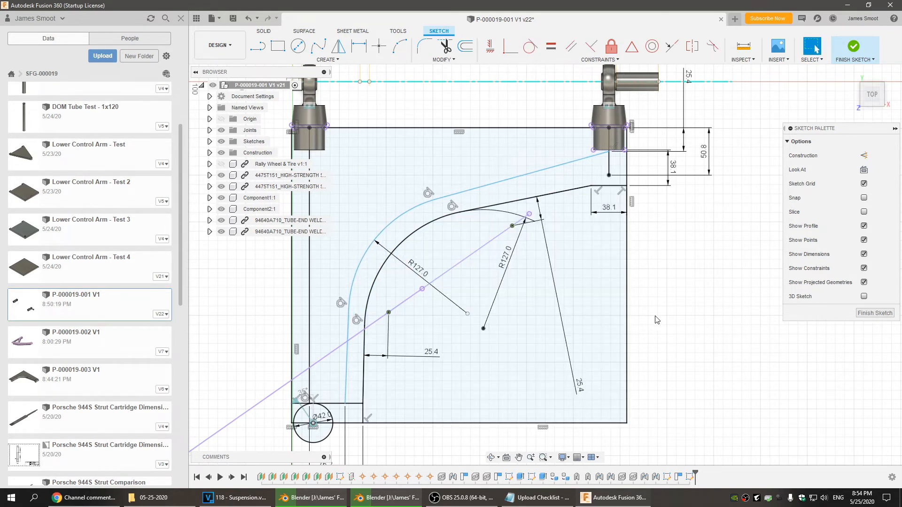
Dimension the outer arc's upper connecting line 2 in (50.8 mm) from the upper end of the projected tire edge
key("d")
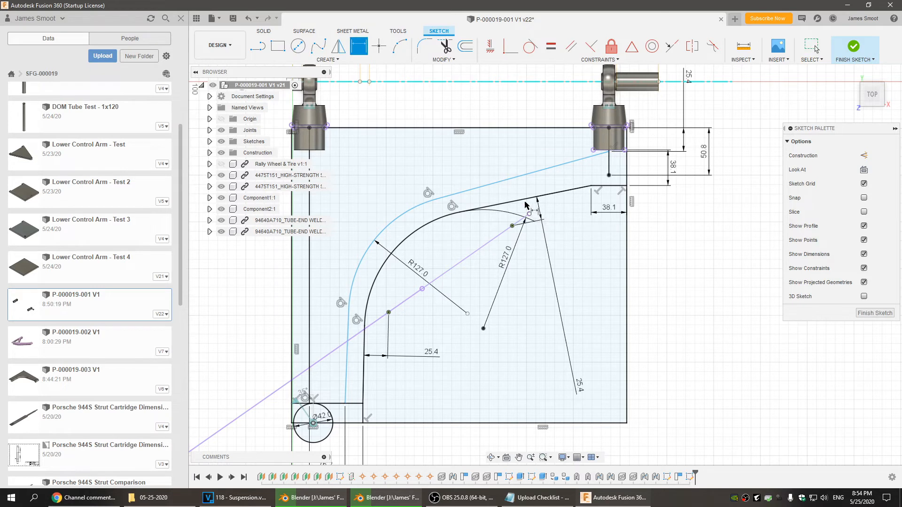
left_click(512, 182)
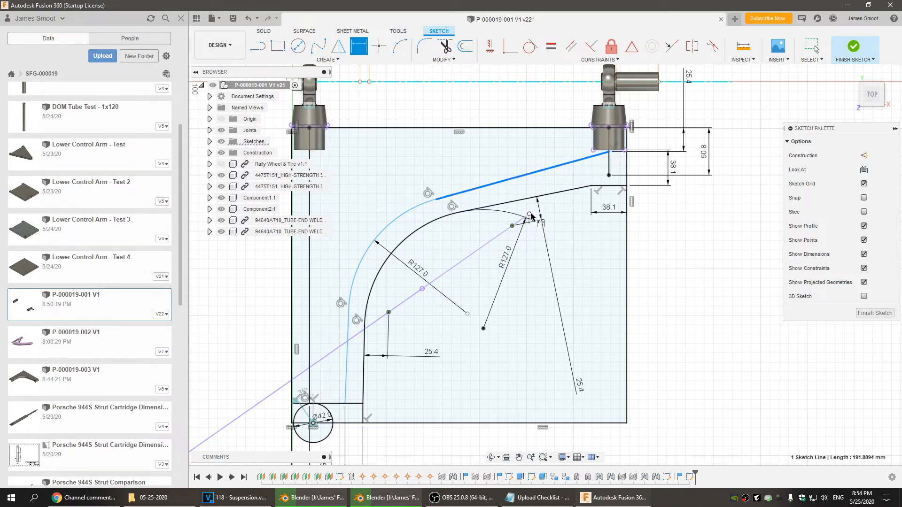
left_click(529, 216)
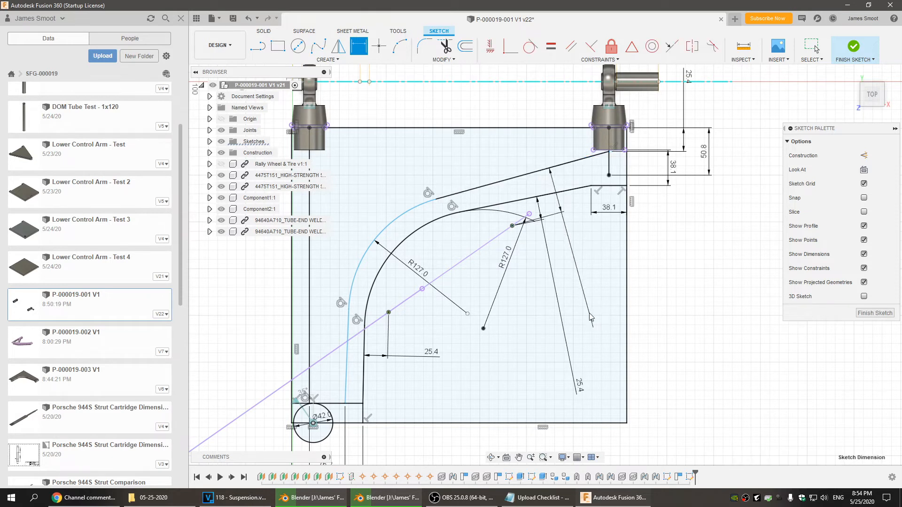
left_click(589, 312)
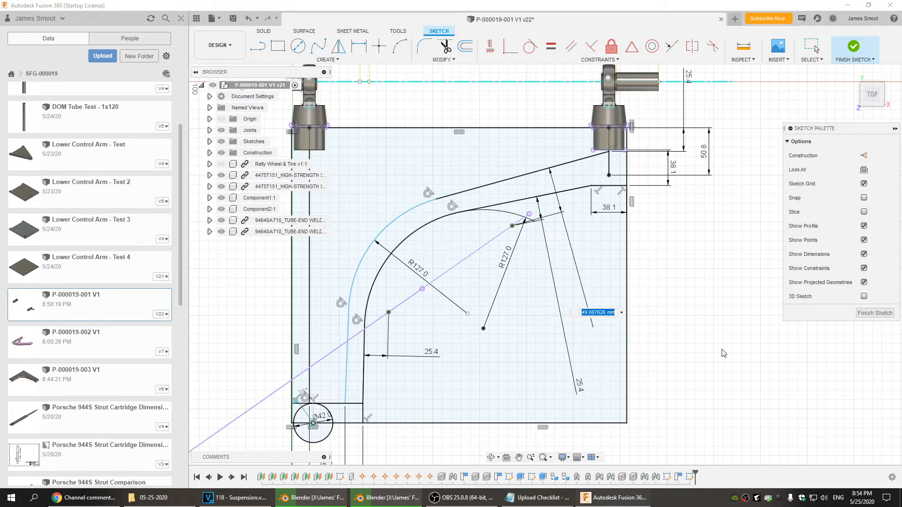
type("2")
key("Return")
Try dimensioning the outer arc's lower line 2 in (50.8 mm) from the point on the projected tire edge, and delete that dimension
left_click(348, 329)
left_click(388, 311)
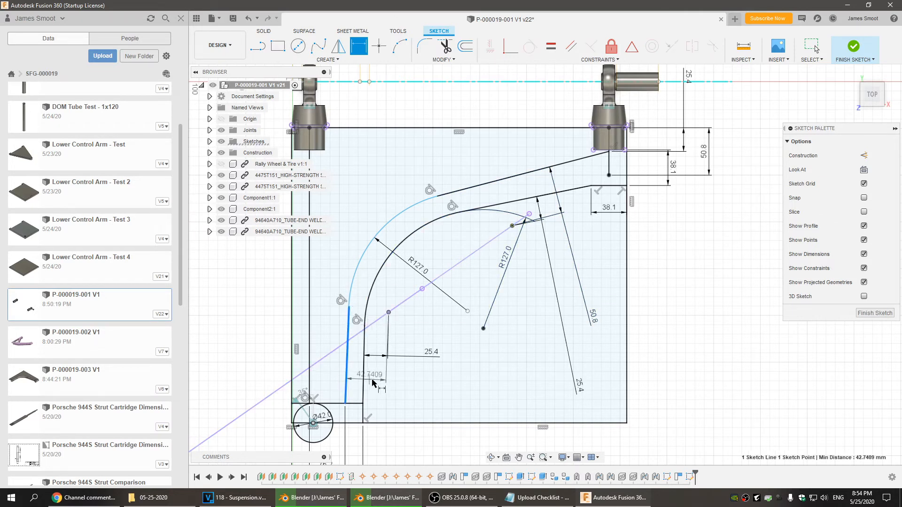
left_click(434, 385)
type("2")
key("Return")
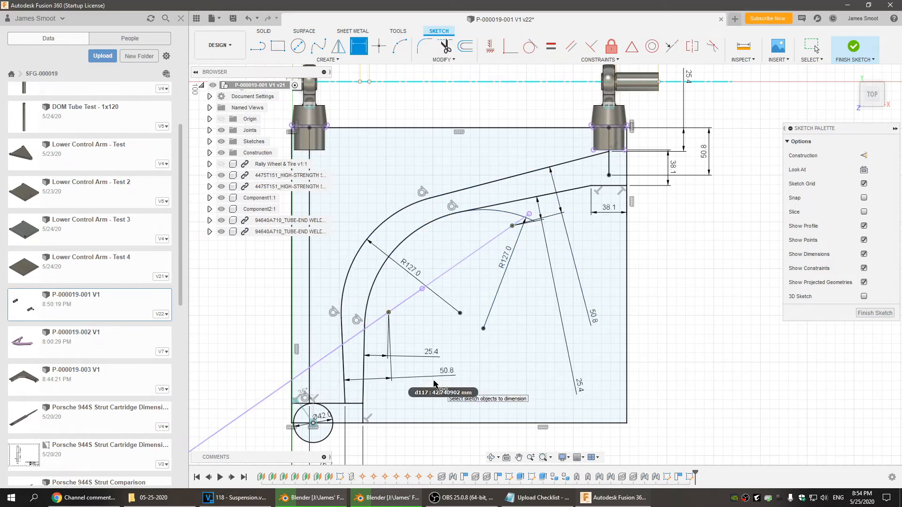
key("Escape")
left_click(486, 269)
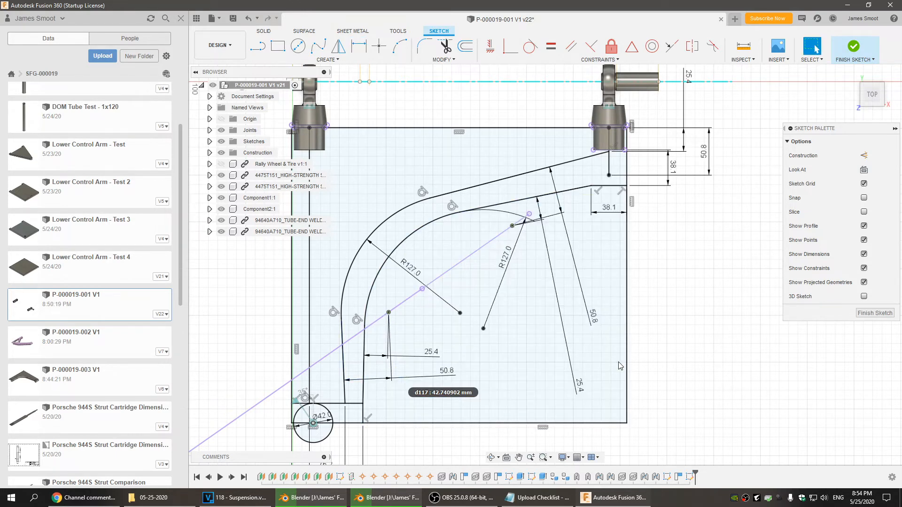
left_click(461, 313)
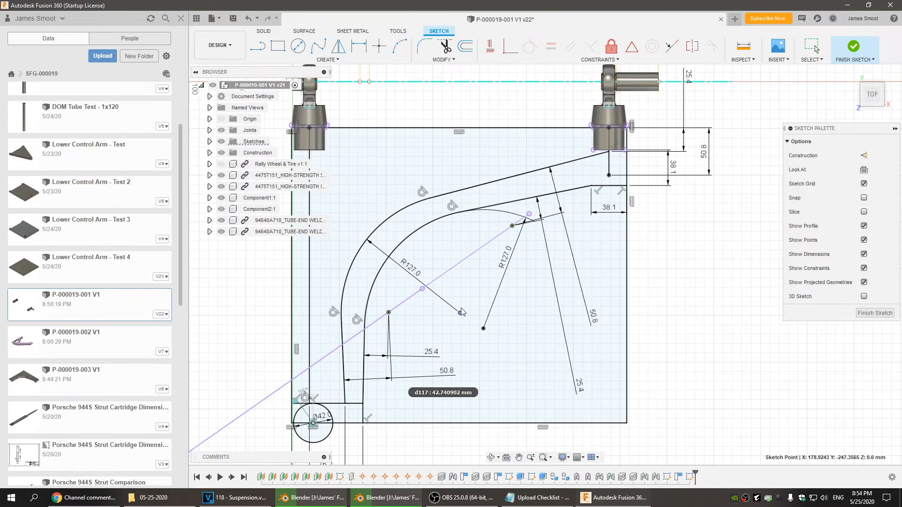
left_click(684, 326)
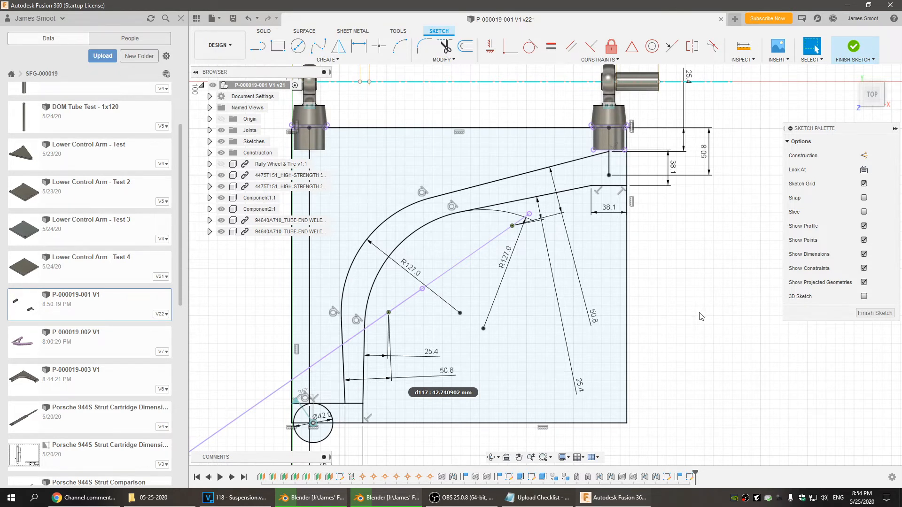
left_click(441, 375)
key("Delete")
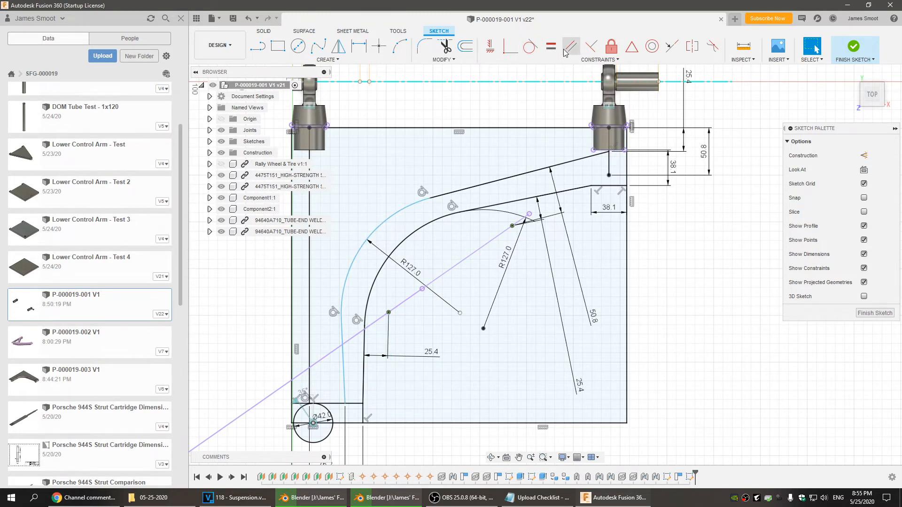
Constrain the outer arc's lower line perpendicular to the short horizontal line above the 42 mm circle
left_click(591, 45)
left_click(345, 375)
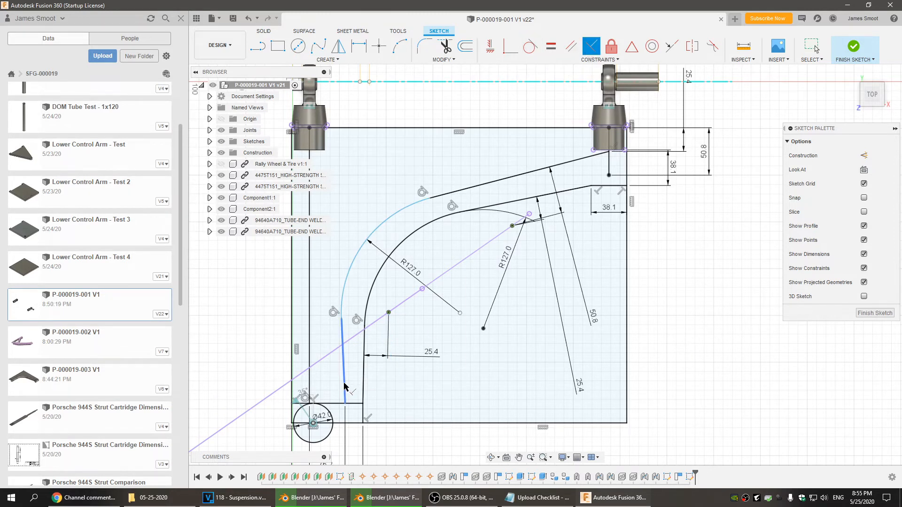
left_click(329, 403)
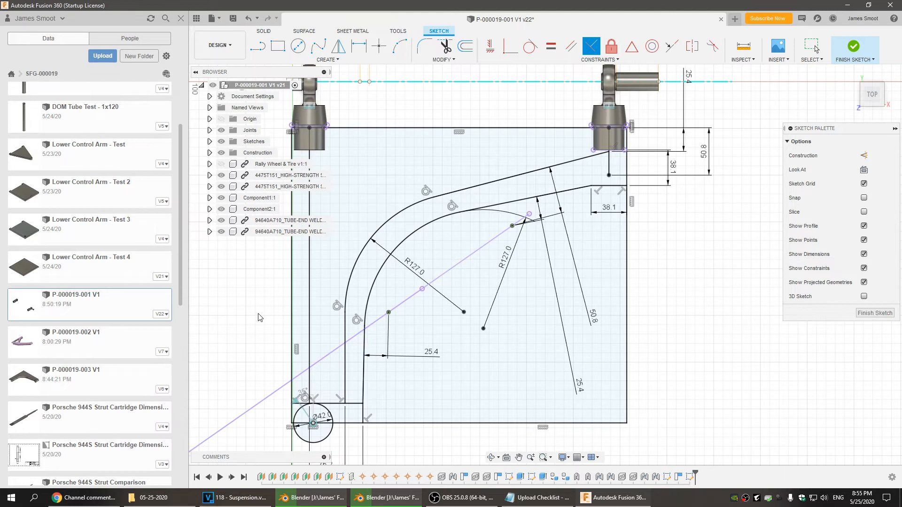
key("Escape")
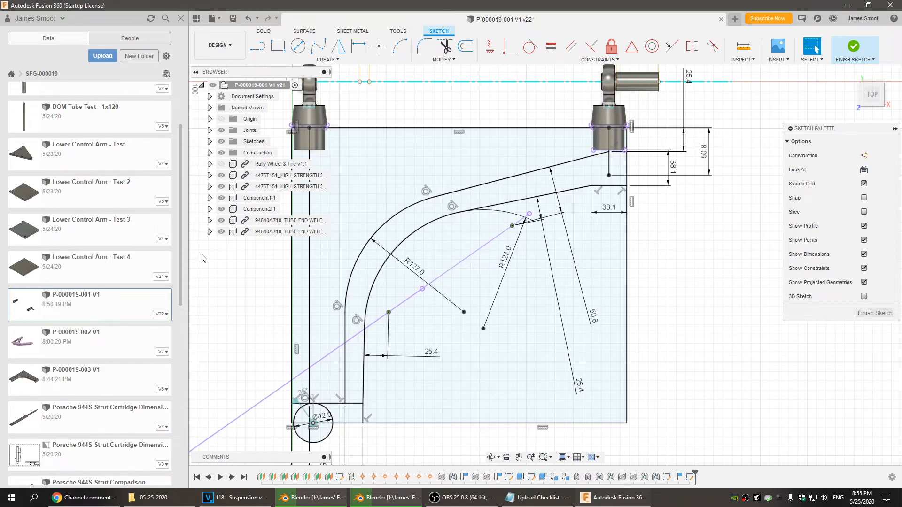
Show the Rally Wheel & Tire component briefly to check its clearance to the new profile, and hide it again
left_click(220, 164)
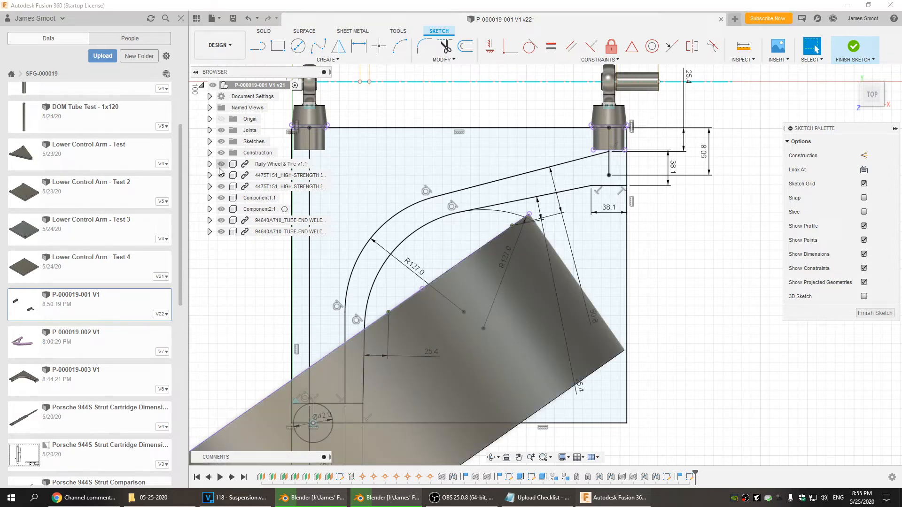
left_click(221, 164)
middle_click_drag(274, 347, 290, 344)
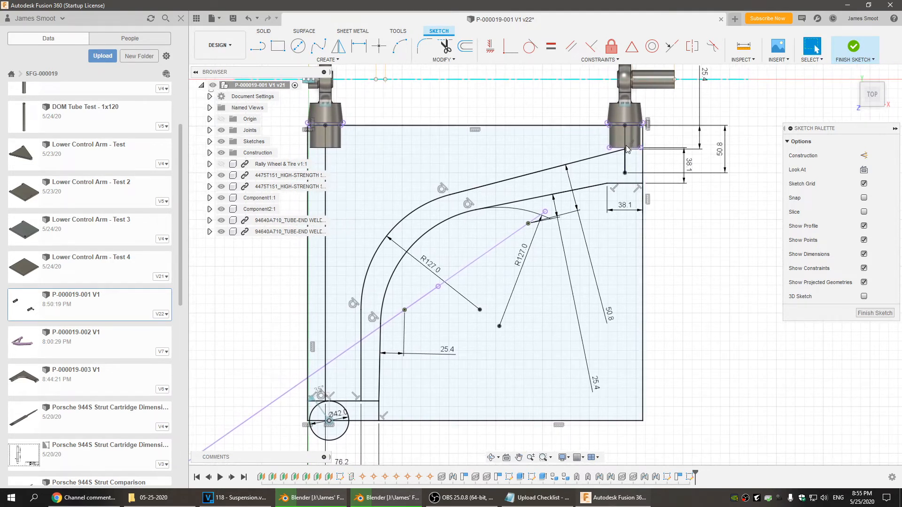
left_click(342, 143)
Open P-000019-003 V1 and promote its shape optimization result as a mesh object to the Design Workspace
double_click(114, 390)
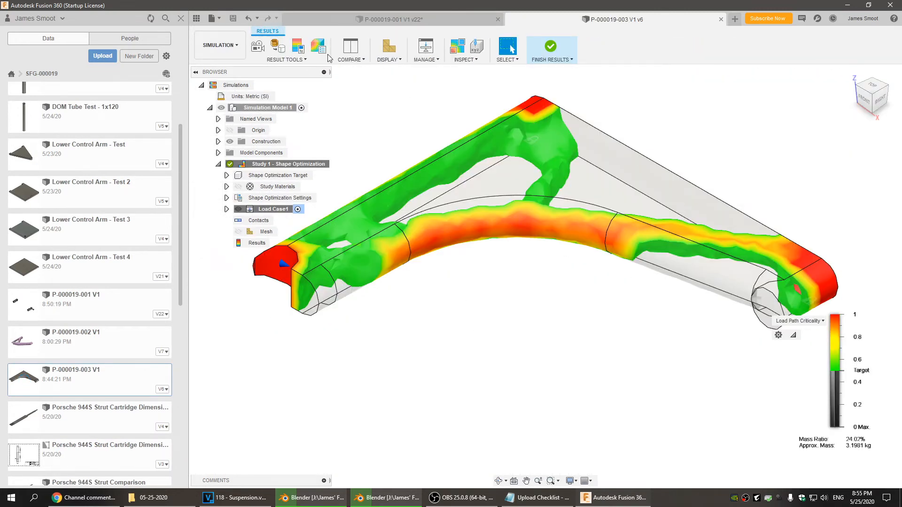
left_click(281, 46)
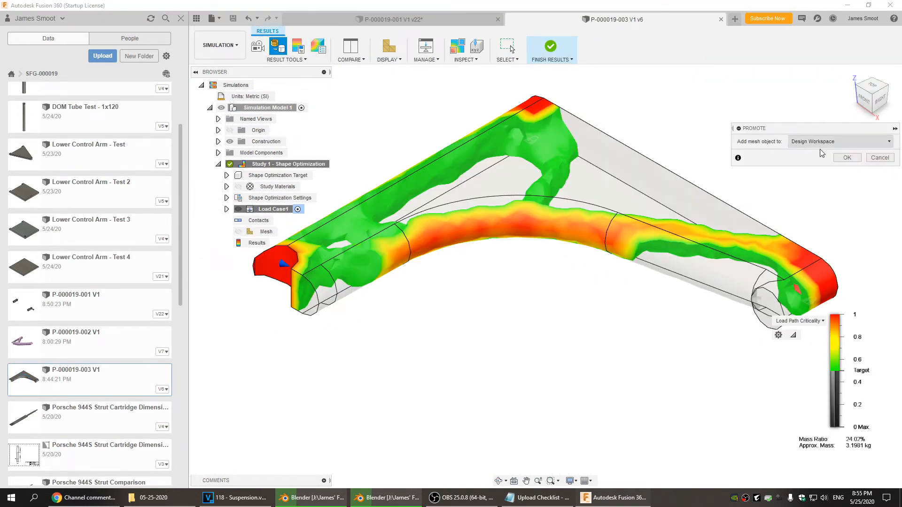
left_click(841, 160)
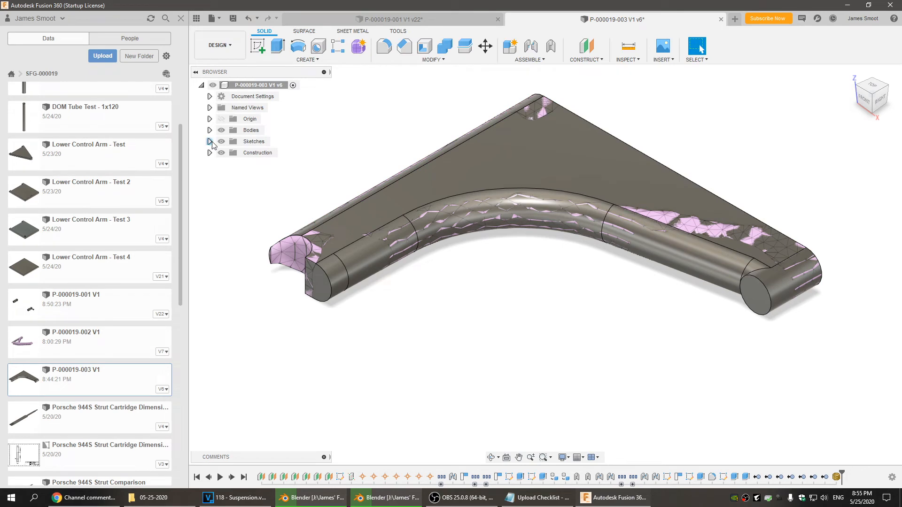
Remove the solid body Body4 so only the optimization mesh remains, and save the design as a new version
left_click(210, 130)
right_click(259, 142)
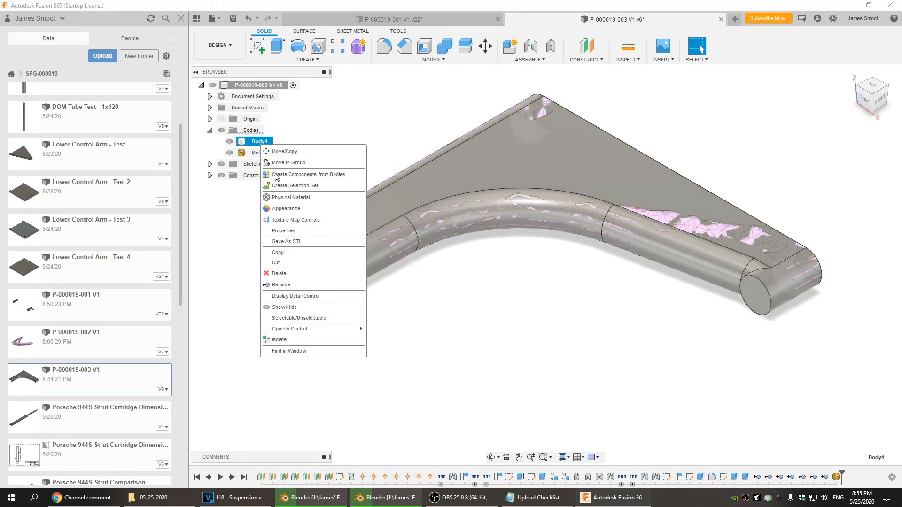
left_click(282, 285)
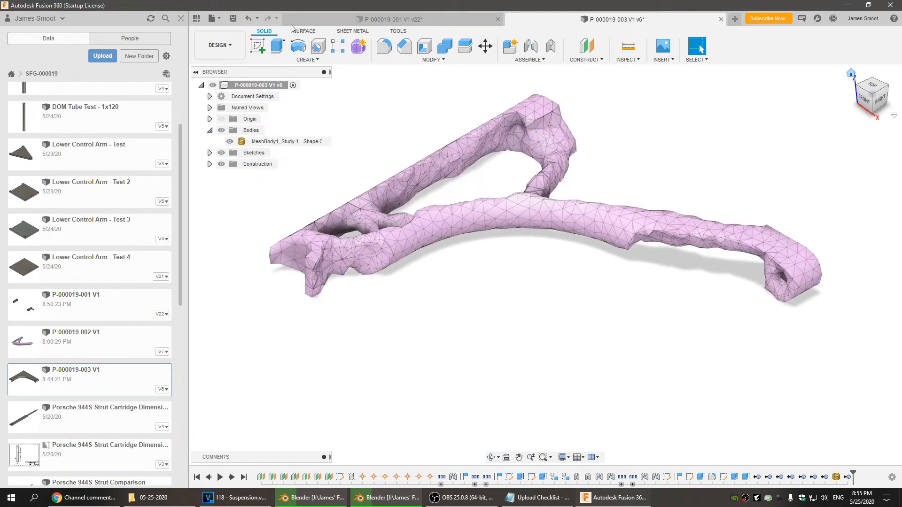
left_click(232, 18)
left_click(453, 257)
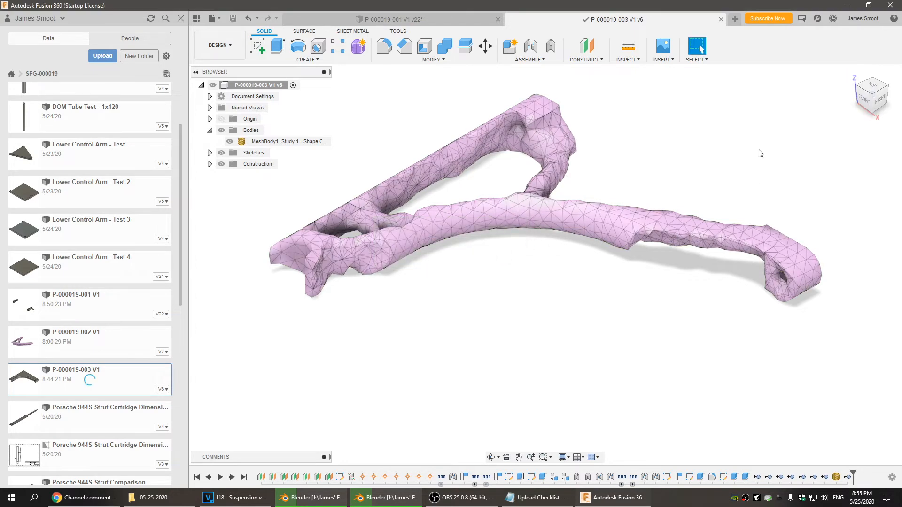
Sketch a trial line along the mesh's upper diagonal strut on the top plane to compare strut directions, and delete the sketch
left_click(873, 89)
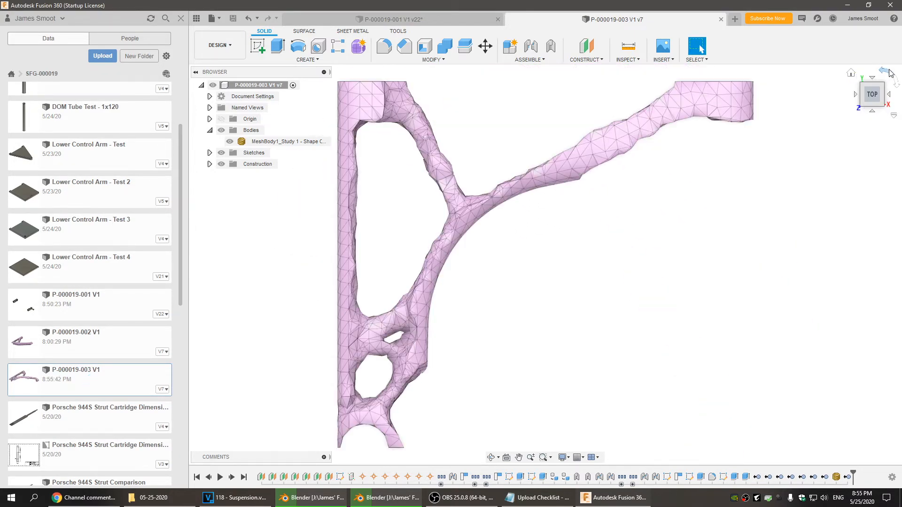
left_click(381, 105)
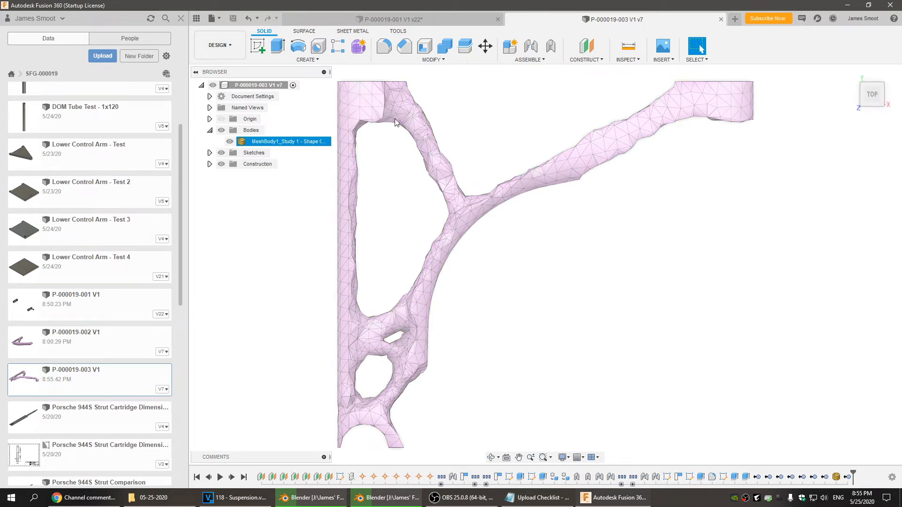
left_click(528, 323)
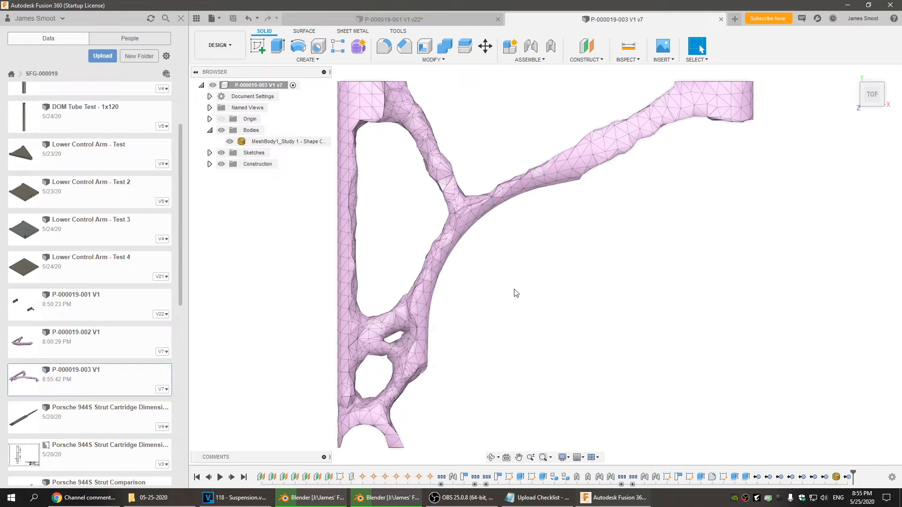
left_click(259, 45)
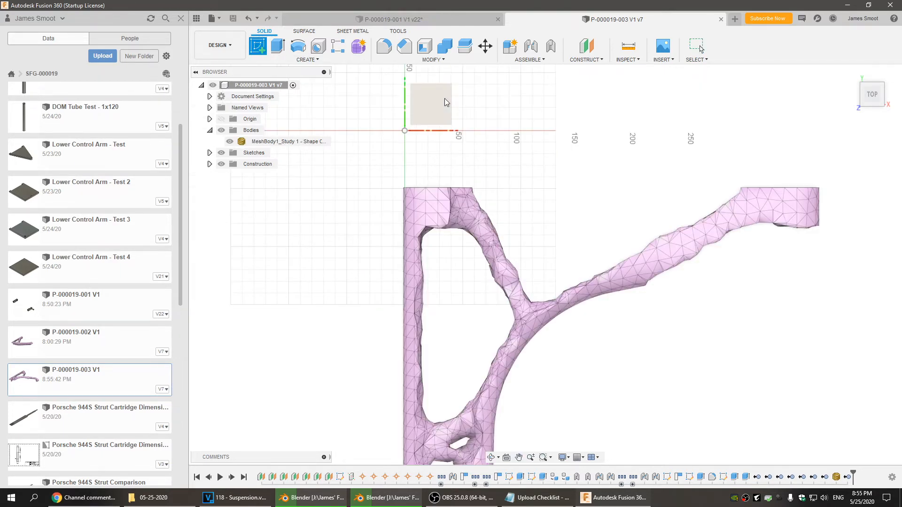
left_click(445, 97)
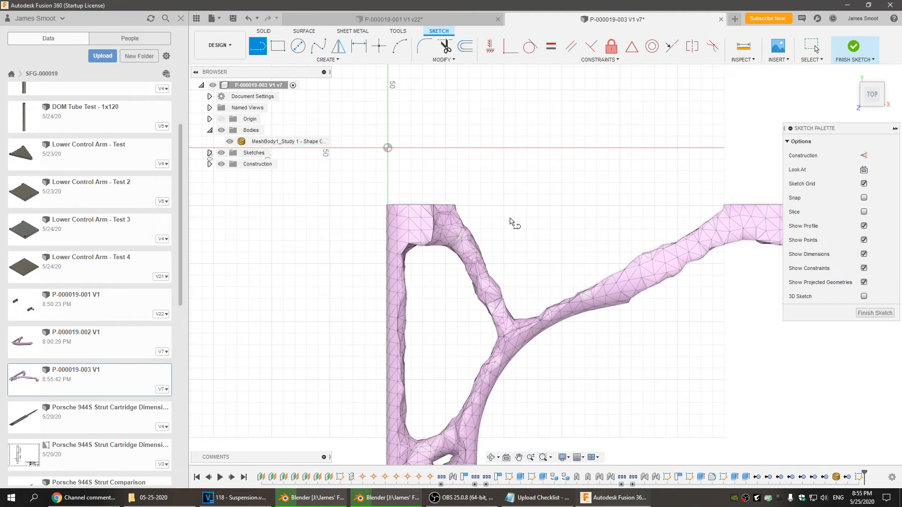
left_click(443, 220)
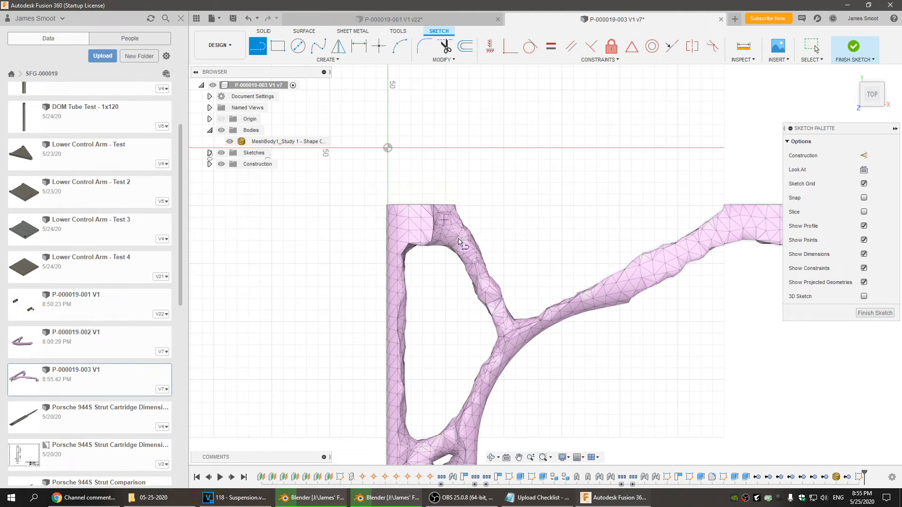
left_click(512, 333)
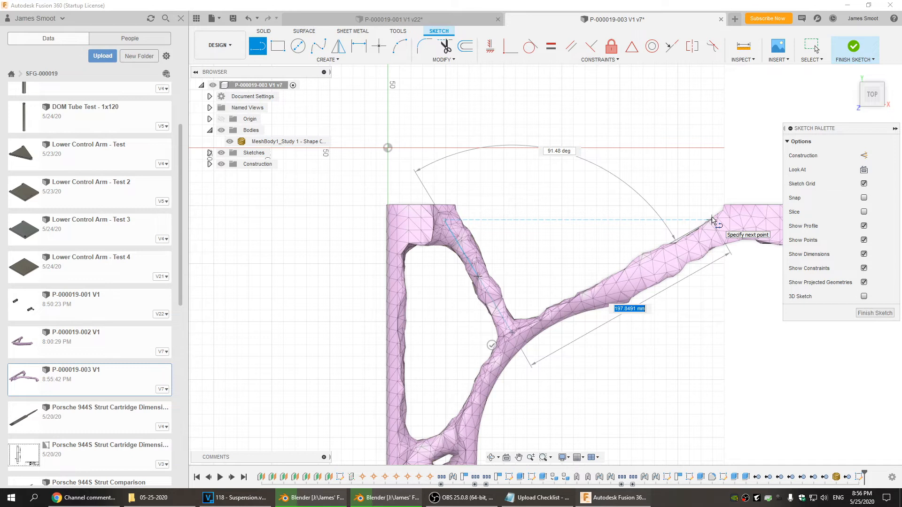
key("Escape")
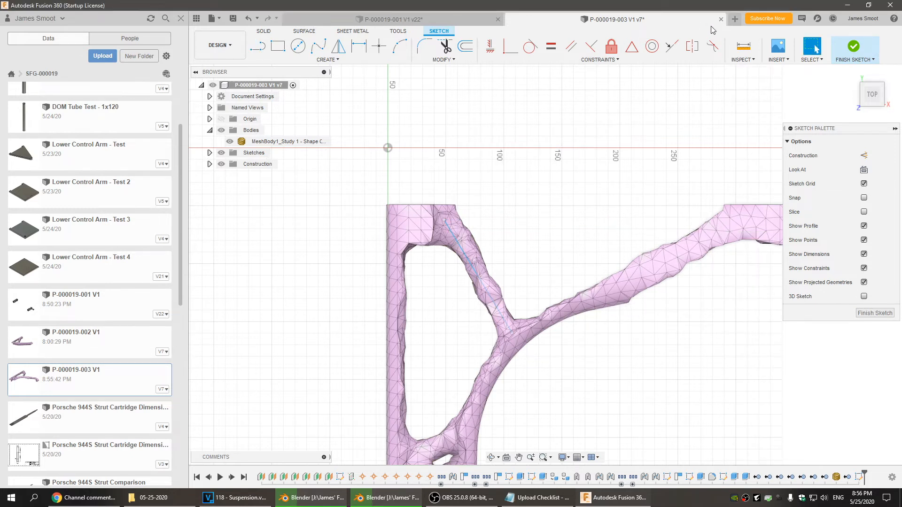
left_click(853, 47)
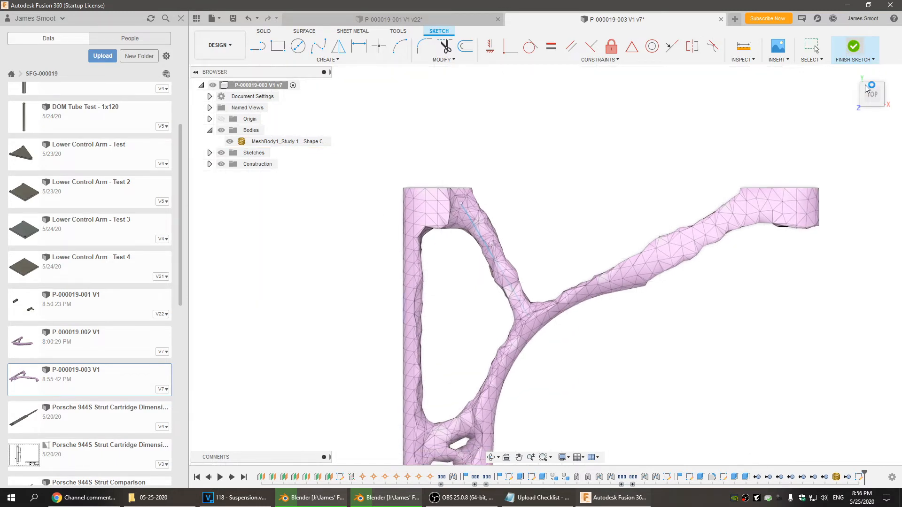
left_click(852, 74)
right_click(859, 477)
left_click(862, 414)
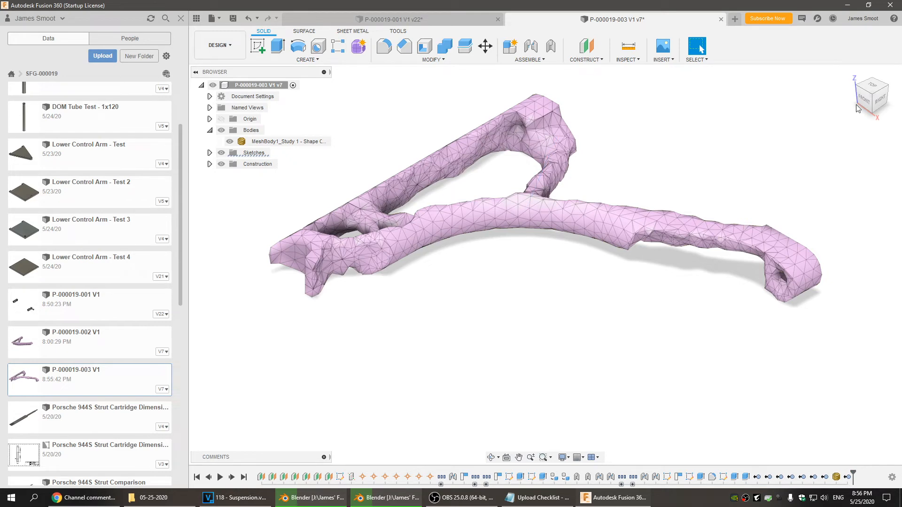
Save P-000019-003 V1 and close it to return to the P-000019-001 V1 sketch
left_click(233, 19)
left_click(449, 257)
left_click(721, 19)
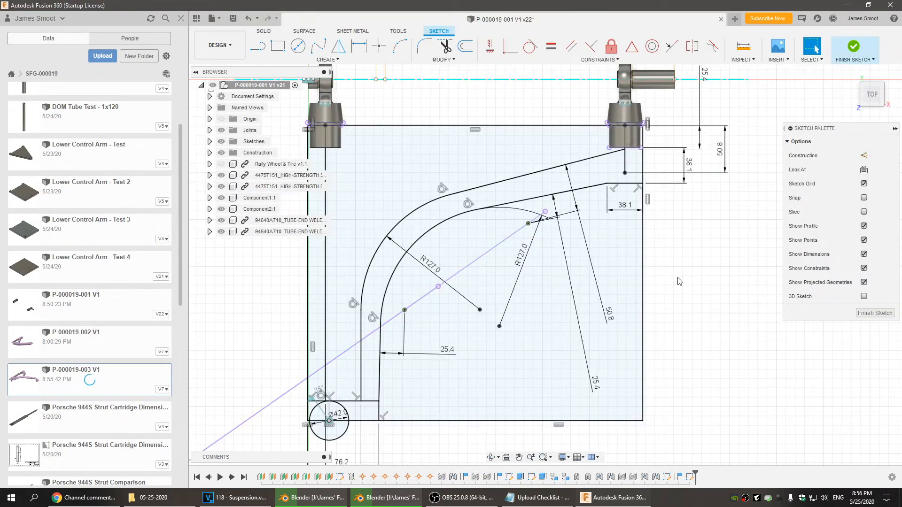
Sketch a diagonal brace line from the profile's outer arc up to the vertical centreline just below the inner-corner tube end
middle_click_drag(517, 281, 612, 345)
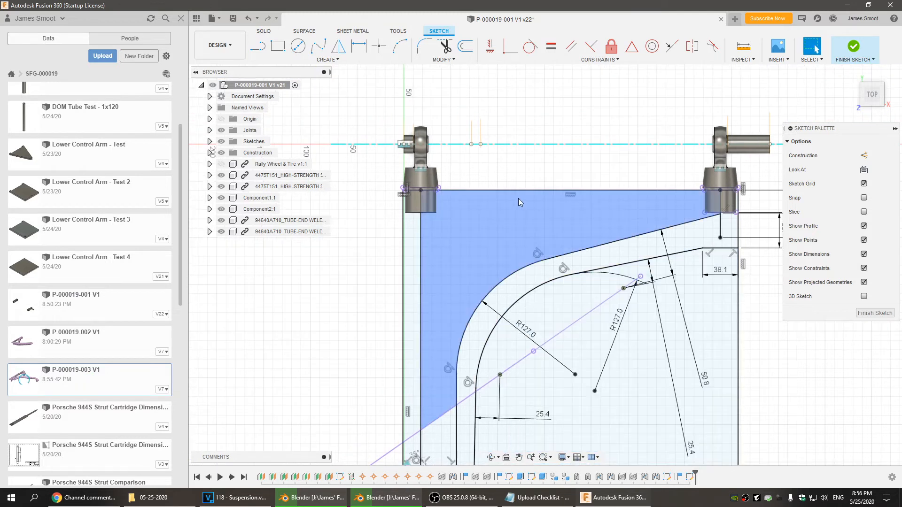
key("l")
left_click(513, 271)
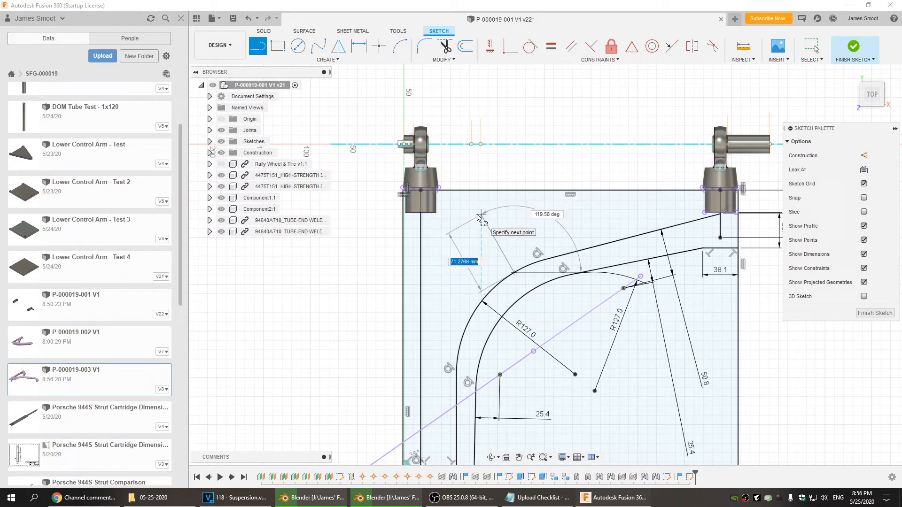
left_click(420, 226)
key("Escape")
Dimension the brace line's upper end 25.4 mm below the sketch's top edge
key("d")
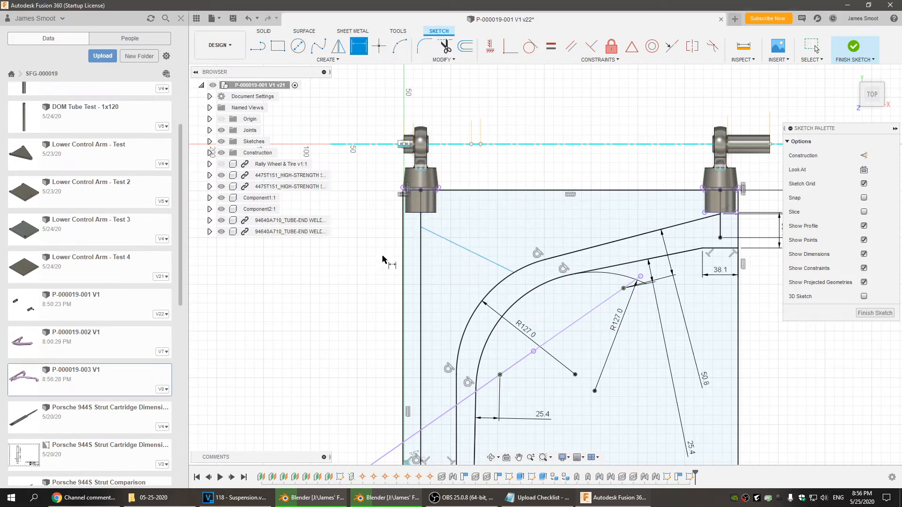
left_click(421, 227)
left_click(420, 191)
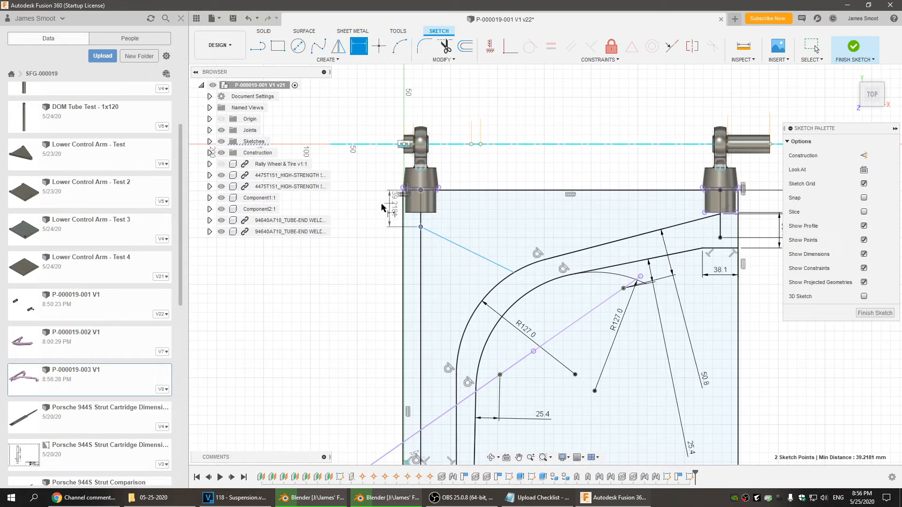
left_click(360, 206)
type("25.4")
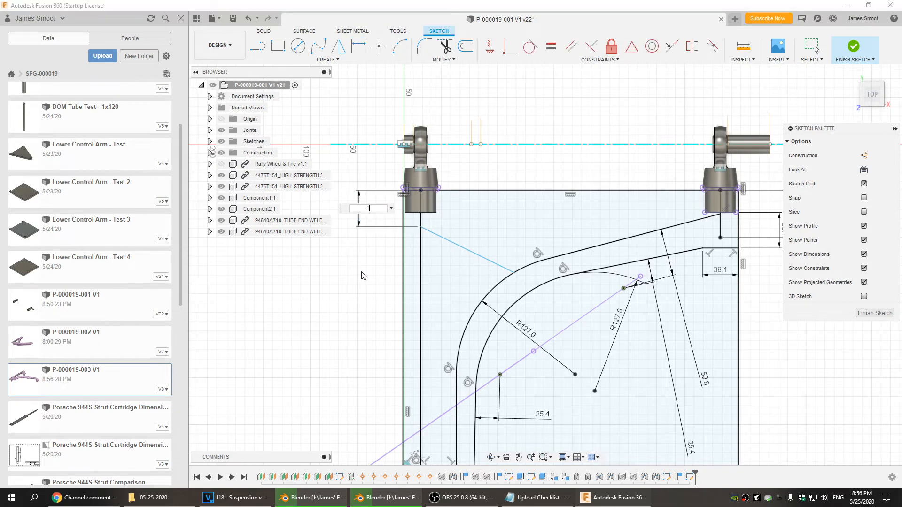
key("Return")
mouse_move(457, 348)
middle_mouse_down()
mouse_move(352, 330)
mouse_move(397, 333)
middle_mouse_up()
key("d")
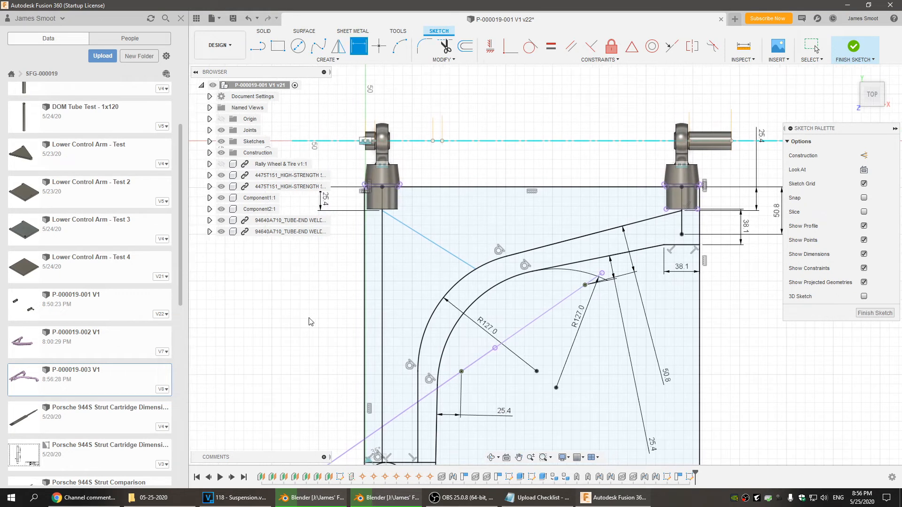
key("Escape")
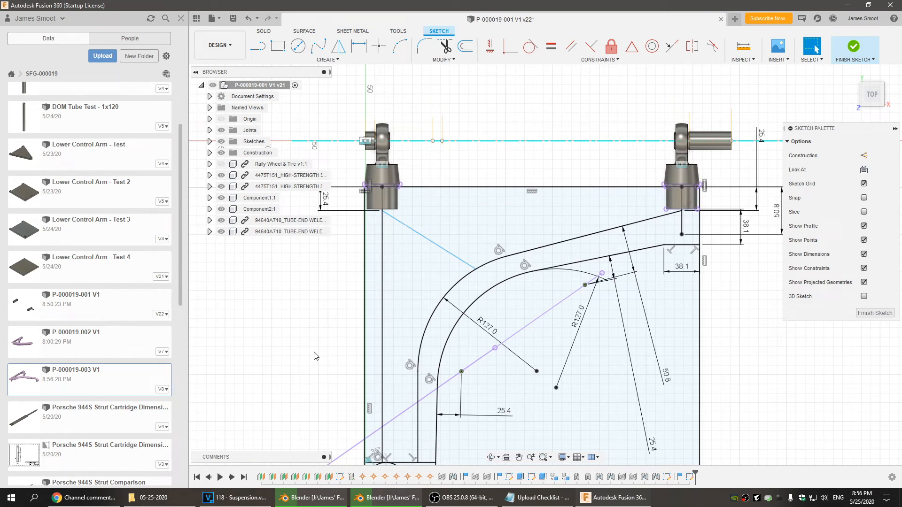
Open P-000019-003 V1, examine the optimization mesh's diagonal strut from the top, and close it to return to the sketch
double_click(94, 383)
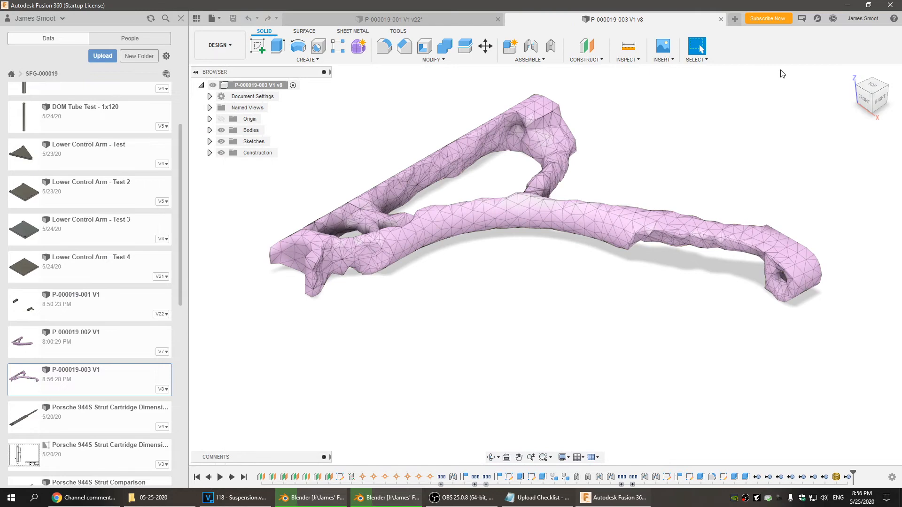
left_click(871, 89)
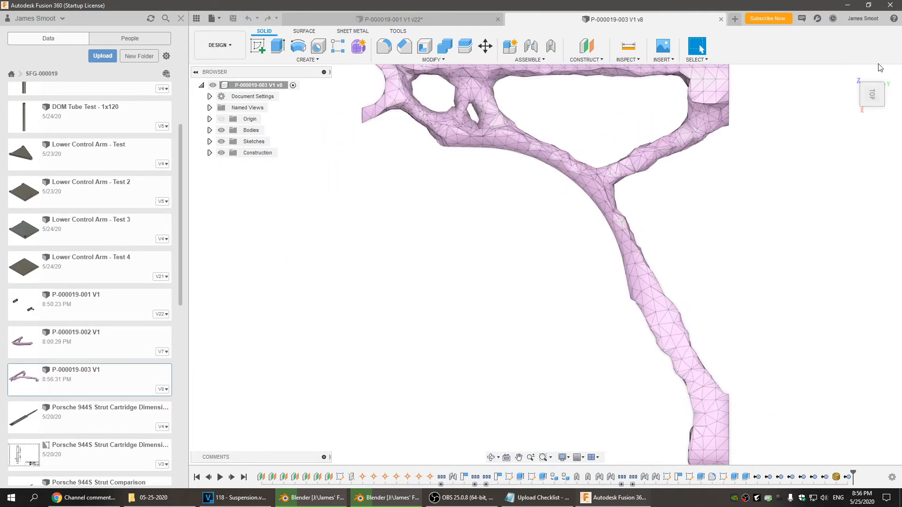
left_click(888, 72)
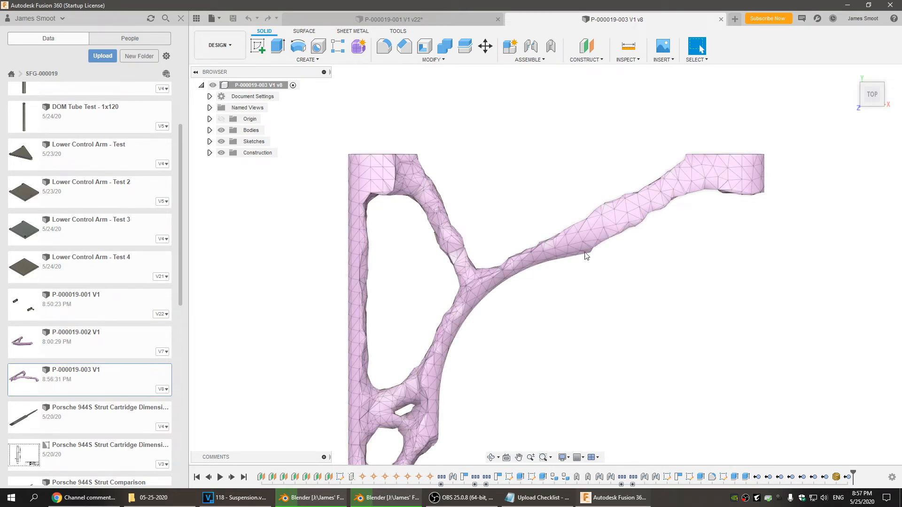
left_click(720, 19)
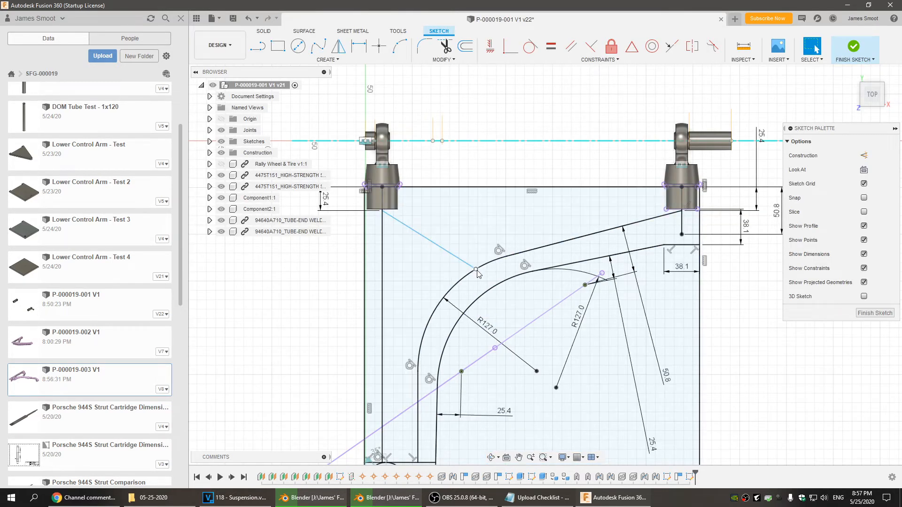
Shift the brace line's lower end down the outer arc, try making it perpendicular to the upper straight edge, and undo that constraint
left_click_drag(475, 268, 439, 300)
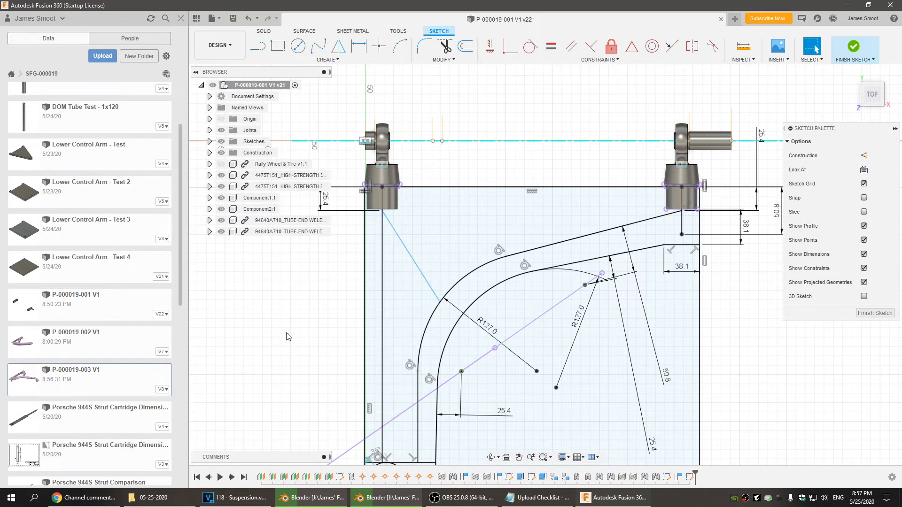
left_click(590, 46)
left_click(434, 291)
left_click(528, 249)
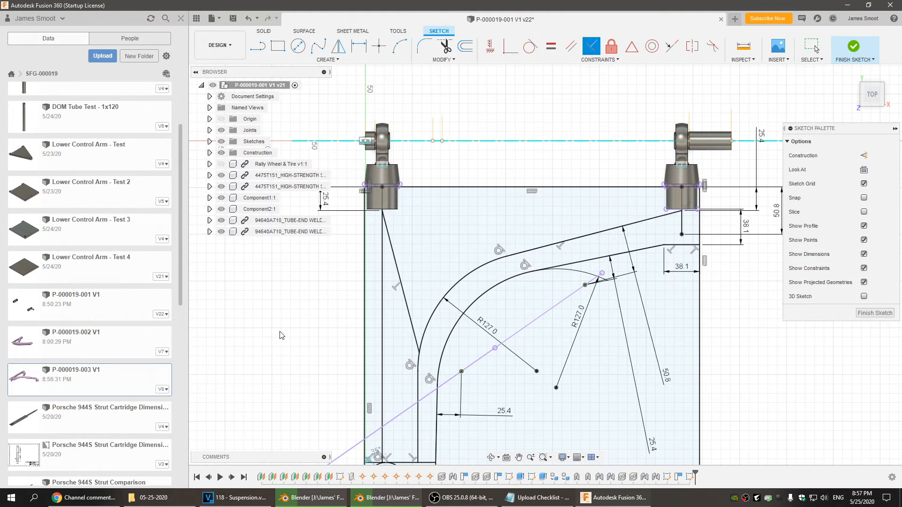
key("Escape")
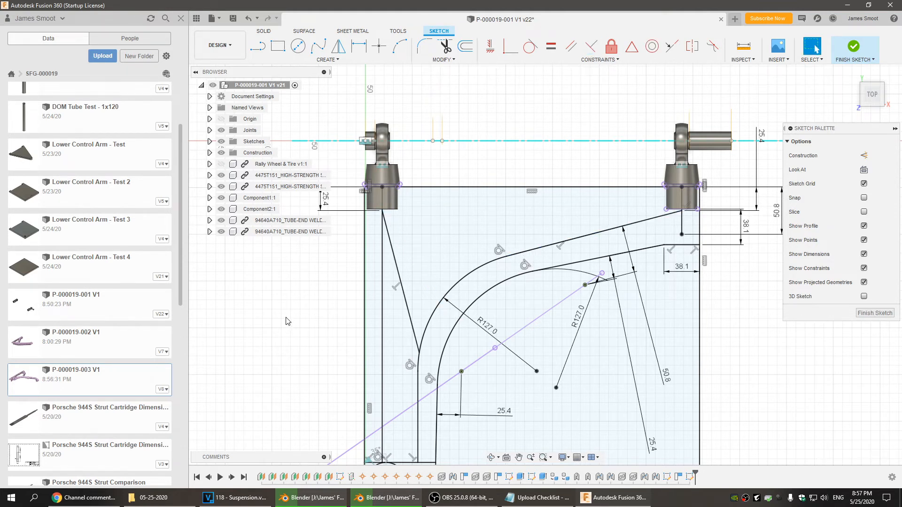
key("ctrl+z")
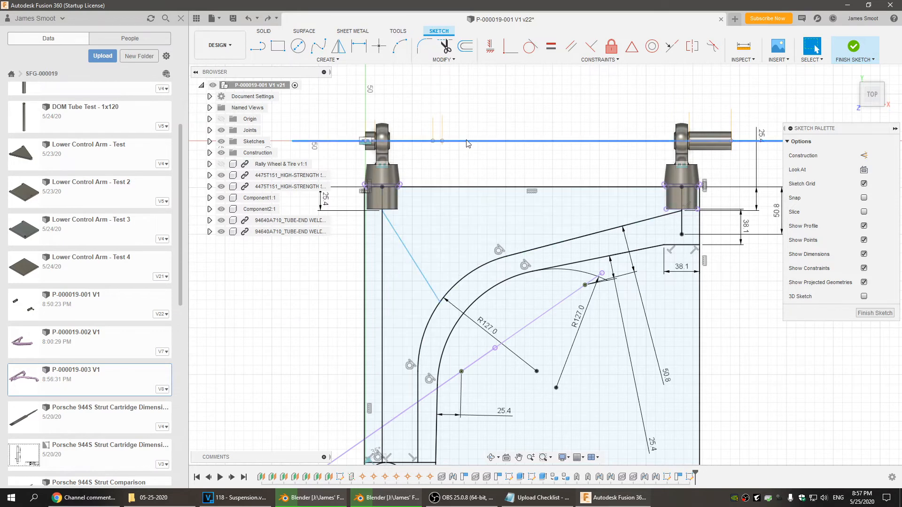
middle_click_drag(277, 346, 346, 320)
key("d")
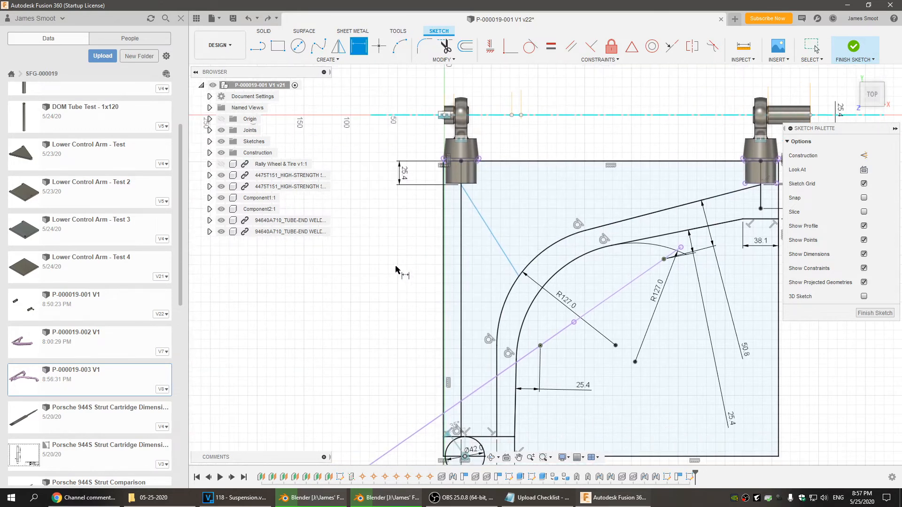
key("Escape")
middle_click_drag(395, 268, 345, 270)
left_click(591, 46)
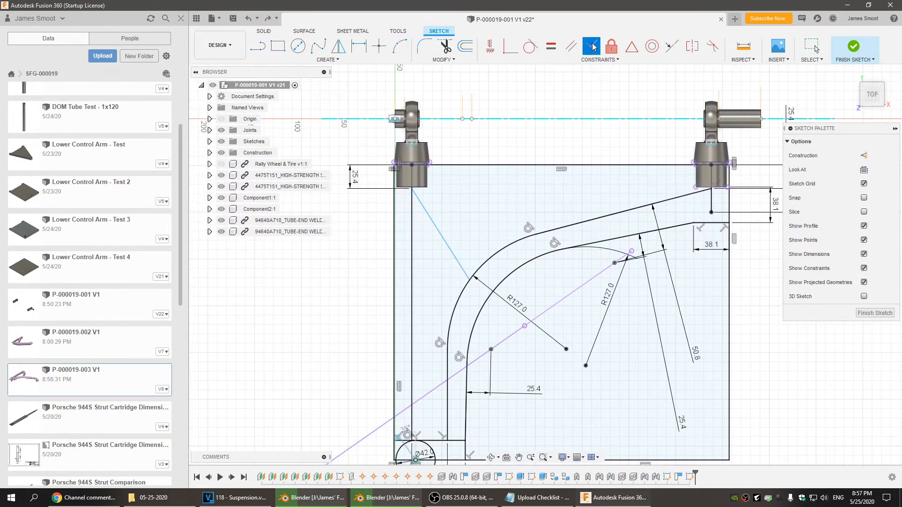
left_click(464, 272)
key("Escape")
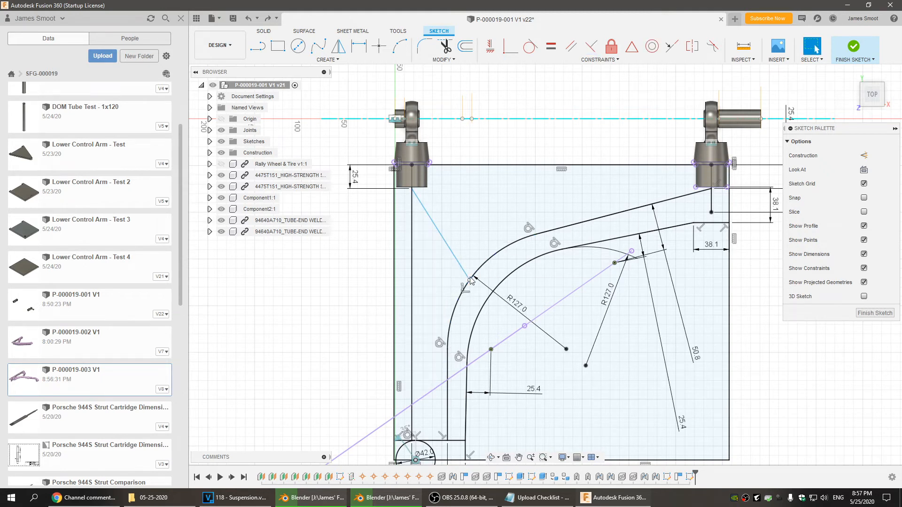
Try to constrain the brace line's lower end coincident with the outer arc's centre point
left_click(450, 291)
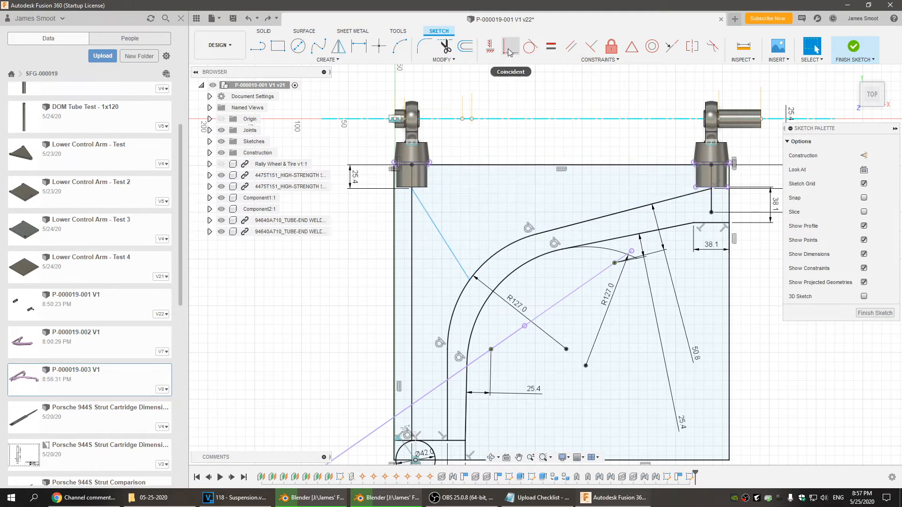
left_click(509, 52)
left_click(482, 268)
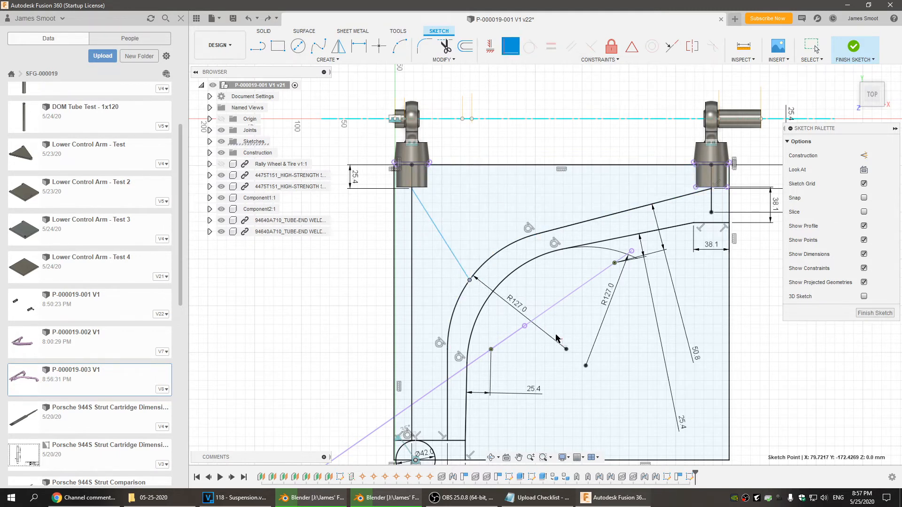
left_click(566, 349)
key("Escape")
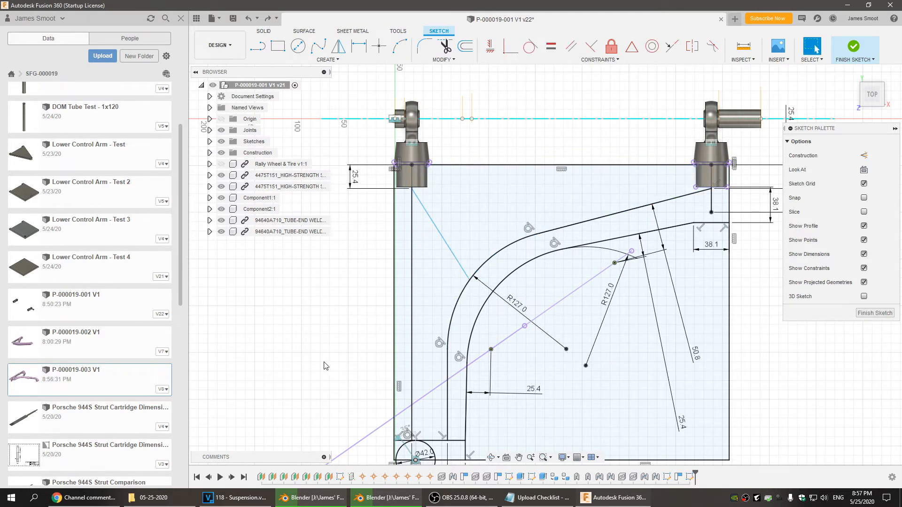
Move the brace line's lower end up the outer arc and dimension its angle to the vertical centreline as 45 degrees
left_click_drag(504, 247, 488, 264)
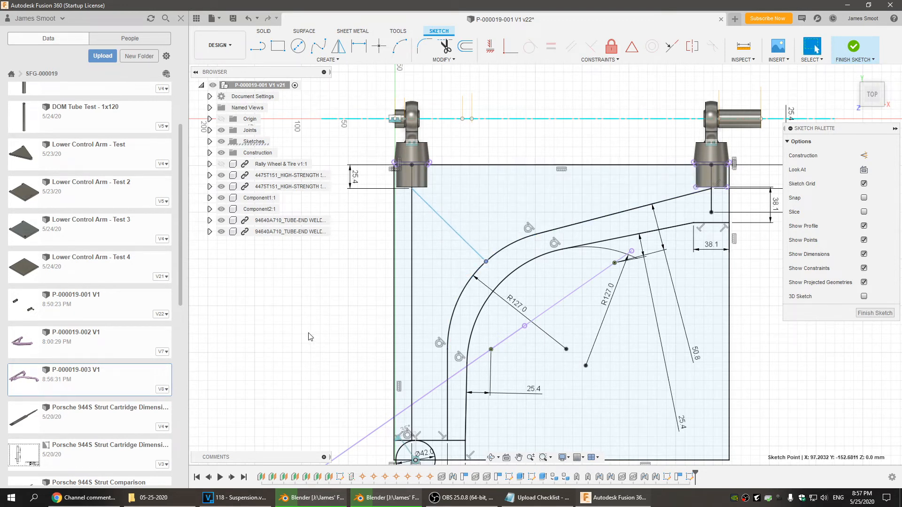
middle_click_drag(336, 351, 345, 364)
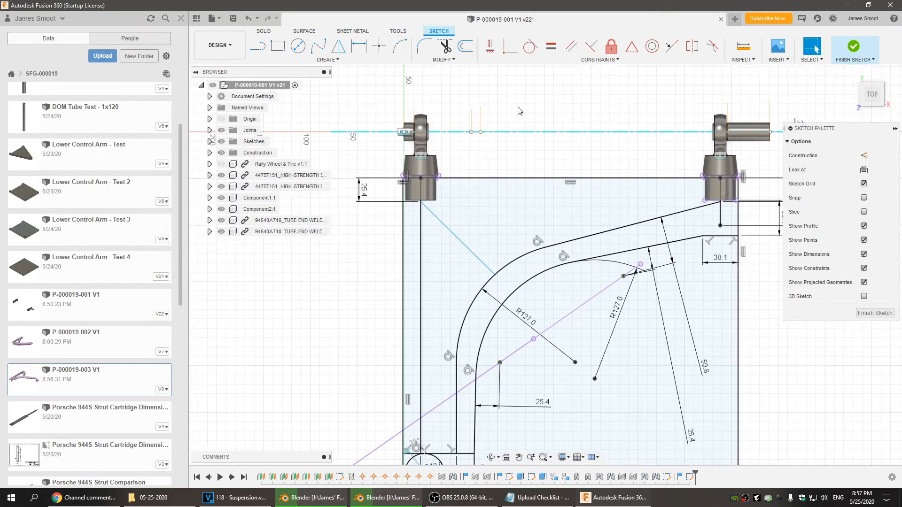
key("d")
left_click(475, 259)
left_click(421, 263)
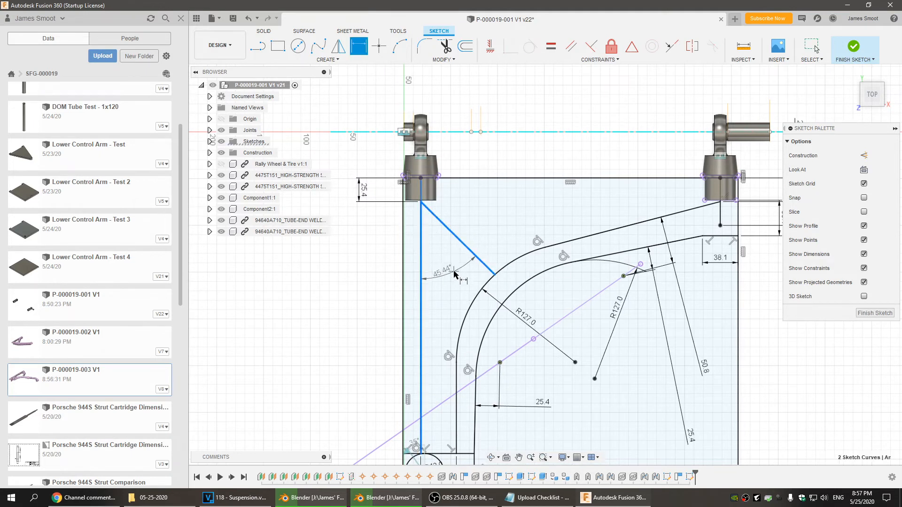
left_click(454, 274)
type("45")
key("Return")
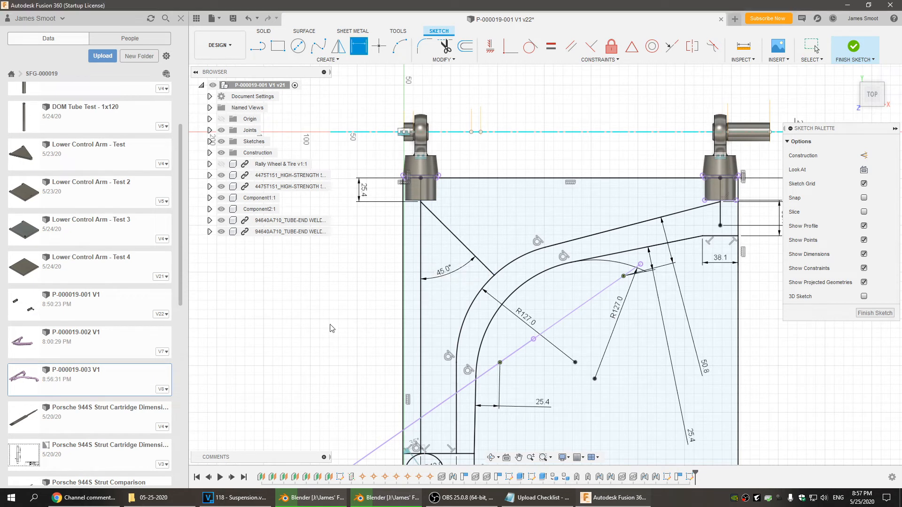
key("Escape")
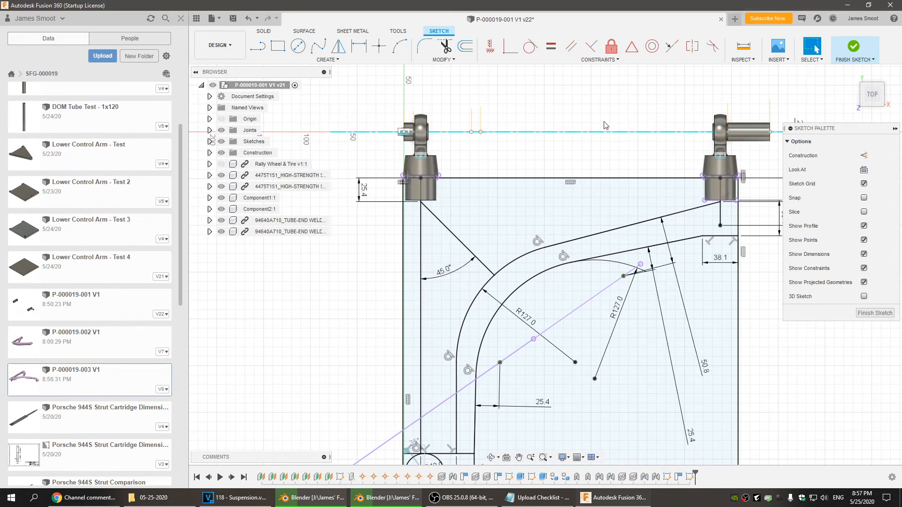
Finish the profile sketch, return to the home view, and make Sketch6 visible again
left_click(852, 47)
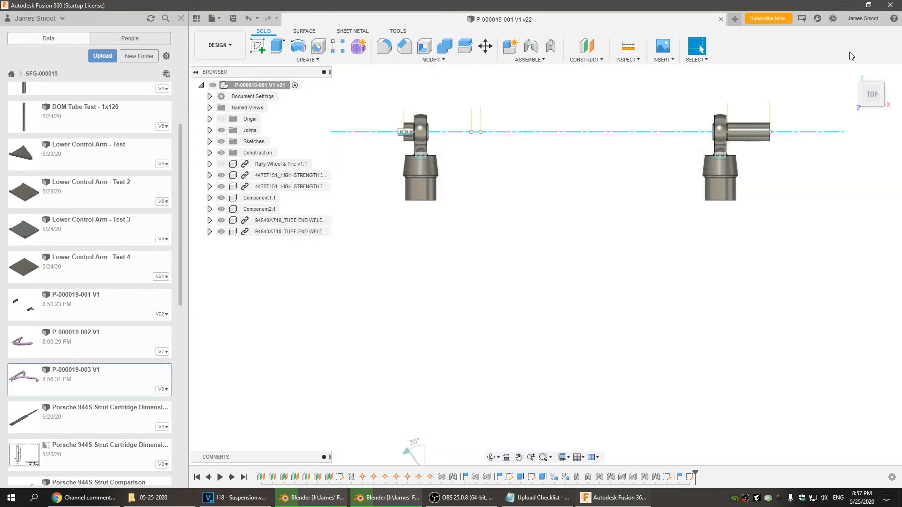
left_click(852, 73)
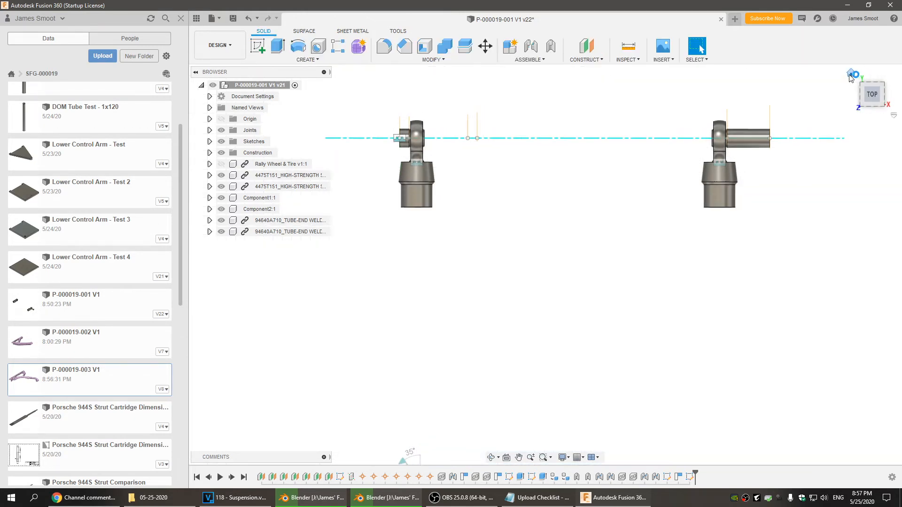
left_click(210, 141)
left_click(229, 198)
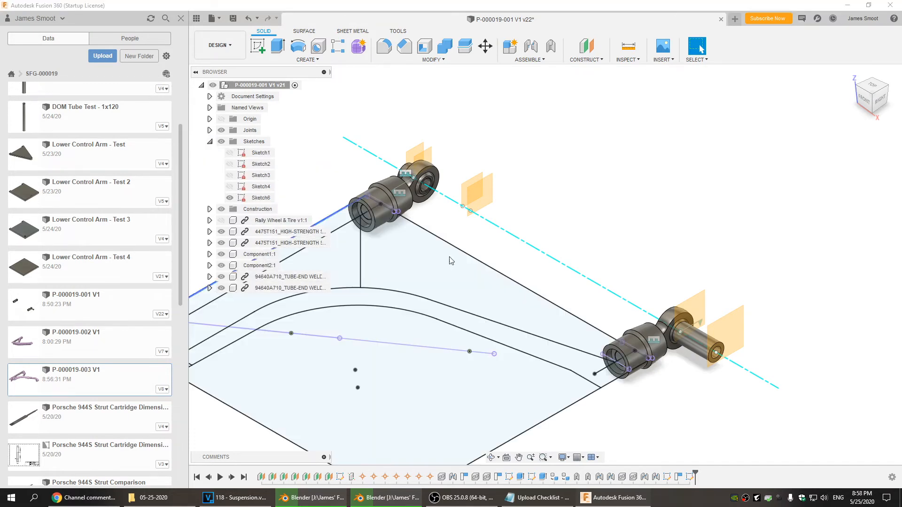
middle_click_drag(667, 223, 827, 153)
scroll(768, 170, "down", 1)
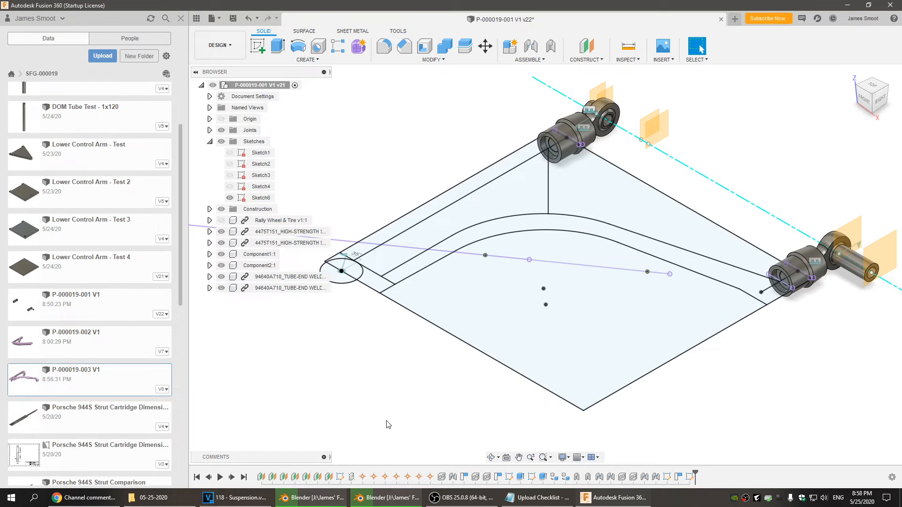
Create a construction point at the sketch vertex where the long straight centreline ends beside the 42 mm circle
left_click(257, 46)
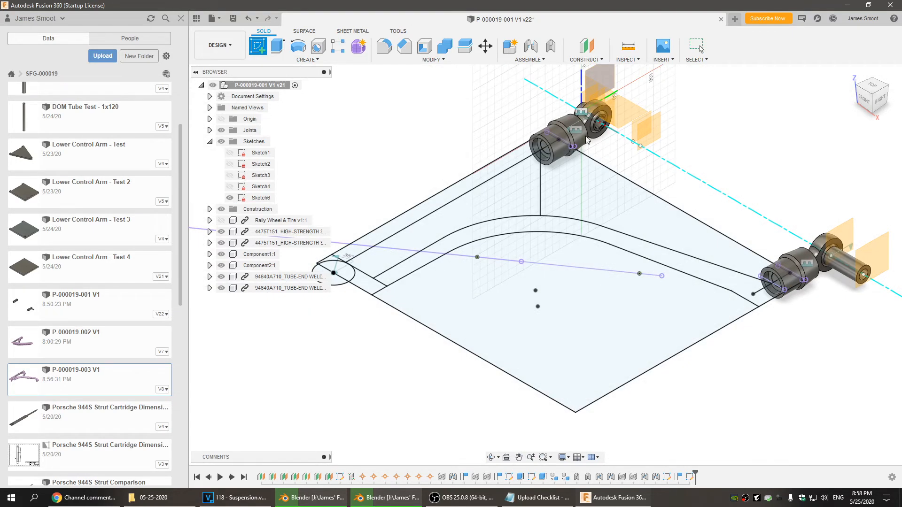
key("Escape")
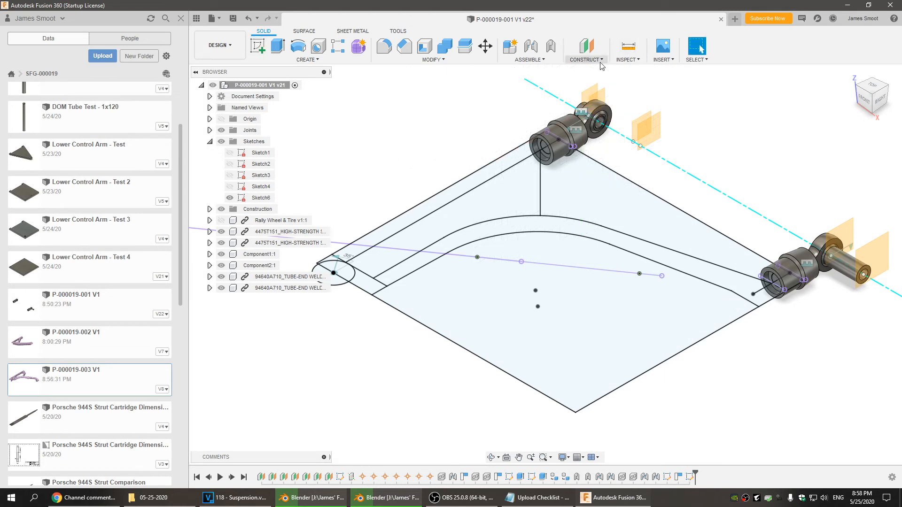
left_click(600, 60)
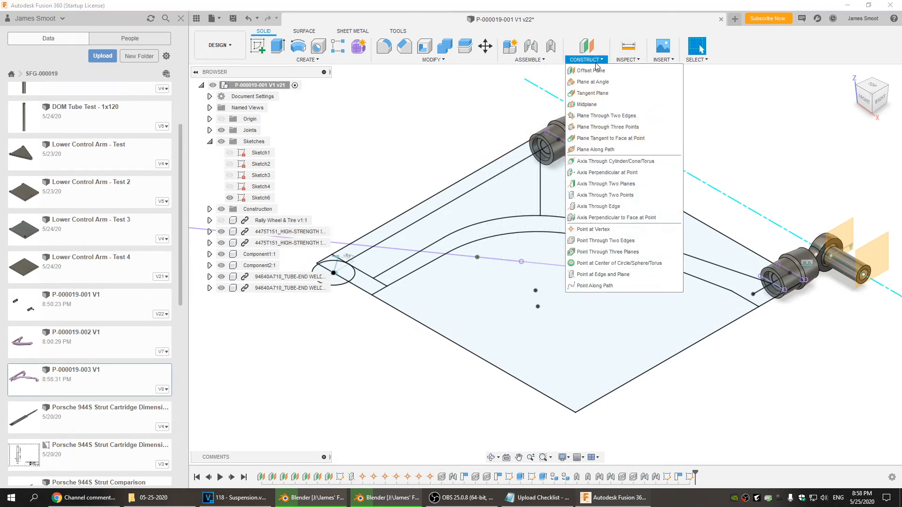
left_click(594, 230)
left_click(345, 262)
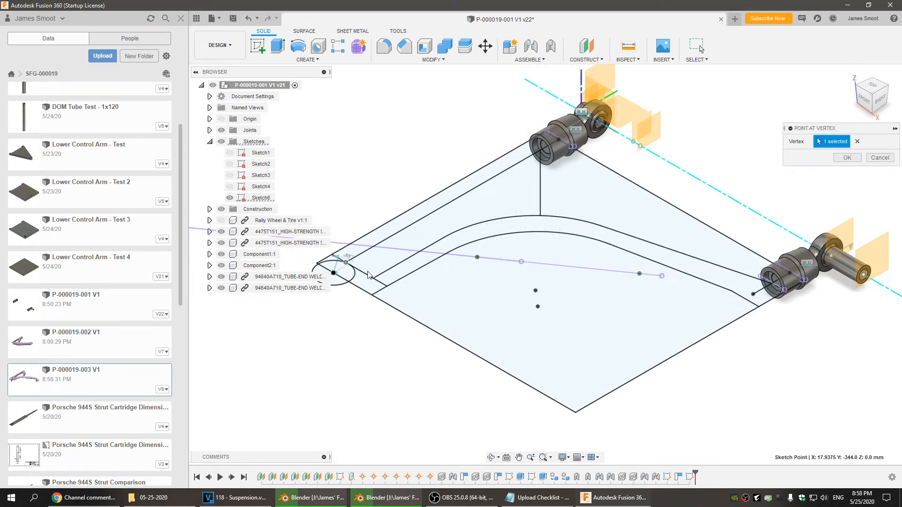
left_click(847, 158)
Undo the construction point at the vertex where the long straight centreline ends
left_click(601, 59)
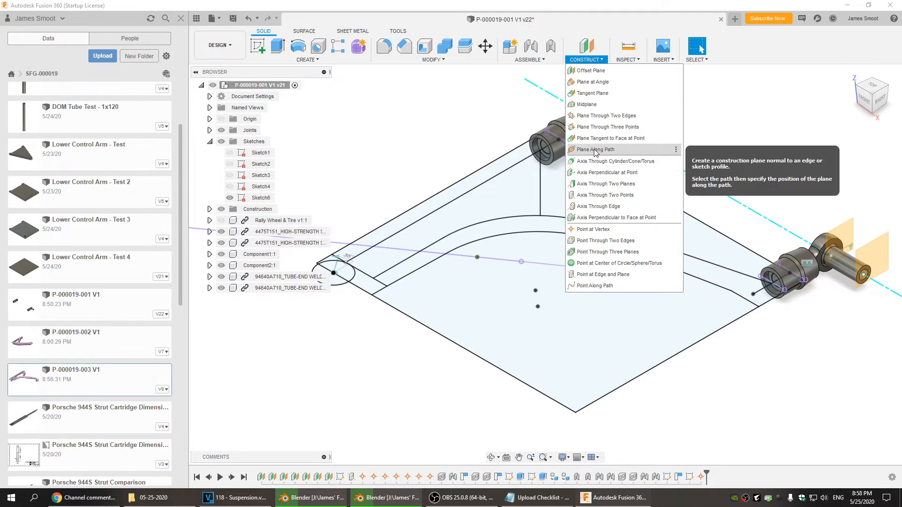
key("Escape")
key("ctrl+z")
Create a plane along the long straight centreline at a proportional distance of 1, beside the 42 mm circle
left_click(586, 60)
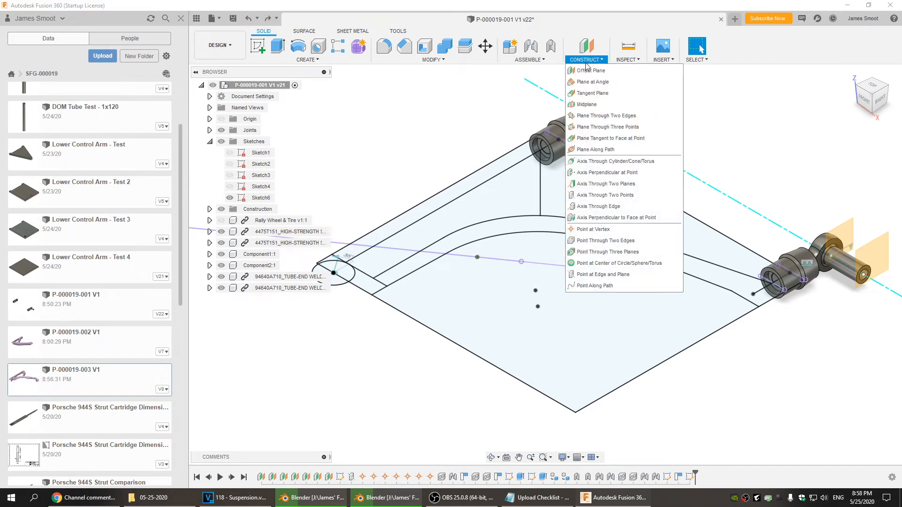
left_click(589, 151)
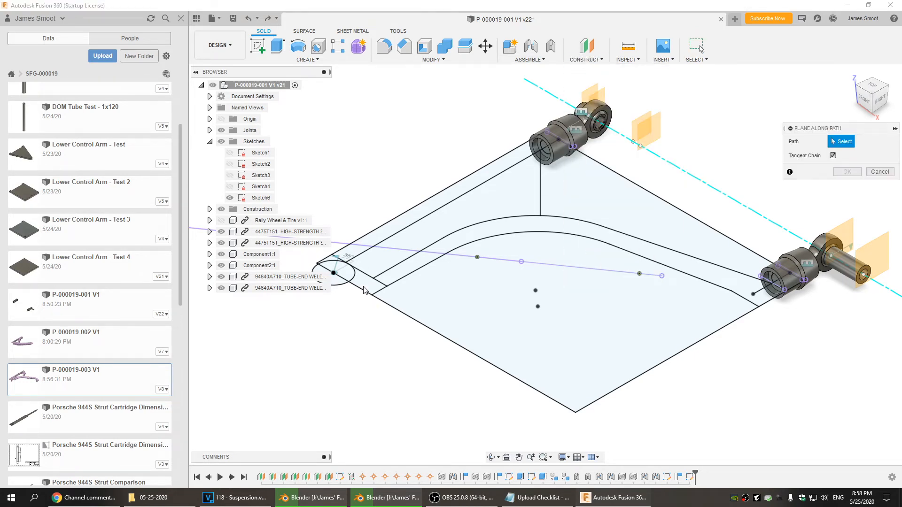
left_click(354, 261)
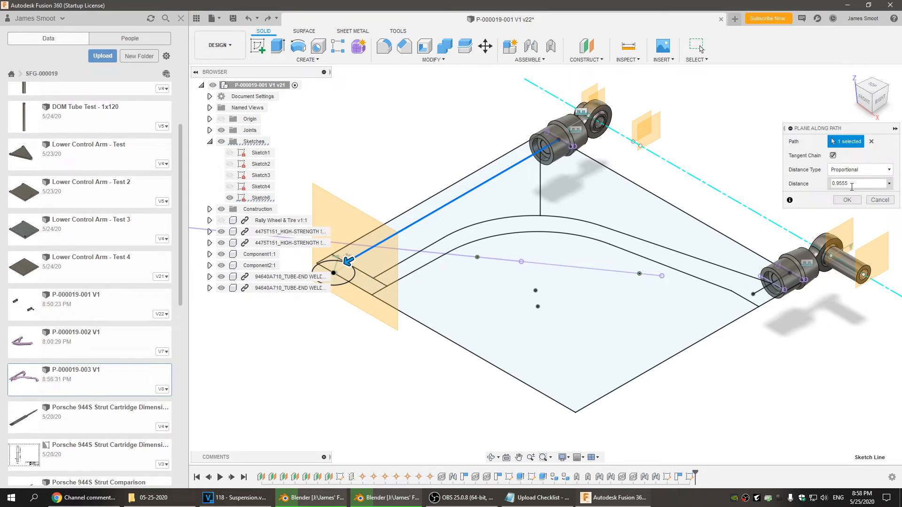
left_click(851, 186)
type("1")
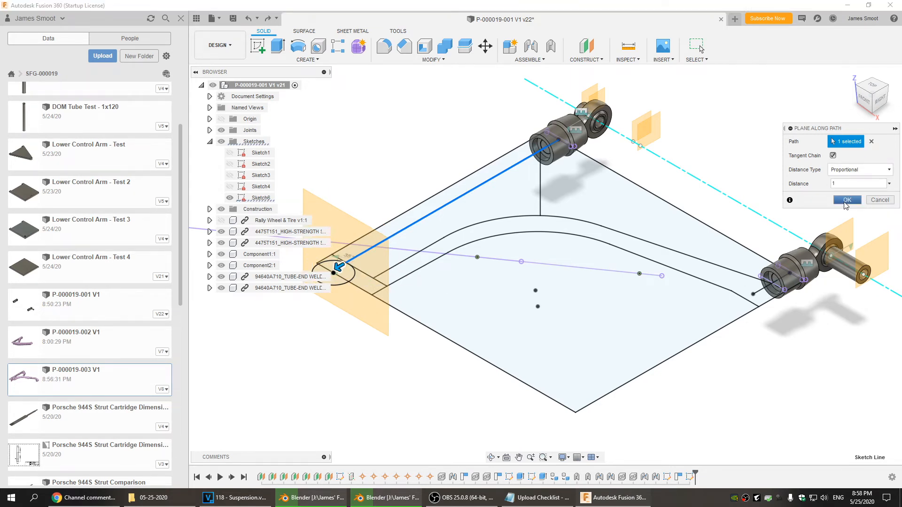
left_click(846, 200)
left_click(586, 51)
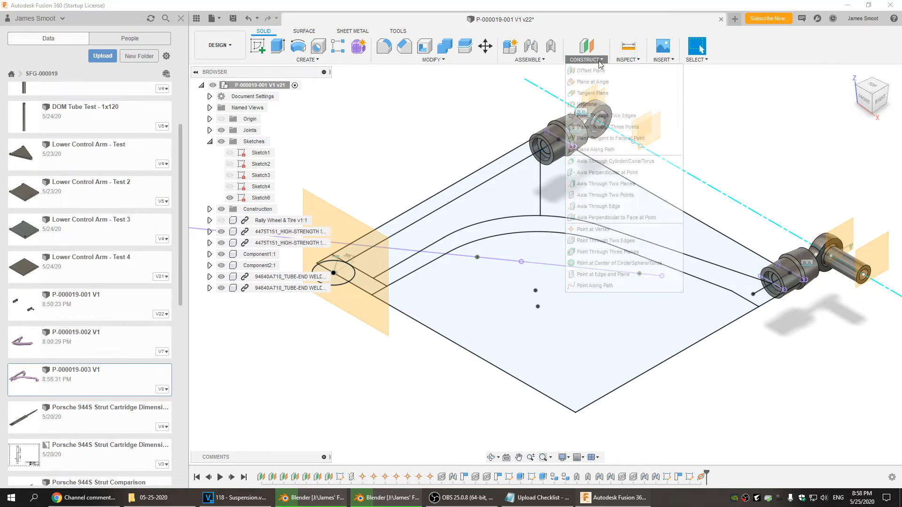
left_click(596, 149)
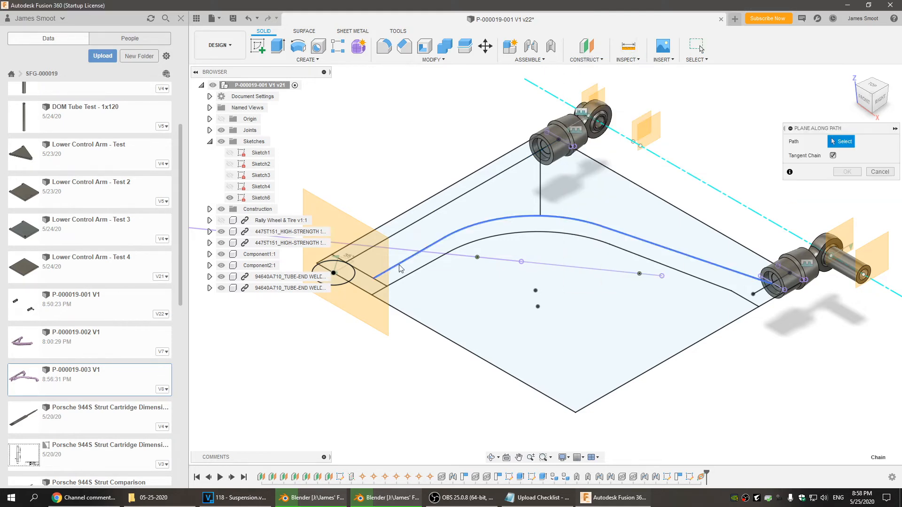
left_click(405, 261)
left_click(849, 184)
type("1")
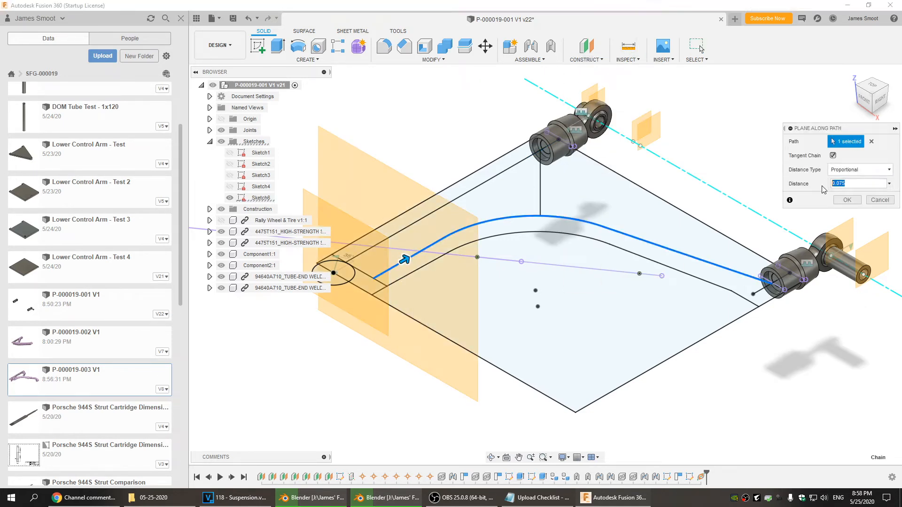
type("-")
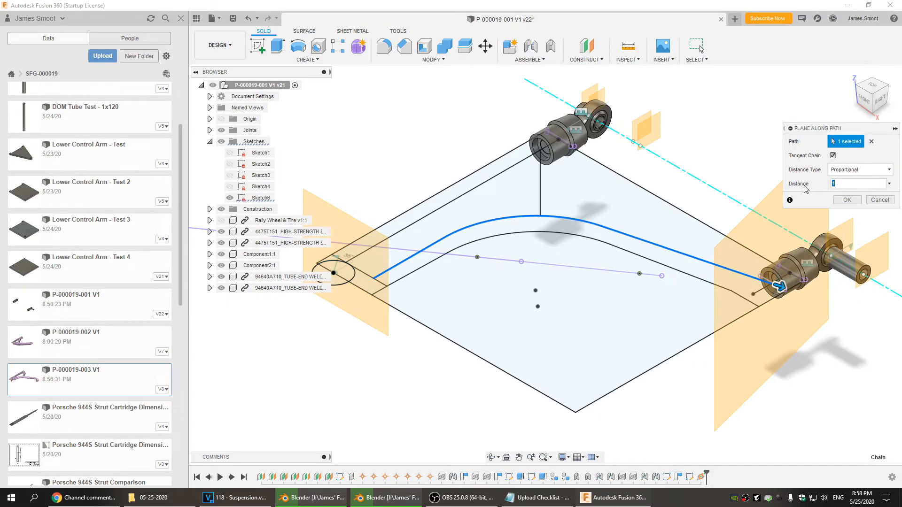
type("0")
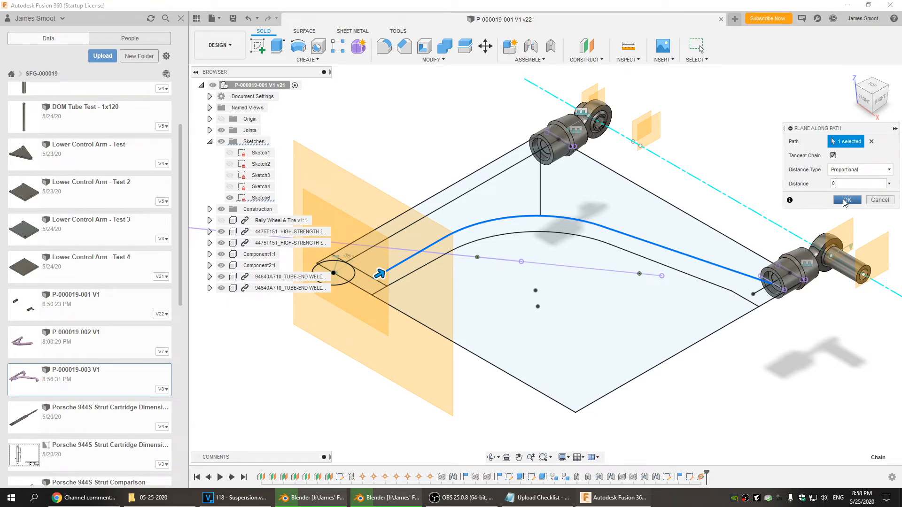
left_click(877, 203)
Start a new sketch on the construction plane at the end of the long straight centreline
middle_click_drag(382, 369, 503, 368)
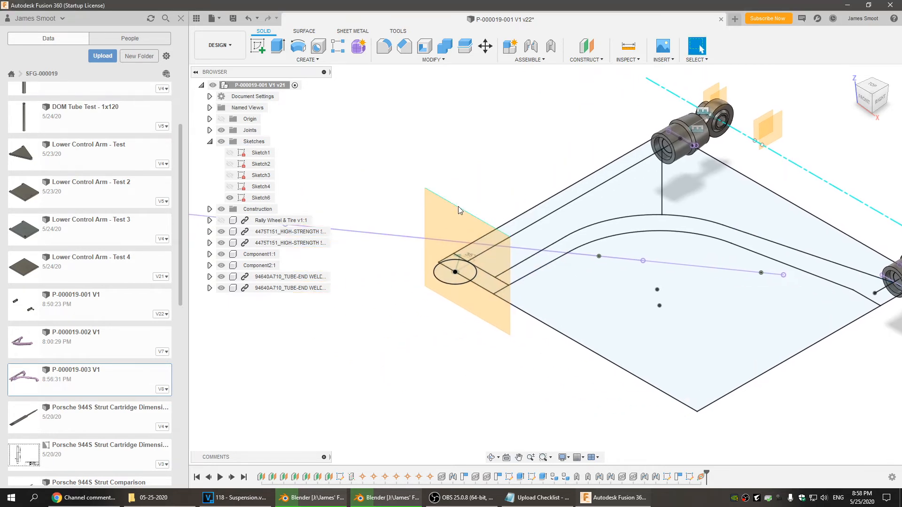
right_click(452, 208)
left_click(451, 209)
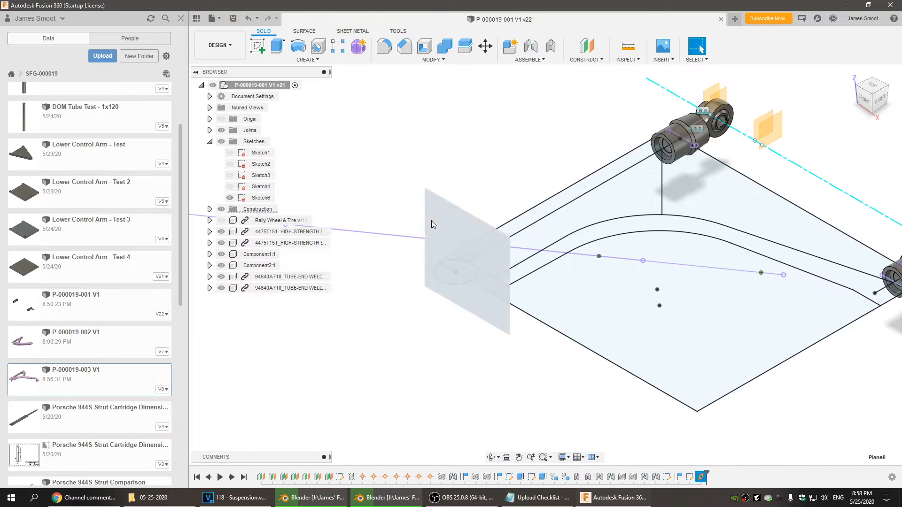
right_click(431, 221)
left_click(434, 245)
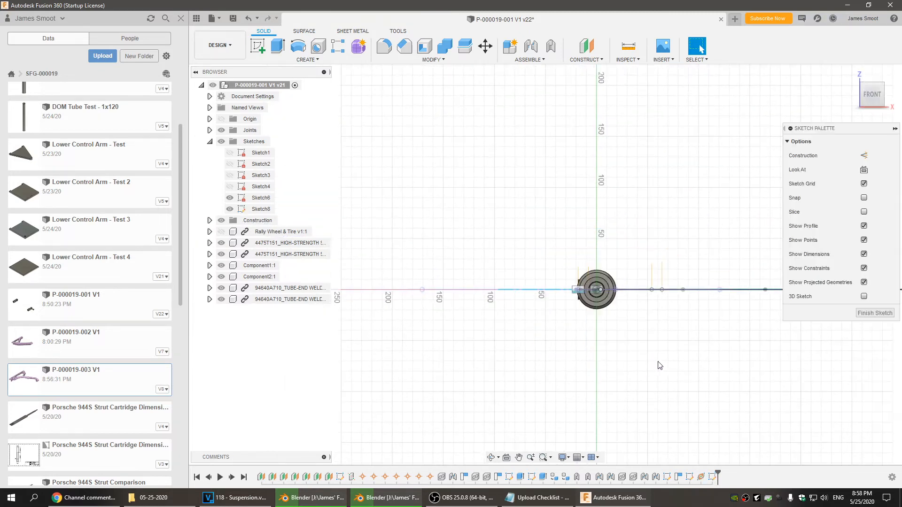
Draw a circle with a 1.5 in diameter centred on the end of the long straight centreline
middle_click_drag(620, 316, 618, 343, "shift")
key("c")
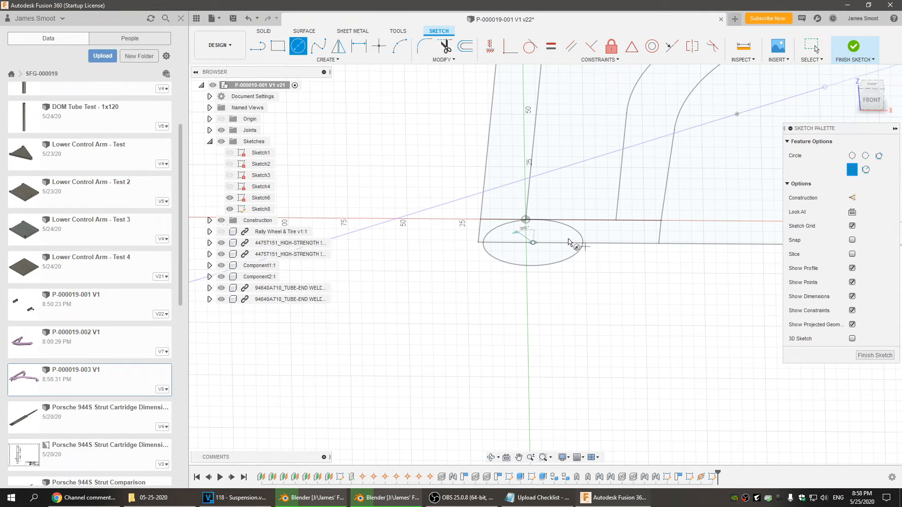
left_click(525, 220)
type("1.5in")
key("Return")
key("Escape")
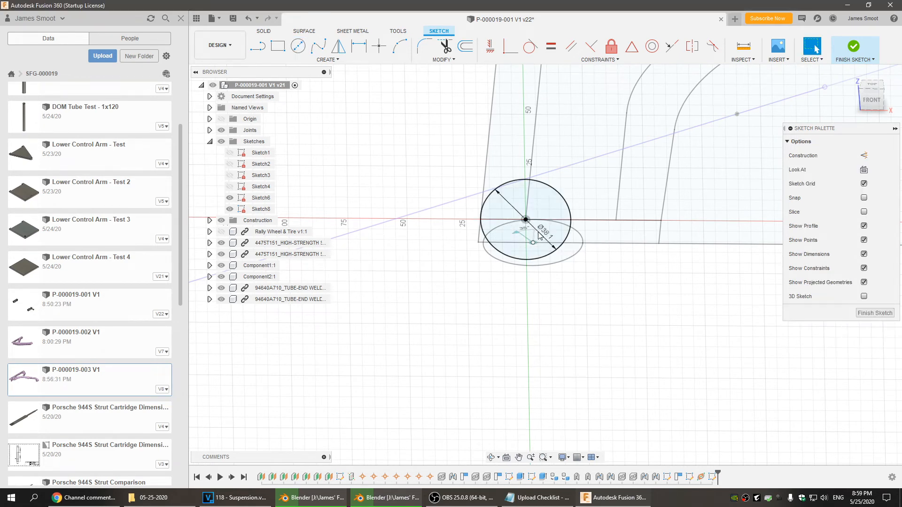
Project the near endpoint of the curved centreline into the sketch
middle_click_drag(617, 302, 544, 298)
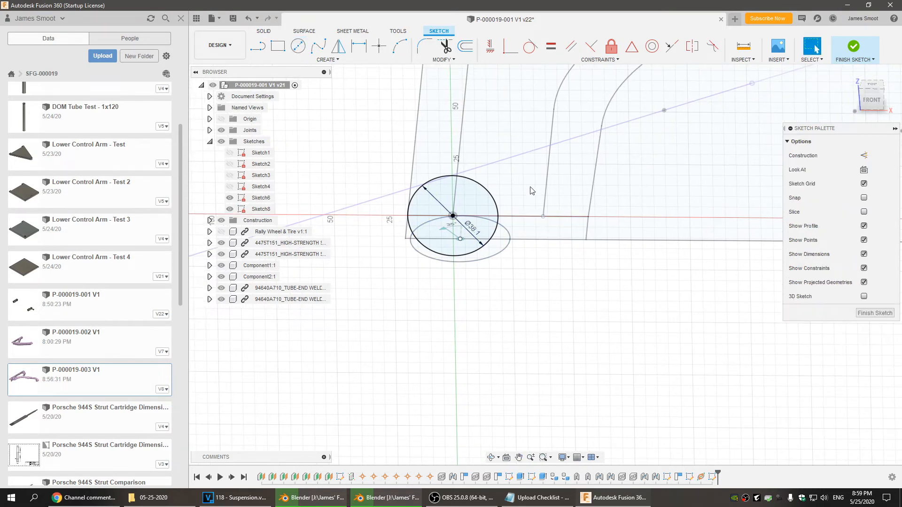
left_click(379, 46)
key("Escape")
key("p")
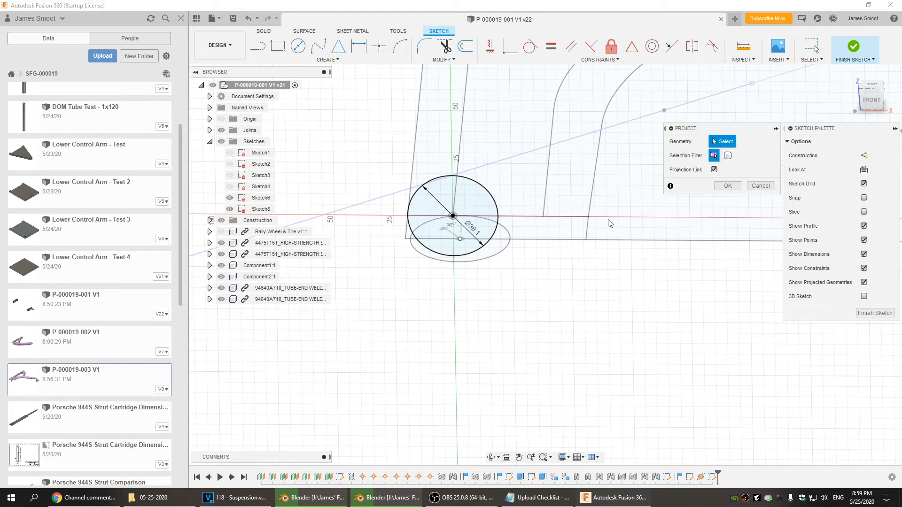
left_click(544, 216)
left_click(760, 186)
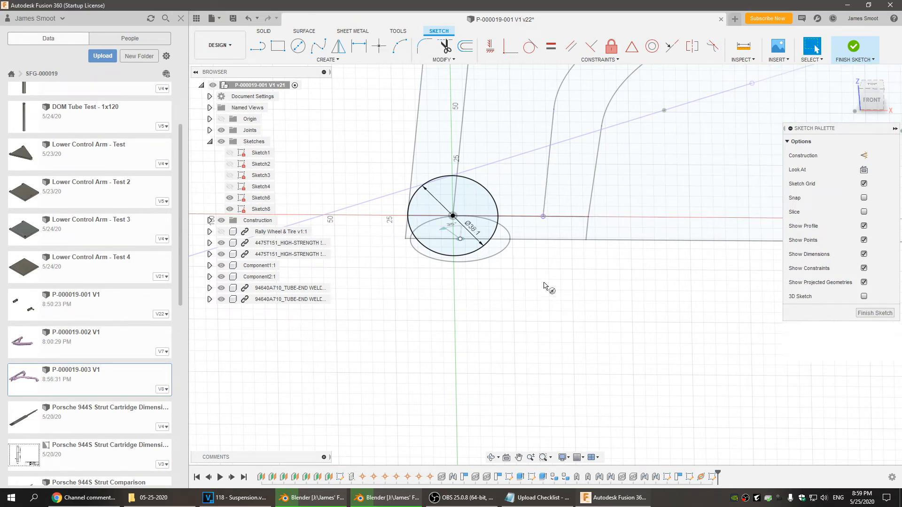
Draw a second 1.5 in diameter circle centred on the projected endpoint of the curved centreline
key("c")
left_click(543, 216)
type("1.5")
key("Return")
key("Escape")
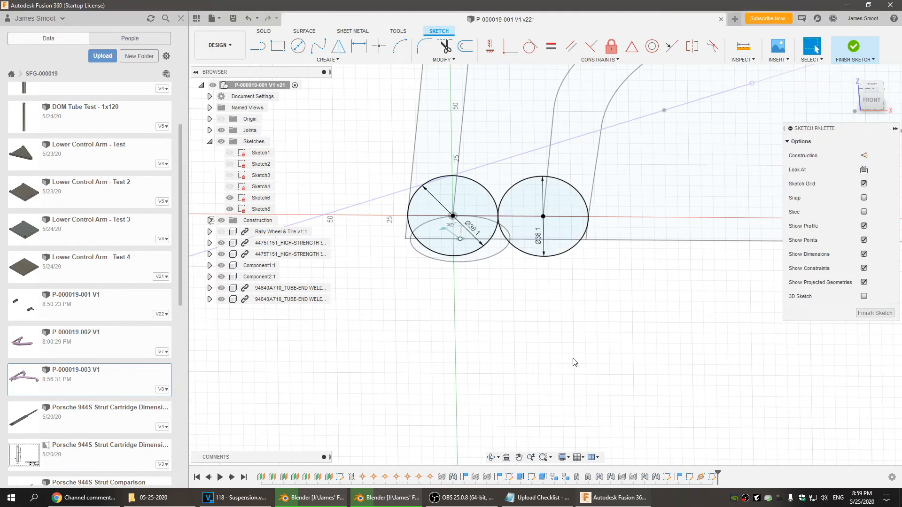
Offset the circle on the straight centreline inward by 0.095 in to form the tube wall
scroll(589, 335, "down", 3)
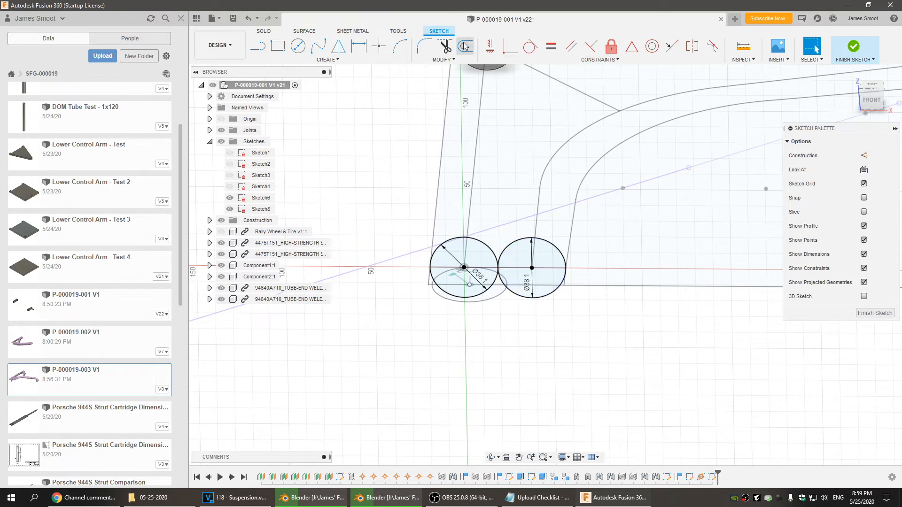
key("o")
left_click(490, 248)
left_click_drag(487, 243, 482, 249)
type("-")
type("0.95\"")
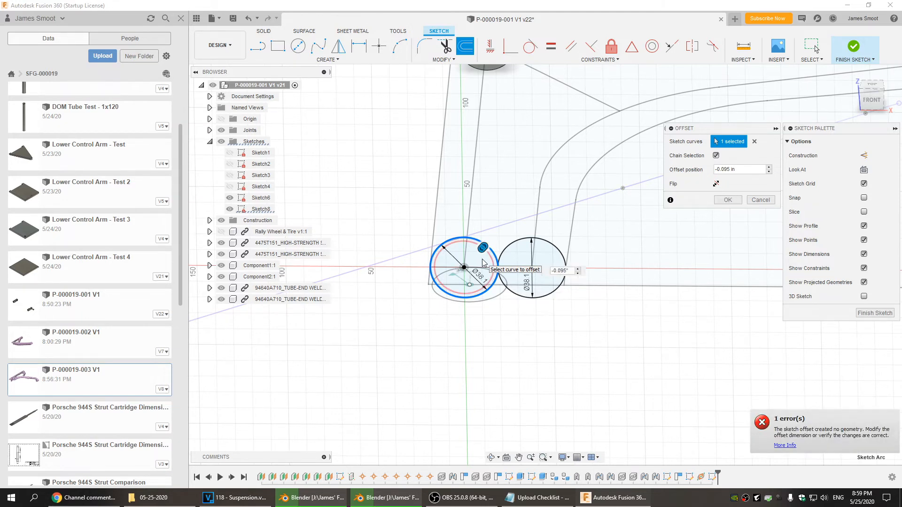
key("Return")
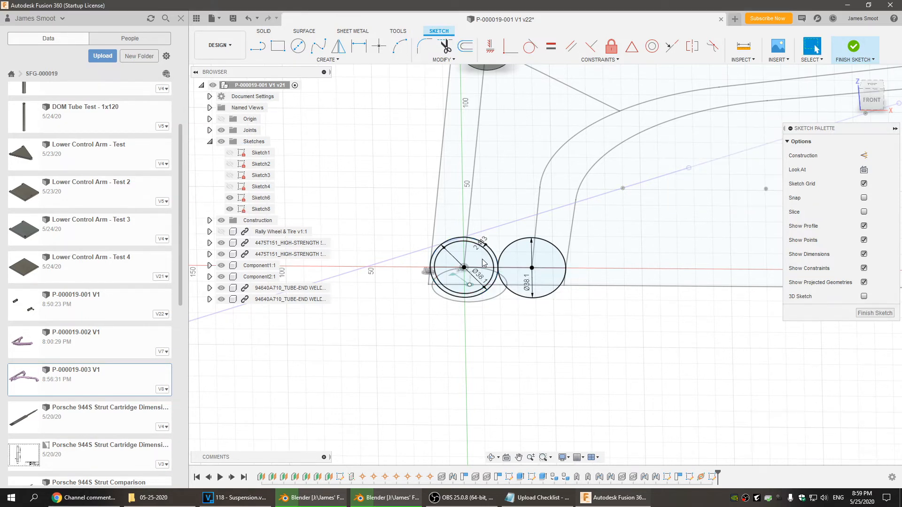
Offset the circle on the curved centreline inward by the same 0.095 in wall thickness
left_click(467, 47)
left_click(563, 255)
left_click_drag(565, 254, 557, 255)
type("-")
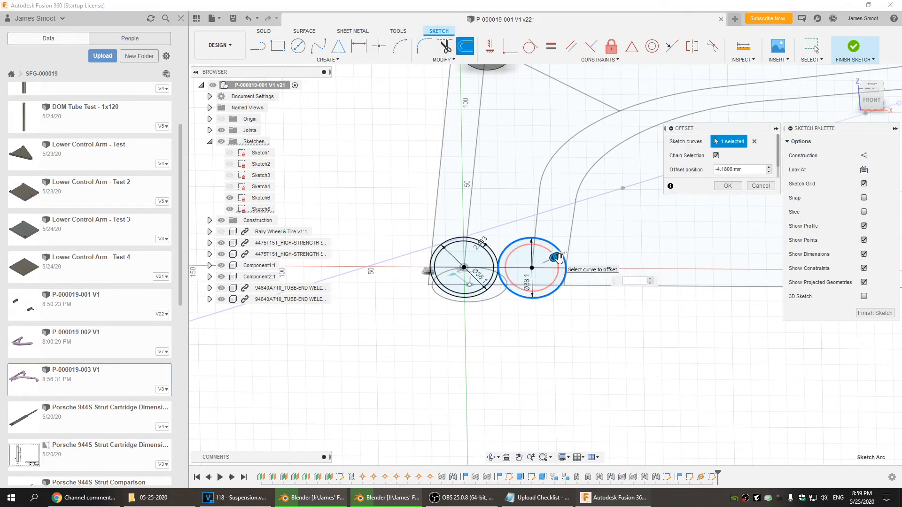
type("0.95")
key("Return")
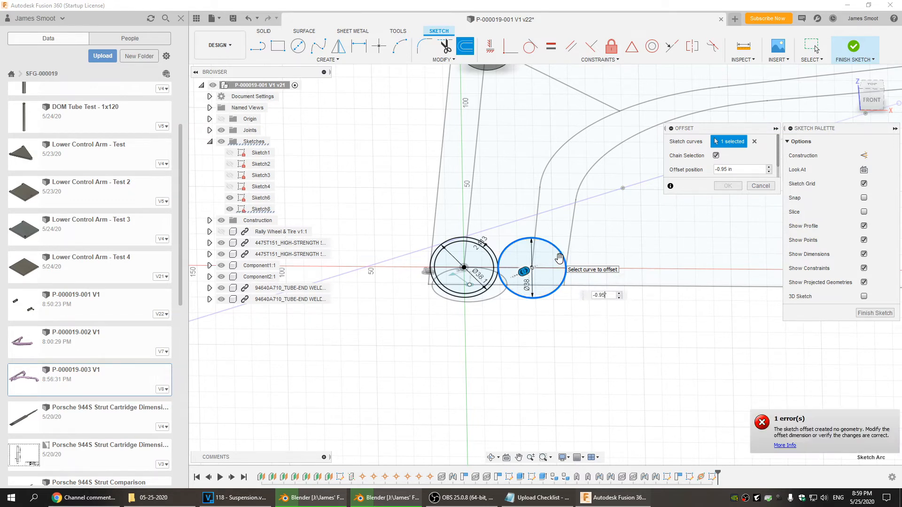
key("Escape")
Finish the tube profile sketch and save the design as a new version
mouse_move(567, 306)
middle_mouse_down()
mouse_move(587, 317)
mouse_move(397, 372)
middle_mouse_up()
scroll(587, 316, "down", 2)
left_click(866, 43)
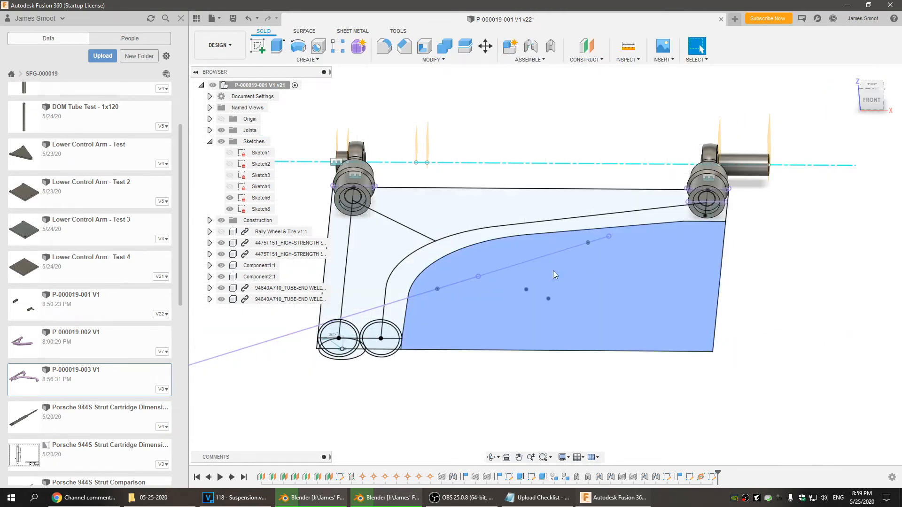
left_click(850, 74)
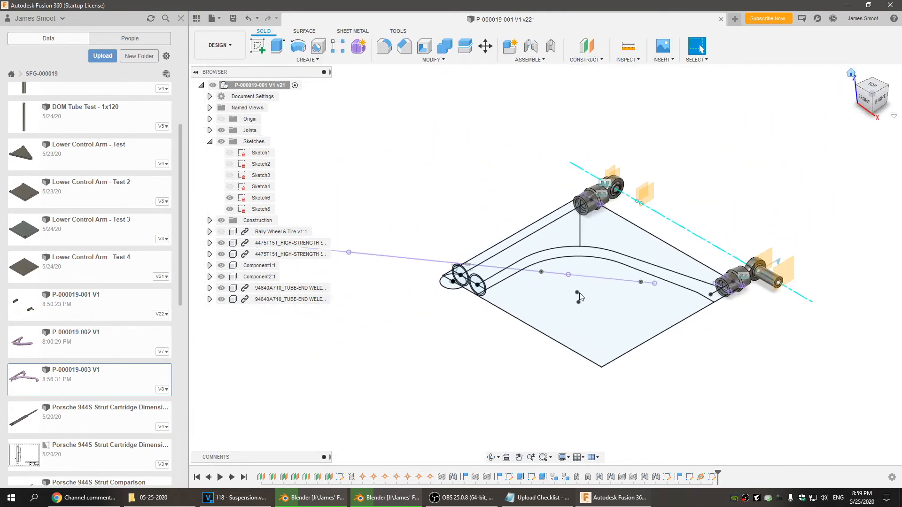
left_click(233, 17)
key("Return")
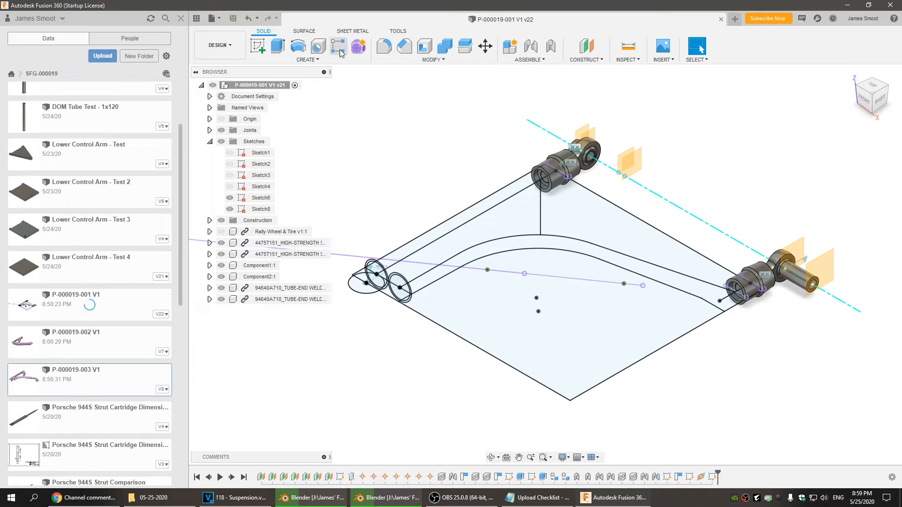
Sweep the ring profile along the long straight centreline as a new body, and make Sketch8 visible again
left_click(277, 46)
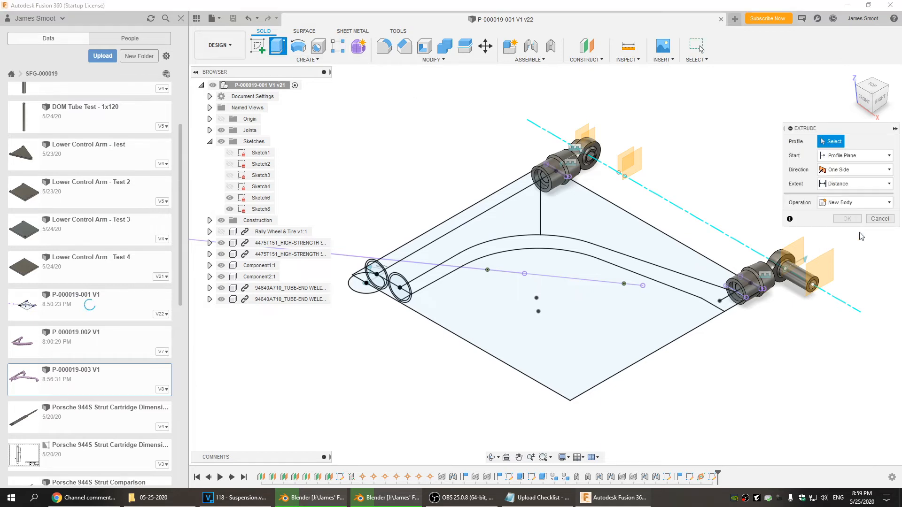
left_click(874, 219)
left_click(310, 60)
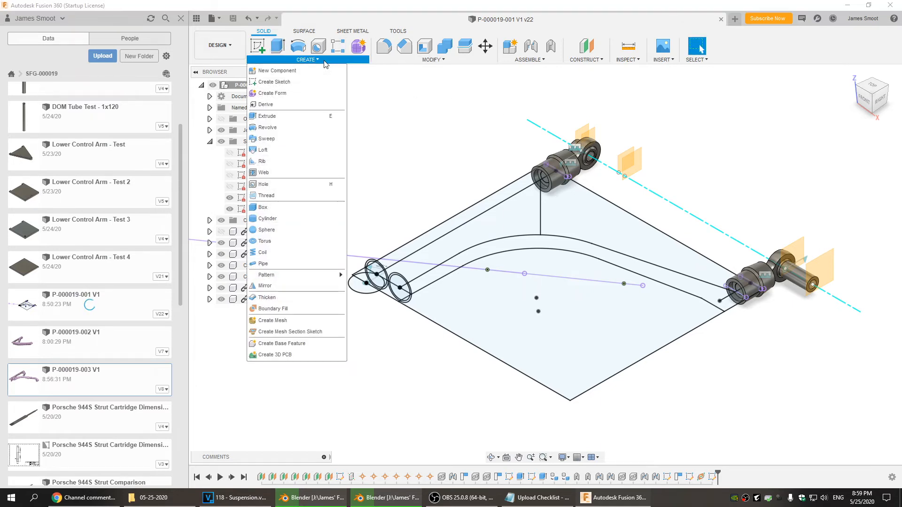
left_click(267, 139)
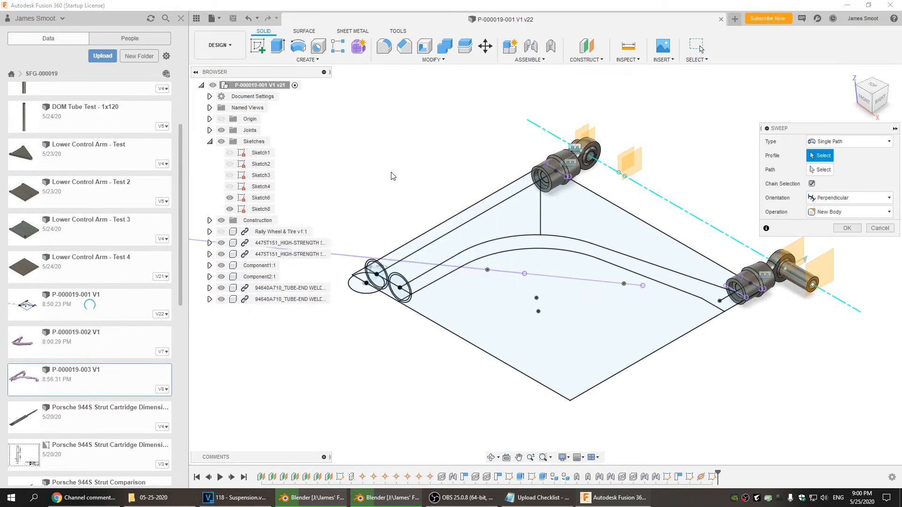
left_click(371, 264)
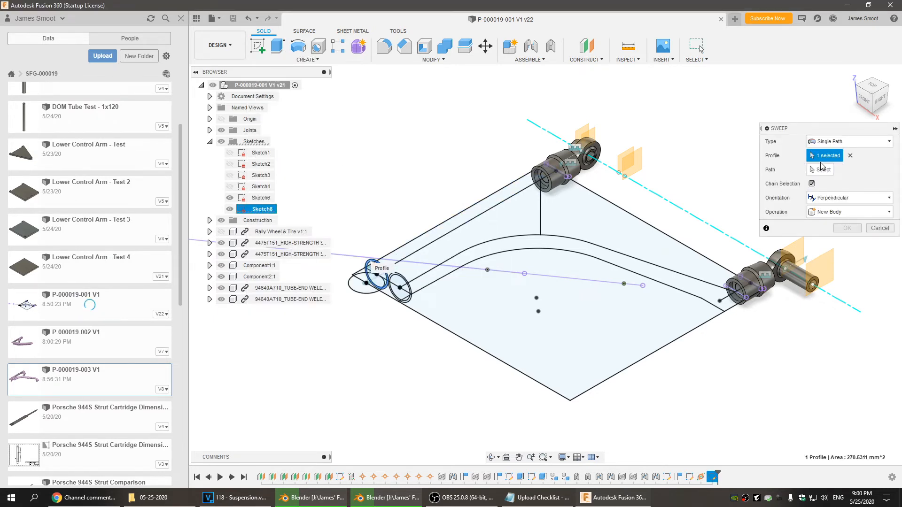
left_click(821, 169)
left_click(469, 224)
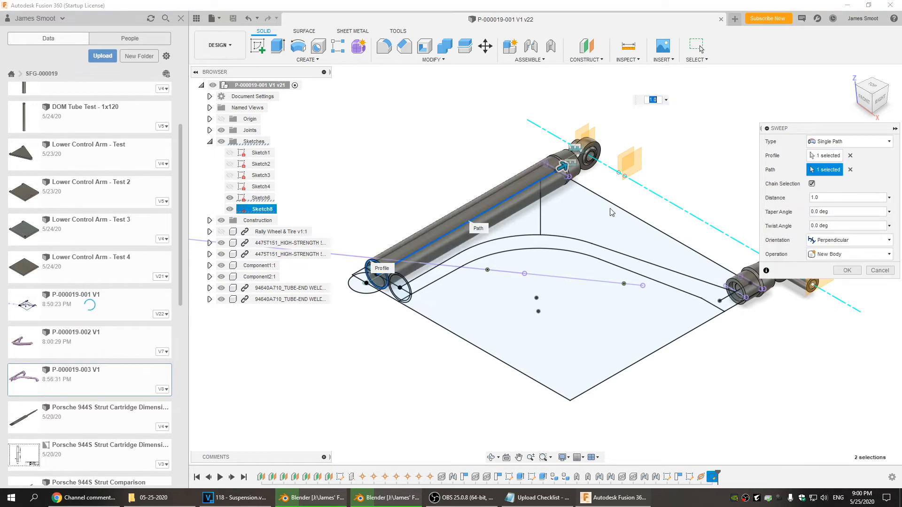
left_click(847, 270)
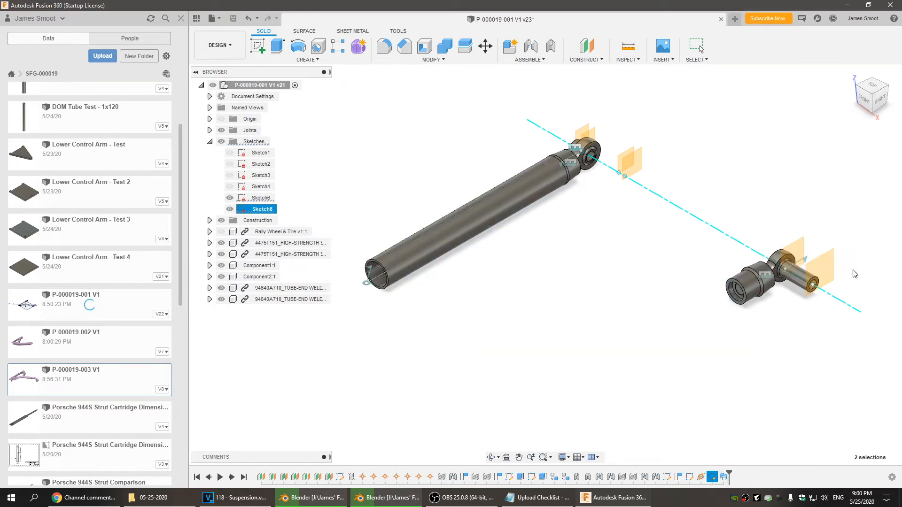
left_click(229, 232)
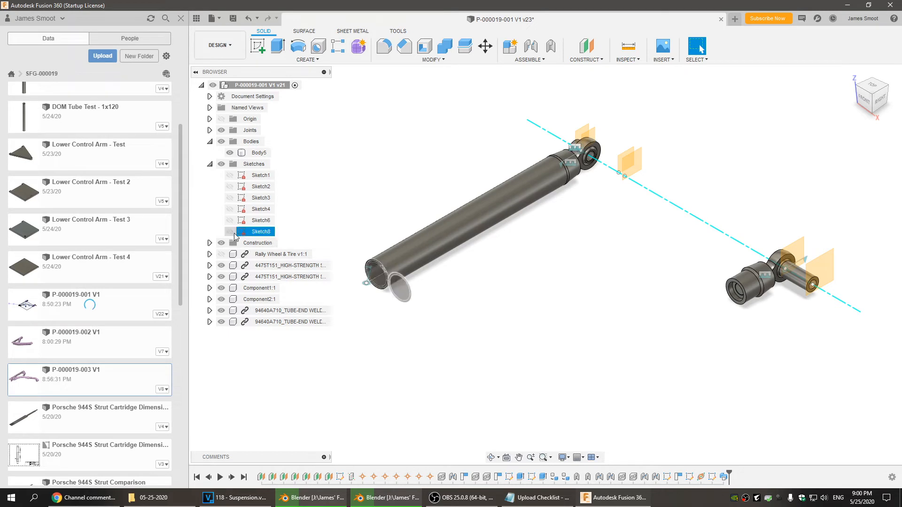
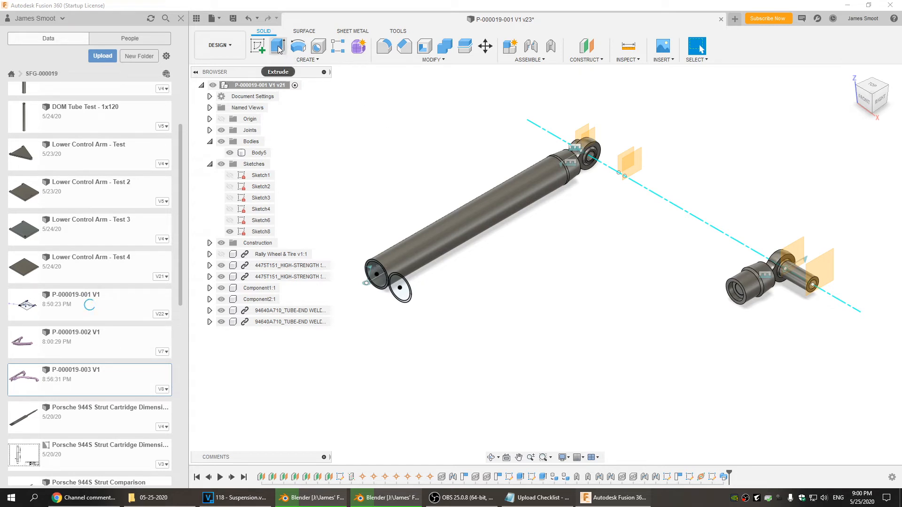
Sweep the second ring profile along the curved centreline in Sketch6 and join it to the existing tube body
left_click(306, 59)
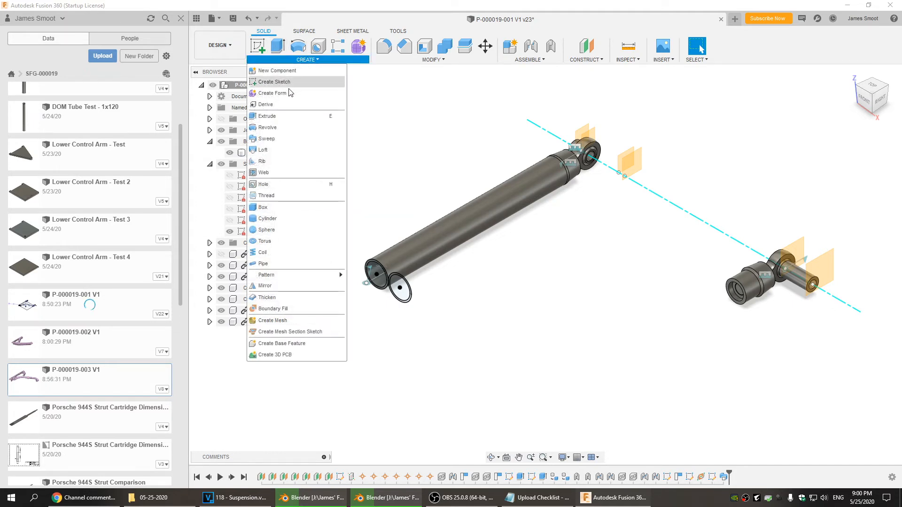
left_click(279, 139)
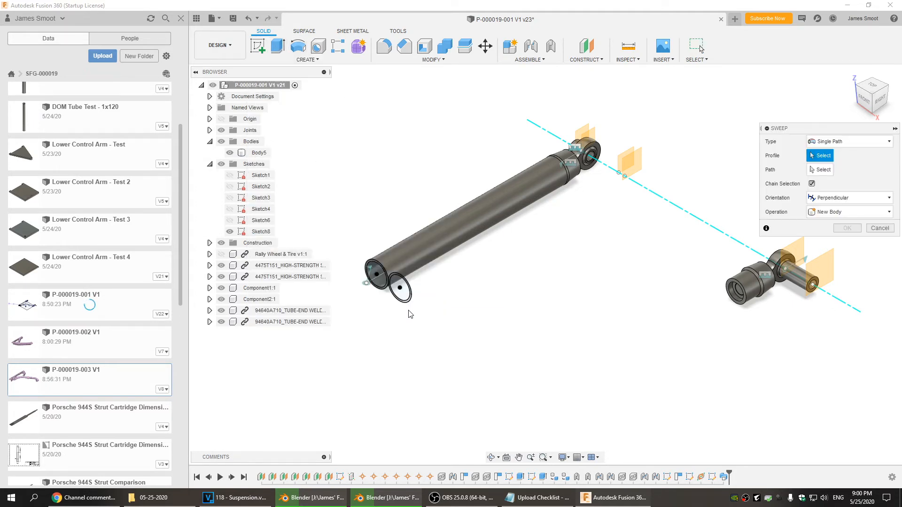
left_click(411, 303)
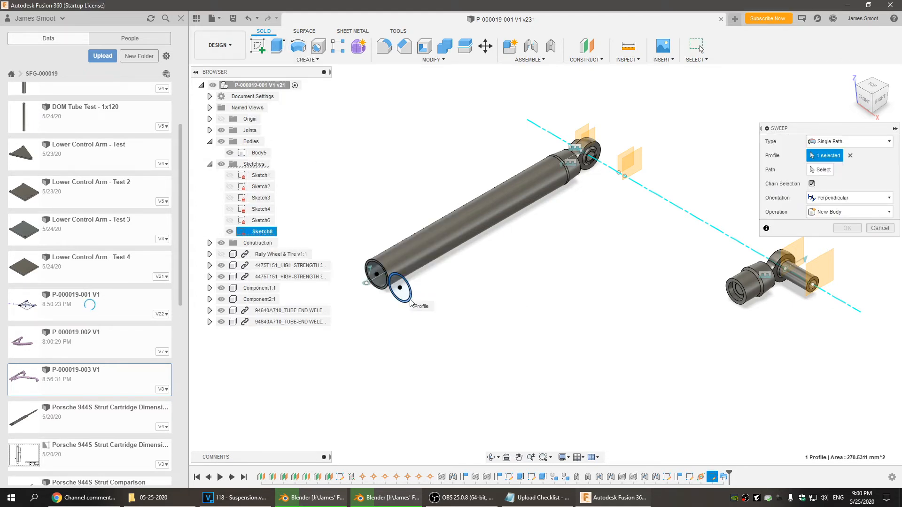
left_click(819, 170)
left_click(229, 232)
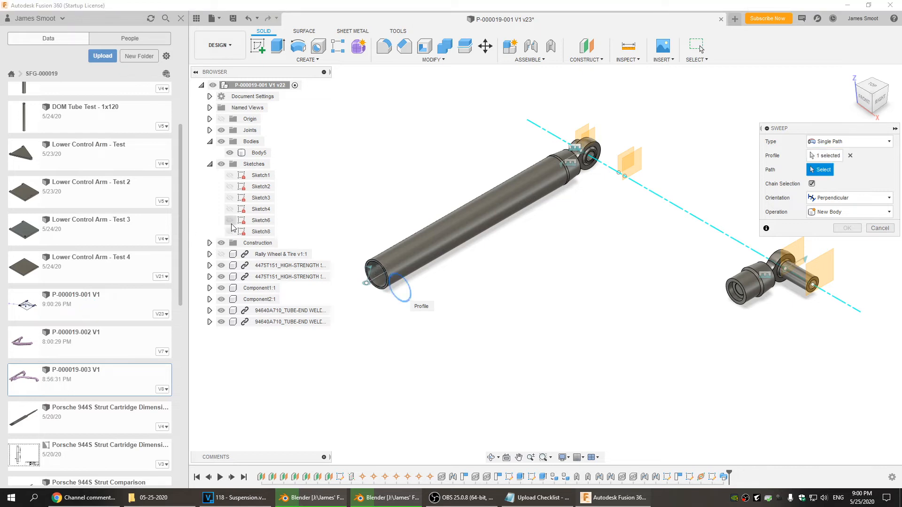
left_click(229, 220)
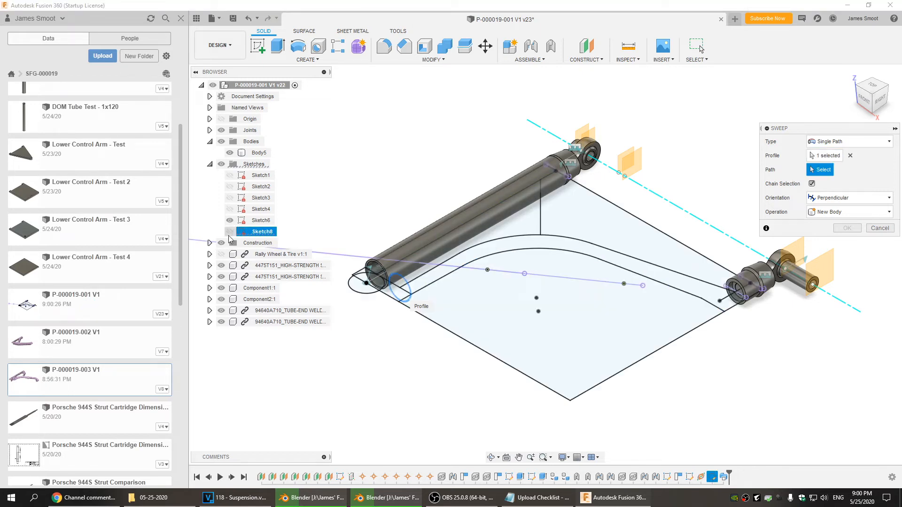
left_click(229, 233)
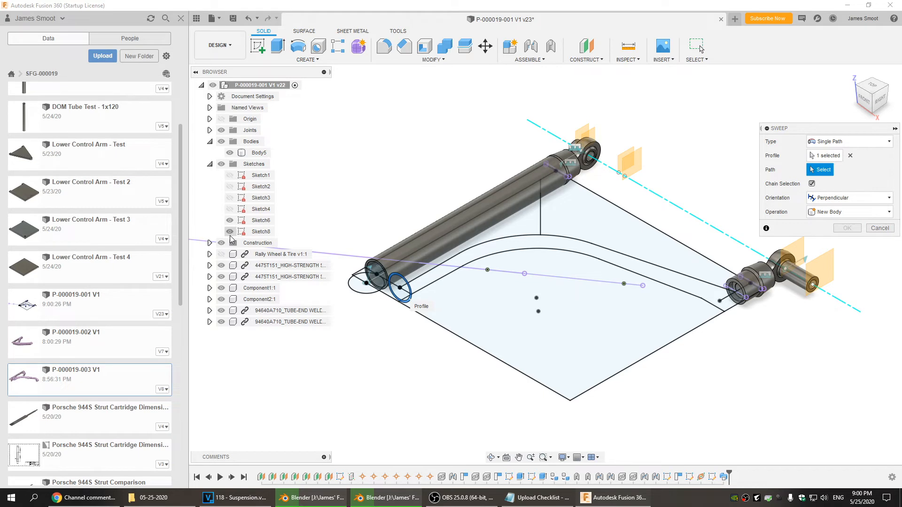
left_click(501, 241)
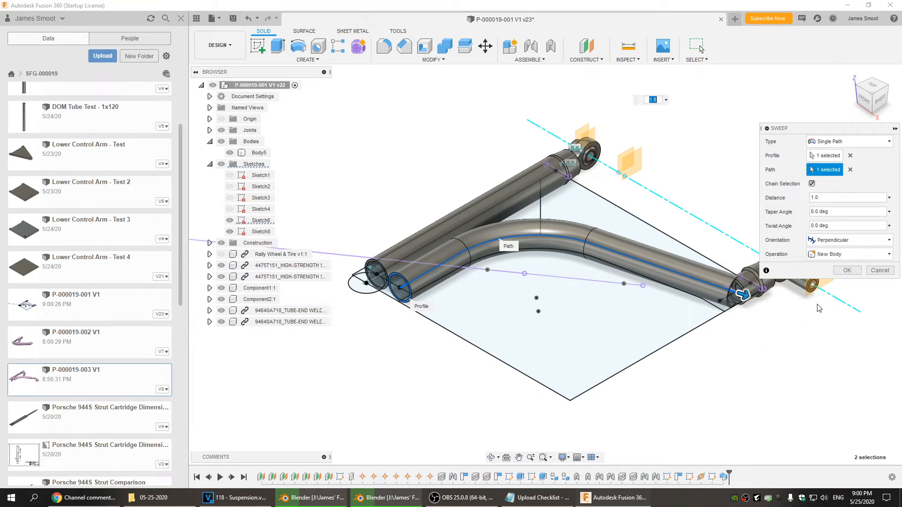
left_click(845, 254)
left_click(830, 268)
left_click(846, 271)
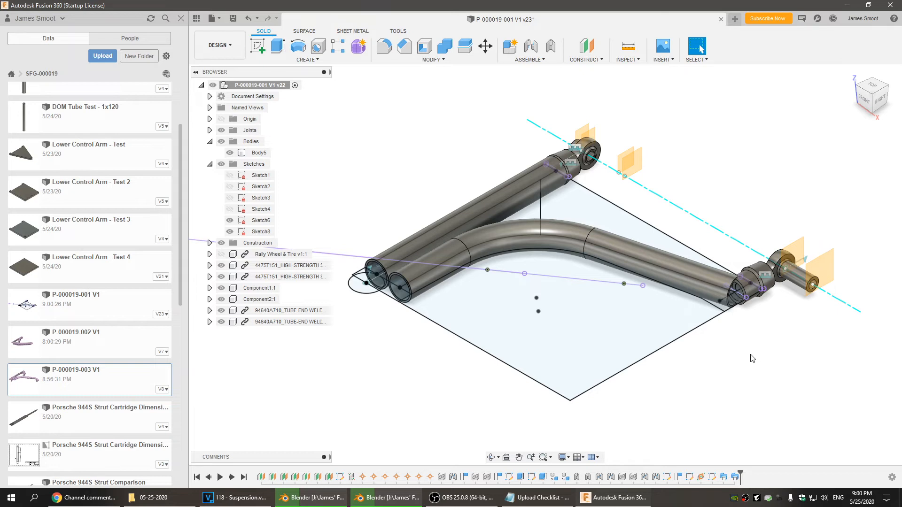
Create a plane along the short weld-end centreline at a proportional distance of 0.9796, near its free end
scroll(514, 328, "up", 8)
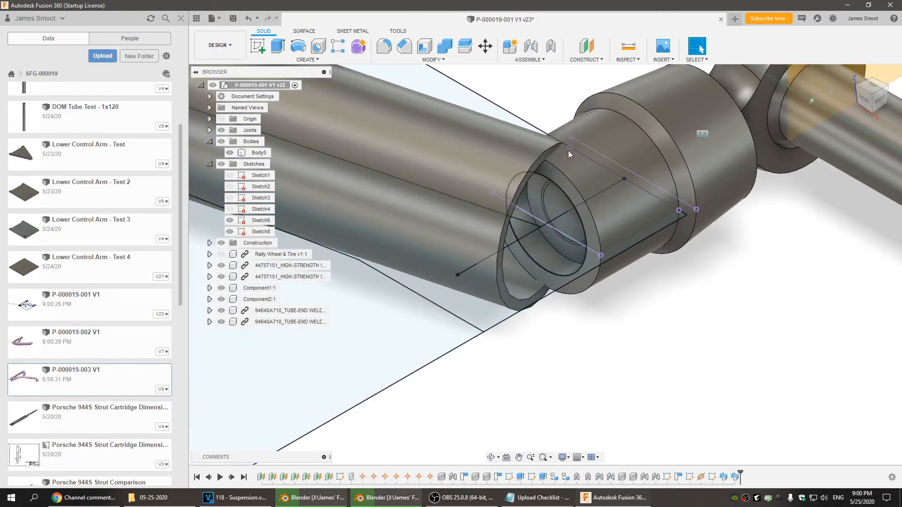
scroll(561, 212, "down", 5)
middle_click_drag(520, 345, 748, 359)
scroll(602, 366, "down", 3)
scroll(583, 375, "down", 2)
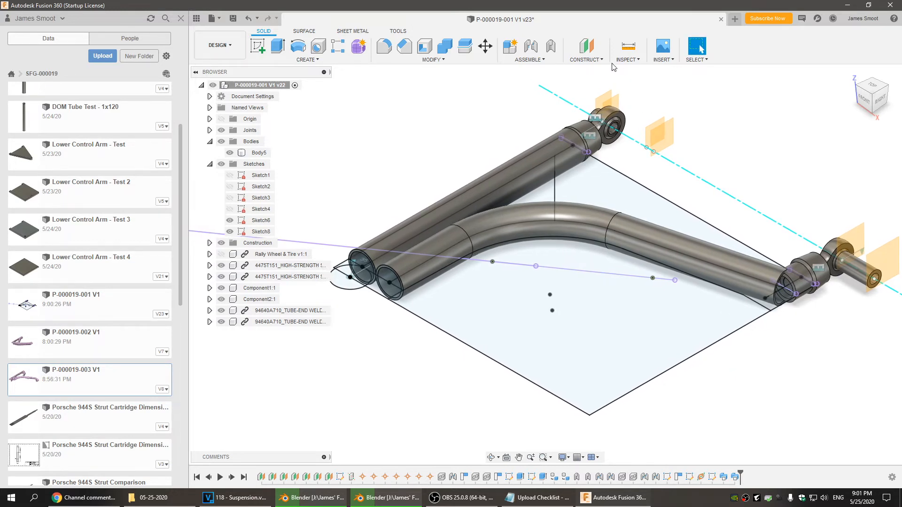
left_click(586, 53)
left_click(605, 148)
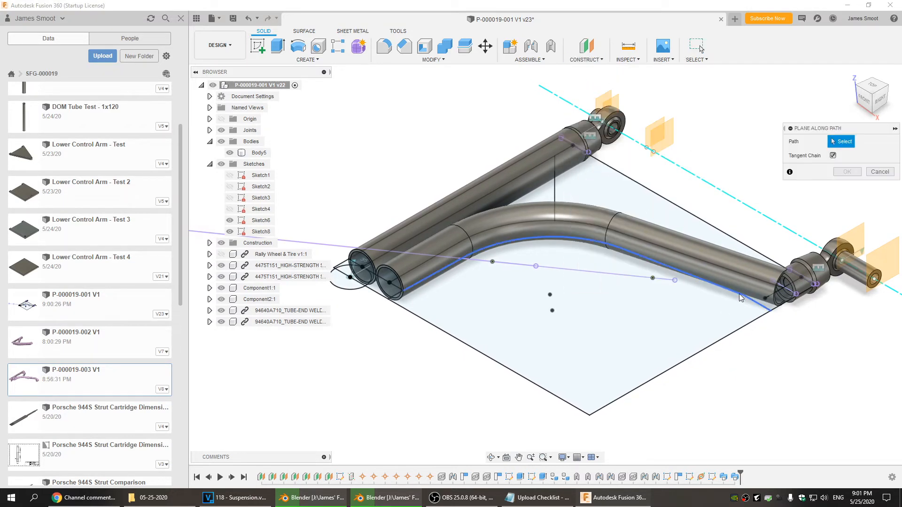
left_click(736, 296)
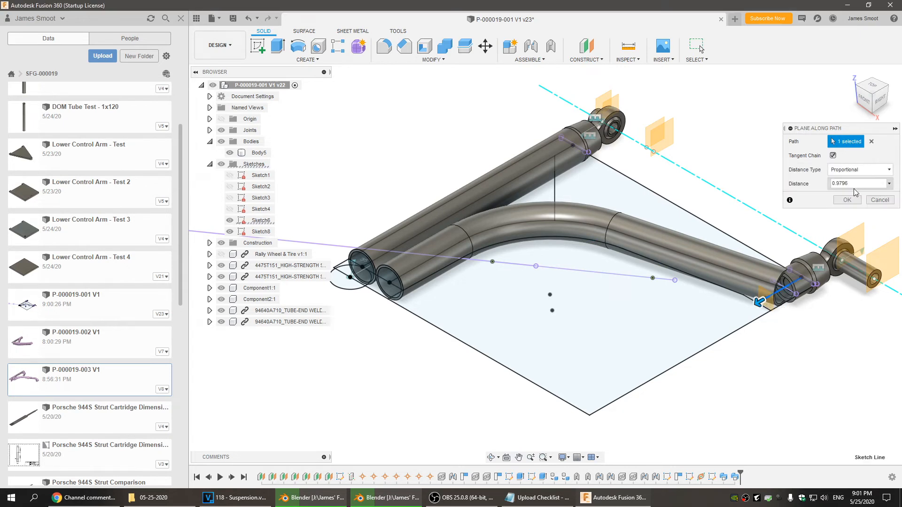
left_click(847, 201)
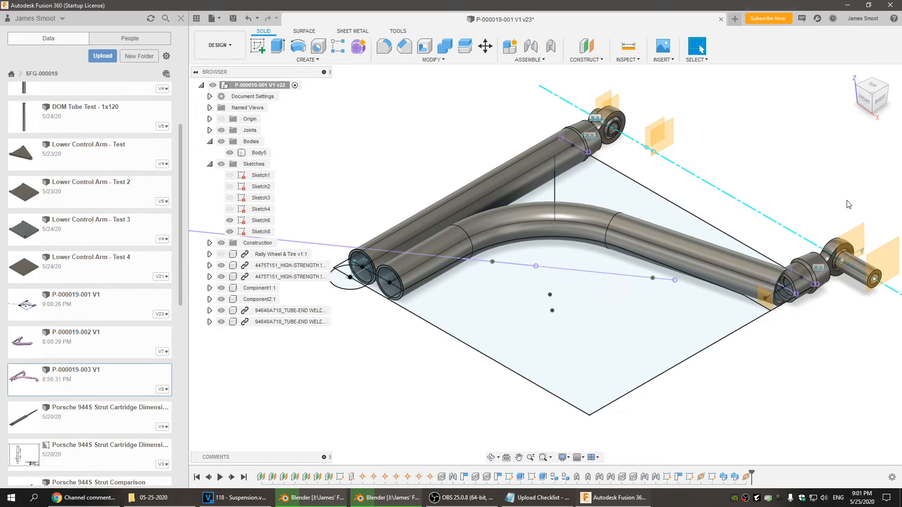
Create a new sketch on the construction plane beside the open end of the curved tube
middle_click_drag(746, 376, 693, 368)
right_click(718, 297)
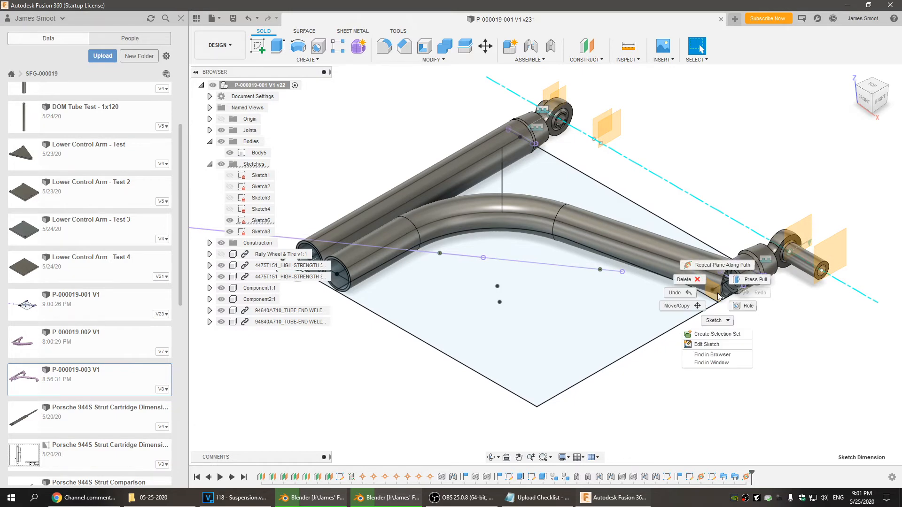
left_click(740, 329)
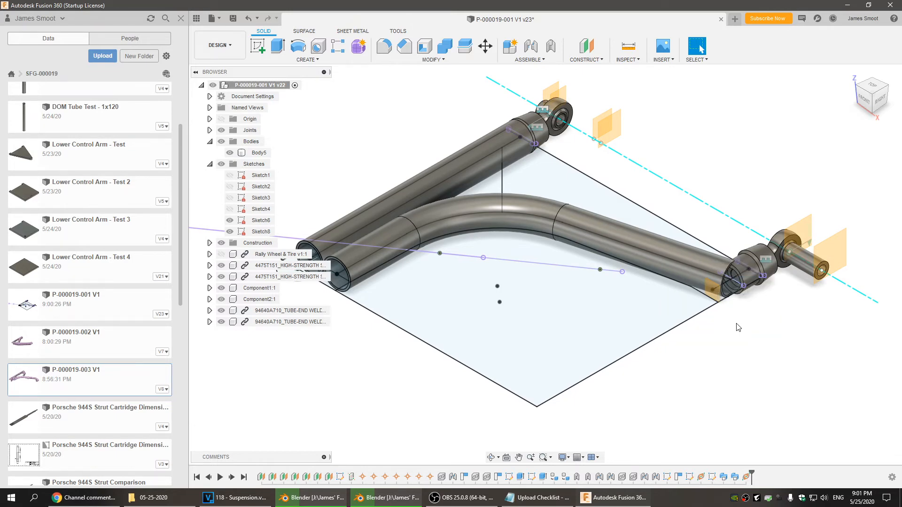
scroll(741, 332, "down", 2)
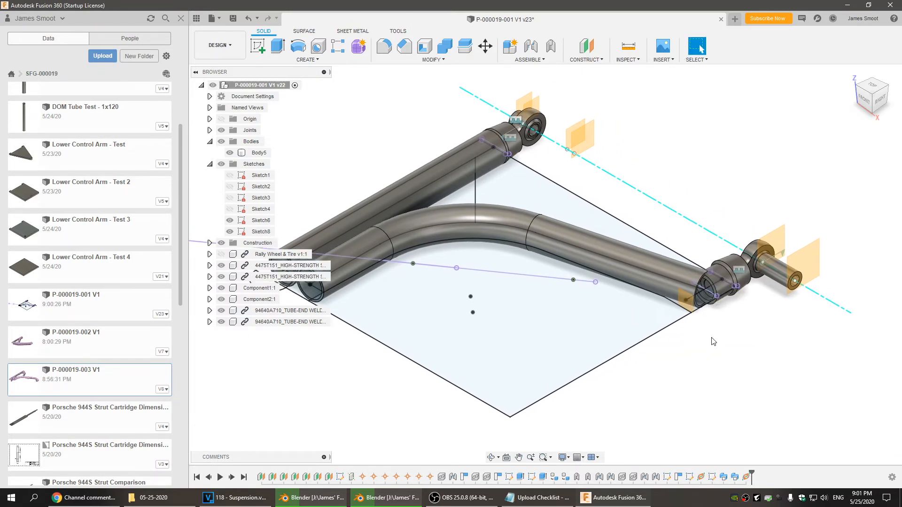
scroll(705, 324, "up", 6)
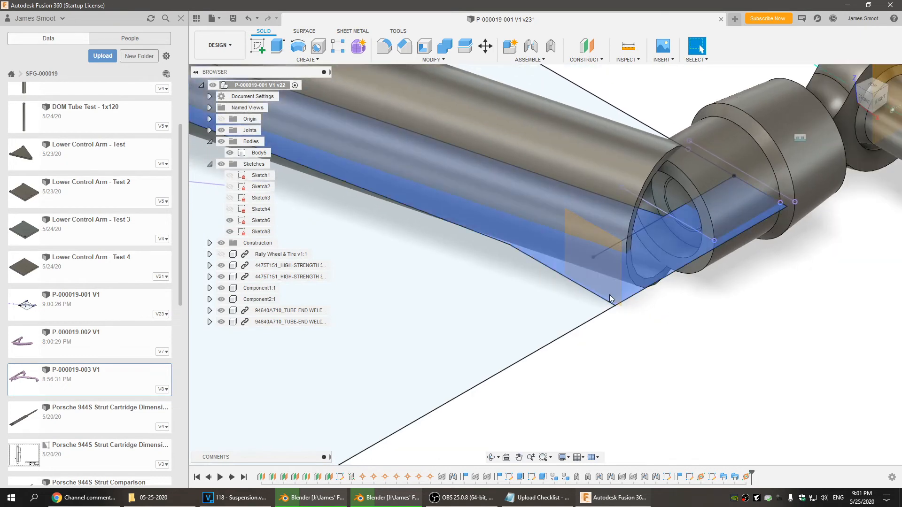
right_click(581, 235)
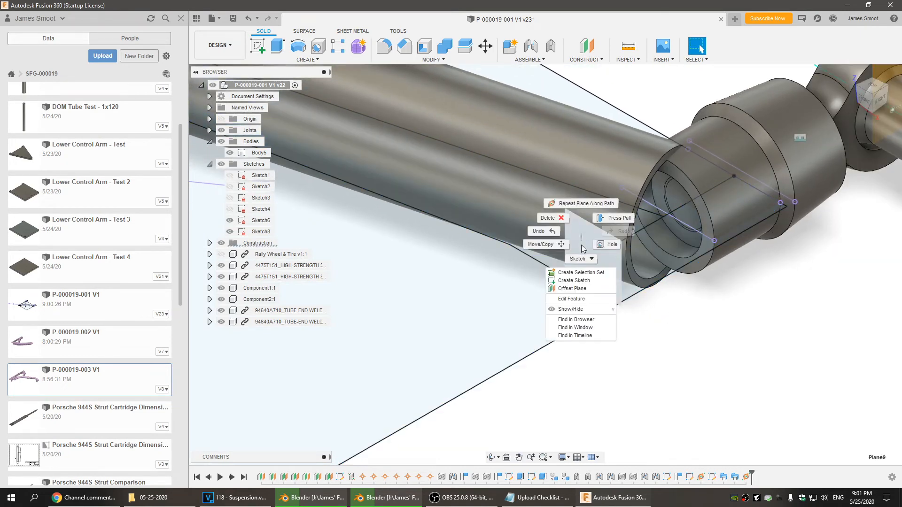
left_click(585, 273)
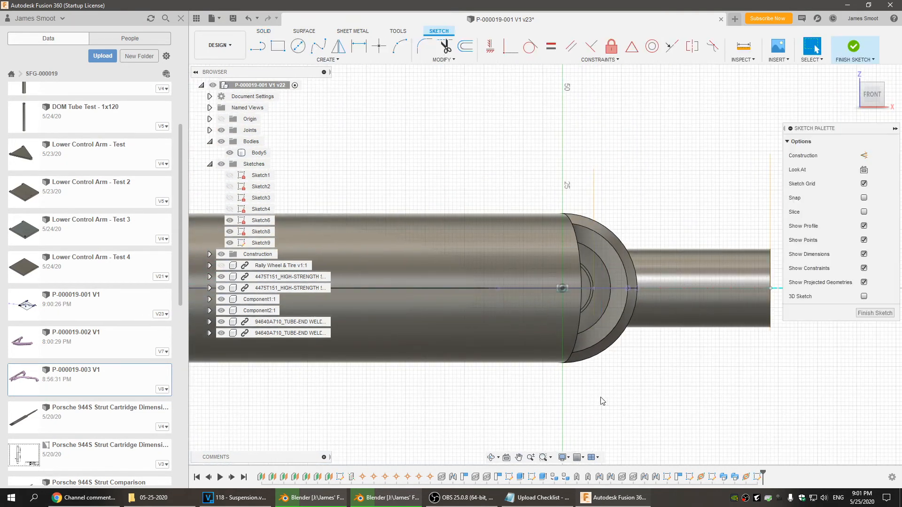
Draw a 1.5 in diameter circle centred on the end point of the short weld-end centreline
key("c")
left_click(563, 289)
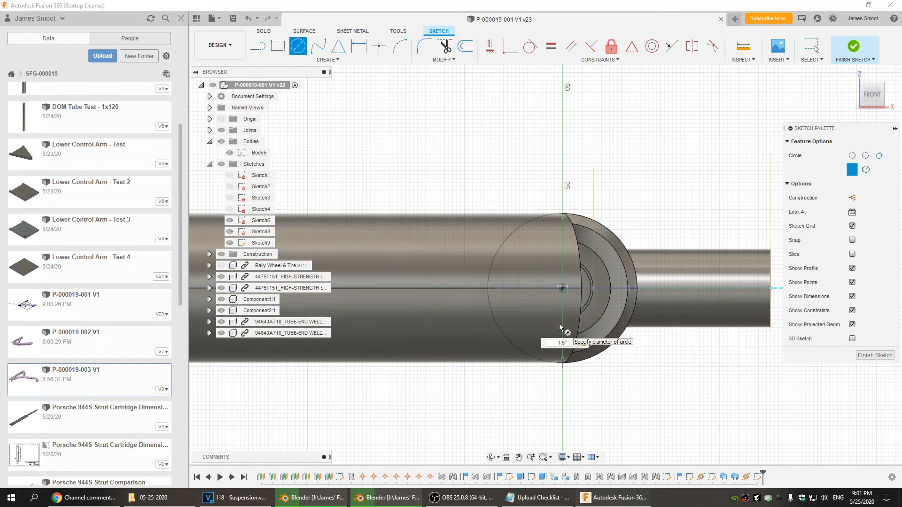
key("Return")
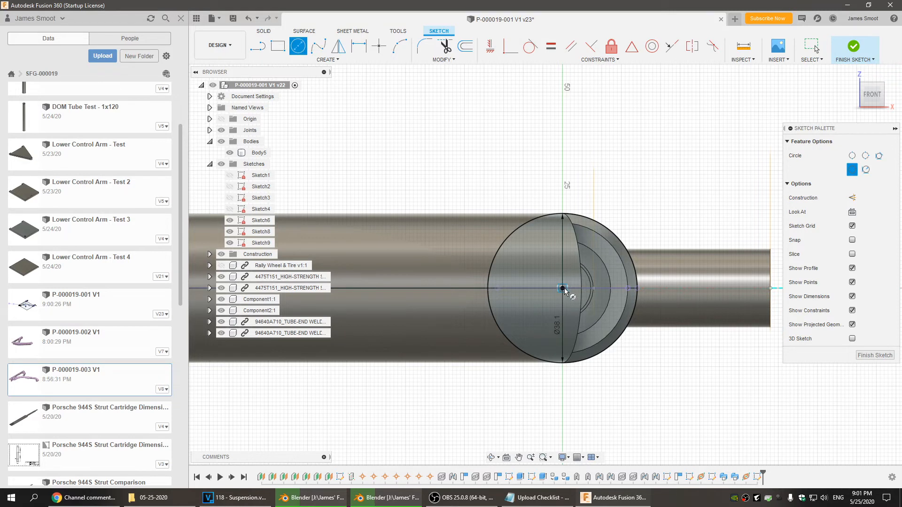
left_click(562, 288)
key("Escape")
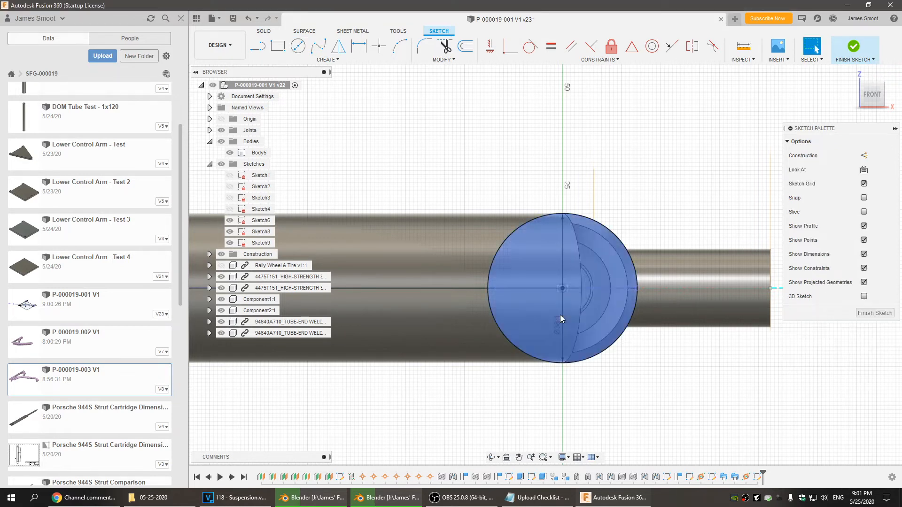
Offset the 1.5 in circle inward by 0.095 in to form the short tube's wall
left_click(465, 45)
left_click(511, 231)
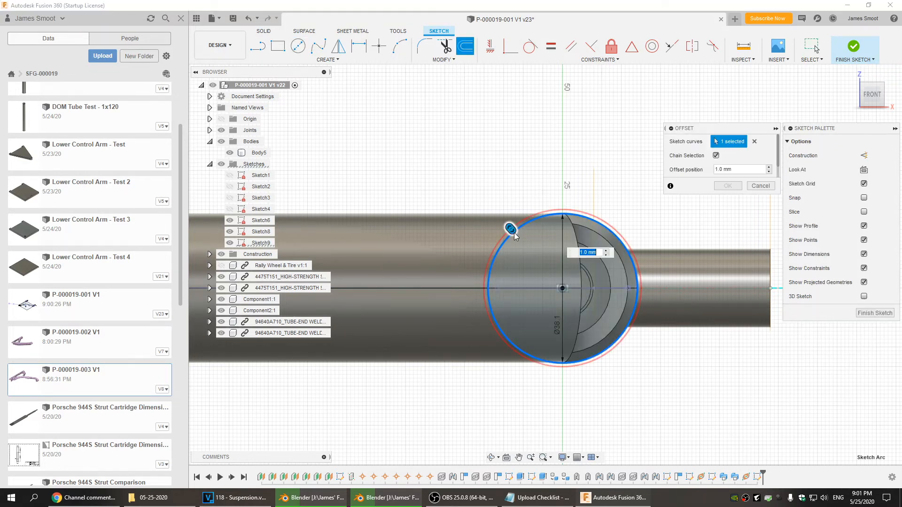
type("-.095\"")
key("Return")
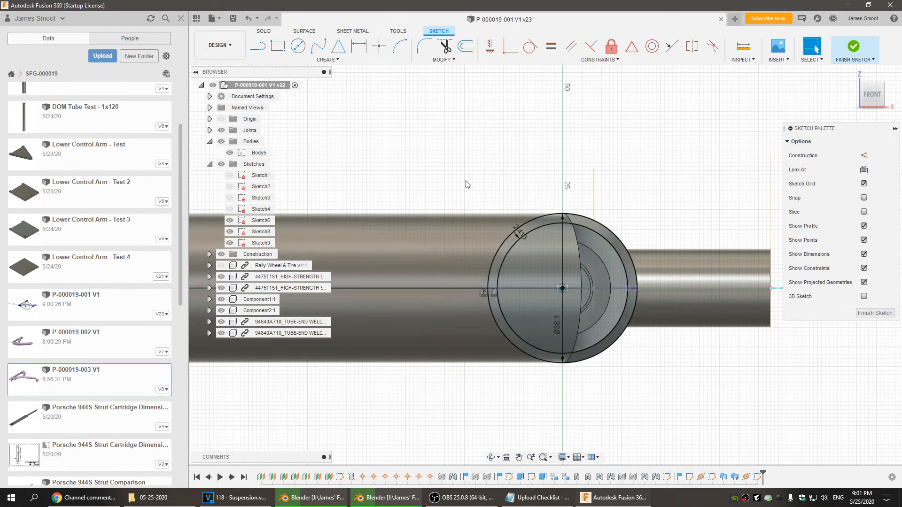
Measure the circular edge at the weld end's shoulder and finish the ring profile sketch
scroll(470, 185, "down", 5)
middle_click_drag(469, 182, 657, 297)
scroll(460, 262, "up", 5)
middle_click_drag(446, 268, 577, 324, "shift")
left_click(743, 45)
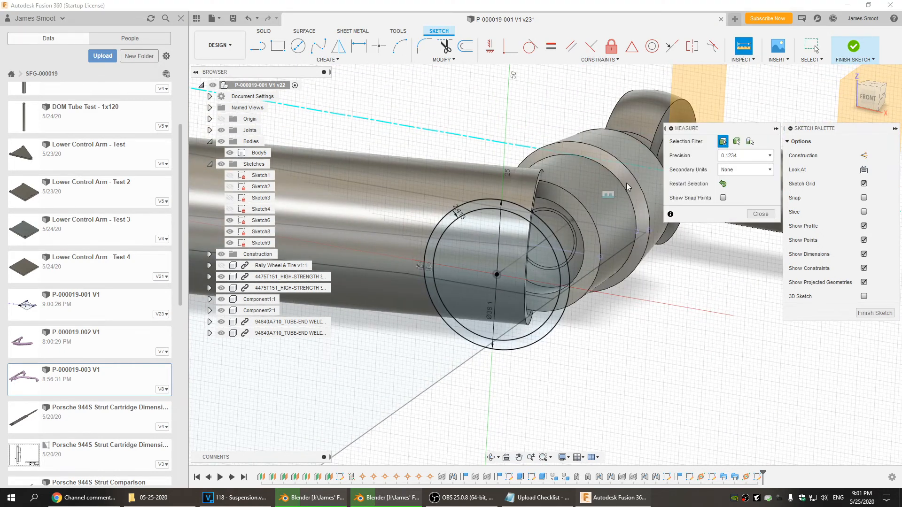
left_click(637, 223)
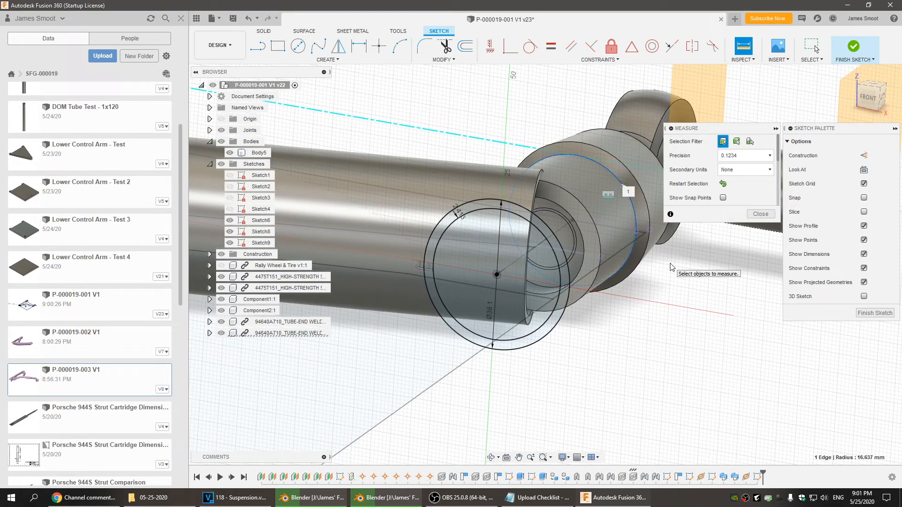
key("Escape")
left_click(853, 47)
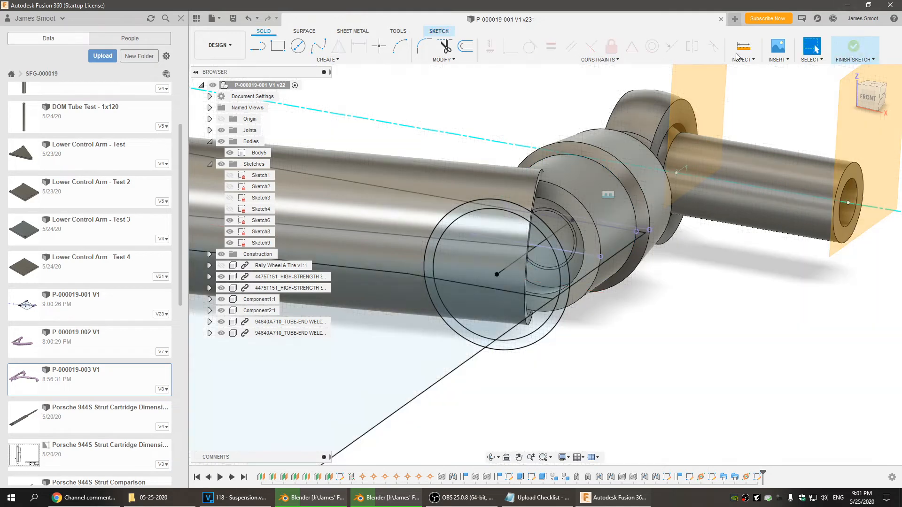
Measure the diameters of the weld end's shoulder edge and the ring profile's inner circle to compare their fit
left_click(628, 46)
left_click(627, 190)
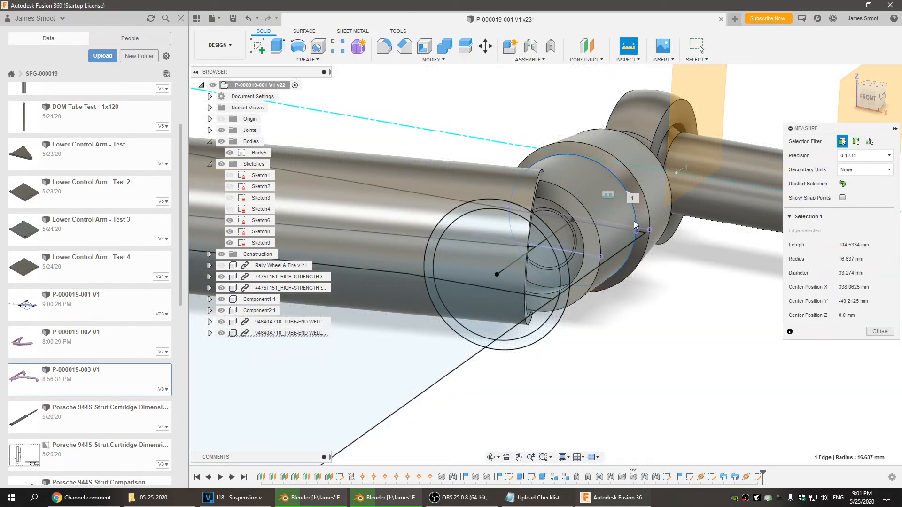
key("Escape")
left_click(628, 45)
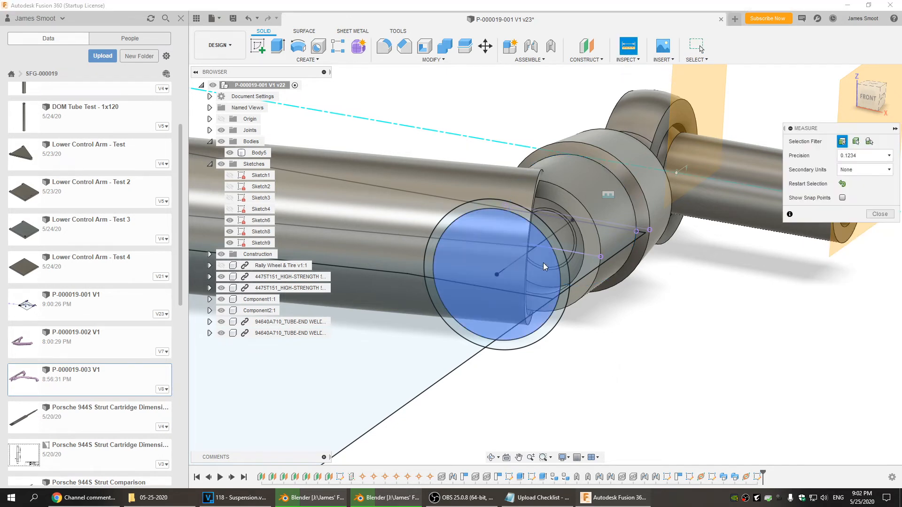
left_click(559, 275)
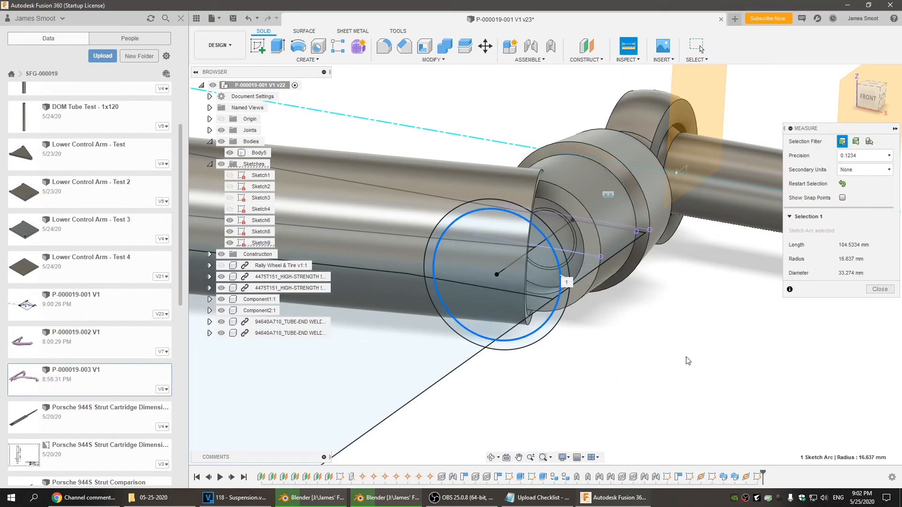
left_click(879, 289)
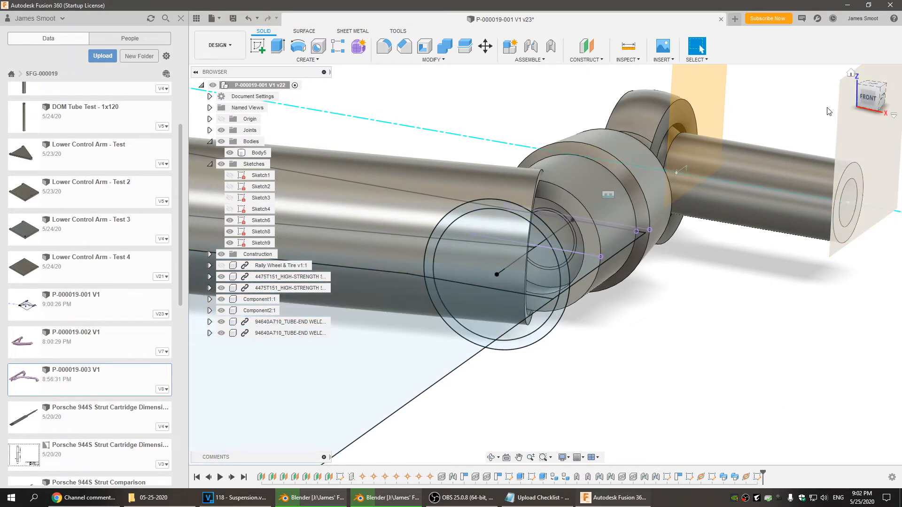
Start a solid feature for the short tube from the new ring profile beside the weld end
left_click(851, 74)
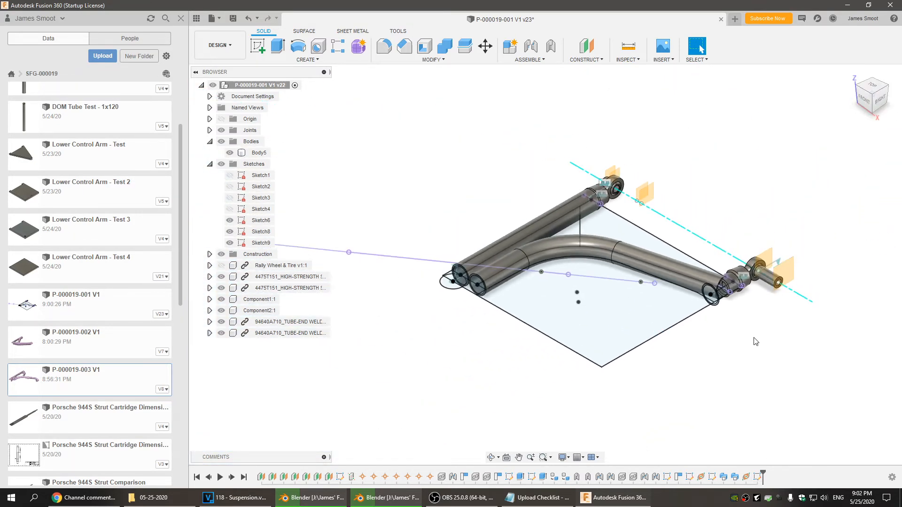
scroll(755, 340, "up", 5)
mouse_move(753, 340)
middle_mouse_down()
mouse_move(714, 335)
mouse_move(626, 386)
middle_mouse_up()
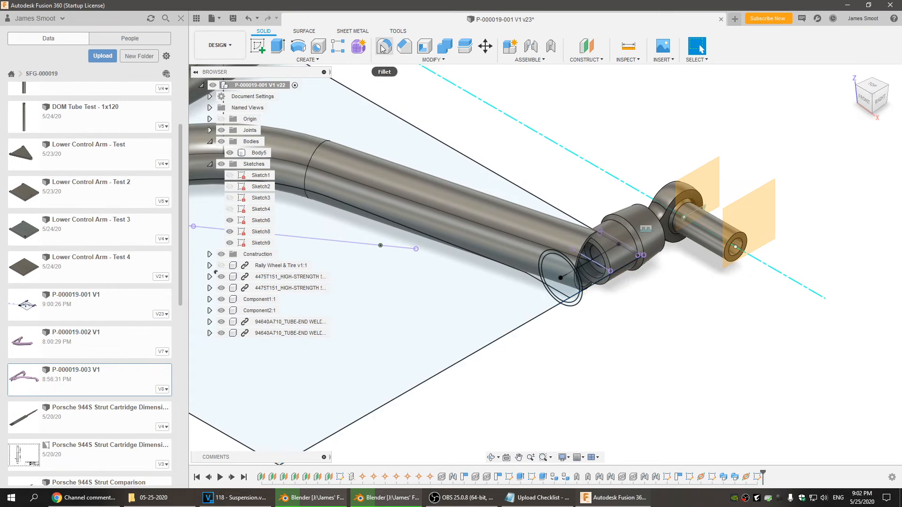
left_click(305, 60)
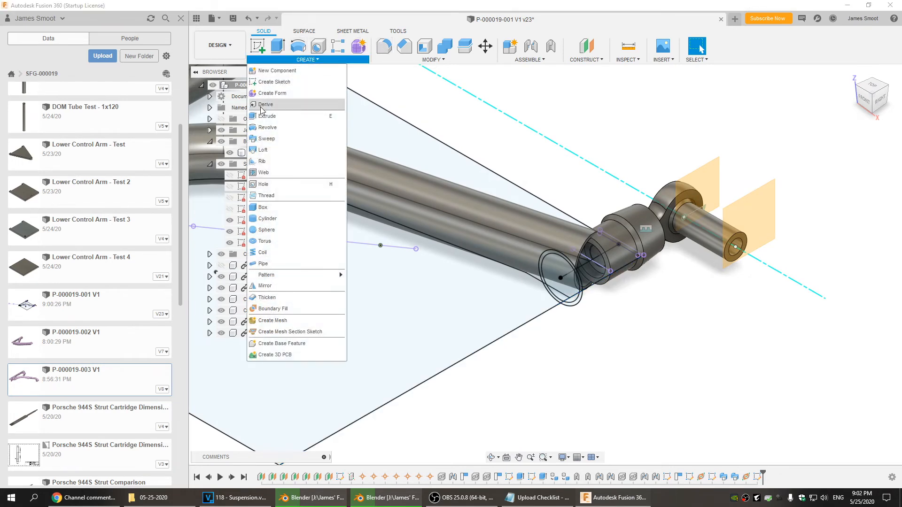
Sweep the ring profile at the short stub's open end along the stub's centreline with the Join operation
left_click(275, 139)
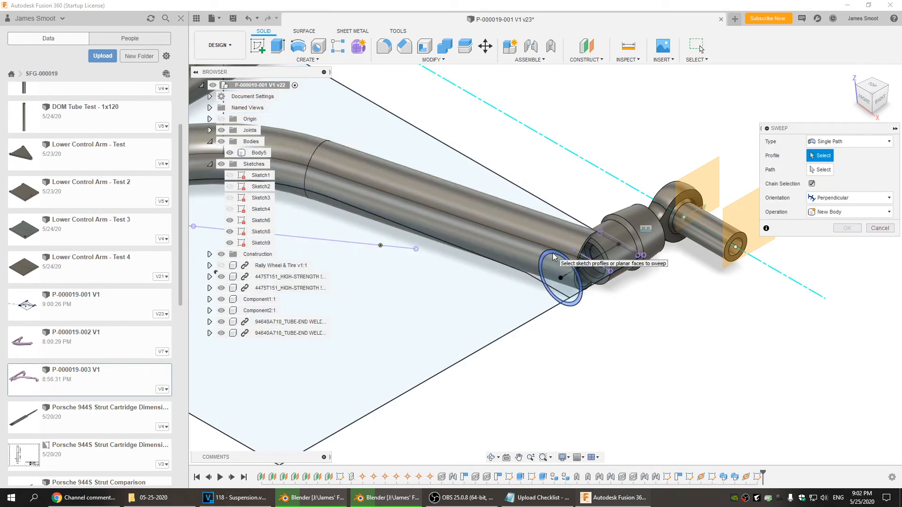
left_click(570, 275)
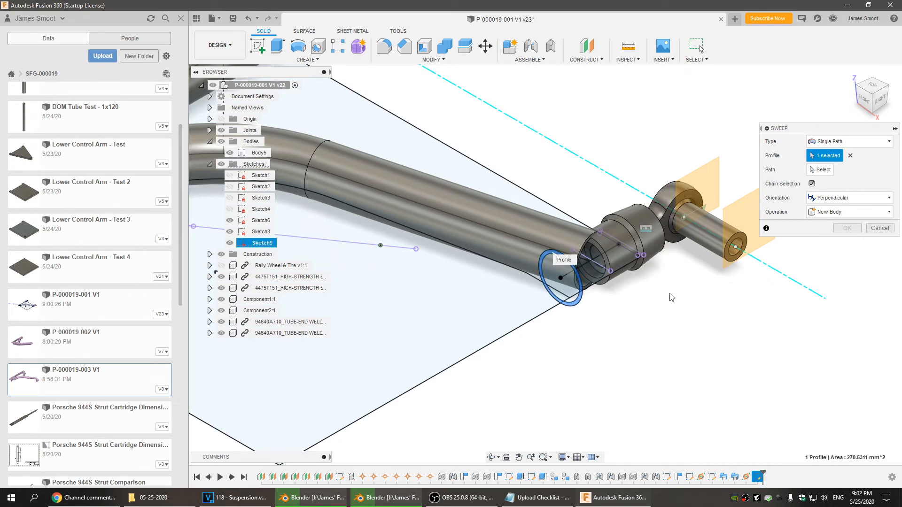
left_click(819, 170)
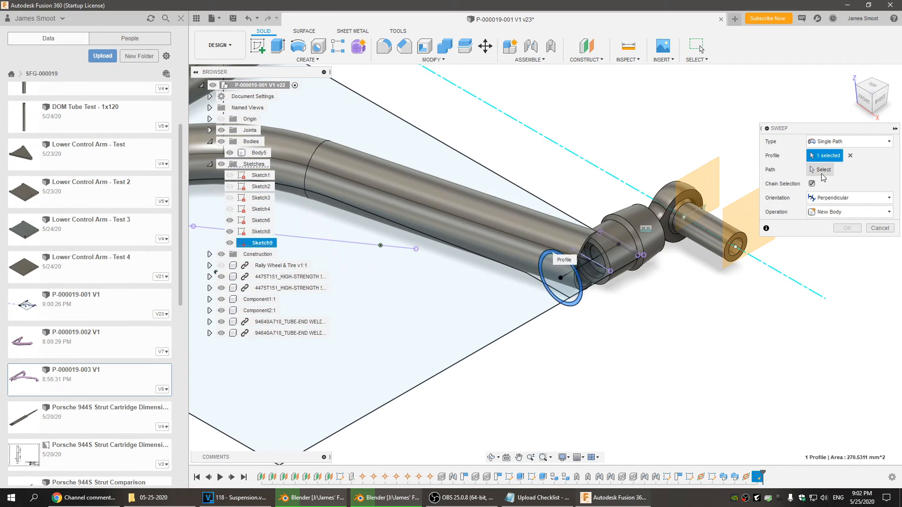
left_click(594, 271)
left_click(822, 254)
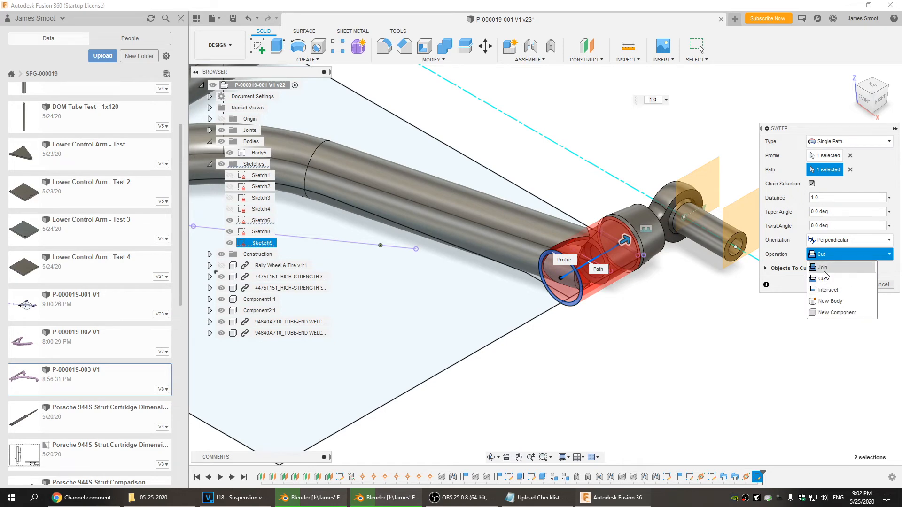
left_click(825, 266)
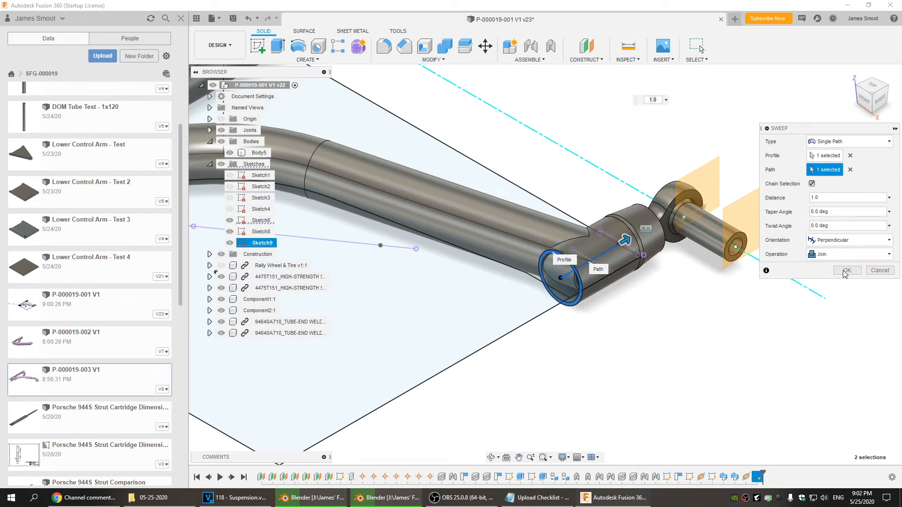
left_click(846, 271)
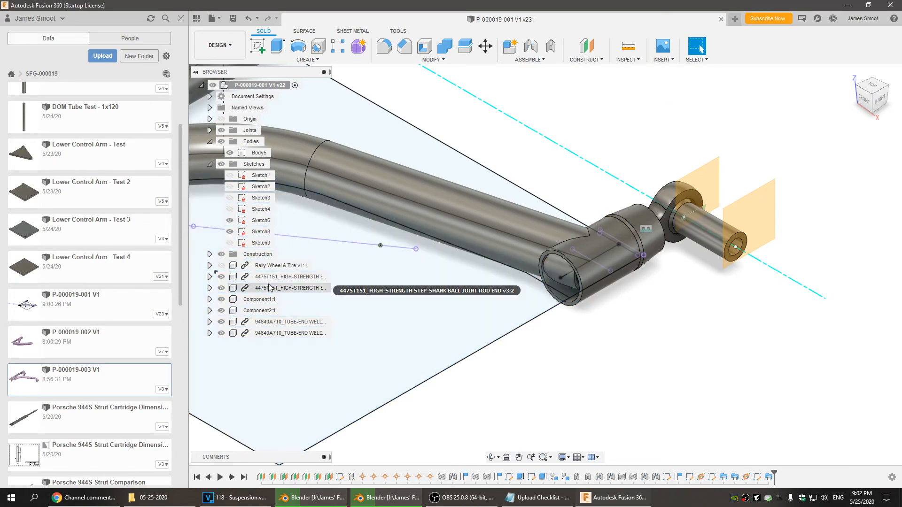
Briefly hide the tube-end weld nuts to examine the stub's fit underneath, and show them again
left_click(221, 322)
left_click(222, 334)
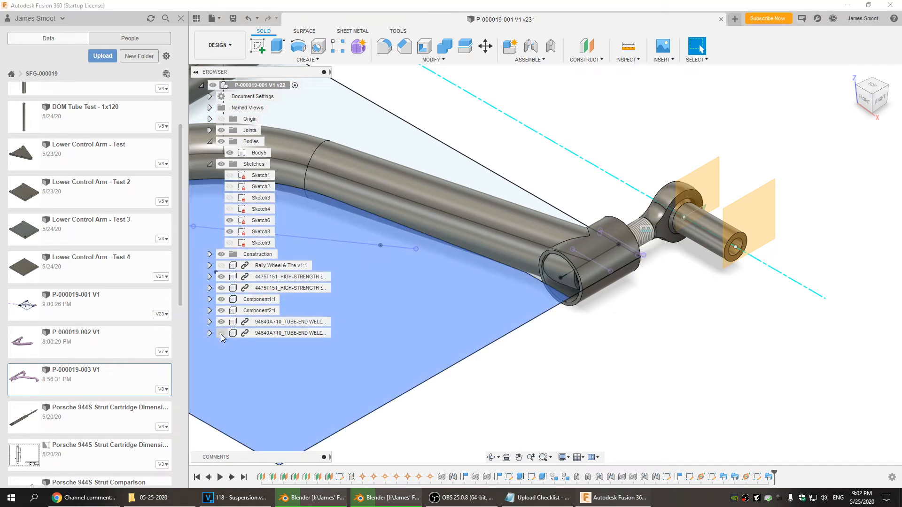
left_click(221, 333)
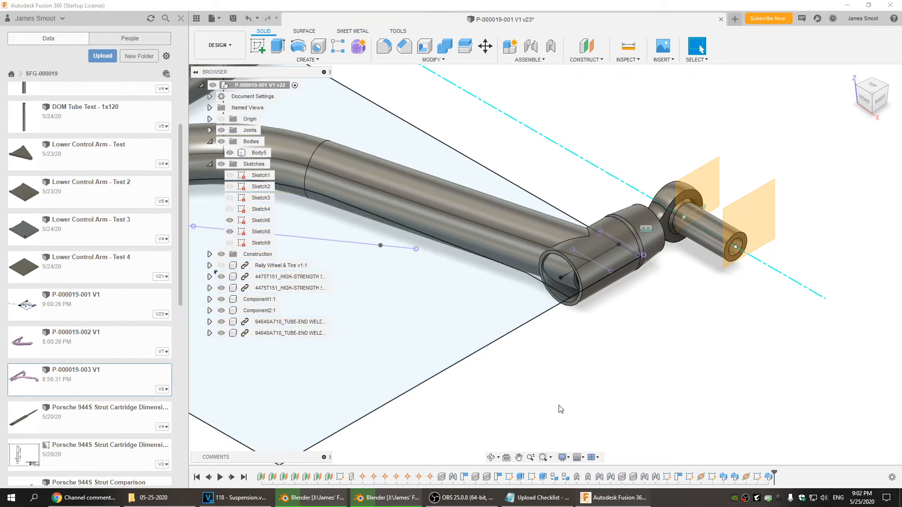
Show Sketch9 and sweep its inner circle along the stub's centreline as a Cut to hollow out the stub
scroll(530, 400, "down", 3)
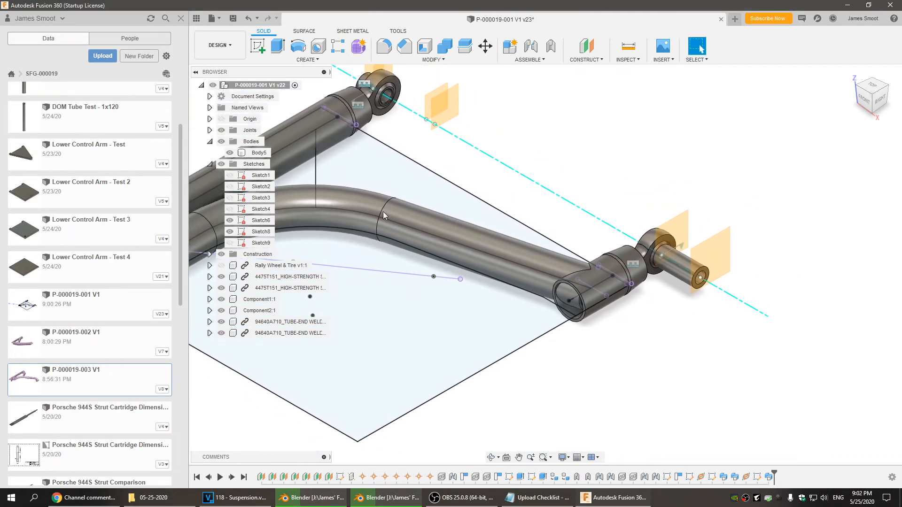
left_click(230, 244)
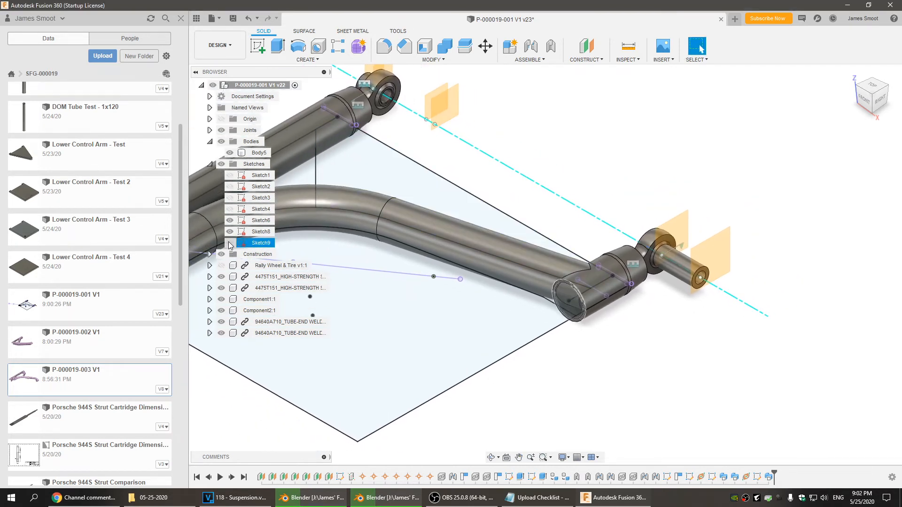
left_click(307, 60)
left_click(266, 138)
left_click(565, 294)
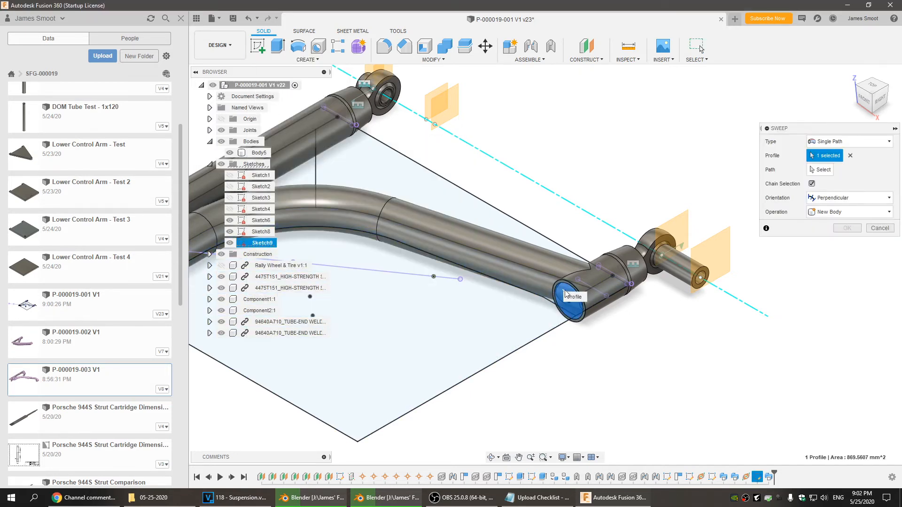
left_click(821, 170)
left_click(609, 286)
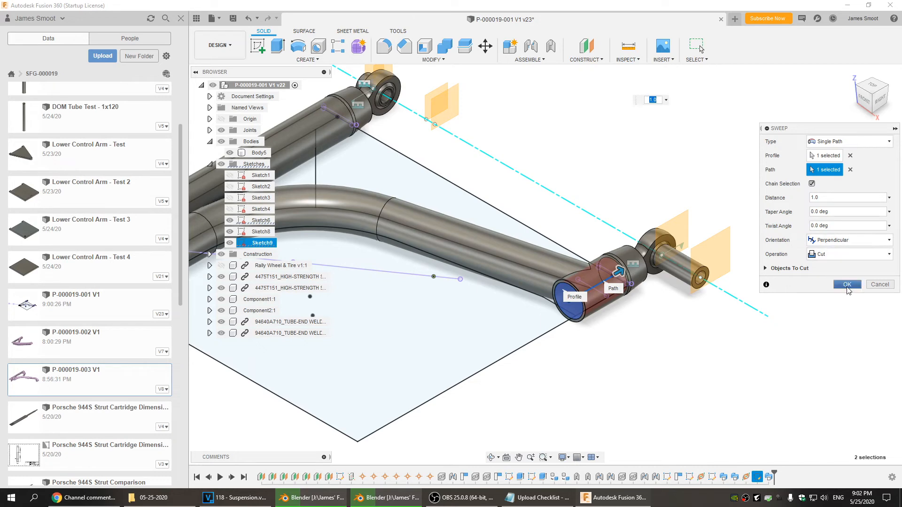
left_click(847, 285)
Restore the home view and save a new version of the design with the description "User Saved"
middle_click_drag(632, 389, 658, 358, "shift")
scroll(580, 360, "up", 3)
middle_click_drag(554, 364, 765, 322, "shift")
scroll(538, 390, "down", 4)
scroll(651, 344, "down", 2)
middle_click_drag(643, 345, 697, 307)
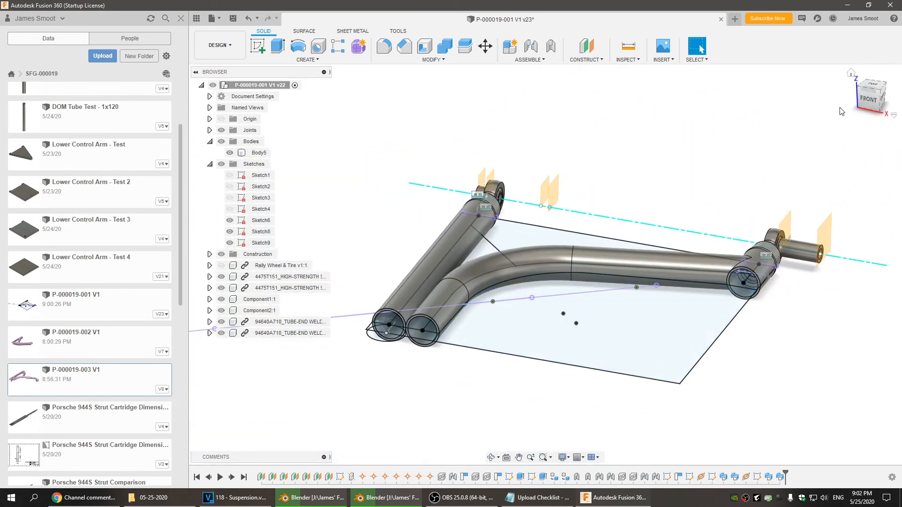
left_click(852, 74)
left_click(231, 23)
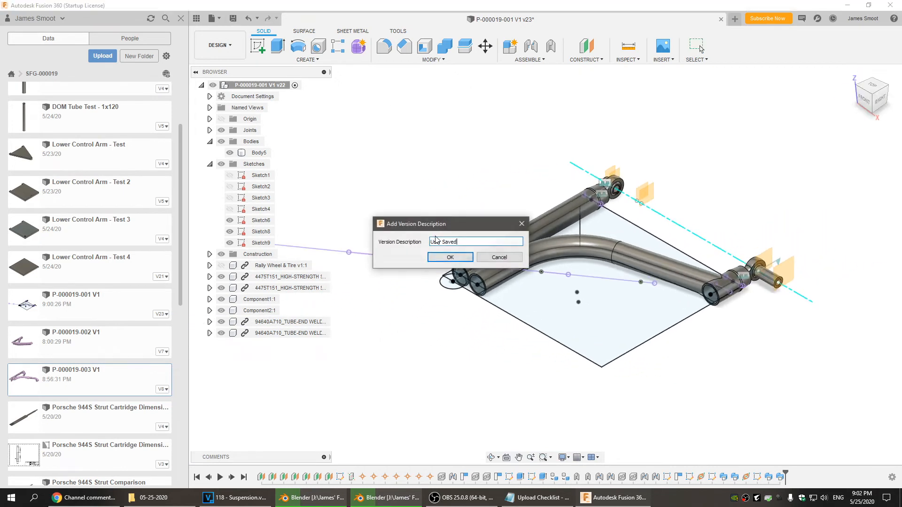
key("Return")
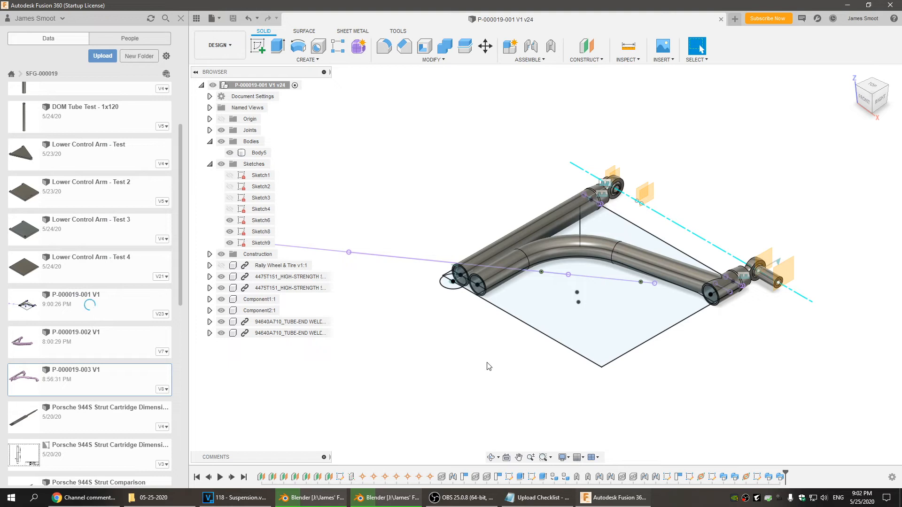
Examine from the top view where the bent tube meets the short stub and its weld nut
scroll(600, 390, "up", 6)
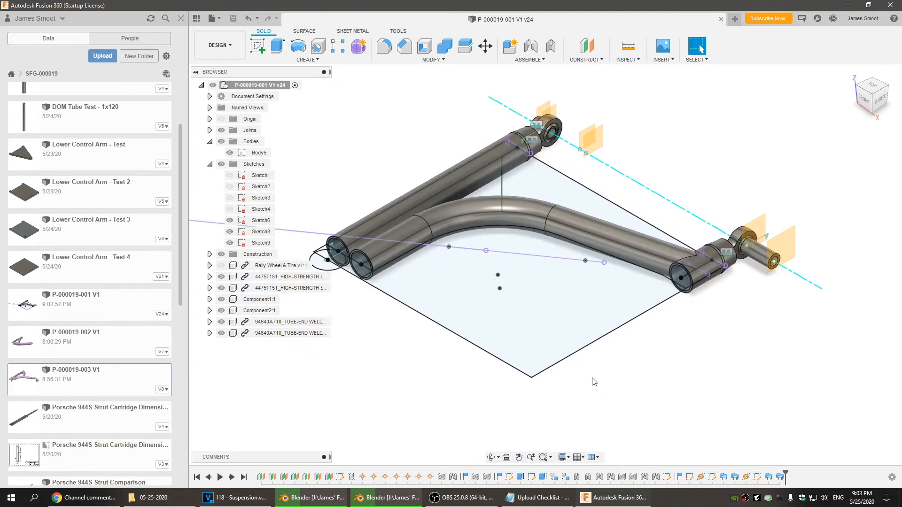
middle_click_drag(593, 378, 611, 408)
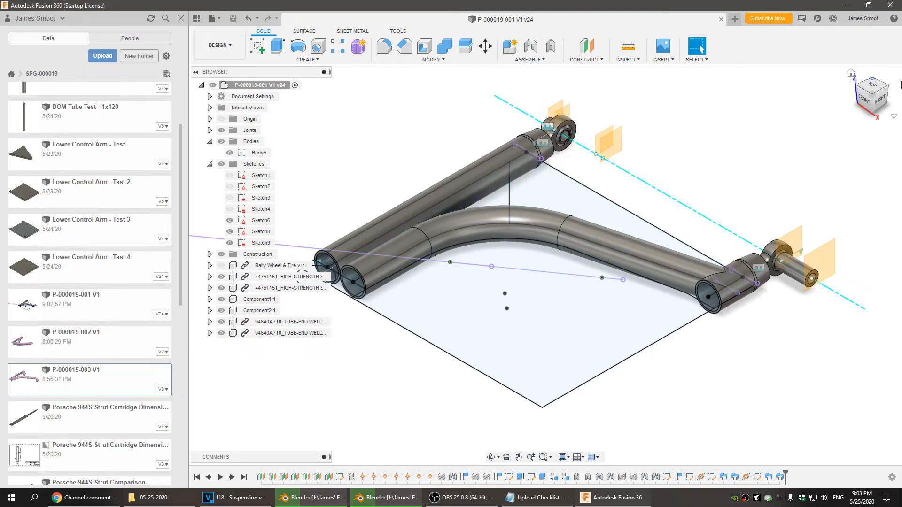
left_click(872, 88)
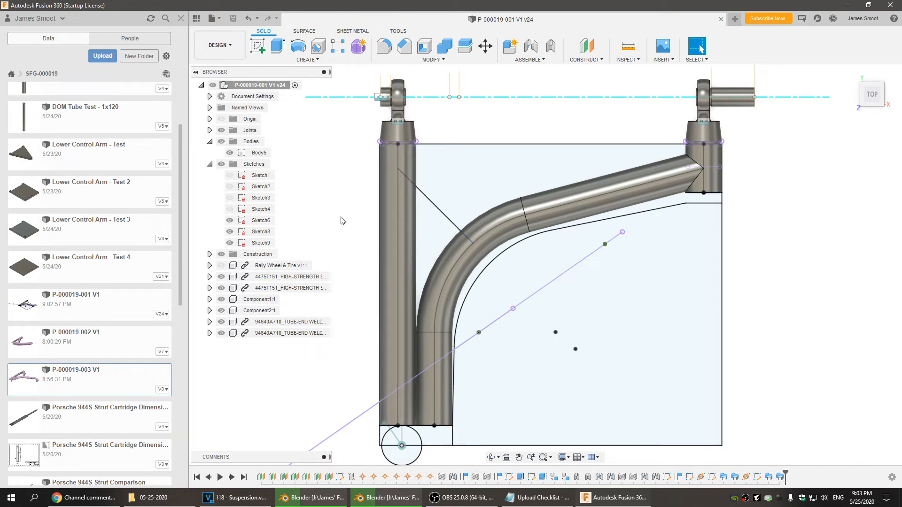
scroll(757, 160, "up", 4)
key("Escape")
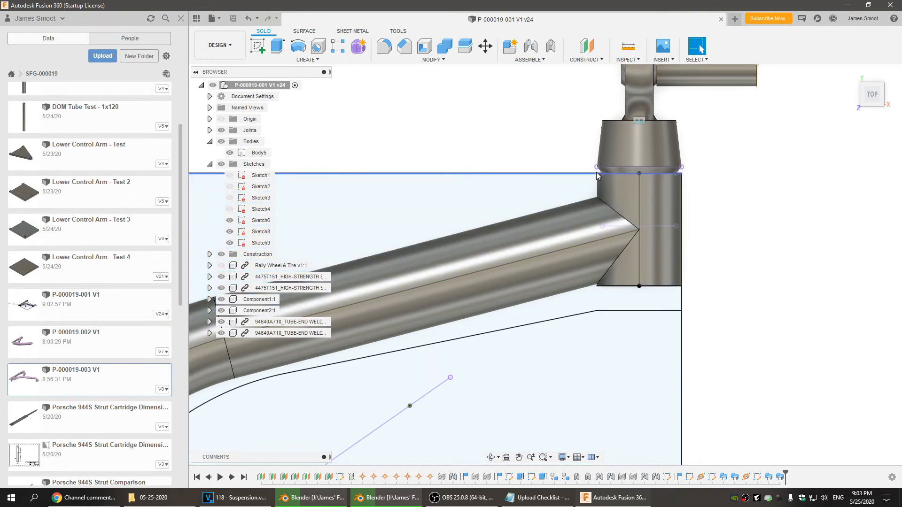
left_click(598, 185)
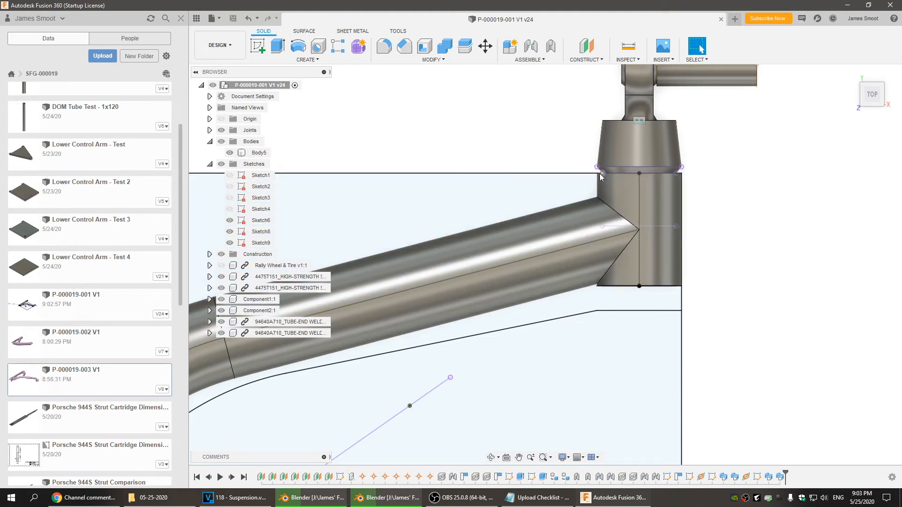
scroll(628, 247, "down", 3)
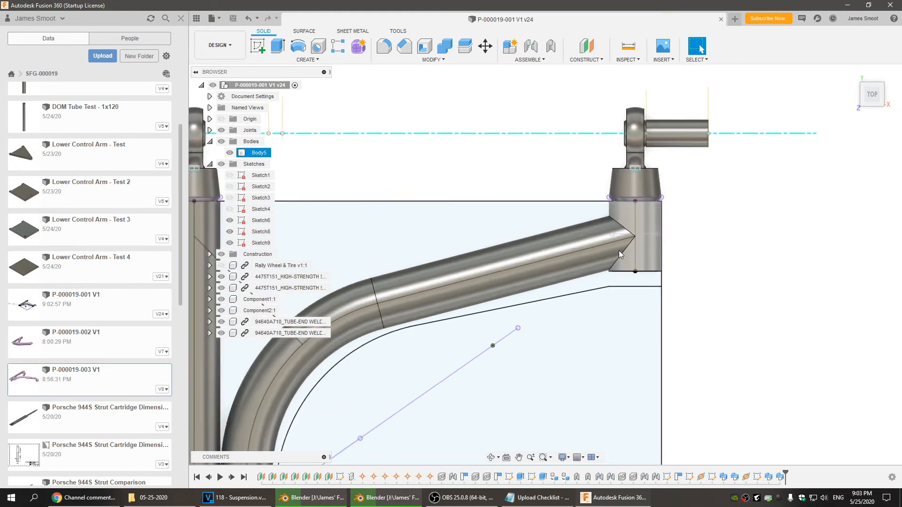
middle_click_drag(665, 316, 700, 226)
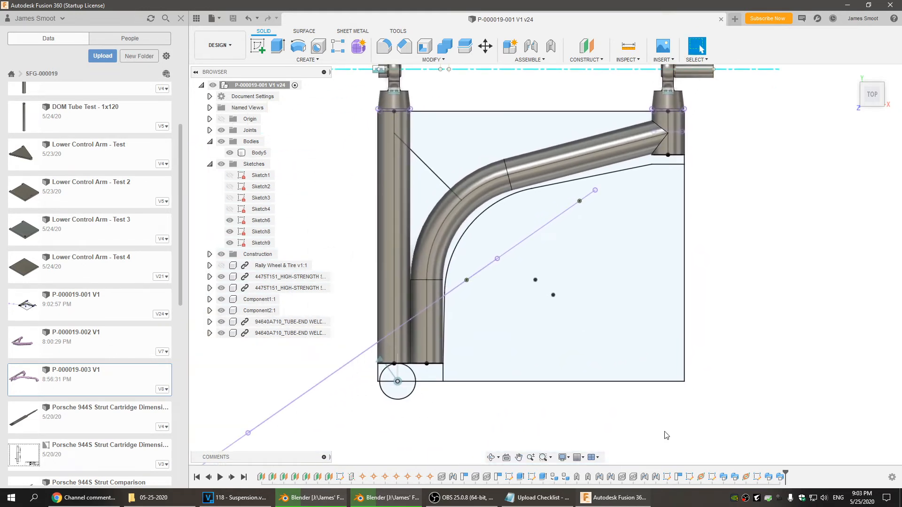
Open the control arm layout sketch, Sketch6, and set the bent tube centreline's 25.4 mm offset at the short stub to 0.75"
double_click(710, 479)
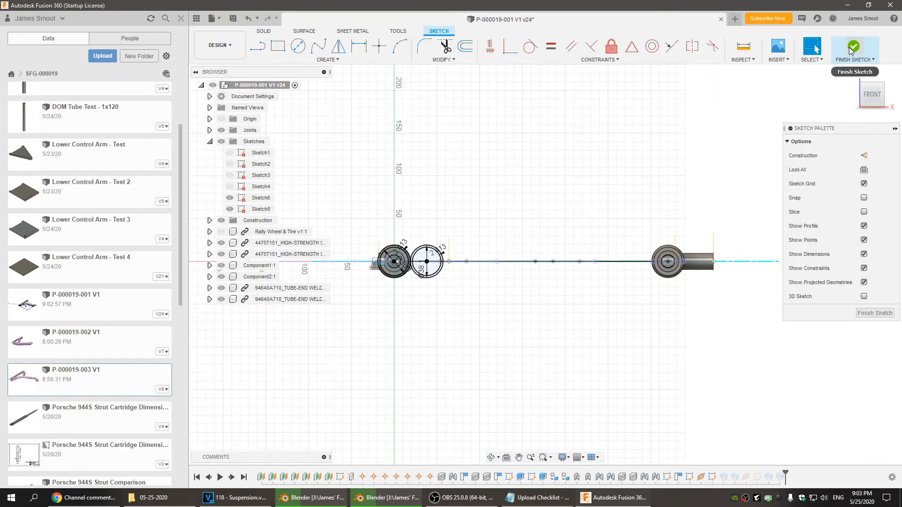
left_click(853, 47)
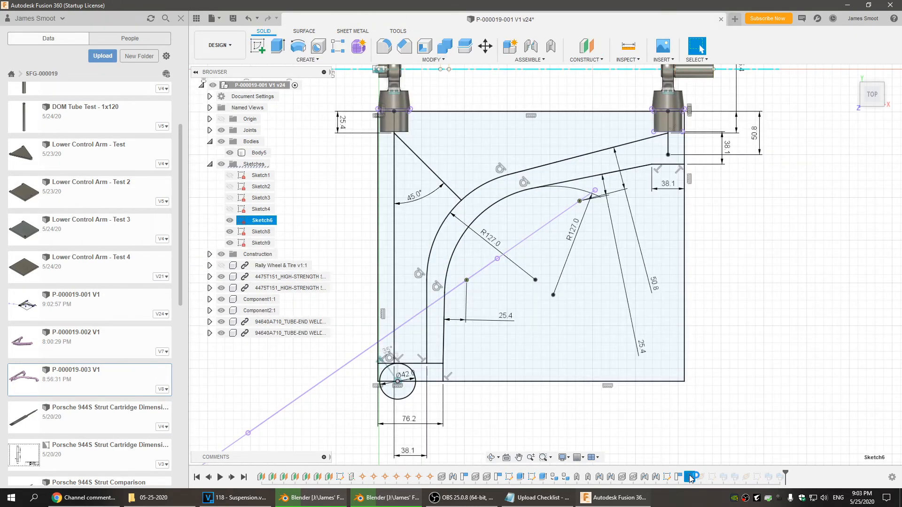
double_click(690, 477)
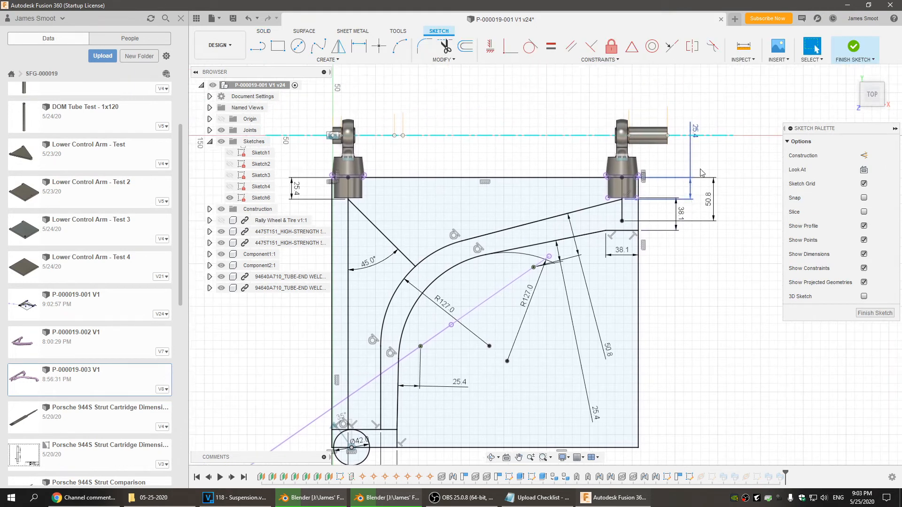
double_click(694, 131)
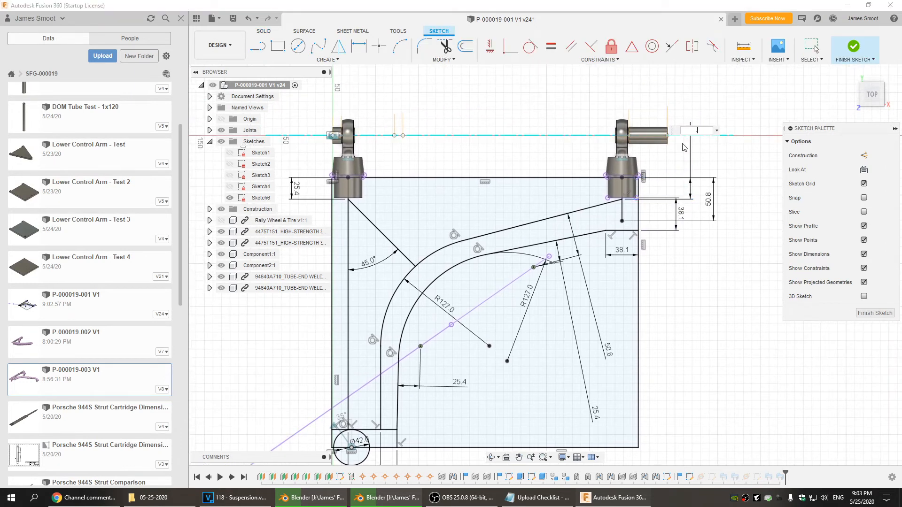
type(".75\"")
key("Return")
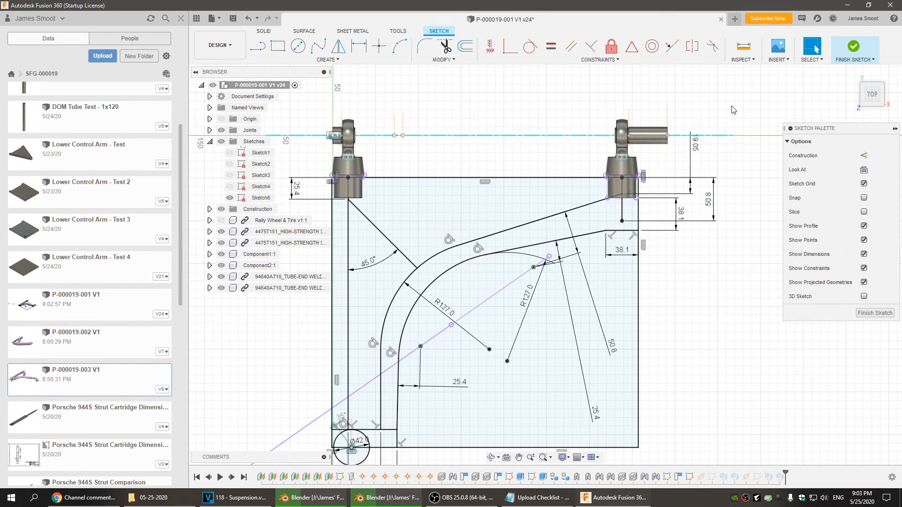
Set the 45° brace line's 25.4 mm offset on the straight tube to 0.75" and finish the sketch
double_click(297, 189)
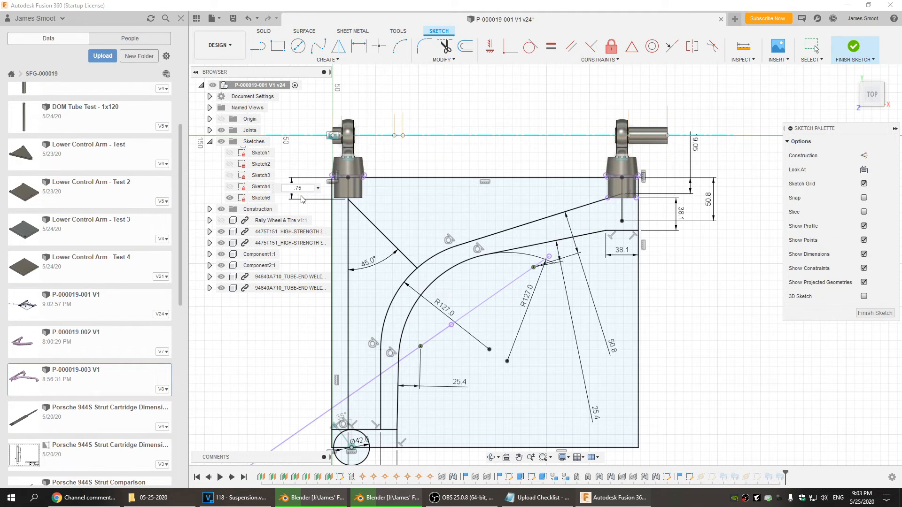
type(".75\"")
key("Return")
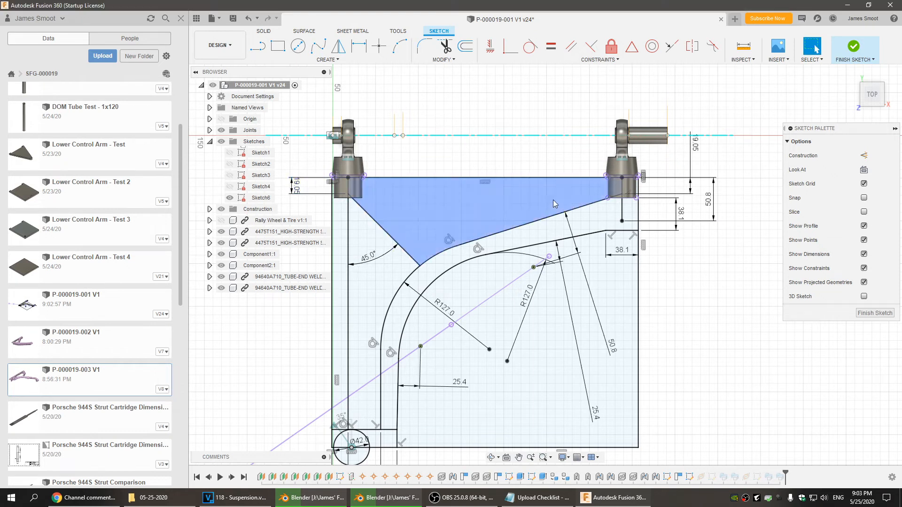
left_click(854, 47)
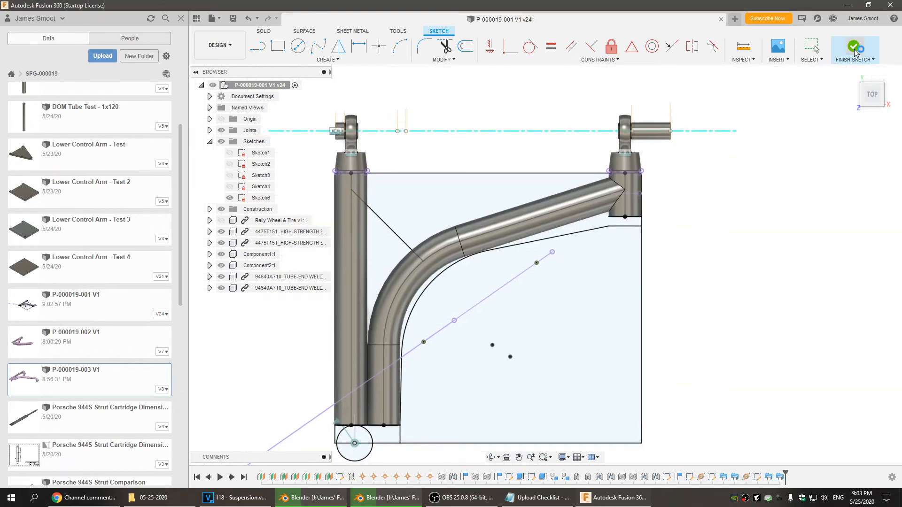
Create a construction plane along the 45° brace line, positioned at its end on the bent tube's centreline
scroll(705, 151, "up", 8)
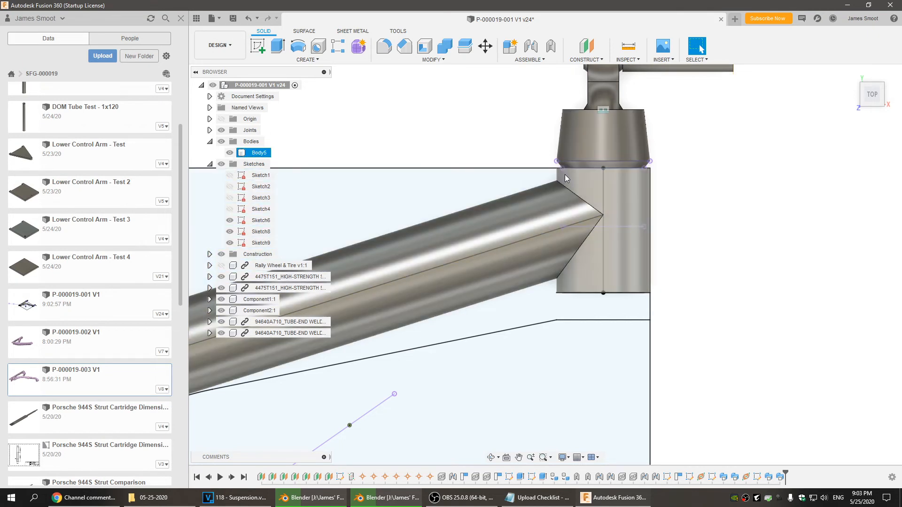
scroll(679, 358, "down", 4)
middle_click_drag(677, 354, 746, 278)
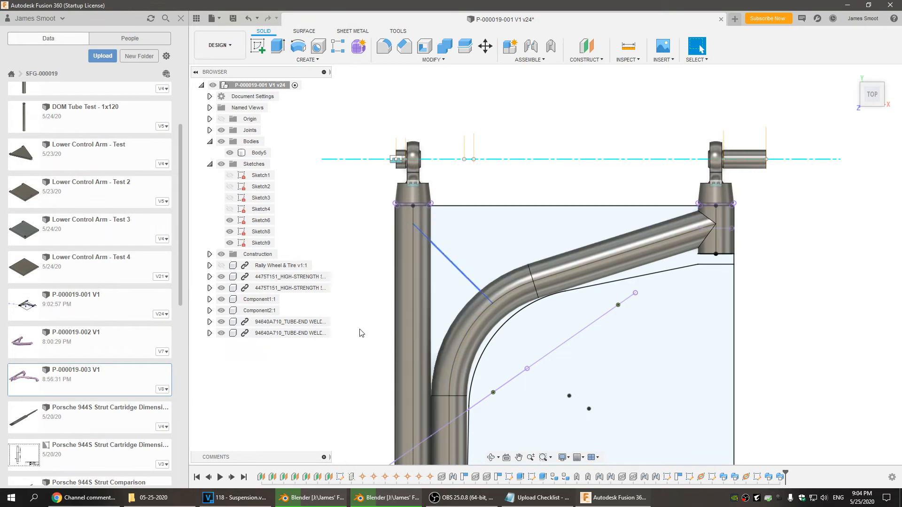
middle_click_drag(370, 343, 422, 304)
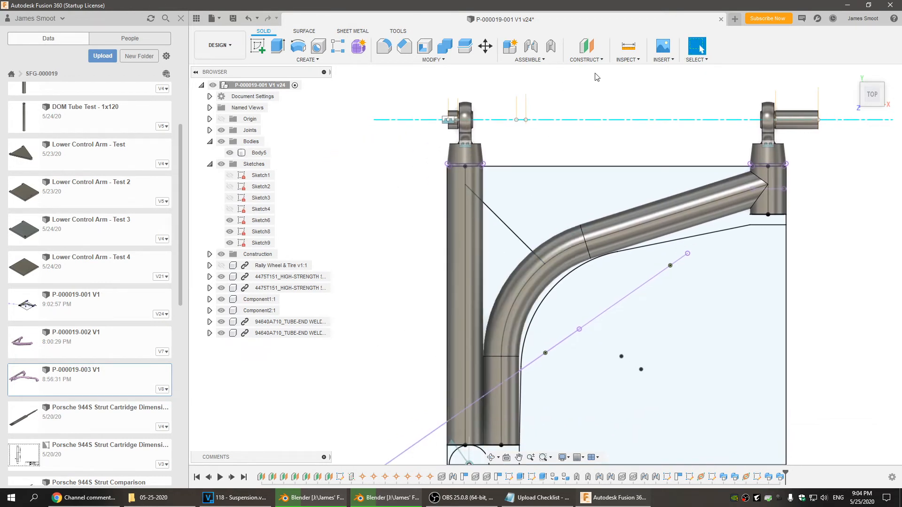
left_click(586, 60)
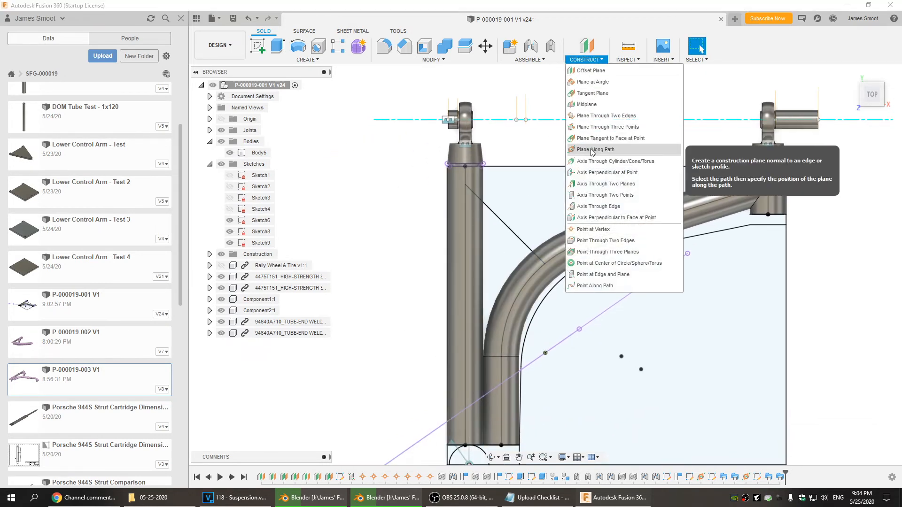
left_click(594, 204)
left_click(523, 246)
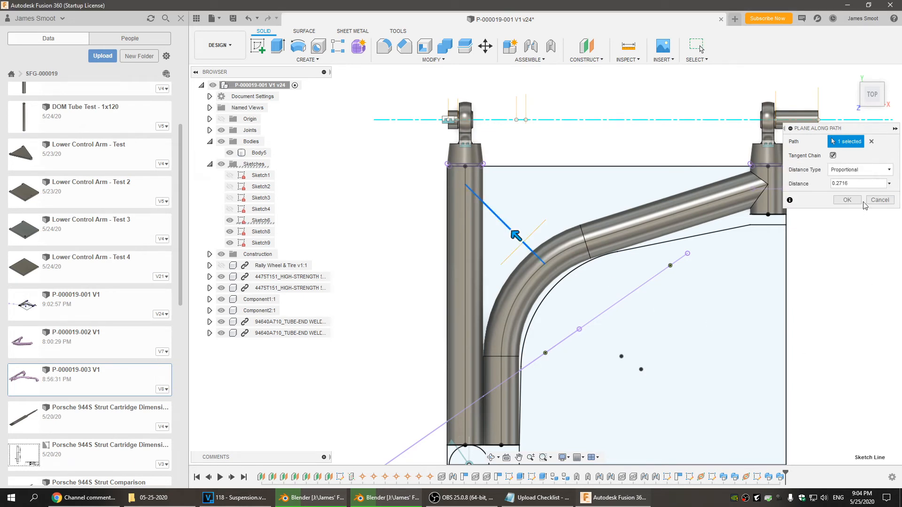
left_click_drag(860, 185, 805, 192)
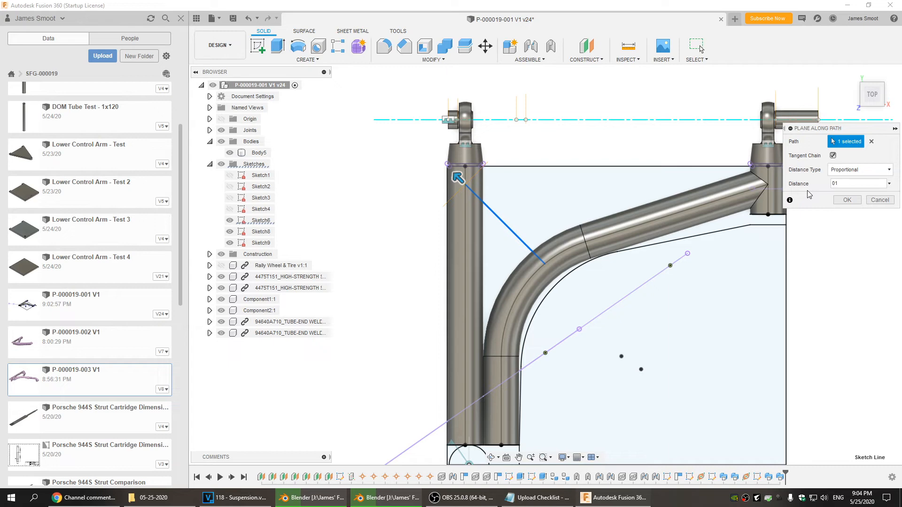
left_click(854, 203)
Start a sketch on the new plane and draw a 38.1 mm diameter circle centred on the brace line's end
middle_click_drag(745, 423, 717, 371, "shift")
scroll(613, 247, "up", 8)
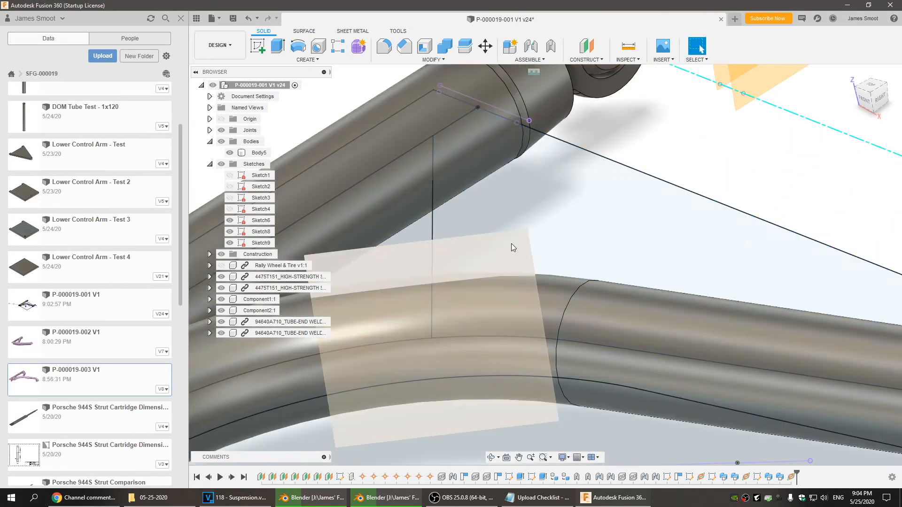
right_click(511, 243)
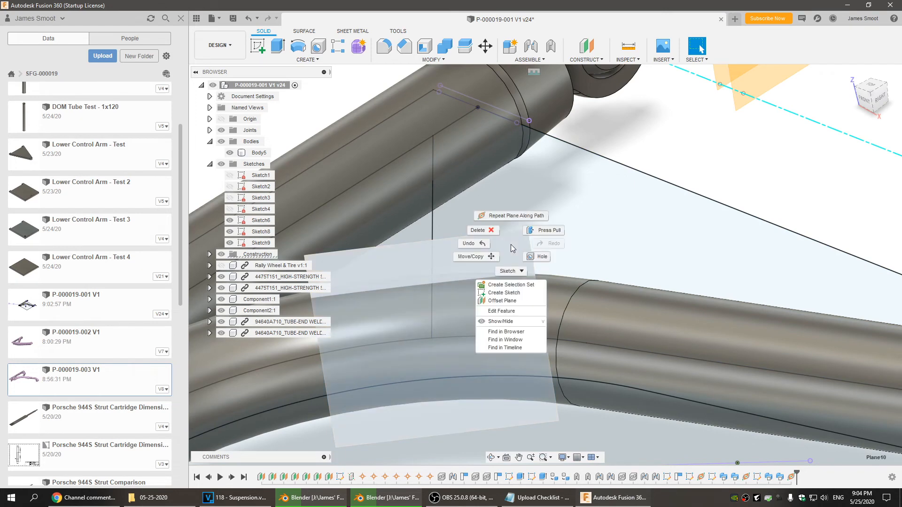
left_click(505, 292)
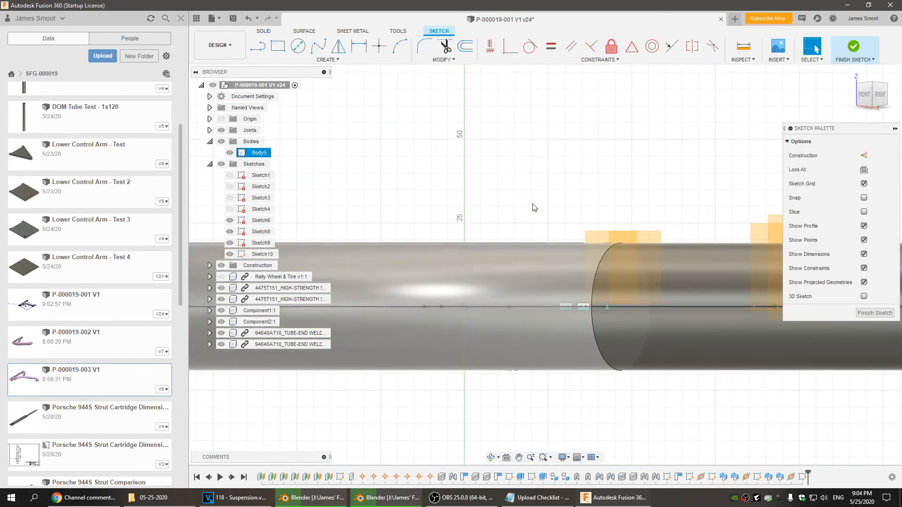
key("c")
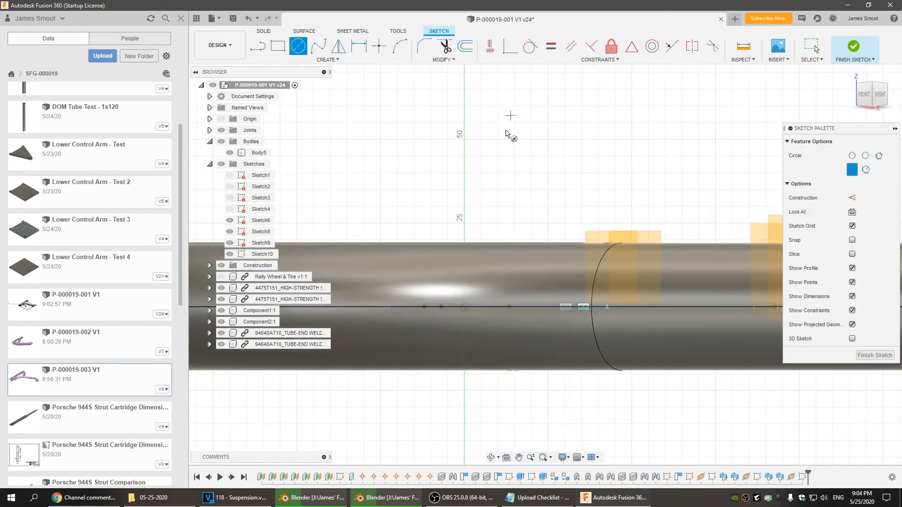
left_click(463, 310)
type("1")
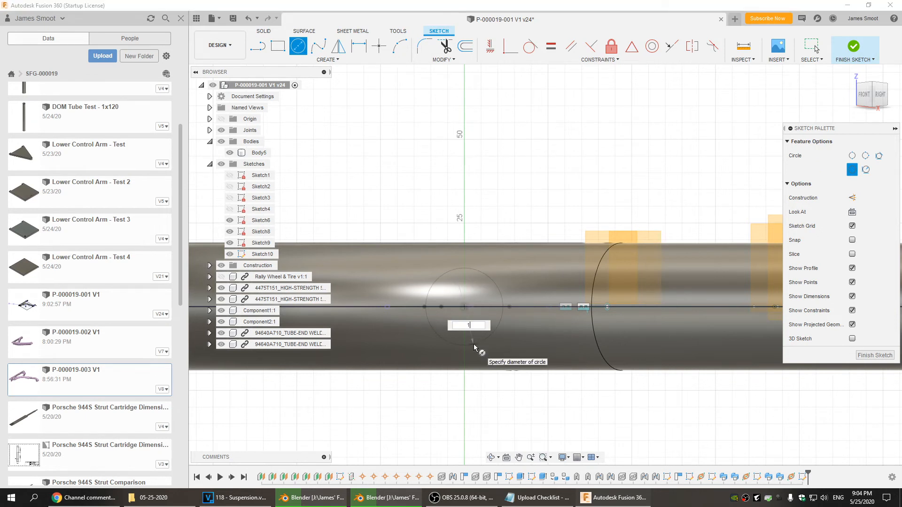
key("Return")
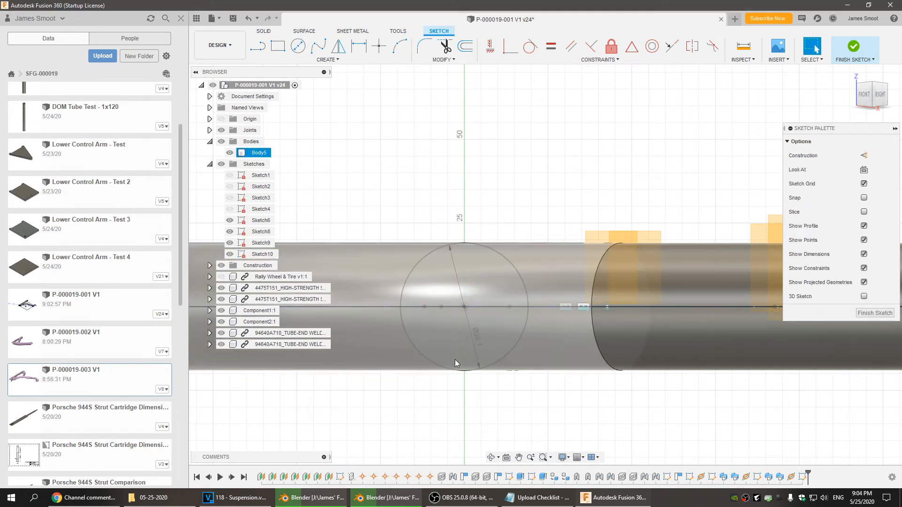
key("Escape")
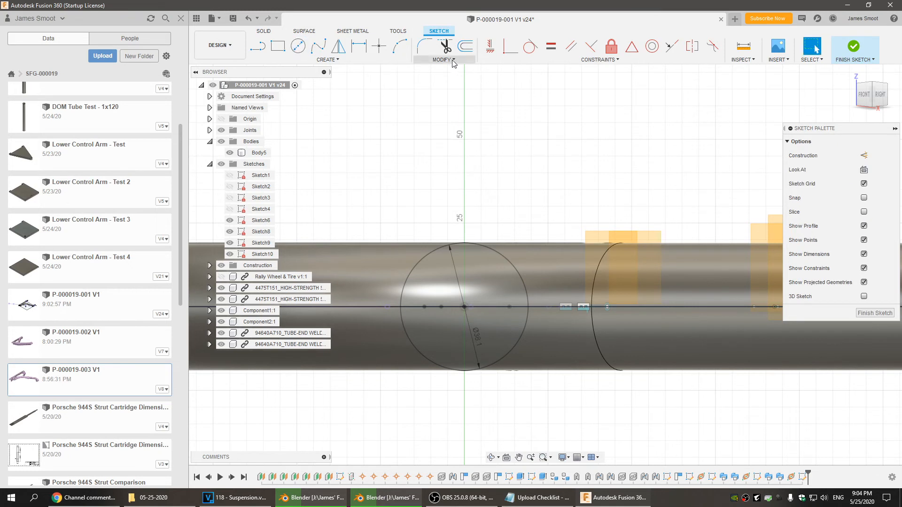
Offset the brace circle inward by 0.095" for the tube wall and finish the sketch
left_click(465, 45)
left_click(518, 268)
left_click_drag(519, 268, 505, 279)
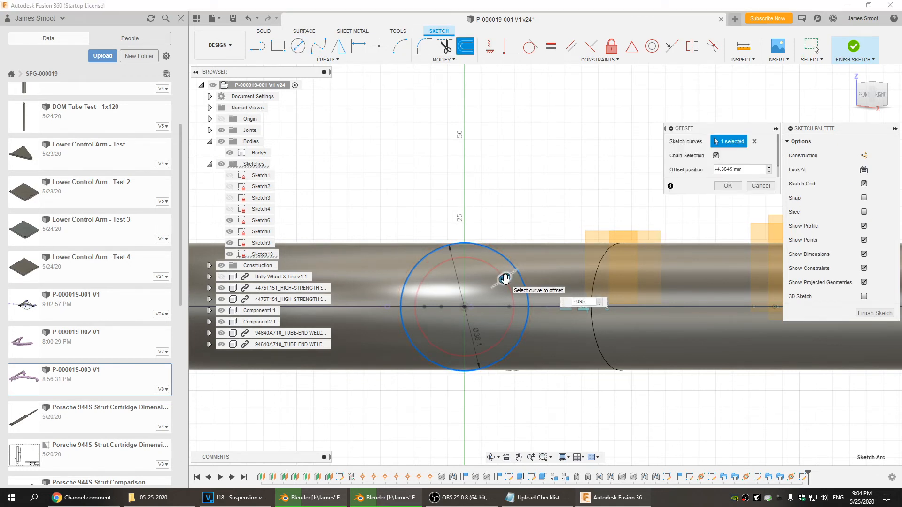
key("Return")
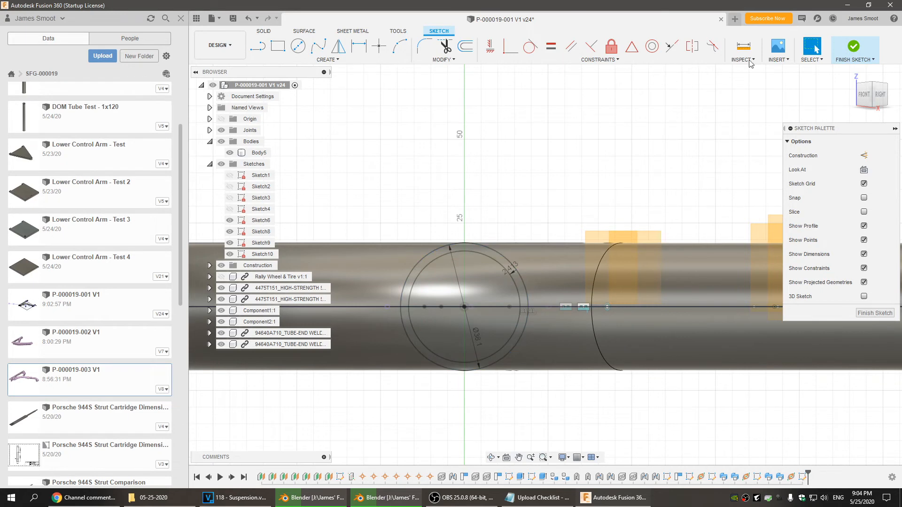
left_click(853, 46)
Sweep the ring profile along the brace line to the straight tube, joining the brace to the existing body
middle_click_drag(633, 212, 651, 238)
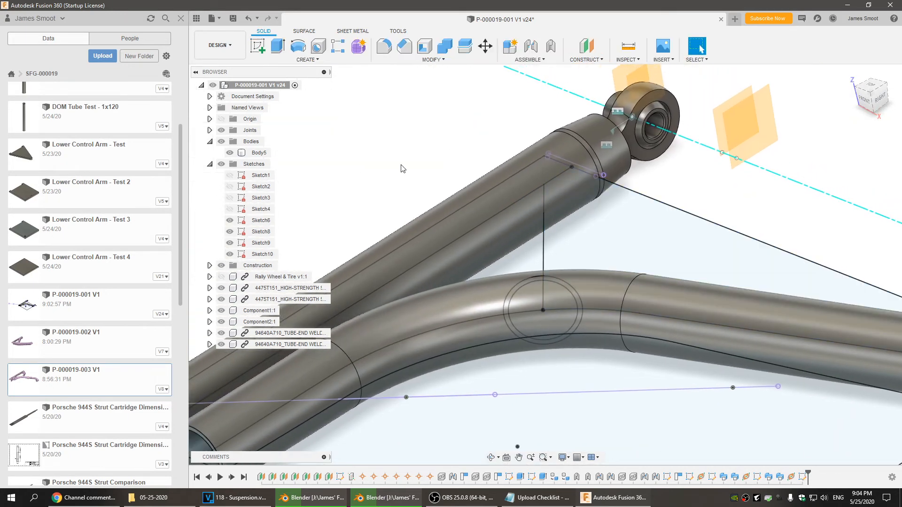
left_click(282, 60)
left_click(275, 136)
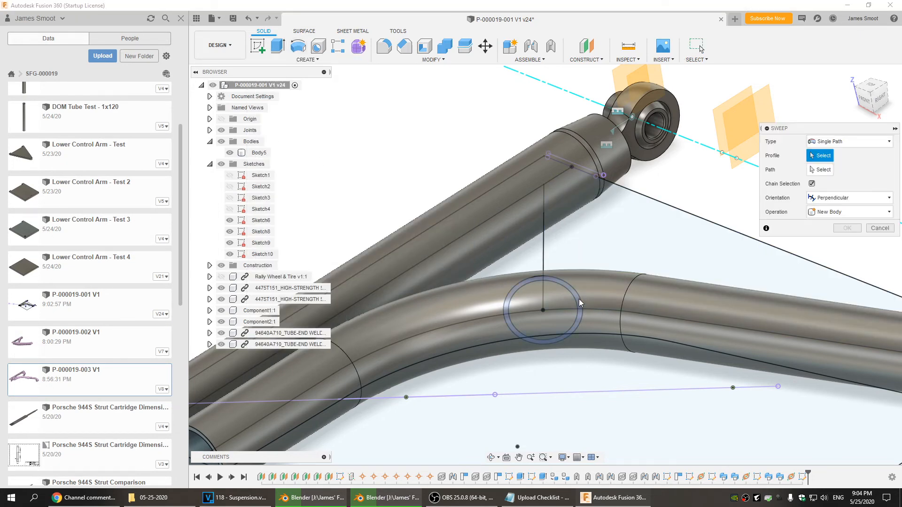
left_click(580, 303)
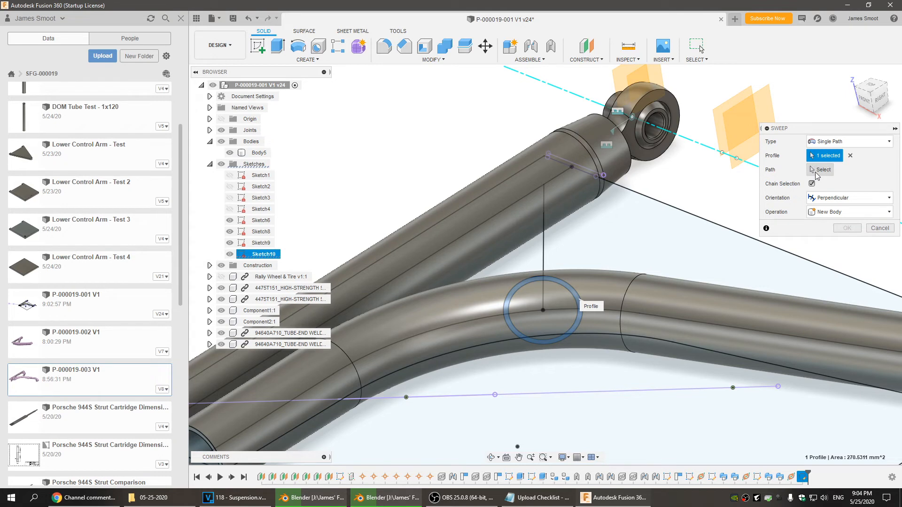
left_click(819, 170)
left_click(543, 254)
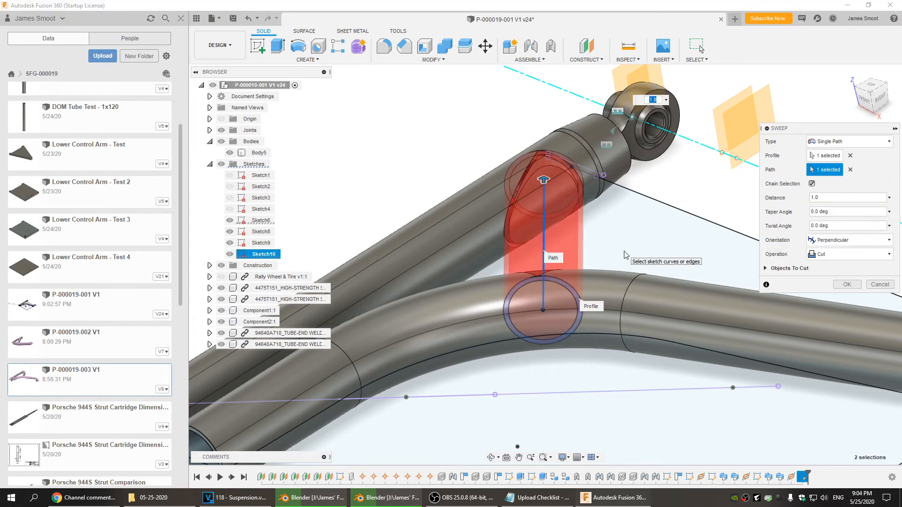
left_click(845, 254)
left_click(820, 269)
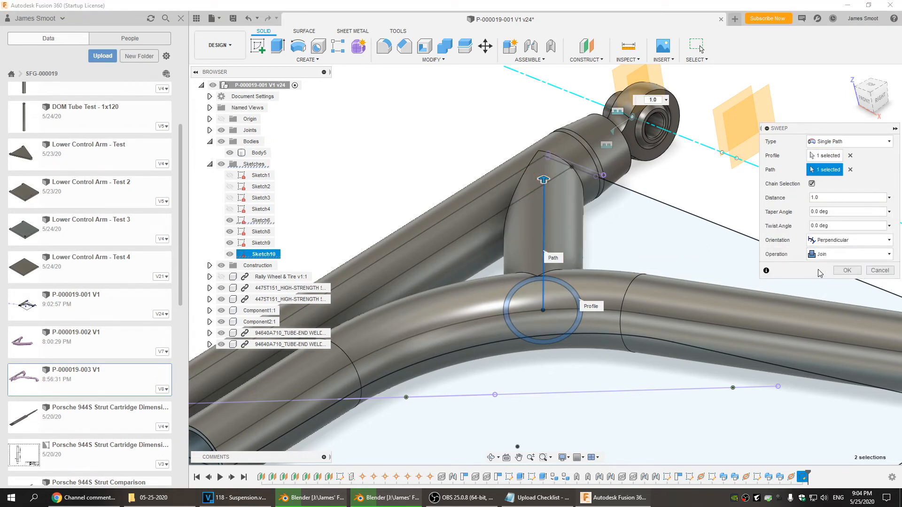
scroll(702, 283, "down", 3)
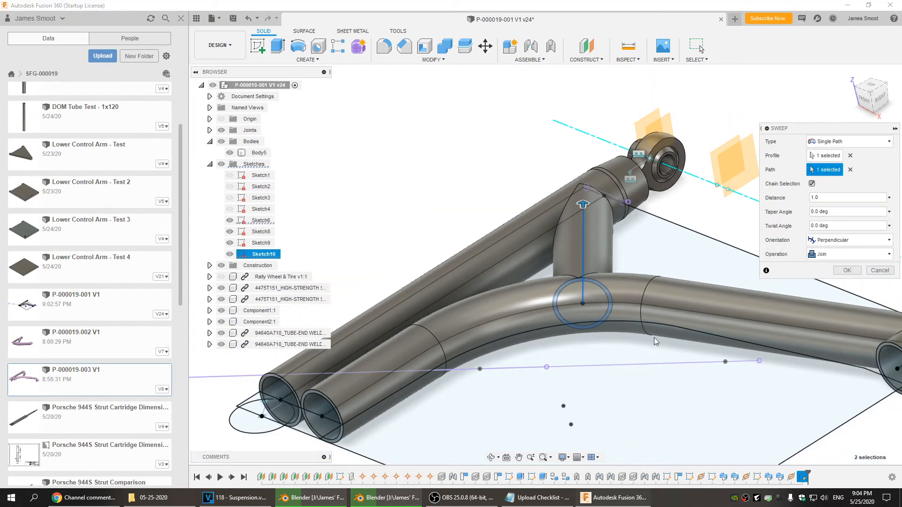
left_click(847, 271)
Reopen Sketch6, set the brace line's offset along the straight tube to 0.5", and finish the sketch
middle_click_drag(608, 393, 587, 262, "shift")
left_click(870, 91)
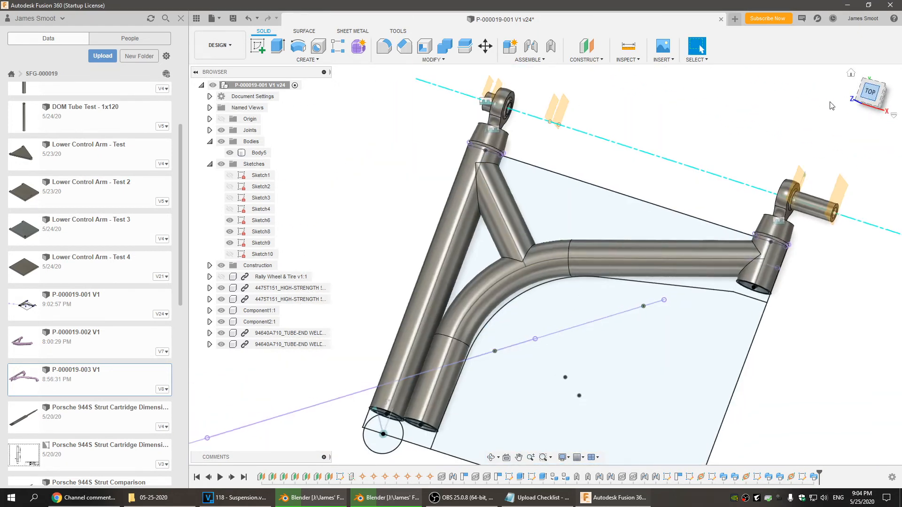
scroll(386, 162, "up", 5)
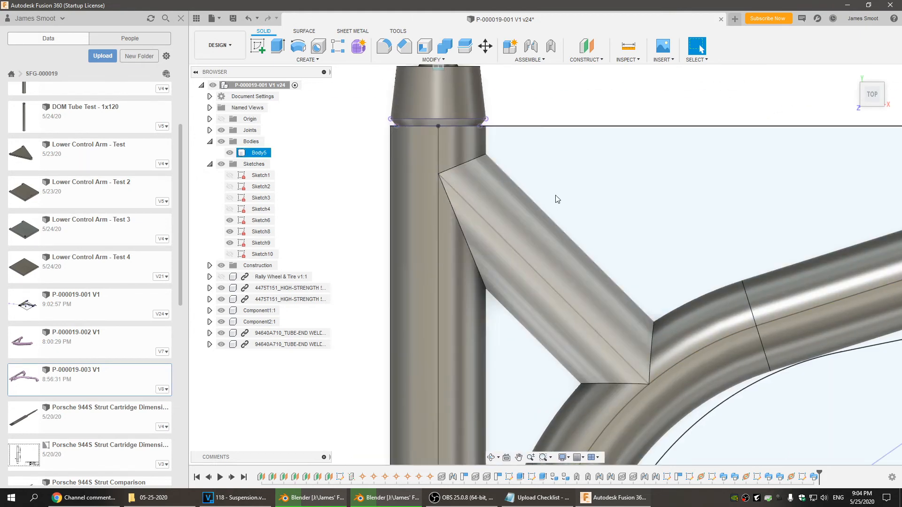
scroll(470, 221, "down", 4)
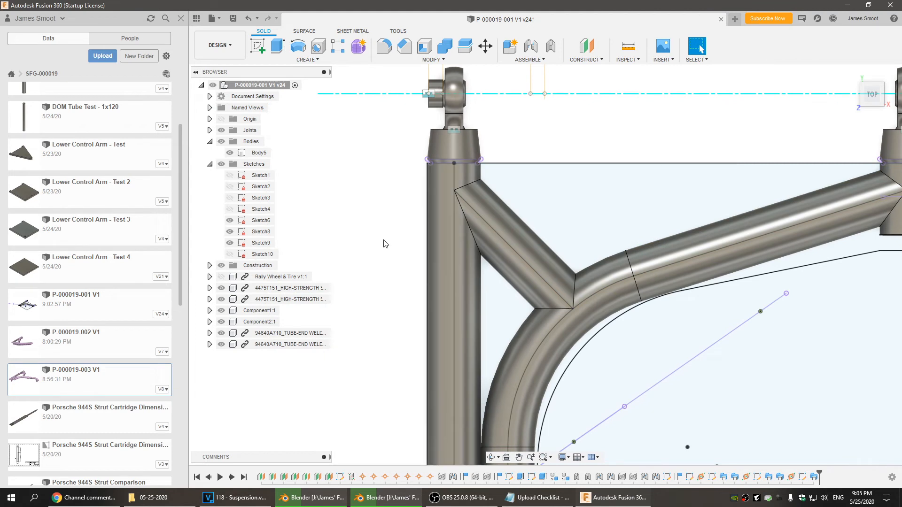
double_click(688, 477)
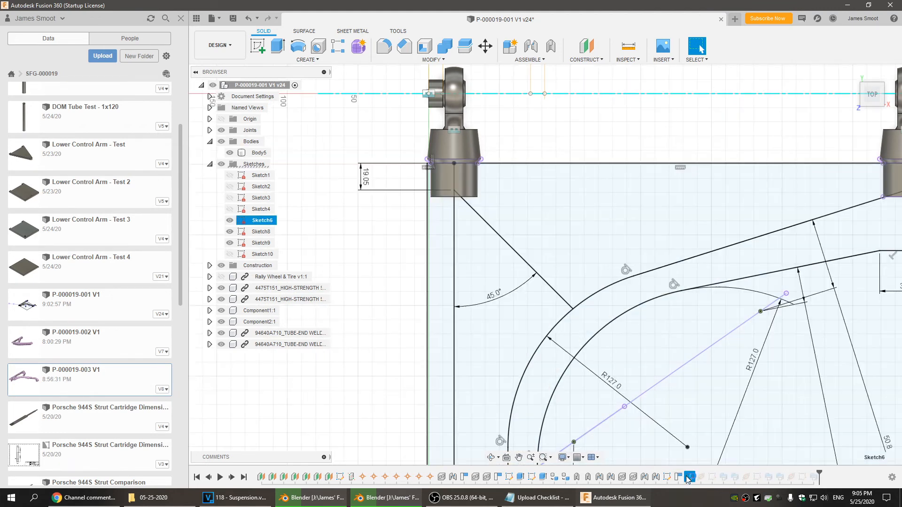
double_click(368, 177)
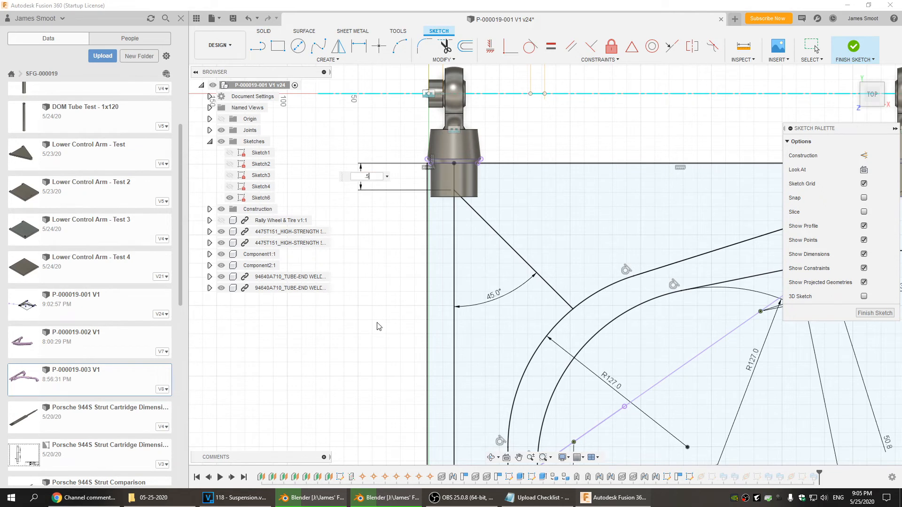
key("Return")
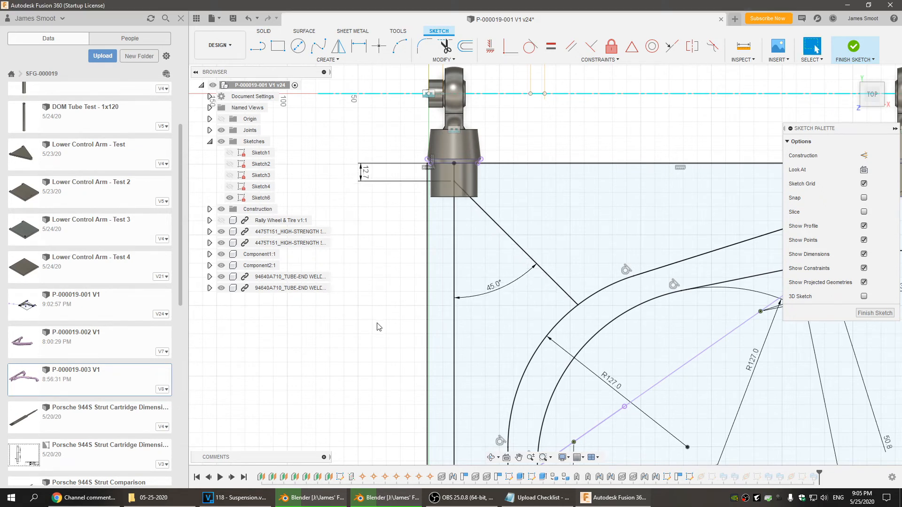
left_click(855, 48)
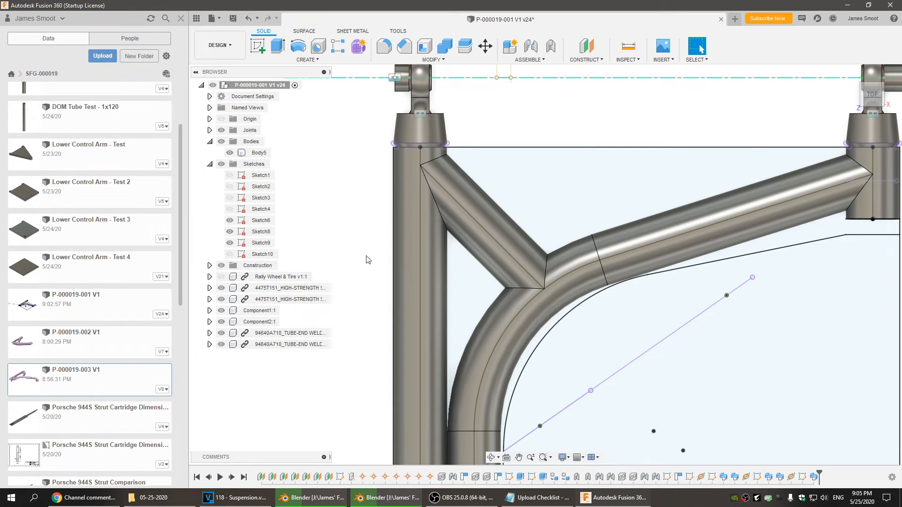
Sweep-cut the inner circle at the straight tube's open end along the tube's centreline to clear its bore
scroll(368, 259, "down", 5)
middle_click_drag(373, 252, 362, 227)
scroll(379, 238, "up", 1)
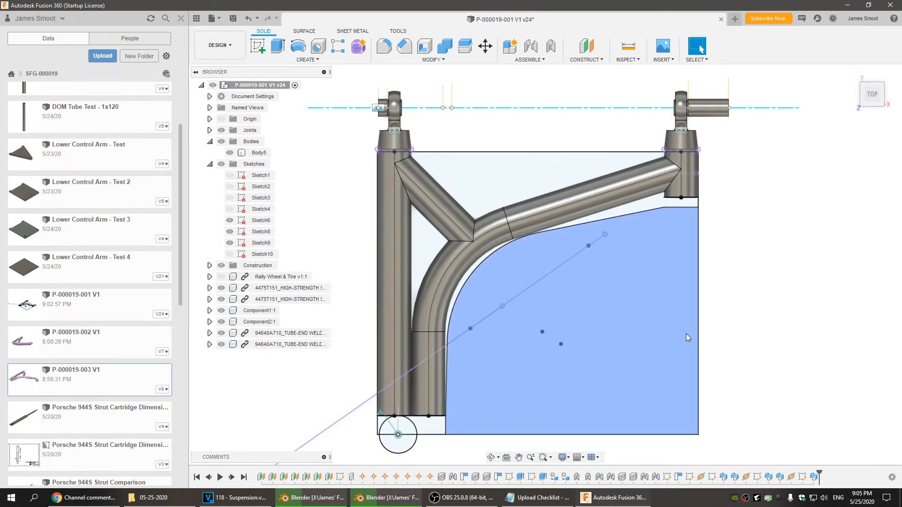
left_click(428, 371)
middle_click_drag(428, 370, 437, 366, "shift")
left_click(307, 59)
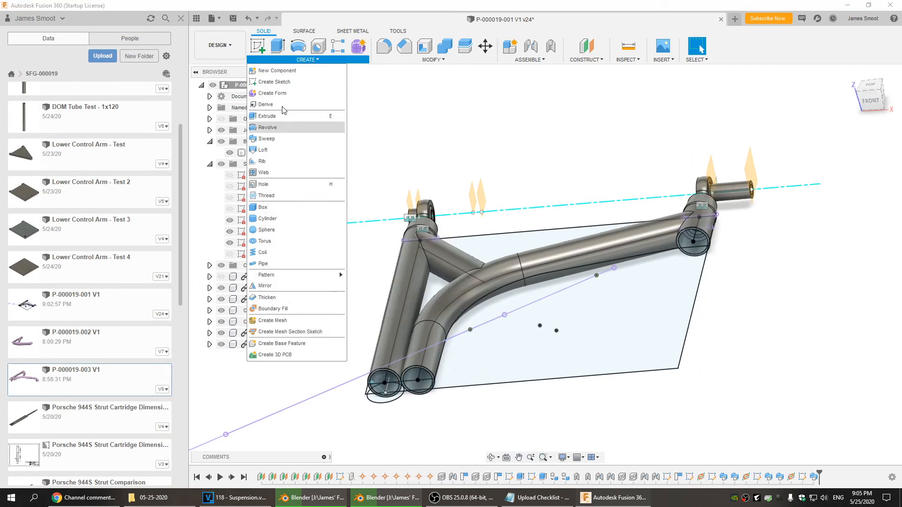
left_click(266, 139)
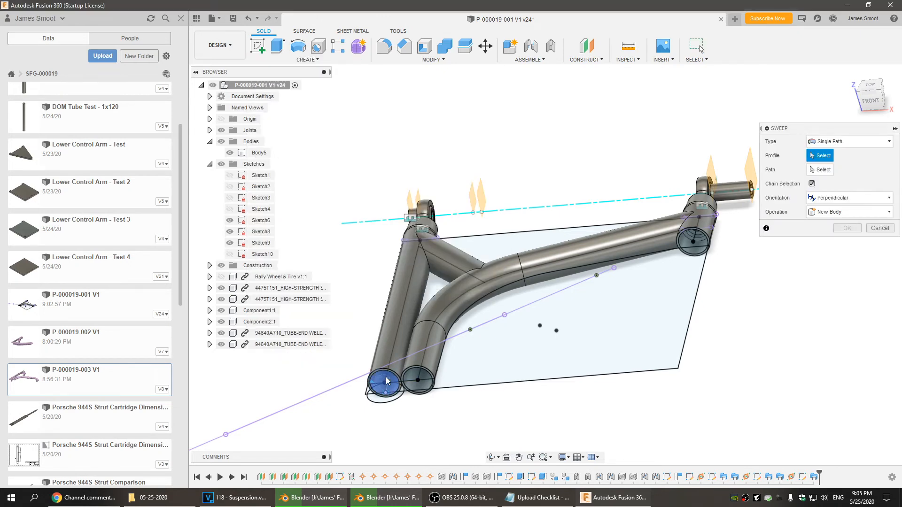
left_click(383, 380)
left_click(826, 172)
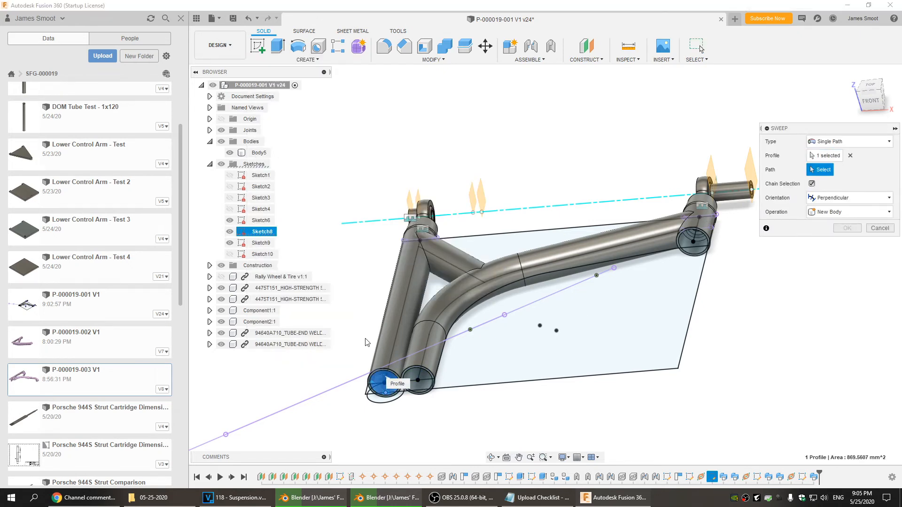
left_click(400, 331)
left_click(847, 284)
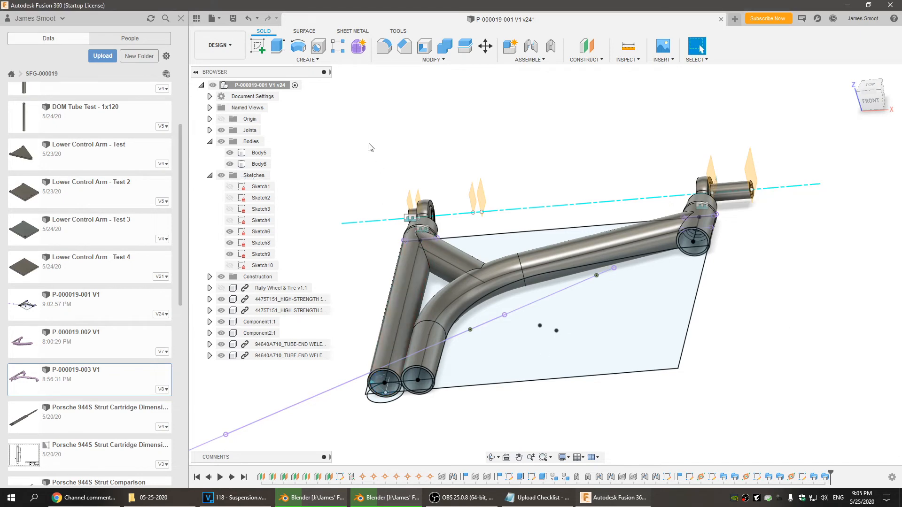
left_click(305, 60)
left_click(266, 139)
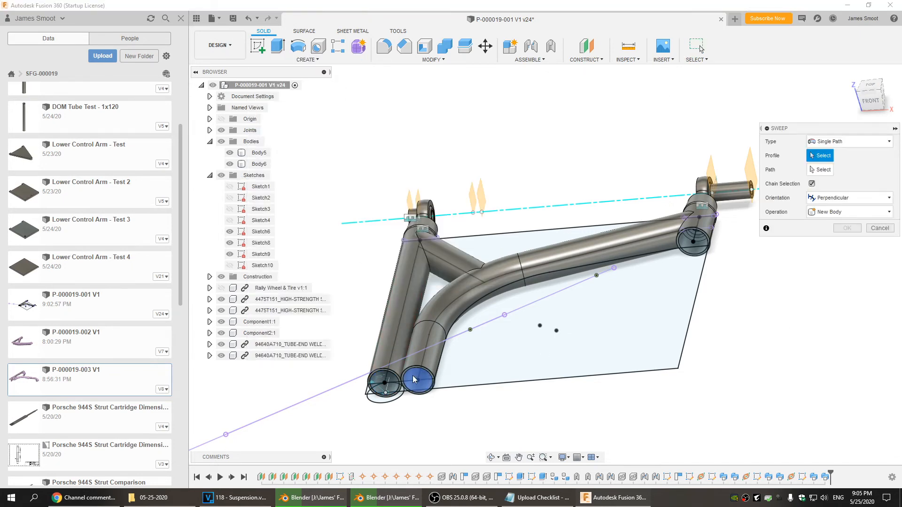
left_click(524, 370)
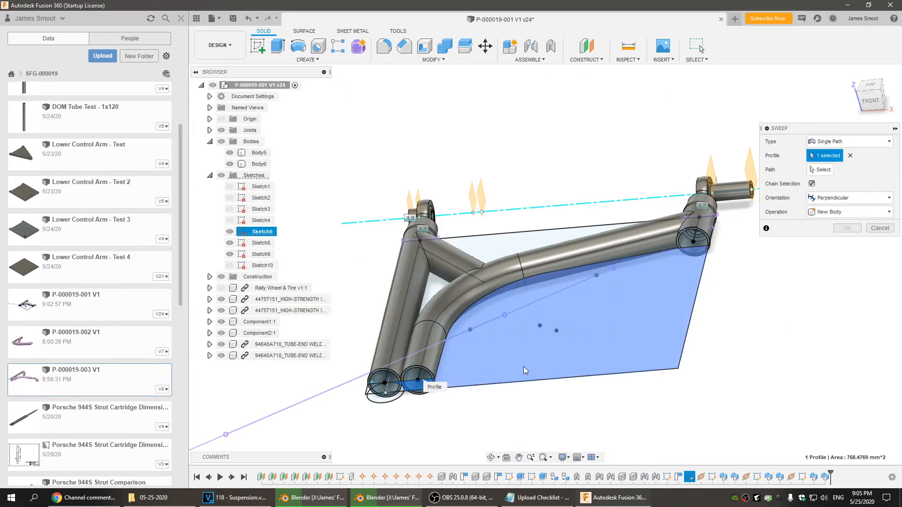
left_click(879, 228)
Sweep the inner circle at the curved tube's open end along the curved tube's centreline to clear its bore
left_click(306, 60)
left_click(267, 139)
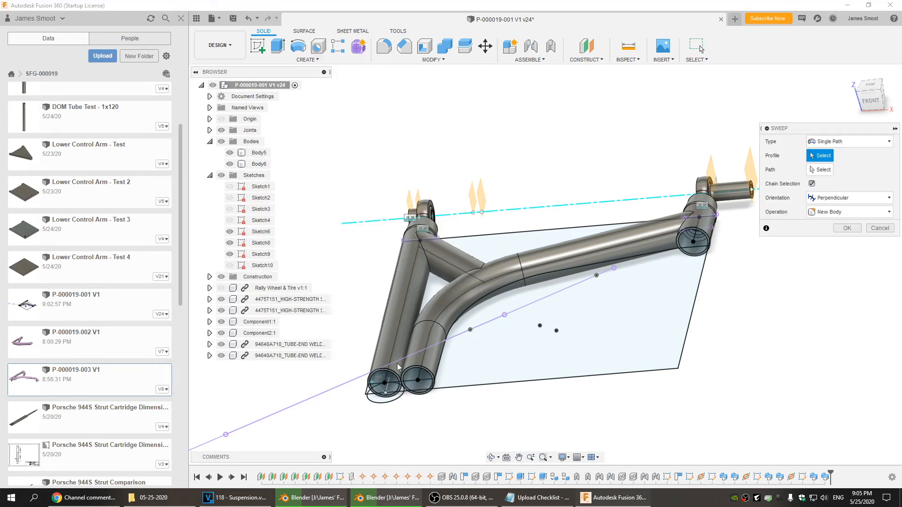
left_click(413, 379)
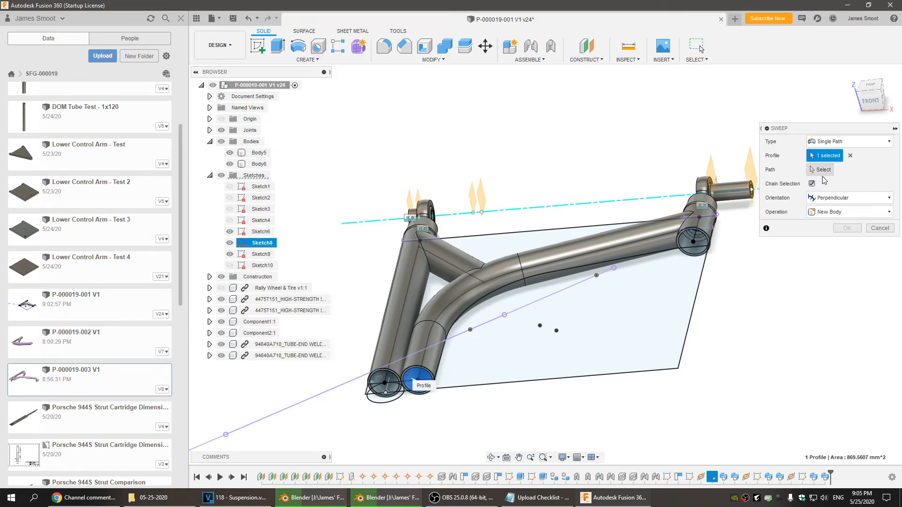
left_click(822, 170)
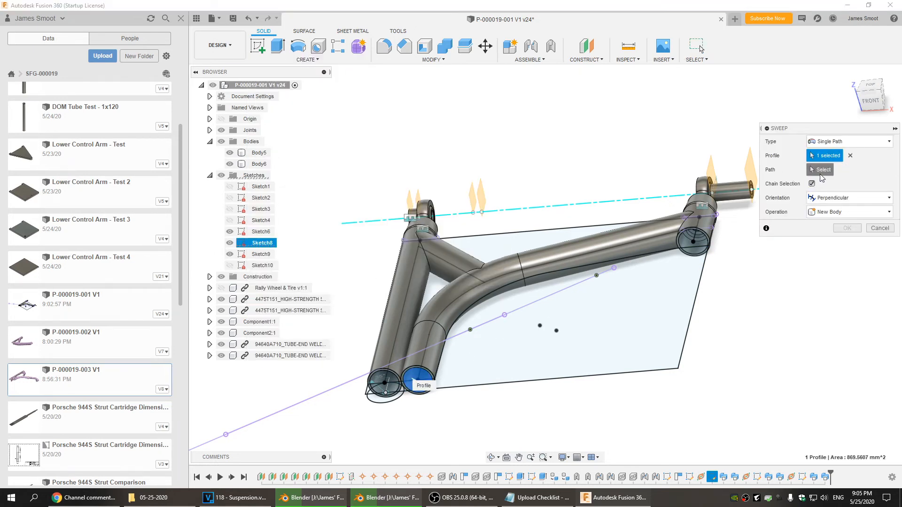
left_click(429, 337)
left_click(844, 284)
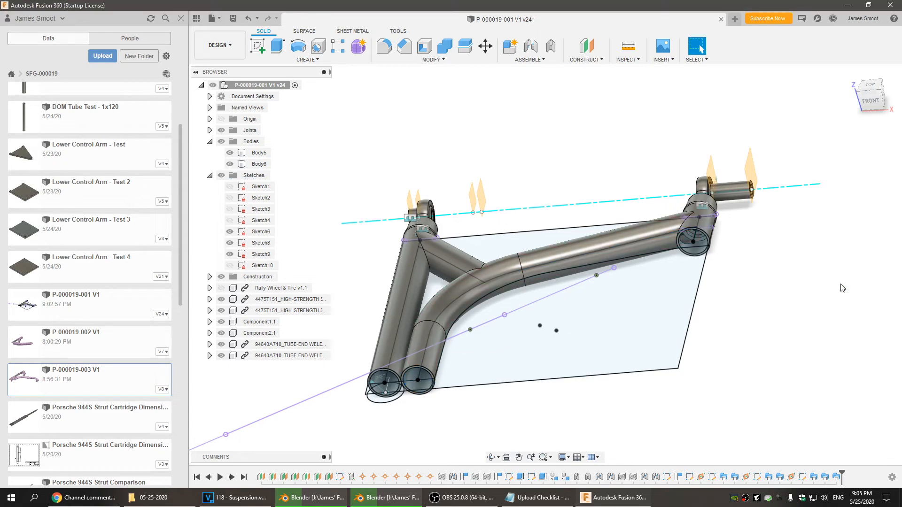
Sweep the Sketch9 ring profile along the short end tube's centreline with the Join operation
middle_click_drag(775, 323, 663, 308)
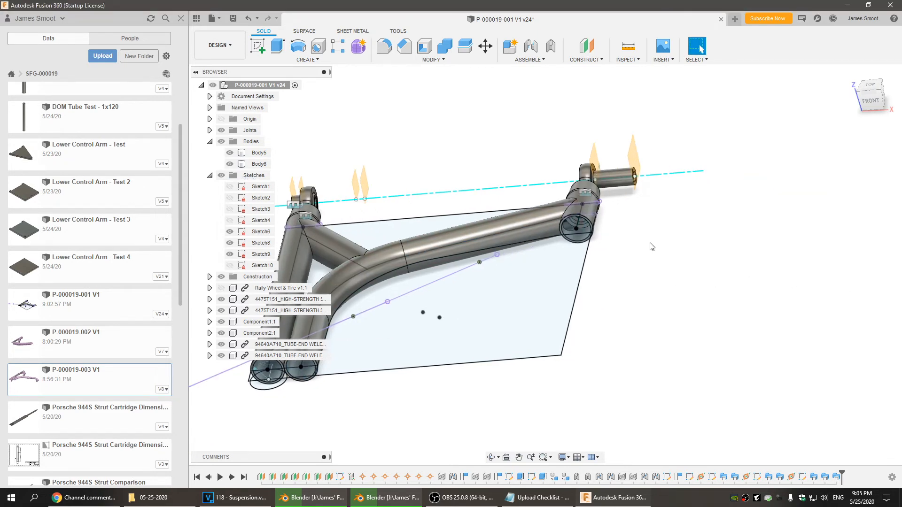
scroll(605, 235, "up", 5)
mouse_move(593, 302)
middle_mouse_down("shift")
mouse_move(592, 278)
mouse_move(594, 302)
middle_mouse_up("shift")
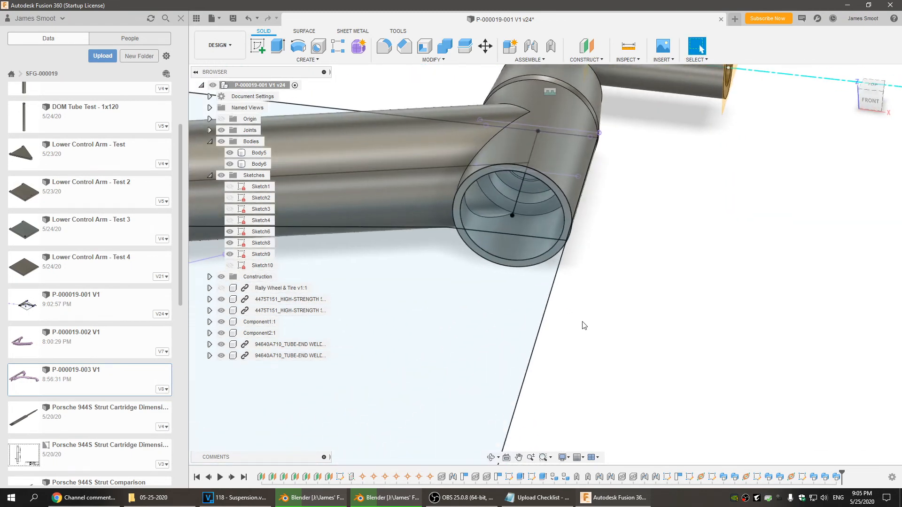
scroll(580, 353, "down", 10)
middle_click_drag(660, 338, 691, 335)
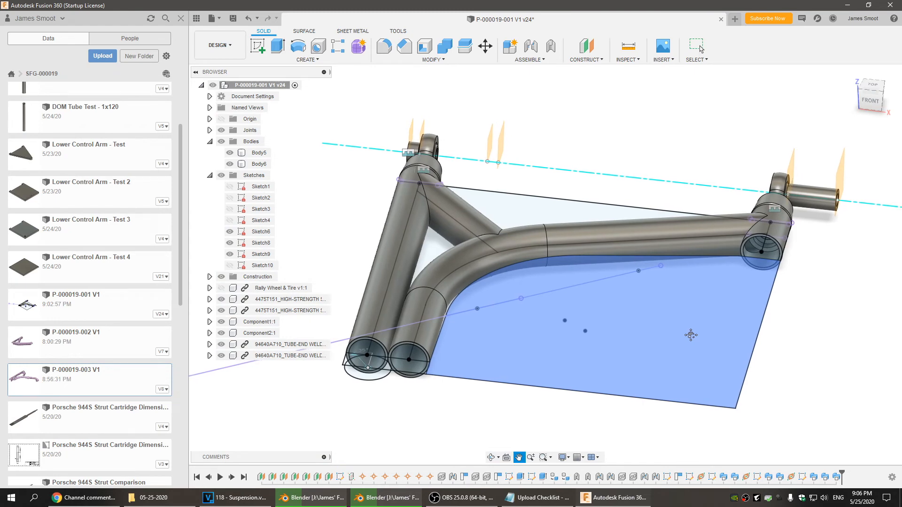
scroll(507, 342, "up", 3)
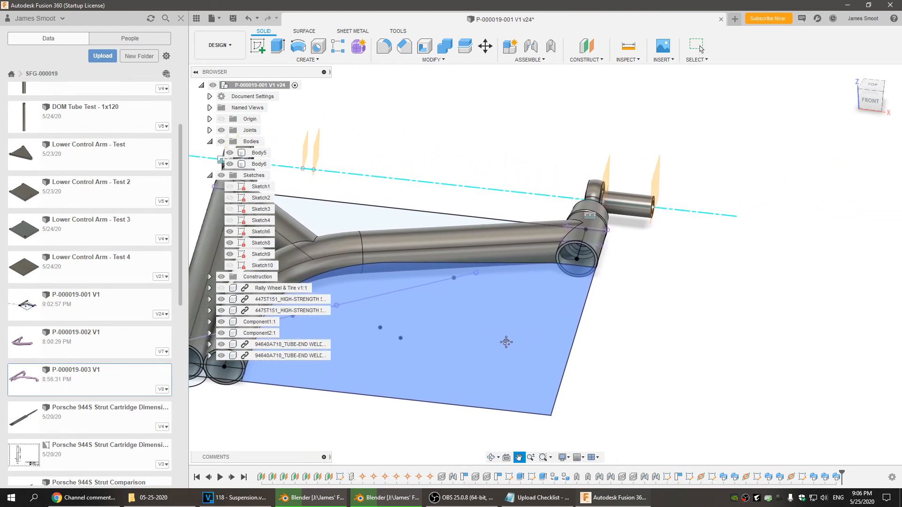
scroll(612, 278, "up", 5)
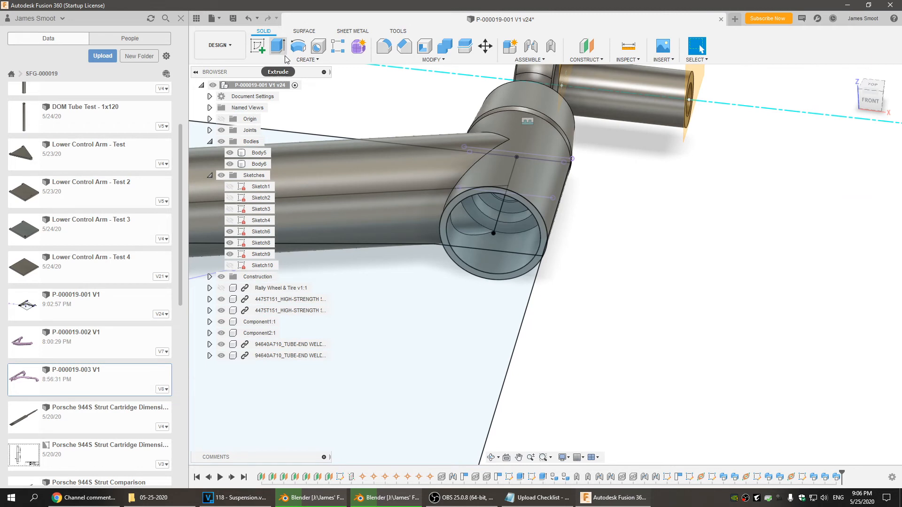
left_click(306, 59)
left_click(284, 139)
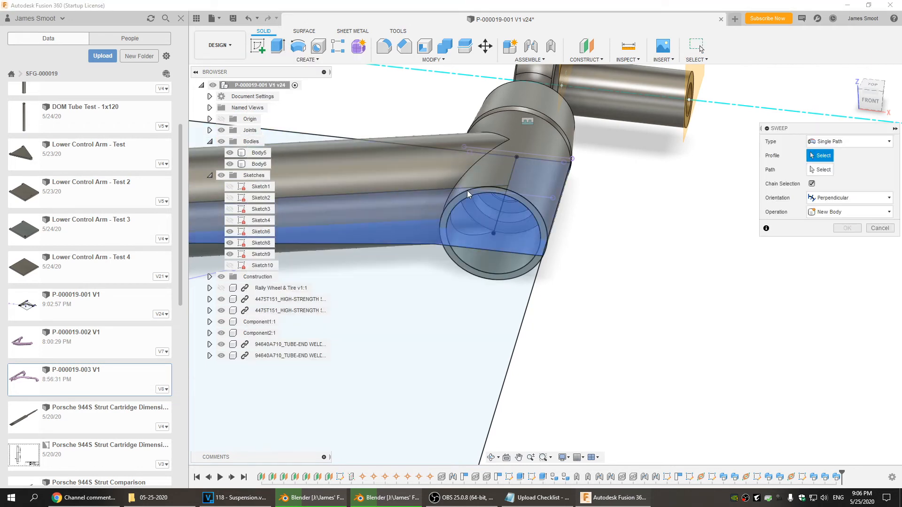
left_click(467, 193)
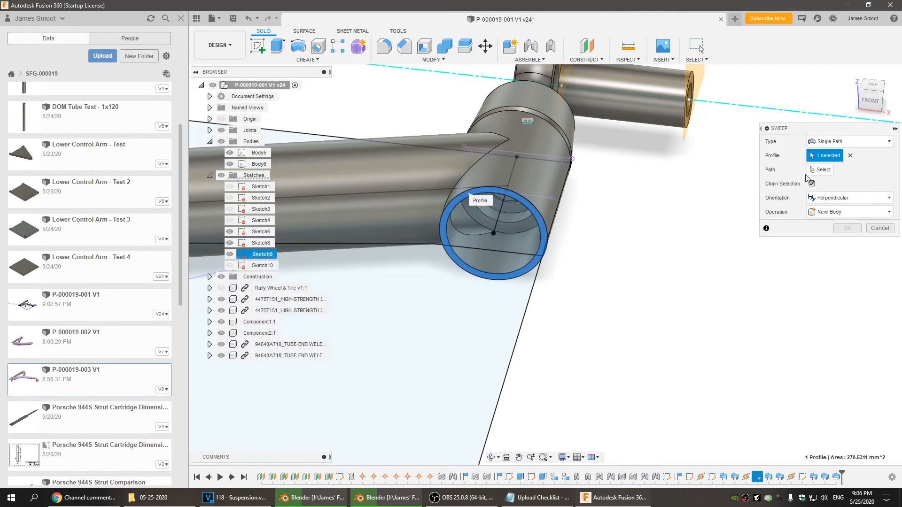
left_click(511, 178)
left_click(837, 254)
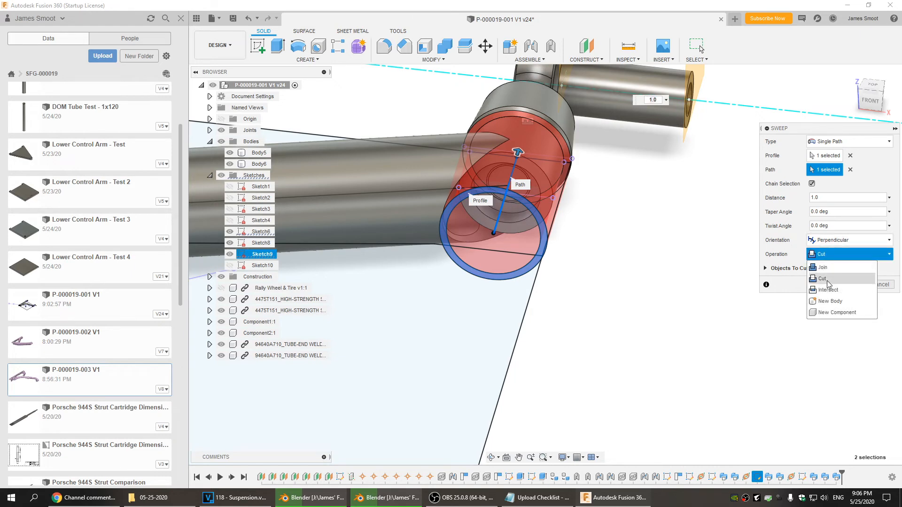
left_click(821, 265)
left_click(846, 270)
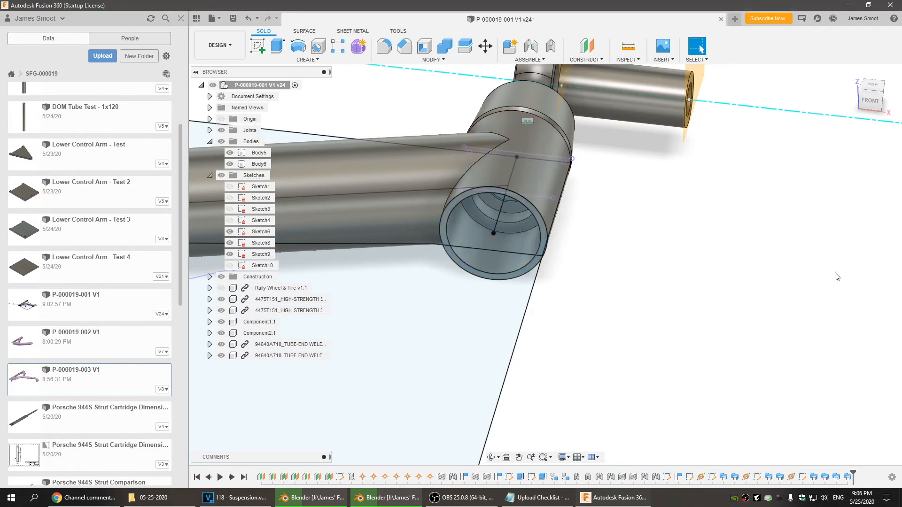
Save the design as a new version with the description "User Saved"
scroll(605, 347, "down", 5)
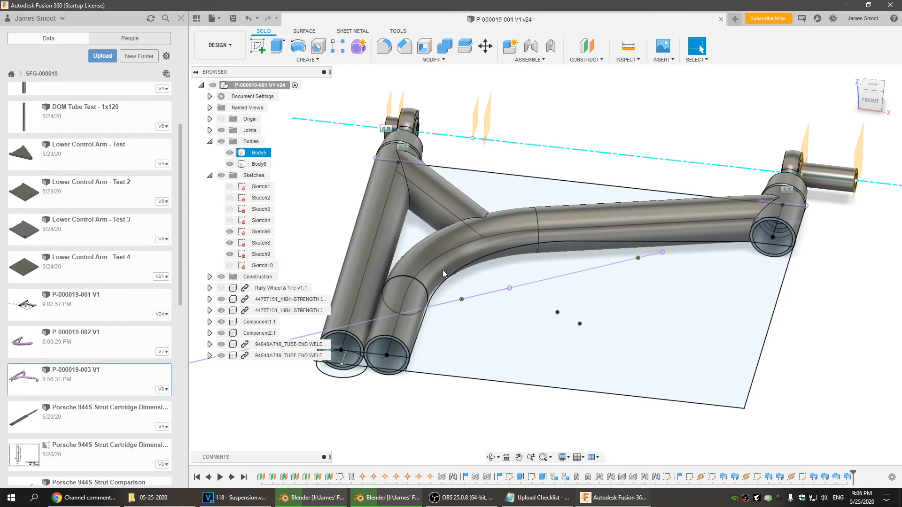
left_click(393, 165)
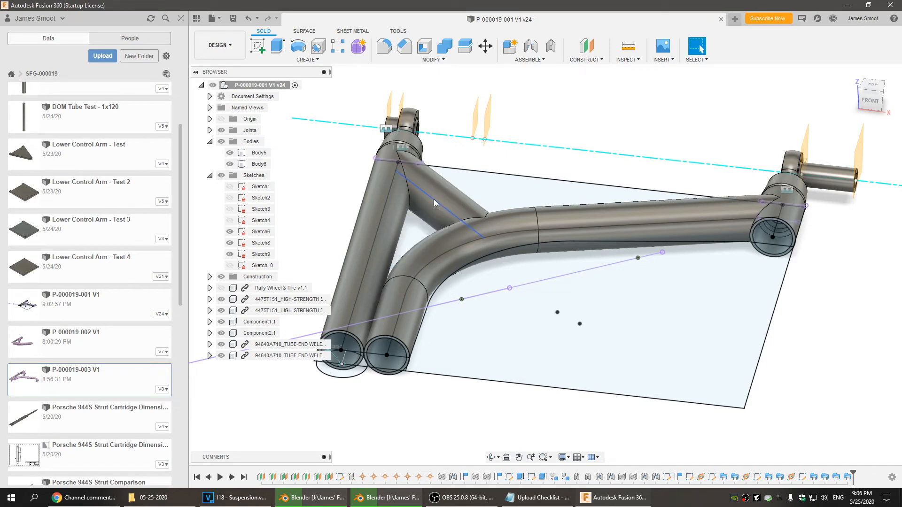
middle_click_drag(446, 257, 462, 295, "shift")
left_click(850, 75)
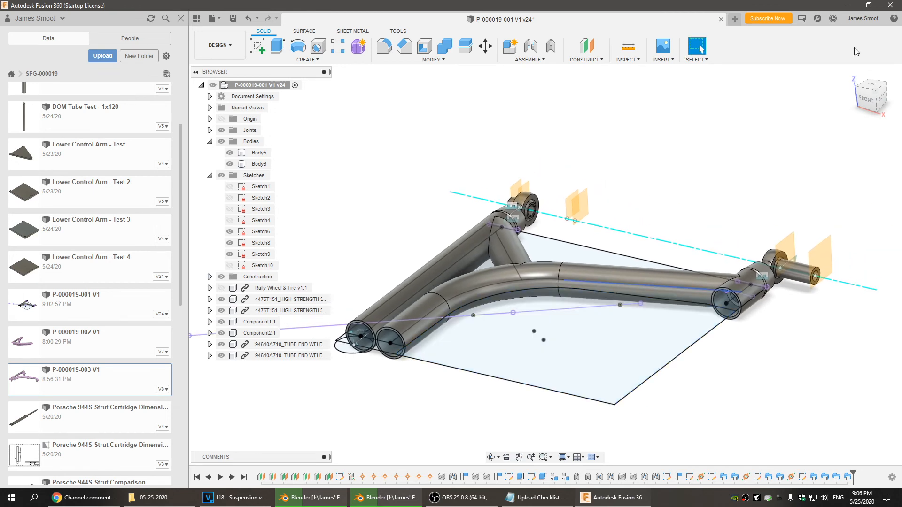
scroll(723, 283, "up", 3)
middle_click_drag(629, 330, 619, 328)
left_click(234, 20)
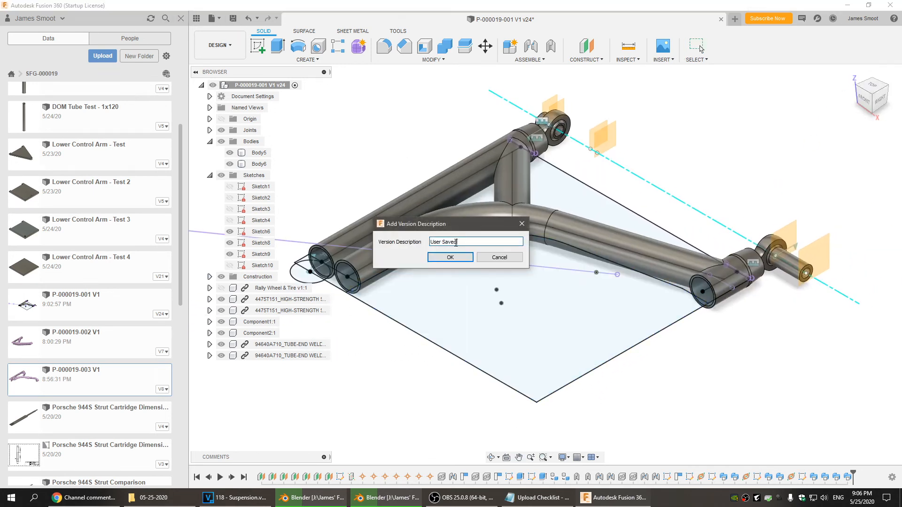
left_click(455, 258)
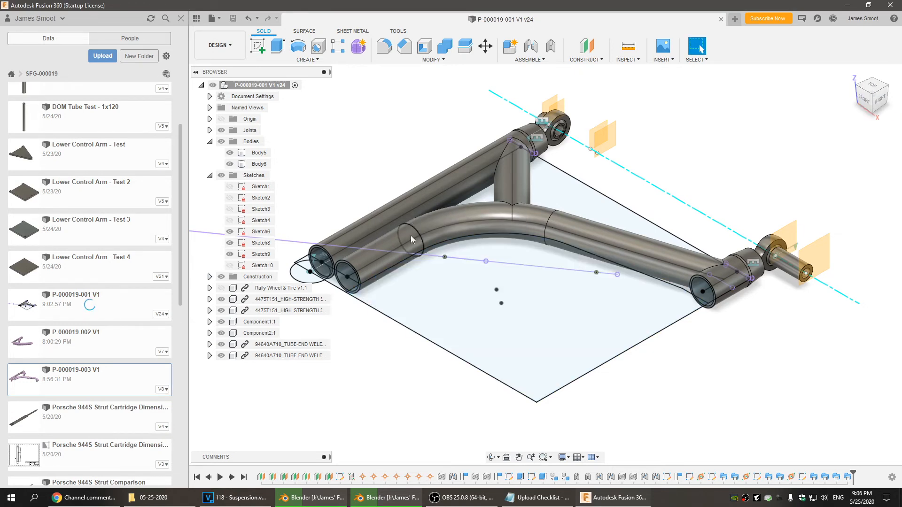
left_click(863, 99)
middle_click_drag(455, 319, 552, 317)
scroll(511, 258, "up", 8)
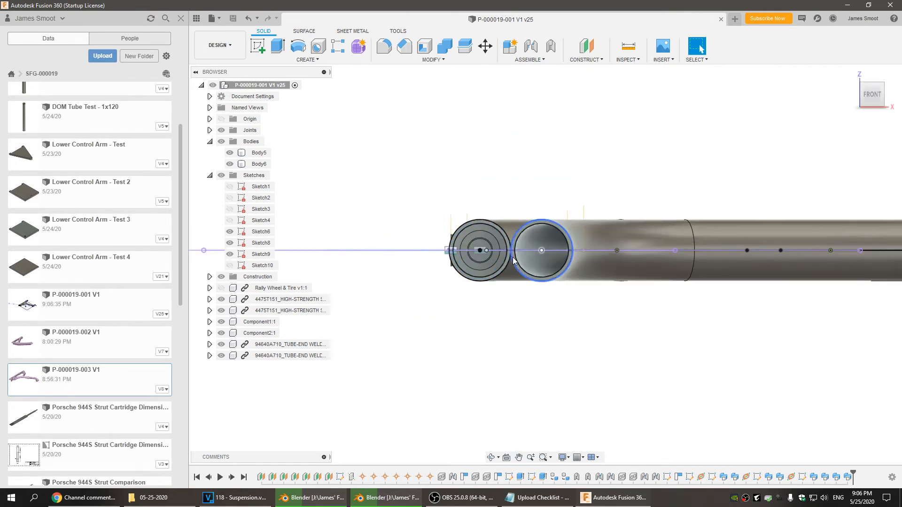
middle_click_drag(490, 410, 492, 413)
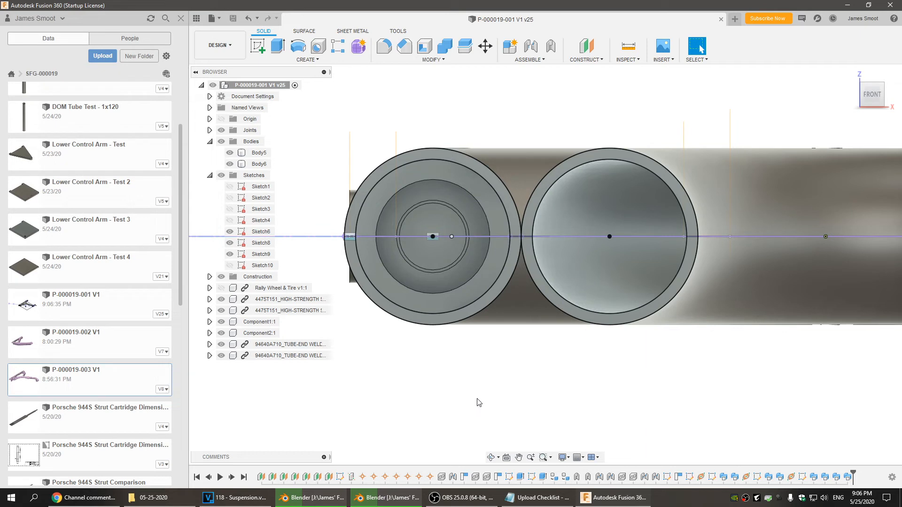
left_click(505, 275)
right_click(506, 275)
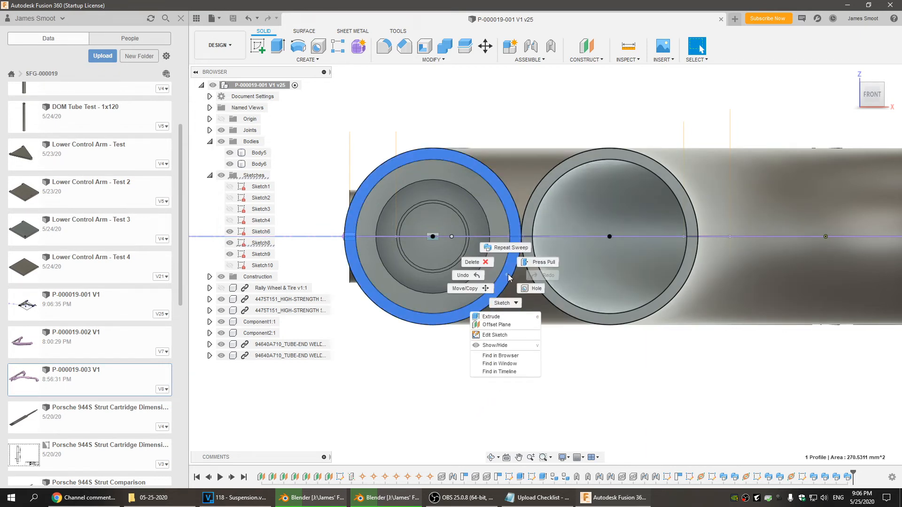
left_click(527, 100)
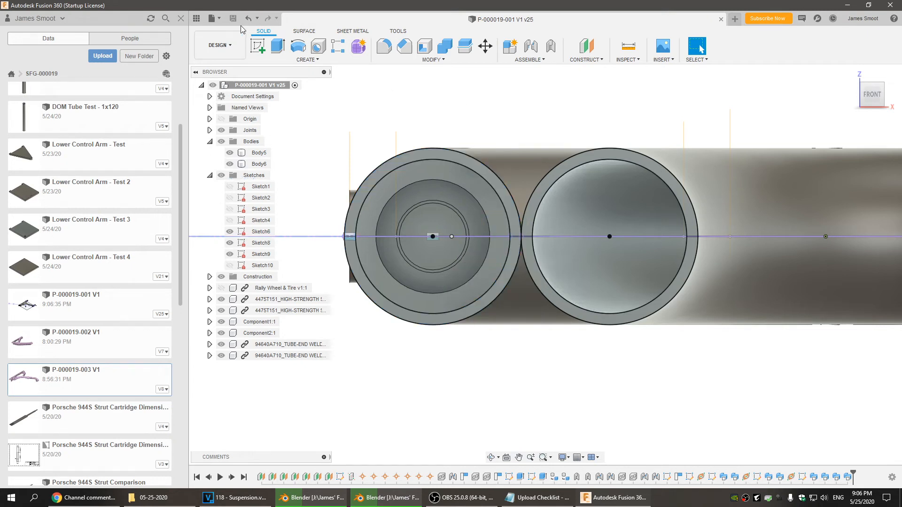
left_click(482, 171)
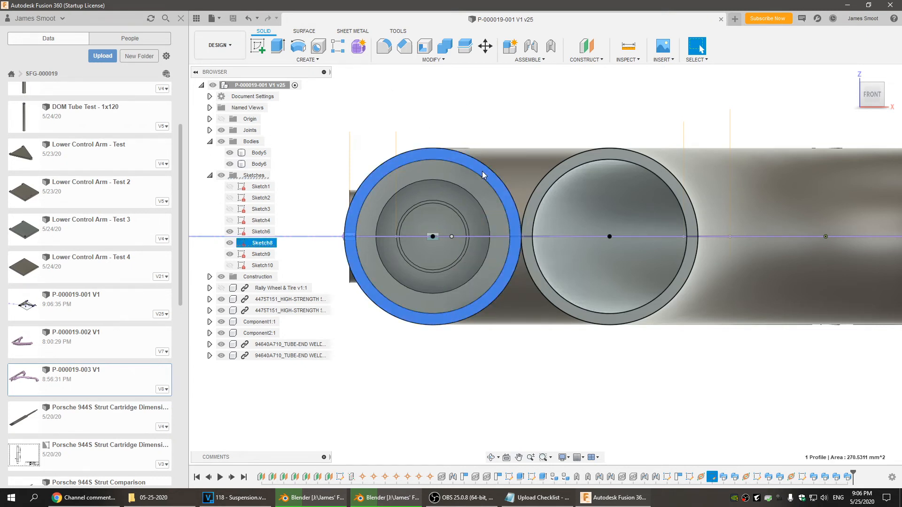
right_click(483, 172)
left_click(540, 408)
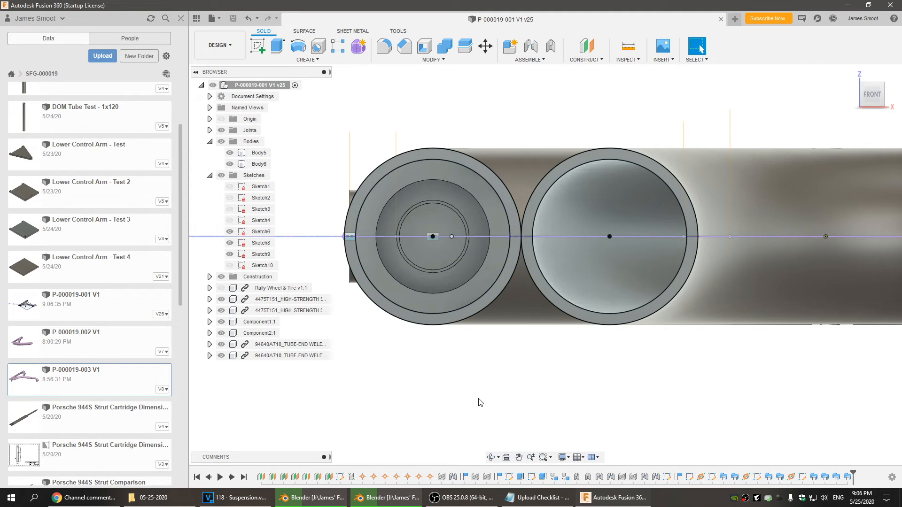
Hide Sketch6, Sketch8 and Sketch9, and start a new sketch on the straight tube's open end face
left_click(230, 243)
left_click(230, 254)
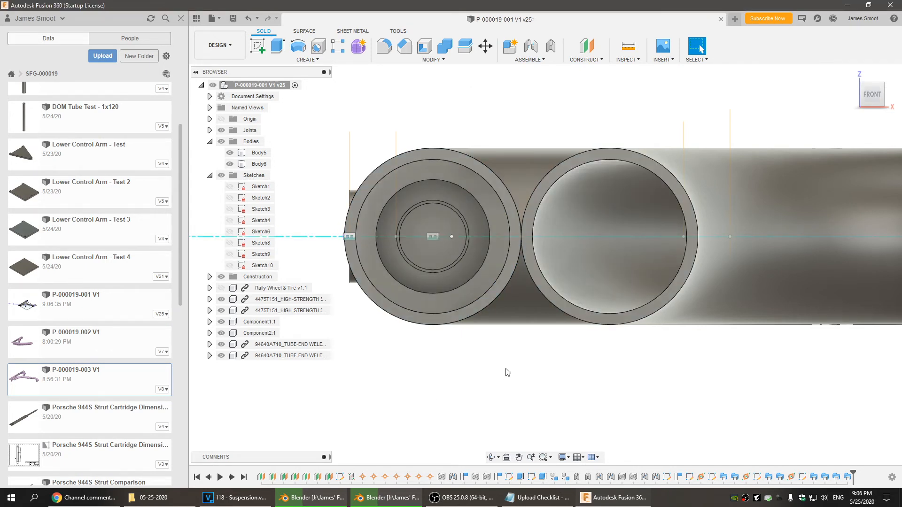
right_click(497, 288)
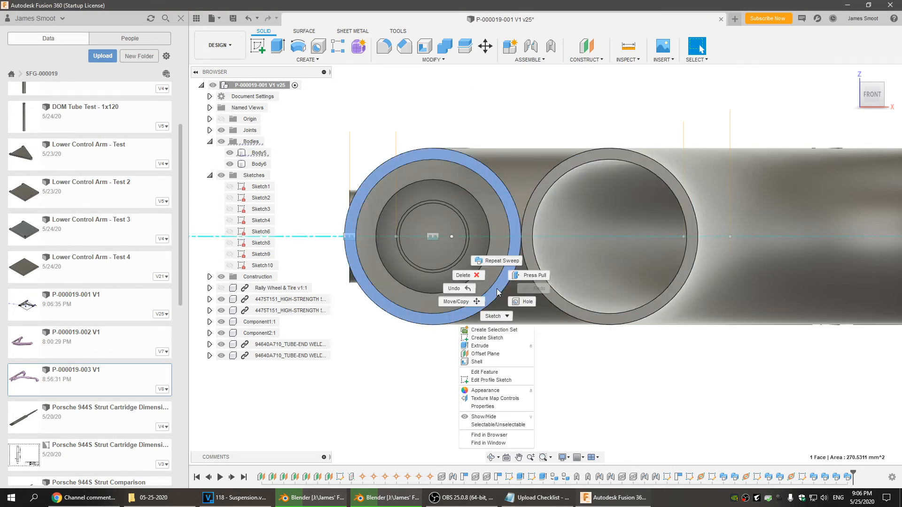
left_click(493, 338)
middle_click_drag(493, 353, 489, 354)
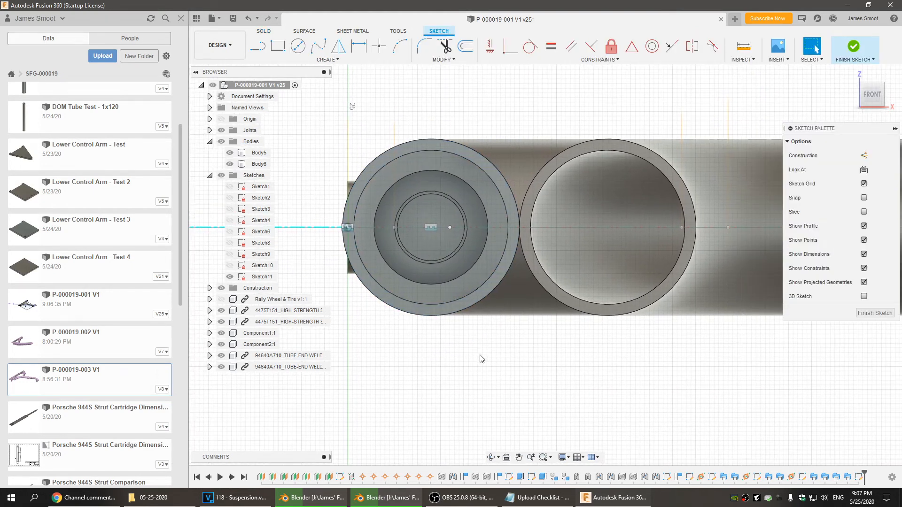
Sketch a horizontal rectangle about 8.2 mm tall running across both adjacent open tube ends
key("r")
left_click(307, 209)
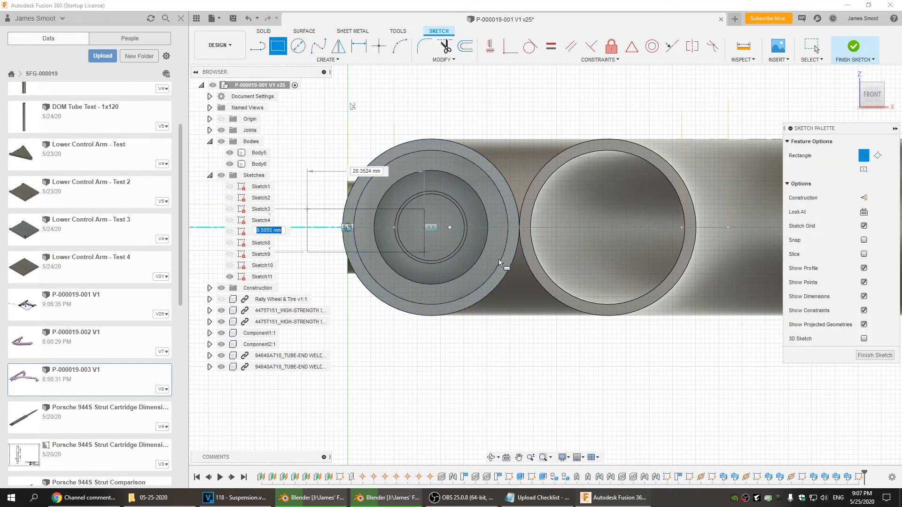
left_click(726, 253)
key("Escape")
middle_click_drag(523, 400, 668, 412)
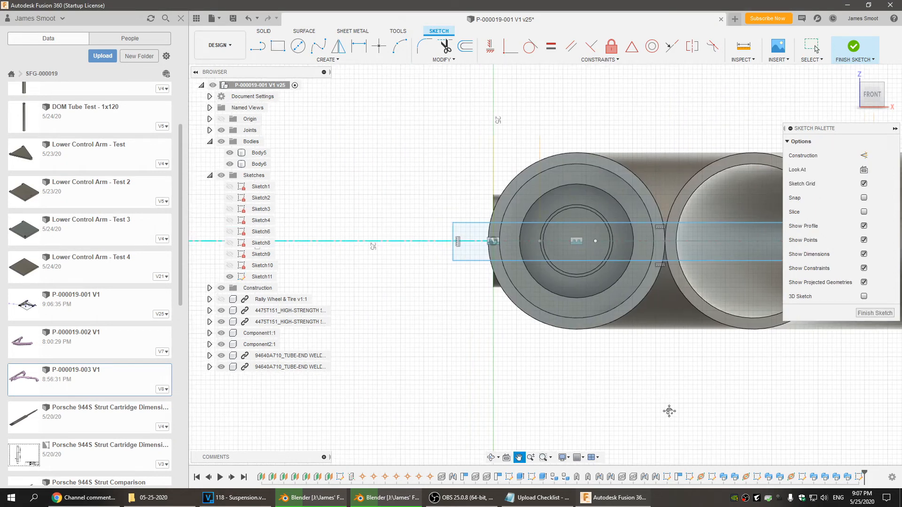
Set the rectangle's height to 0.25 in (6.35 mm) and place the dimension close beside its short edge
key("d")
left_click(453, 245)
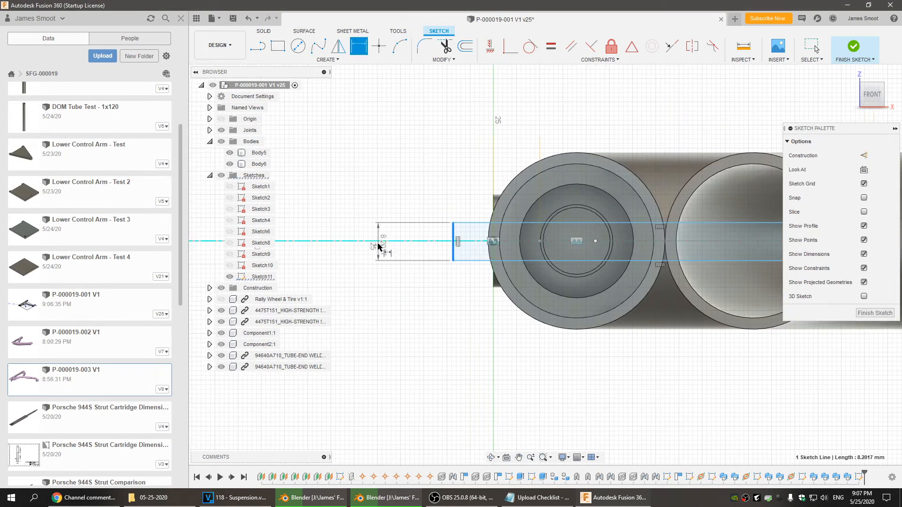
left_click(361, 246)
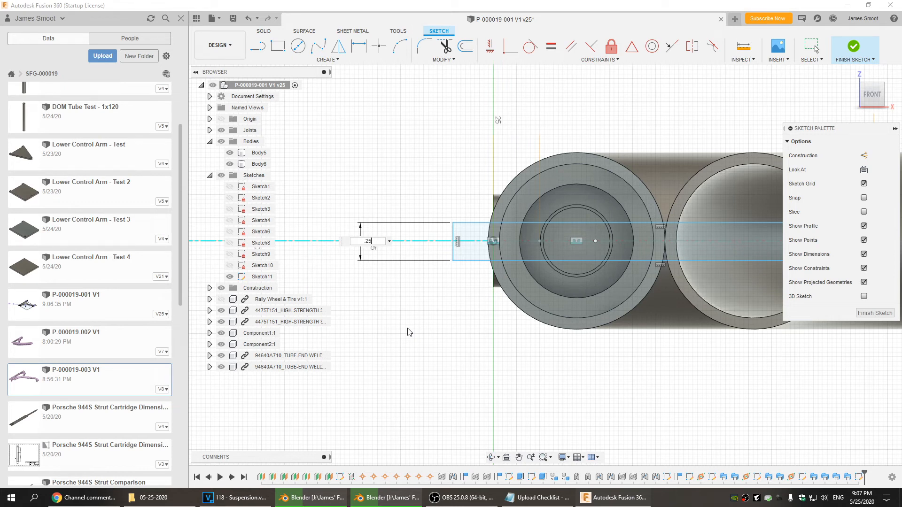
key("Return")
key("Escape")
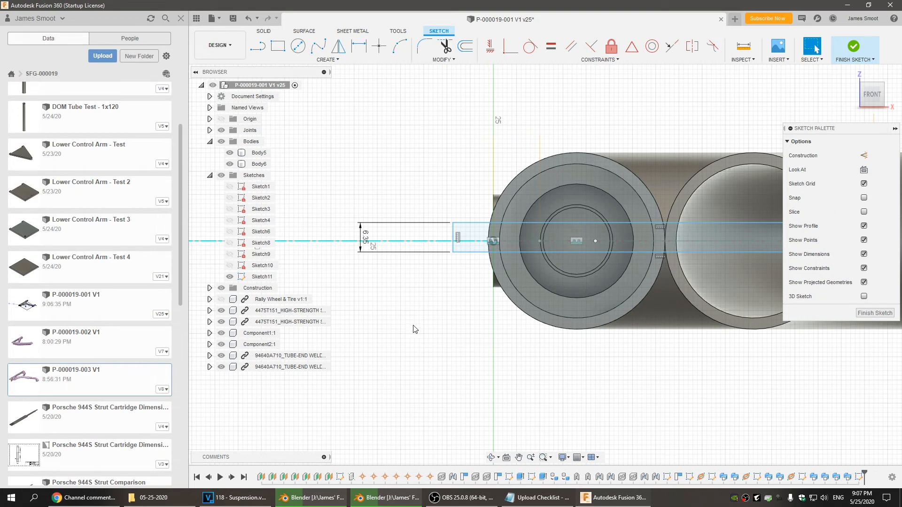
left_click_drag(363, 246, 416, 244)
middle_click_drag(663, 389, 550, 384)
scroll(551, 385, "down", 1)
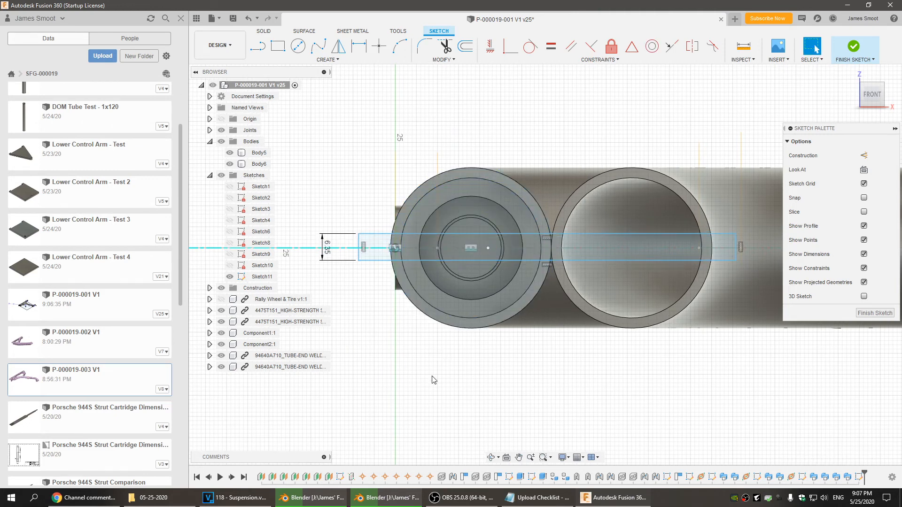
Project the inner circular edge of the straight tube's open end into the sketch
key("p")
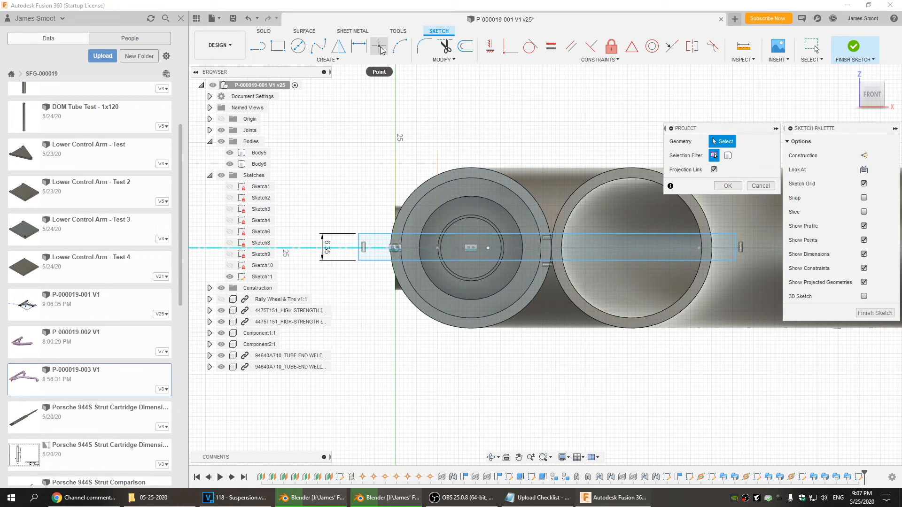
left_click(539, 229)
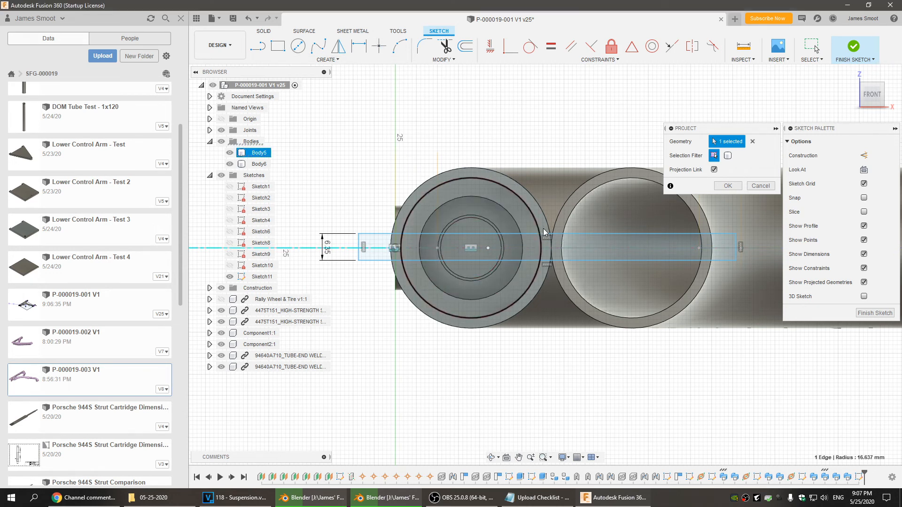
left_click(730, 185)
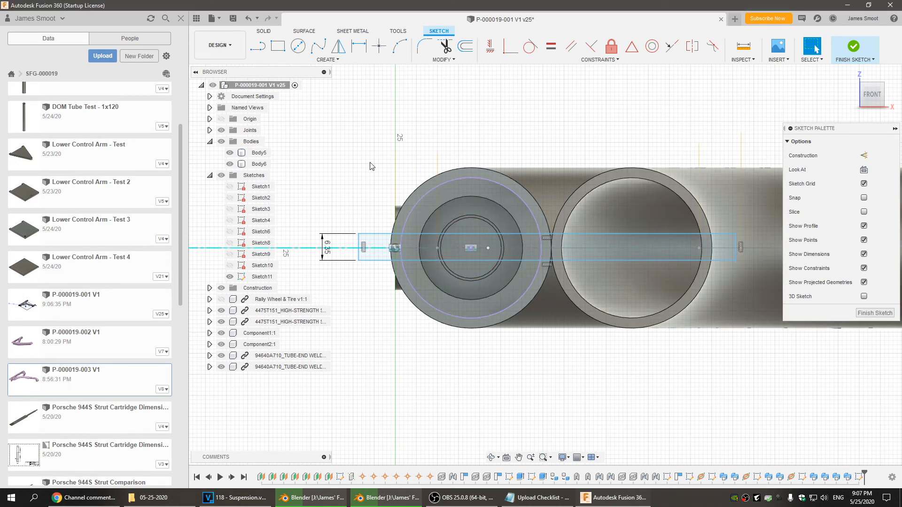
Place a point at the midpoint of the rectangle's outer short edge, constrain it horizontally to the straight tube's centre, and finish the sketch
left_click(378, 45)
left_click(360, 249)
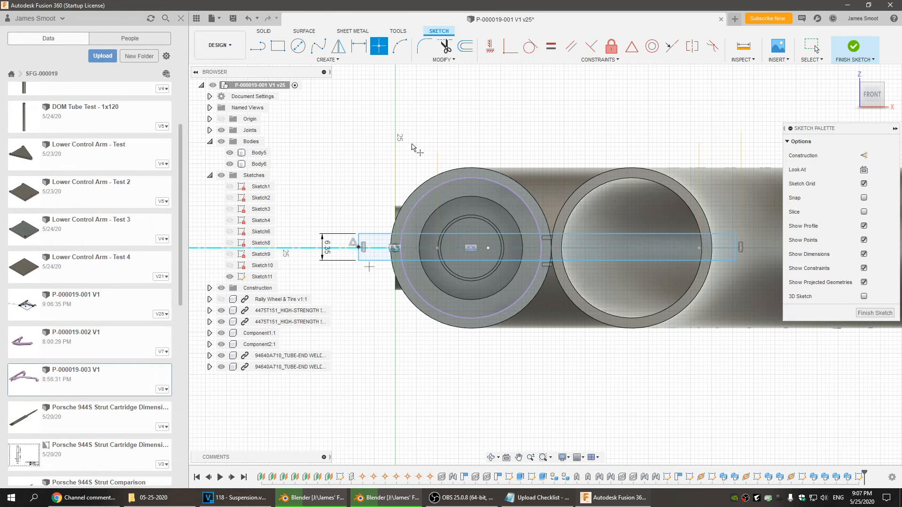
left_click(490, 48)
left_click(359, 248)
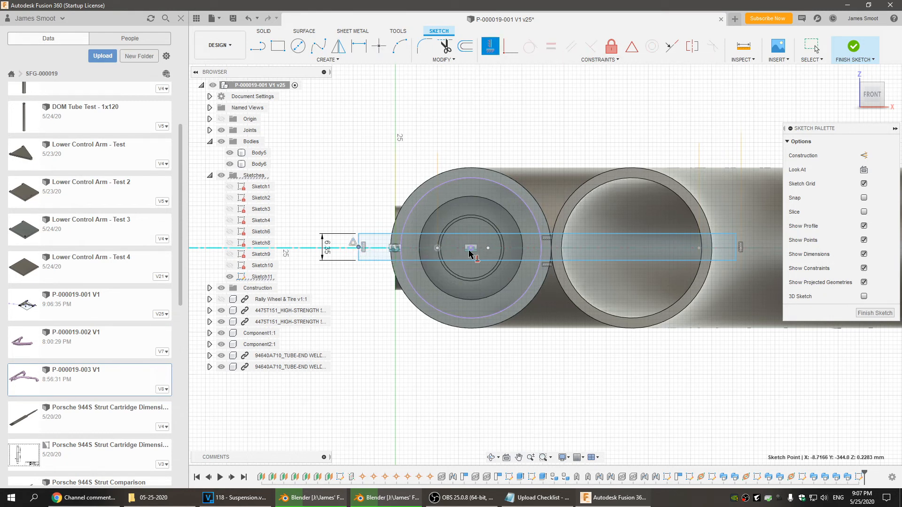
left_click(471, 249)
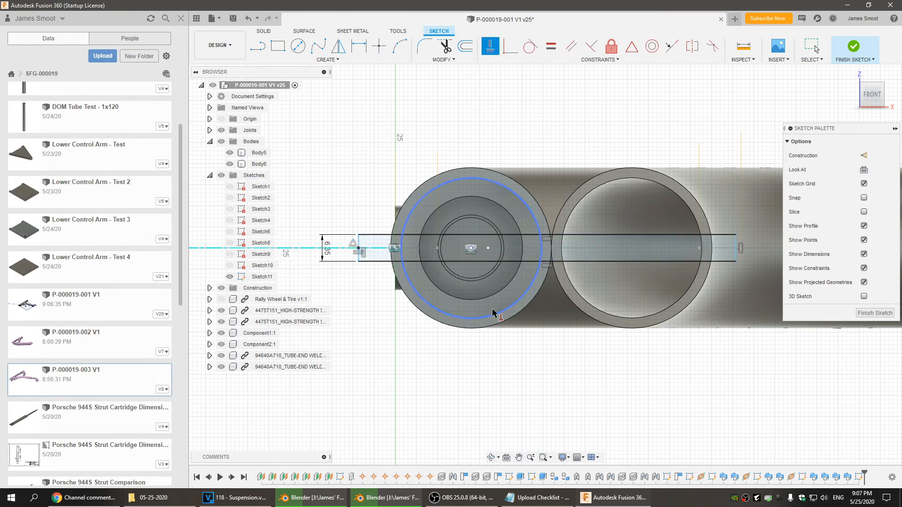
key("Escape")
scroll(498, 399, "down", 1)
middle_click_drag(503, 395, 461, 386)
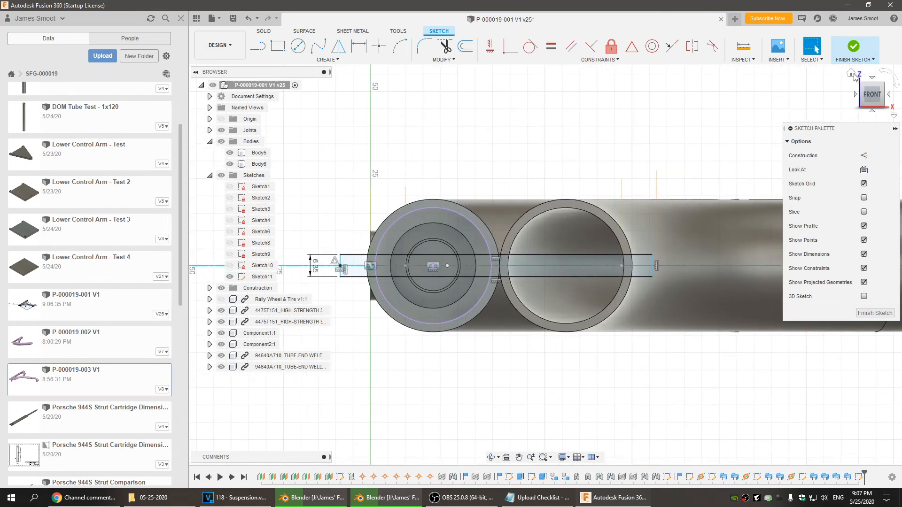
left_click(858, 47)
left_click(851, 73)
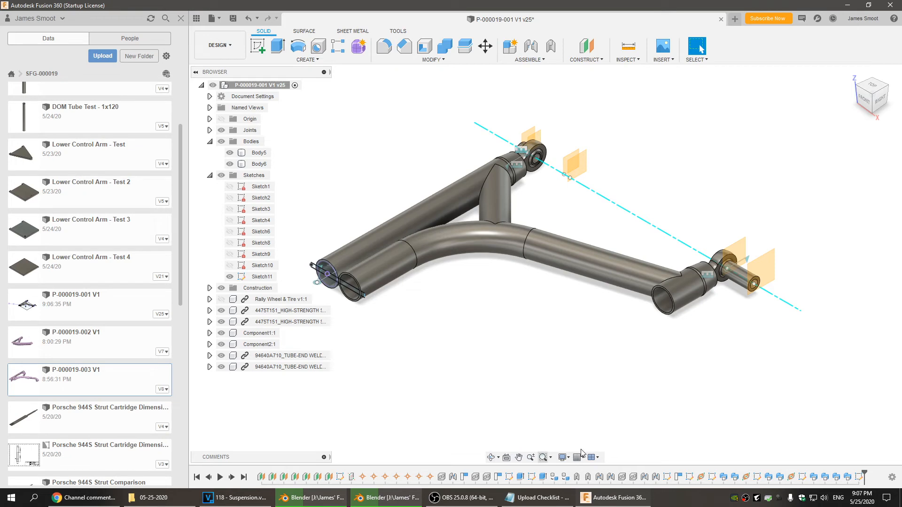
Reopen Sketch11 and set the distance from the rectangle's outer short edge to the straight tube's centre to 1 in (25.4 mm)
double_click(859, 478)
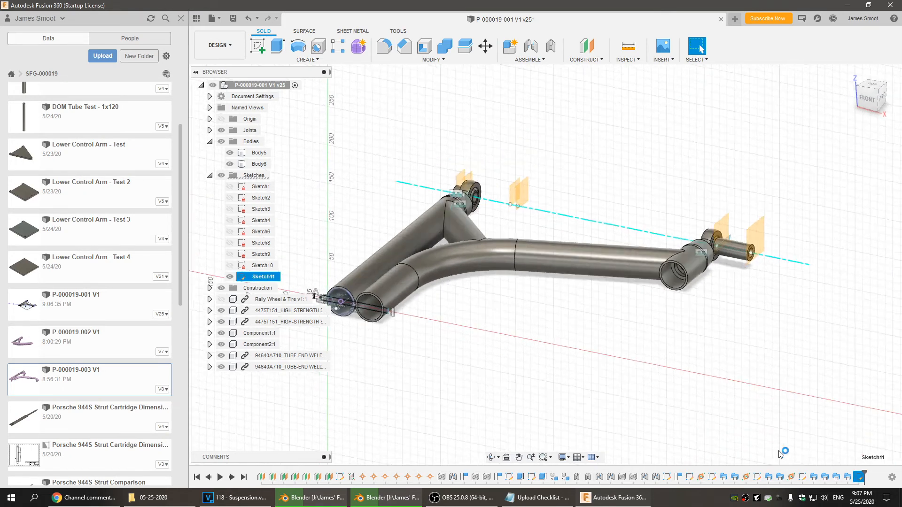
scroll(413, 310, "up", 5)
middle_click_drag(401, 302, 502, 363)
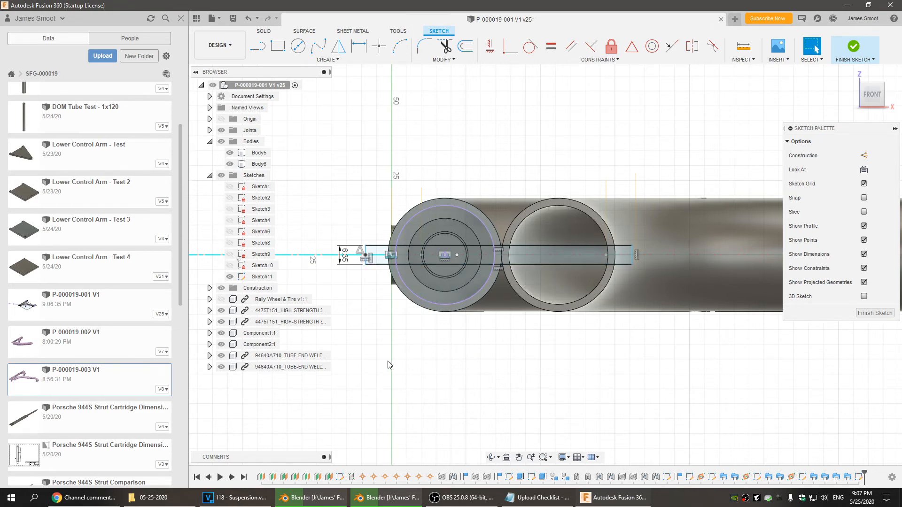
scroll(388, 364, "up", 3)
key("d")
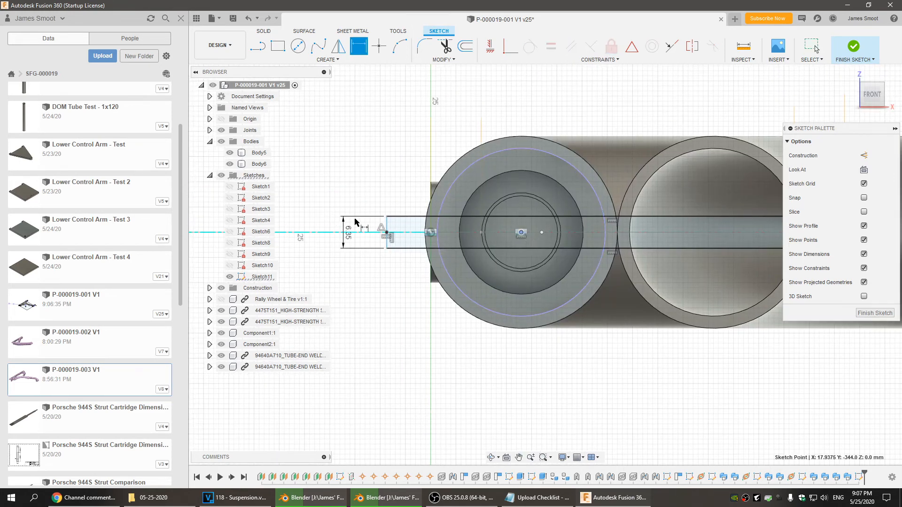
left_click(387, 231)
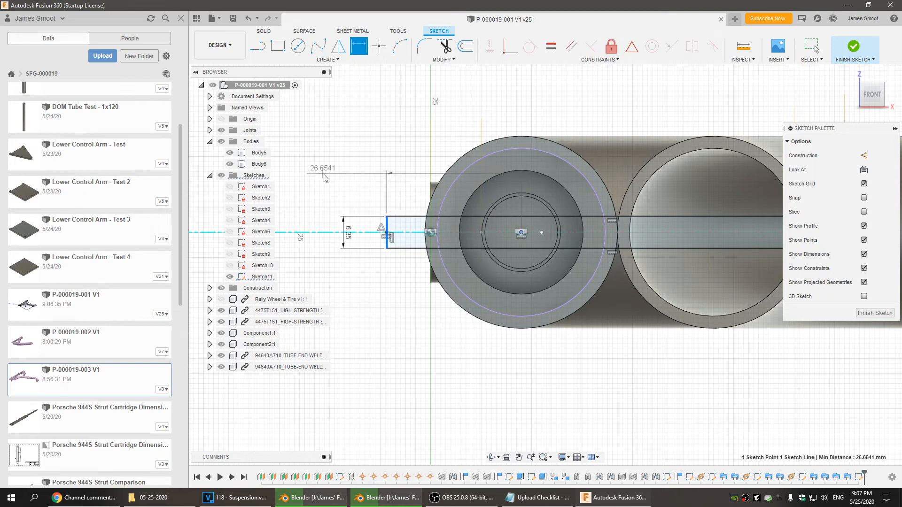
left_click(333, 185)
middle_click_drag(380, 344, 408, 350)
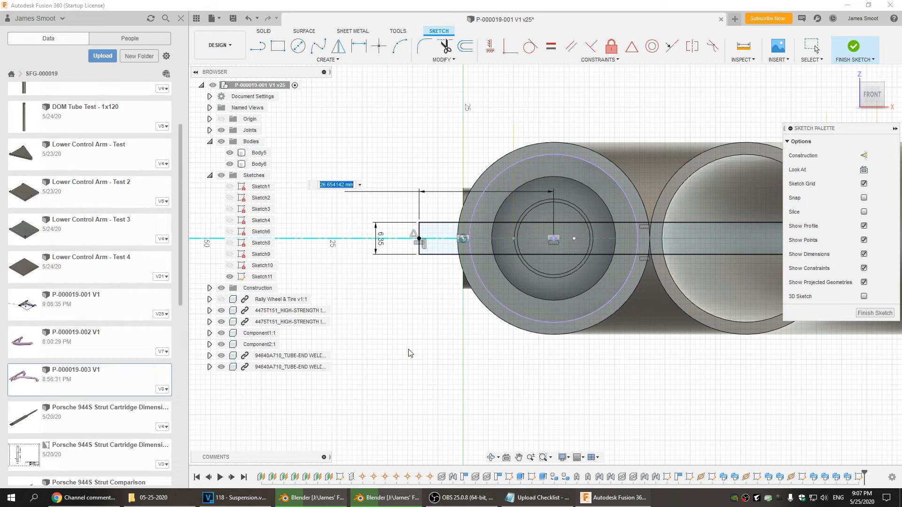
type("1in")
key("Return")
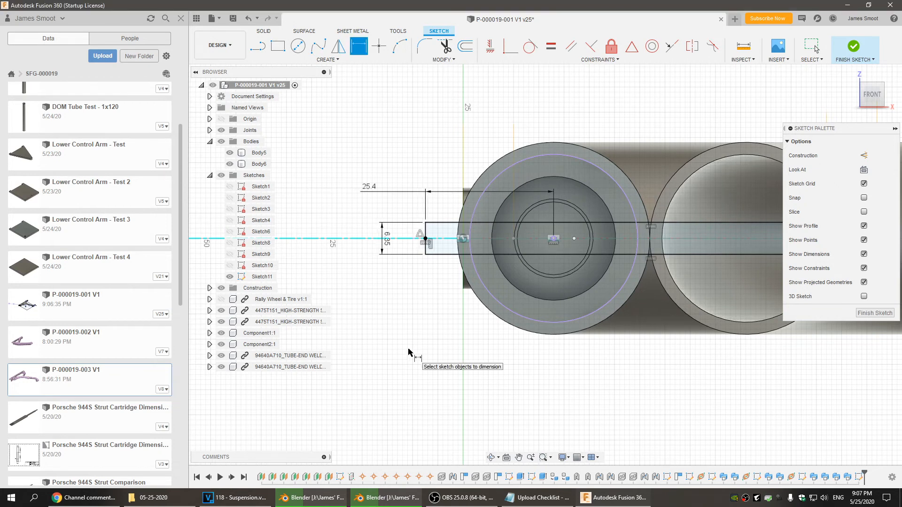
Project the inner circular edge of the bent tube's open end into the sketch
middle_click_drag(705, 366, 440, 354)
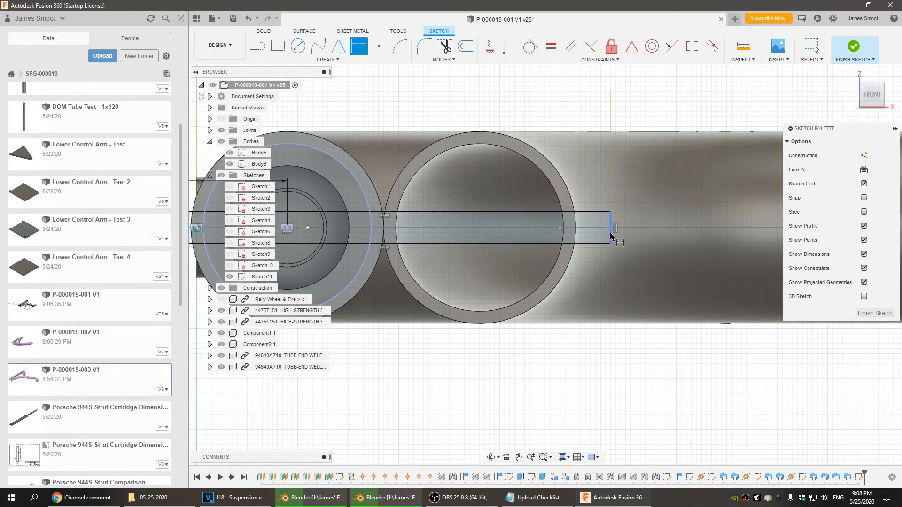
key("Escape")
key("p")
left_click(547, 173)
left_click(729, 187)
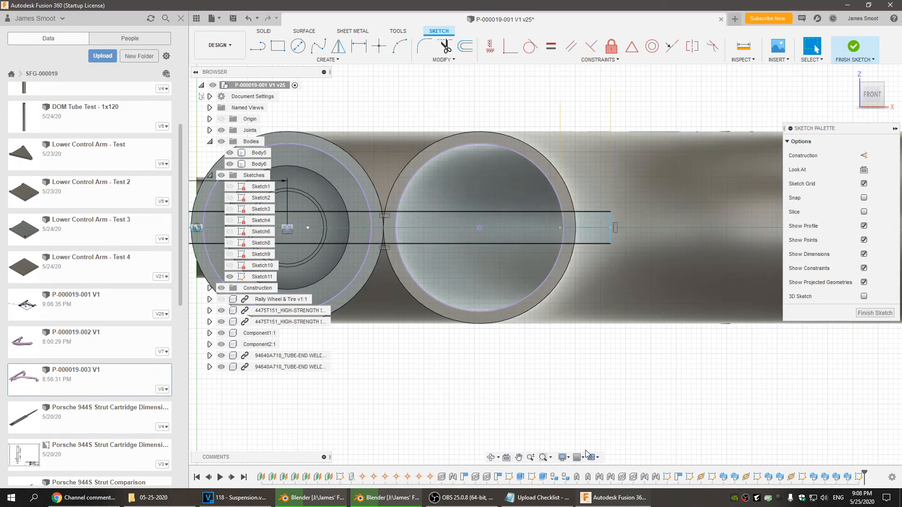
Set the distance from the bent tube's centre to the rectangle's opposite short edge to 1 in (25.4 mm) and finish the sketch
key("d")
left_click(610, 233)
left_click(479, 228)
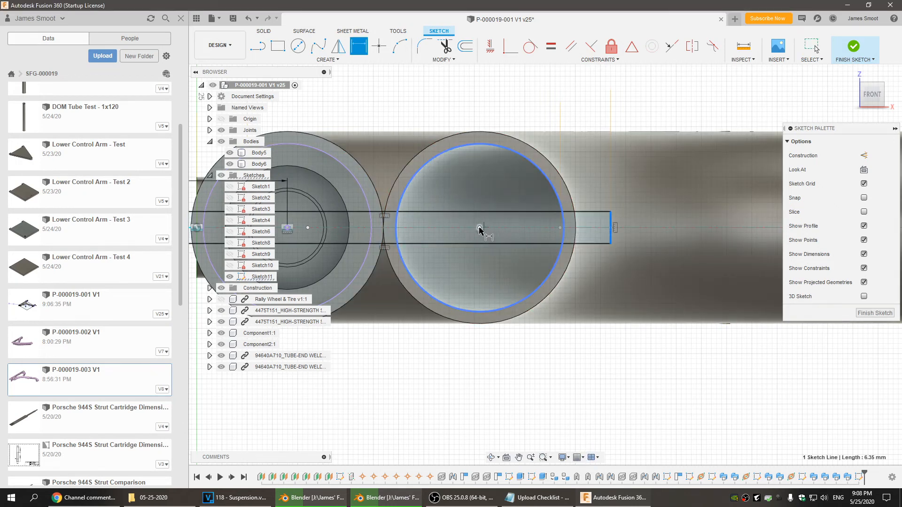
left_click(548, 376)
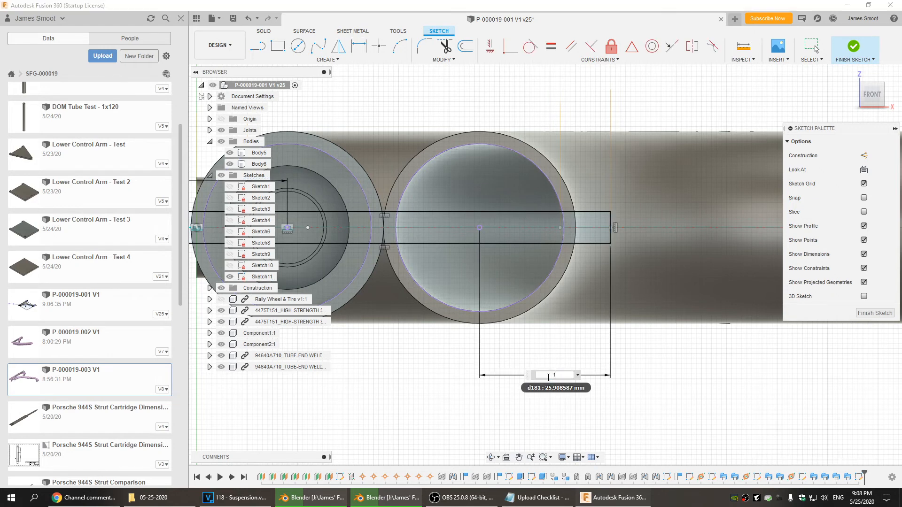
type("1\"")
key("Return")
scroll(451, 356, "down", 5)
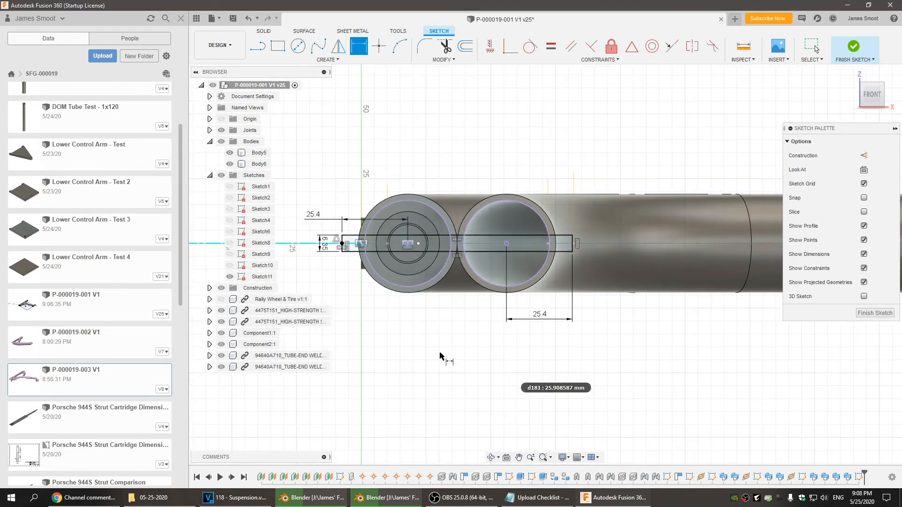
left_click(853, 47)
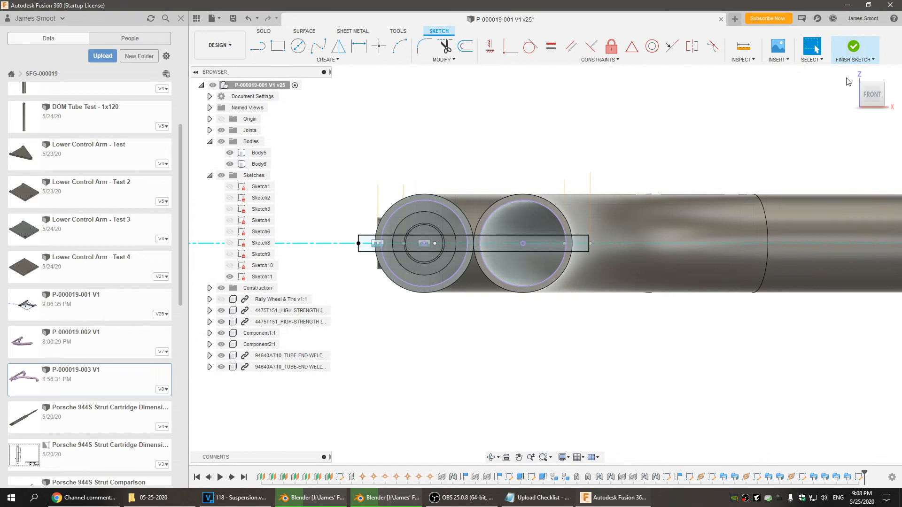
left_click(850, 74)
Start an extrusion and select all seven regions that make up the rectangle across both tube ends
scroll(436, 301, "up", 5)
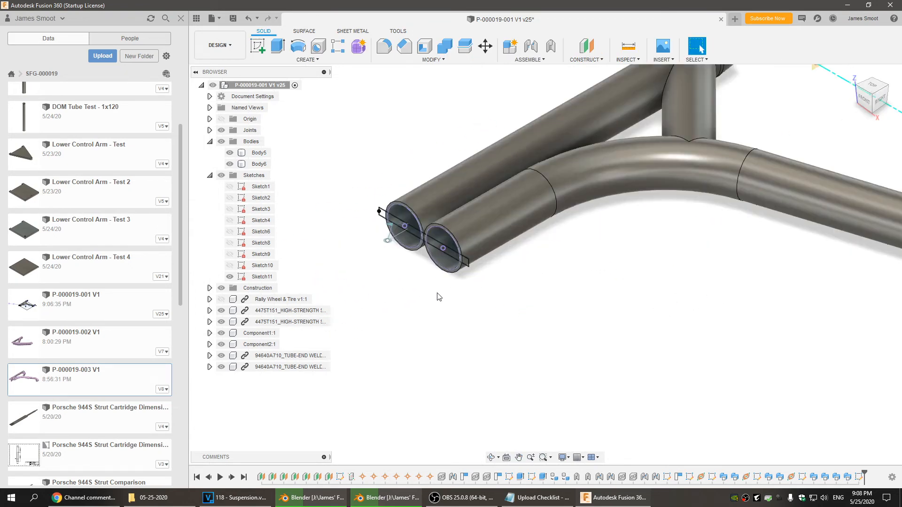
left_click(277, 46)
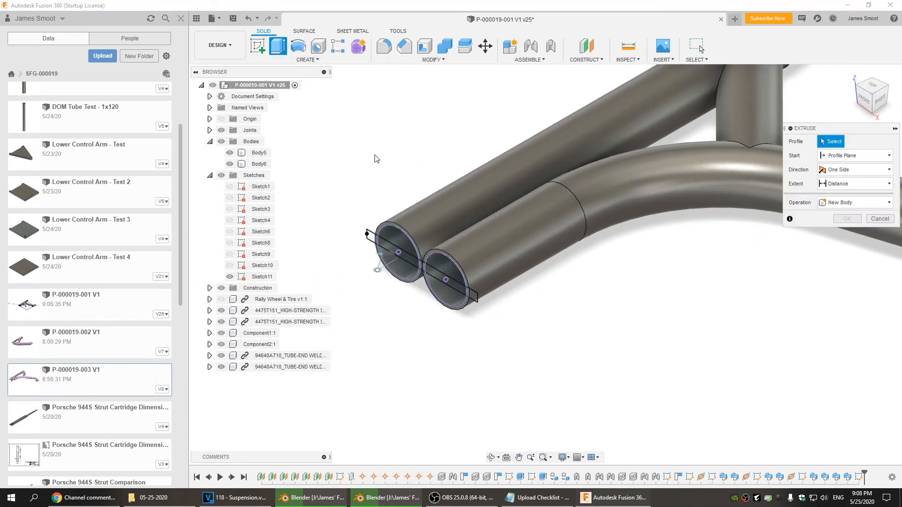
left_click(460, 291)
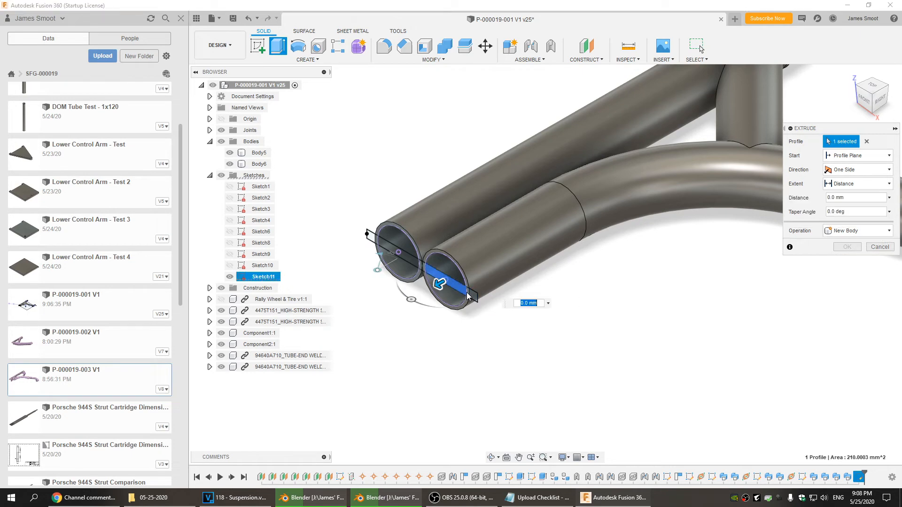
left_click(418, 270)
scroll(420, 269, "up", 3)
left_click(421, 270)
scroll(424, 273, "up", 3)
left_click(436, 241)
left_click(375, 221)
scroll(373, 231, "up", 1)
scroll(373, 231, "down", 1)
middle_click_drag(373, 231, 550, 291)
left_click(386, 196)
left_click(367, 189)
Set the extrusion to Join and extend the plate about 90 mm back along the tubes
scroll(423, 331, "down", 4)
scroll(428, 332, "down", 2)
left_click_drag(399, 272, 487, 217)
left_click(844, 232)
left_click(838, 244)
scroll(573, 359, "down", 5)
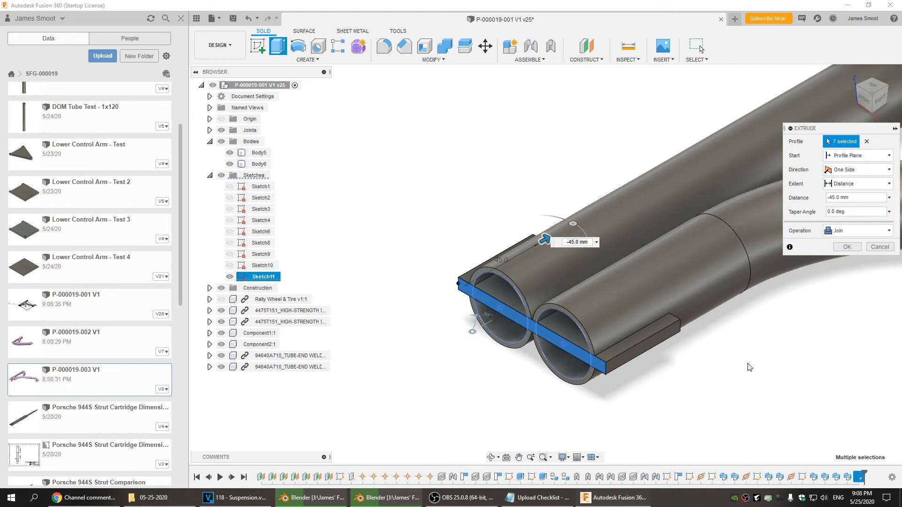
left_click_drag(422, 266, 480, 232)
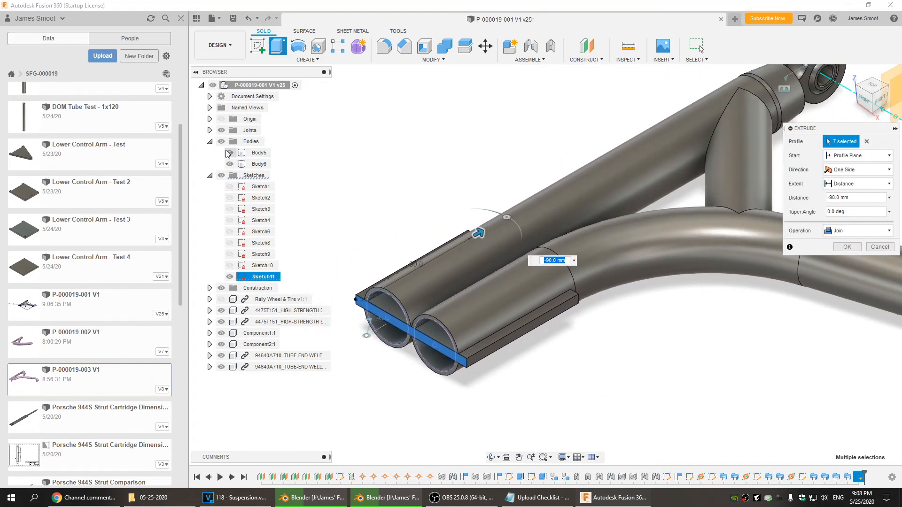
Show the Rally Wheel & Tire component for reference, set the plate's extrusion distance to -2 in, and complete the extrusion
middle_click_drag(458, 336, 711, 333, "shift")
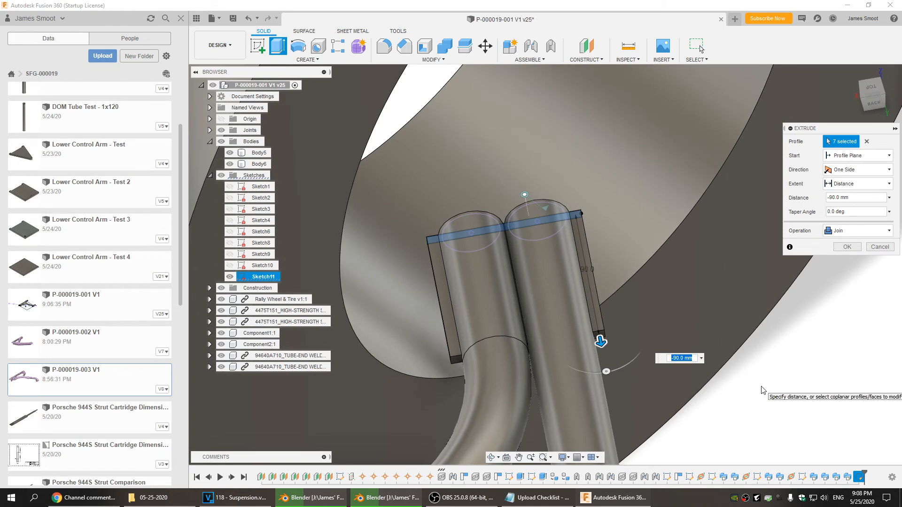
type("-2")
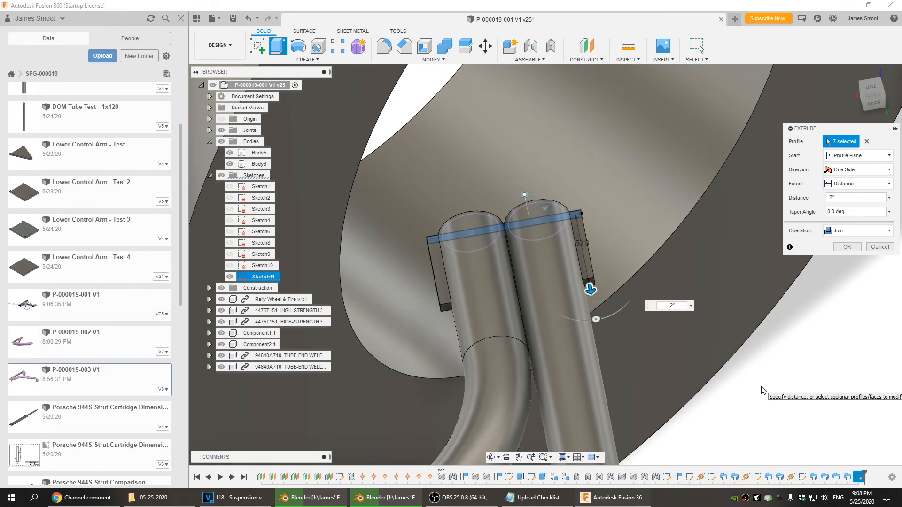
middle_click_drag(706, 386, 674, 387, "shift")
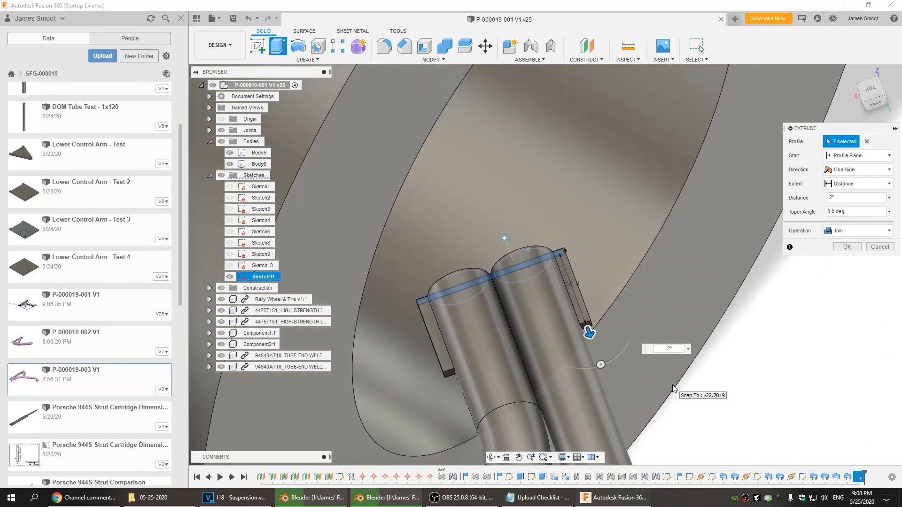
middle_click_drag(712, 419, 742, 354, "shift")
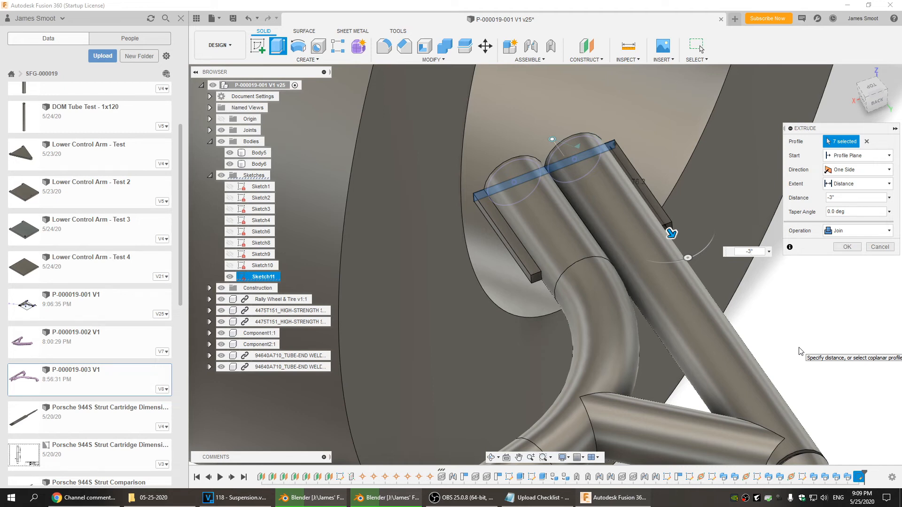
key("Return")
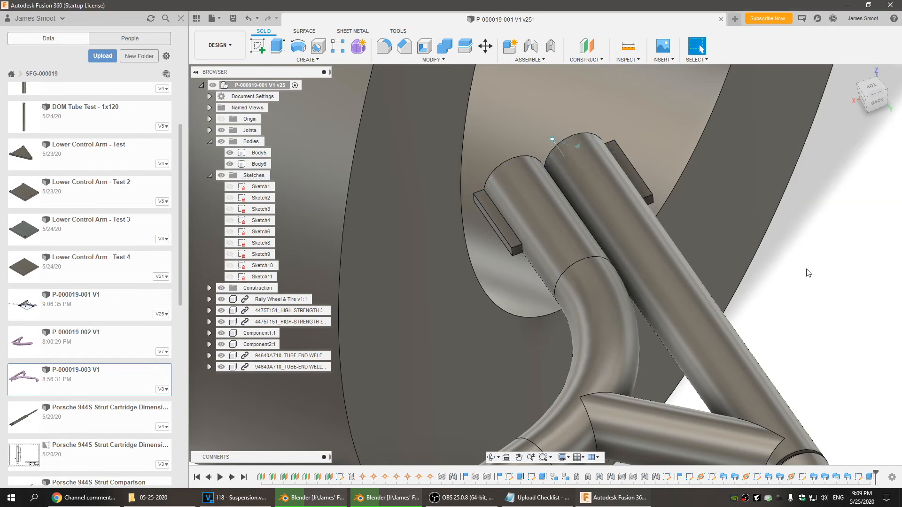
Hide the Rally Wheel & Tire component and save the design as a new version with the description "User Saved"
scroll(805, 290, "down", 2)
left_click(851, 71)
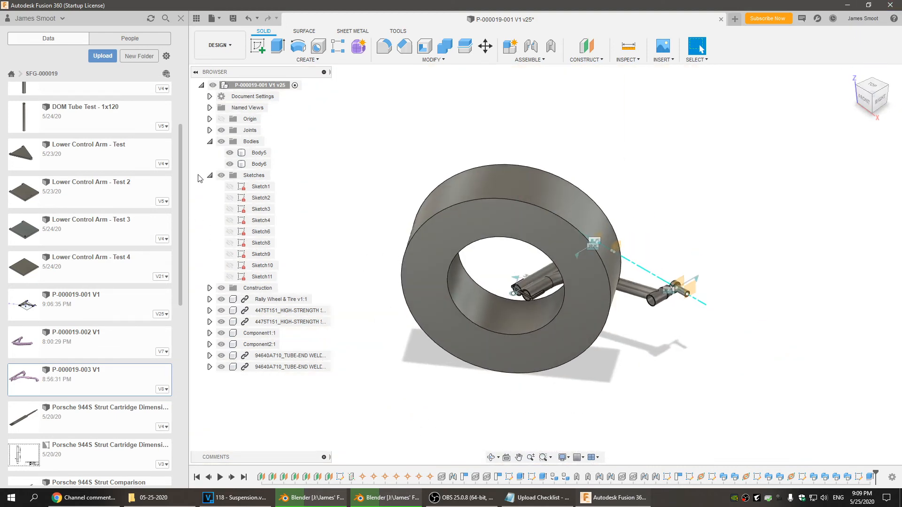
left_click(210, 176)
left_click(220, 197)
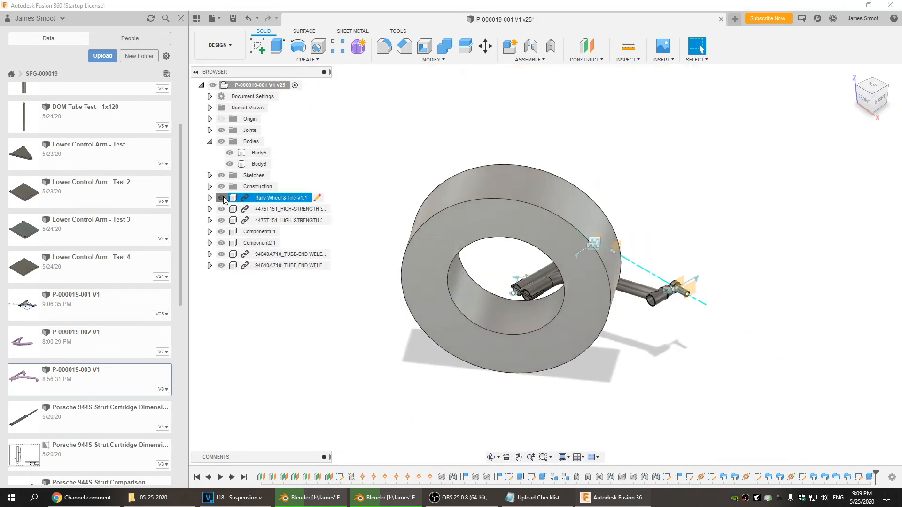
scroll(559, 324, "up", 5)
middle_click_drag(526, 330, 506, 391)
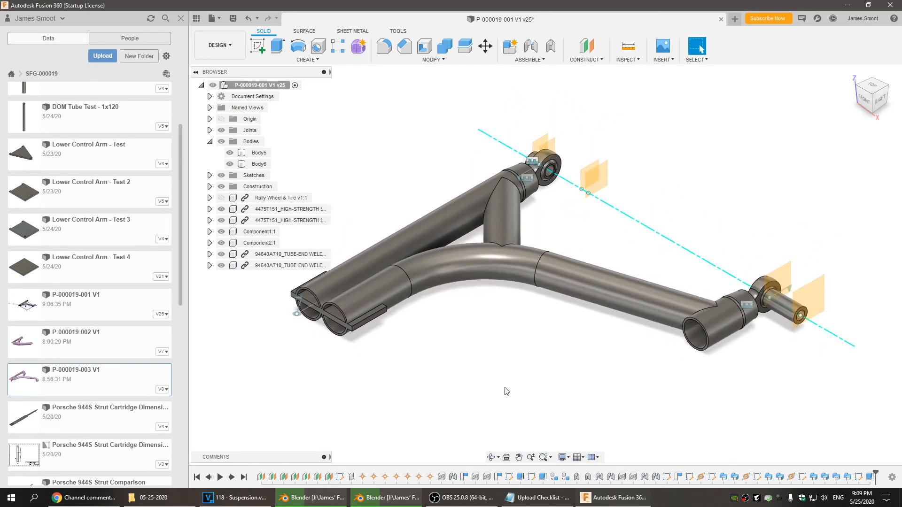
left_click(232, 18)
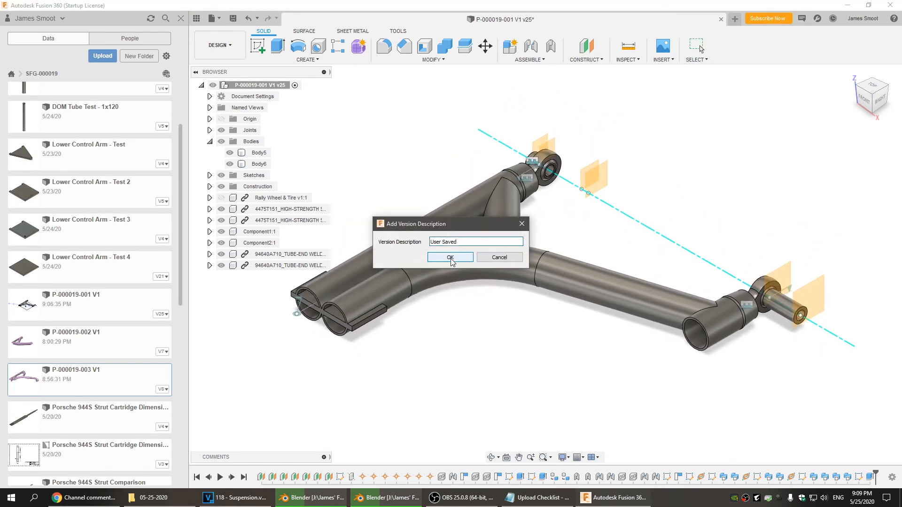
left_click(457, 264)
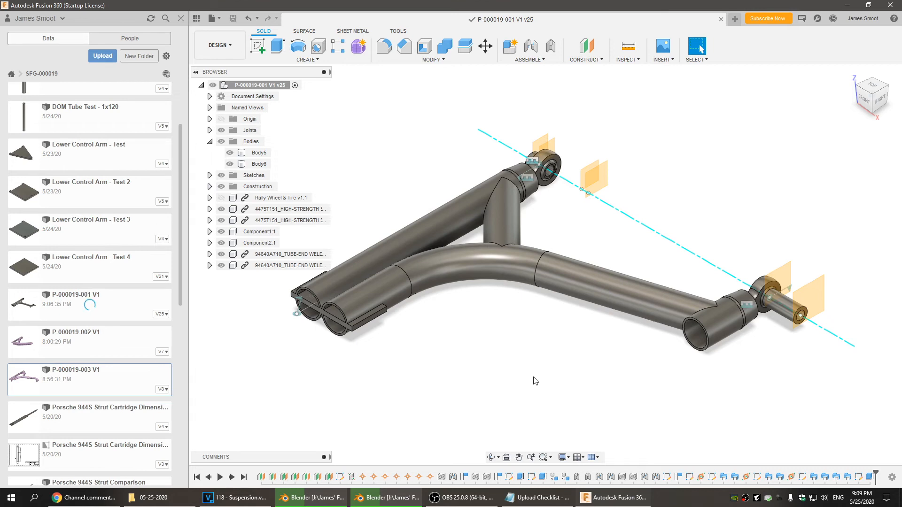
Save the control arm as a separate design named P-000019-004 V1 and reopen it from the project folder
left_click(218, 18)
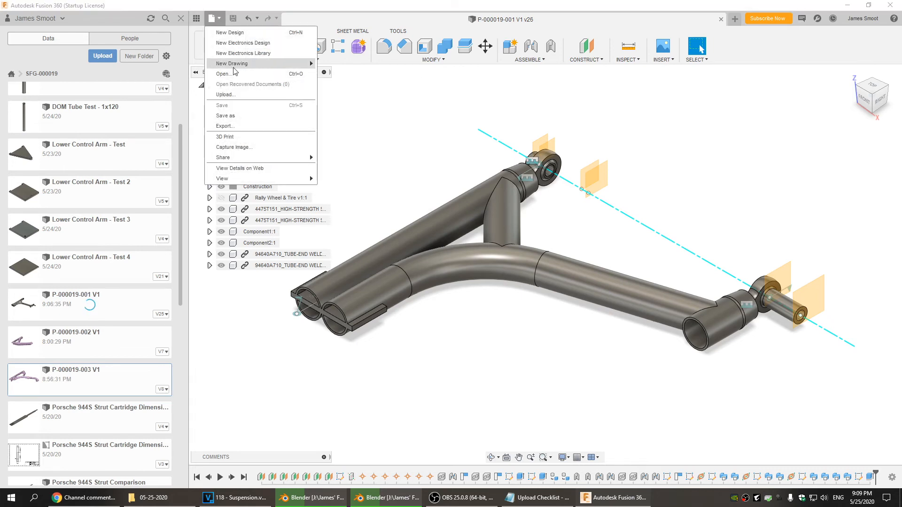
left_click(232, 116)
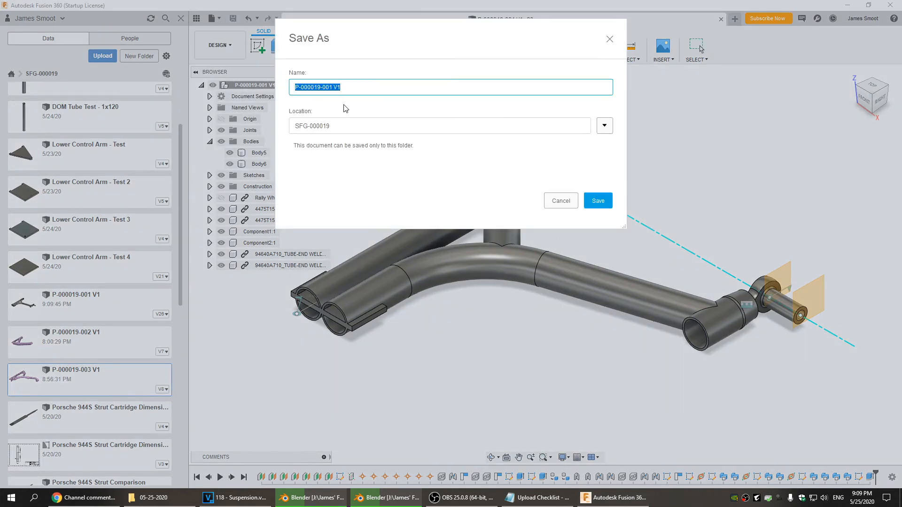
left_click(332, 88)
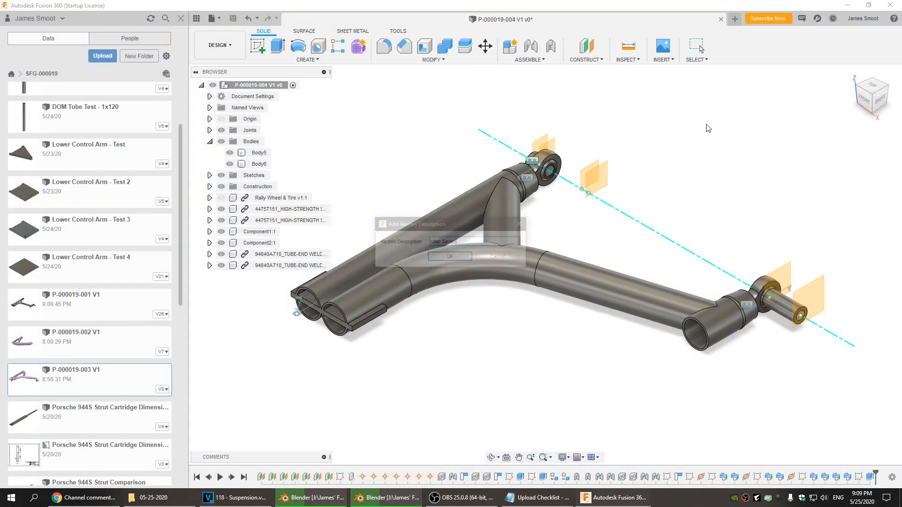
left_click(451, 258)
left_click(479, 345)
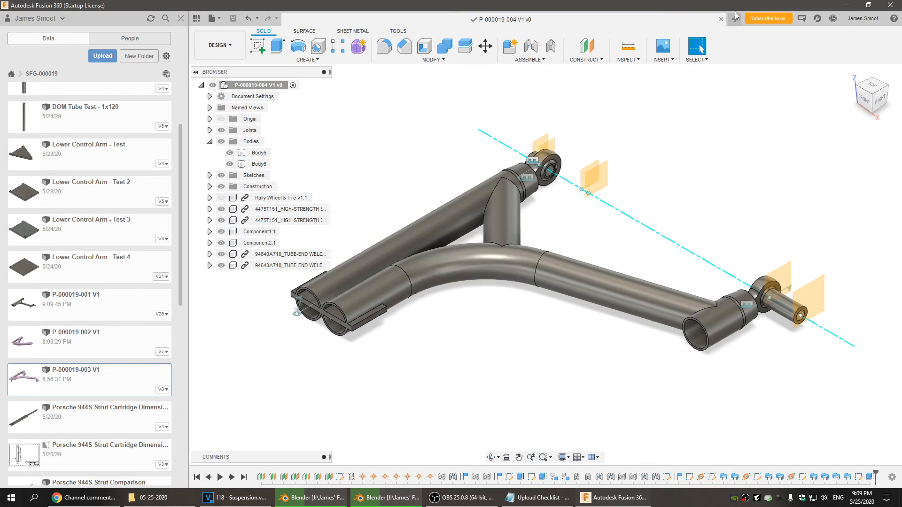
left_click(720, 19)
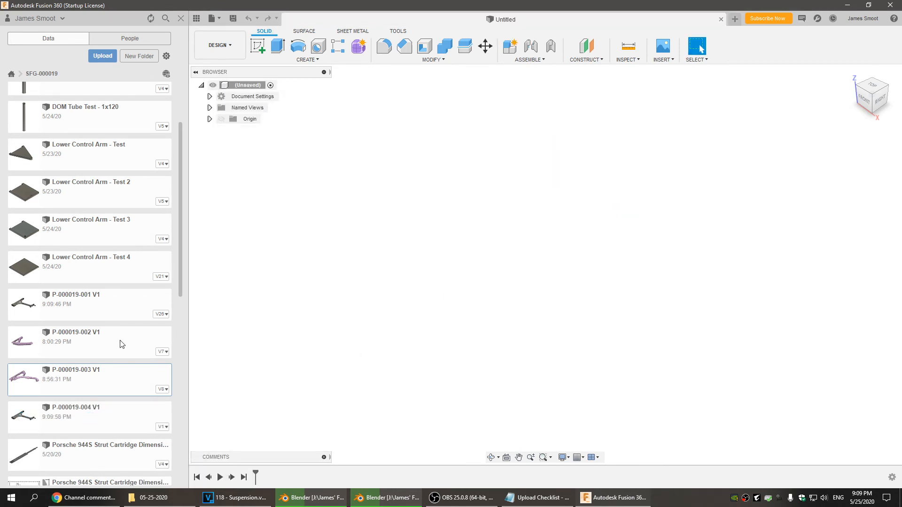
double_click(118, 419)
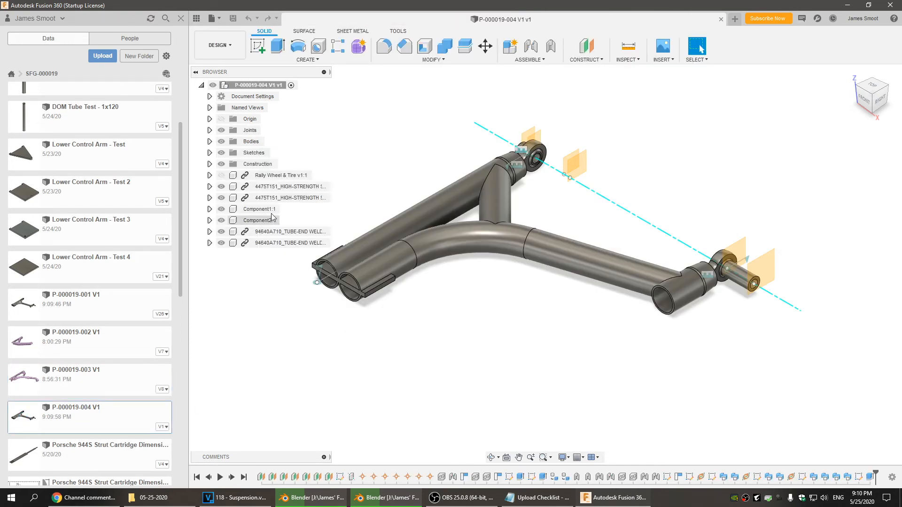
Break the link of the Rally Wheel & Tire component and remove it from the design
right_click(275, 180)
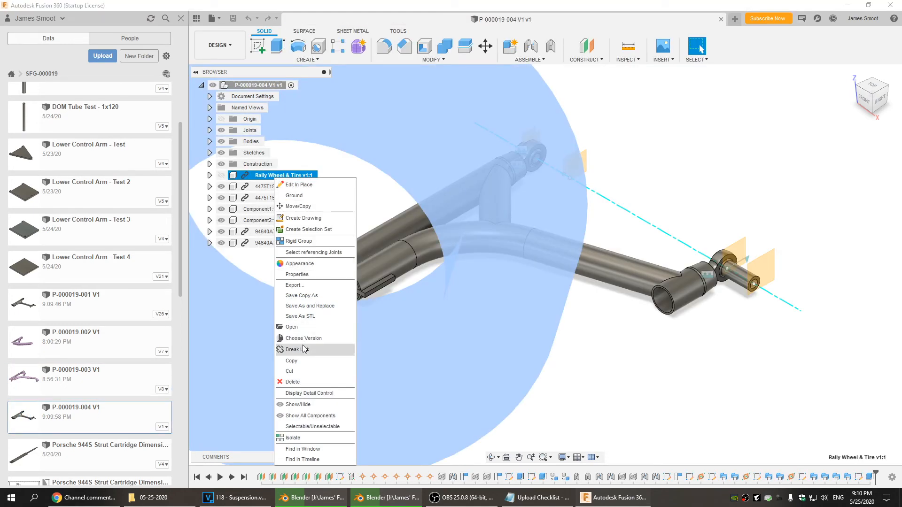
key("Escape")
right_click(281, 176)
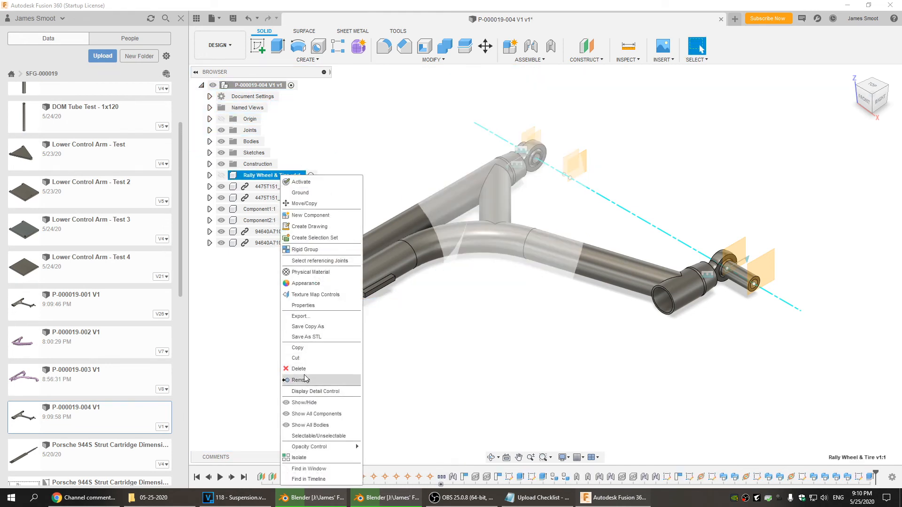
left_click(304, 377)
Break the links of both 4475T151 high-strength ball joint rod ends and remove them from the design
right_click(242, 176)
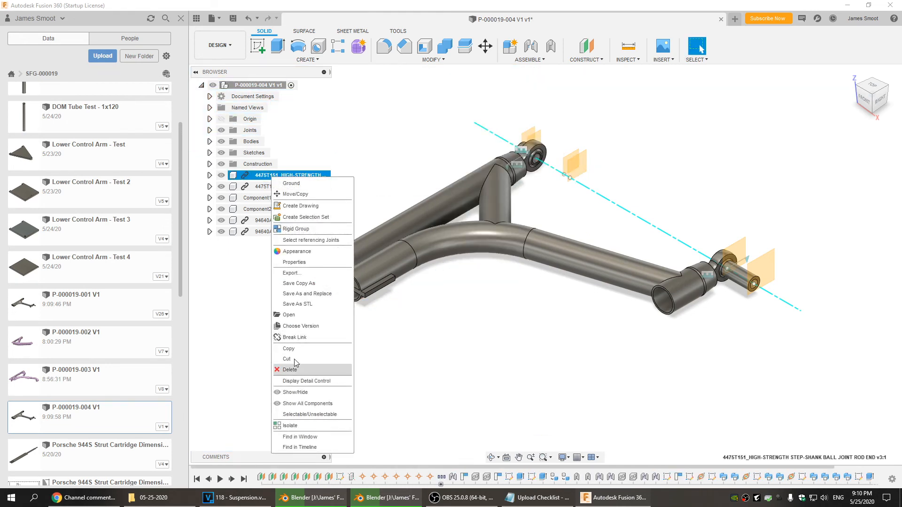
left_click(292, 337)
right_click(253, 176)
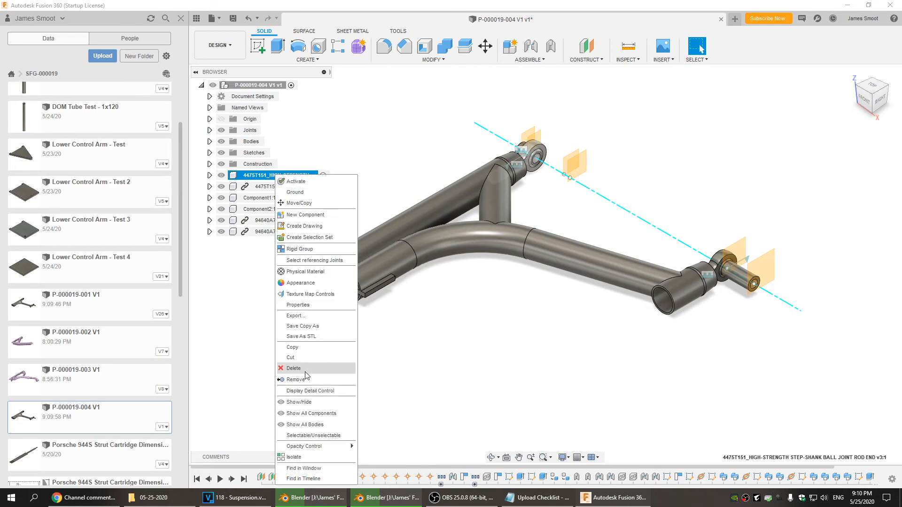
left_click(293, 378)
right_click(254, 176)
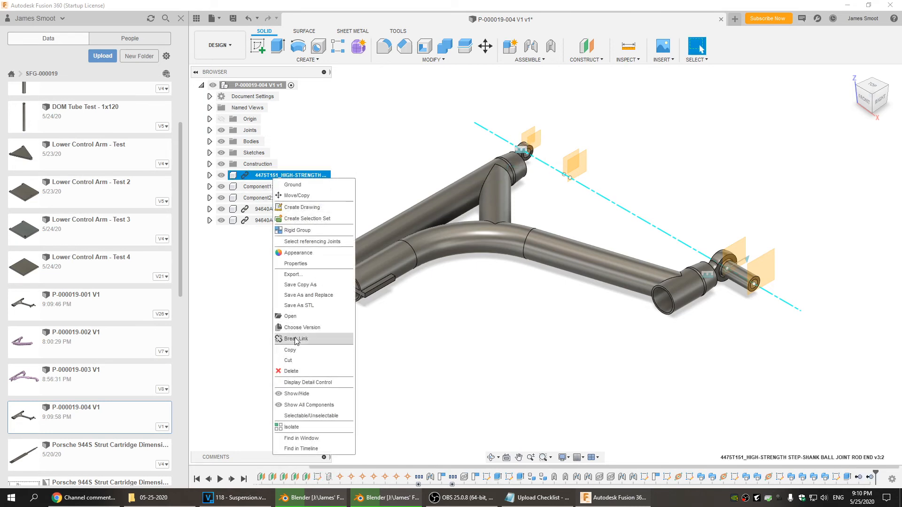
left_click(293, 340)
right_click(271, 176)
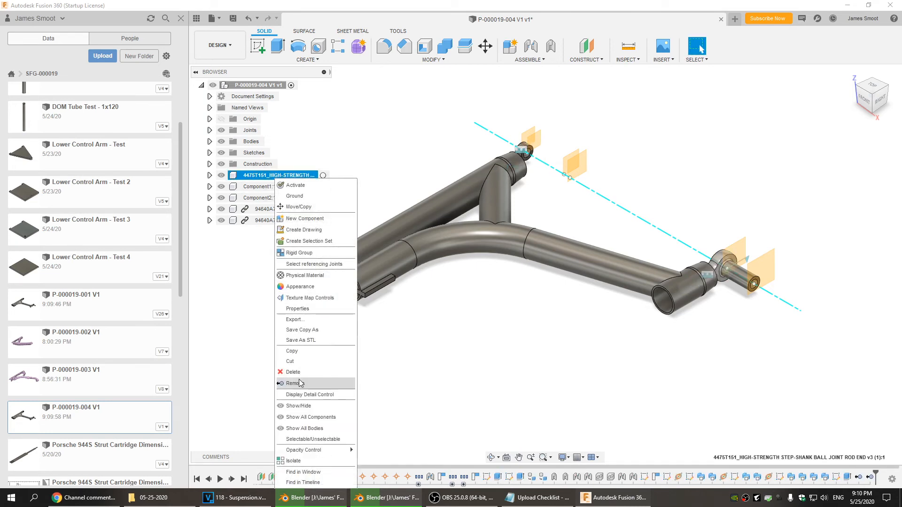
left_click(293, 381)
Remove Component1 and Component2 from the design
right_click(254, 176)
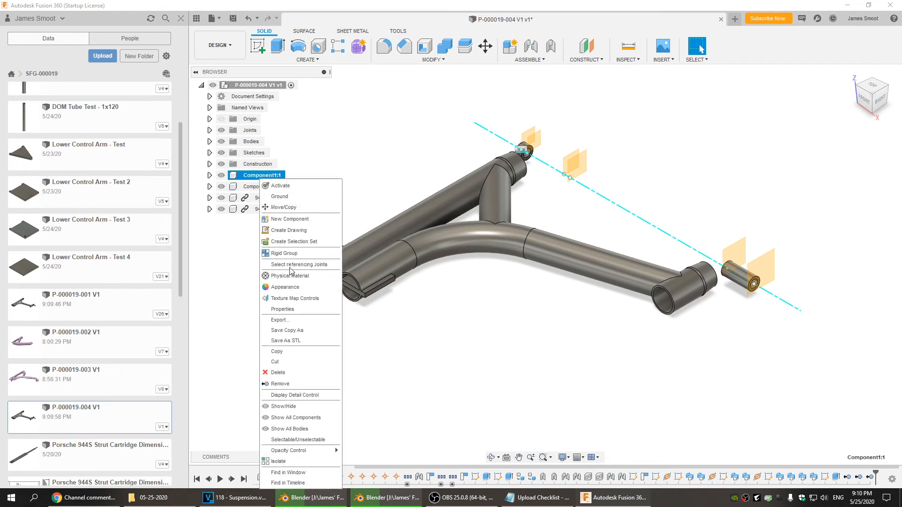
left_click(286, 381)
right_click(262, 176)
left_click(288, 378)
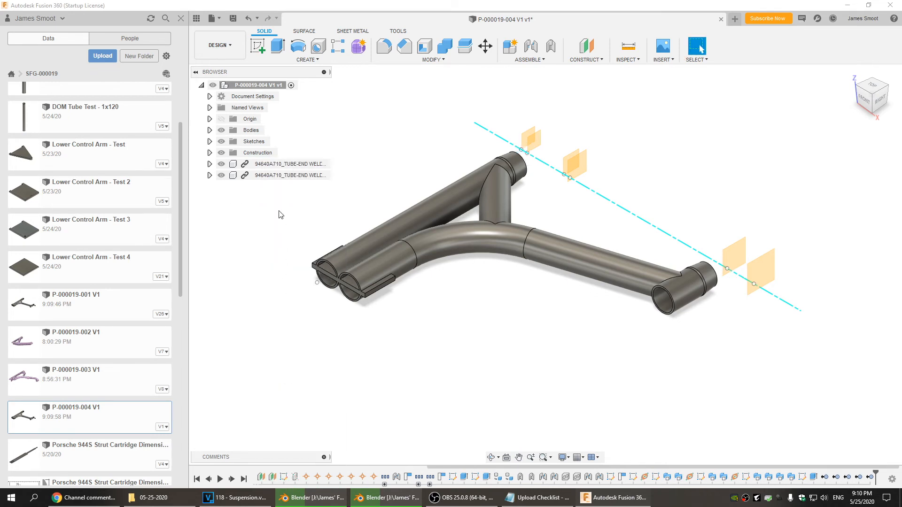
Break the links of both 94640A710 tube-end weld nuts and remove them from the design
right_click(270, 167)
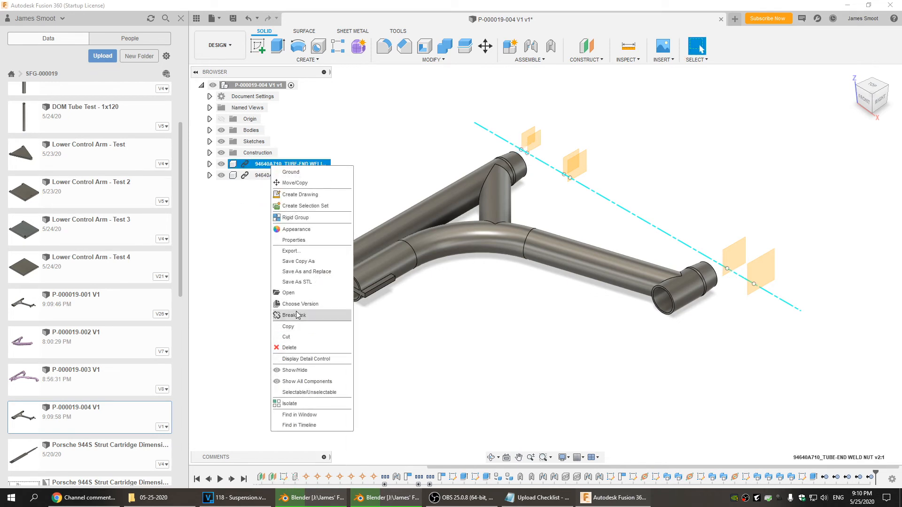
left_click(299, 315)
right_click(284, 177)
left_click(301, 364)
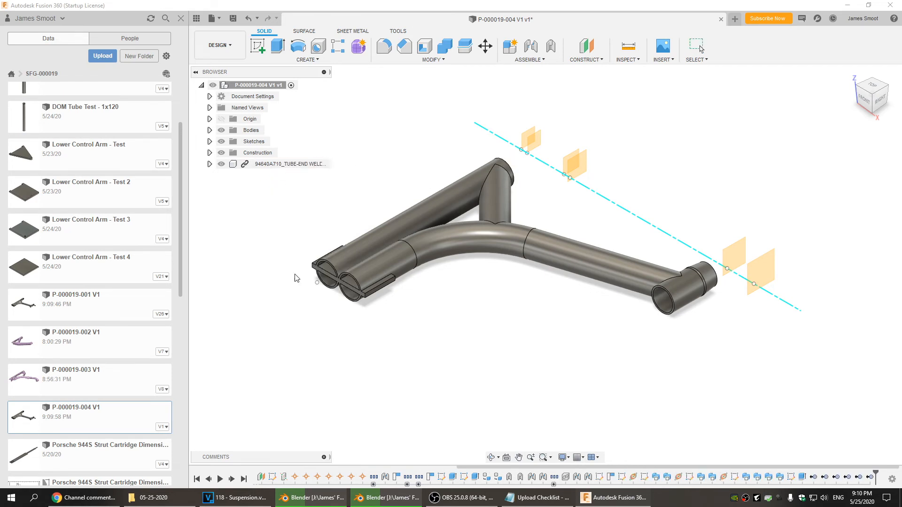
right_click(276, 170)
left_click(299, 314)
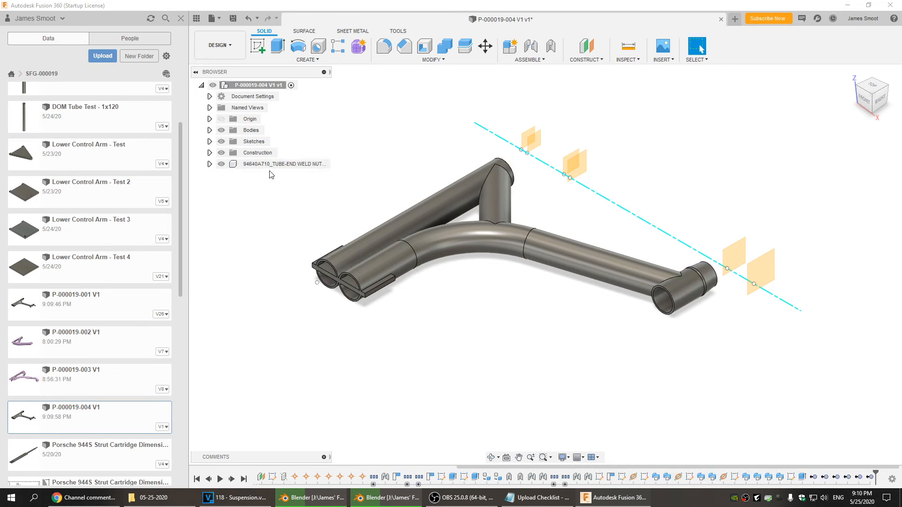
right_click(267, 168)
left_click(299, 360)
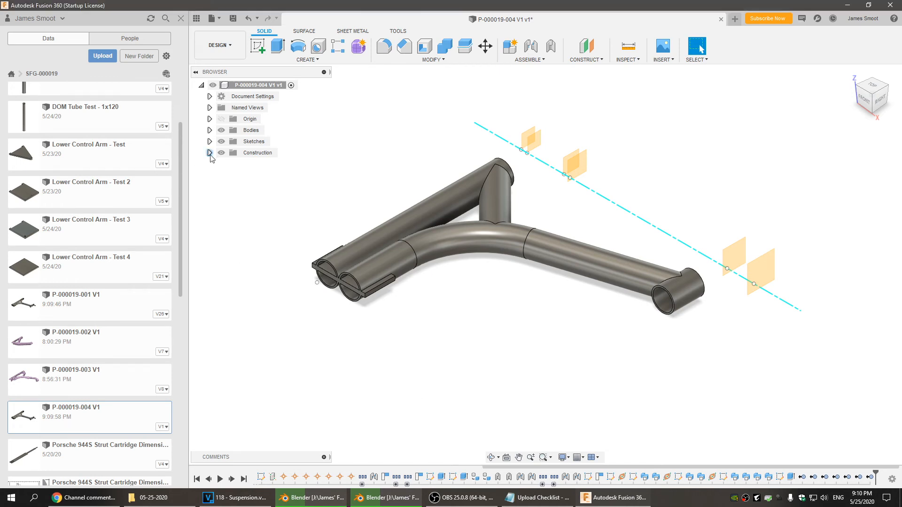
Hide all visible construction planes in the design
left_click(210, 152)
left_click(230, 164)
left_click(229, 175)
left_click(230, 186)
left_click(230, 198)
left_click(230, 209)
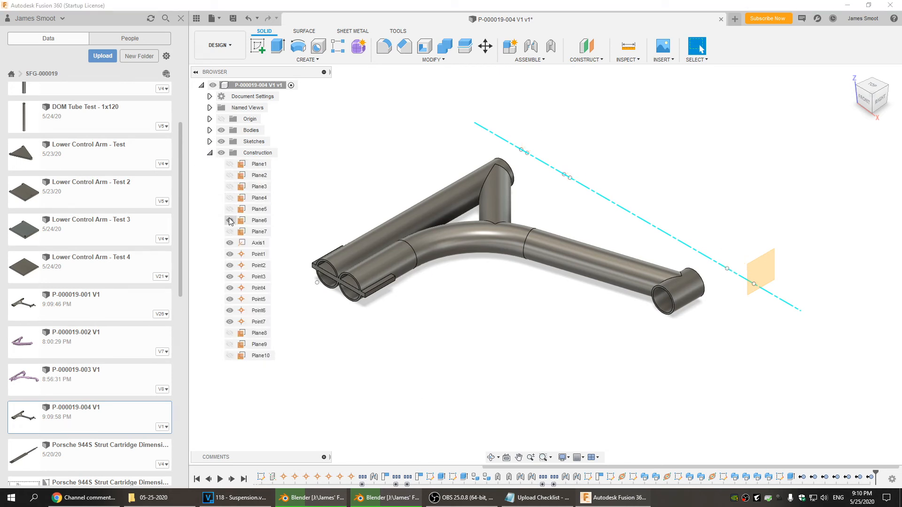
left_click(230, 220)
Hide the construction axis Axis1 and construction points Point1 through Point7
left_click(230, 243)
left_click(229, 254)
left_click(230, 266)
left_click(230, 277)
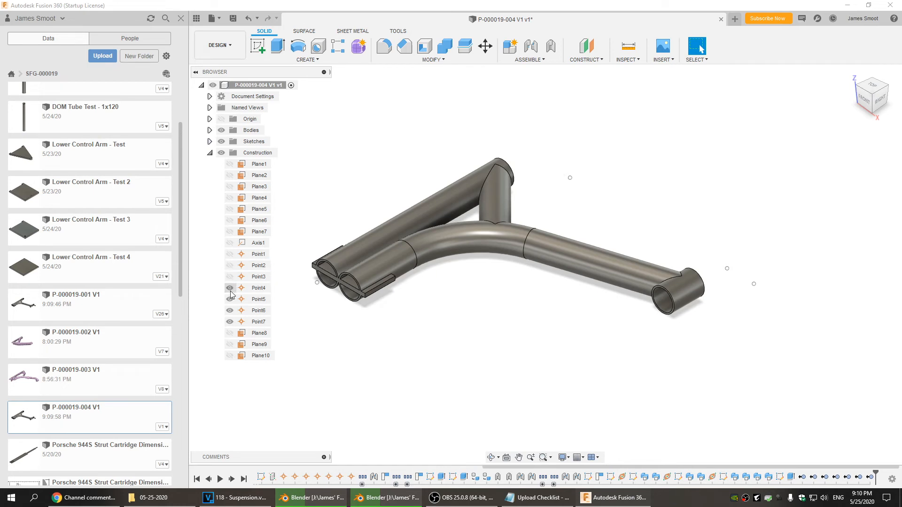
left_click(230, 310)
left_click(229, 322)
left_click(210, 152)
Reset to the home view and save the stripped-down control arm as a new version with the description "User Saved"
left_click(850, 73)
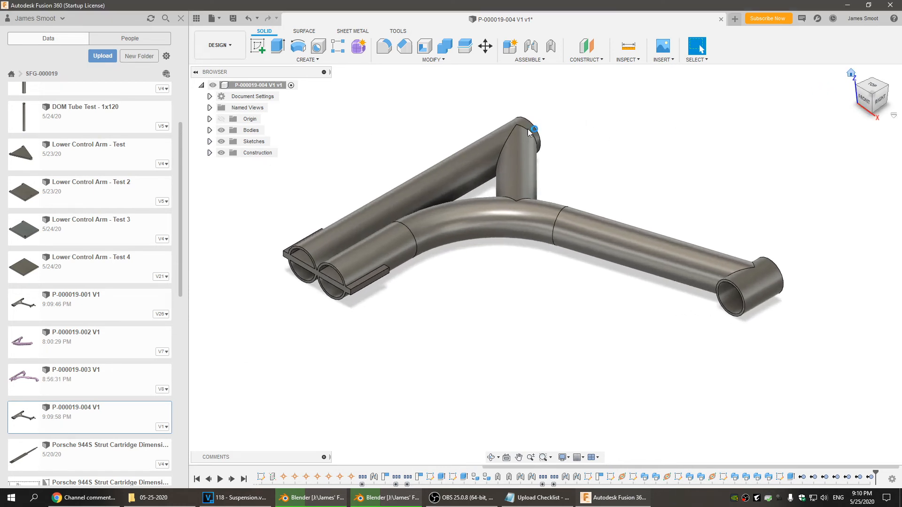
left_click(235, 18)
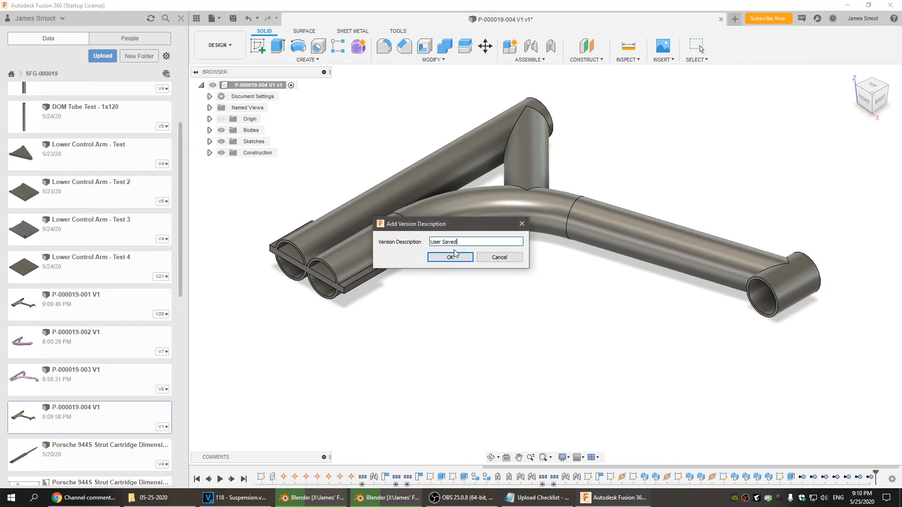
left_click(515, 256)
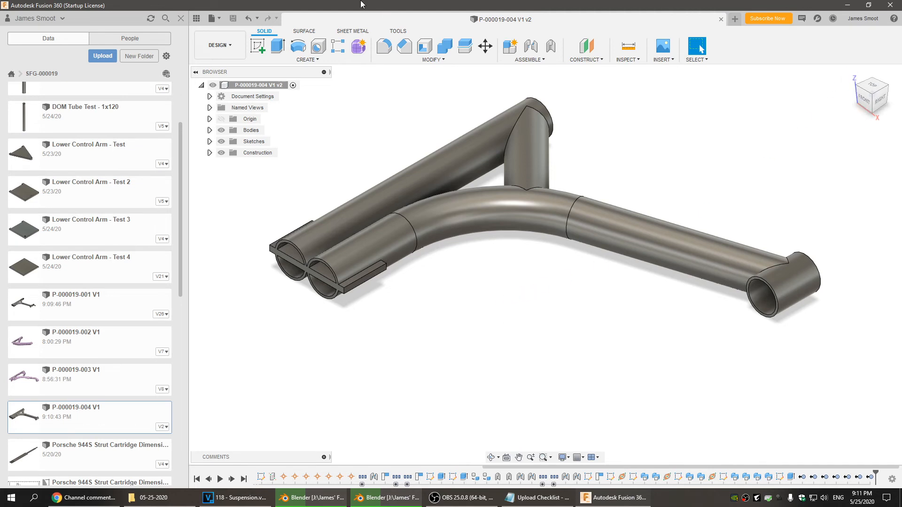
Switch to the Simulation workspace and create a Static Stress study
left_click(232, 49)
left_click(217, 117)
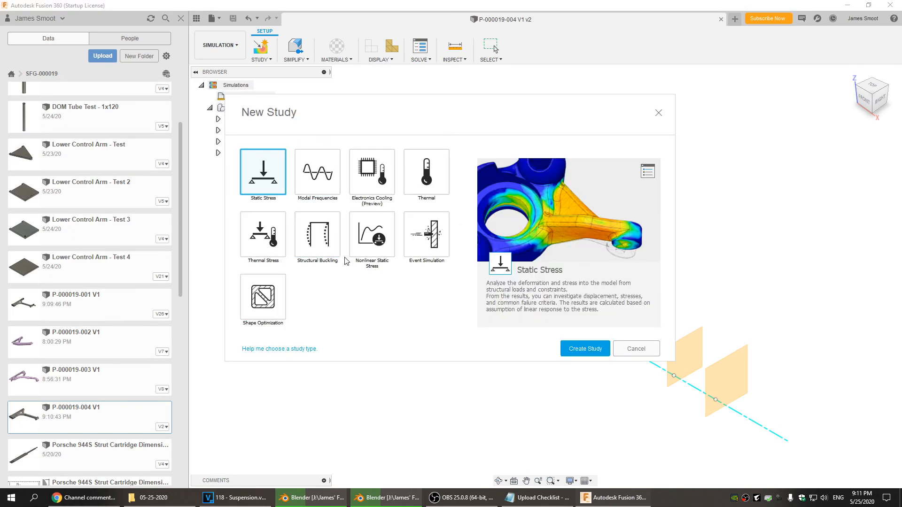
left_click(572, 348)
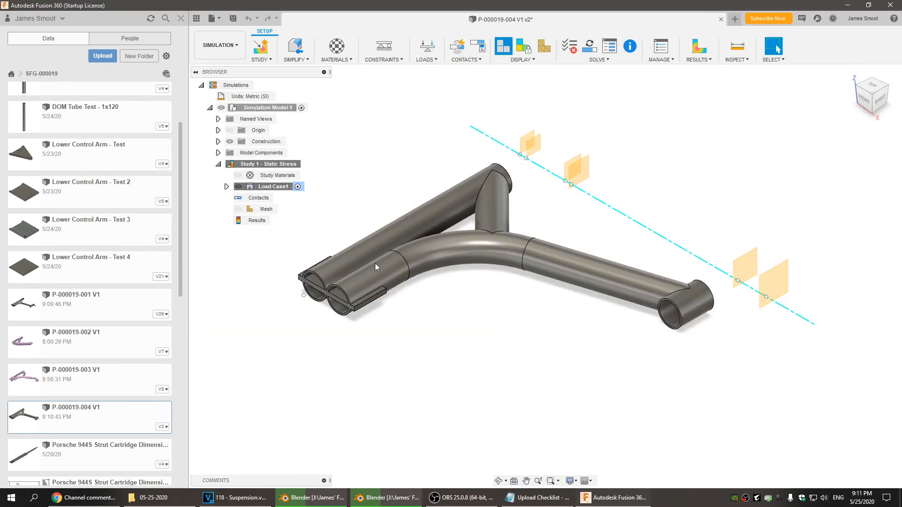
Hide every visible construction plane, axis and point in the simulation model
left_click(218, 142)
left_click(238, 153)
left_click(238, 164)
left_click(238, 176)
left_click(238, 186)
left_click(238, 198)
left_click(238, 209)
left_click(238, 220)
left_click(238, 231)
left_click(238, 243)
left_click(238, 254)
left_click(239, 265)
left_click(238, 276)
left_click(238, 287)
left_click(238, 300)
left_click(238, 310)
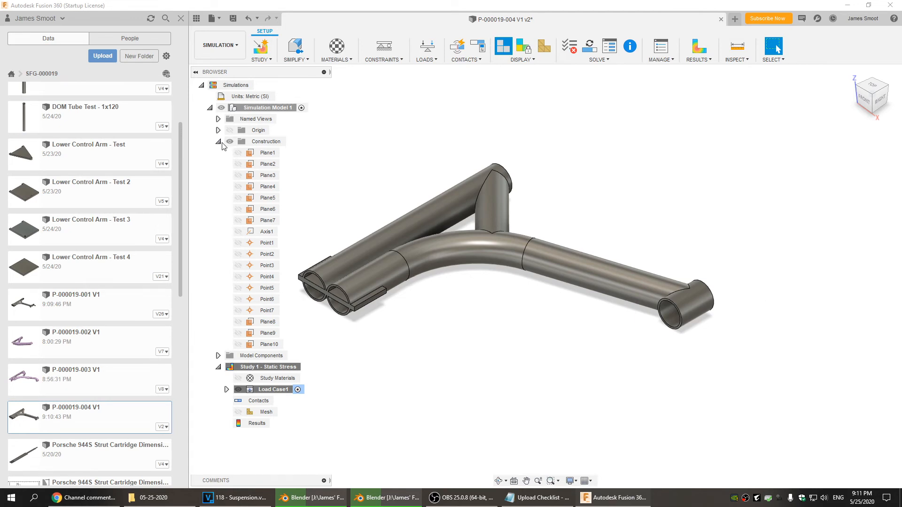
left_click(219, 141)
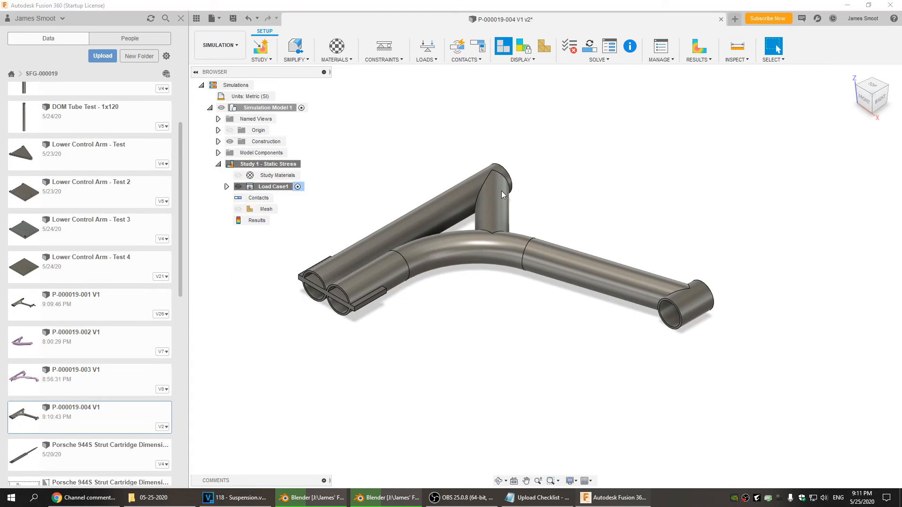
Return to the home view and save the design with its new static stress study
left_click(851, 72)
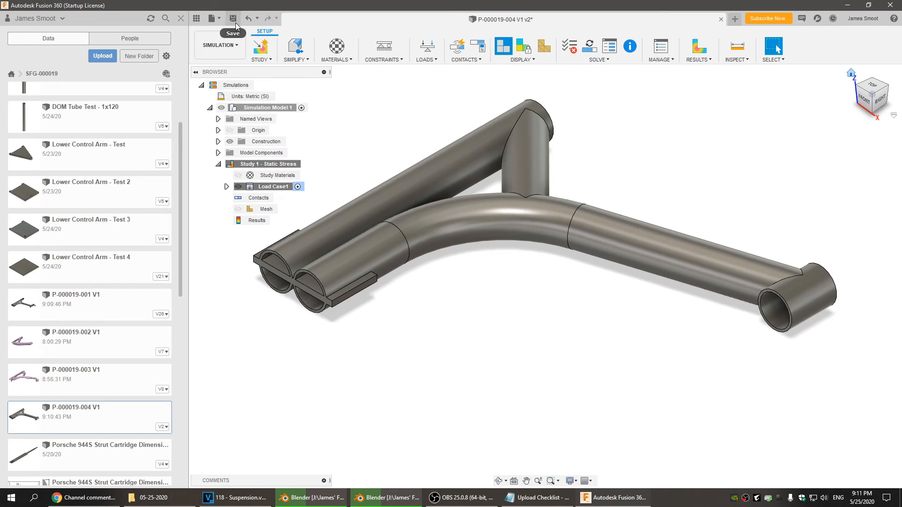
left_click(233, 19)
left_click(450, 257)
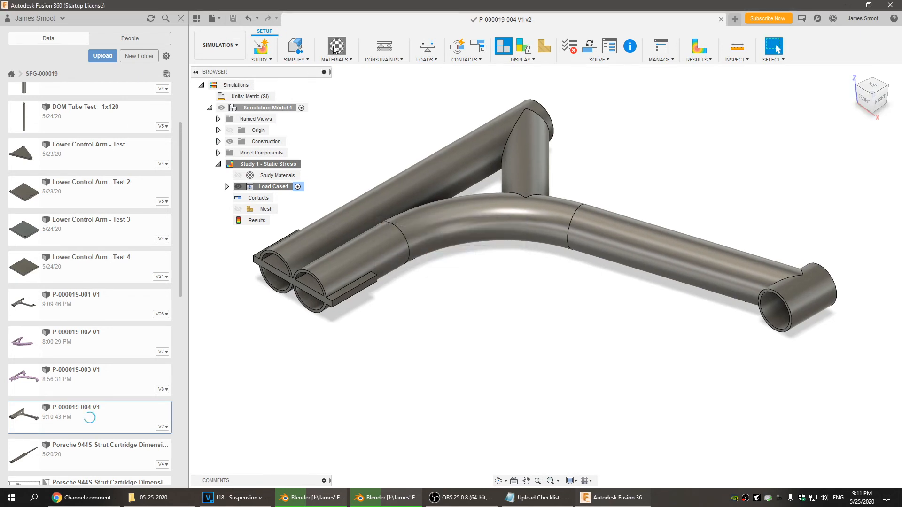
Check the study materials without changing them, and inspect Body5 and Body6 among the simulation model's components
left_click(336, 46)
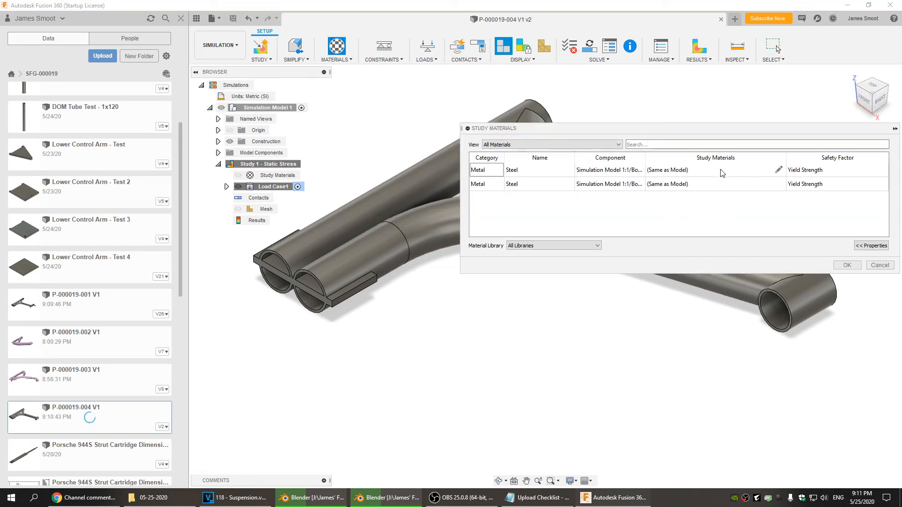
left_click(874, 266)
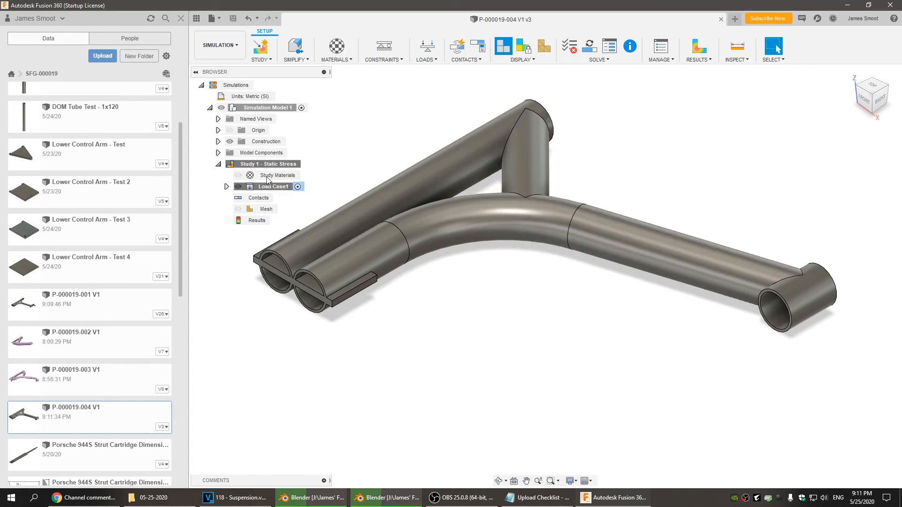
left_click(217, 153)
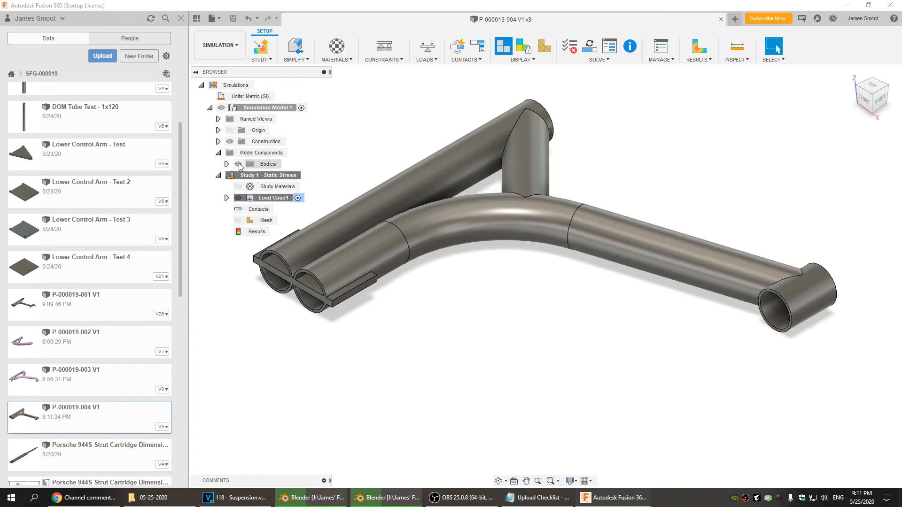
left_click(227, 164)
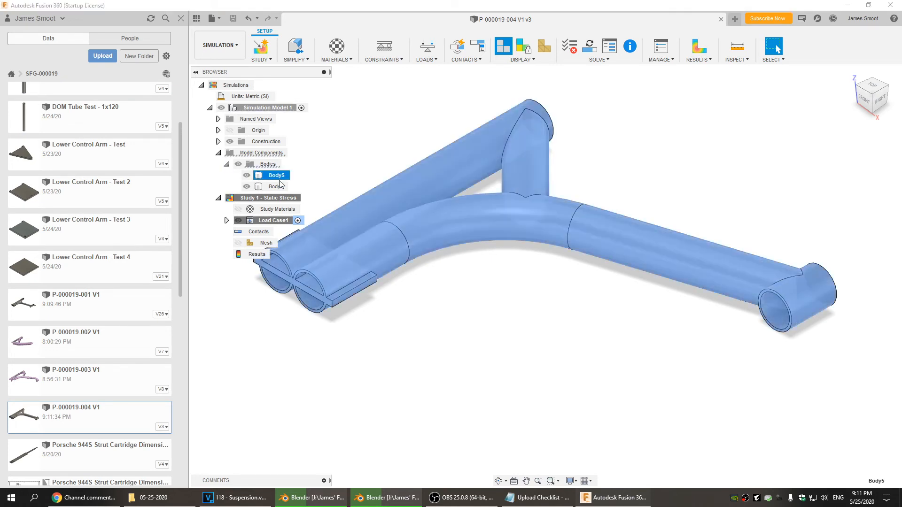
left_click(277, 186)
middle_click_drag(478, 334, 497, 342, "shift")
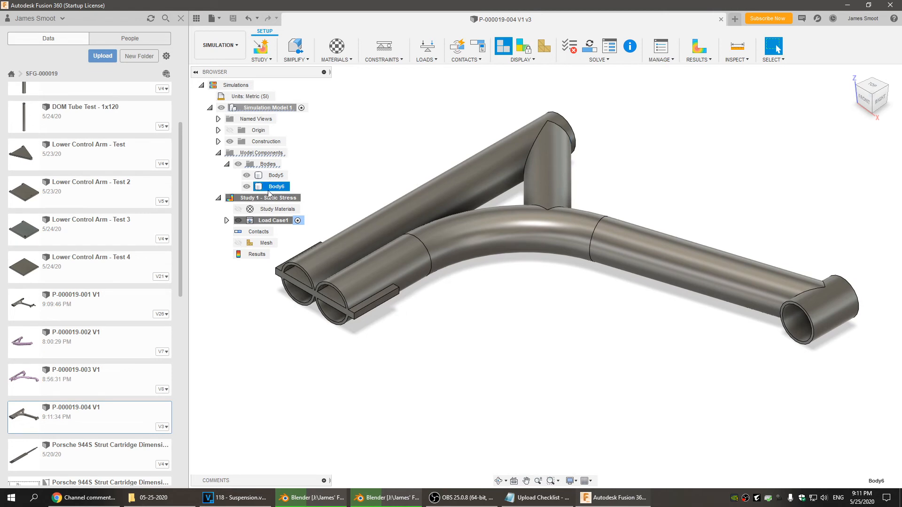
Switch from the Simulation workspace back to the Design workspace
left_click(220, 45)
left_click(219, 83)
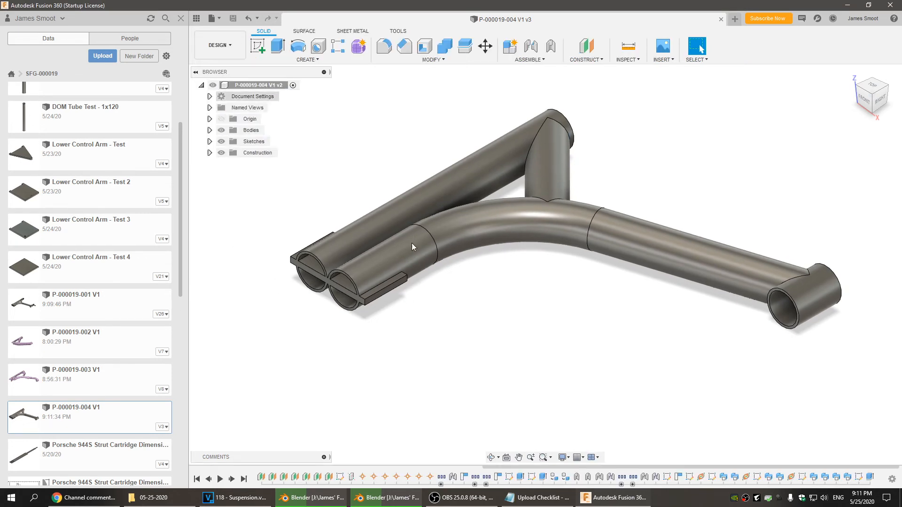
Identify Body5 and Body6 in the model and inspect the swept-cut feature behind Body6 without changing its settings
left_click(210, 131)
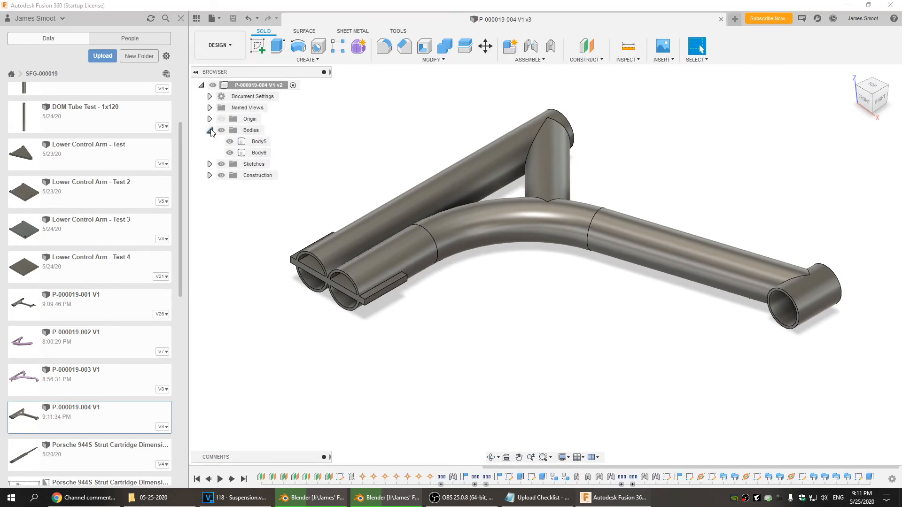
left_click(257, 143)
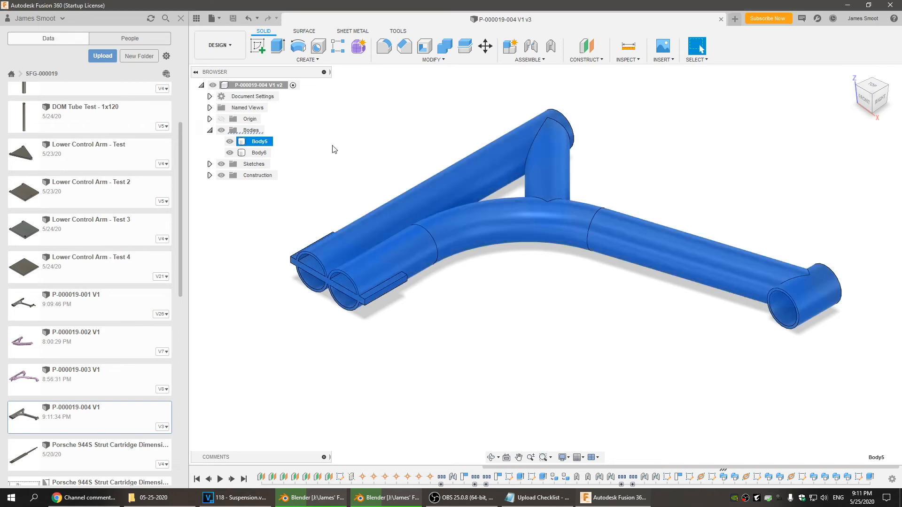
left_click(261, 154)
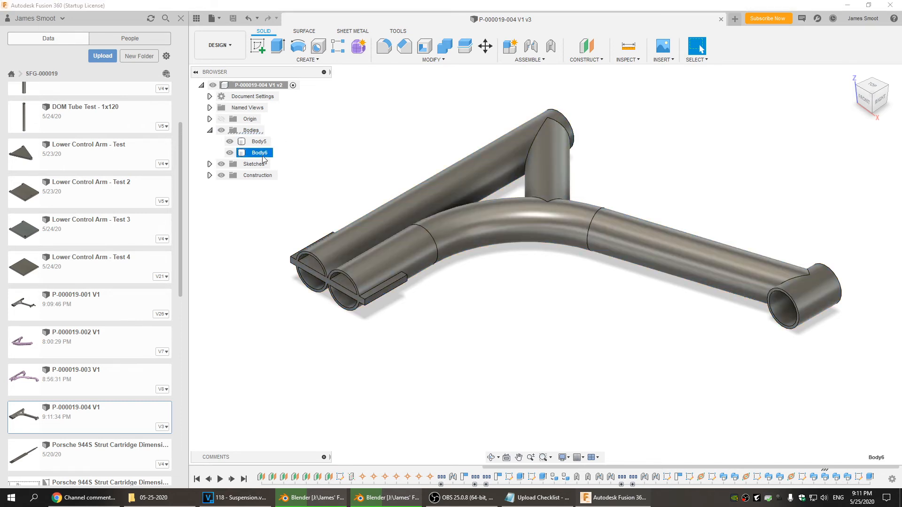
left_click(826, 480)
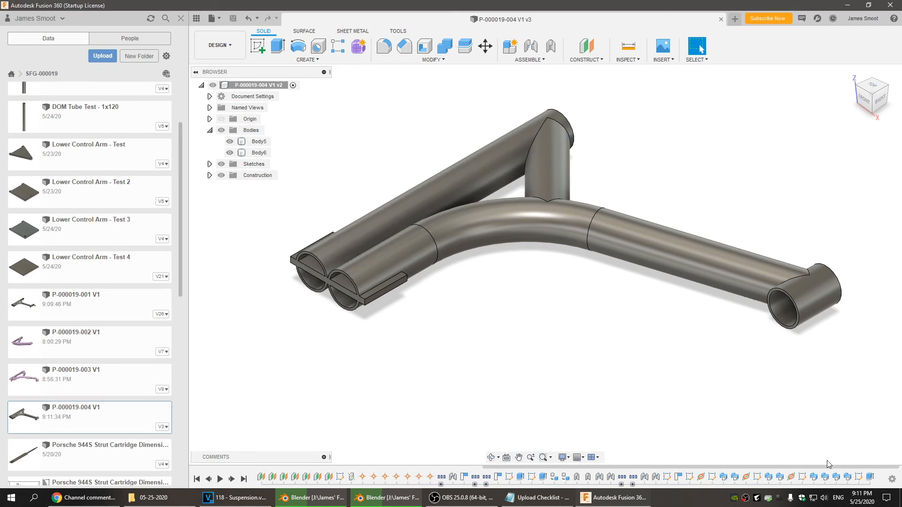
left_click(825, 477)
double_click(825, 479)
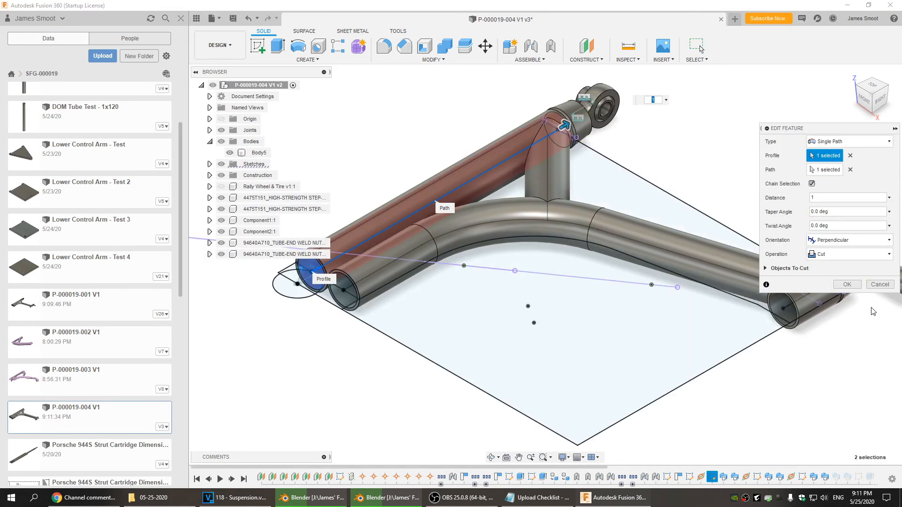
left_click(854, 284)
left_click(854, 285)
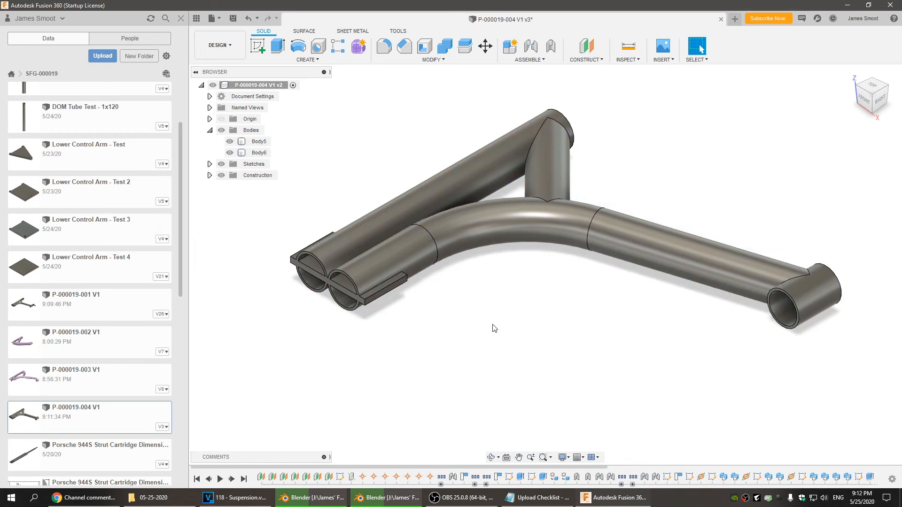
Locate the small Body6 sliver inside the open tube end and remove that body from the design
middle_click_drag(594, 336, 675, 296, "shift")
scroll(681, 315, "up", 10)
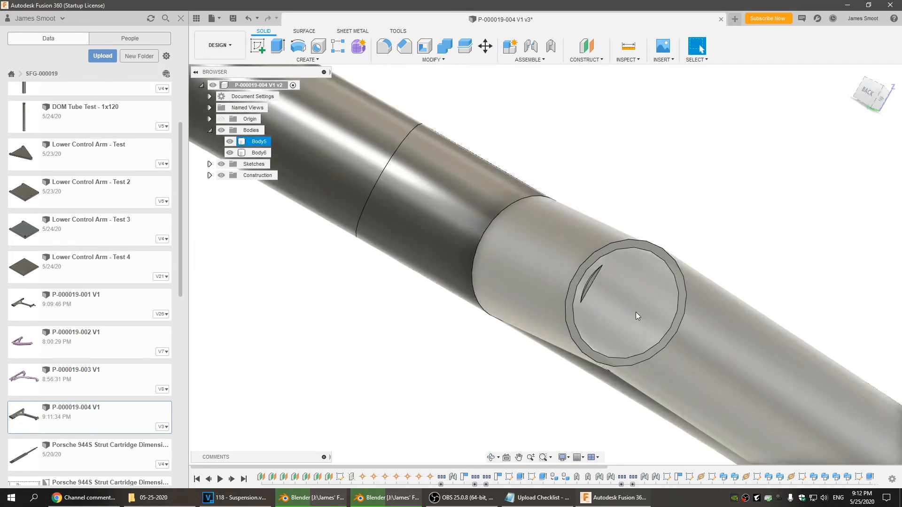
middle_click_drag(437, 393, 454, 394, "shift")
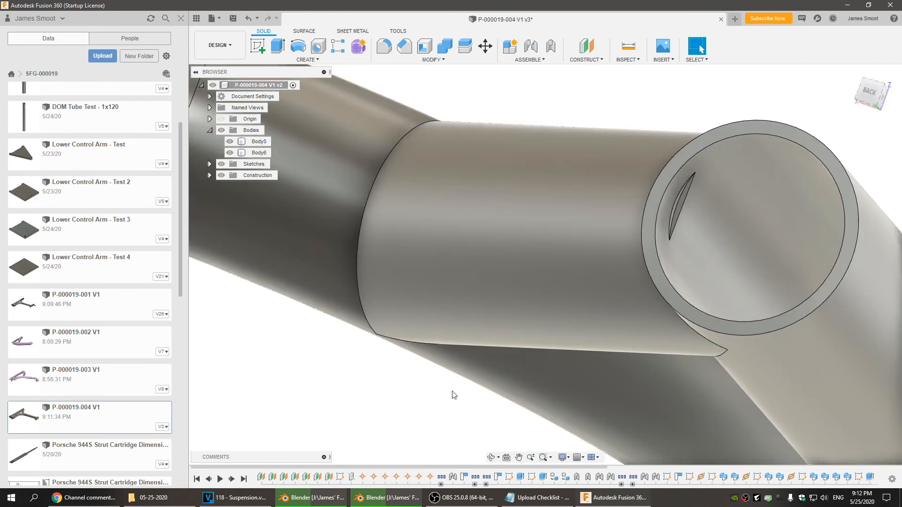
left_click(675, 216)
middle_click_drag(600, 288, 621, 311, "shift")
left_click(694, 237)
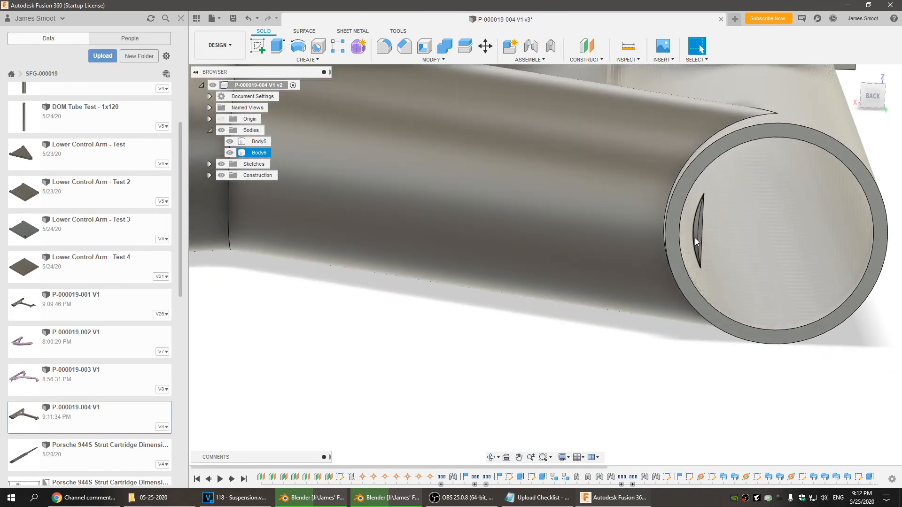
right_click(263, 152)
left_click(290, 291)
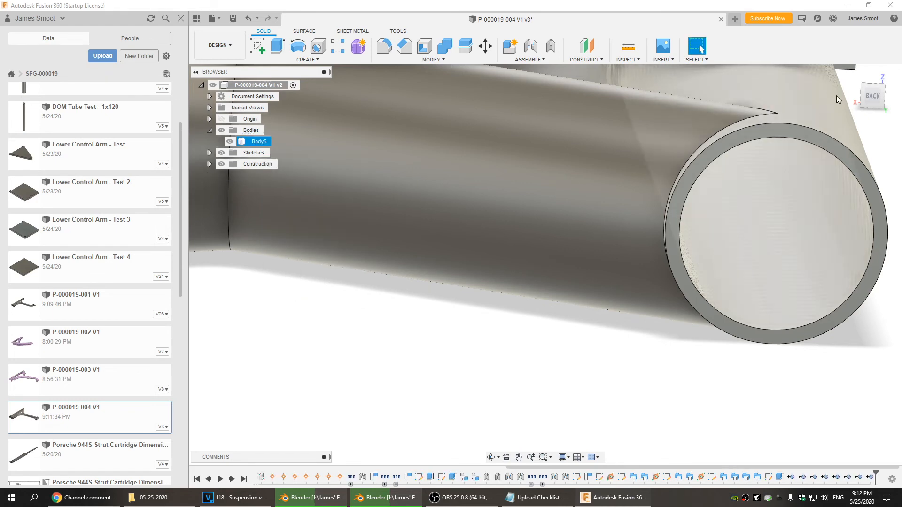
Return to the home view and save the cleaned P-000019-004 V1 design with the default version description
left_click(849, 75)
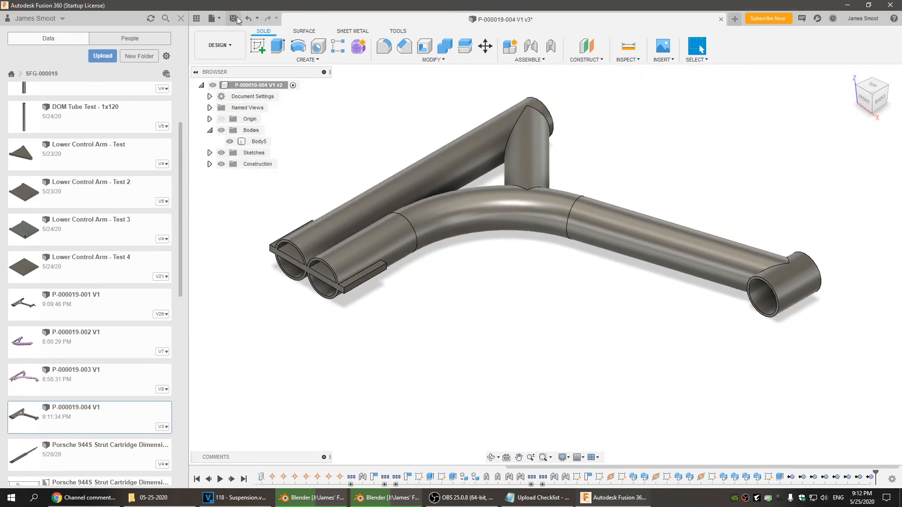
left_click(209, 130)
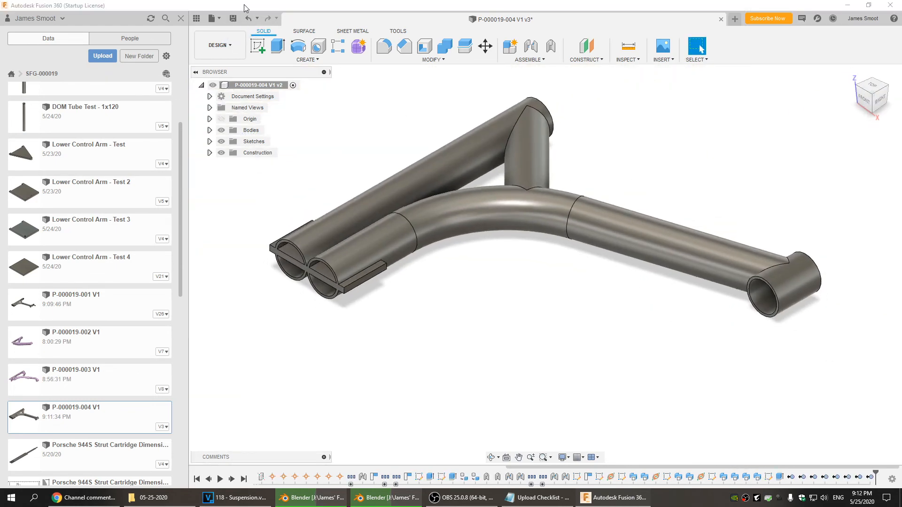
left_click(232, 18)
left_click(449, 257)
Open the original P-000019-001 V1 design and remove Body6 from its bodies
double_click(115, 304)
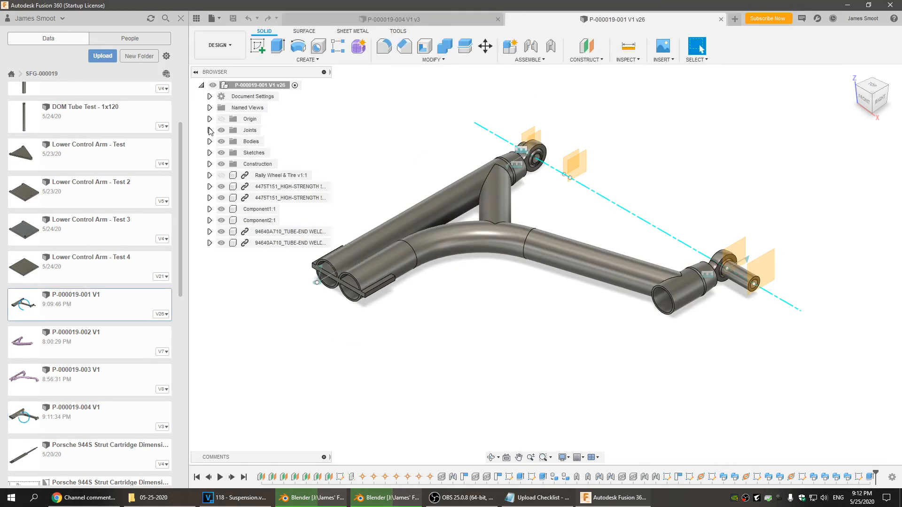
left_click(210, 130)
left_click(210, 131)
left_click(210, 141)
right_click(258, 163)
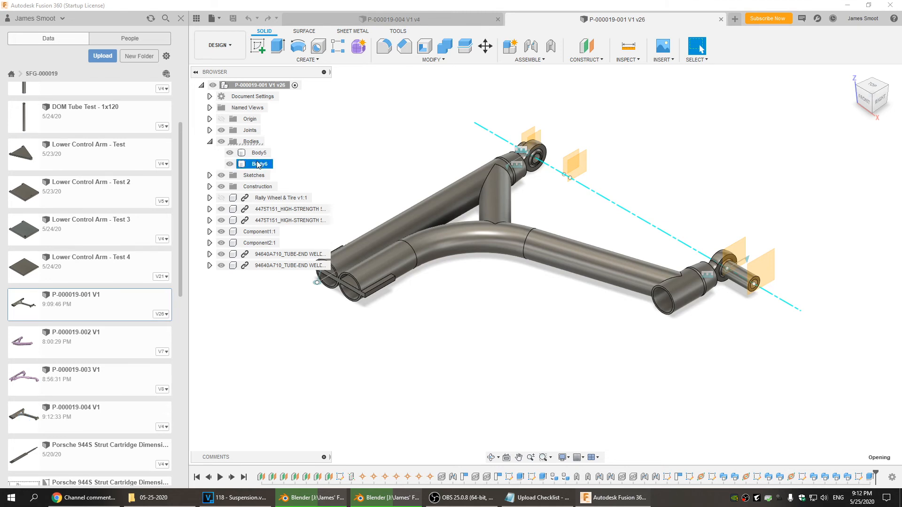
left_click(278, 303)
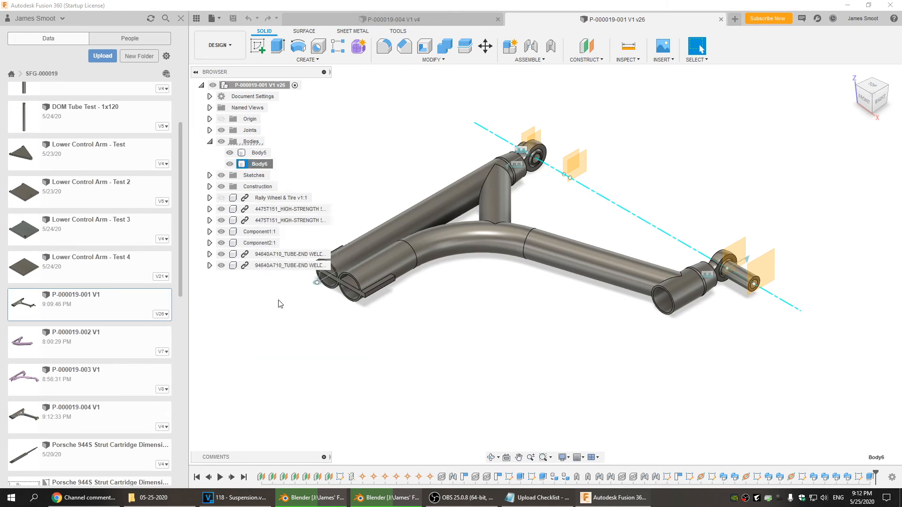
left_click(210, 143)
Save P-000019-001 V1 with the version description User Saved and close the design
key("ctrl+s")
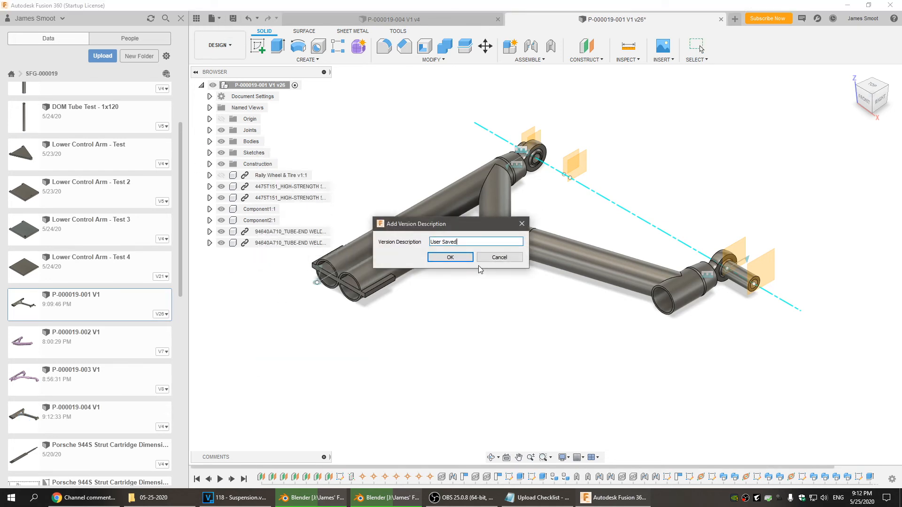
key("Return")
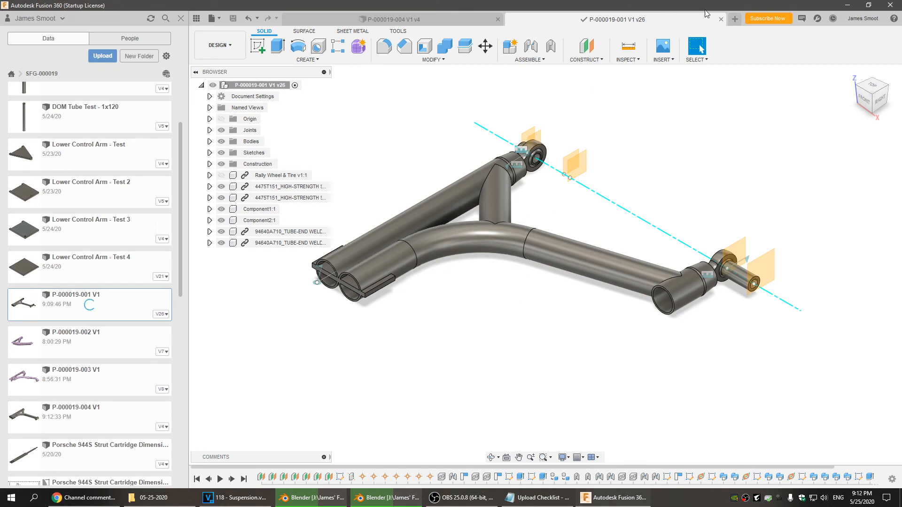
left_click(720, 19)
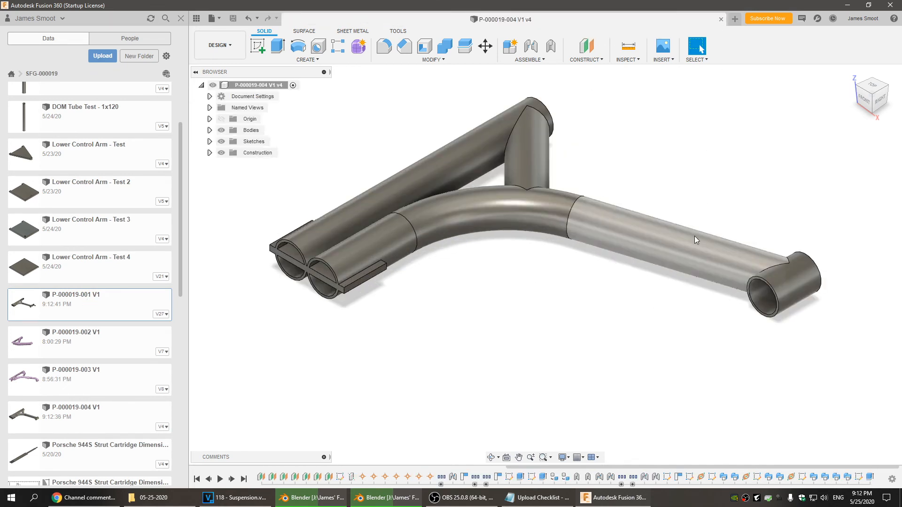
In the Simulation workspace, set the control arm's study material to Steel AISI 1020 107 HR and save the design
left_click(224, 54)
left_click(221, 114)
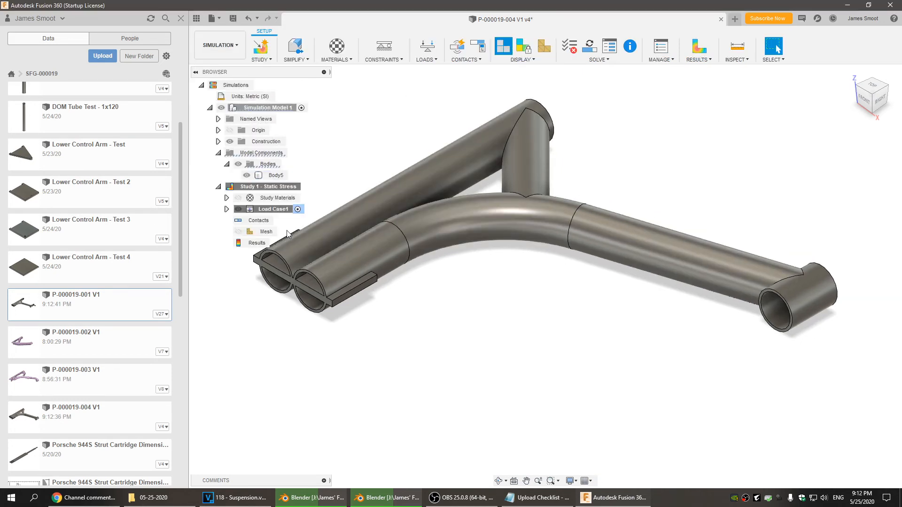
left_click(336, 46)
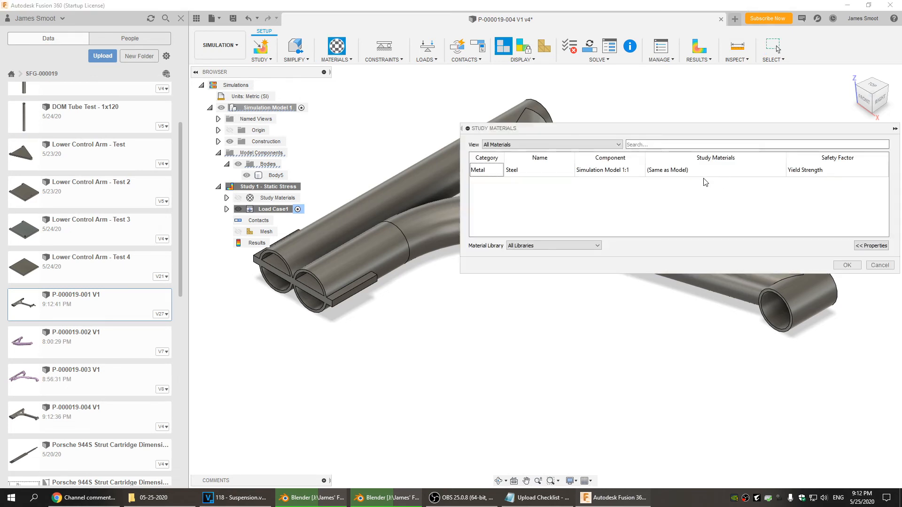
left_click(677, 173)
left_click(770, 170)
scroll(695, 235, "down", 3)
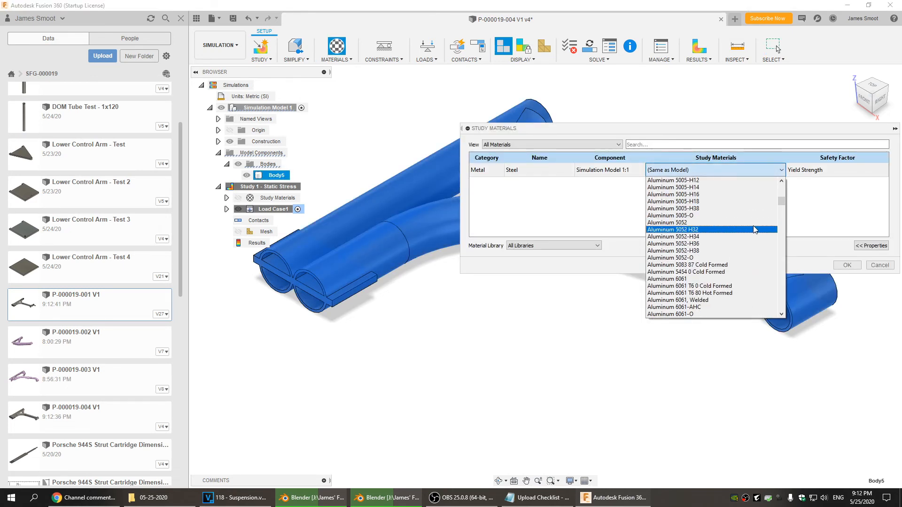
left_click_drag(781, 200, 787, 281)
scroll(735, 254, "up", 4)
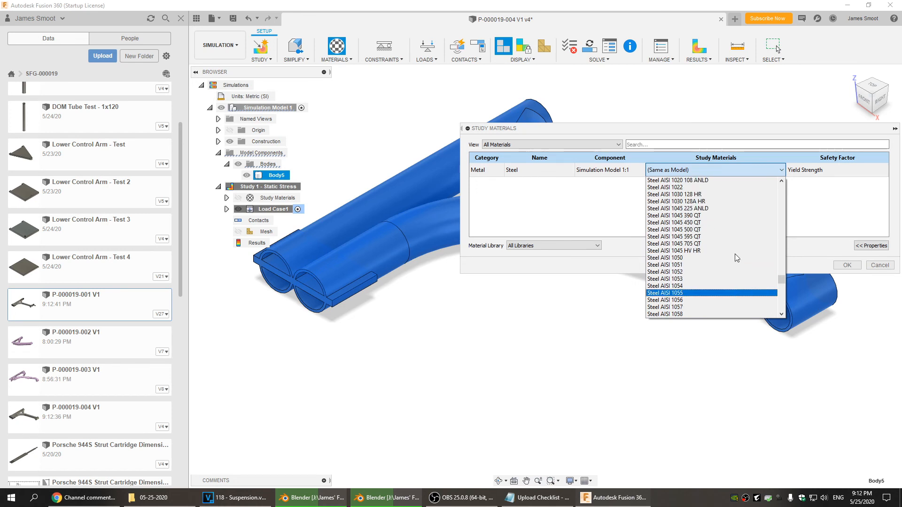
scroll(726, 251, "up", 1)
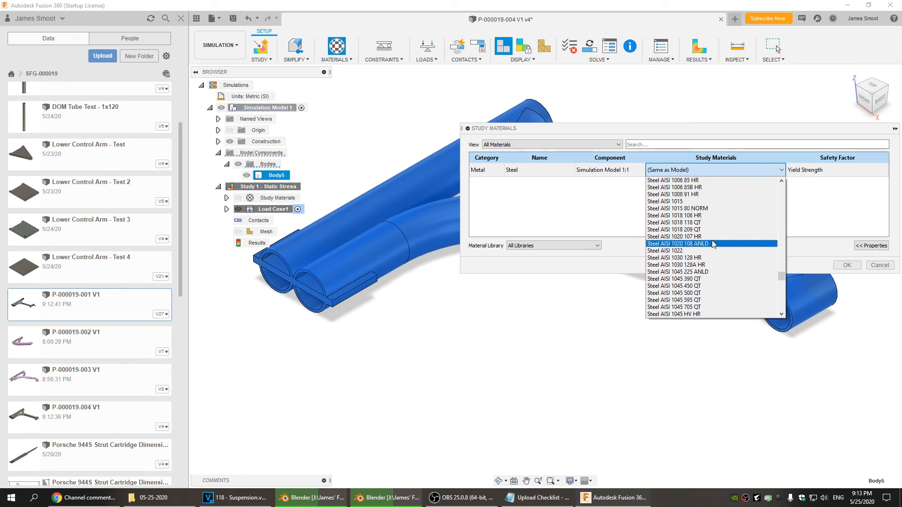
left_click(709, 236)
left_click(838, 265)
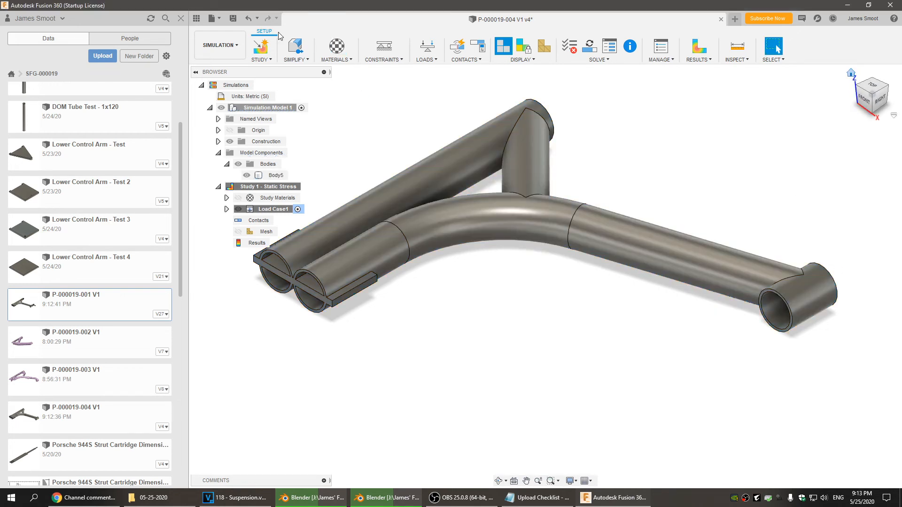
left_click(233, 19)
left_click(450, 259)
Apply a Fixed constraint on all three axes to the ring-shaped end faces of the two short pivot tubes
left_click(384, 46)
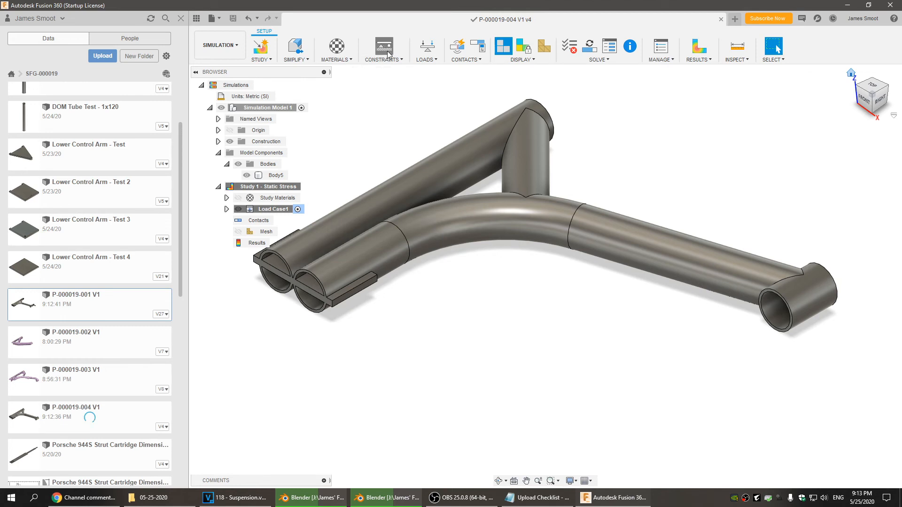
middle_click_drag(681, 405, 575, 400, "shift")
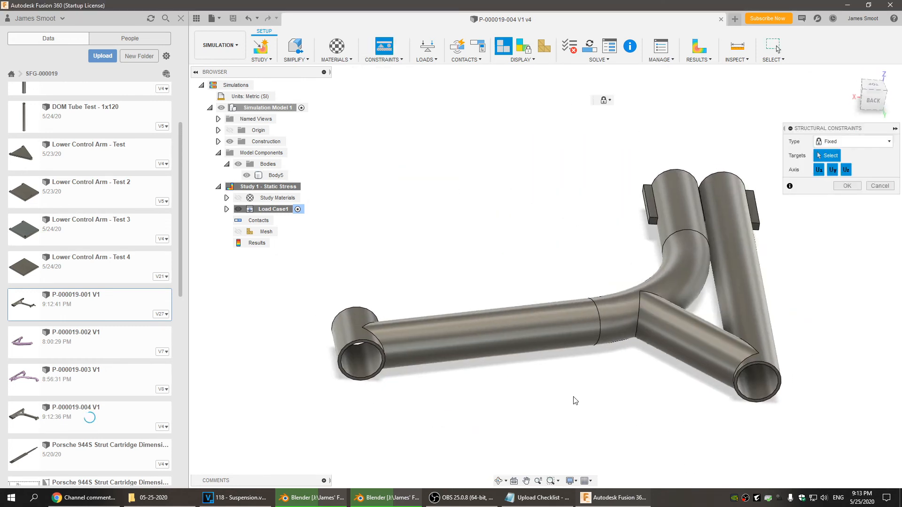
scroll(762, 429, "up", 5)
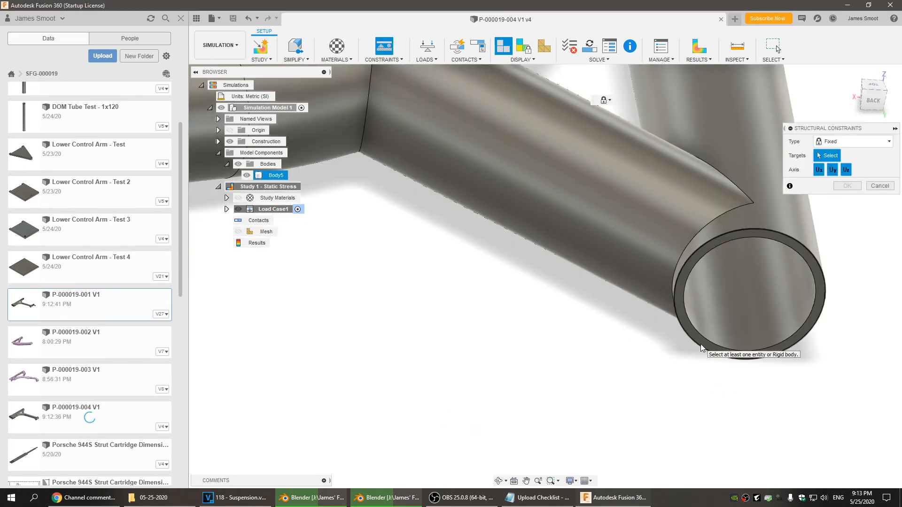
left_click(697, 339)
middle_click_drag(382, 351, 724, 372)
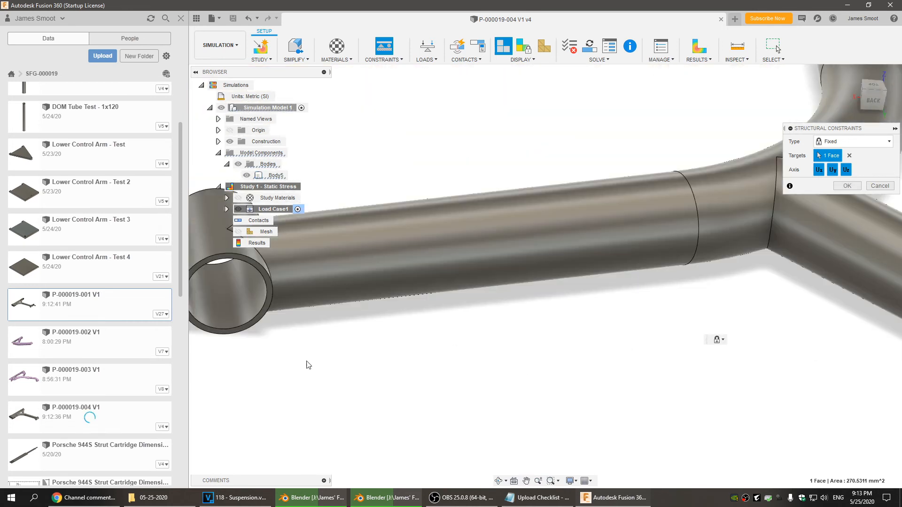
left_click(258, 320)
scroll(365, 365, "down", 3)
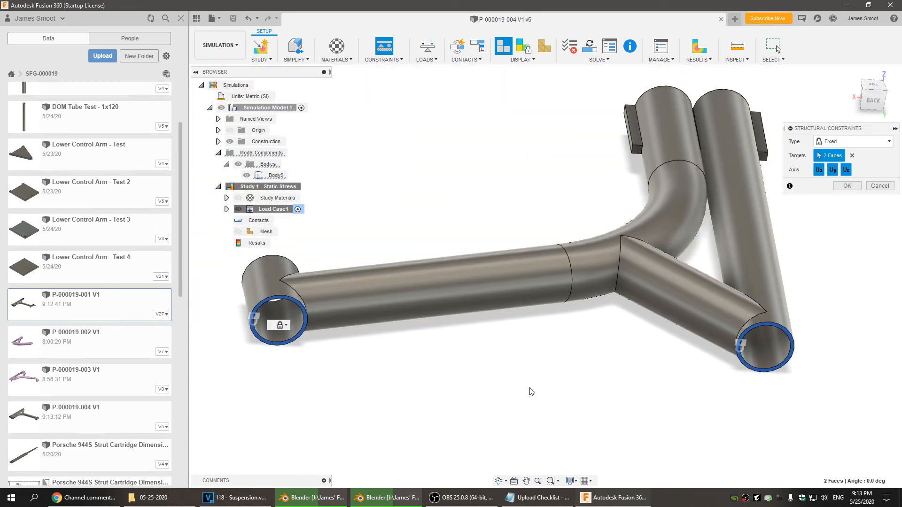
left_click(848, 183)
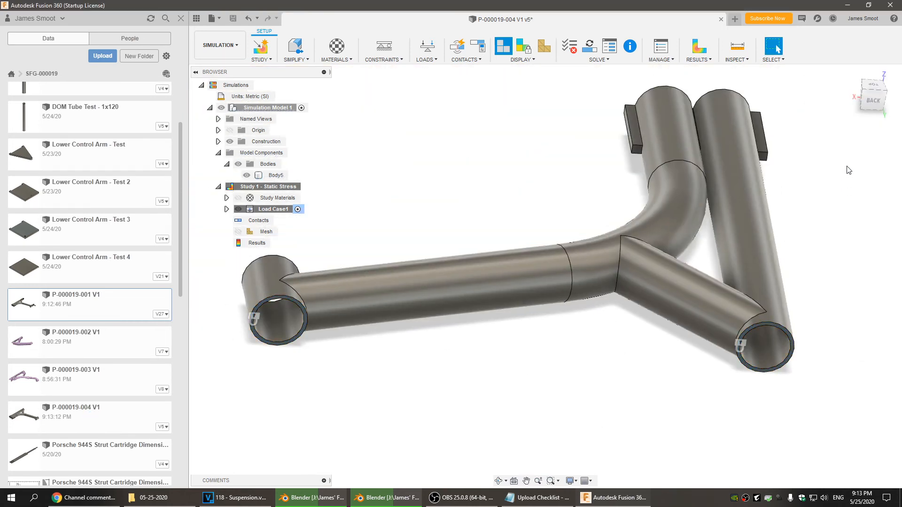
Restore the home view and save the study with its fixed constraint
left_click(850, 74)
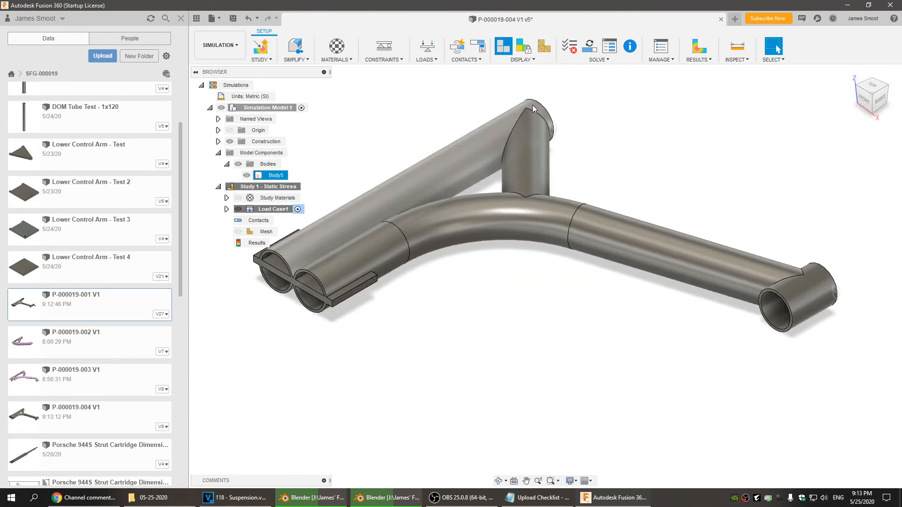
left_click(232, 18)
left_click(449, 257)
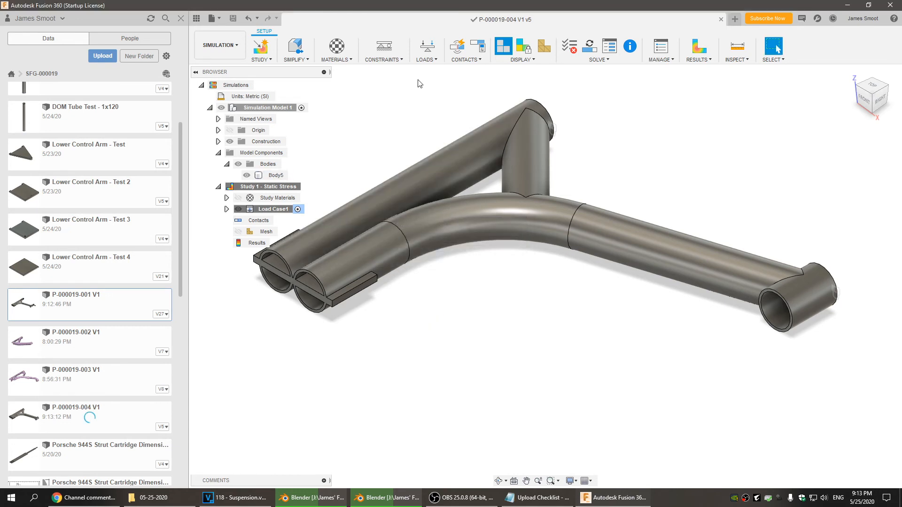
Start a Force load on the joined tube-and-plate end face, define it by vector components, and enter 1500 N for Fx
left_click(427, 47)
scroll(282, 279, "up", 3)
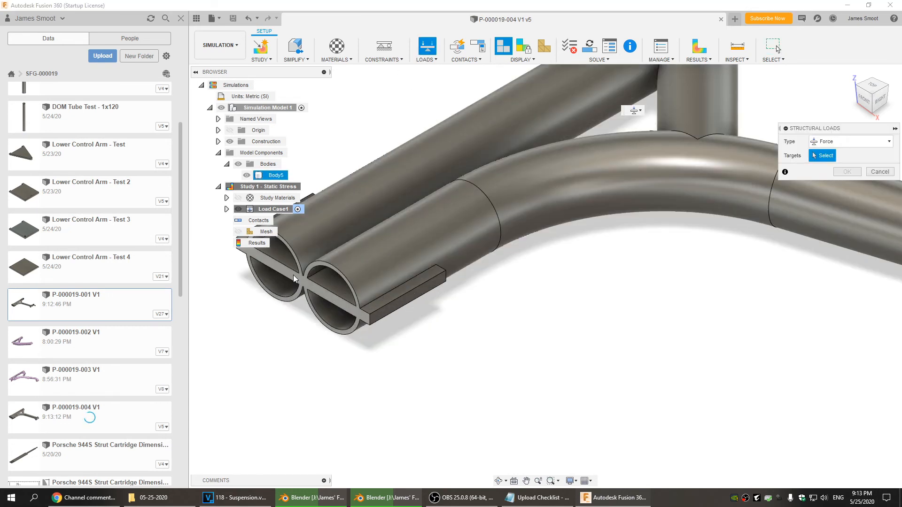
left_click(298, 280)
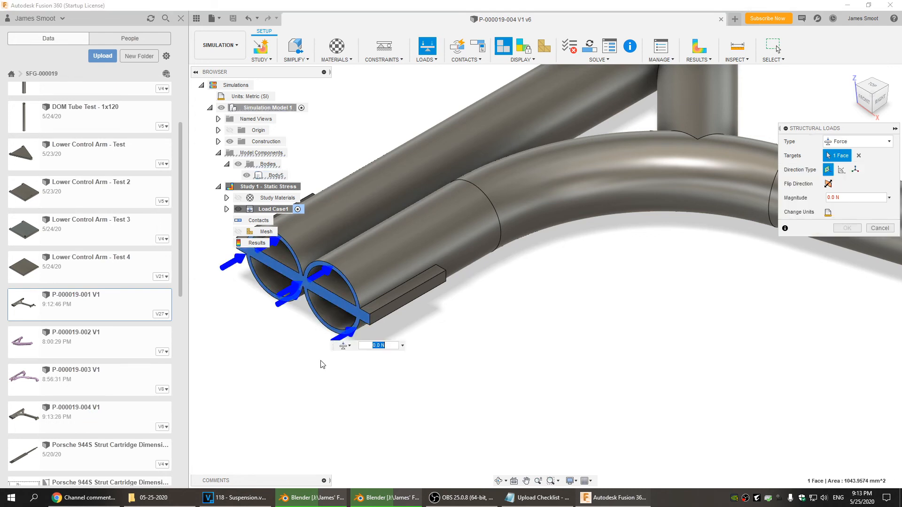
scroll(443, 407, "down", 5)
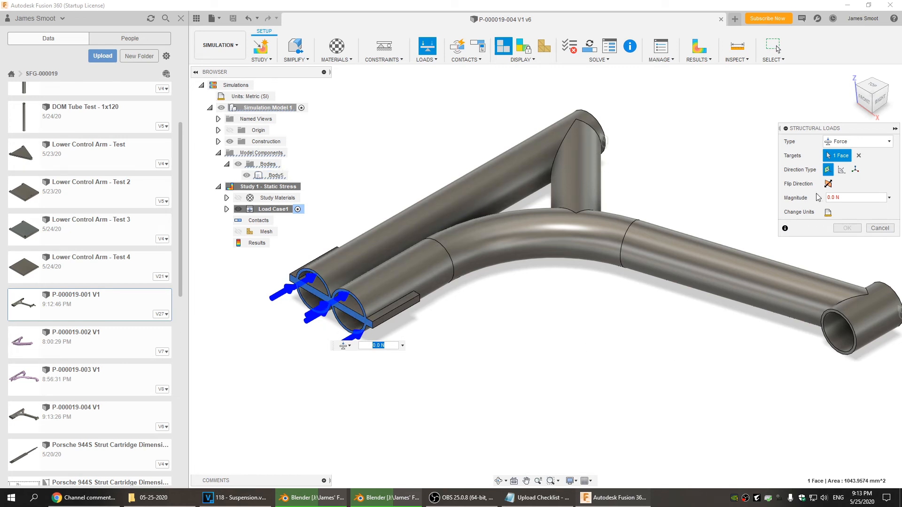
left_click(855, 169)
left_click(829, 198)
type("1500.0 N")
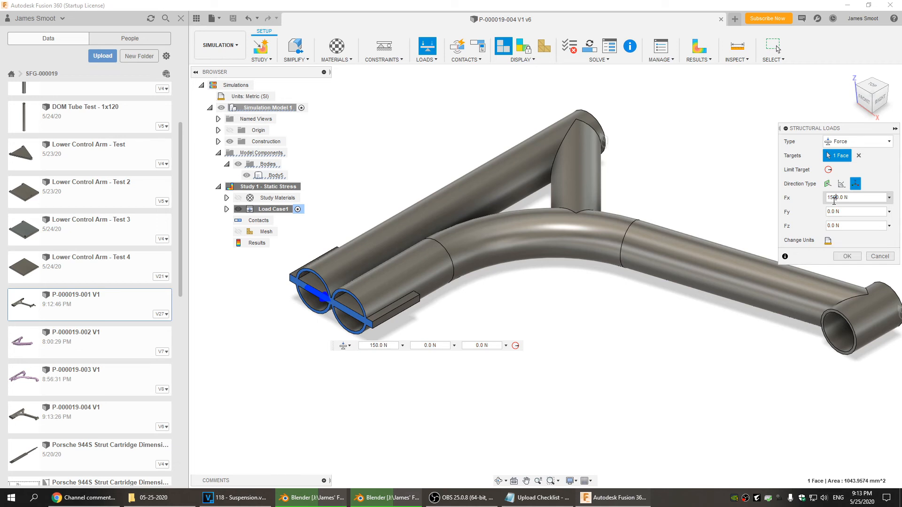
Change the force units to lbforce, set the X component to 1500 lbforce, and apply the load
left_click(827, 242)
left_click(852, 243)
left_click(857, 265)
left_click(845, 215)
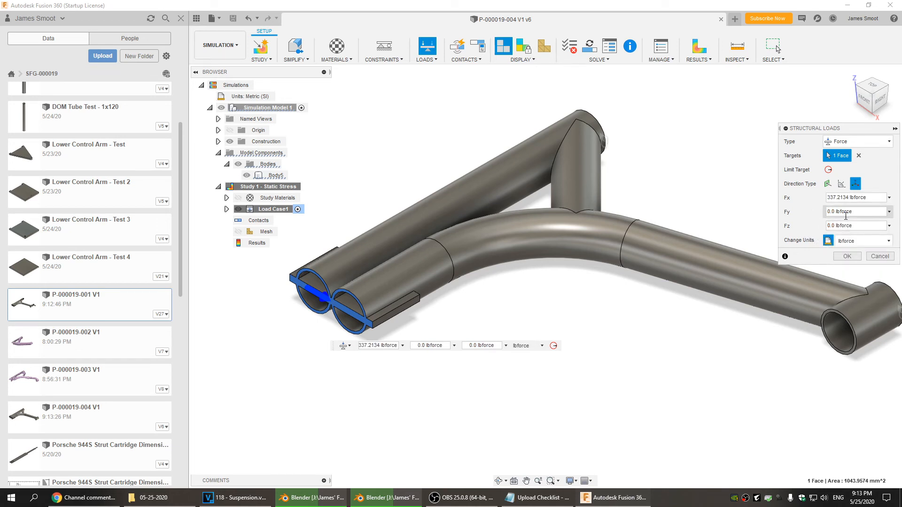
key("BackSpace")
key("BackSpace")
key("BackSpace")
key("BackSpace")
key("BackSpace")
key("BackSpace")
key("BackSpace")
type("1500")
left_click(846, 257)
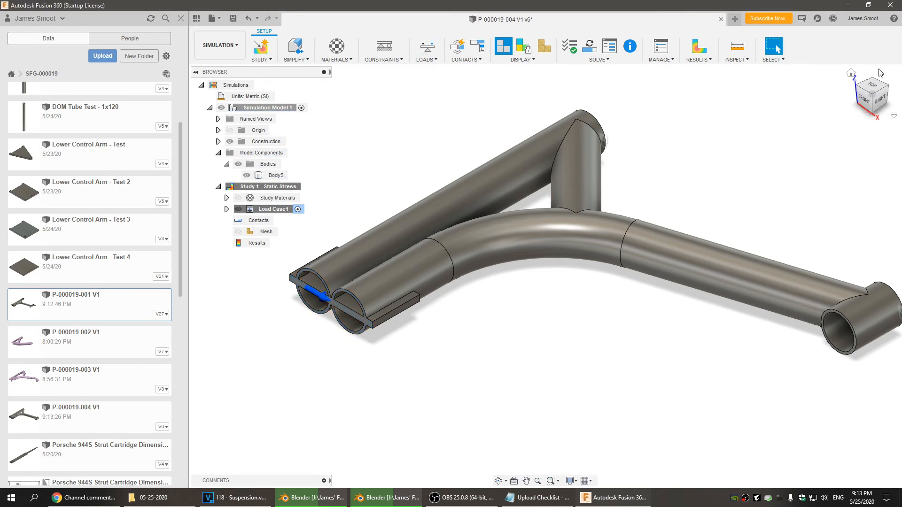
Restore the home view and save the study with its force load
left_click(852, 73)
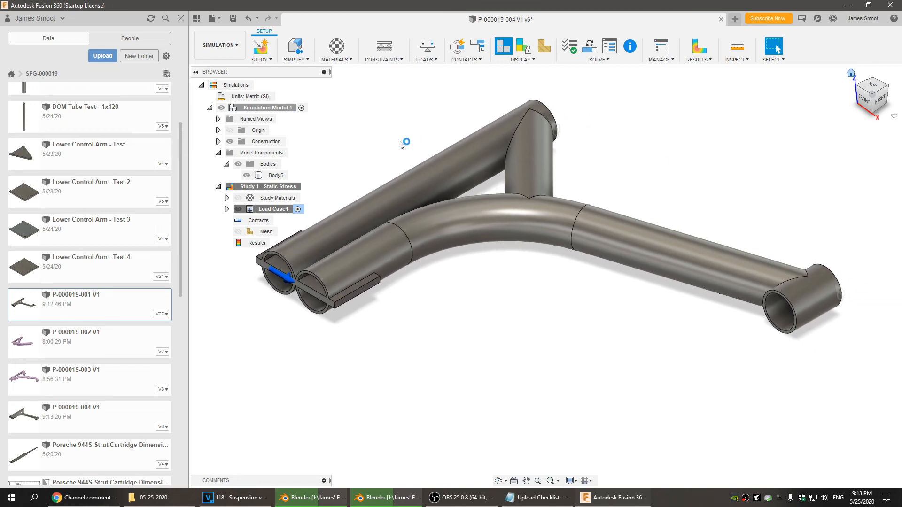
left_click(232, 18)
left_click(447, 256)
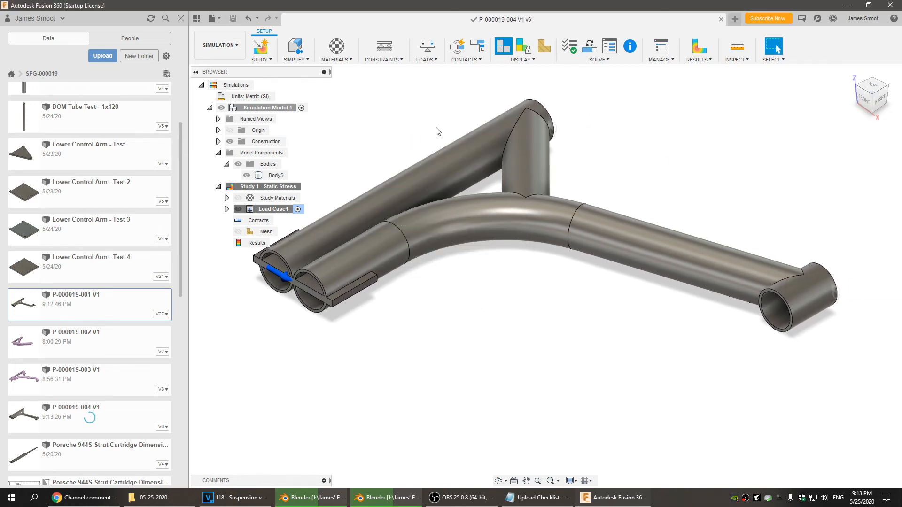
Generate the mesh for the control arm and examine the elements around the loaded tube ends and plate
left_click(546, 51)
left_click(488, 261)
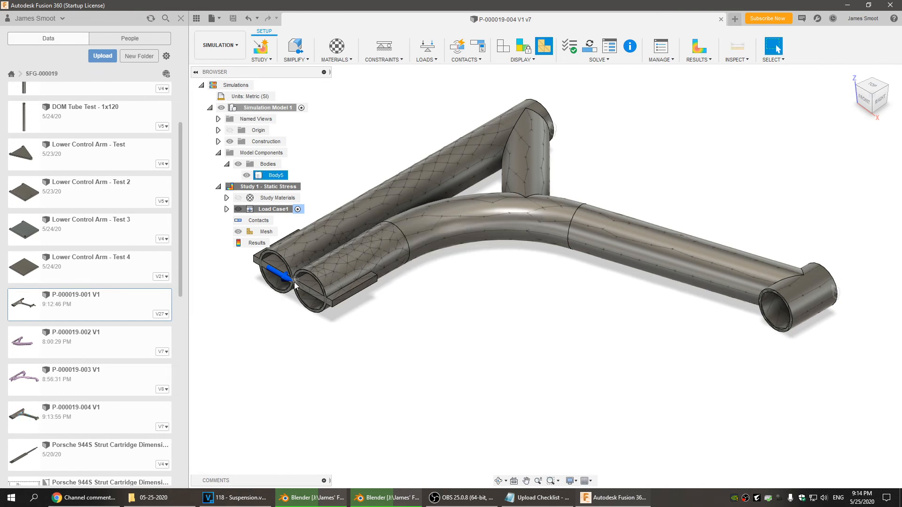
middle_click_drag(351, 362, 453, 354)
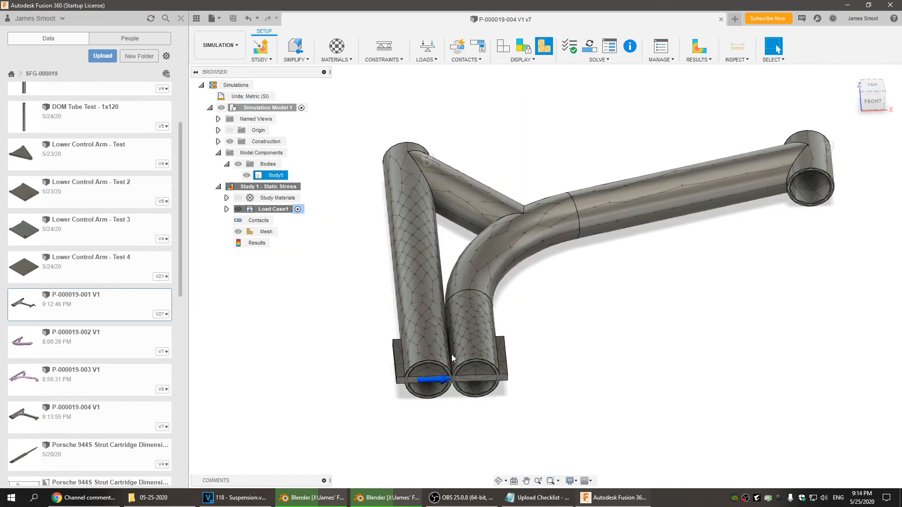
scroll(445, 359, "down", 3)
scroll(448, 360, "up", 10)
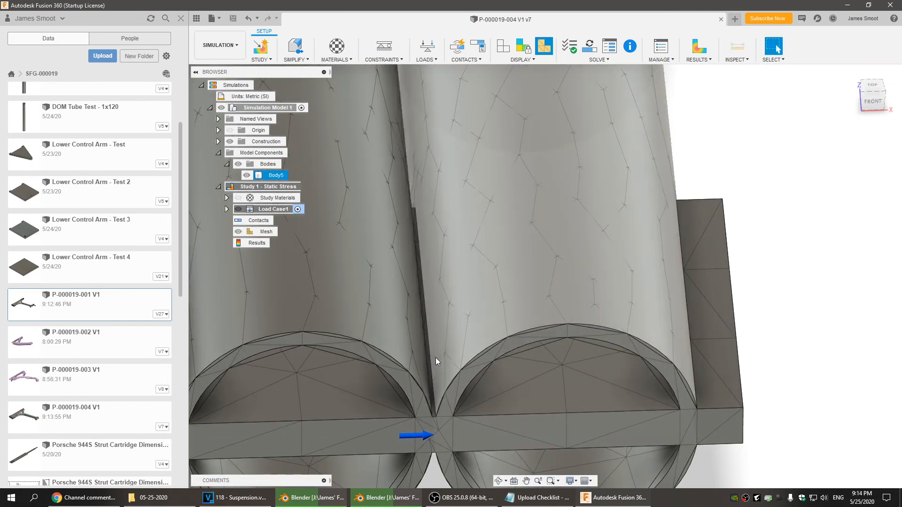
middle_click_drag(567, 243, 552, 244, "shift")
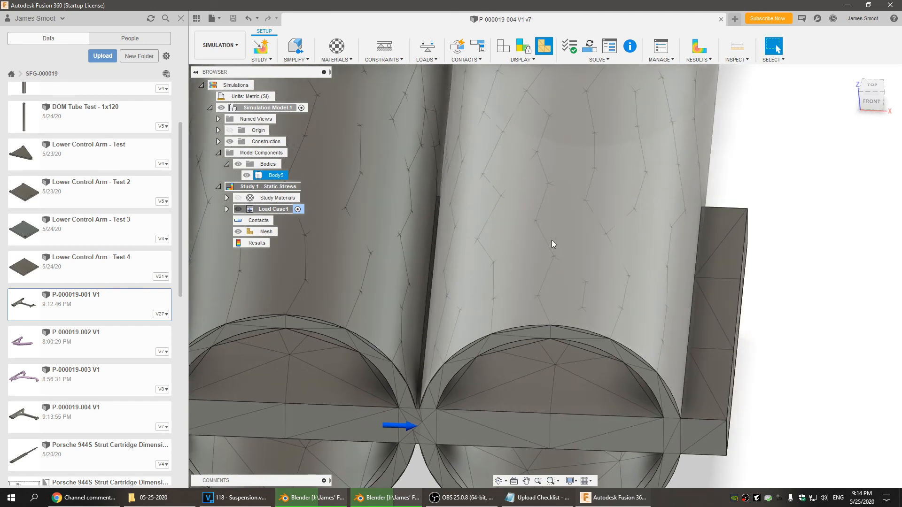
scroll(681, 244, "down", 2)
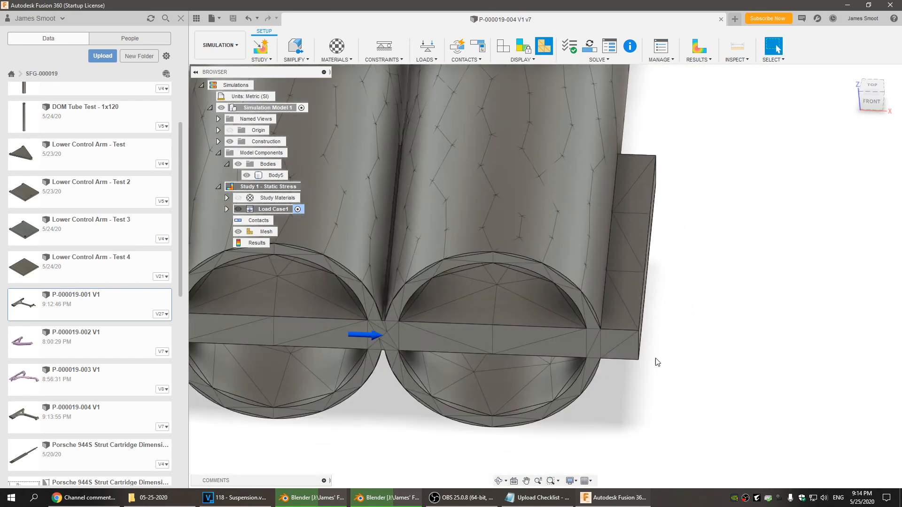
scroll(657, 362, "down", 5)
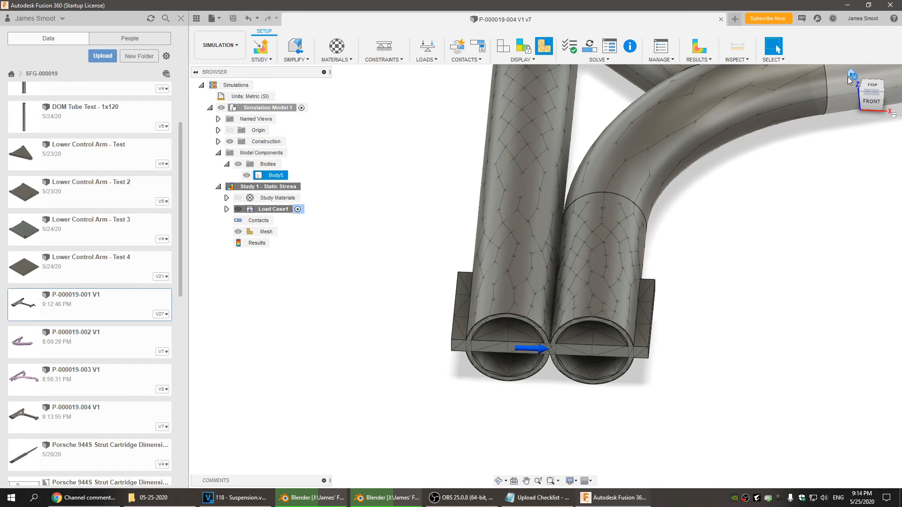
left_click(847, 77)
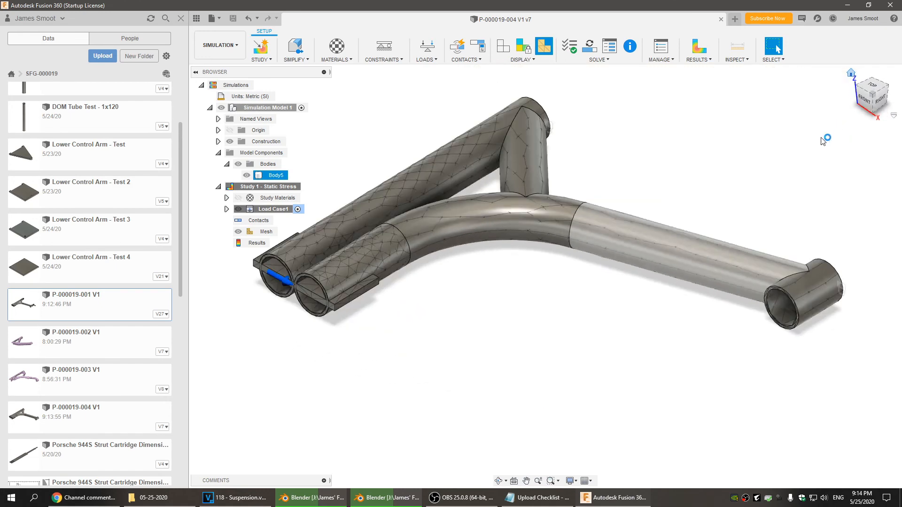
Set the static stress study's adaptive mesh refinement control to High and apply the settings
left_click(661, 46)
left_click(282, 223)
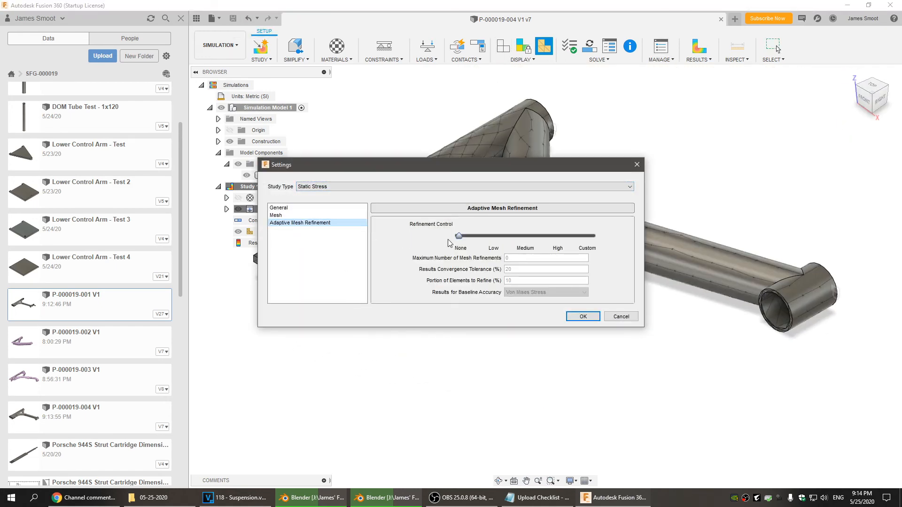
left_click_drag(460, 235, 565, 241)
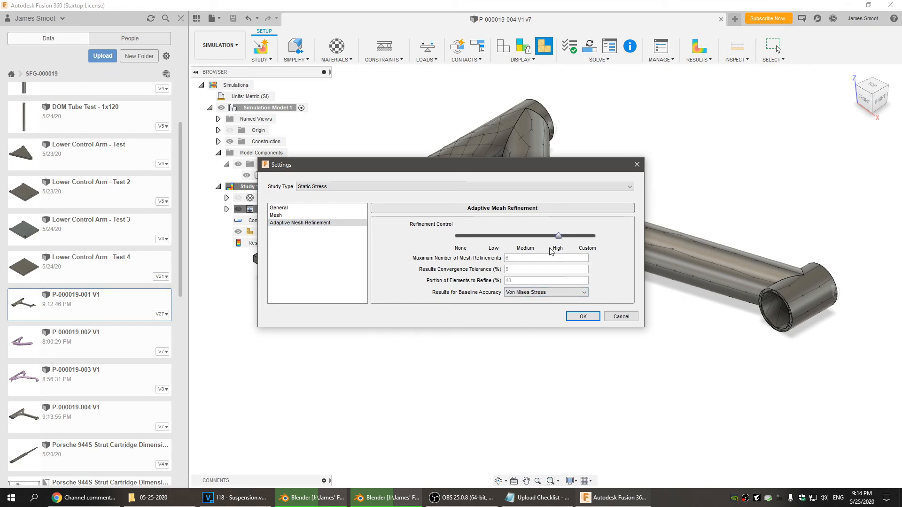
left_click(295, 215)
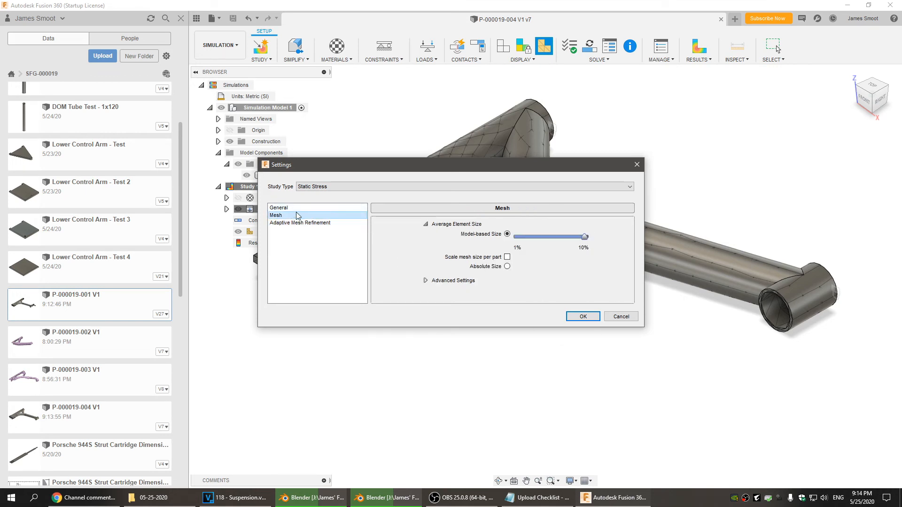
left_click(289, 208)
left_click(296, 223)
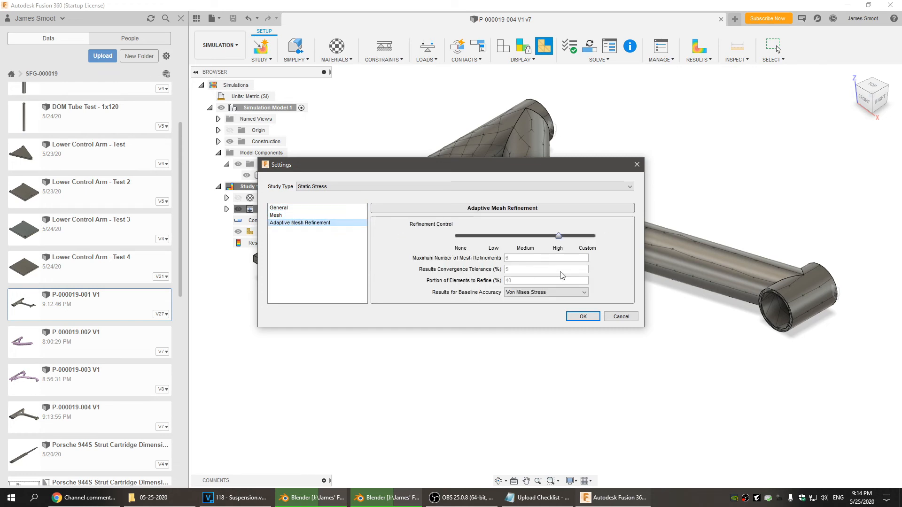
left_click(590, 320)
Save the study with its refinement setting under the version description User Saved
middle_click_drag(506, 304, 505, 353)
scroll(506, 365, "up", 1)
left_click(238, 19)
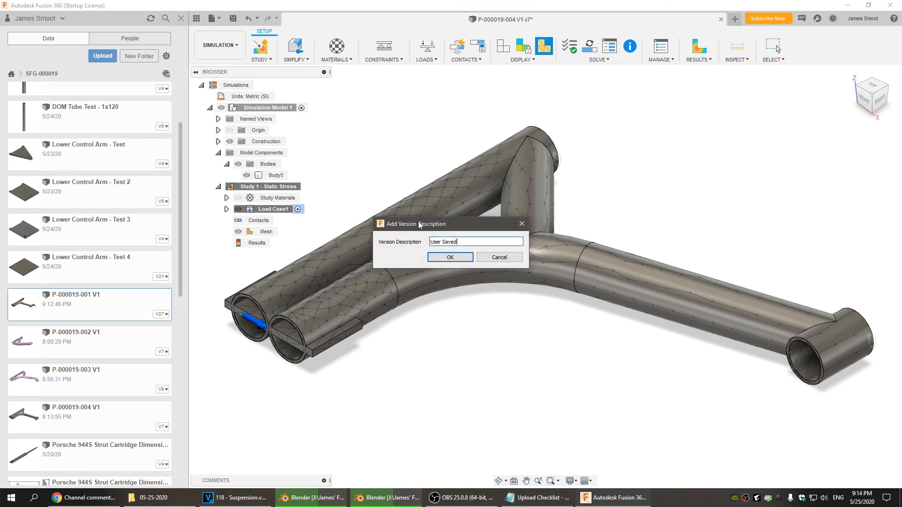
left_click(443, 256)
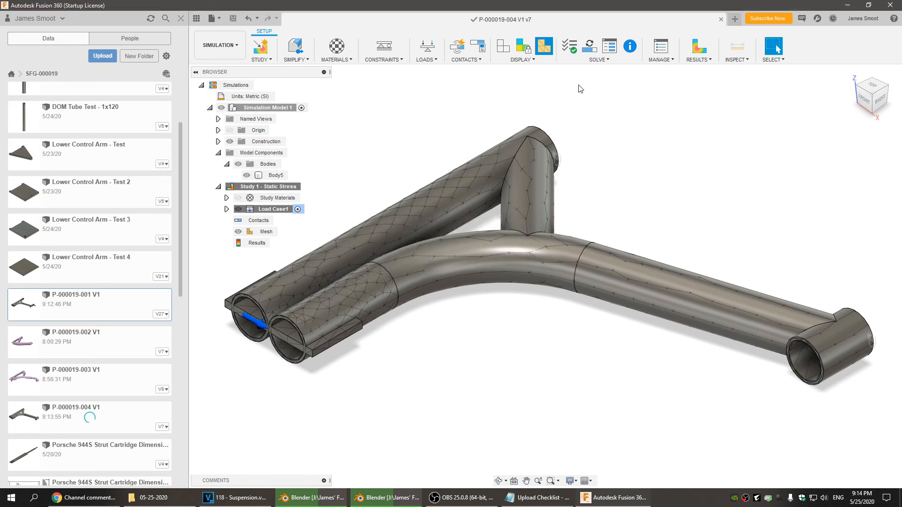
Solve Study 1 - Static Stress locally, expanding the job's stages to follow its progress, and close the job status
left_click(589, 45)
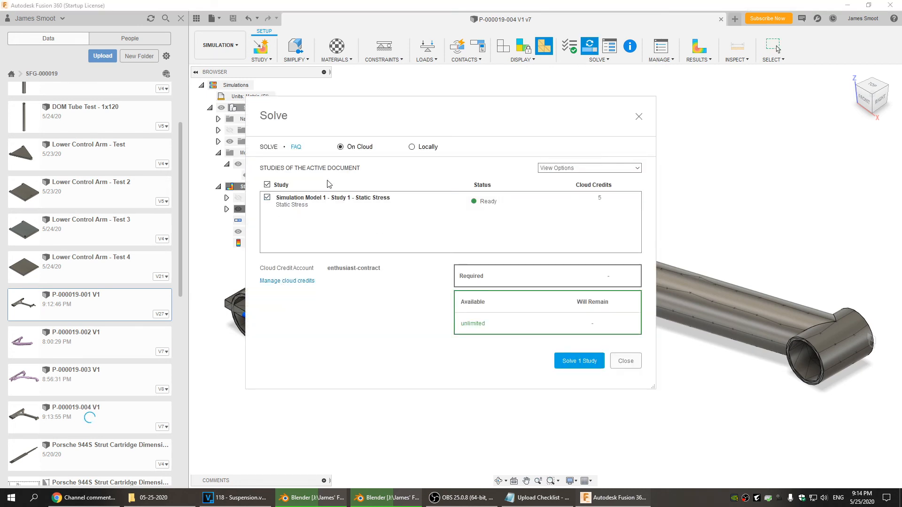
left_click(411, 147)
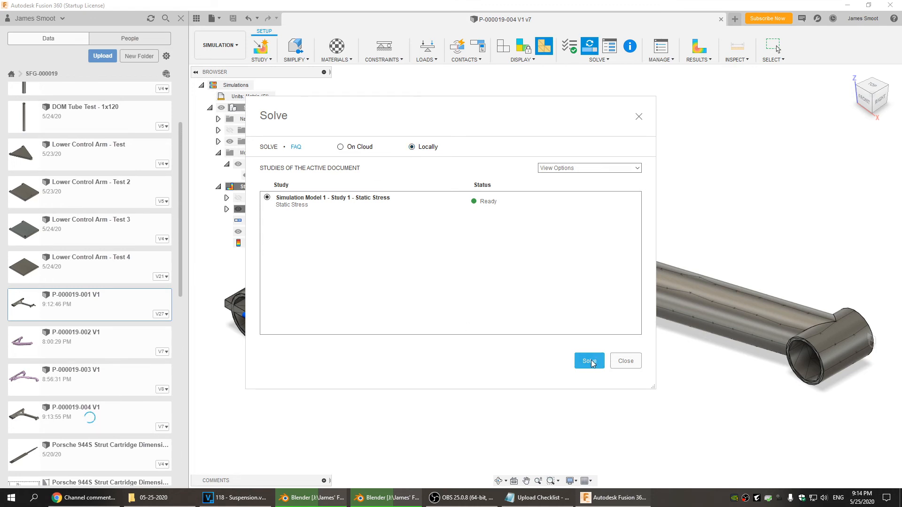
left_click(588, 361)
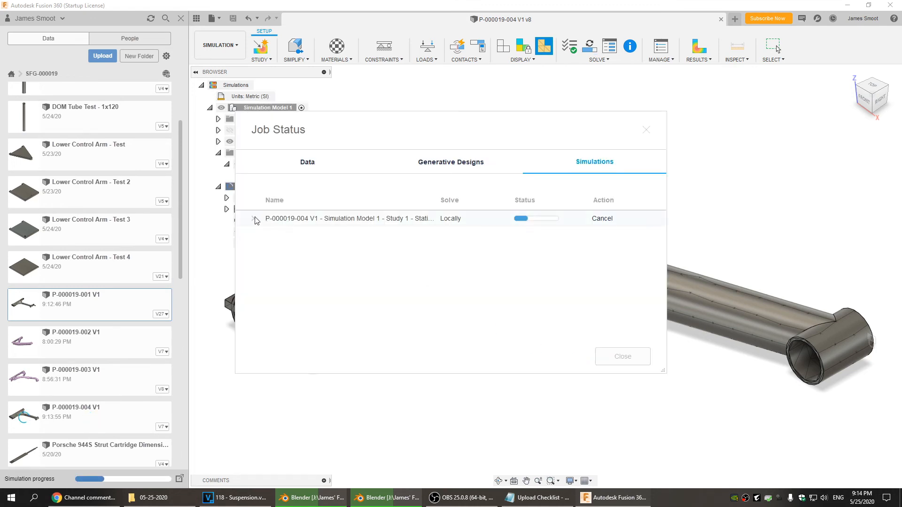
left_click(255, 218)
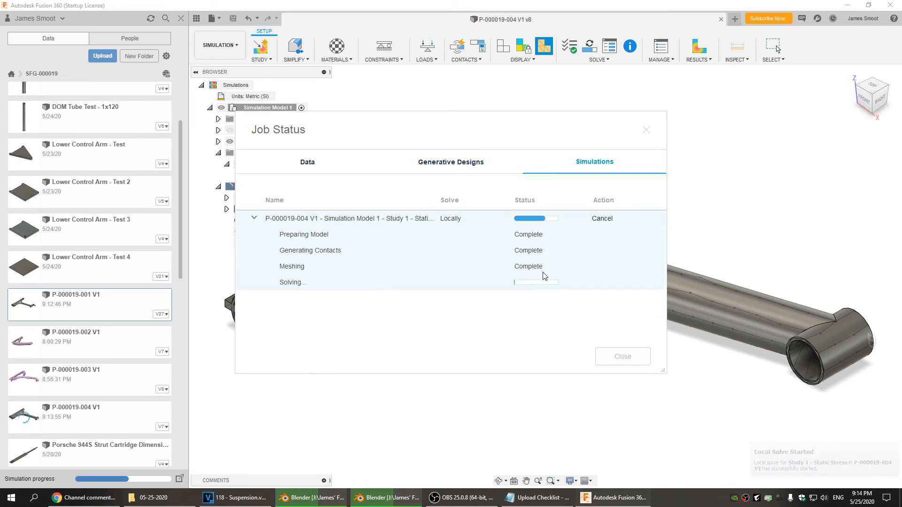
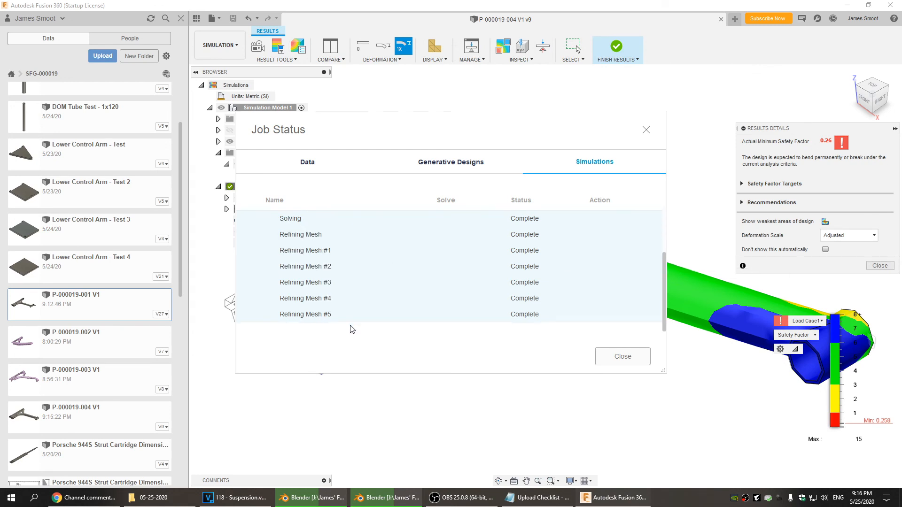
left_click(616, 358)
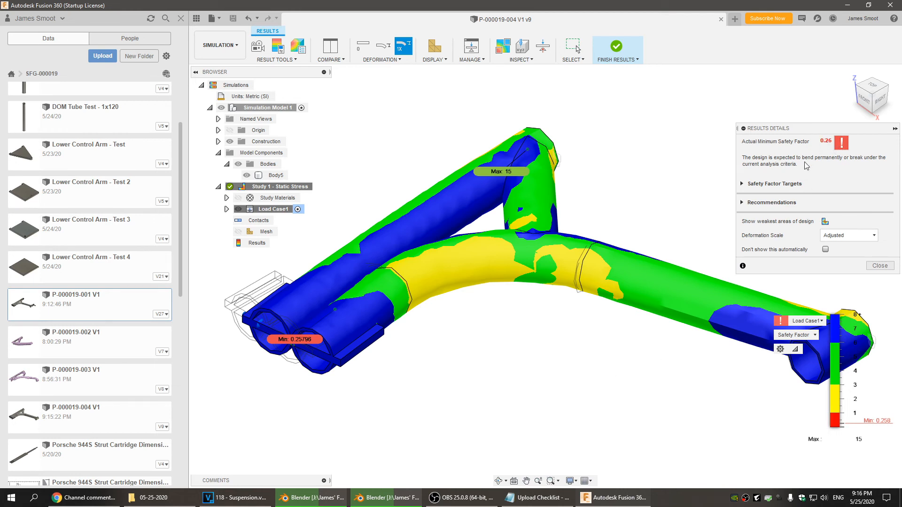
Show the weakest areas of the design, limit the safety factor threshold to 0 - 1.9667, and examine the bent tube and plate end
left_click(825, 222)
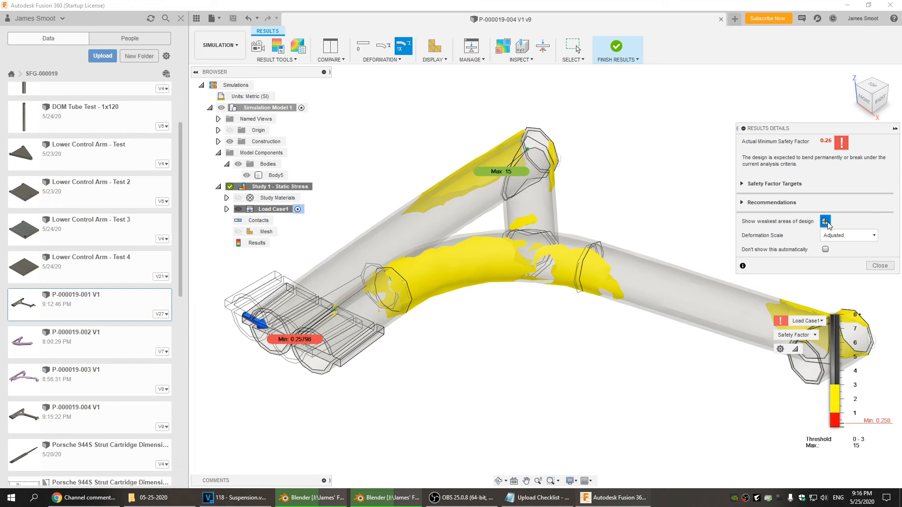
left_click_drag(841, 386, 866, 403)
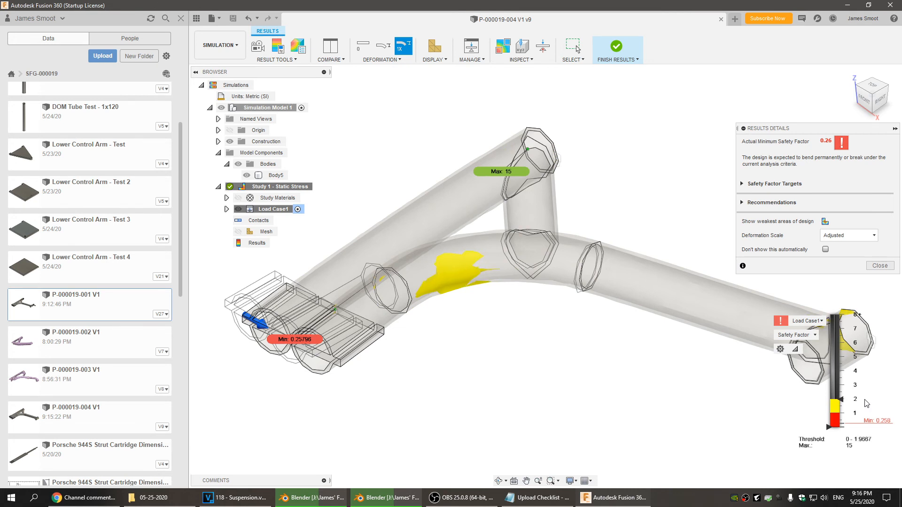
middle_click_drag(505, 392, 510, 412, "shift")
scroll(434, 322, "up", 3)
middle_click_drag(523, 374, 503, 345, "shift")
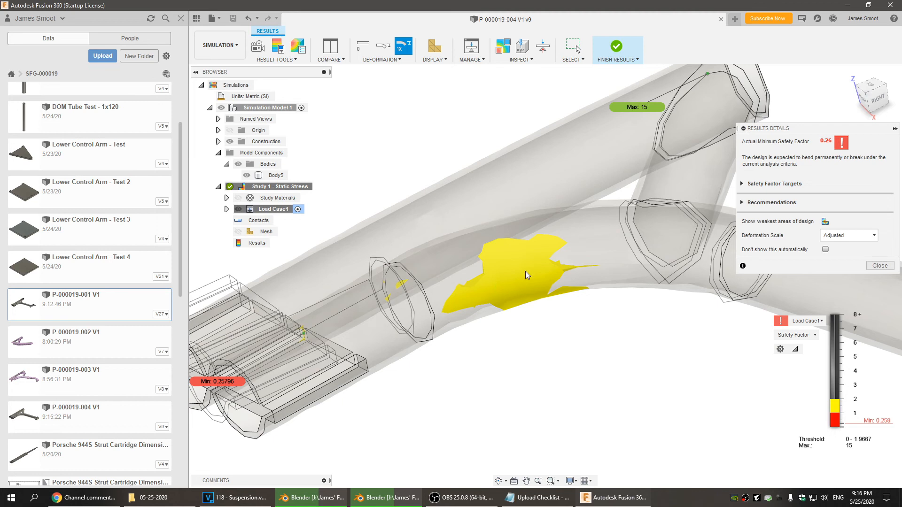
middle_click_drag(522, 388, 710, 320)
Set the safety factor legend's size to Large
left_click(780, 350)
left_click(861, 156)
left_click(857, 189)
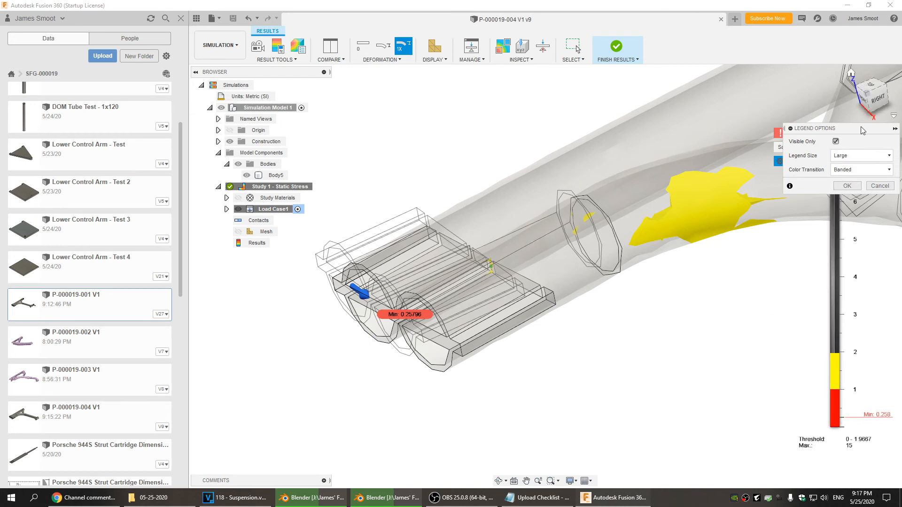
left_click(848, 186)
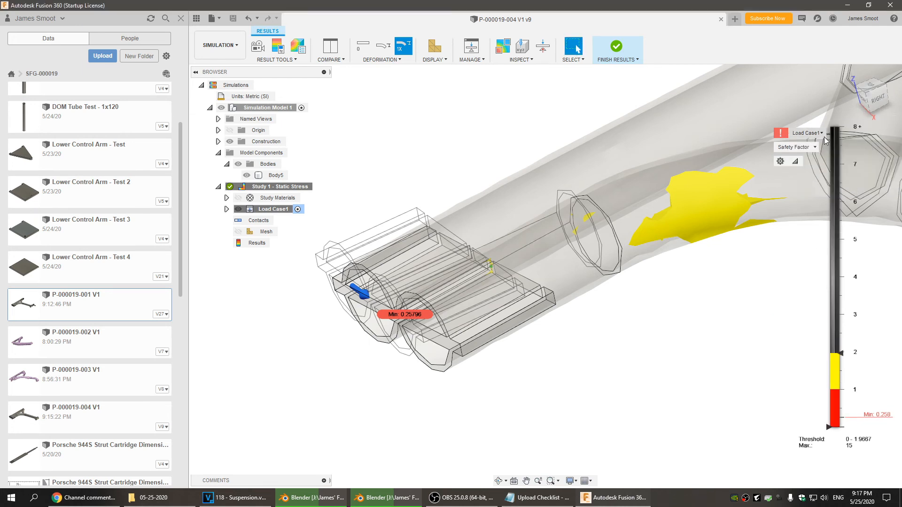
right_click(838, 400)
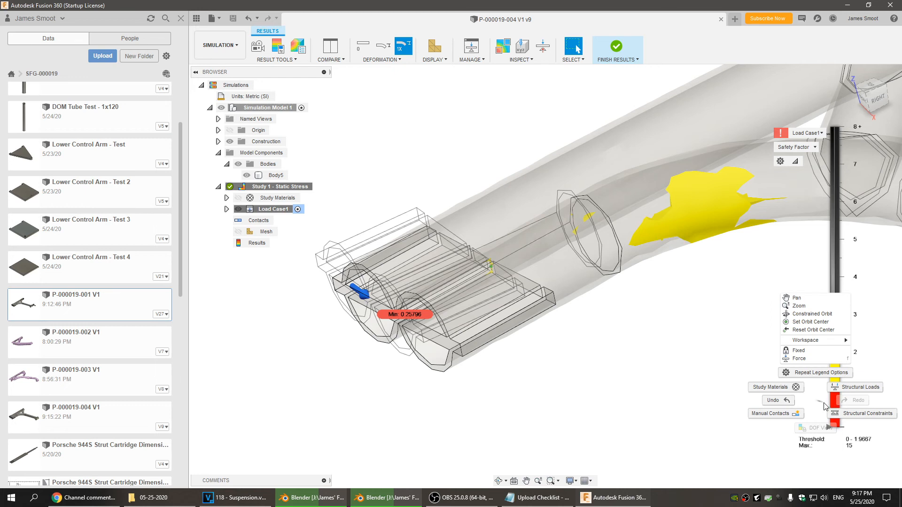
left_click(824, 403)
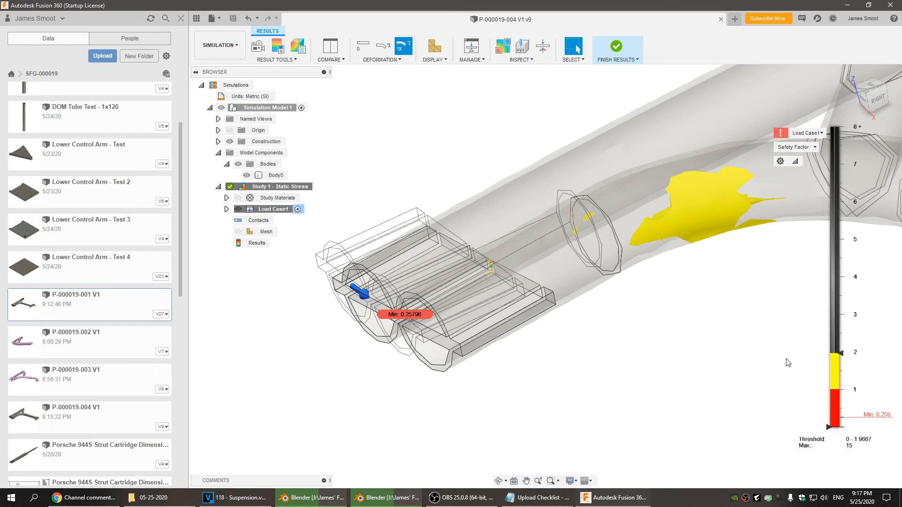
left_click(503, 46)
left_click(502, 47)
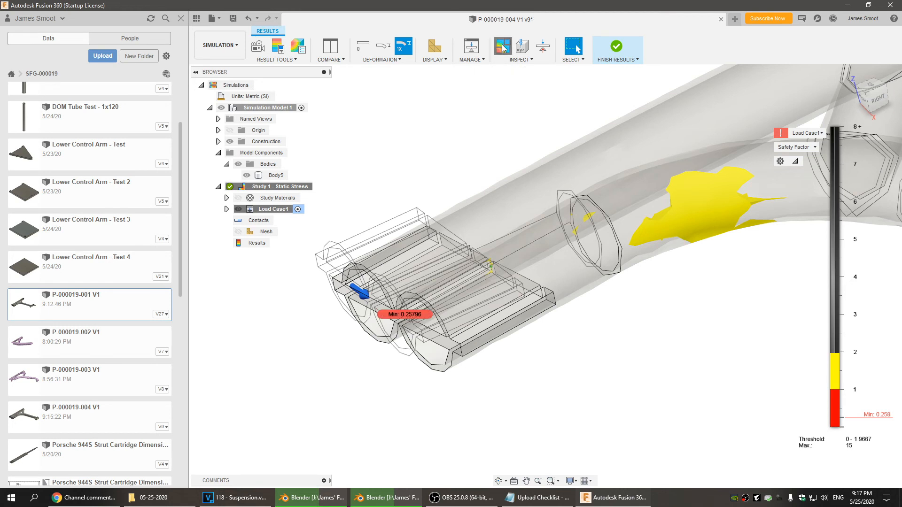
Hide the minimum value marker on the safety factor results and look through the inspection and legend options
left_click(502, 47)
left_click(511, 60)
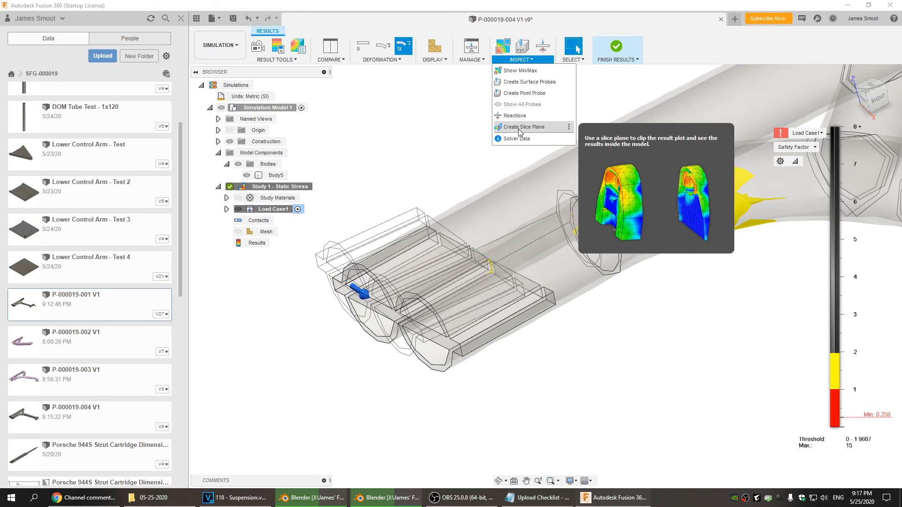
left_click(449, 130)
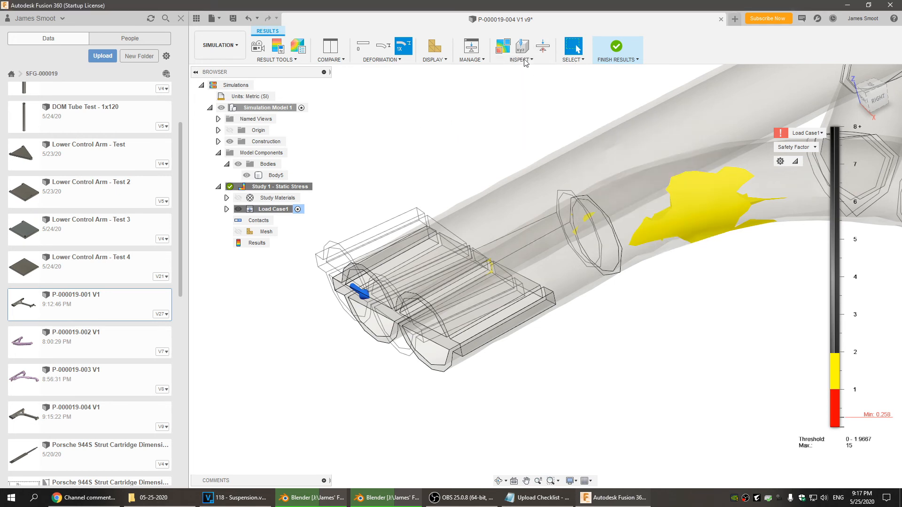
left_click(780, 161)
left_click(845, 186)
Compare the undeformed, actual and adjusted deformation displays of the arm from the top, finishing with the undeformed shape
left_click(379, 50)
scroll(789, 138, "down", 2)
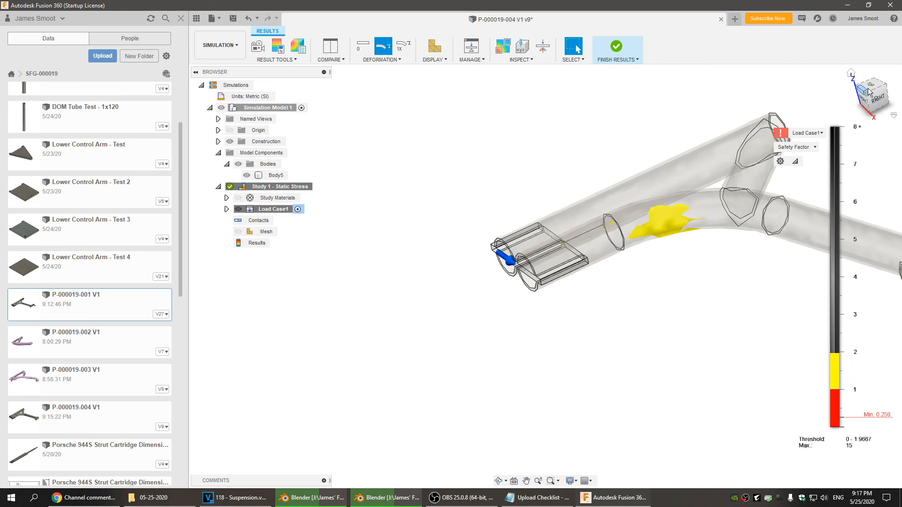
left_click(870, 86)
middle_click_drag(707, 215, 578, 161)
scroll(608, 183, "down", 1)
left_click(364, 49)
left_click(381, 50)
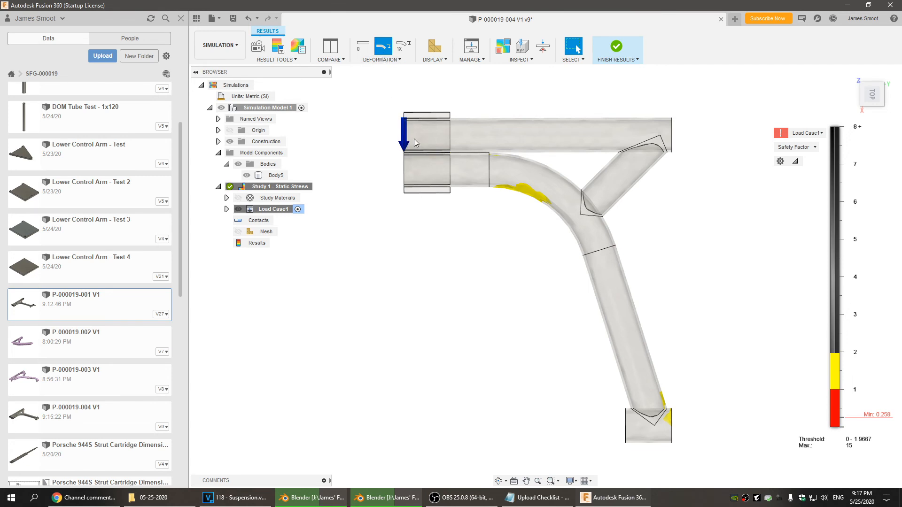
left_click(362, 48)
left_click(383, 48)
left_click(406, 49)
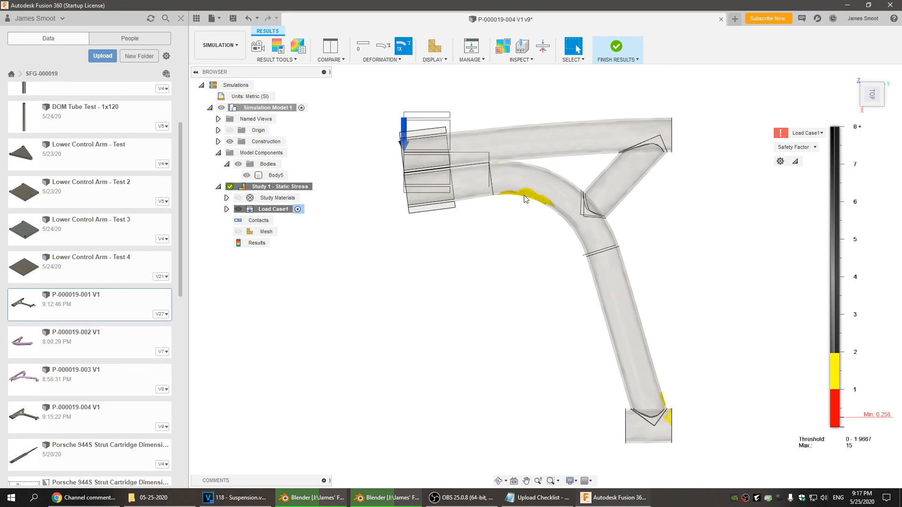
left_click(383, 48)
left_click(362, 48)
left_click(382, 49)
left_click(363, 48)
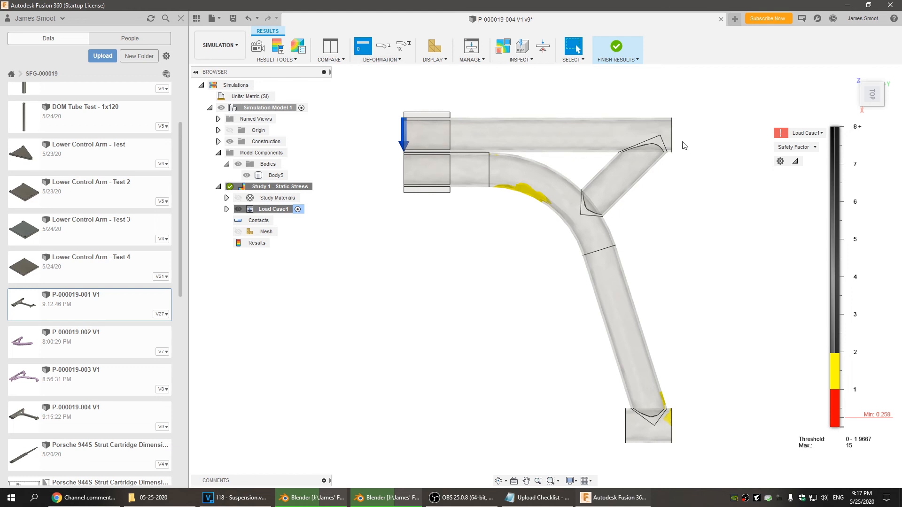
Examine the low safety factor regions around the cross tube at the far end of the bent tube
left_click(851, 75)
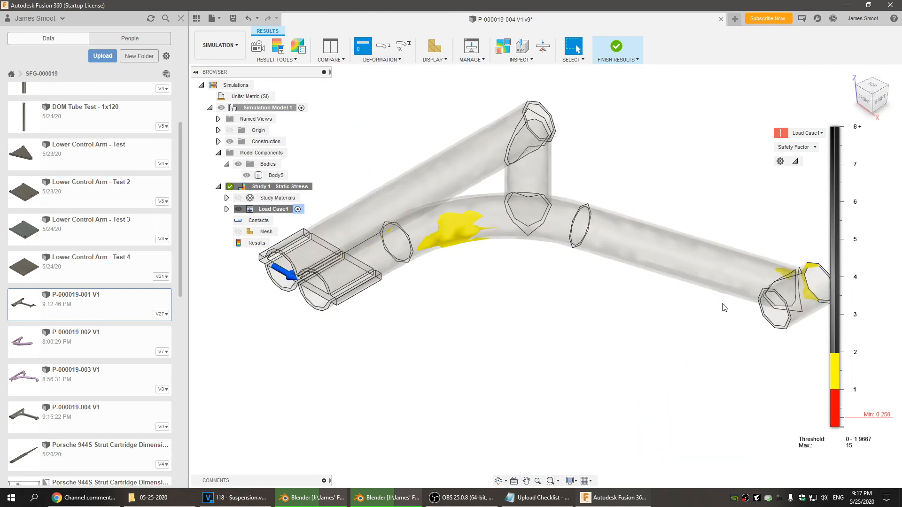
scroll(682, 237, "up", 5)
scroll(682, 237, "up", 4)
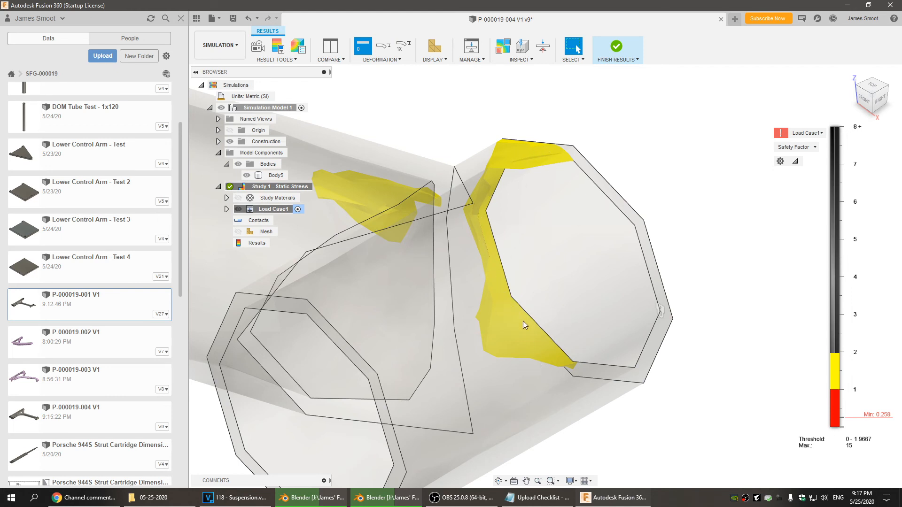
scroll(541, 258, "down", 3)
middle_click_drag(575, 262, 670, 223)
middle_click_drag(570, 206, 597, 225, "shift")
middle_click_drag(519, 228, 508, 274, "shift")
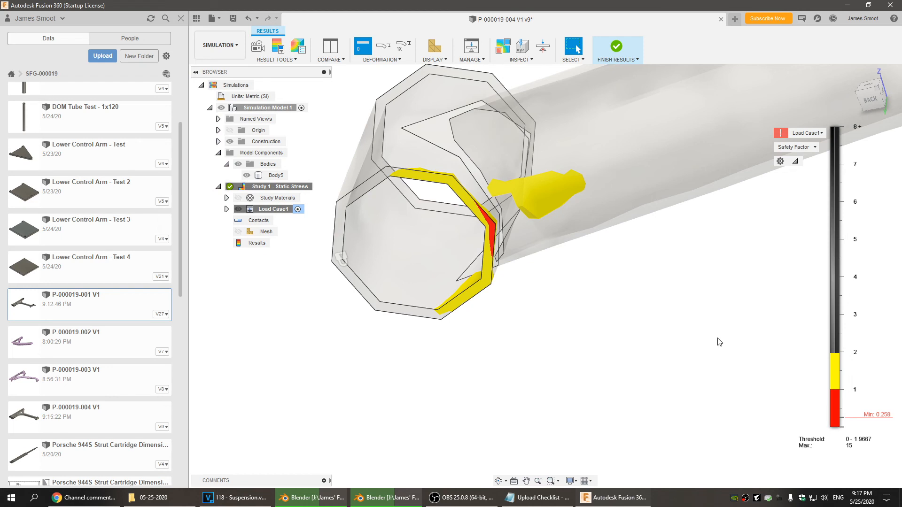
Limit the safety factor threshold to 0 - 0.975 and examine the cross tube's end and the slotted plate between the parallel tubes
left_click_drag(841, 356, 848, 393)
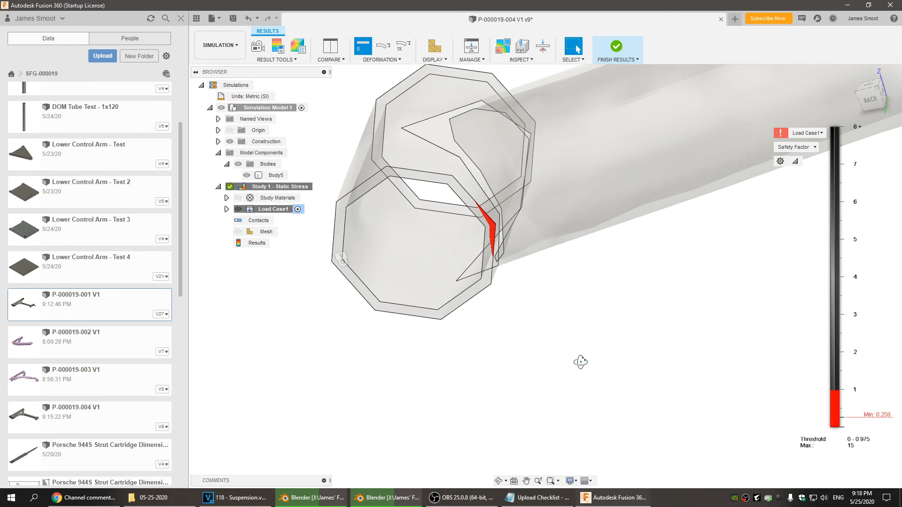
middle_click_drag(578, 360, 588, 370, "shift")
scroll(474, 280, "up", 3)
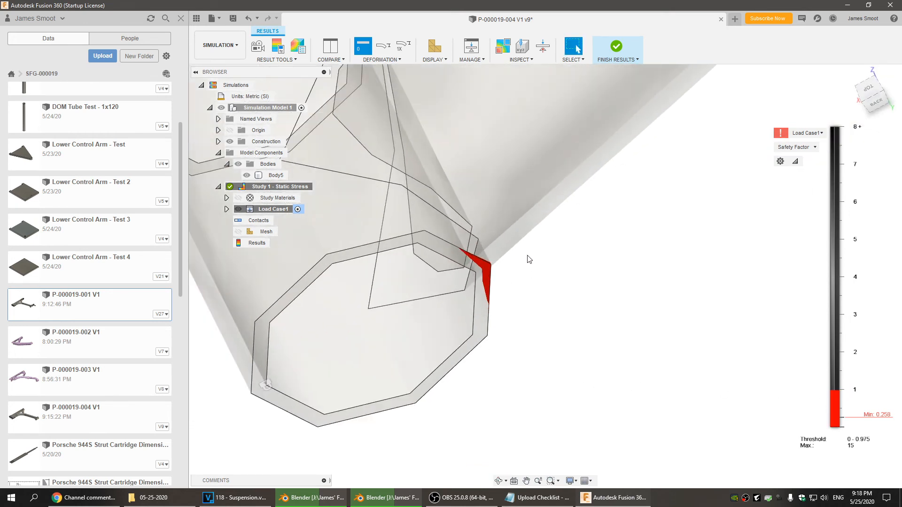
scroll(559, 226, "down", 9)
middle_click_drag(581, 193, 557, 388)
middle_click_drag(642, 167, 535, 334)
scroll(512, 317, "up", 6)
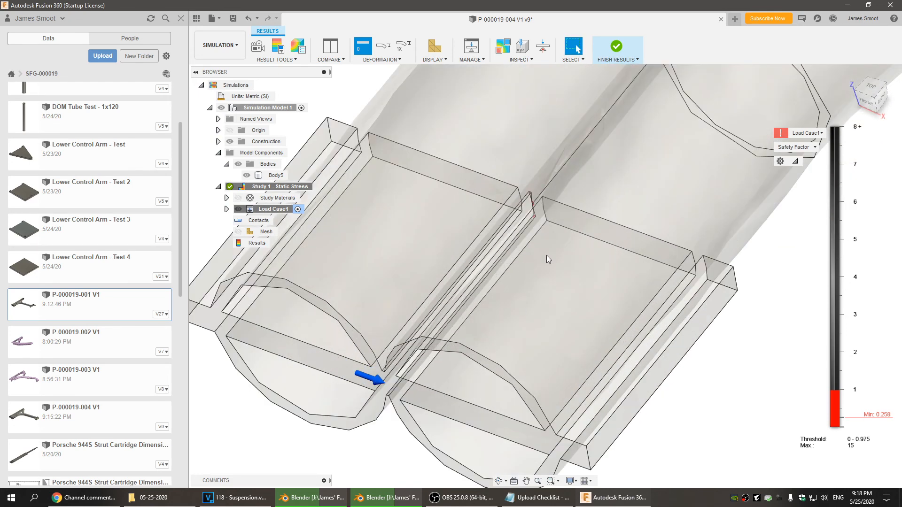
scroll(516, 259, "up", 4)
scroll(475, 151, "up", 4)
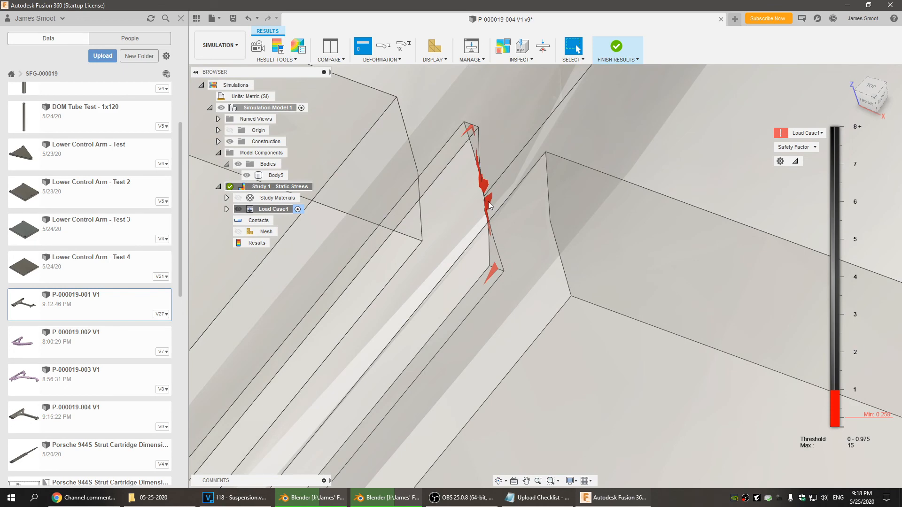
scroll(495, 224, "down", 6)
scroll(501, 185, "down", 5)
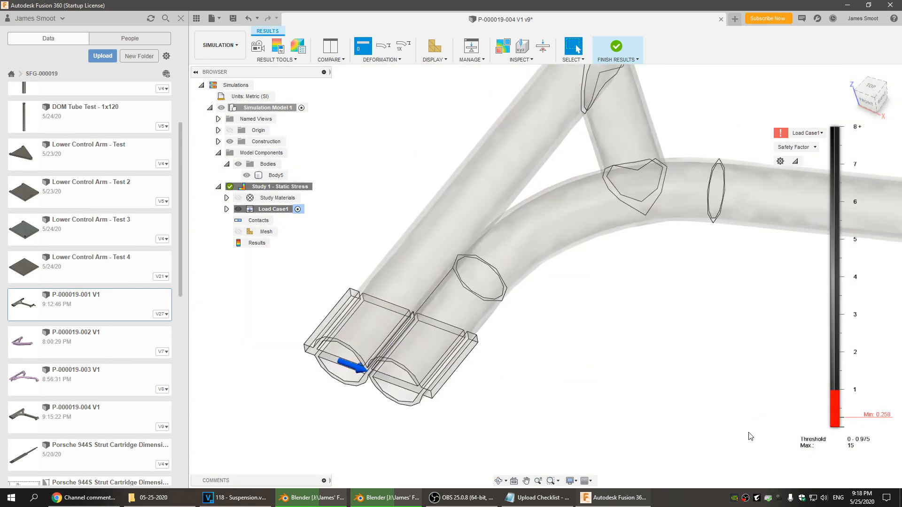
Restore the full safety factor range, view the areas within 0 - 2.9875, and return to the full range
left_click_drag(842, 390, 850, 104)
scroll(651, 331, "down", 3)
middle_click_drag(644, 331, 505, 349)
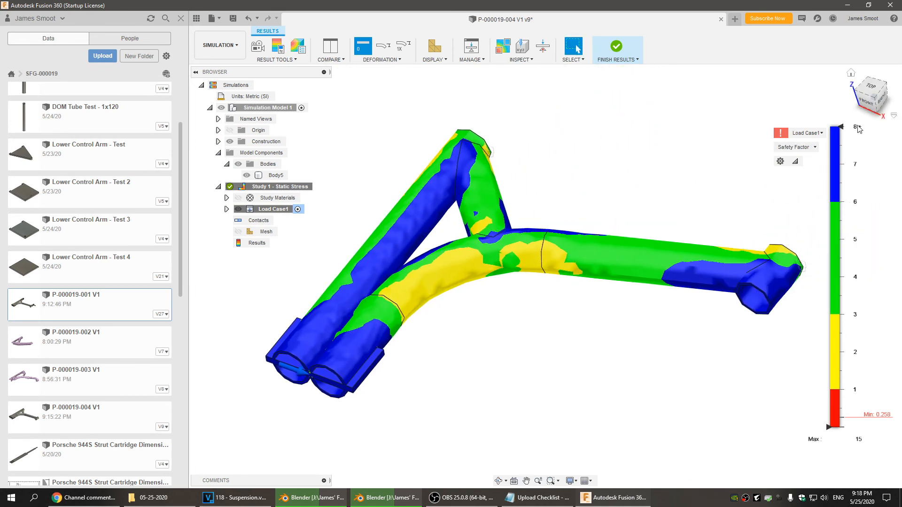
left_click_drag(841, 128, 863, 319)
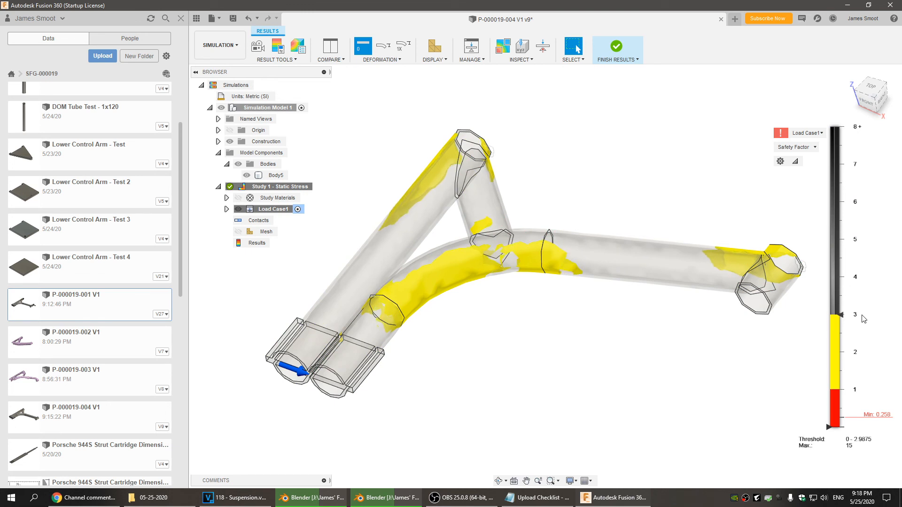
left_click_drag(863, 319, 868, 123)
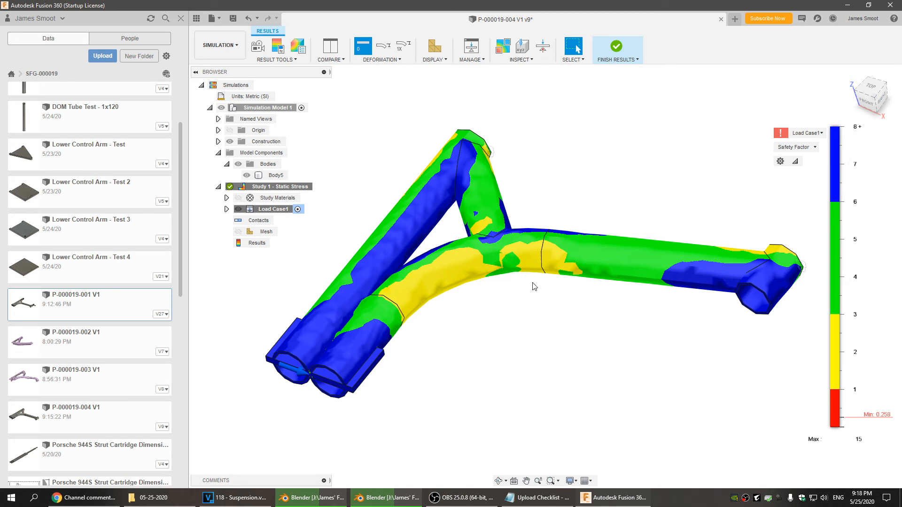
Display the mesh on the safety factor results and inspect it near the plate end of the arm
left_click(436, 52)
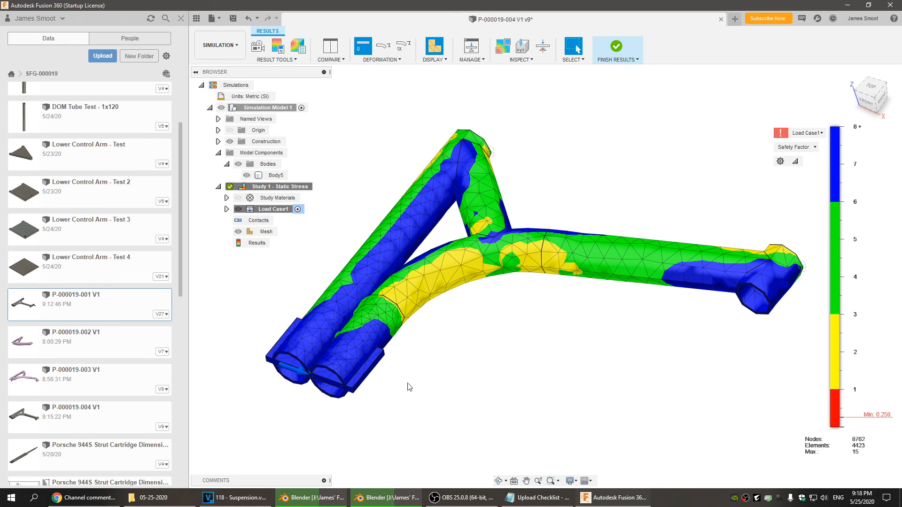
scroll(341, 334, "up", 10)
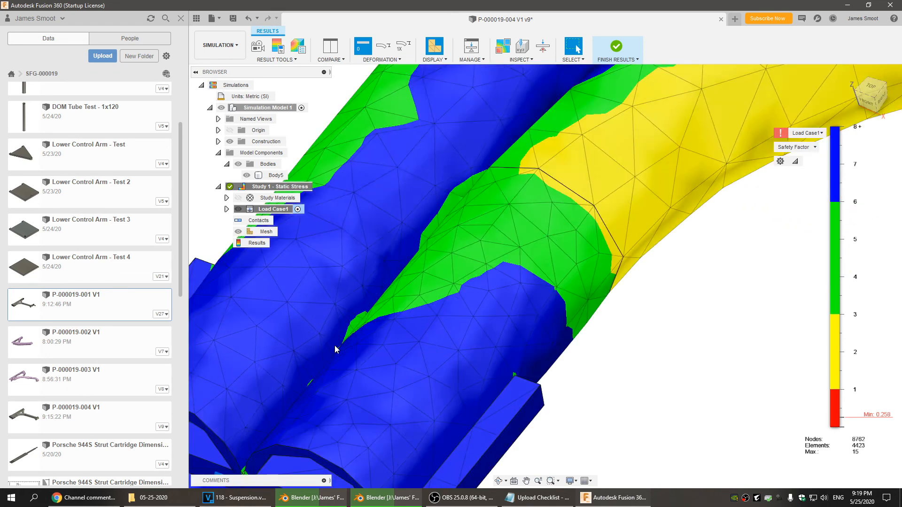
scroll(384, 330, "down", 8)
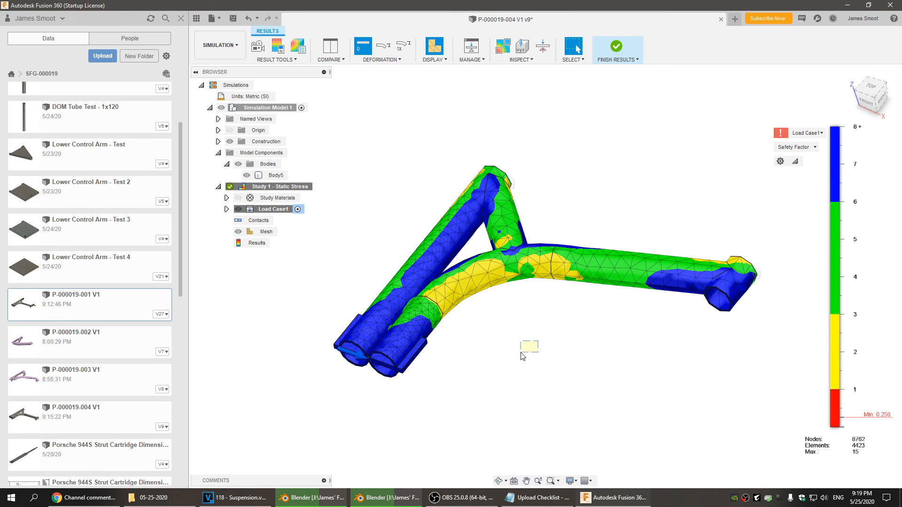
scroll(530, 336, "up", 1)
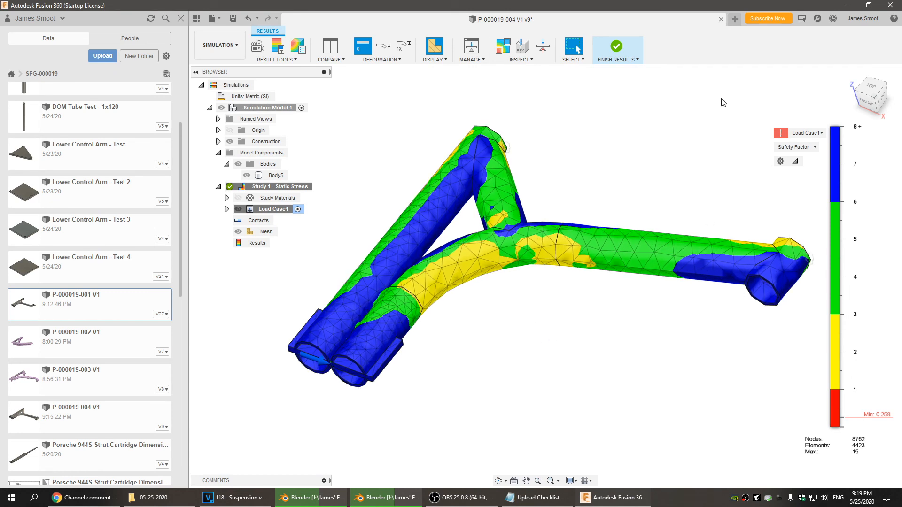
Finish reviewing the results and switch to the Design workspace
left_click(616, 52)
left_click(850, 73)
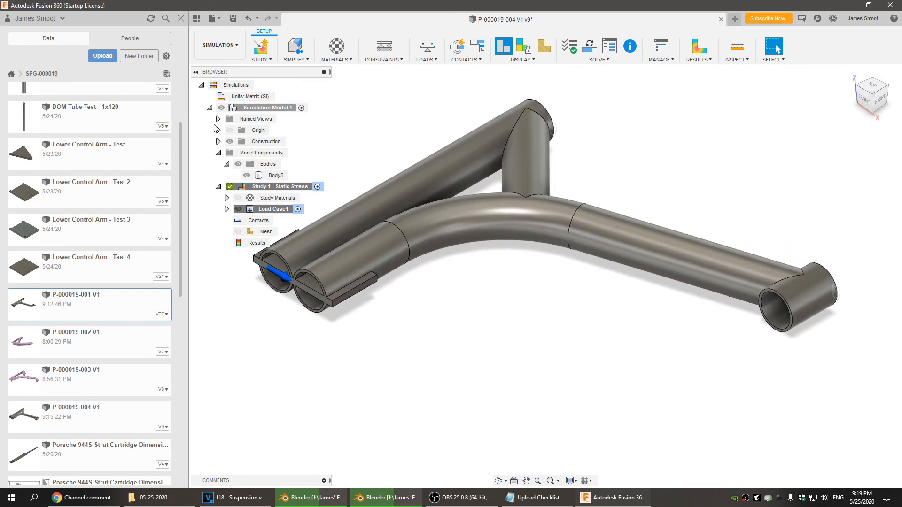
left_click(220, 45)
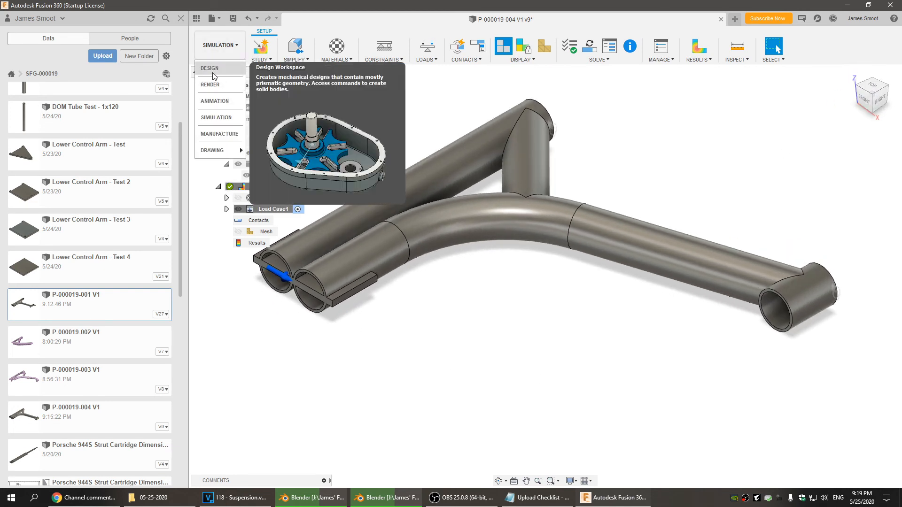
left_click(211, 69)
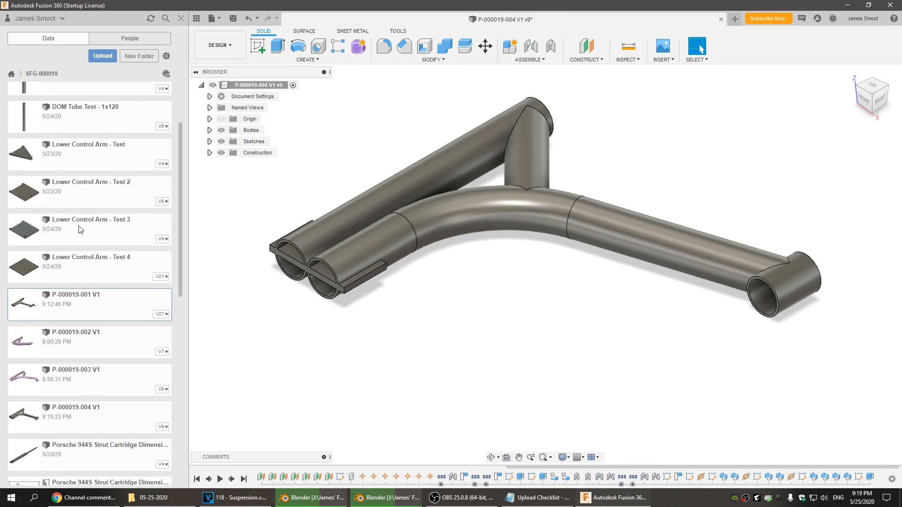
Insert two 94640A710_TUBE-END WELD NUT components into the design, moving the second one 150 mm in X
scroll(80, 229, "up", 5)
left_click_drag(88, 140, 576, 322)
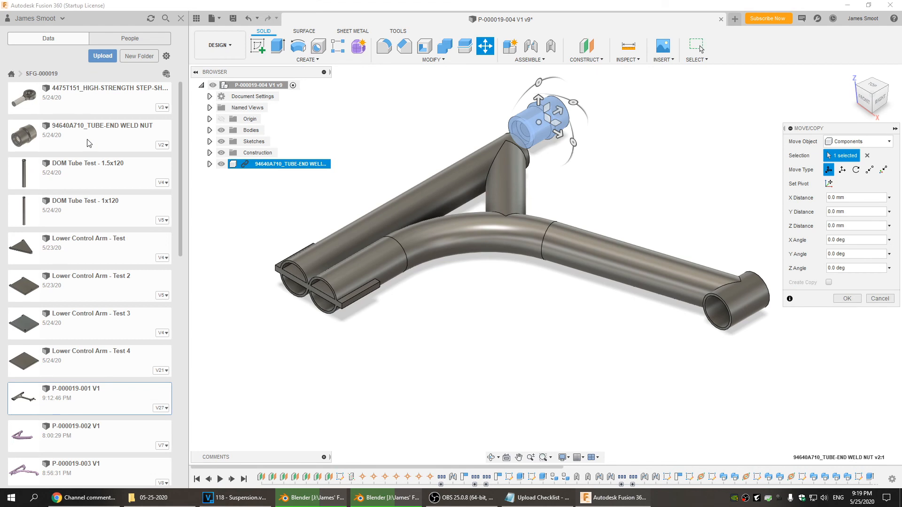
left_click(847, 298)
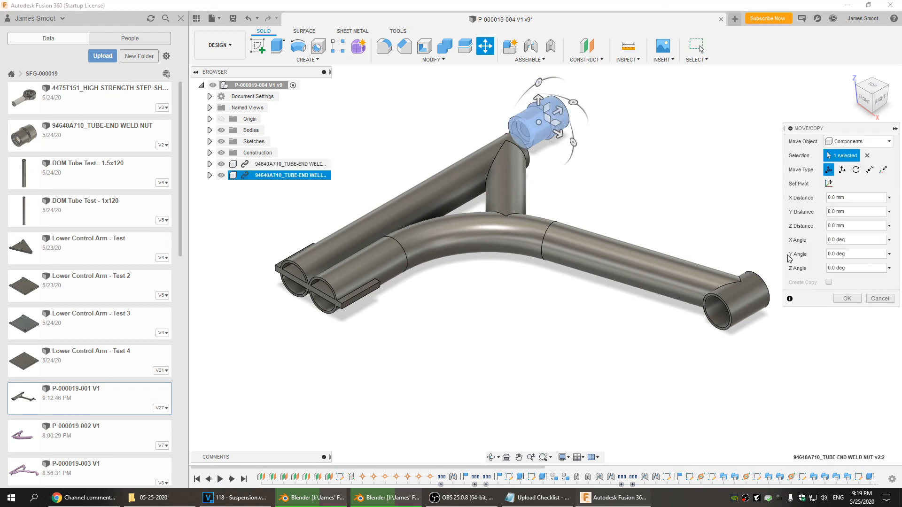
left_click_drag(559, 134, 655, 167)
left_click(847, 298)
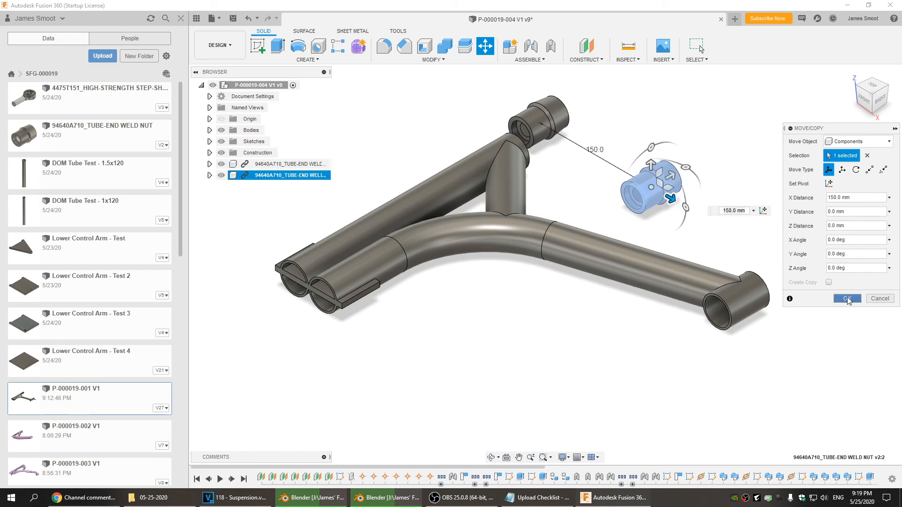
Joint the first weld nut to the open end of the long straight tube with zero offsets
key("j")
middle_click_drag(576, 76, 504, 114)
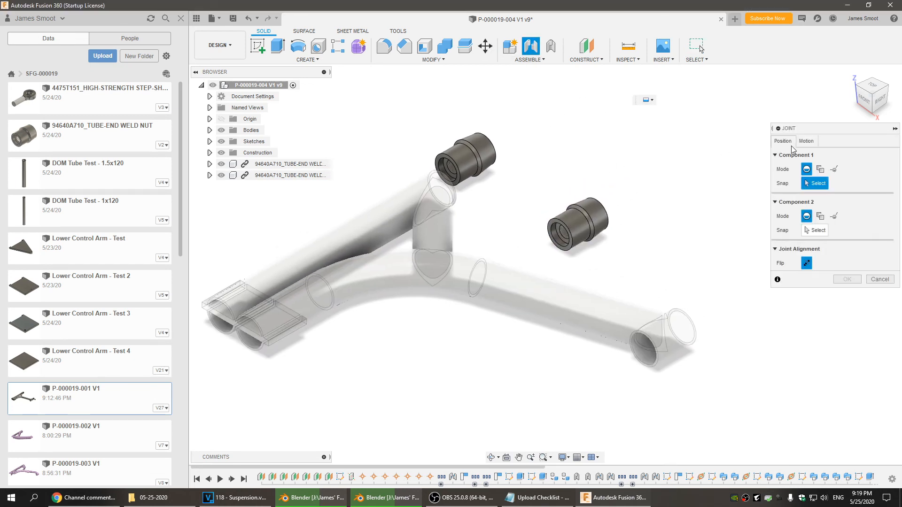
left_click(806, 141)
left_click(783, 141)
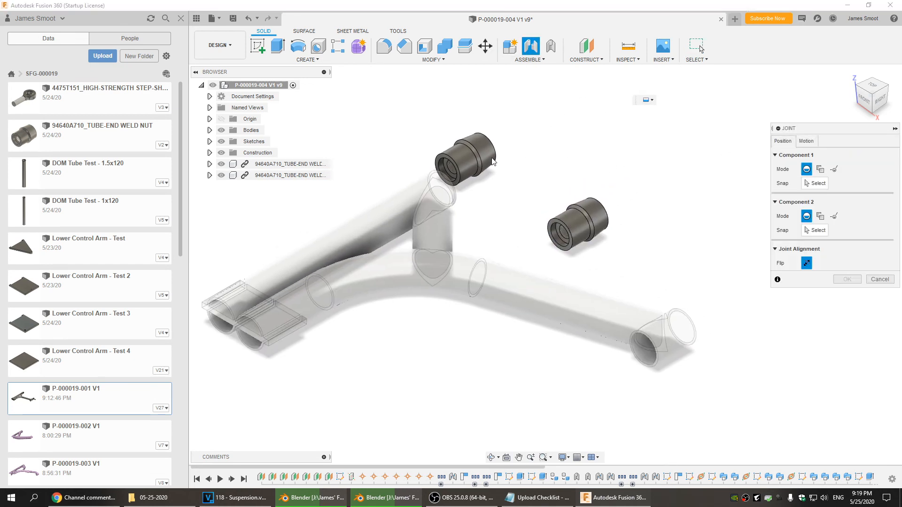
scroll(501, 155, "up", 2)
scroll(503, 193, "up", 1)
left_click(815, 183)
left_click(467, 165)
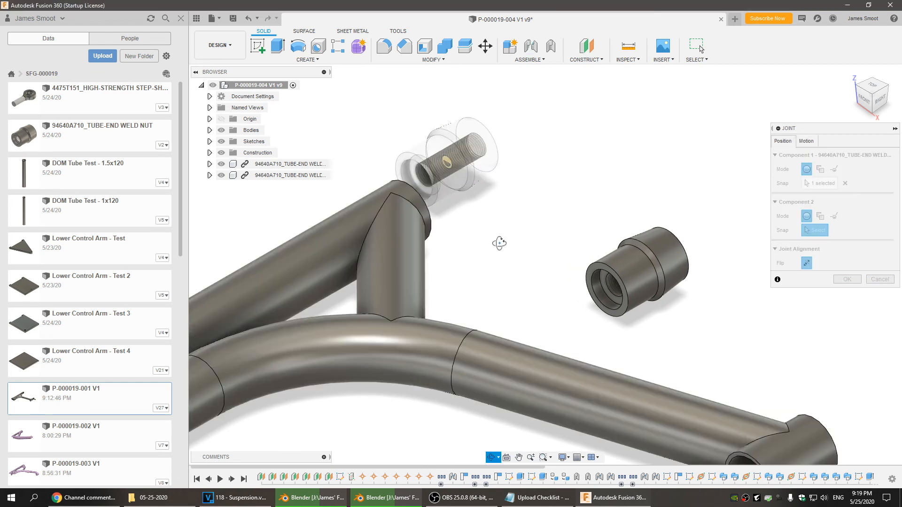
middle_click_drag(498, 244, 444, 255, "shift")
left_click(398, 174)
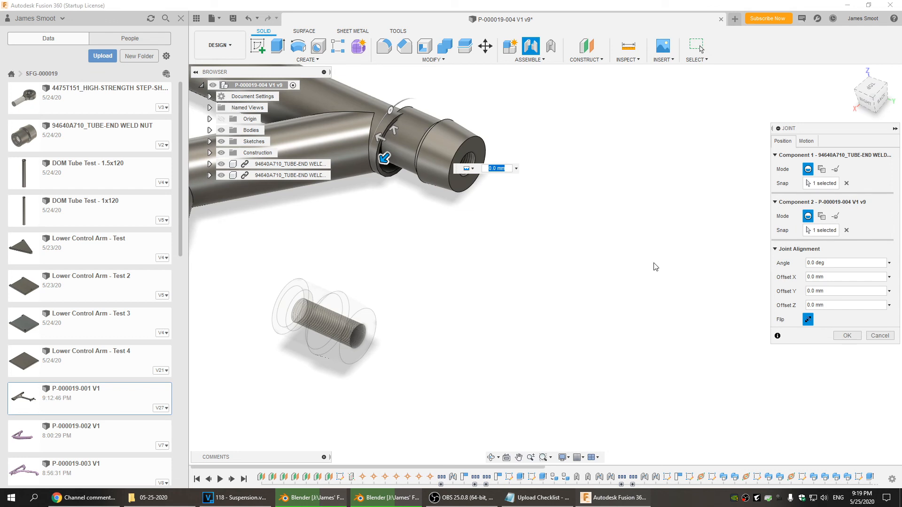
left_click(847, 336)
Joint the second weld nut to the open end of the cross tube at the bent tube's far end, with zero offsets
middle_click_drag(455, 342, 667, 221)
left_click(533, 46)
middle_click_drag(579, 240, 663, 294, "shift")
left_click(512, 262)
middle_click_drag(719, 446, 573, 308)
left_click(560, 306)
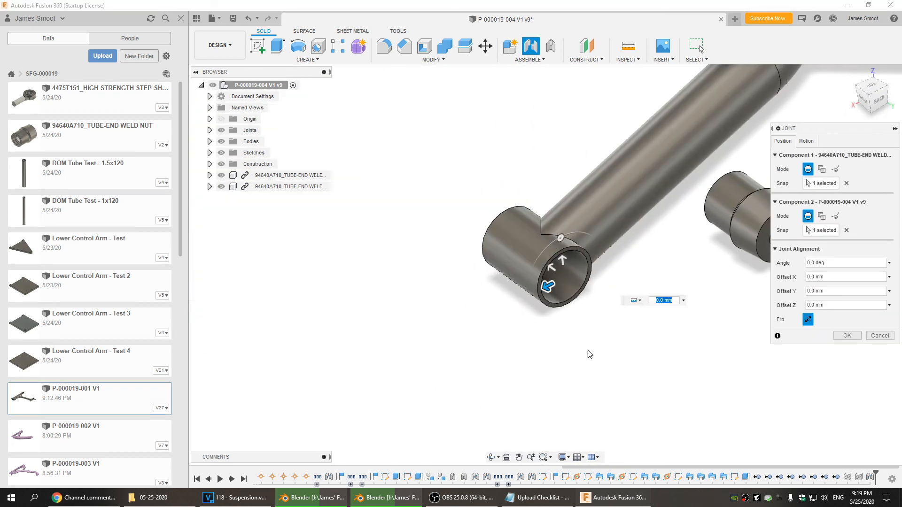
left_click(847, 335)
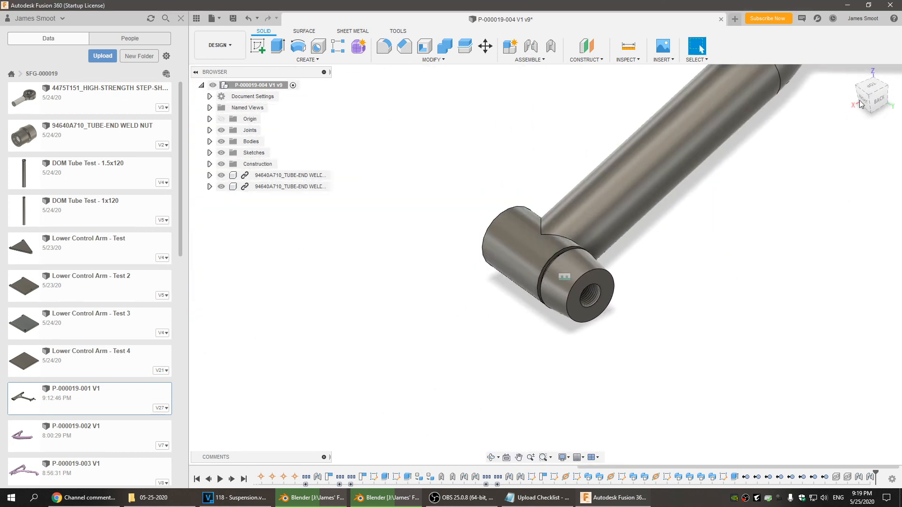
Return to the home view and save the design with both weld nuts in place
left_click(852, 73)
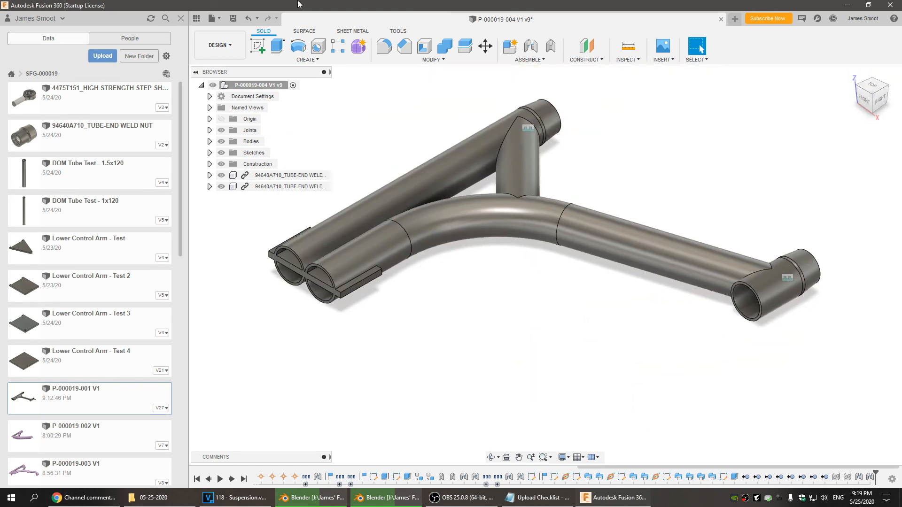
left_click(234, 20)
left_click(445, 261)
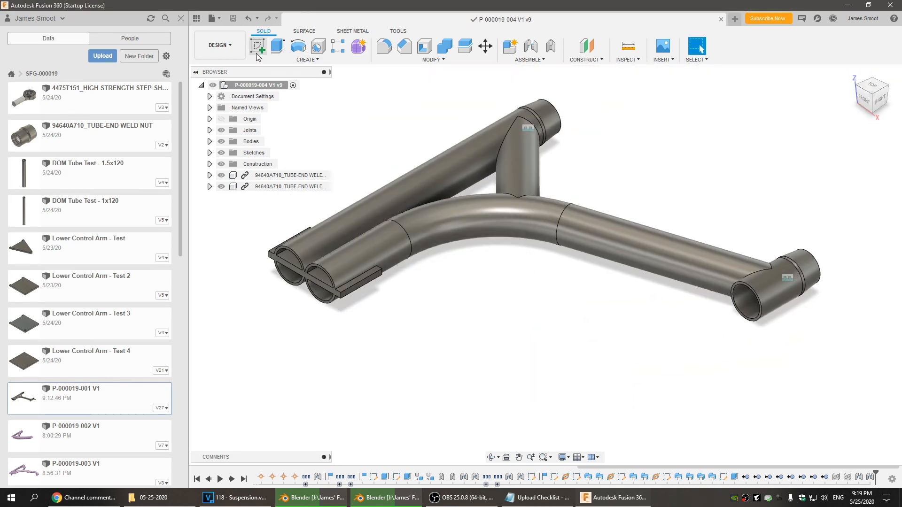
Switch to the Simulation workspace, display the mesh of the static stress study, and regenerate it to include the weld nuts
left_click(219, 45)
left_click(217, 99)
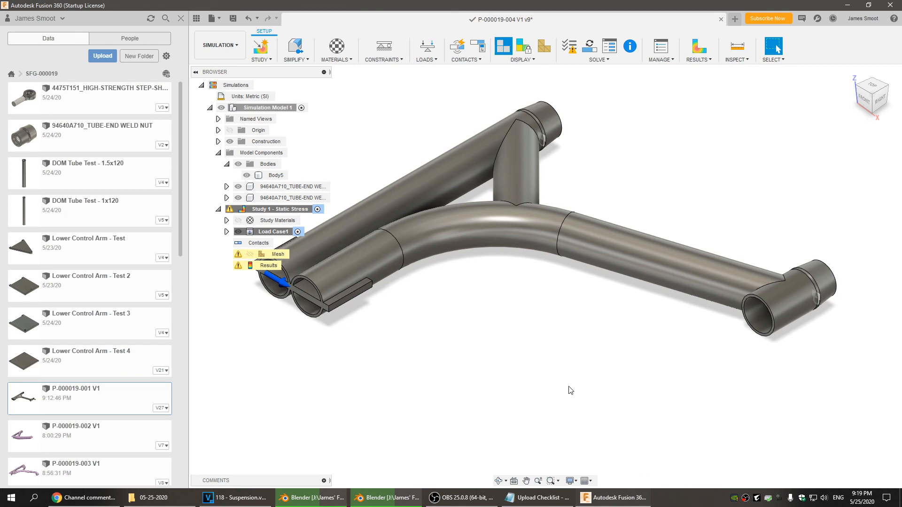
left_click(543, 45)
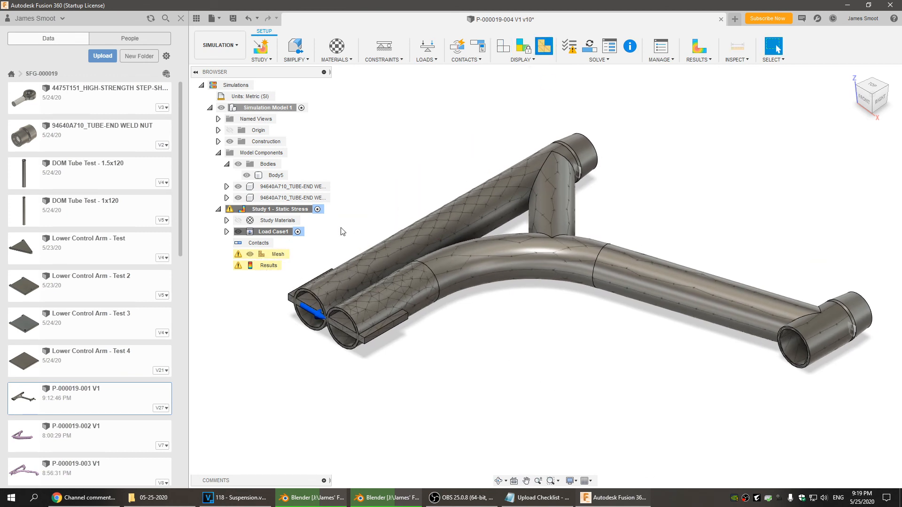
right_click(279, 254)
left_click(301, 274)
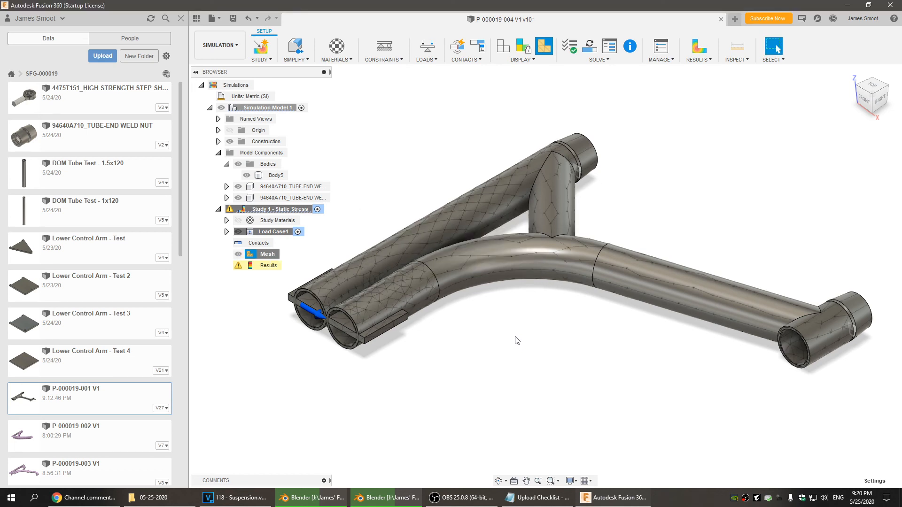
middle_click_drag(675, 233, 581, 308, "shift")
middle_click_drag(552, 449, 516, 322)
scroll(516, 321, "up", 5)
scroll(500, 264, "down", 5)
left_click(852, 74)
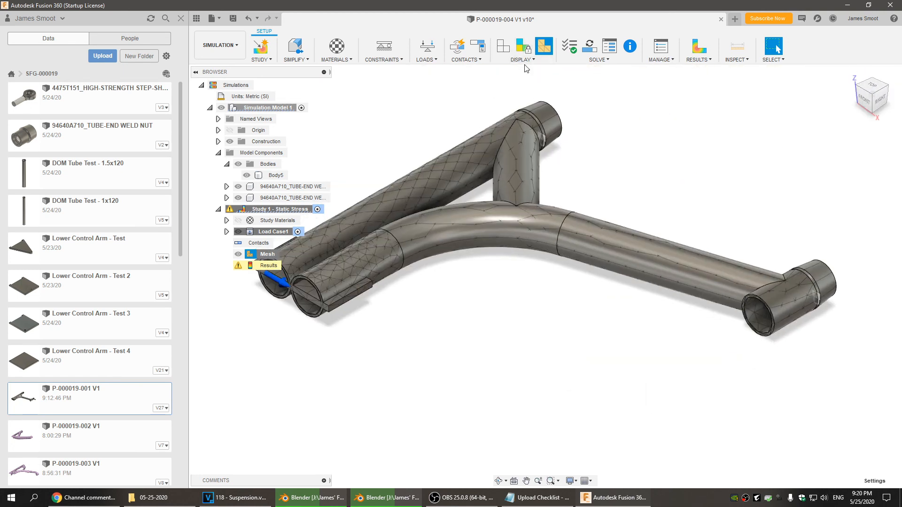
Reduce the study's model-based average mesh element size to about 3%, then regenerate and display the mesh
left_click(609, 46)
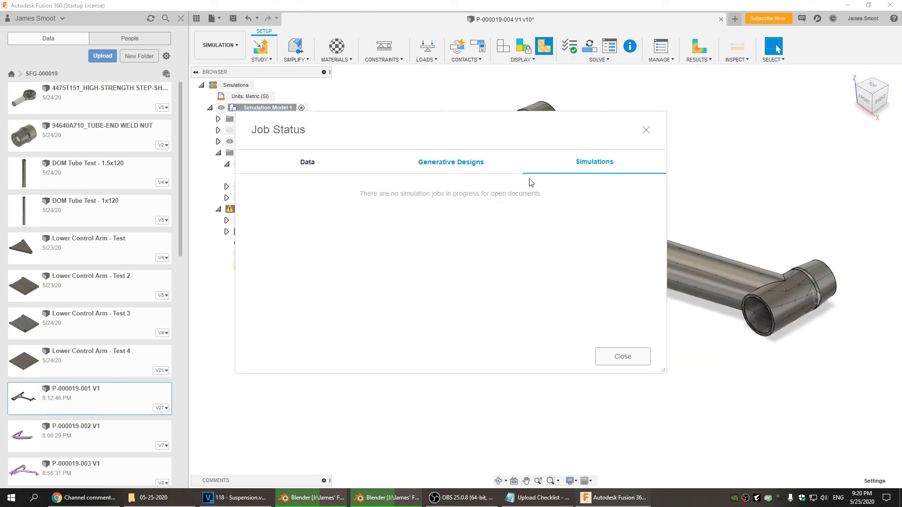
left_click(646, 130)
left_click(659, 48)
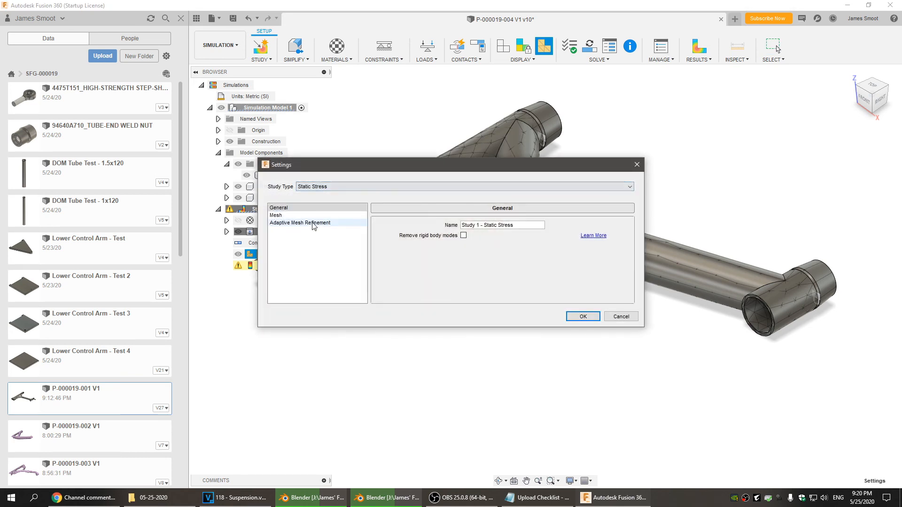
left_click(350, 215)
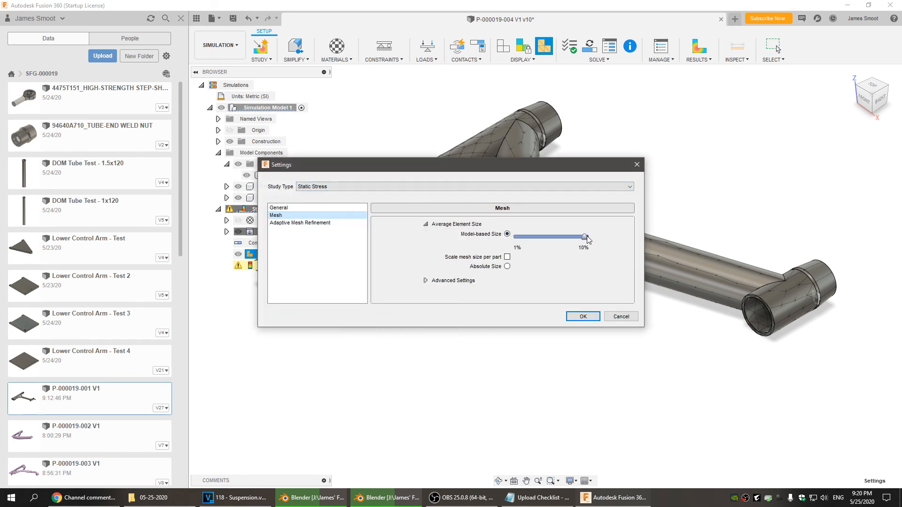
left_click_drag(585, 240, 533, 243)
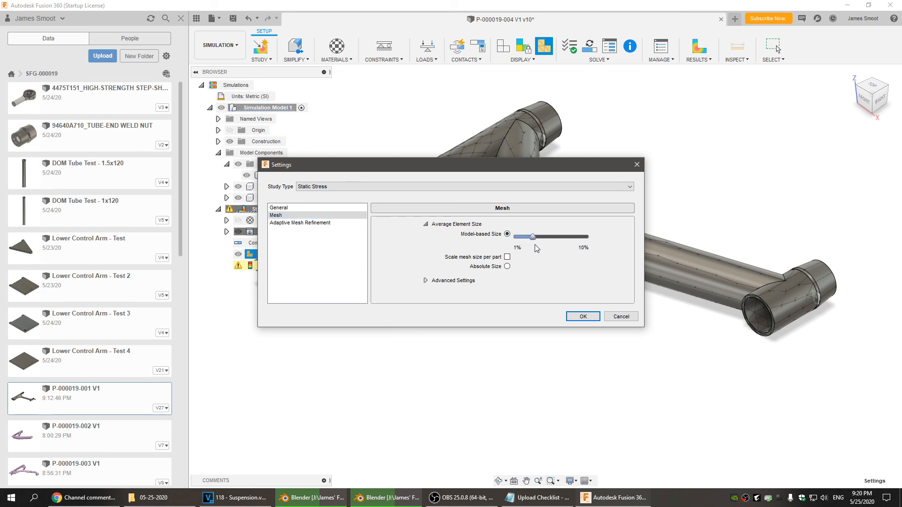
left_click(582, 316)
left_click(541, 51)
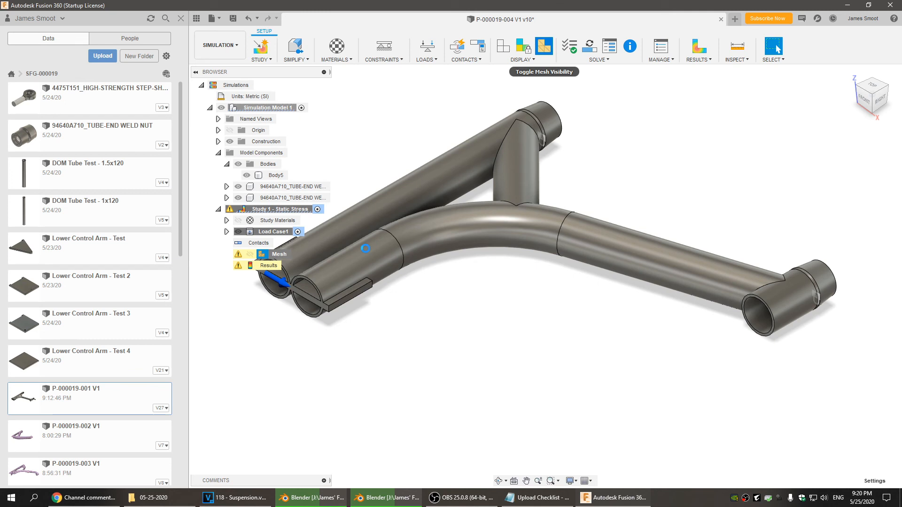
right_click(279, 255)
left_click(306, 274)
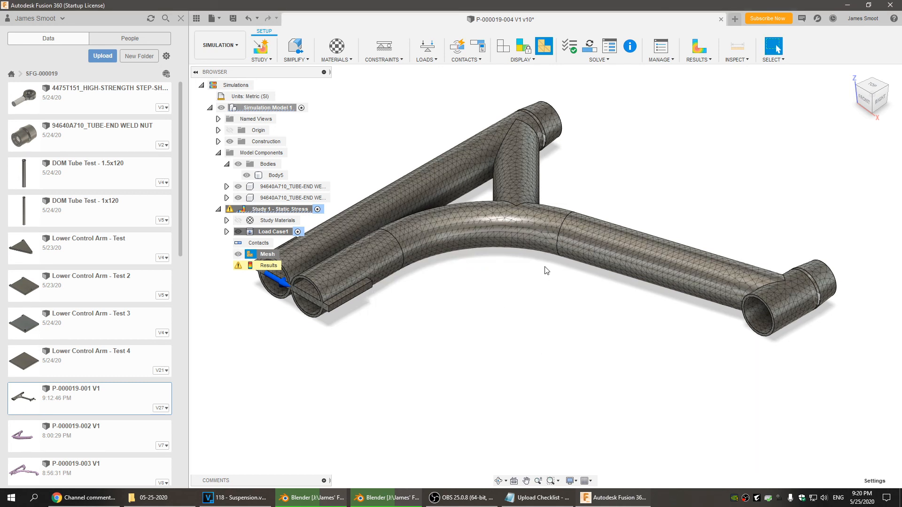
Set the study's adaptive mesh refinement control to None
middle_click_drag(585, 174, 590, 191)
scroll(495, 279, "up", 1)
middle_click_drag(488, 298, 479, 317)
left_click(648, 59)
left_click(350, 223)
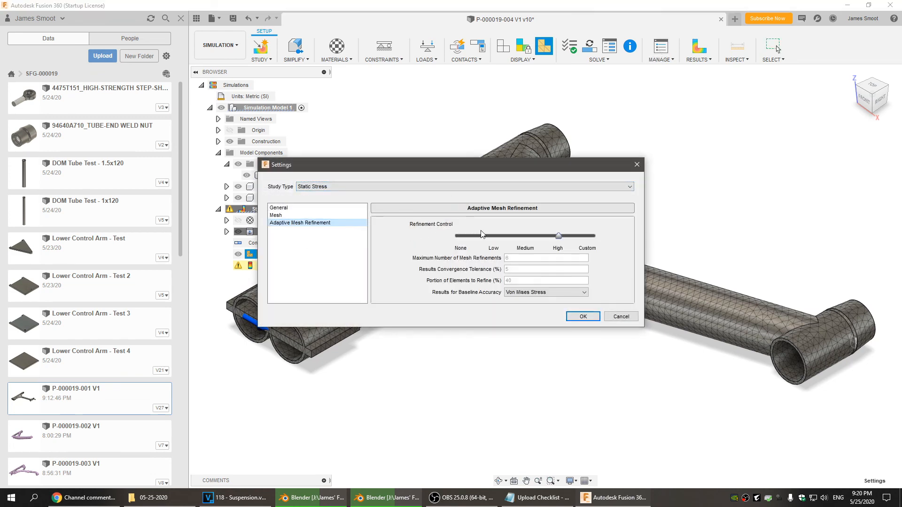
left_click_drag(558, 236, 466, 244)
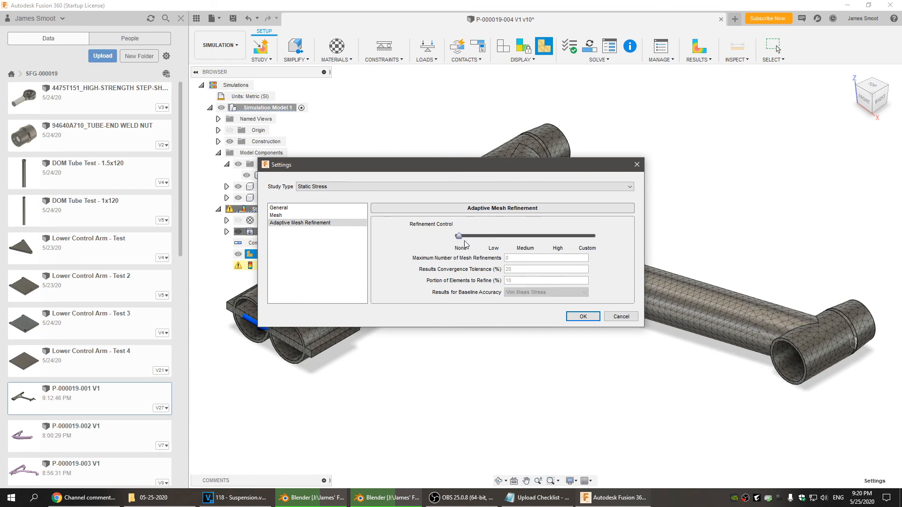
left_click(581, 316)
Save the design with the version description "User Saved"
left_click(232, 18)
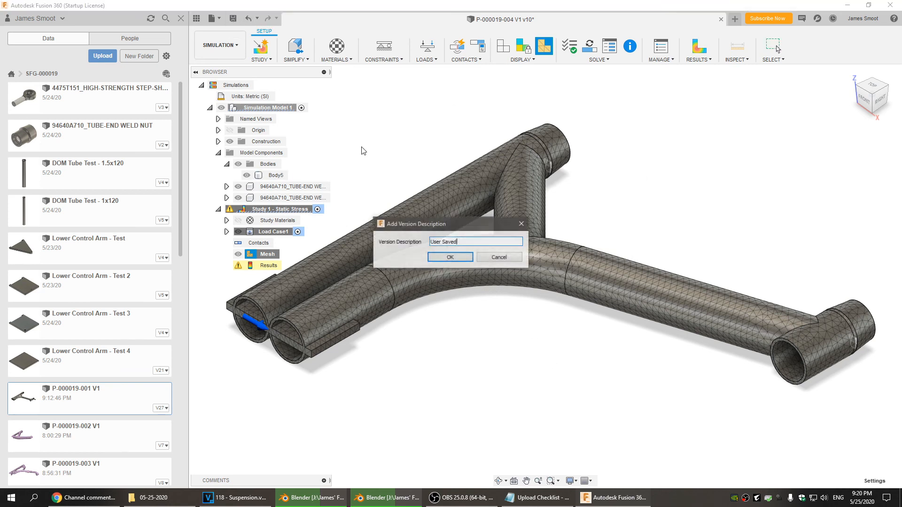
left_click(454, 257)
middle_click_drag(519, 355, 513, 353)
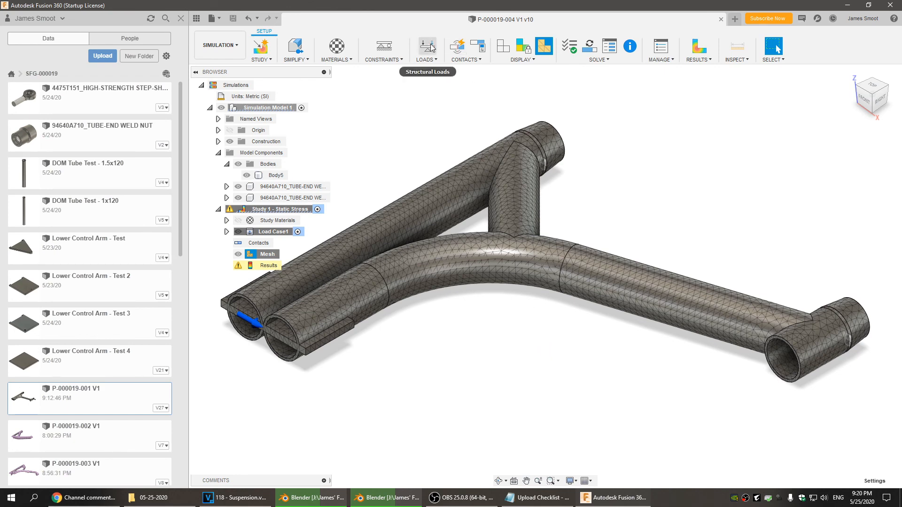
Try to add a manual contact with the control arm body as master and the straight tube's weld nut as slave
left_click(464, 60)
left_click(476, 81)
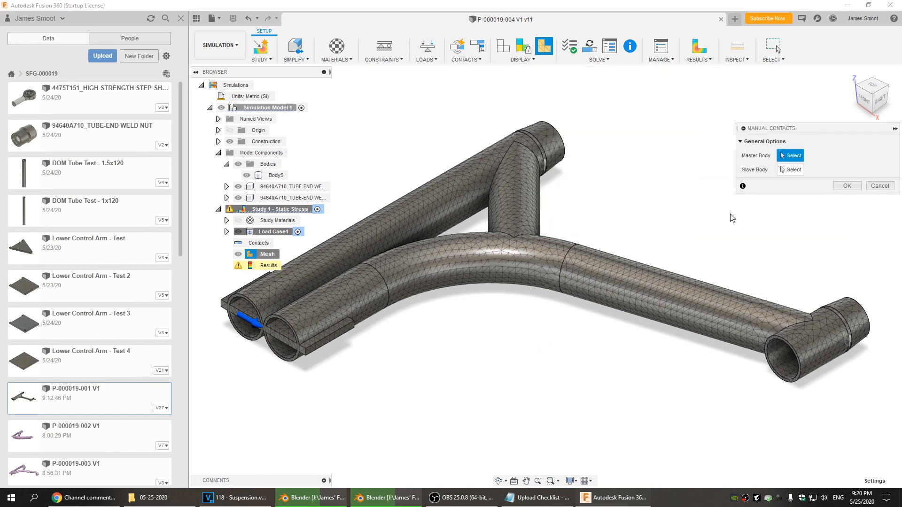
left_click(506, 187)
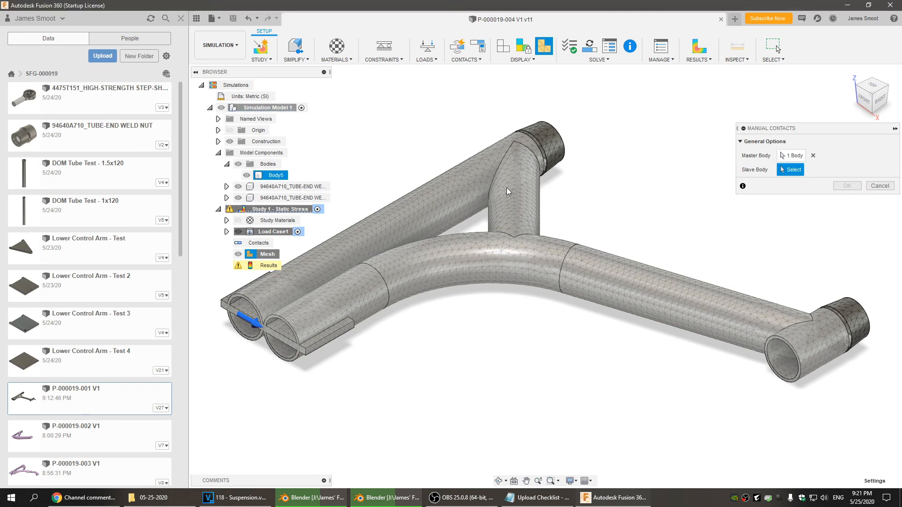
left_click(560, 158)
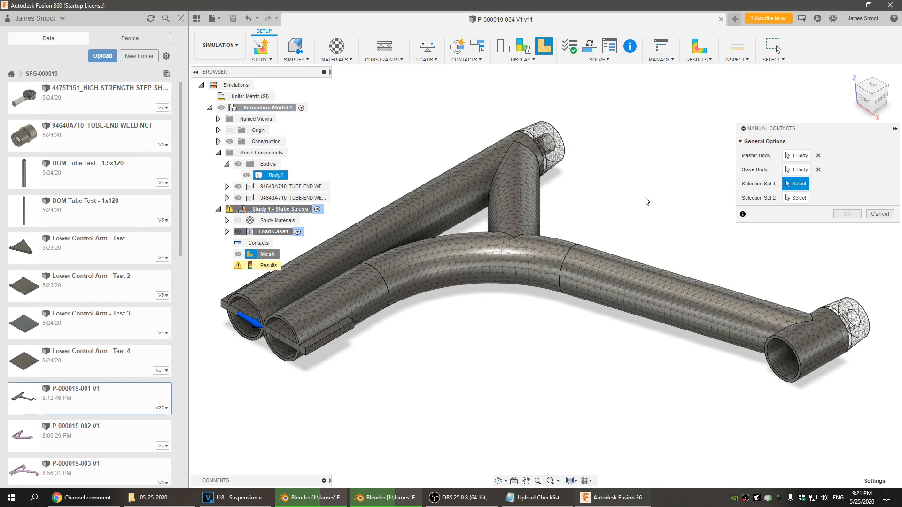
middle_click_drag(511, 154, 540, 160, "shift")
middle_click_drag(603, 195, 557, 181, "shift")
middle_click_drag(823, 352, 635, 286)
scroll(636, 286, "up", 5)
left_click(638, 287)
left_click(792, 200)
left_click(604, 260)
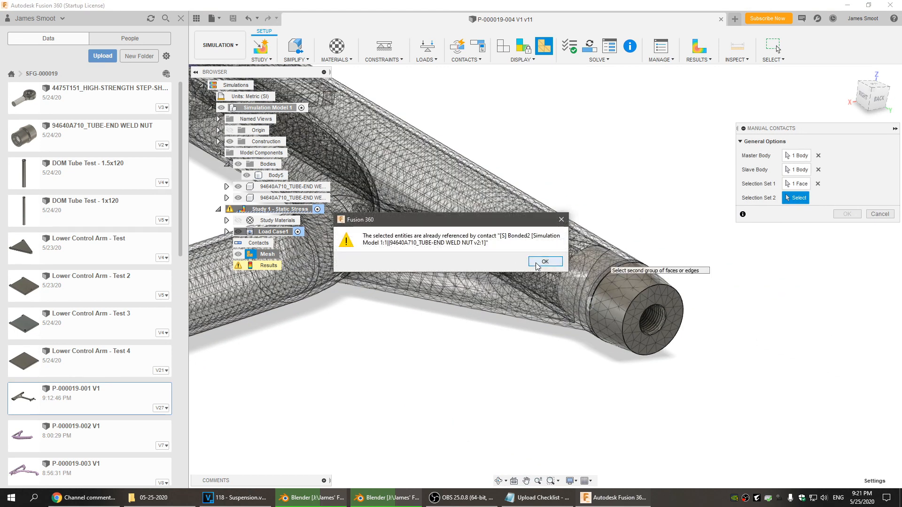
left_click(561, 219)
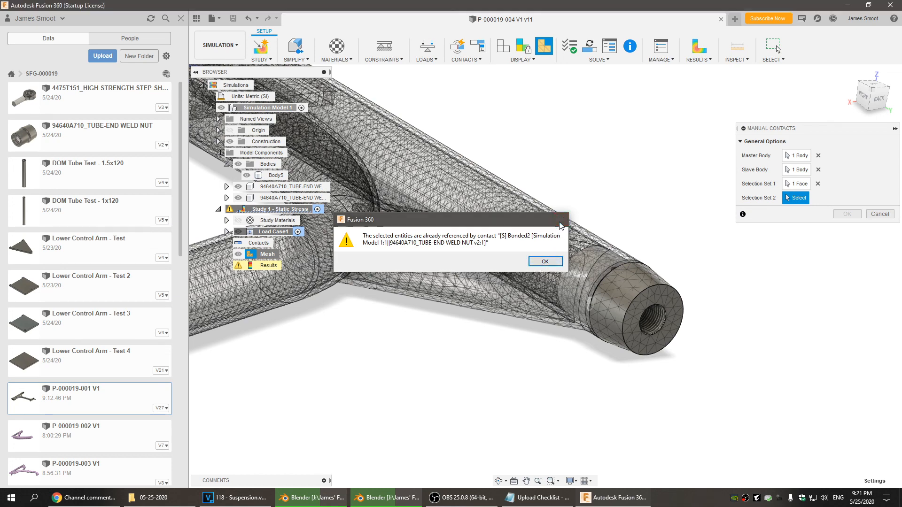
left_click(879, 214)
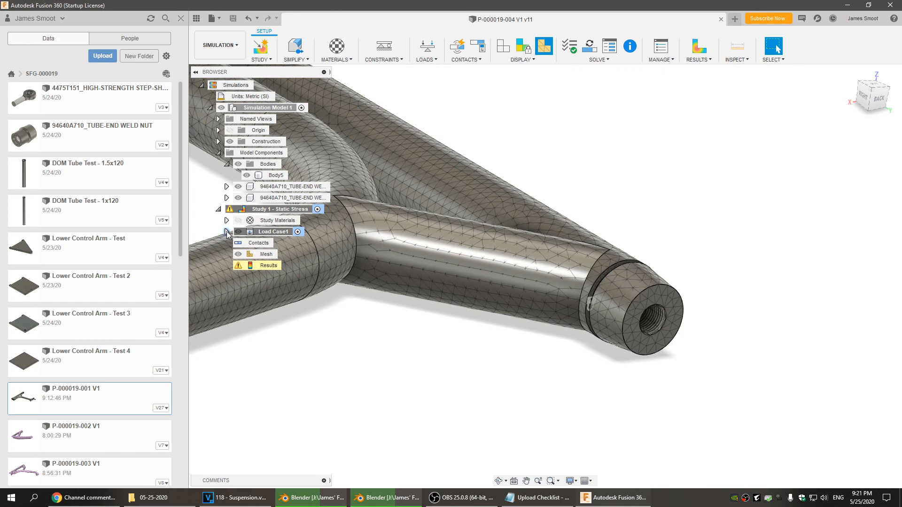
left_click(226, 232)
left_click(226, 231)
scroll(371, 366, "down", 5)
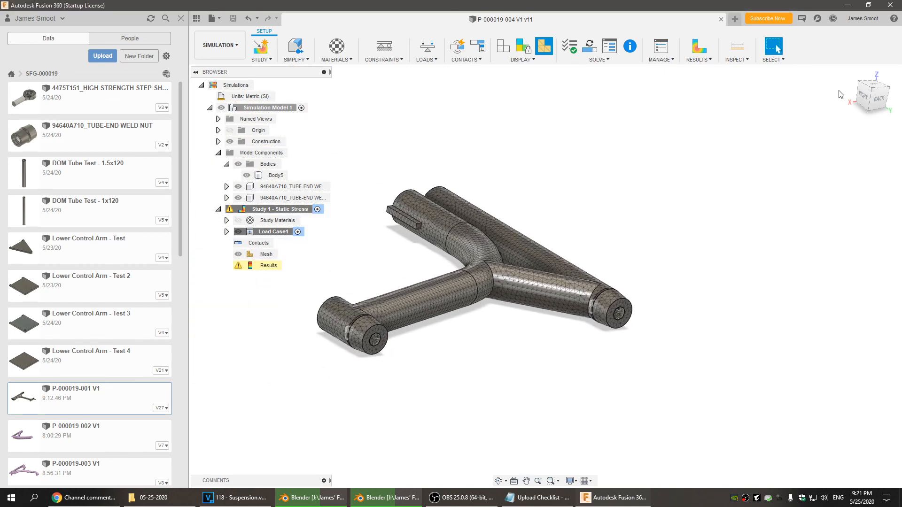
left_click(850, 74)
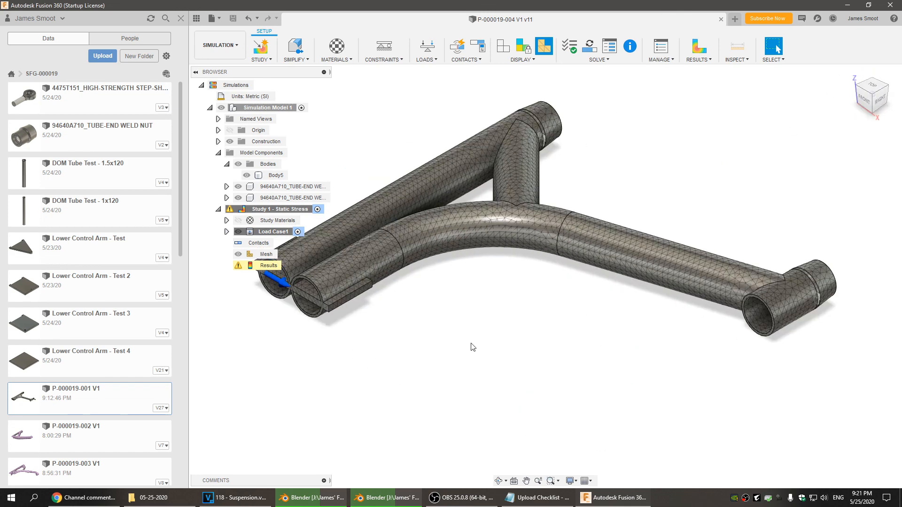
middle_click_drag(401, 187, 425, 243)
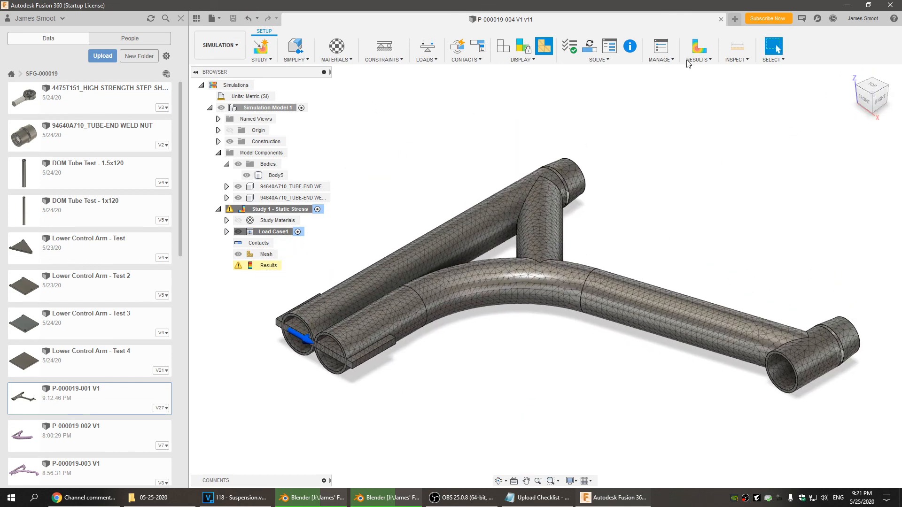
left_click(589, 46)
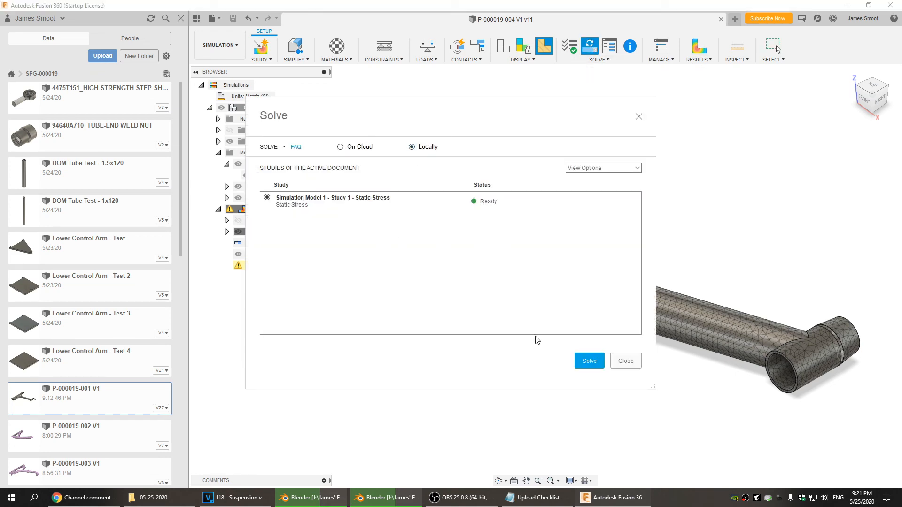
left_click(588, 361)
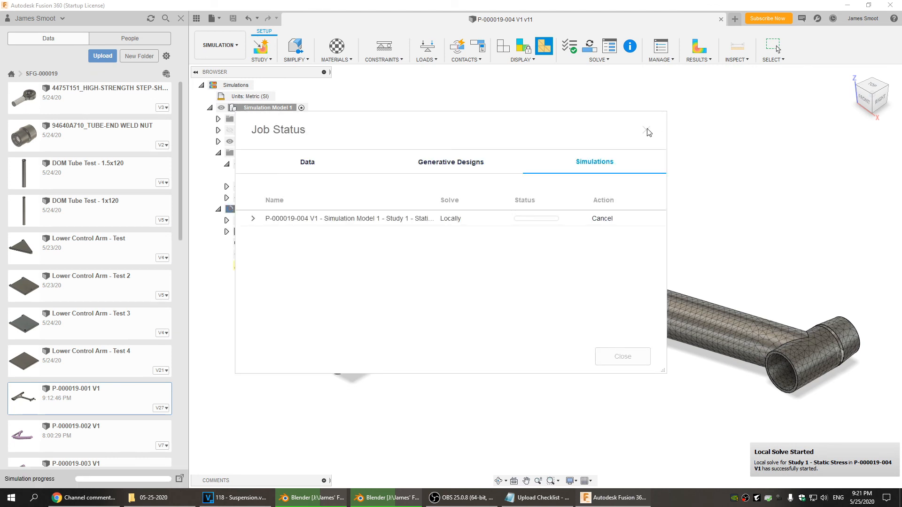
left_click(602, 218)
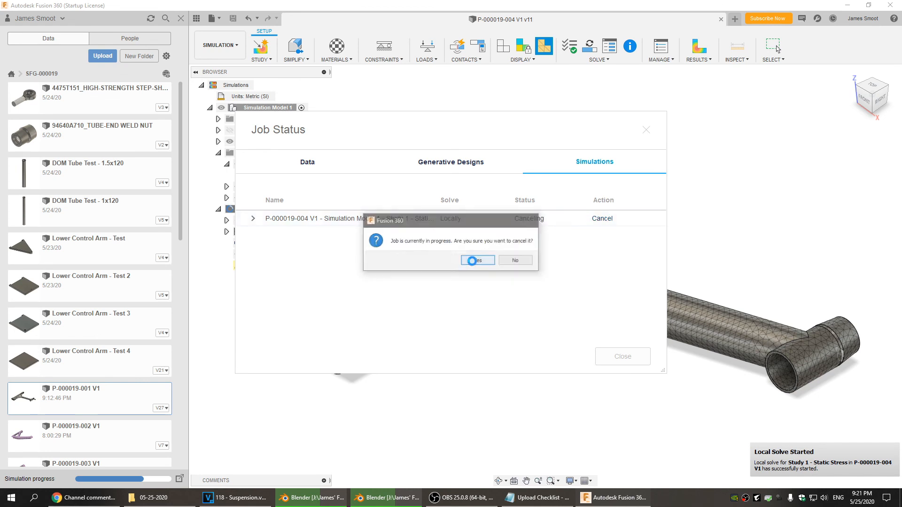
left_click(471, 261)
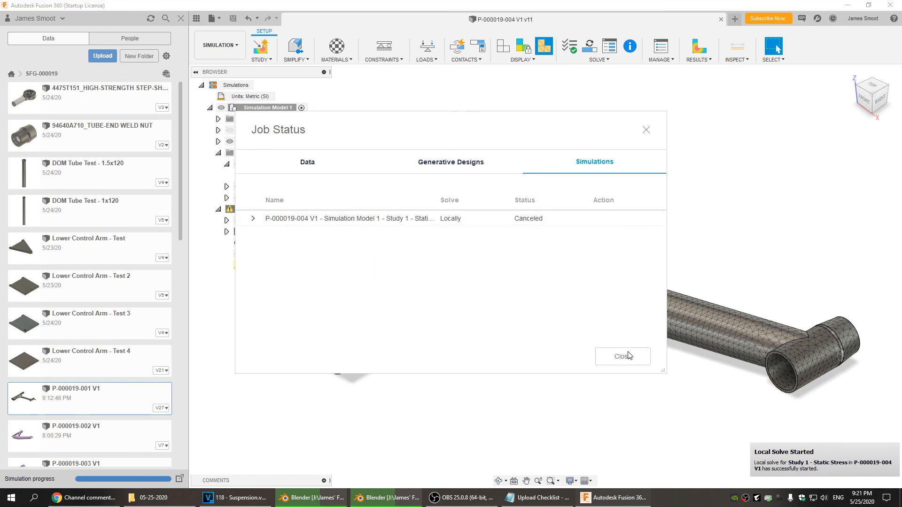
left_click(622, 356)
Delete the existing constraint from Load Case1 and review the study's contact sets in the Contacts Manager
left_click(227, 232)
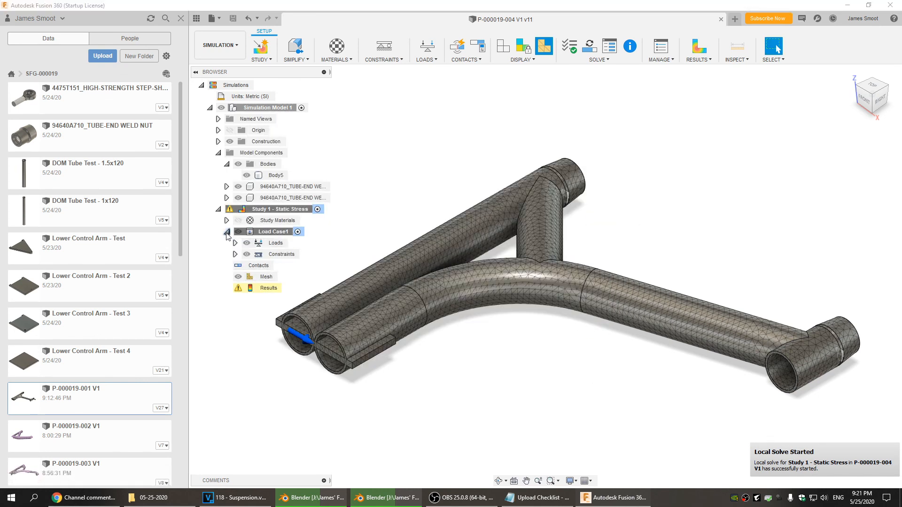
left_click(236, 254)
right_click(295, 266)
left_click(303, 308)
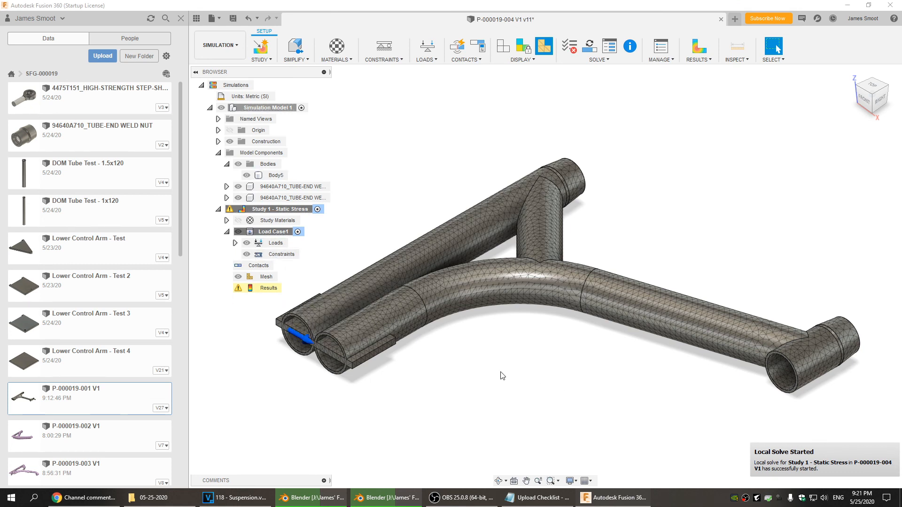
left_click(226, 232)
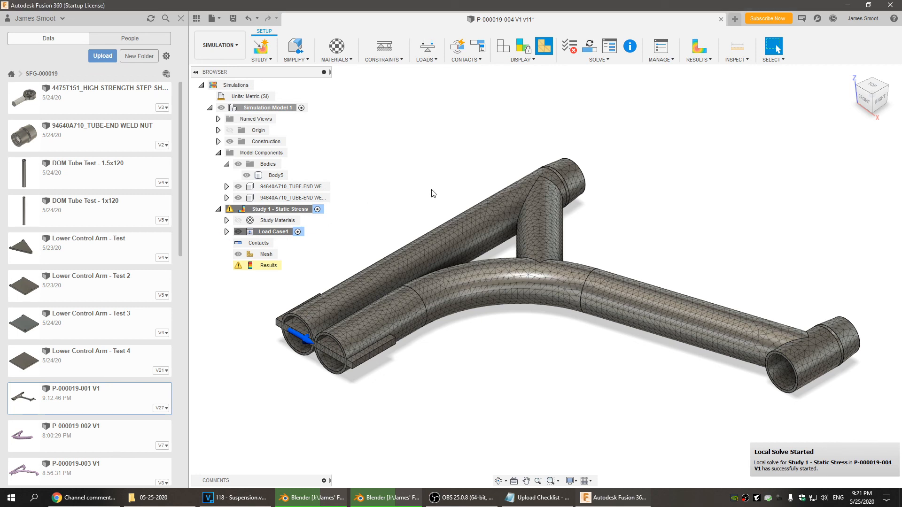
left_click(465, 59)
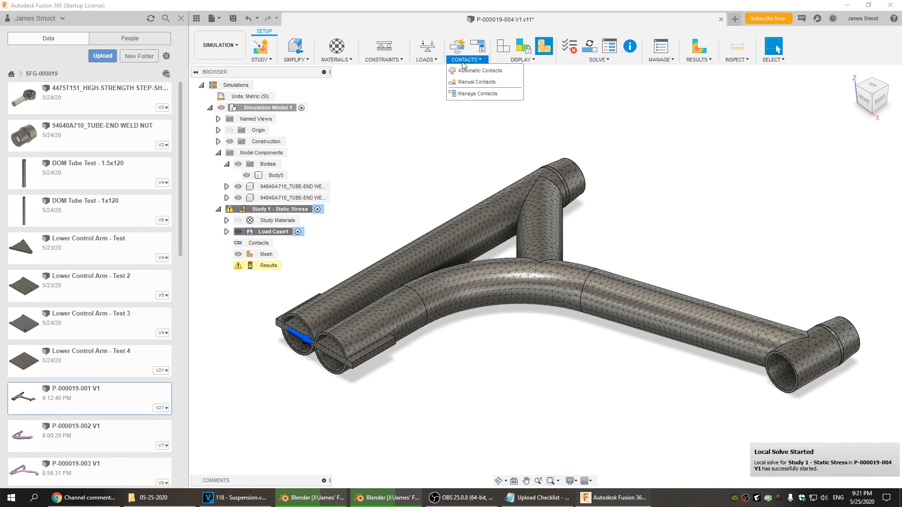
left_click(470, 92)
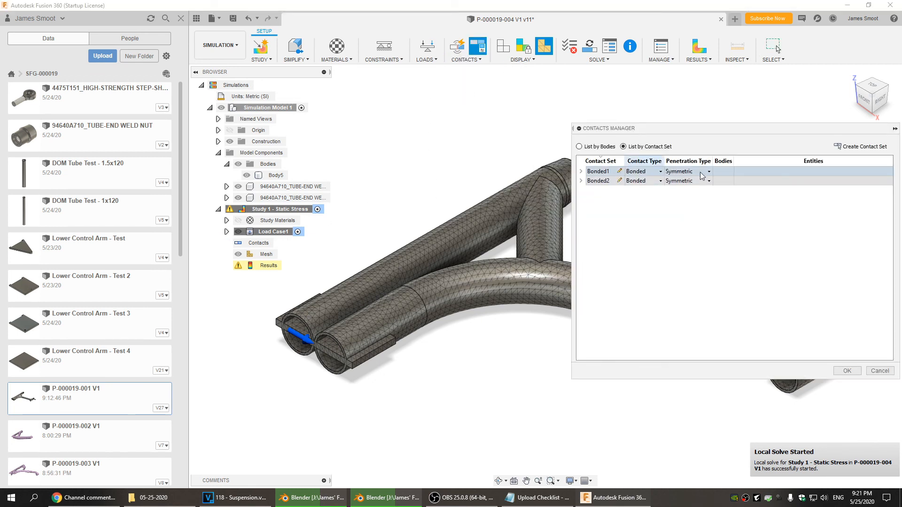
left_click(880, 372)
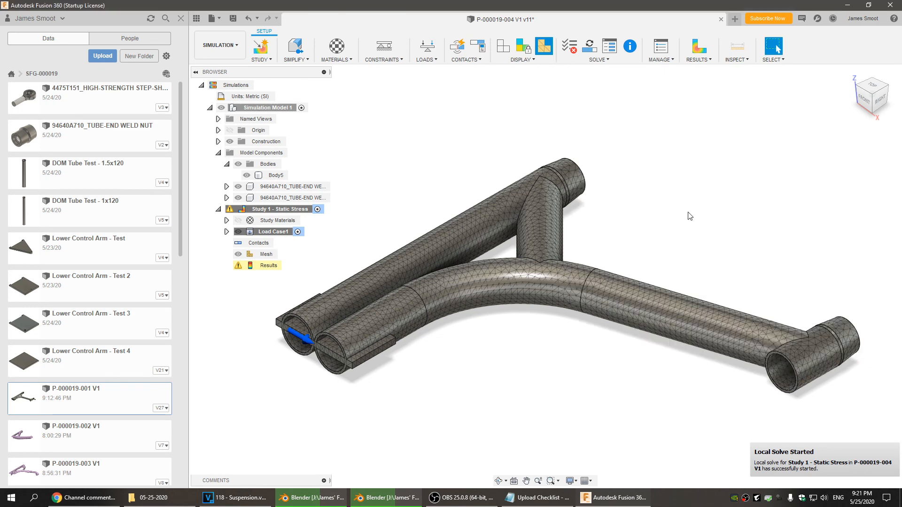
Add a Fixed structural constraint on all three axes to the inner bore faces of both weld nuts
left_click(384, 46)
middle_click_drag(437, 95, 578, 247, "shift")
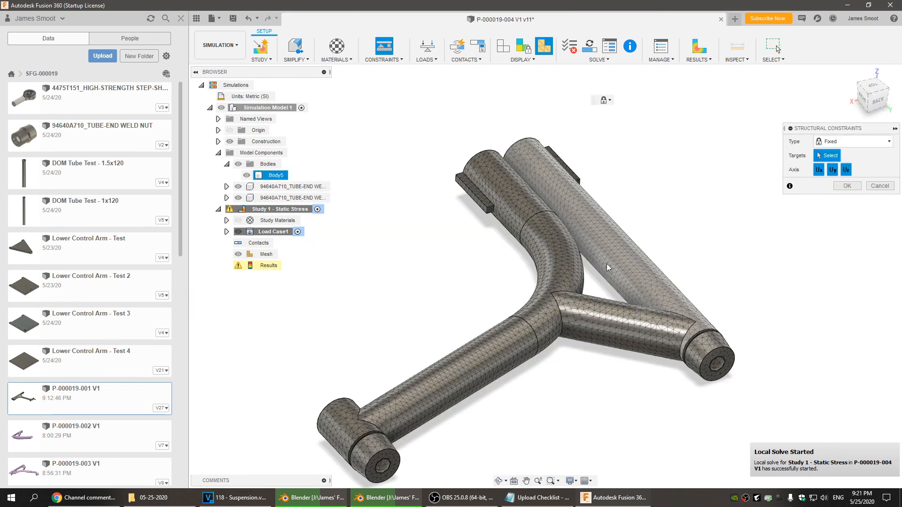
left_click(720, 368)
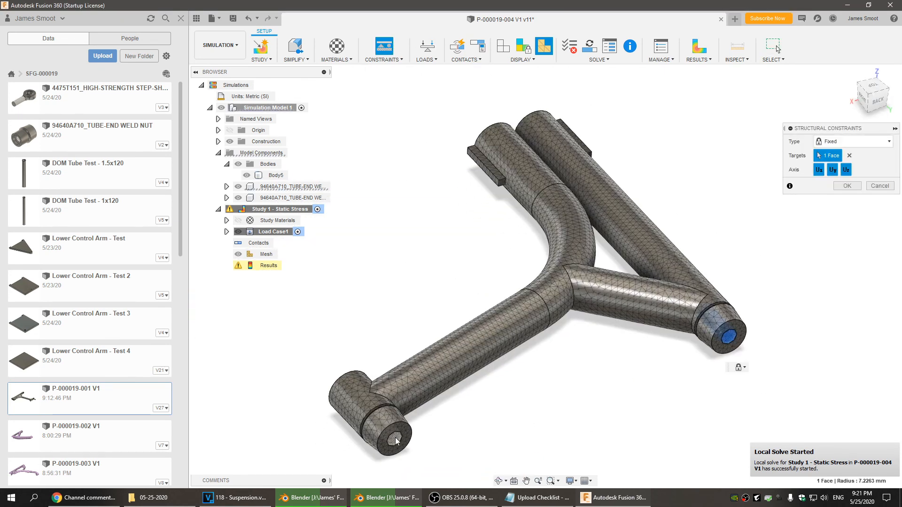
left_click(399, 439)
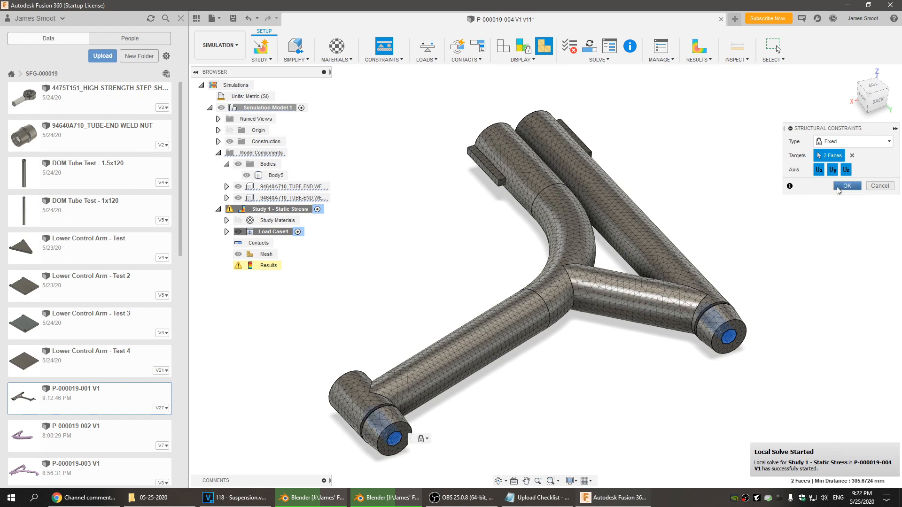
left_click(846, 186)
left_click(851, 73)
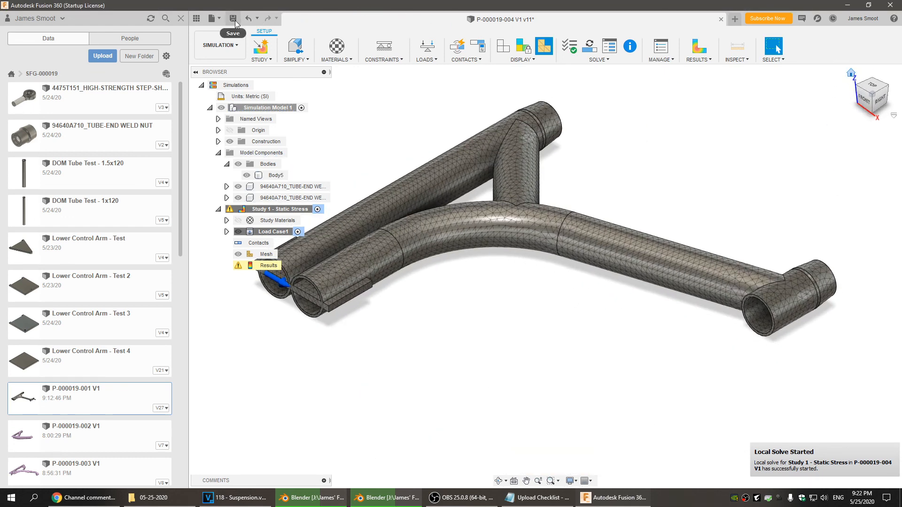
Save the design, solve Study 1 - Static Stress locally and expand its entry in the job status list
left_click(238, 19)
left_click(450, 258)
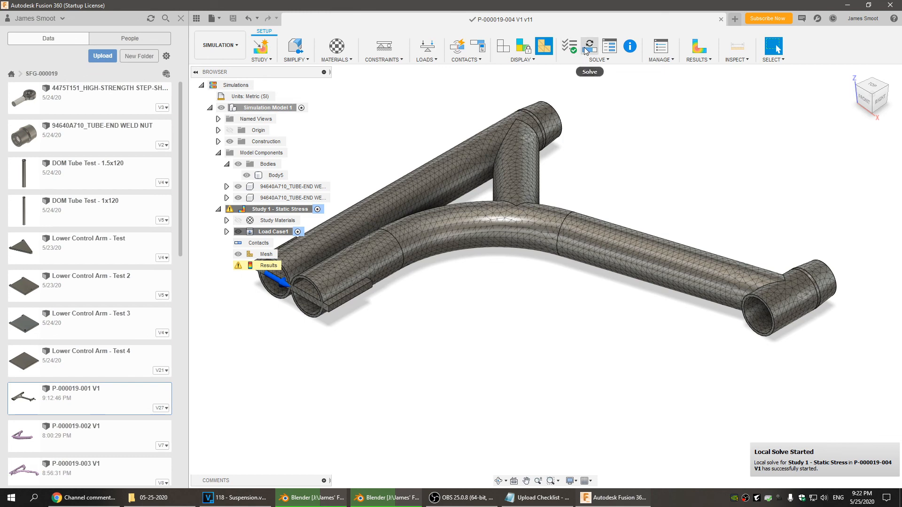
left_click(588, 47)
left_click(579, 358)
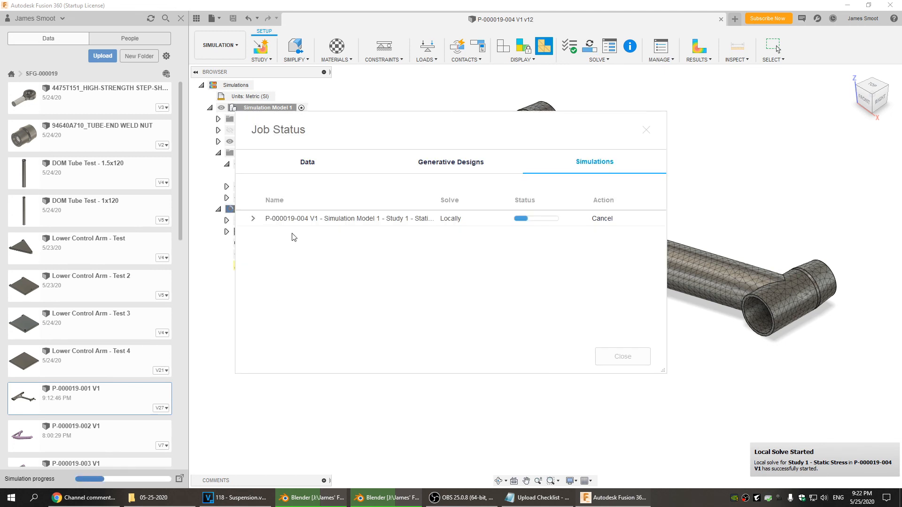
left_click(252, 219)
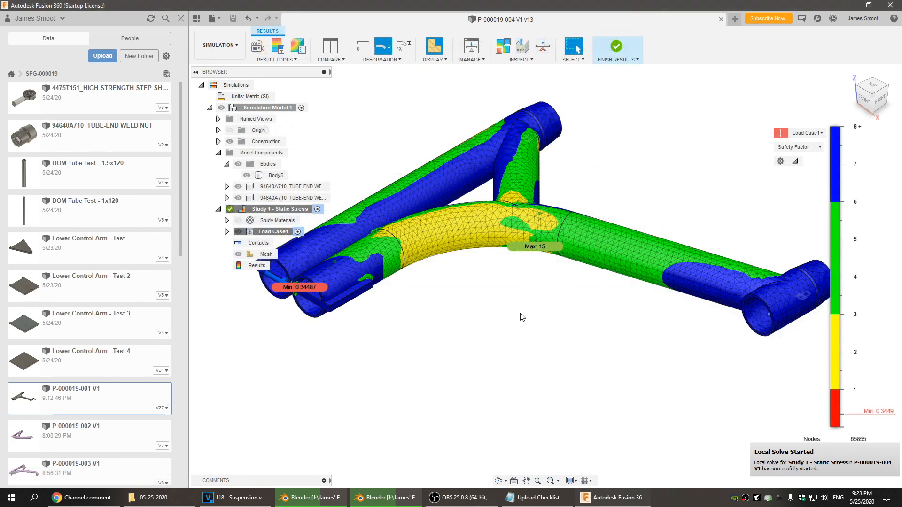
Limit the safety factor plot to values below 2 and inspect the gap between the two slotted tube ends
middle_click_drag(456, 327, 419, 345)
left_click(872, 94)
left_click_drag(840, 126, 862, 351)
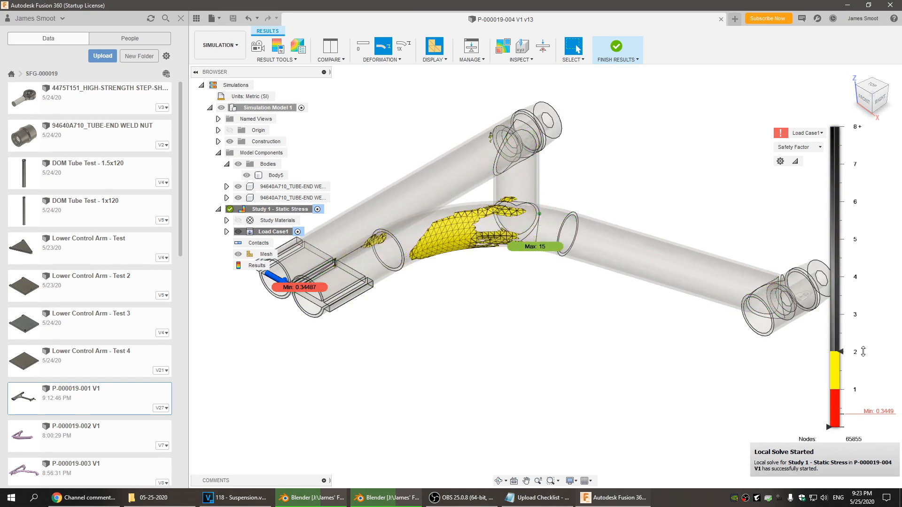
mouse_move(455, 365)
middle_mouse_down("shift")
mouse_move(470, 357)
mouse_move(457, 378)
middle_mouse_up("shift")
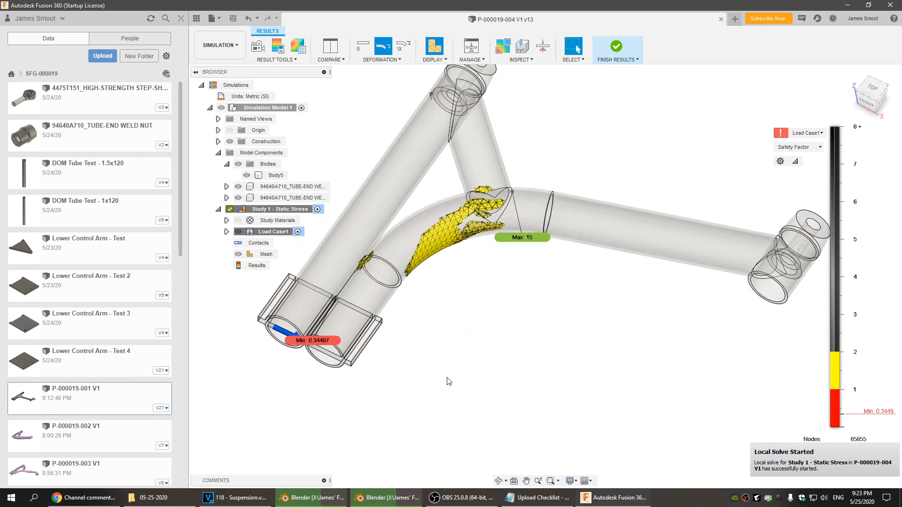
middle_click_drag(403, 371, 541, 346)
scroll(543, 350, "up", 10)
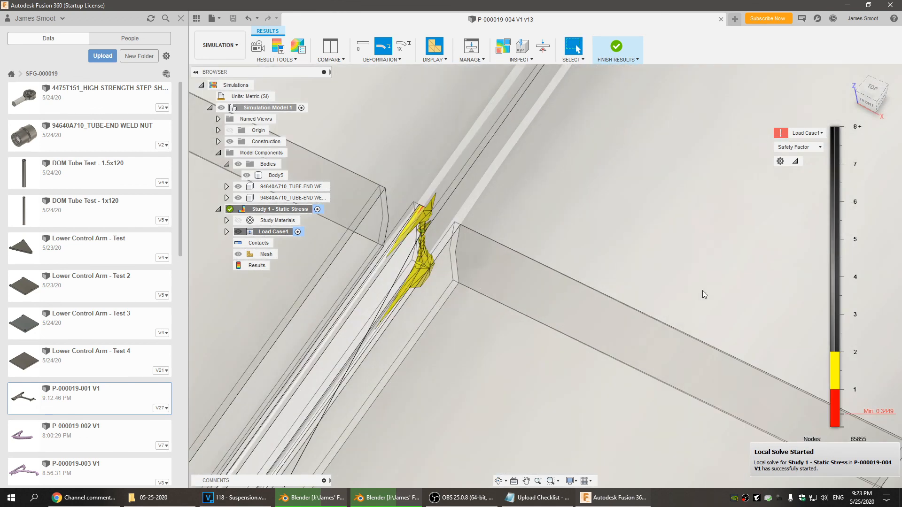
Limit the safety factor plot to values below 1 and inspect the inner end of the slot between the tubes
left_click_drag(838, 351, 851, 389)
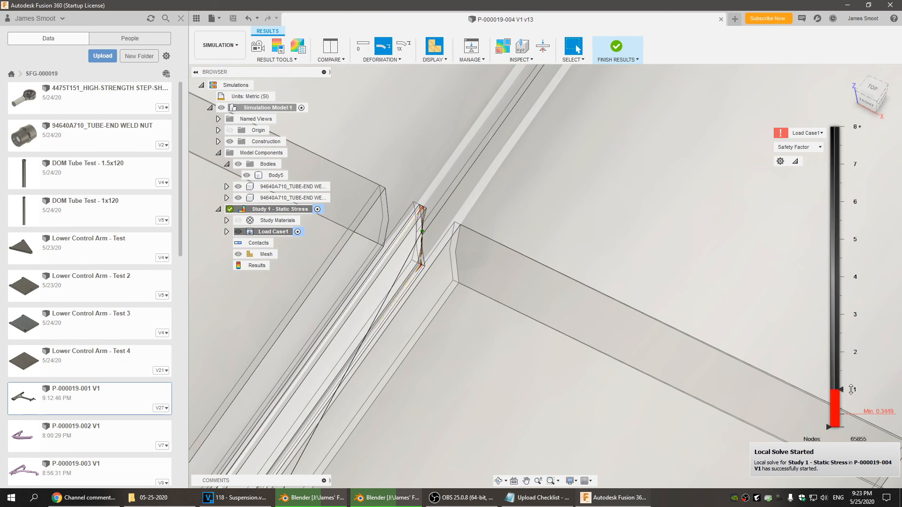
scroll(404, 227, "up", 5)
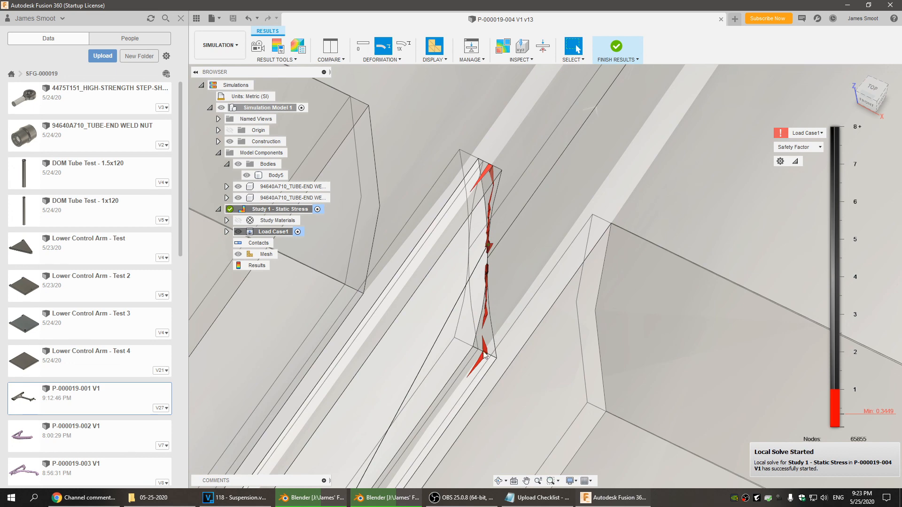
scroll(484, 354, "down", 10)
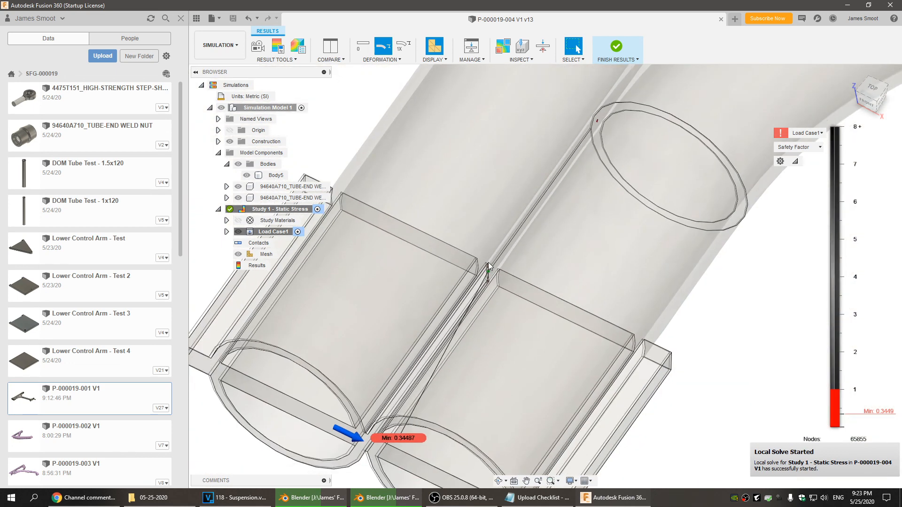
scroll(488, 262, "down", 2)
scroll(590, 318, "down", 4)
Raise the safety factor plot limit to about 1.6 and examine the weak areas at the brace joint and bend
middle_click_drag(590, 315, 559, 290)
left_click_drag(841, 388, 841, 367)
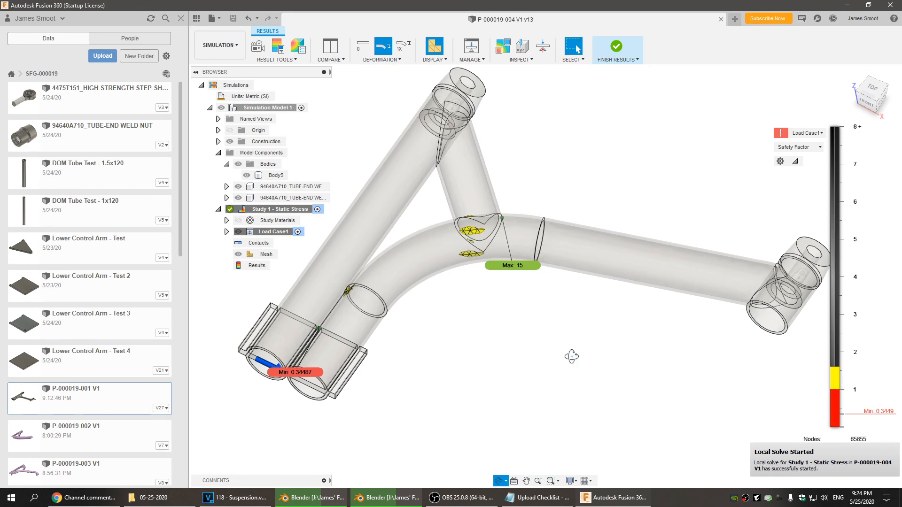
mouse_move(572, 356)
middle_mouse_down("shift")
mouse_move(571, 334)
mouse_move(578, 335)
mouse_move(583, 359)
middle_mouse_up("shift")
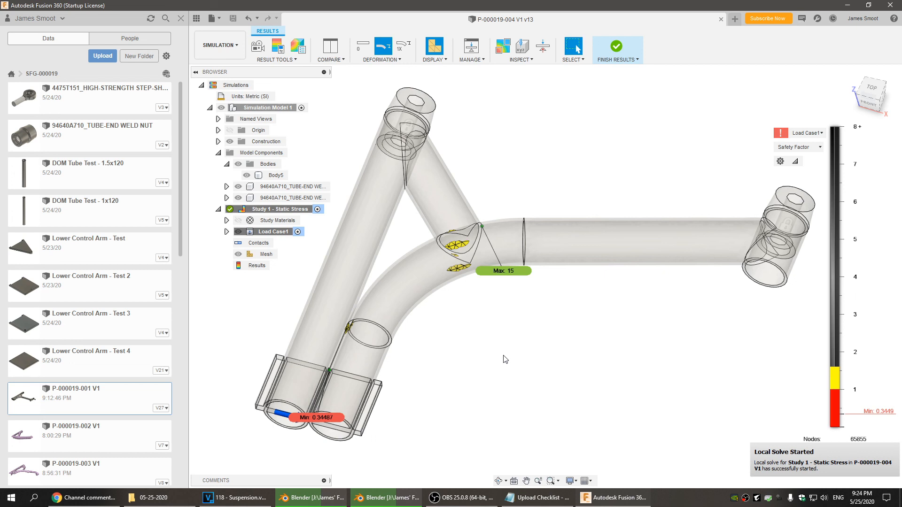
scroll(529, 358, "down", 3)
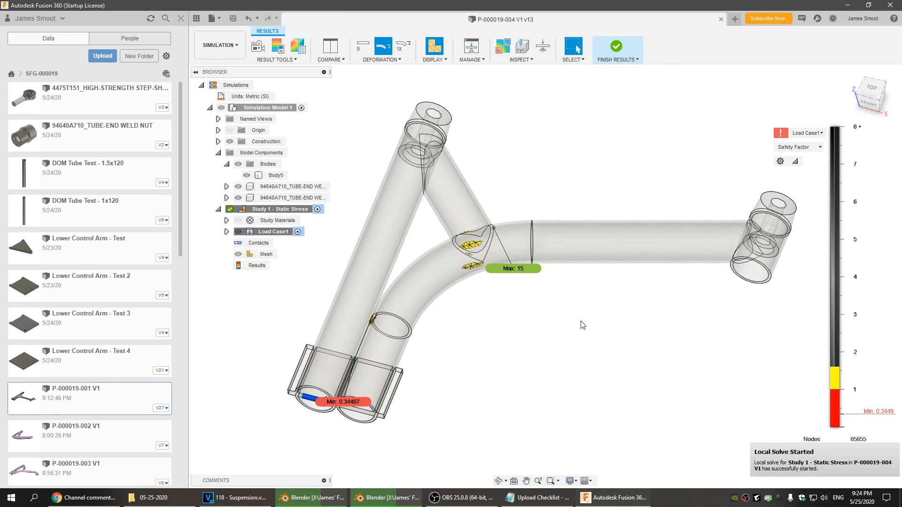
middle_click_drag(609, 336, 495, 346, "shift")
scroll(433, 265, "up", 2)
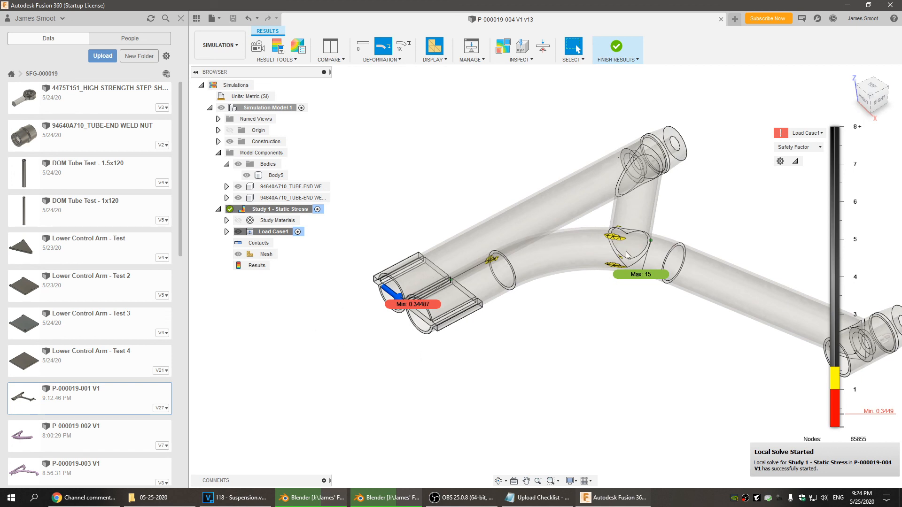
scroll(640, 314, "down", 1)
middle_click_drag(636, 313, 568, 302)
Finish reviewing the simulation results and switch to the Design workspace
left_click(849, 76)
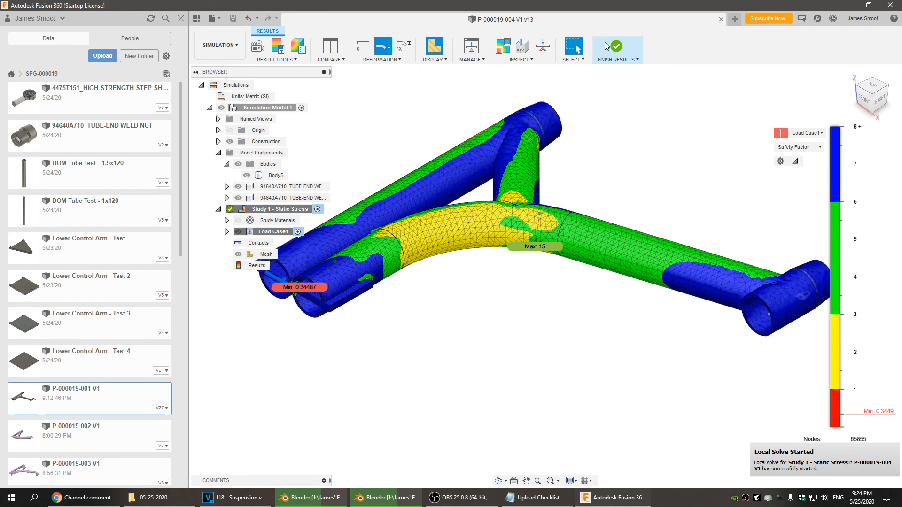
middle_click_drag(641, 266, 526, 328, "shift")
left_click(617, 47)
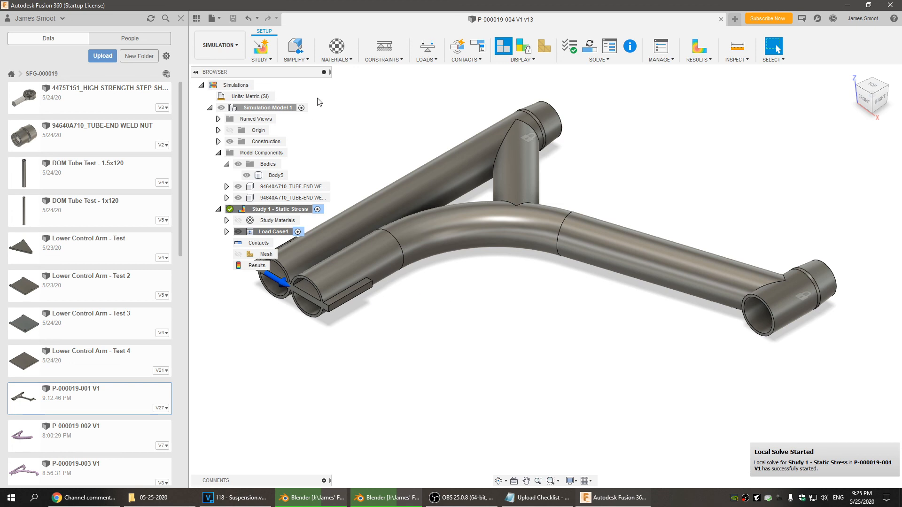
left_click(223, 49)
left_click(209, 67)
Open the design P-000019-001 V1 in a new document tab
middle_click_drag(523, 278, 529, 320)
scroll(528, 341, "up", 2)
scroll(530, 320, "down", 1)
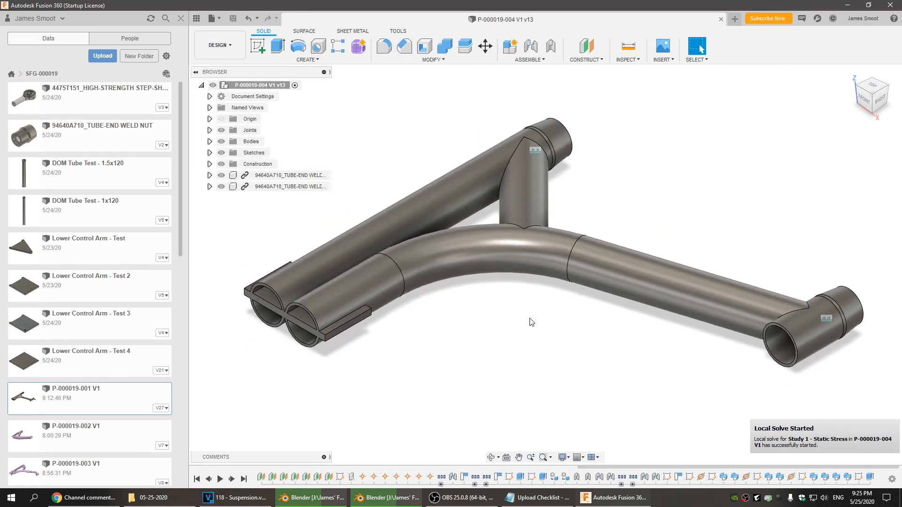
left_click(734, 19)
double_click(108, 407)
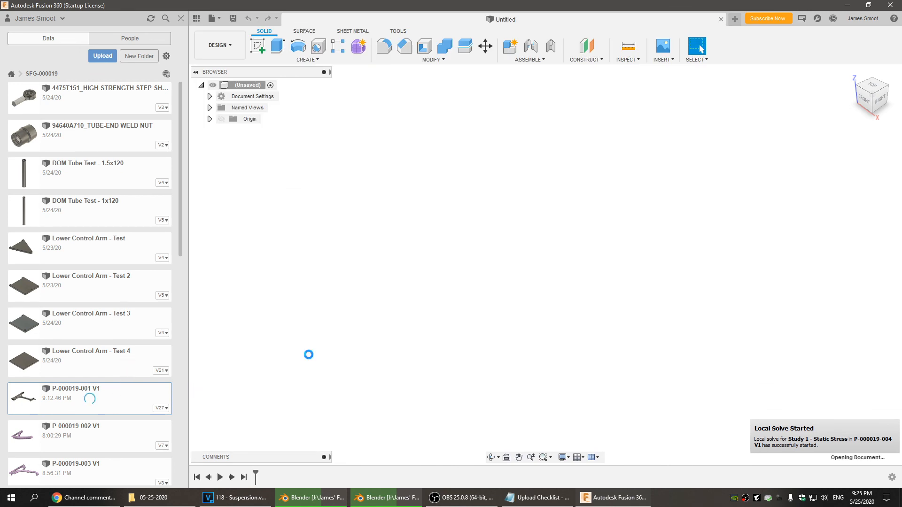
scroll(531, 318, "up", 2)
middle_click_drag(531, 318, 531, 339)
scroll(534, 333, "down", 1)
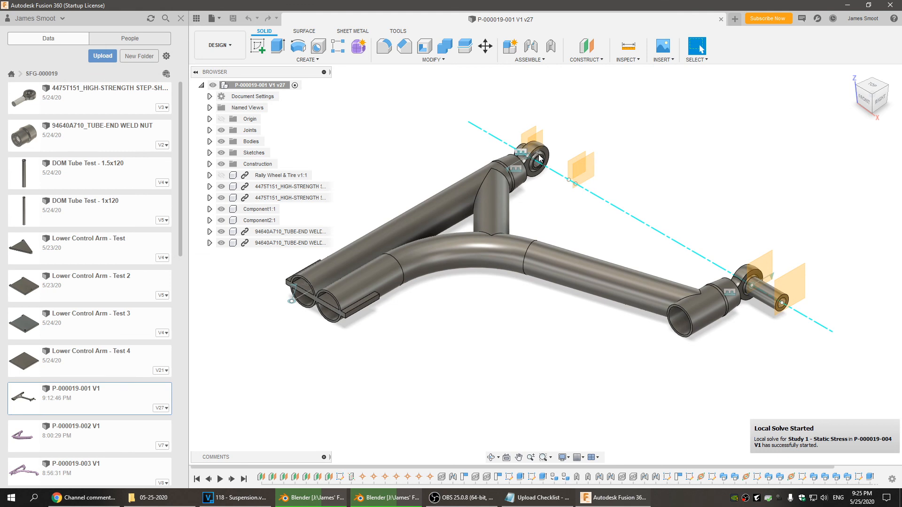
Examine the rod end and its long spacer at the curved tube's end, including from the top view
middle_click_drag(700, 349, 516, 343)
scroll(625, 287, "up", 5)
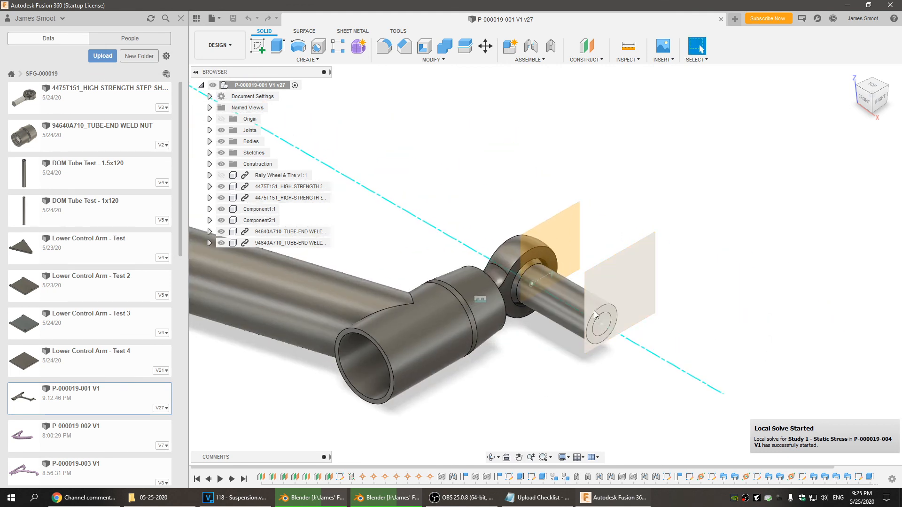
scroll(601, 328, "up", 4)
scroll(598, 330, "up", 2)
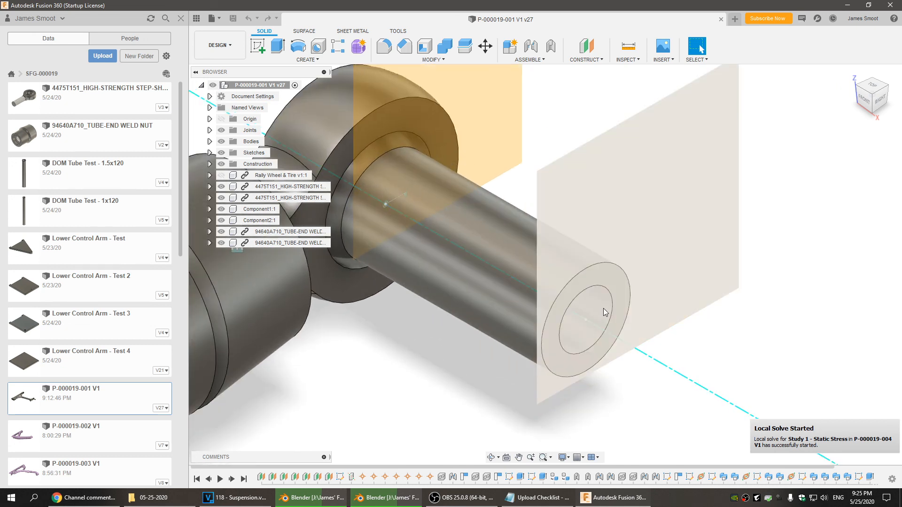
scroll(603, 308, "down", 5)
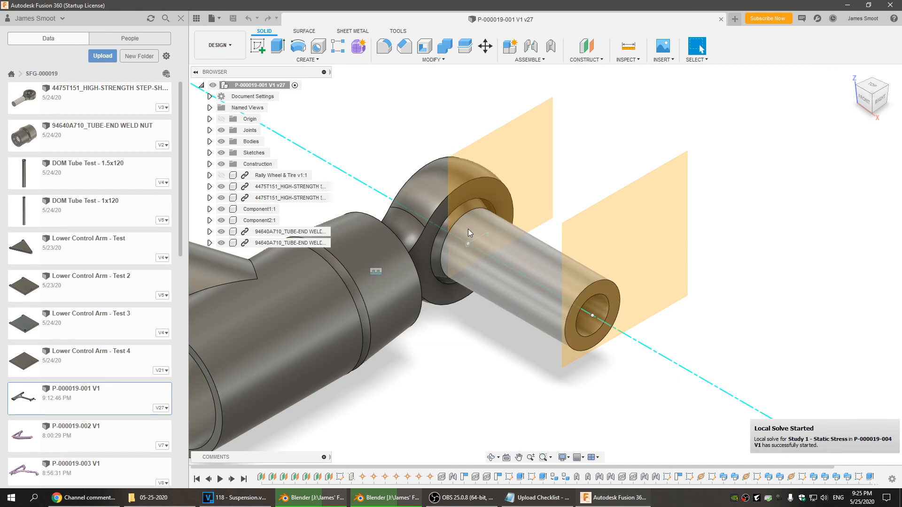
middle_click_drag(468, 229, 607, 220)
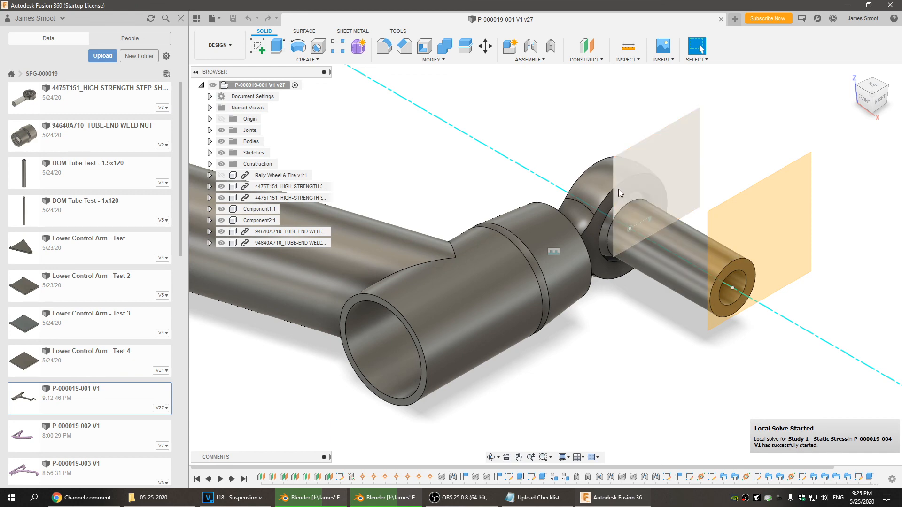
left_click(872, 86)
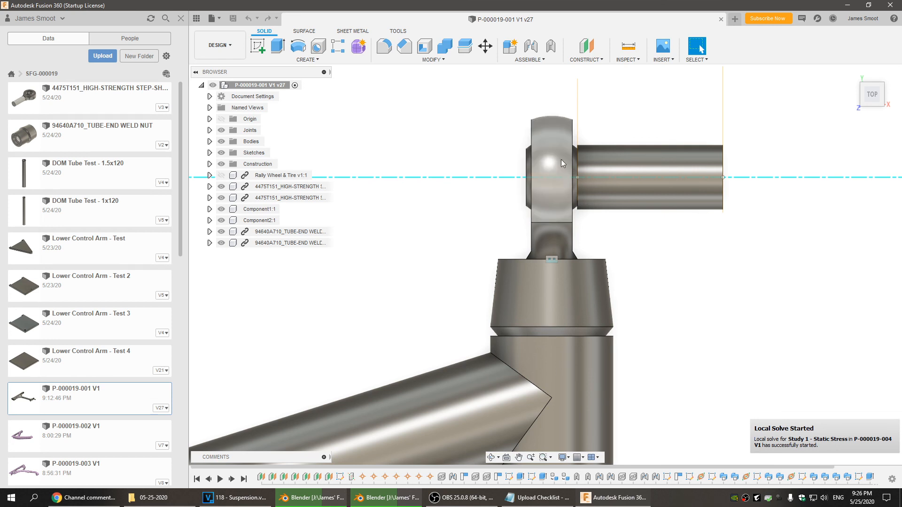
scroll(501, 267, "up", 2)
scroll(516, 243, "up", 2)
middle_click_drag(516, 243, 441, 379)
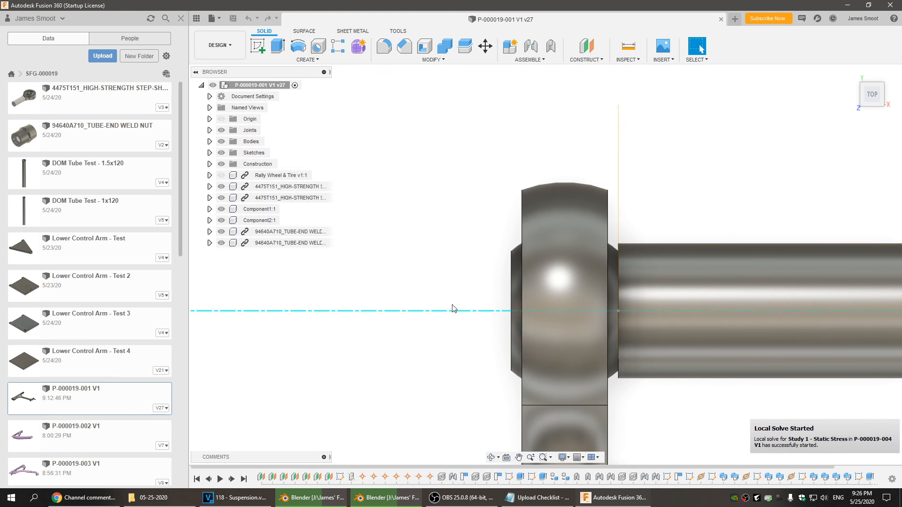
Measure the distance between the outer and inner circular edges of the rod end's side face, then clear the selection
middle_click_drag(452, 308, 463, 304, "shift")
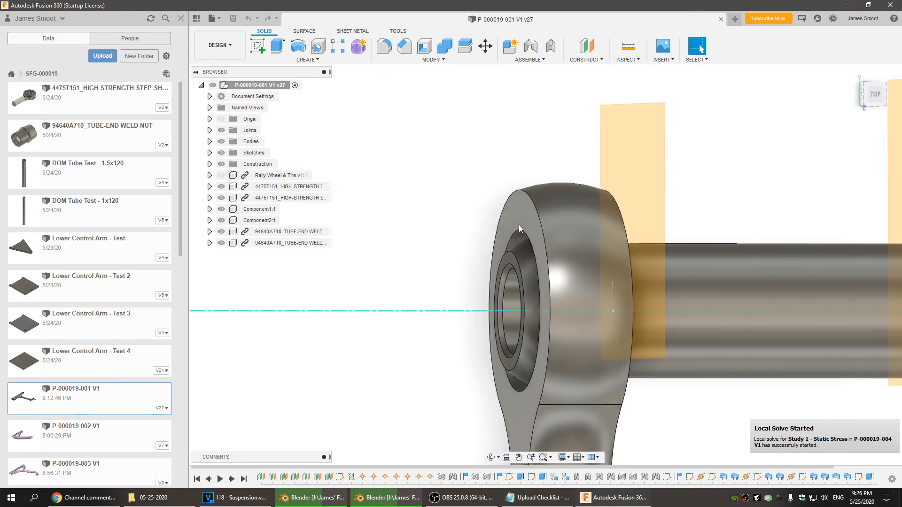
key("i")
left_click(520, 192)
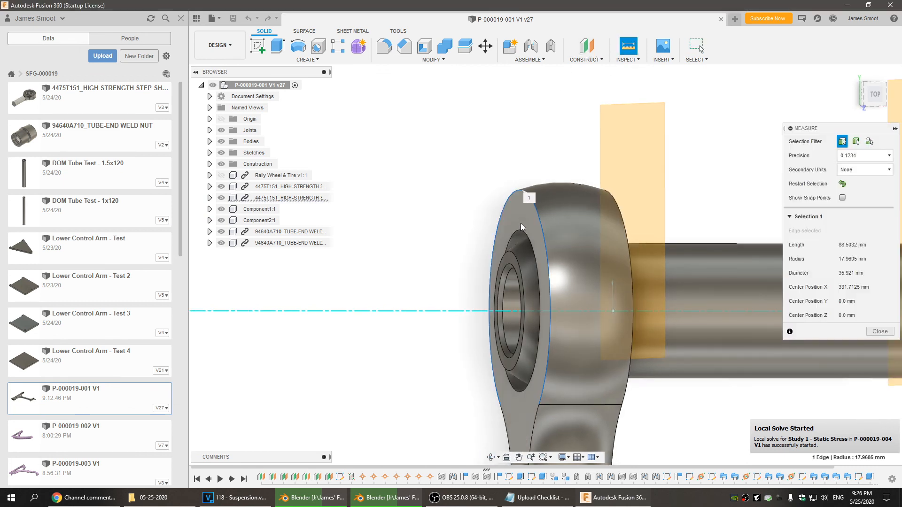
left_click(520, 229)
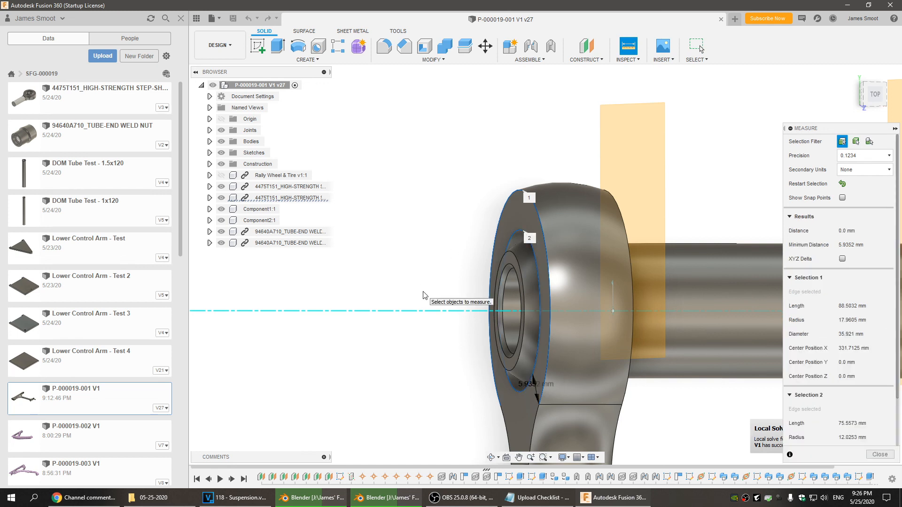
scroll(425, 306, "down", 2)
middle_click_drag(423, 366, 435, 304, "shift")
scroll(432, 389, "down", 2)
left_click(582, 405)
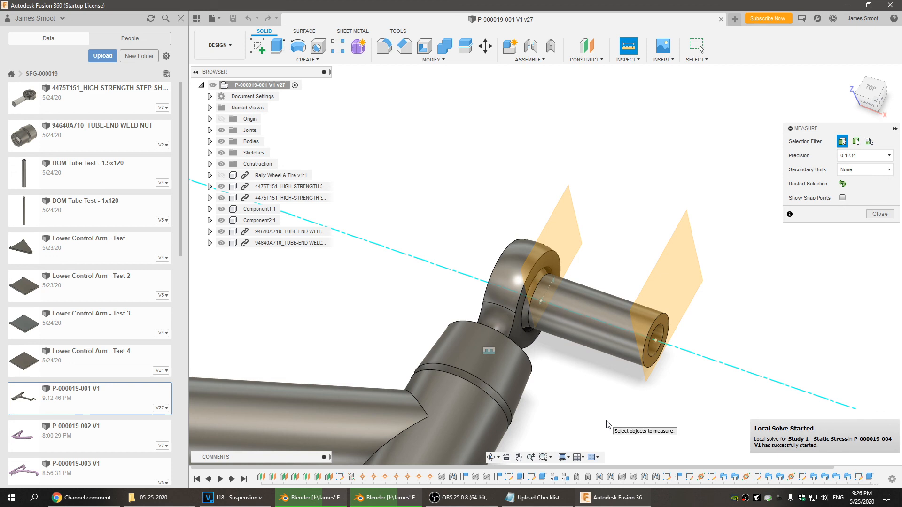
Examine the whole control arm assembly and the rod end with the short spacer on the straight tube
scroll(563, 396, "down", 2)
middle_click_drag(562, 396, 674, 288)
scroll(624, 271, "down", 2)
scroll(624, 271, "down", 1)
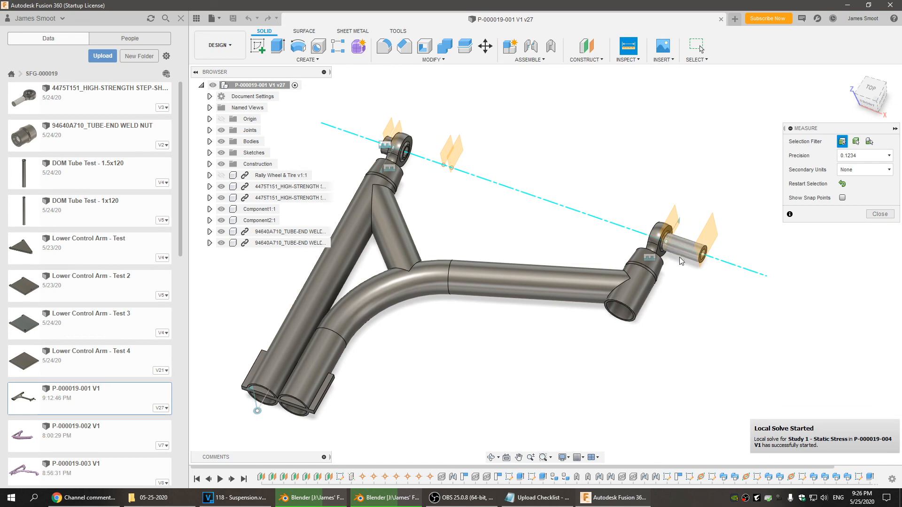
middle_click_drag(505, 236, 557, 358)
scroll(467, 230, "up", 6)
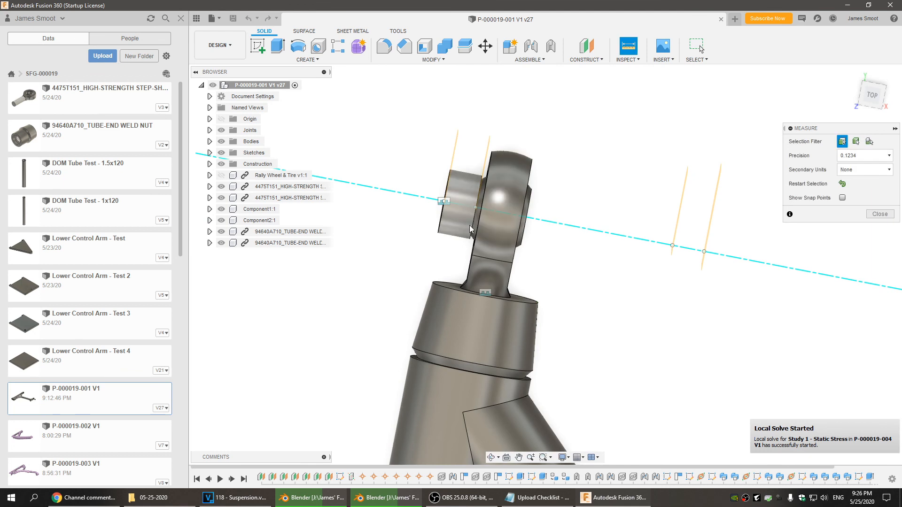
scroll(515, 264, "down", 5)
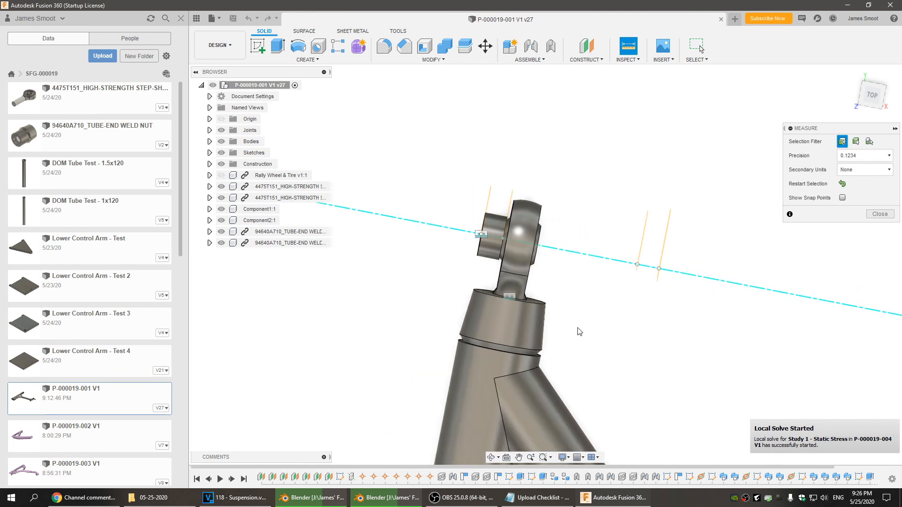
Examine the full control arm in the isometric home view and look through the project's design list down to P-000019-004 V1
middle_click_drag(621, 364, 565, 286)
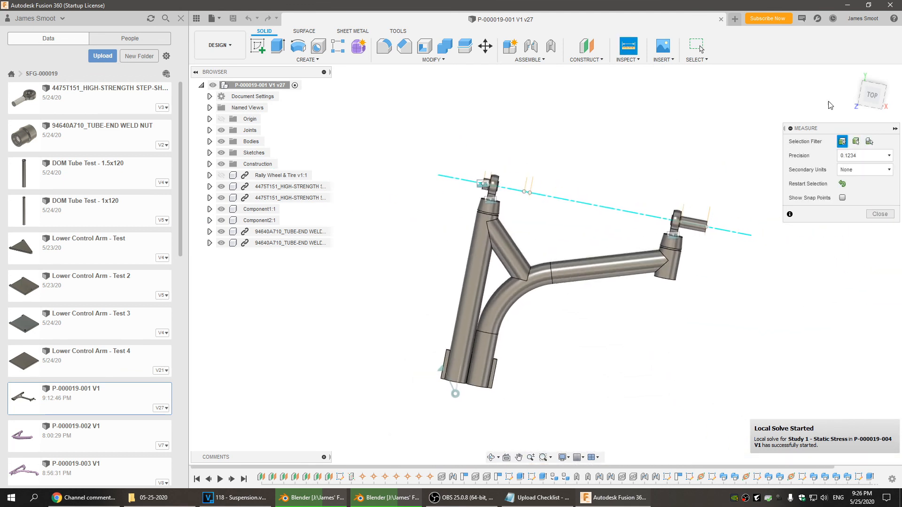
left_click(851, 74)
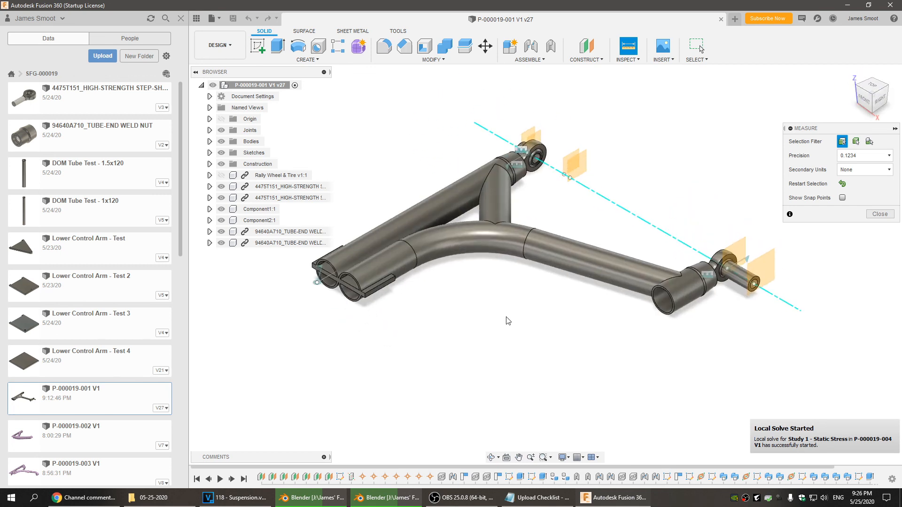
scroll(499, 309, "up", 1)
middle_click_drag(500, 308, 495, 361)
scroll(493, 356, "up", 1)
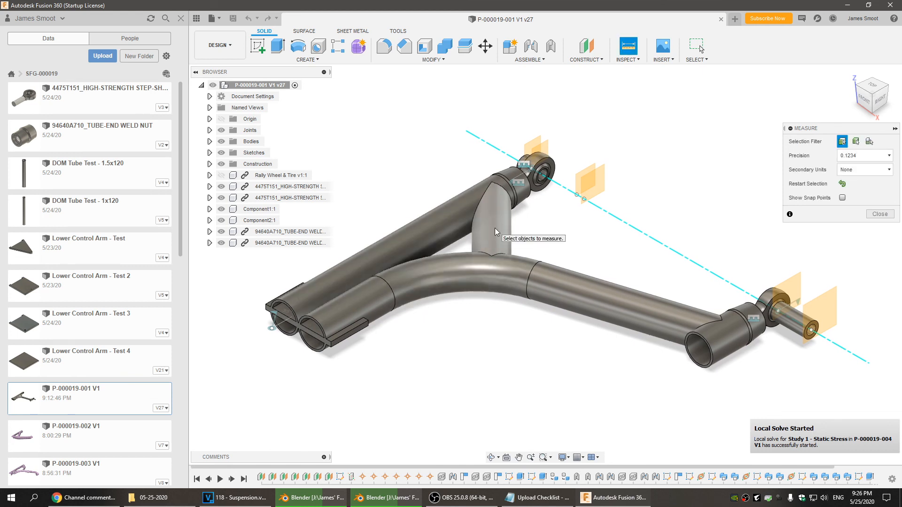
scroll(444, 379, "up", 1)
mouse_move(445, 378)
middle_mouse_down()
mouse_move(427, 374)
mouse_move(428, 382)
middle_mouse_up()
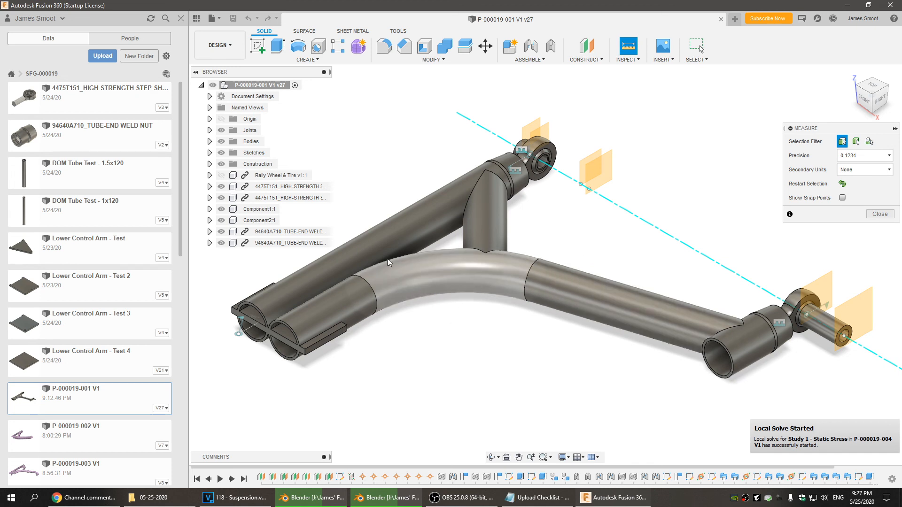
scroll(107, 392, "down", 2)
scroll(50, 327, "down", 1)
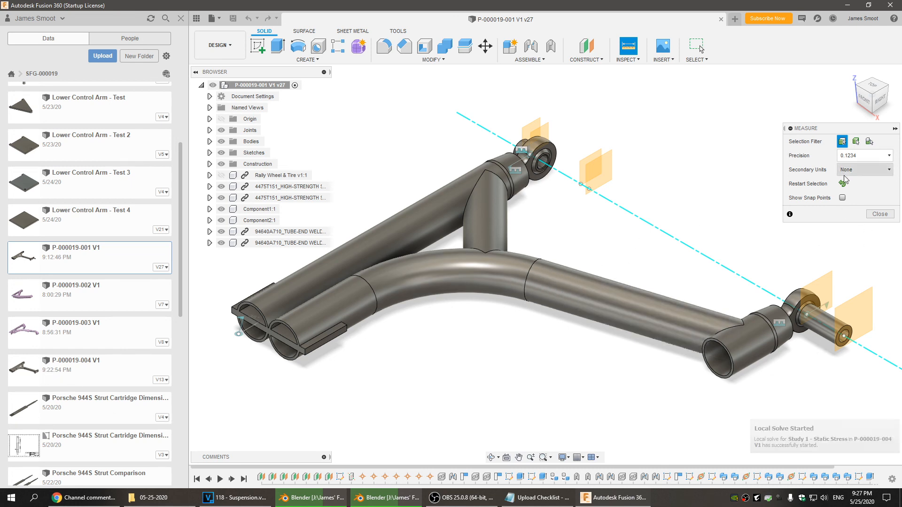
left_click(851, 73)
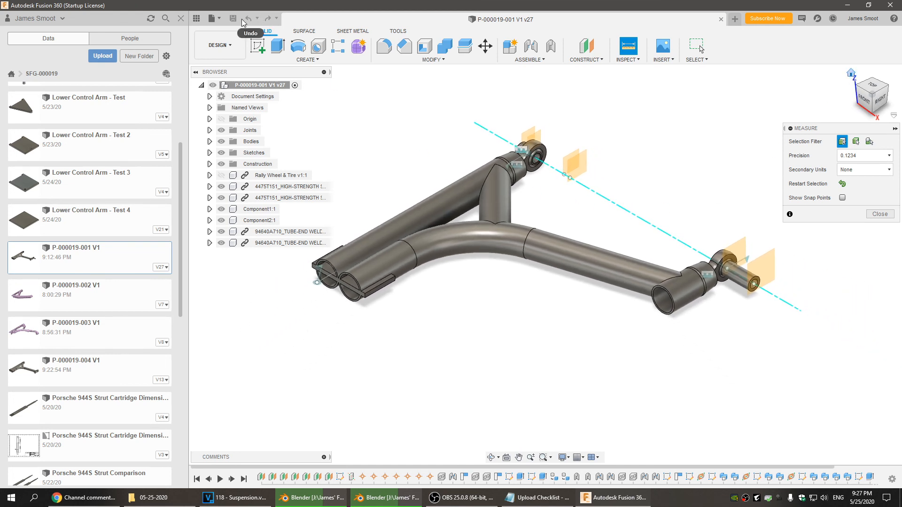